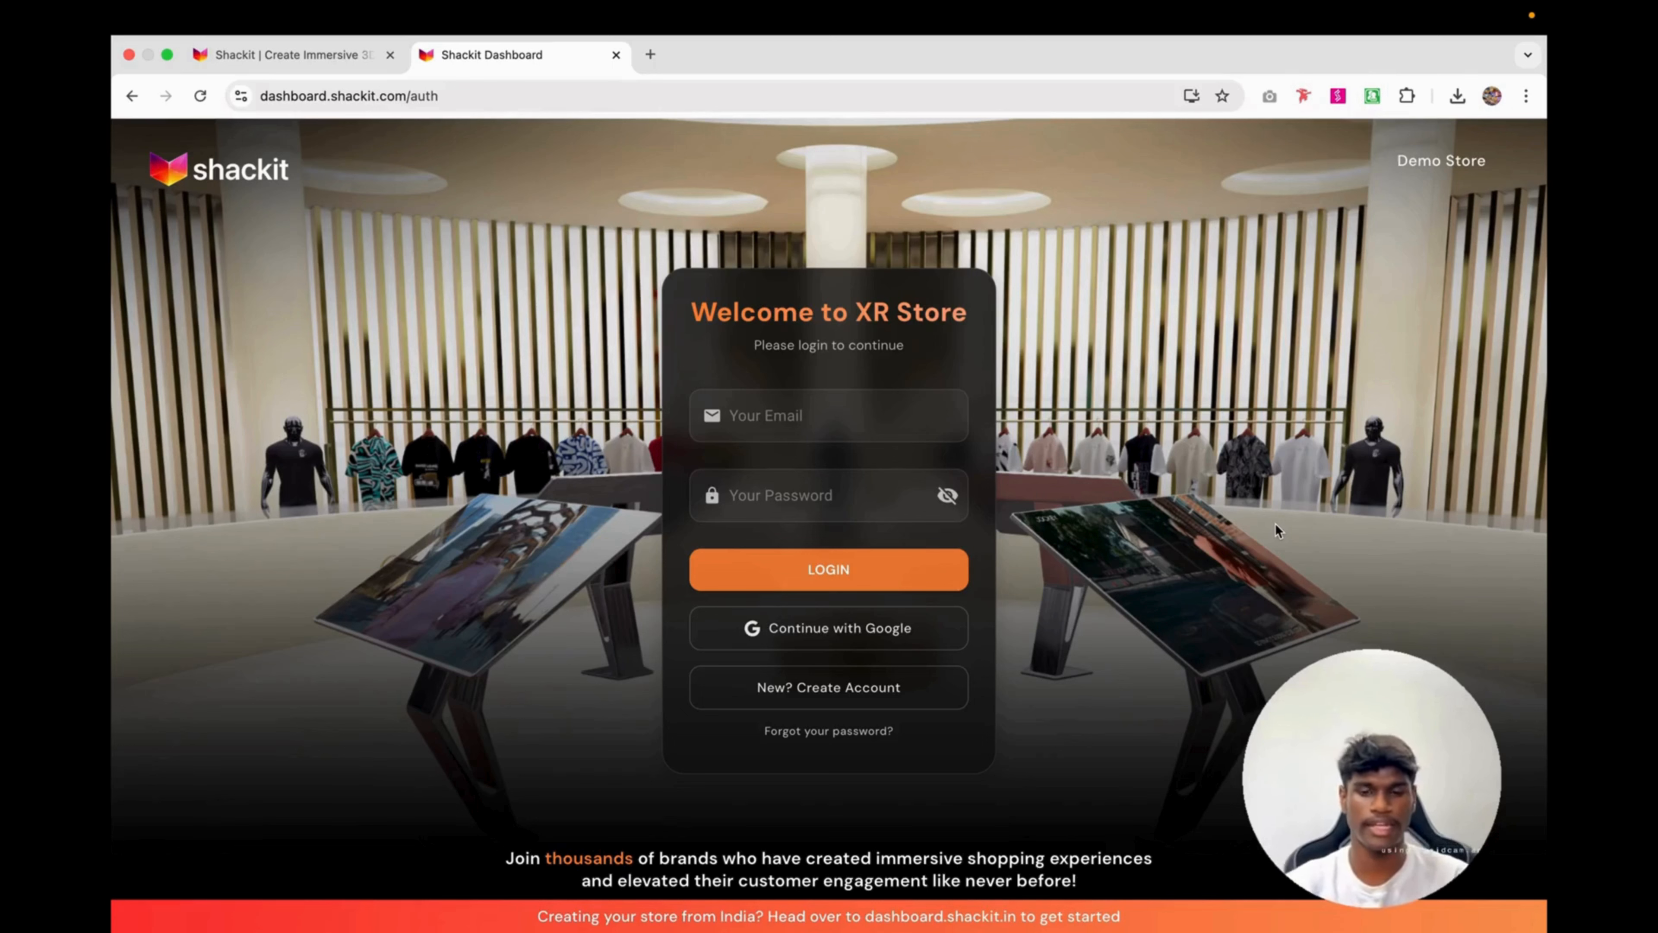
Open the new-account sign-up form and enter the user's name and e-mail address.
left_click(875, 685)
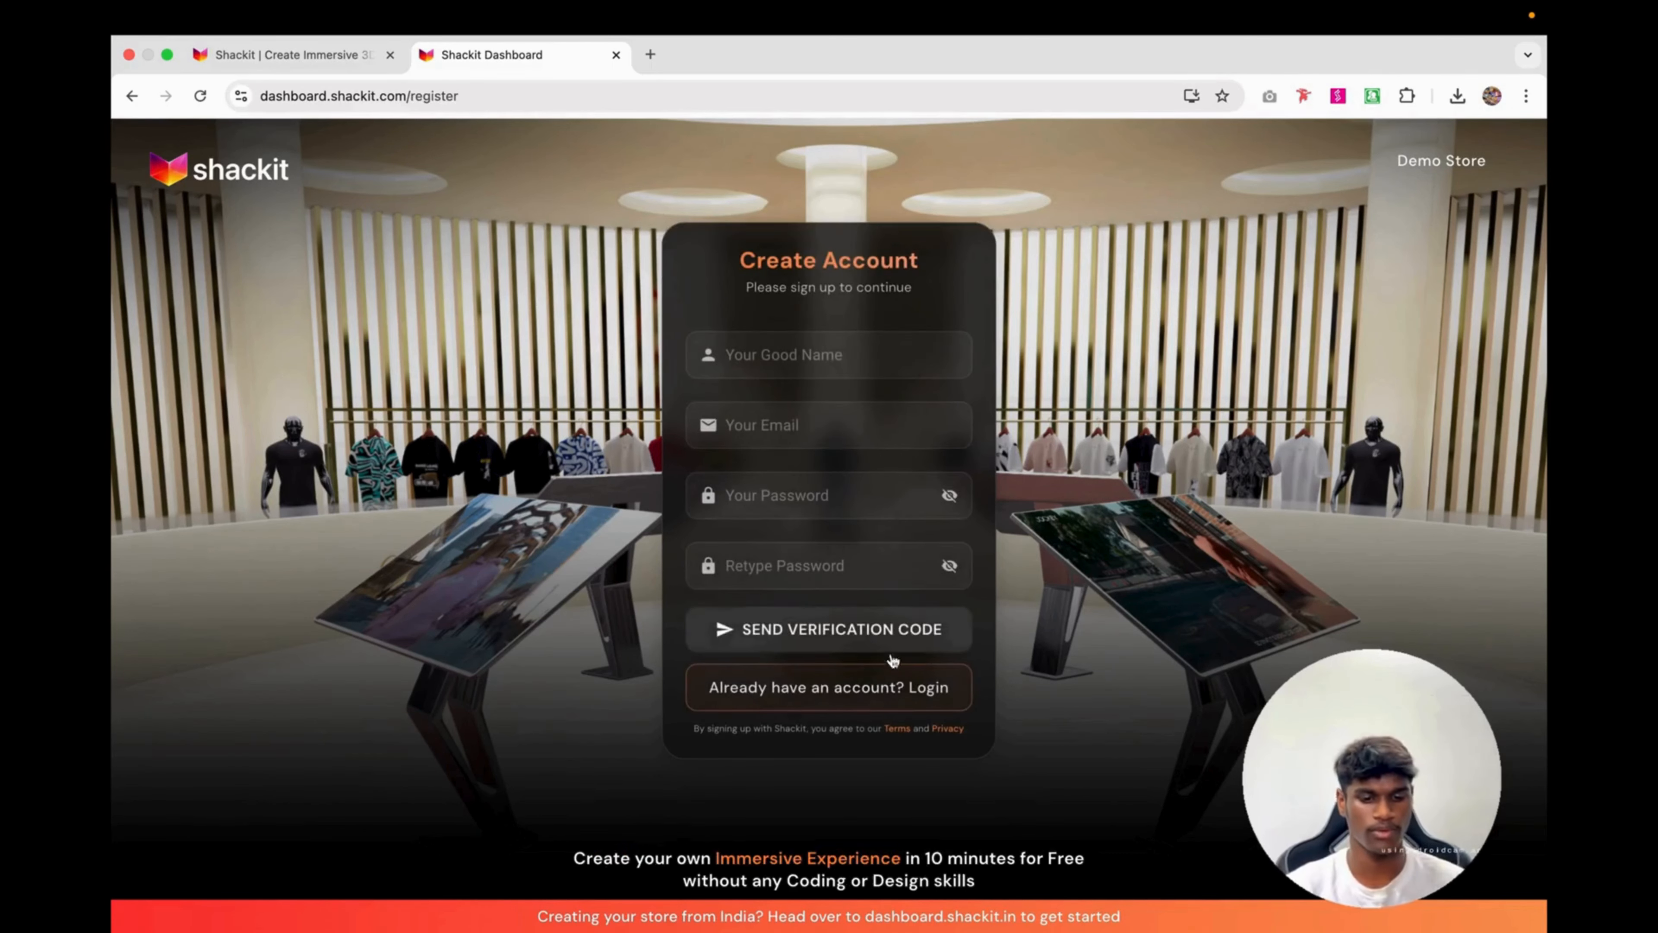
left_click(895, 350)
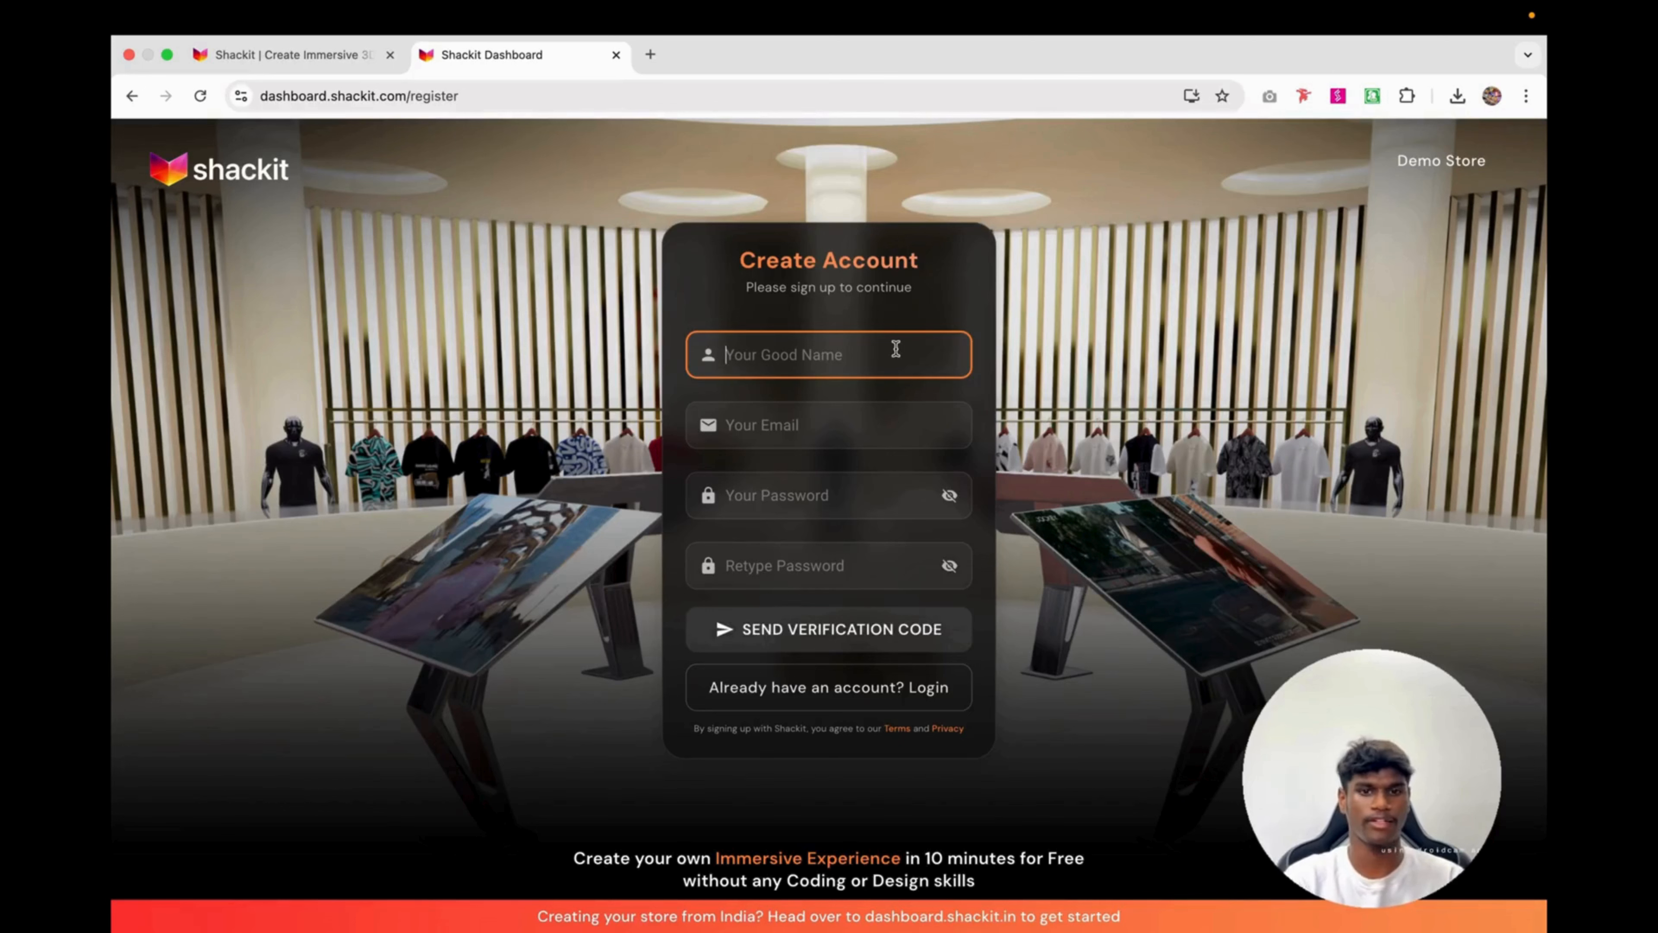
type("Mirth")
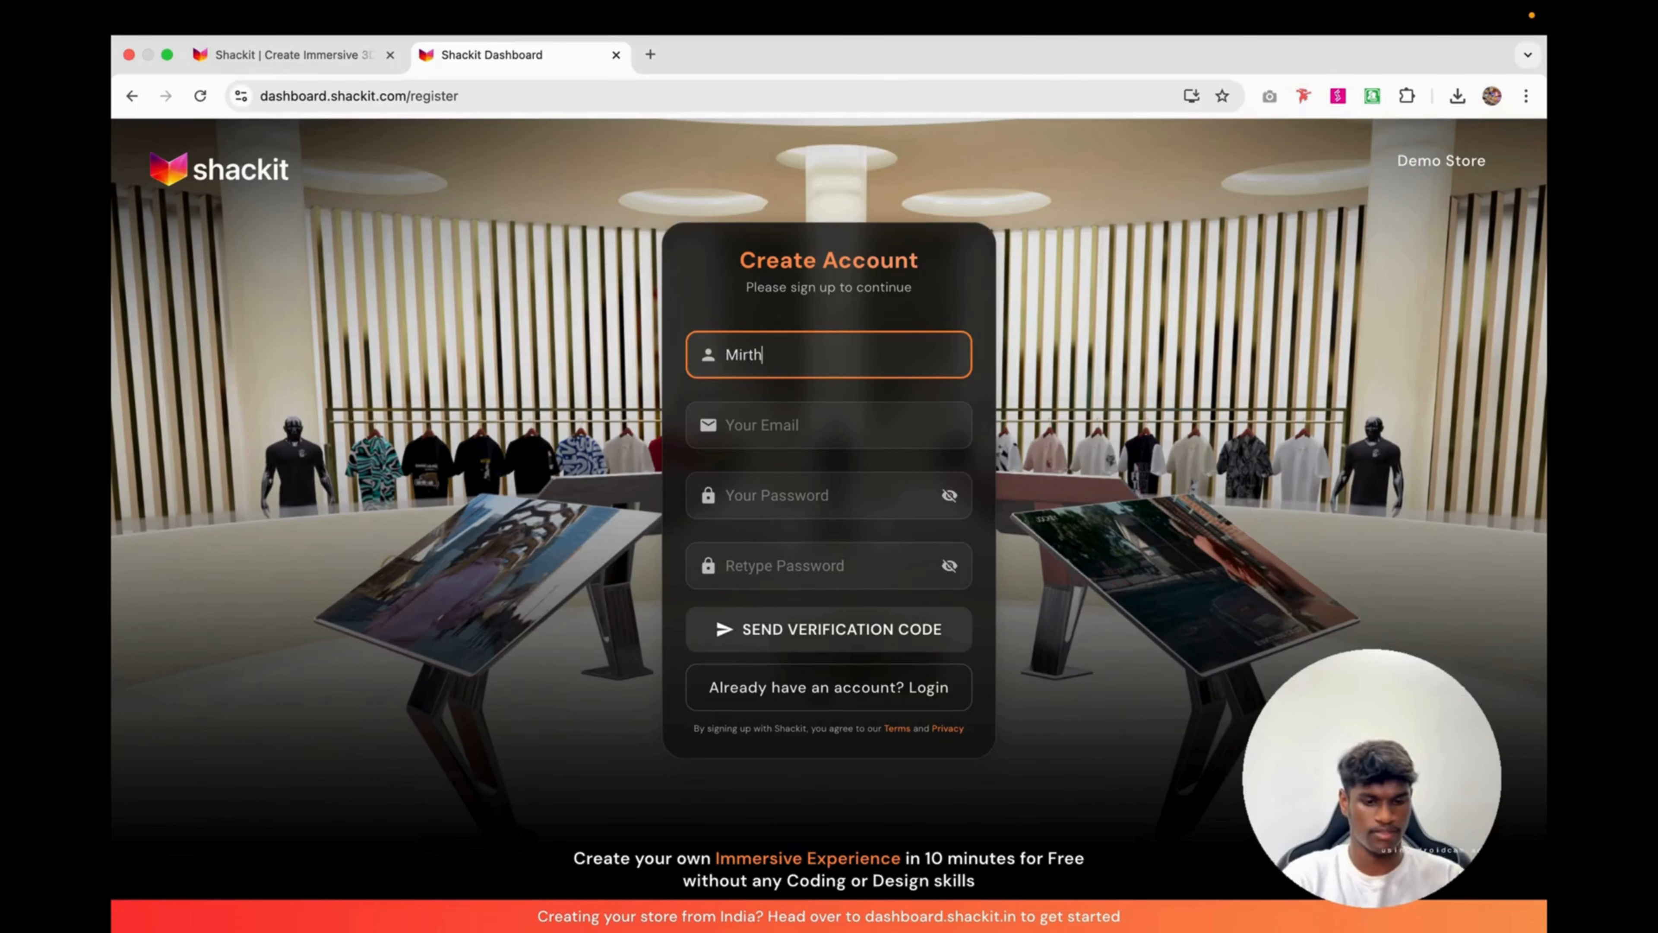
type("un")
left_click(914, 401)
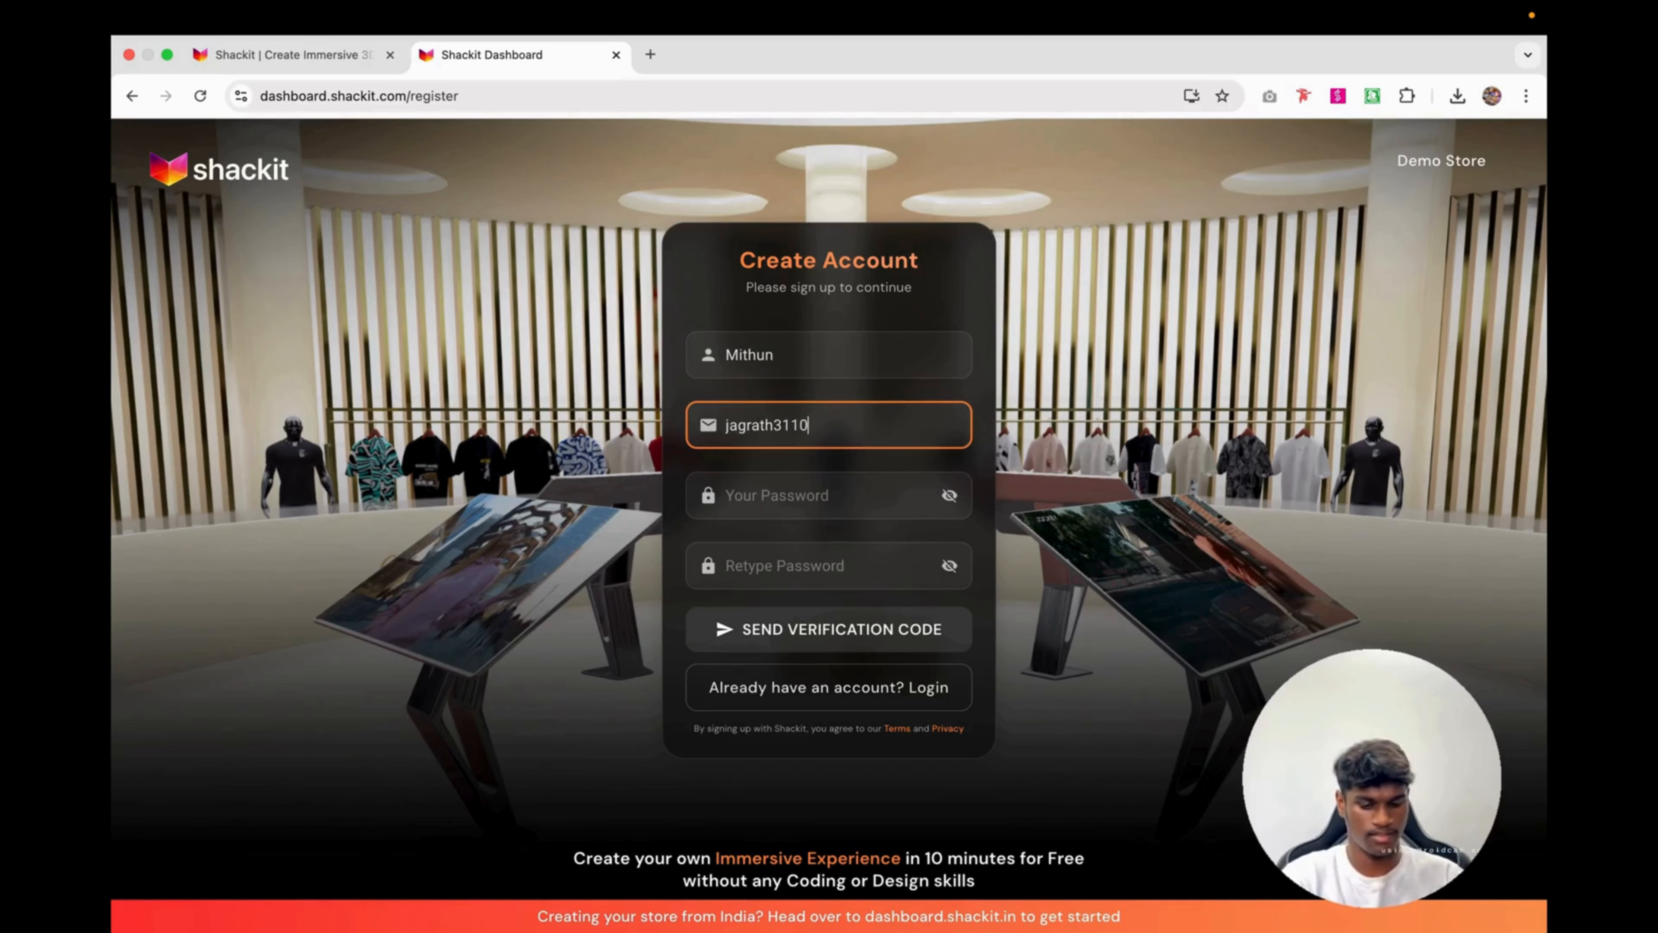
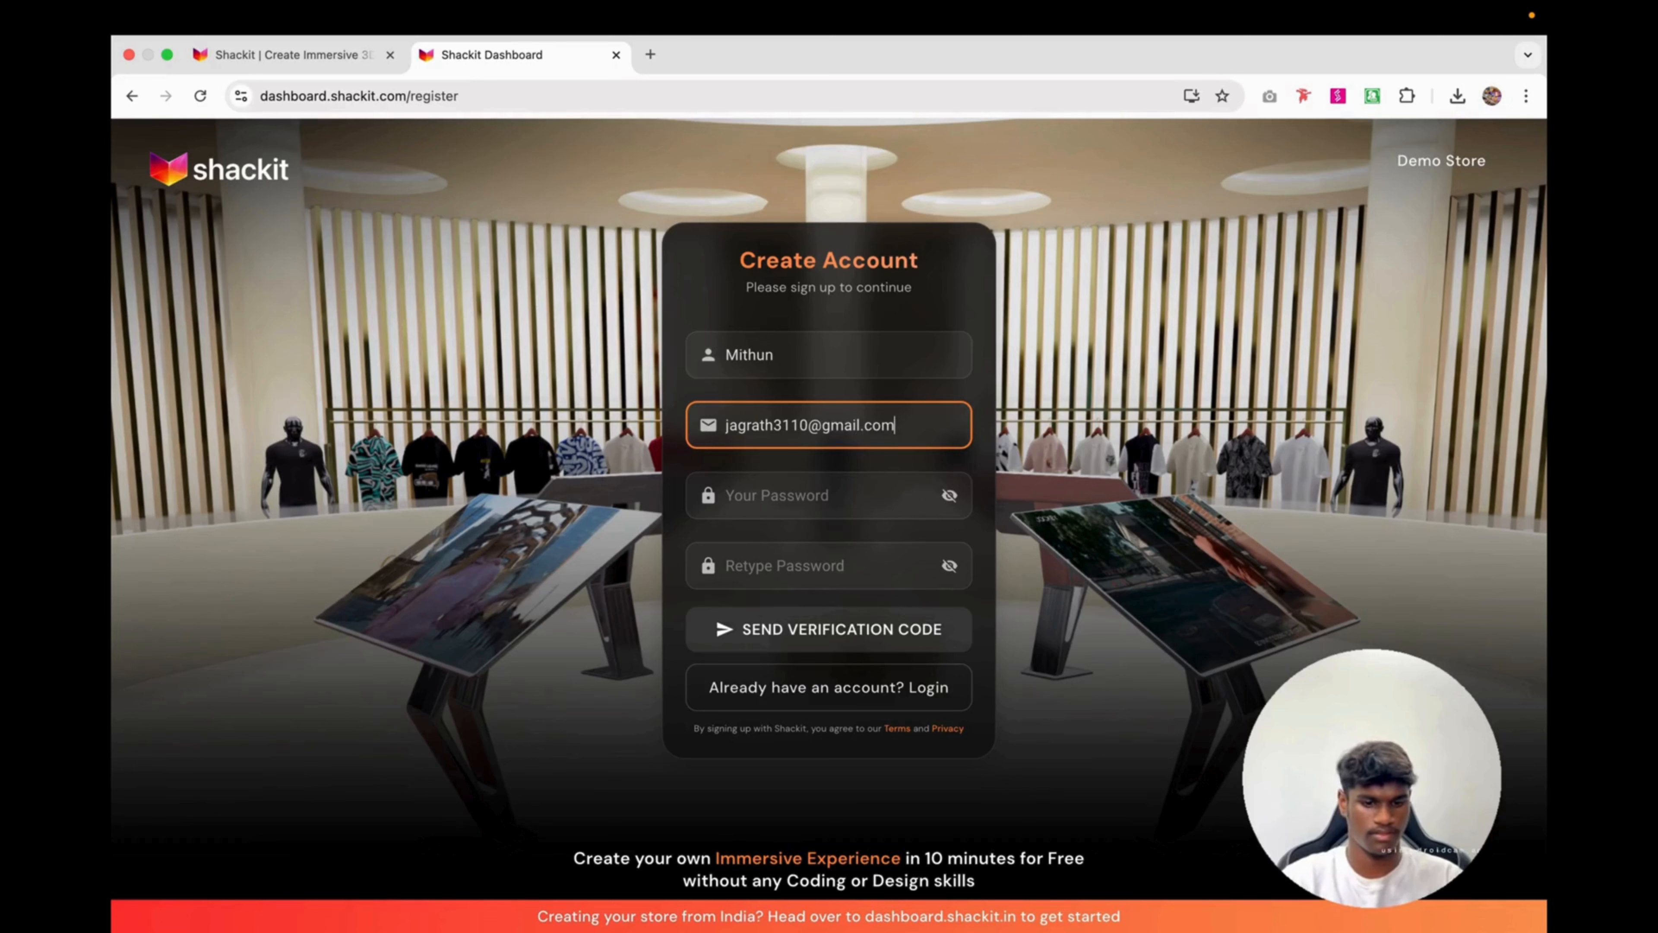
Enter the account password twice and request the e-mail verification code.
left_click(902, 491)
type("••••••••••")
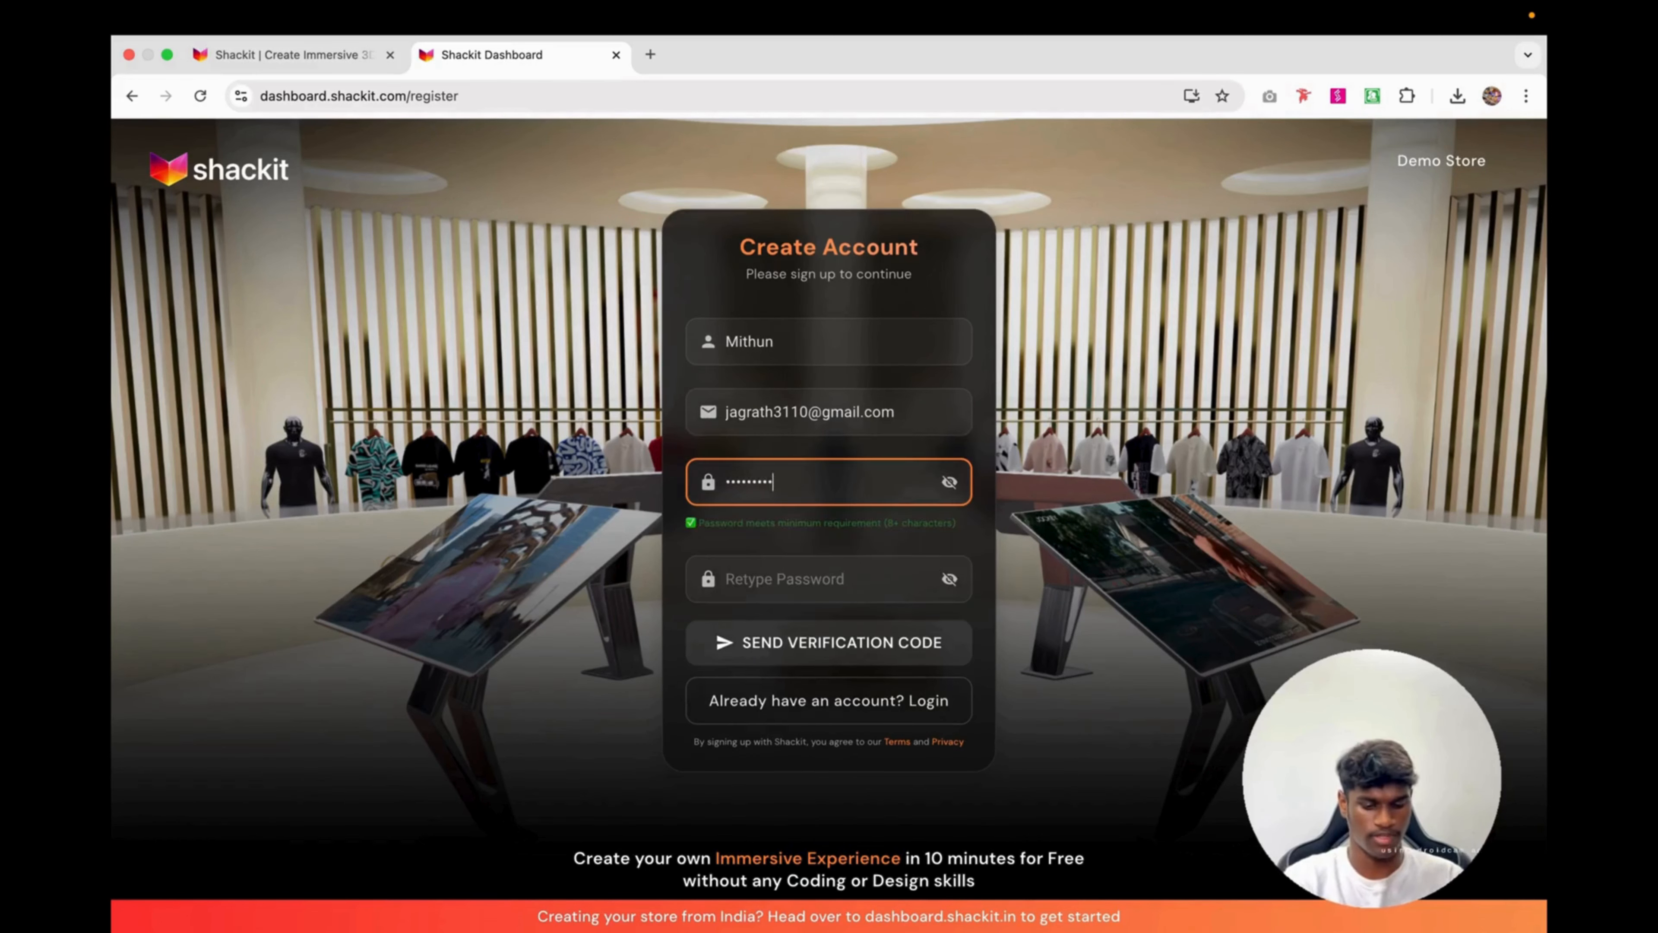
left_click(852, 573)
type("••••••••••")
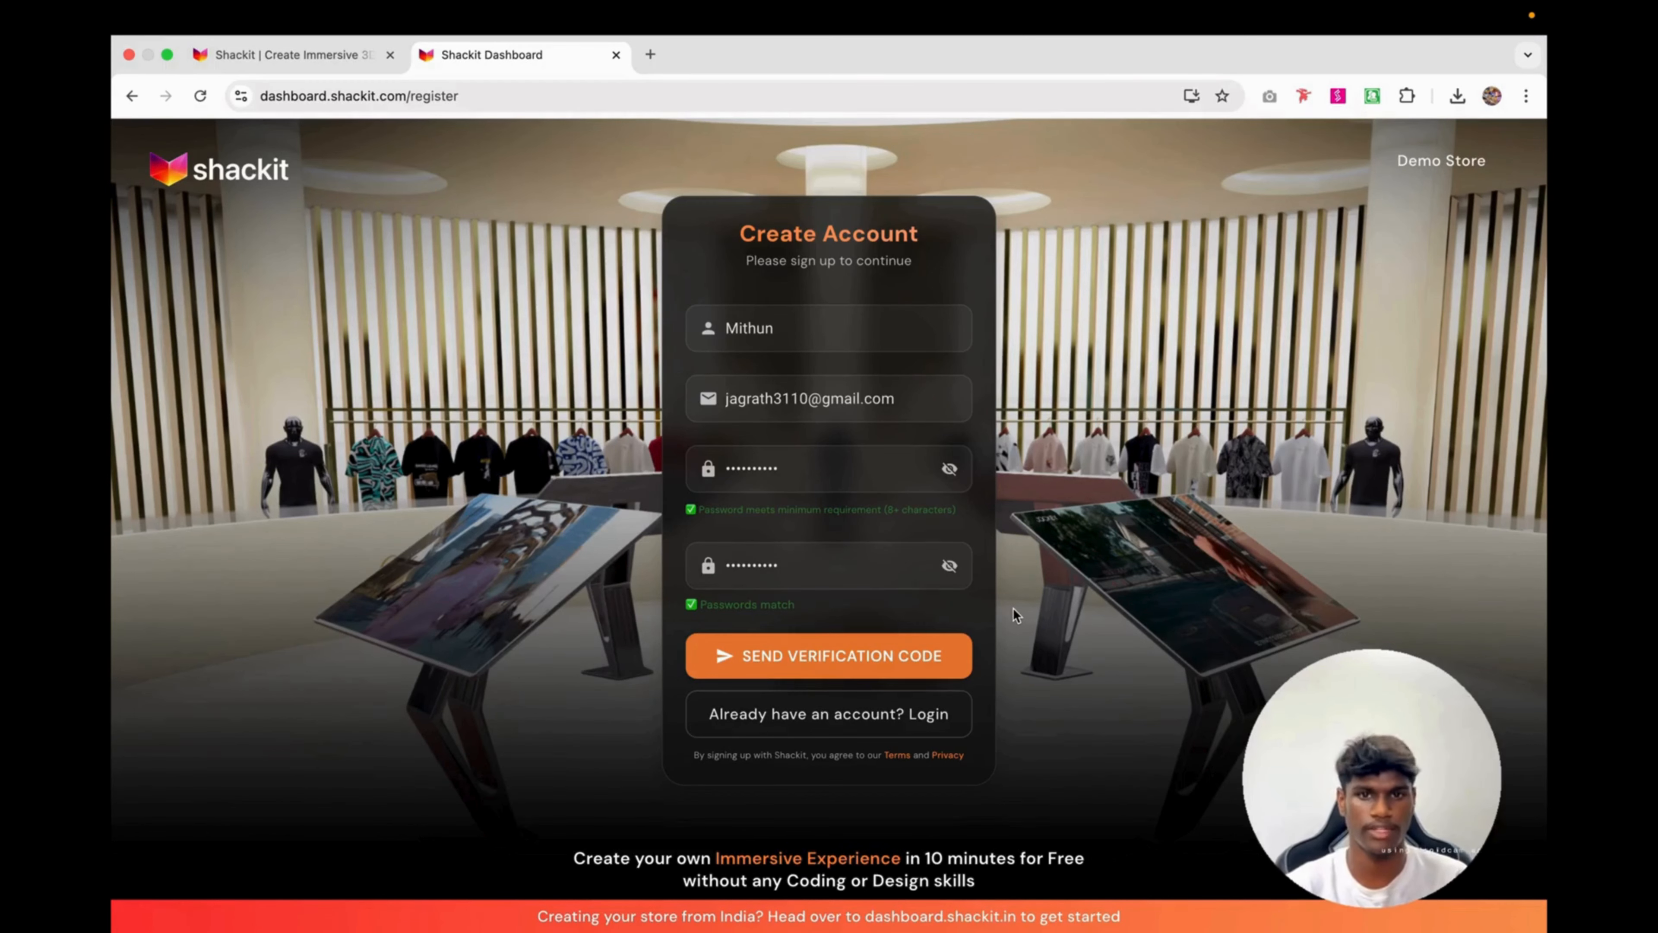
left_click(880, 657)
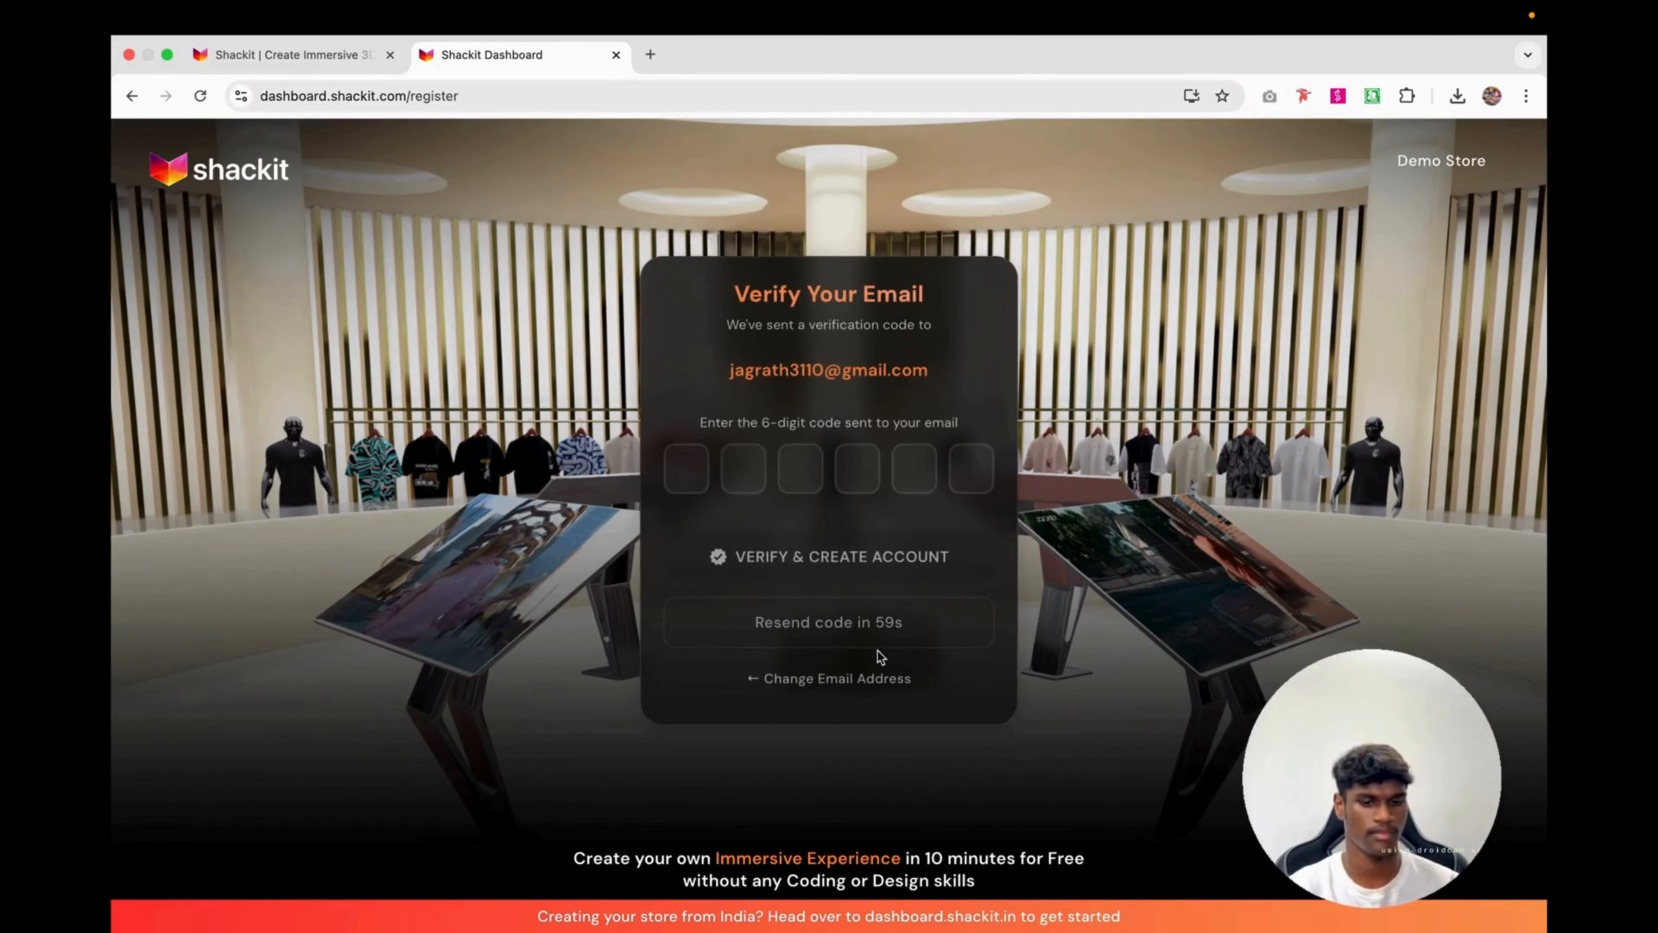
Enter the six-digit code from the e-mail and verify to create the account.
left_click(686, 467)
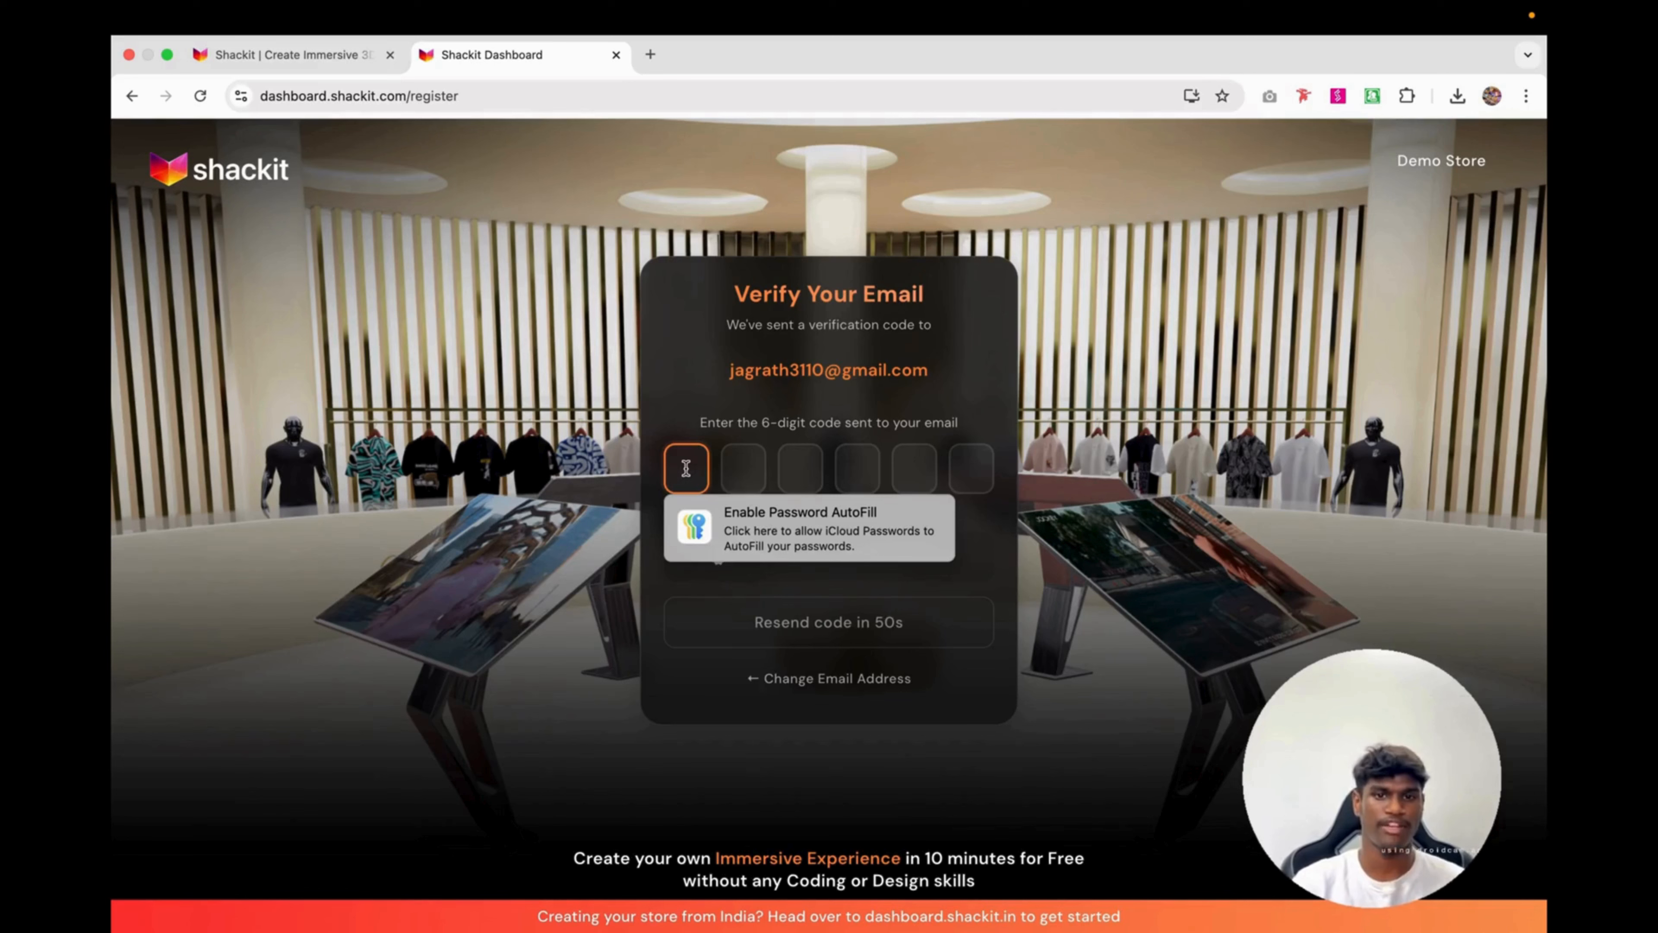
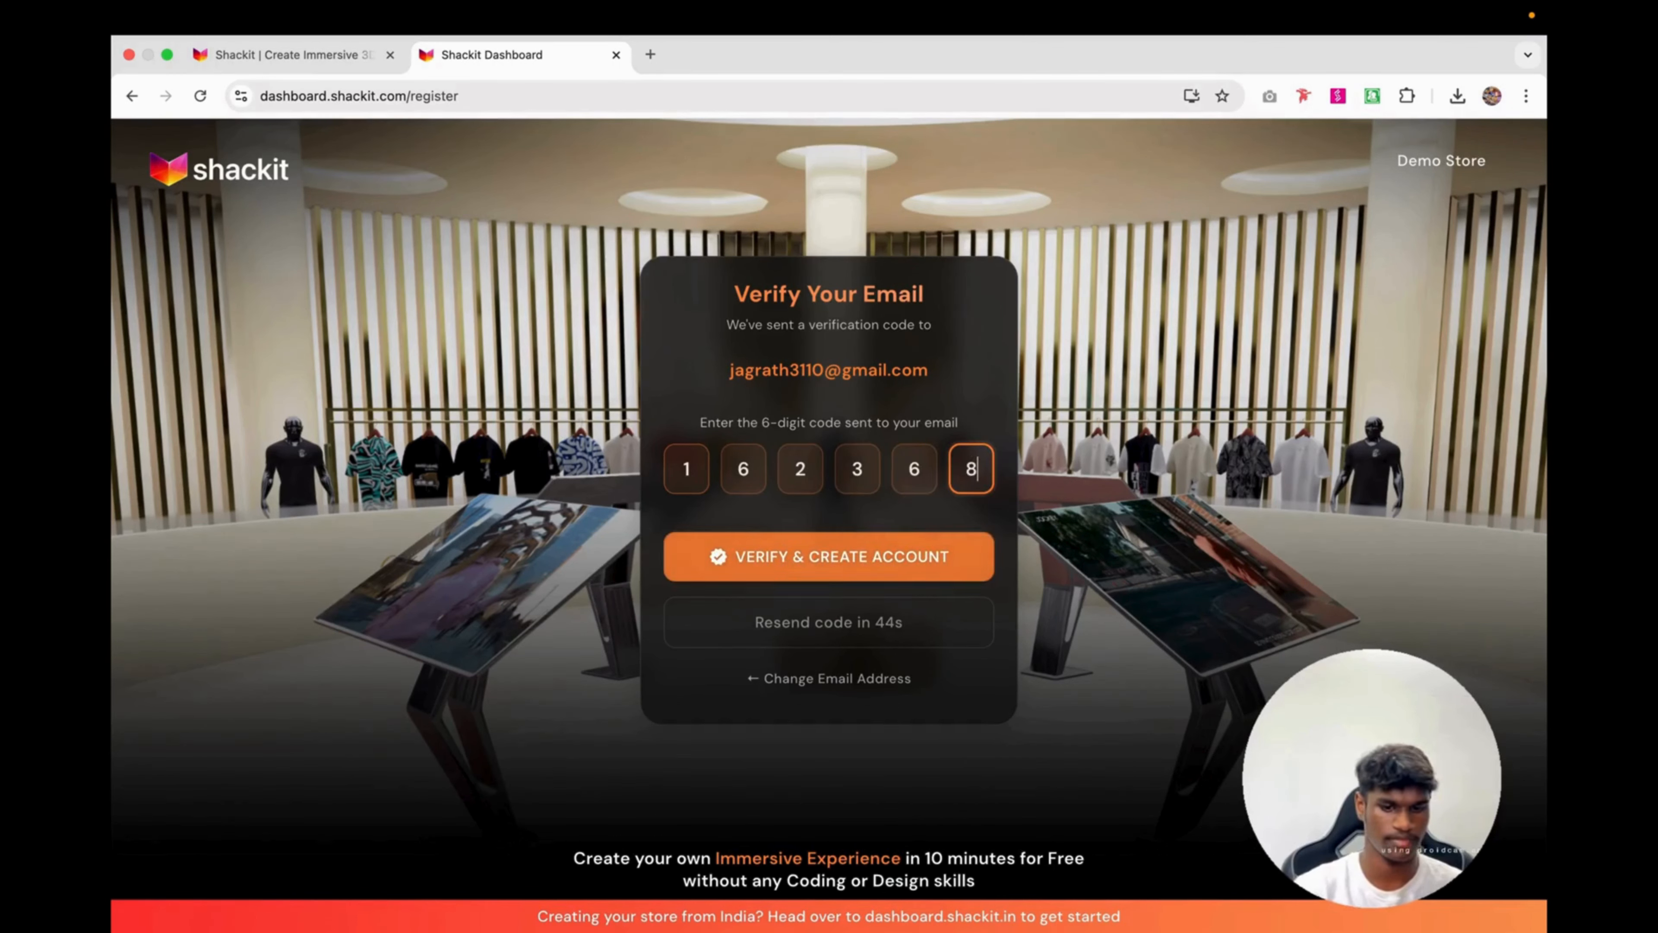
left_click(783, 551)
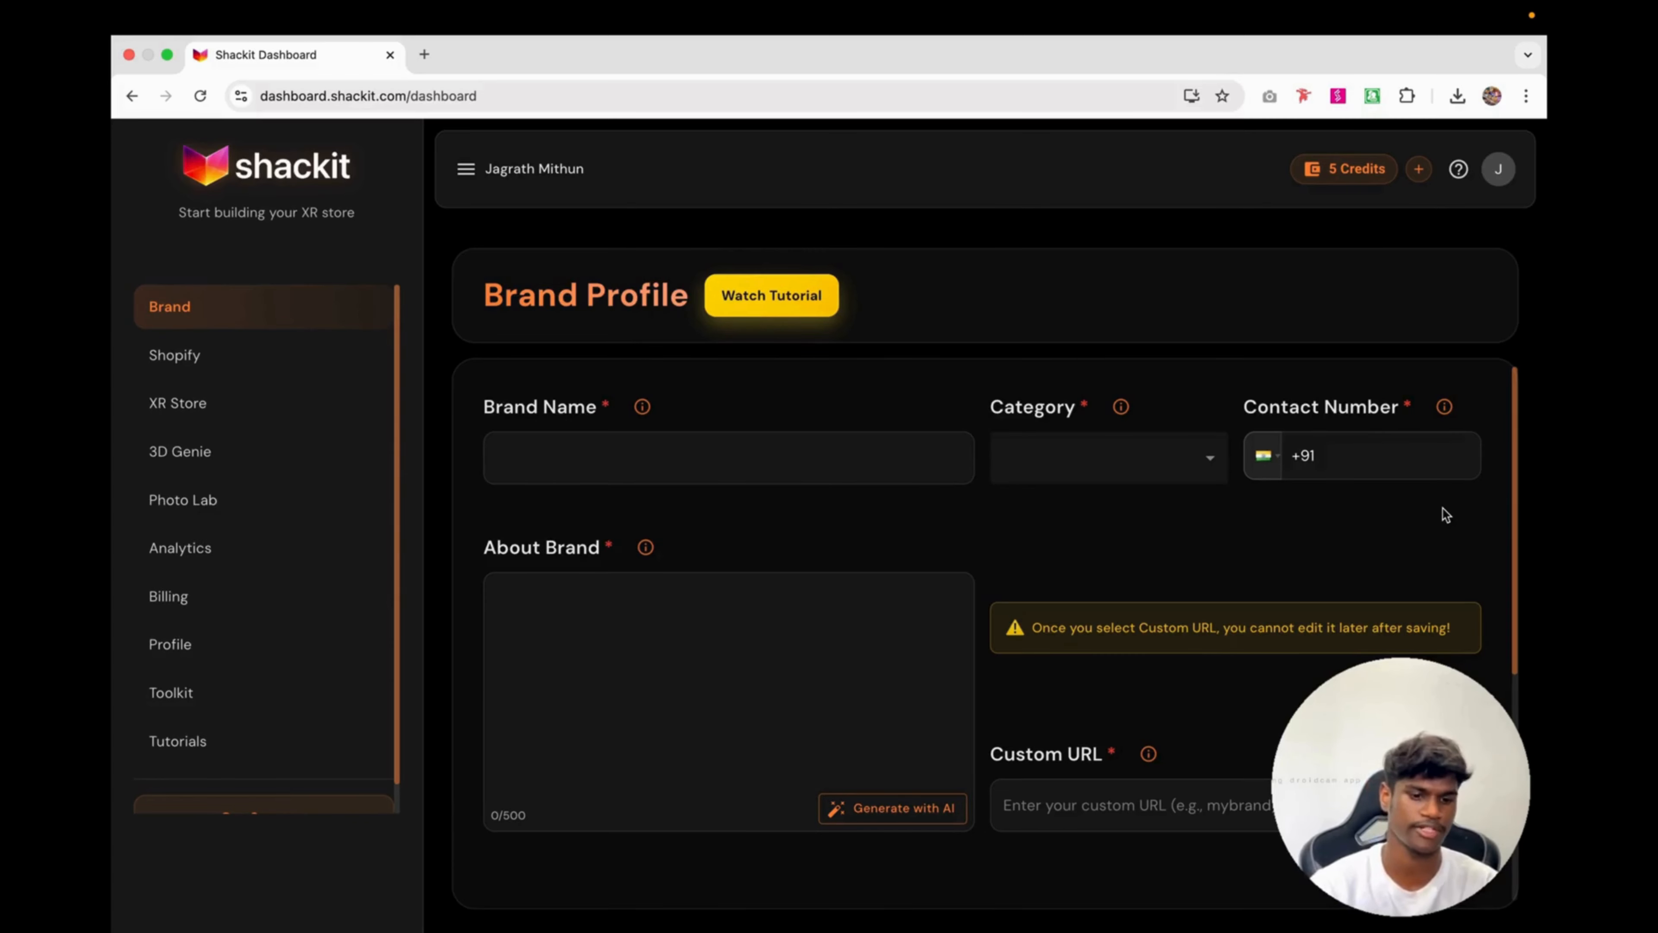
Set the brand name to 'Rosmere' and the category to Fashion & Lifestyle.
left_click(839, 454)
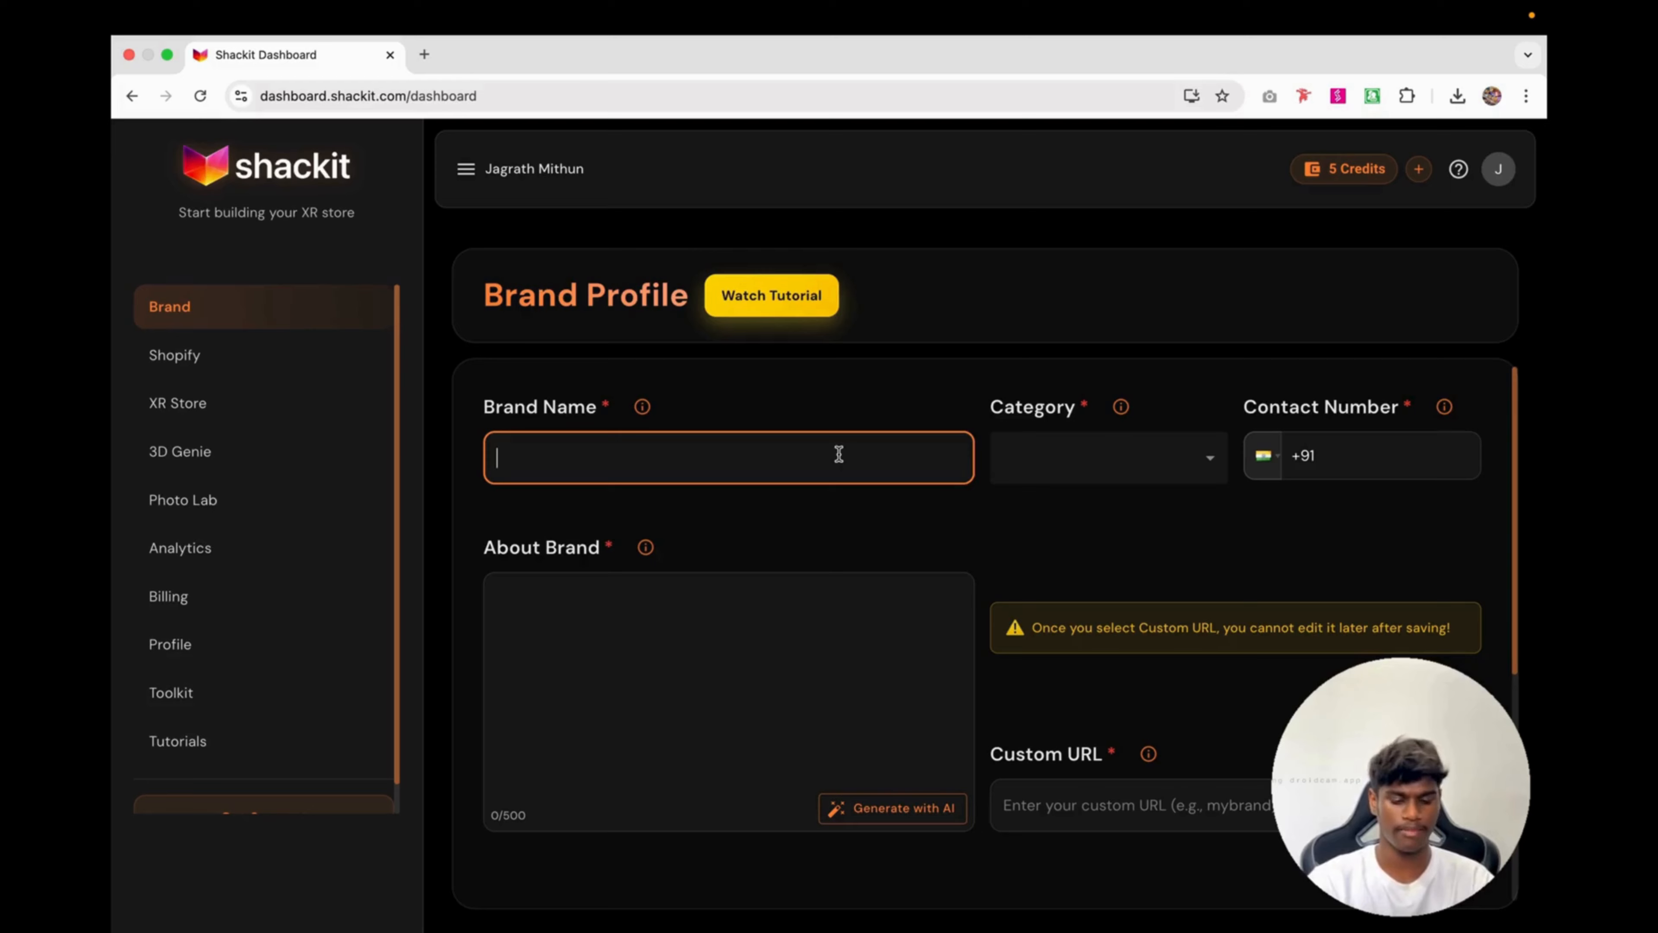
type("Ro")
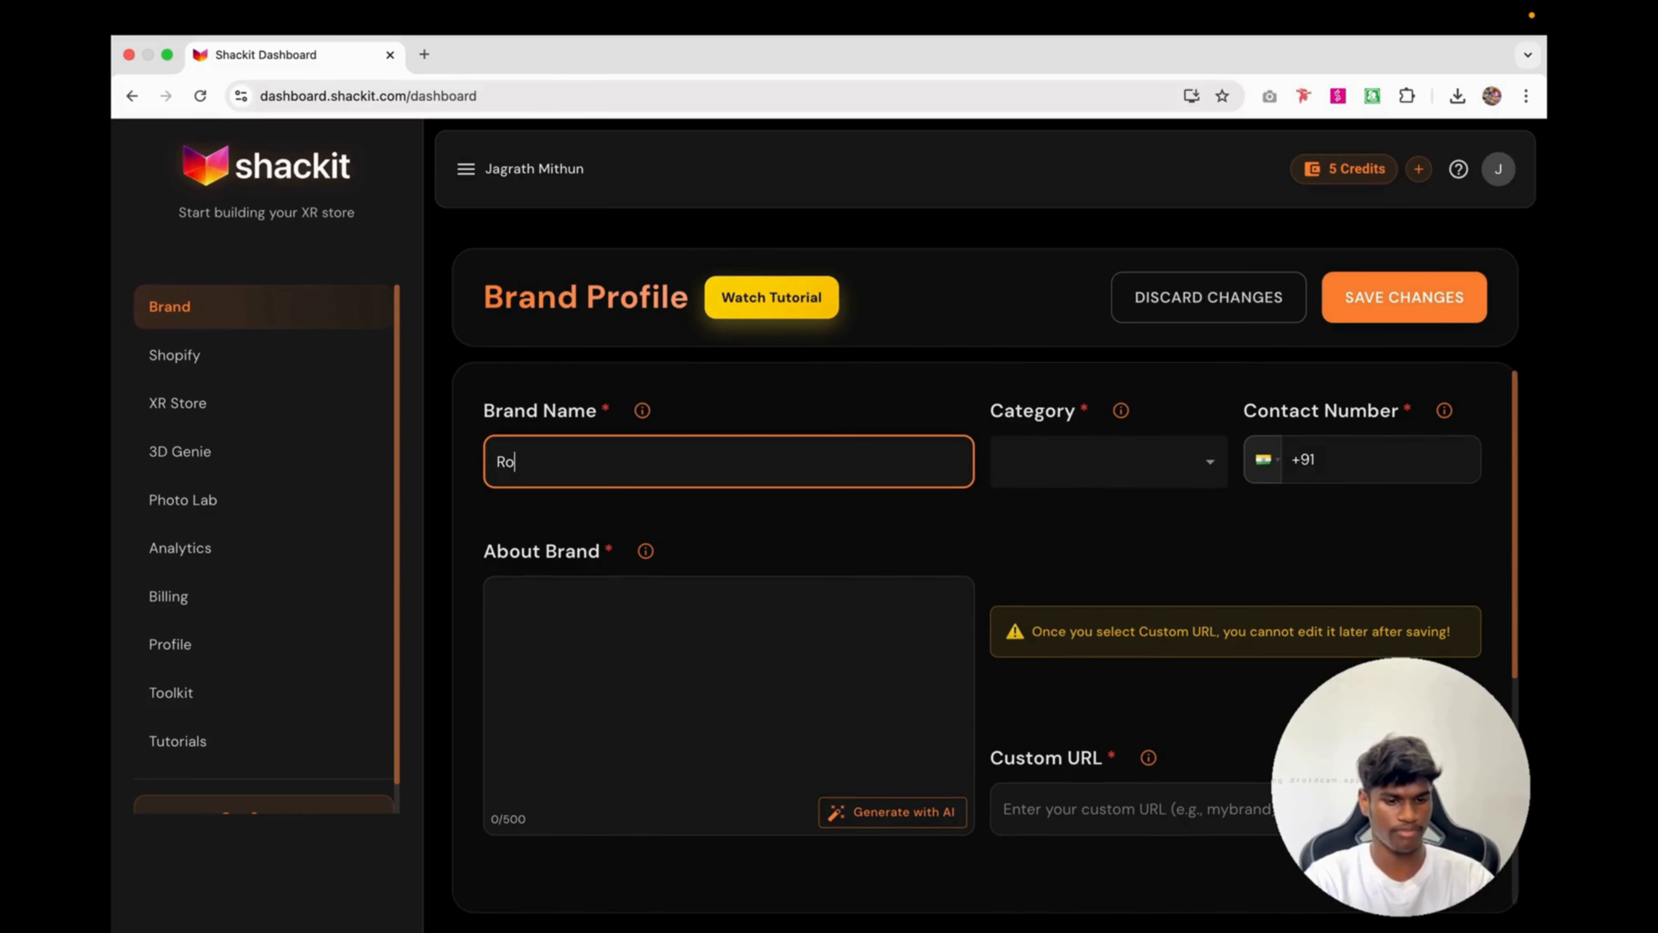
type("smere")
left_click(1147, 521)
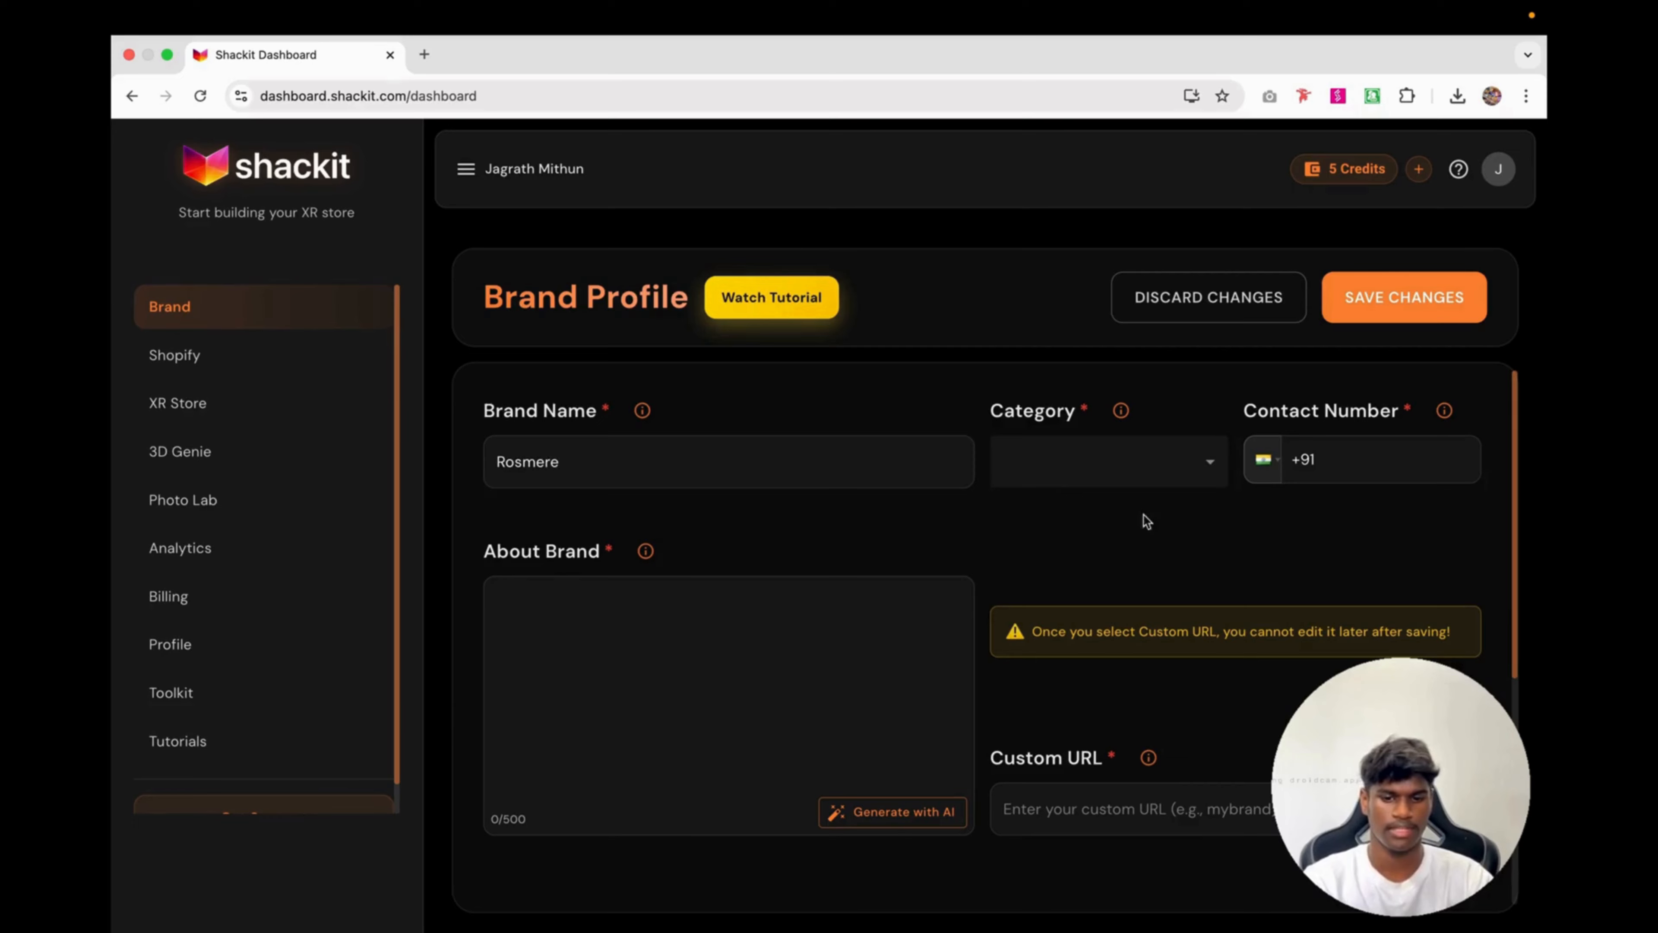
left_click(1147, 484)
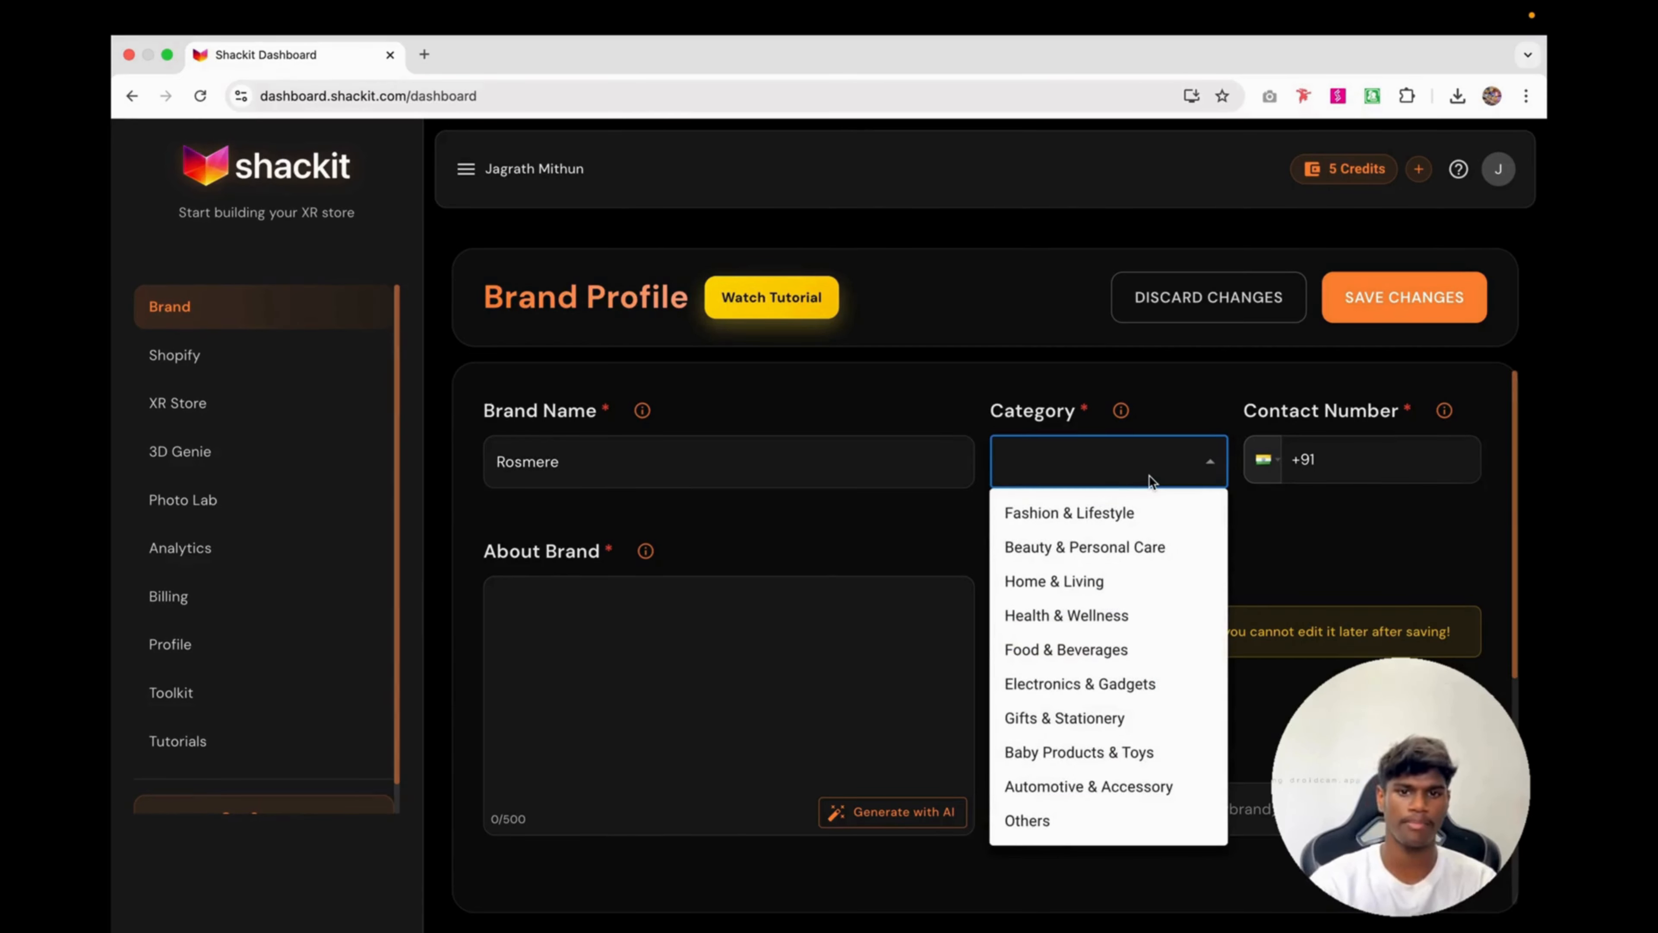
left_click(1099, 511)
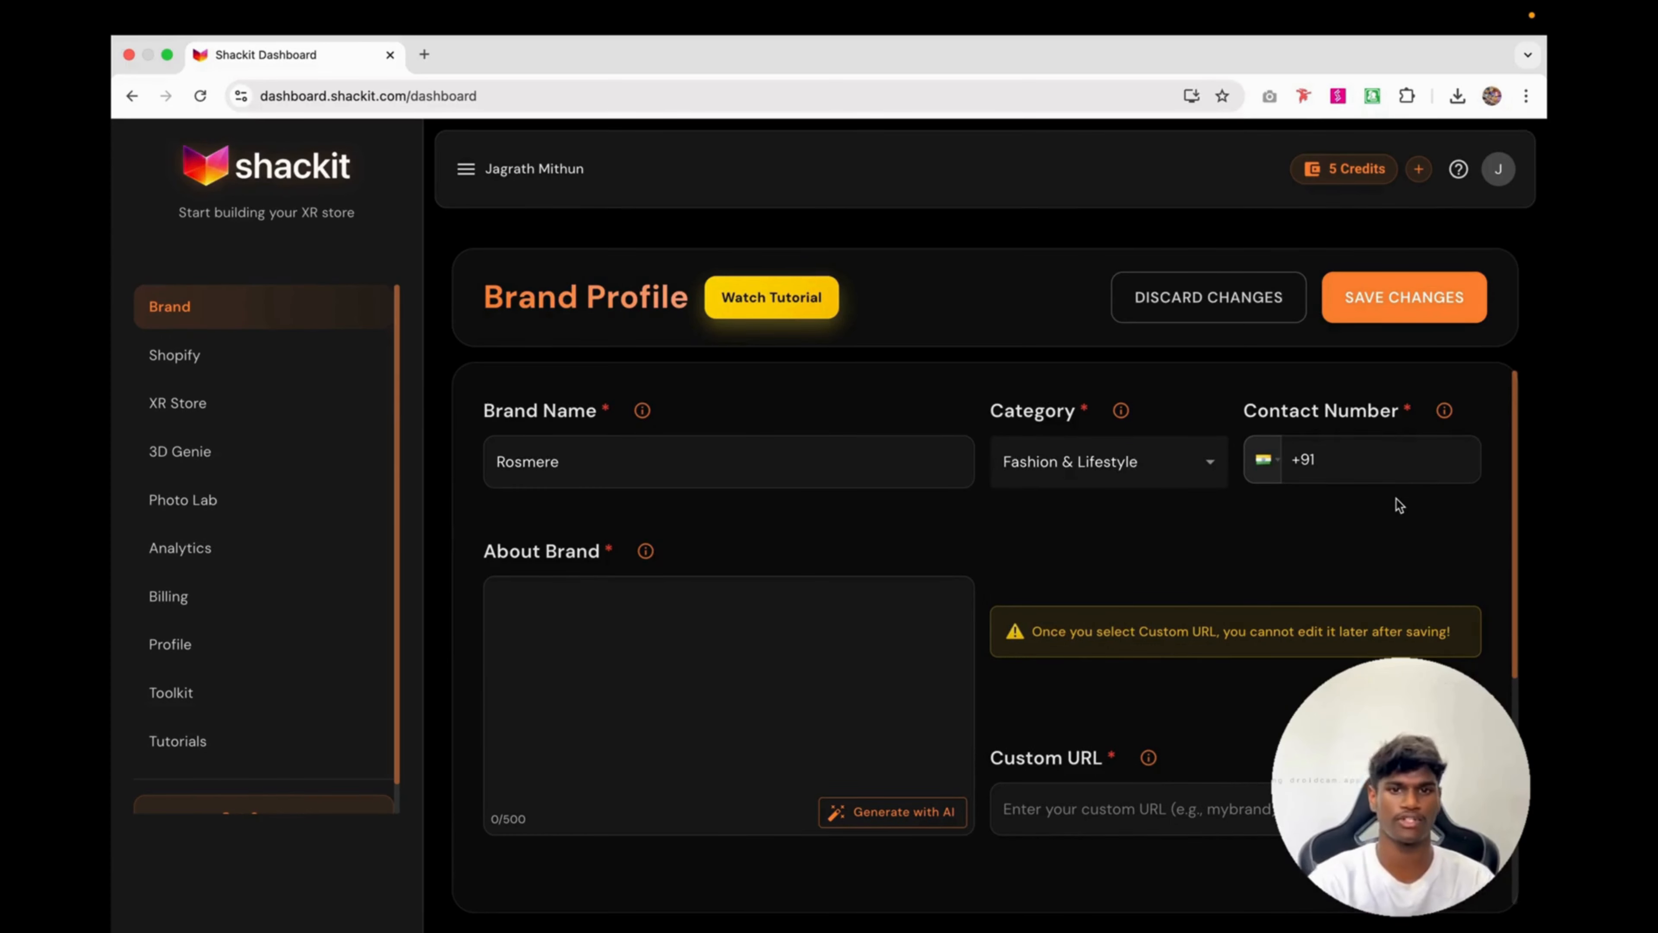
Fill in the brand's contact phone number.
left_click(1395, 462)
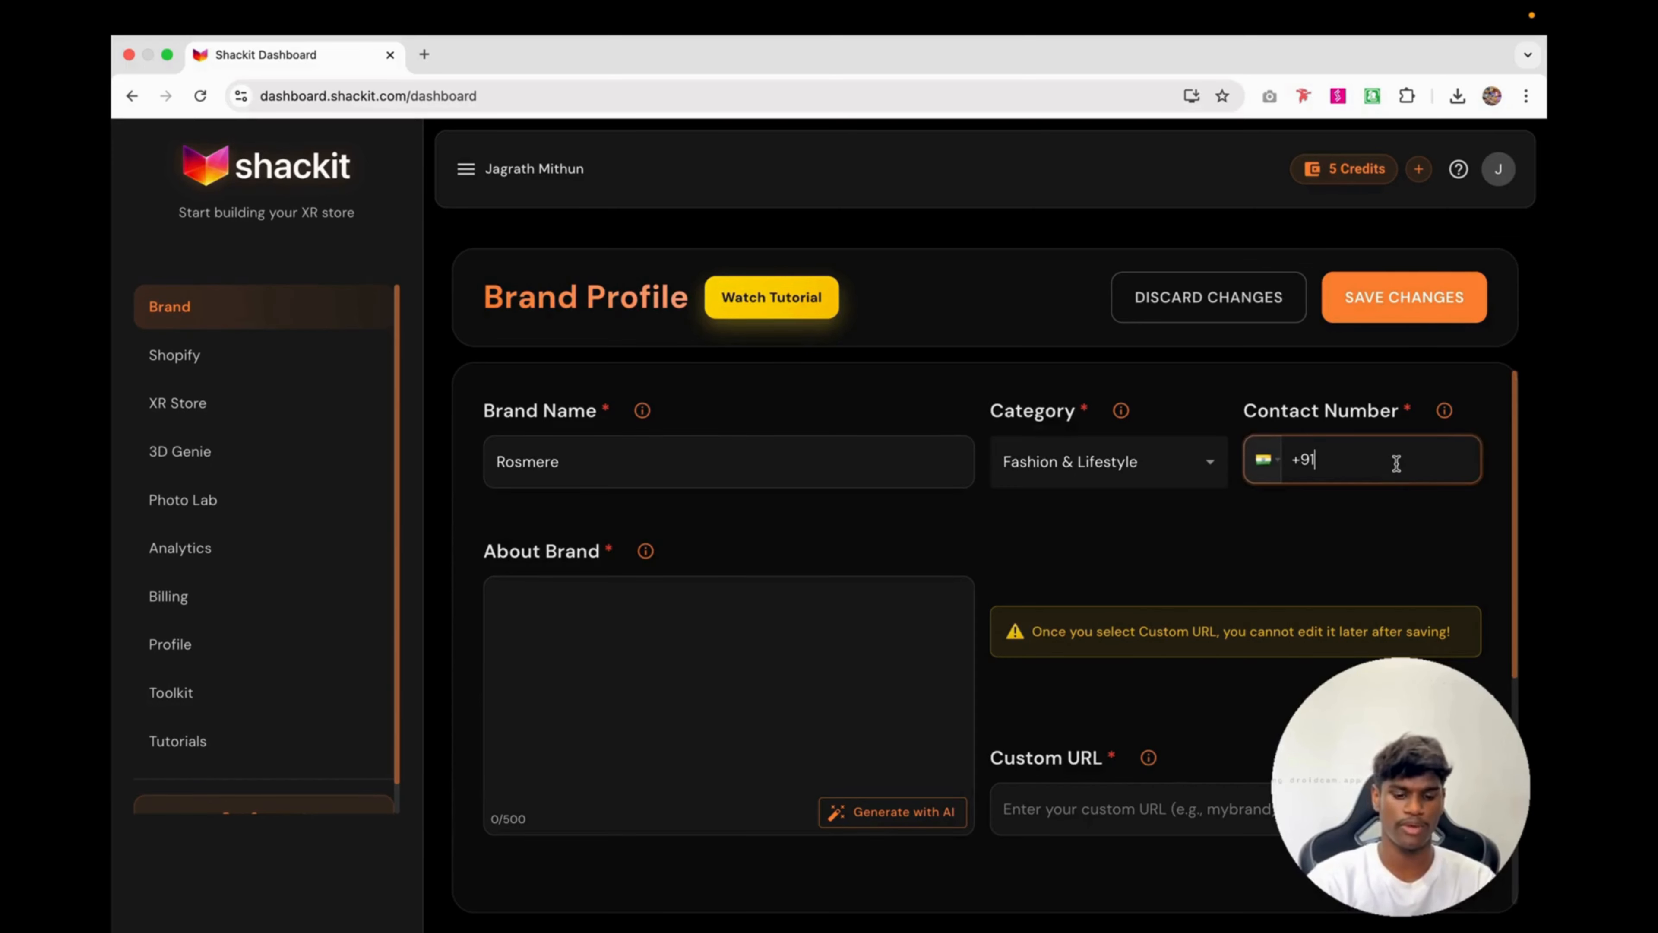
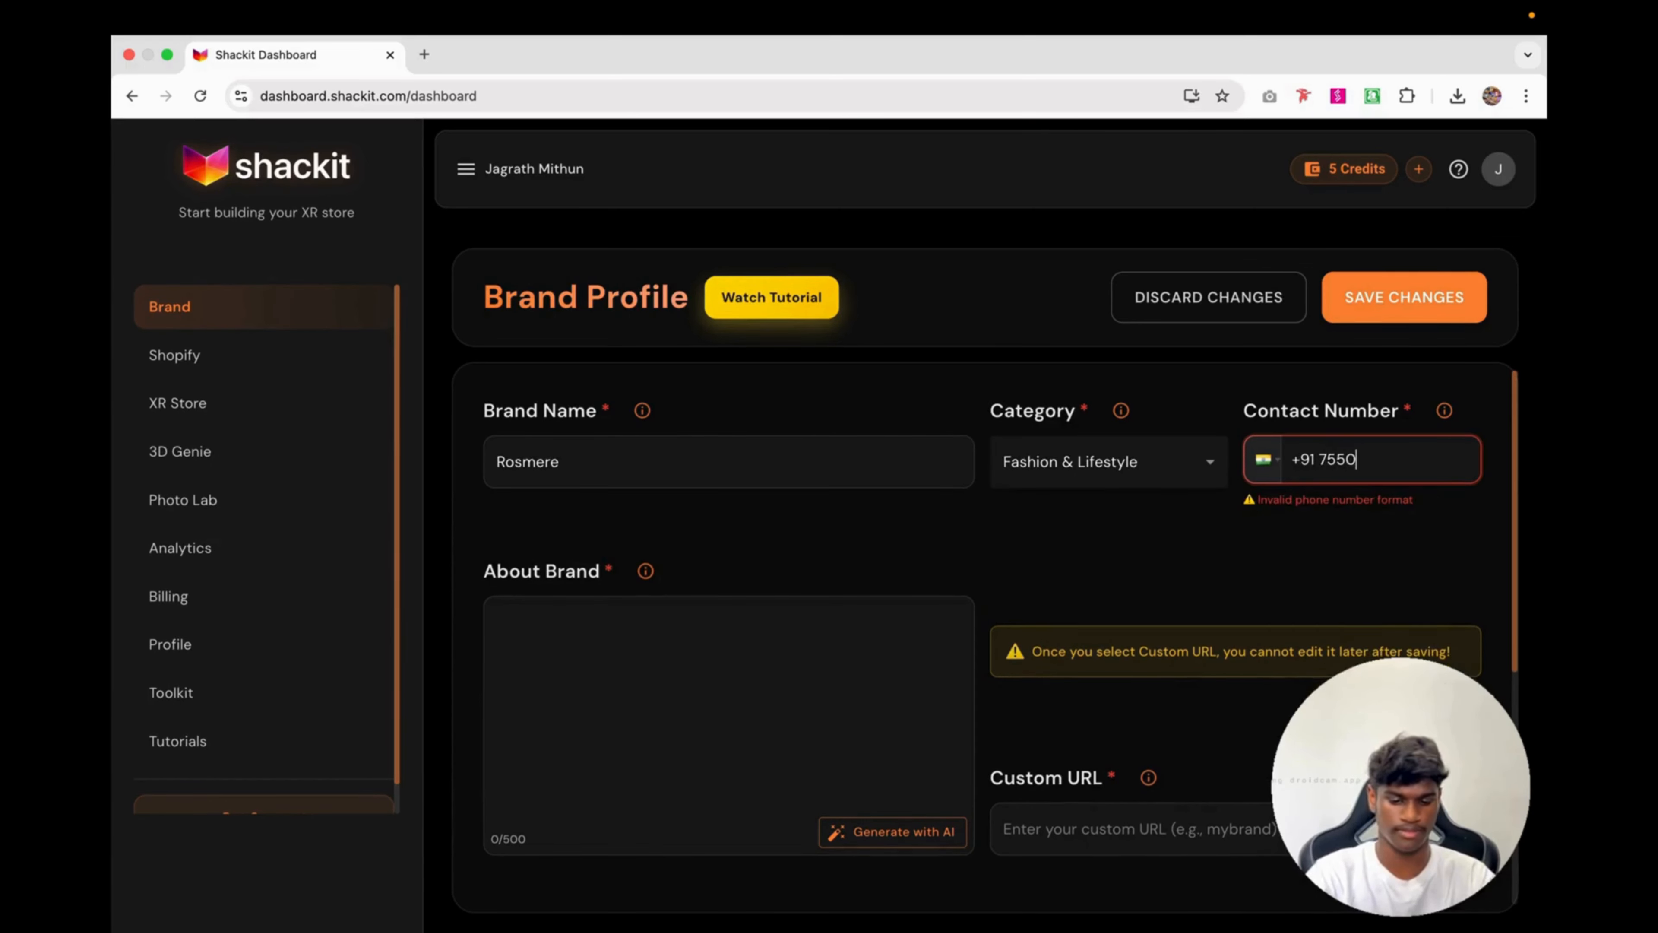
left_click(1334, 555)
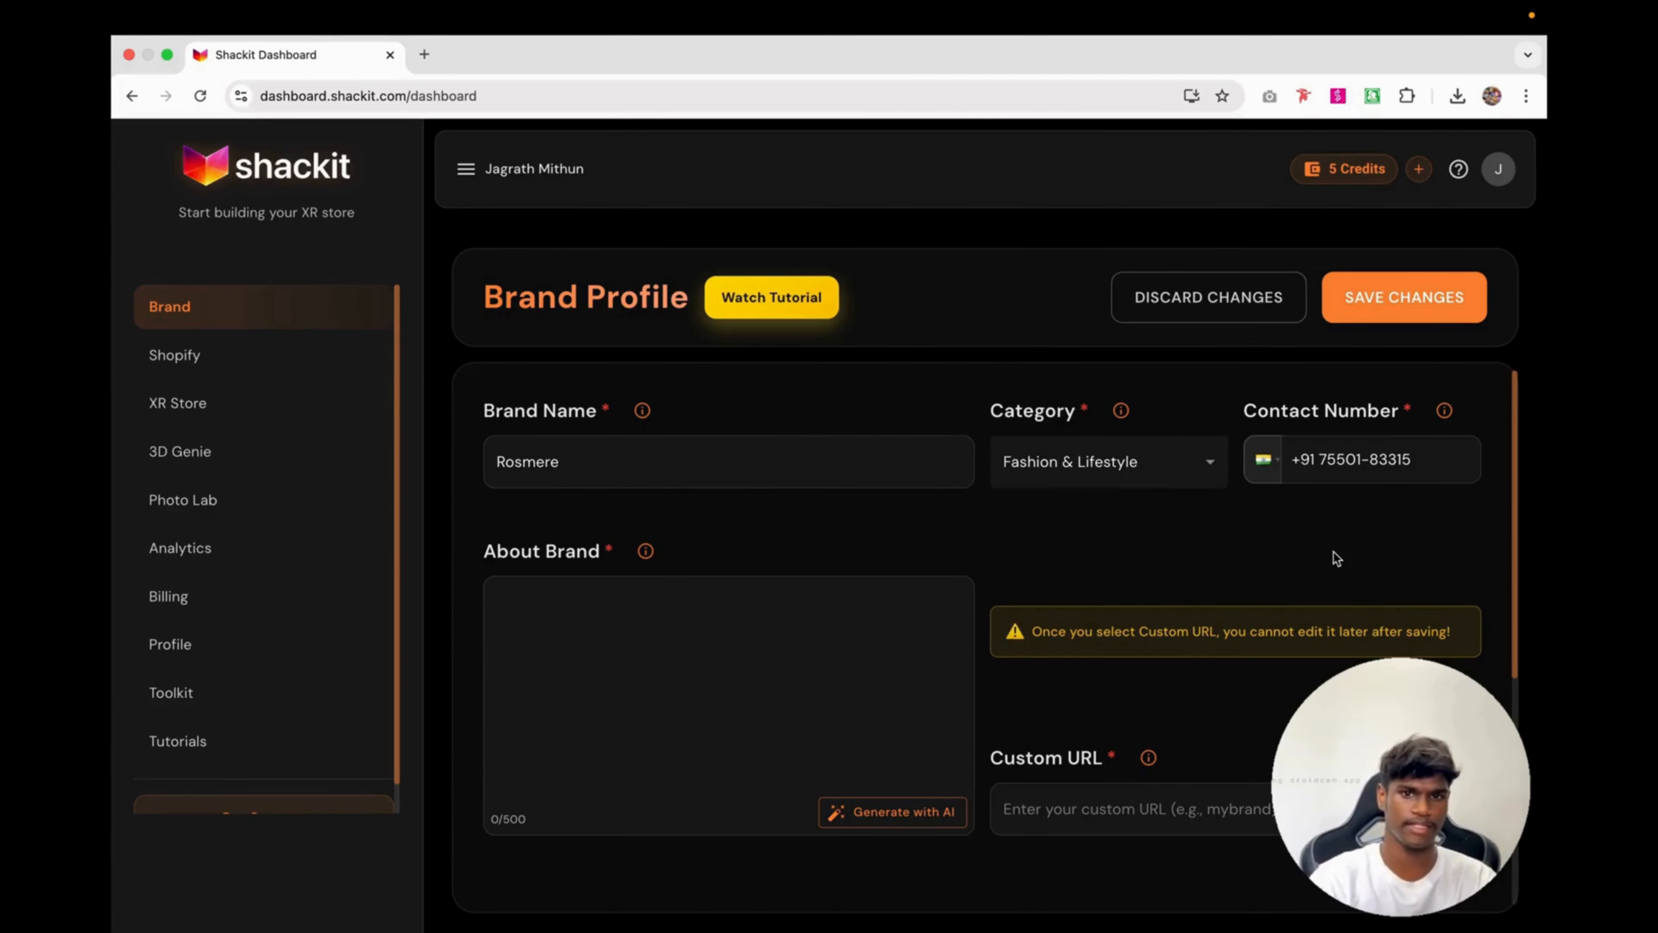
scroll(1164, 613, "down", 1)
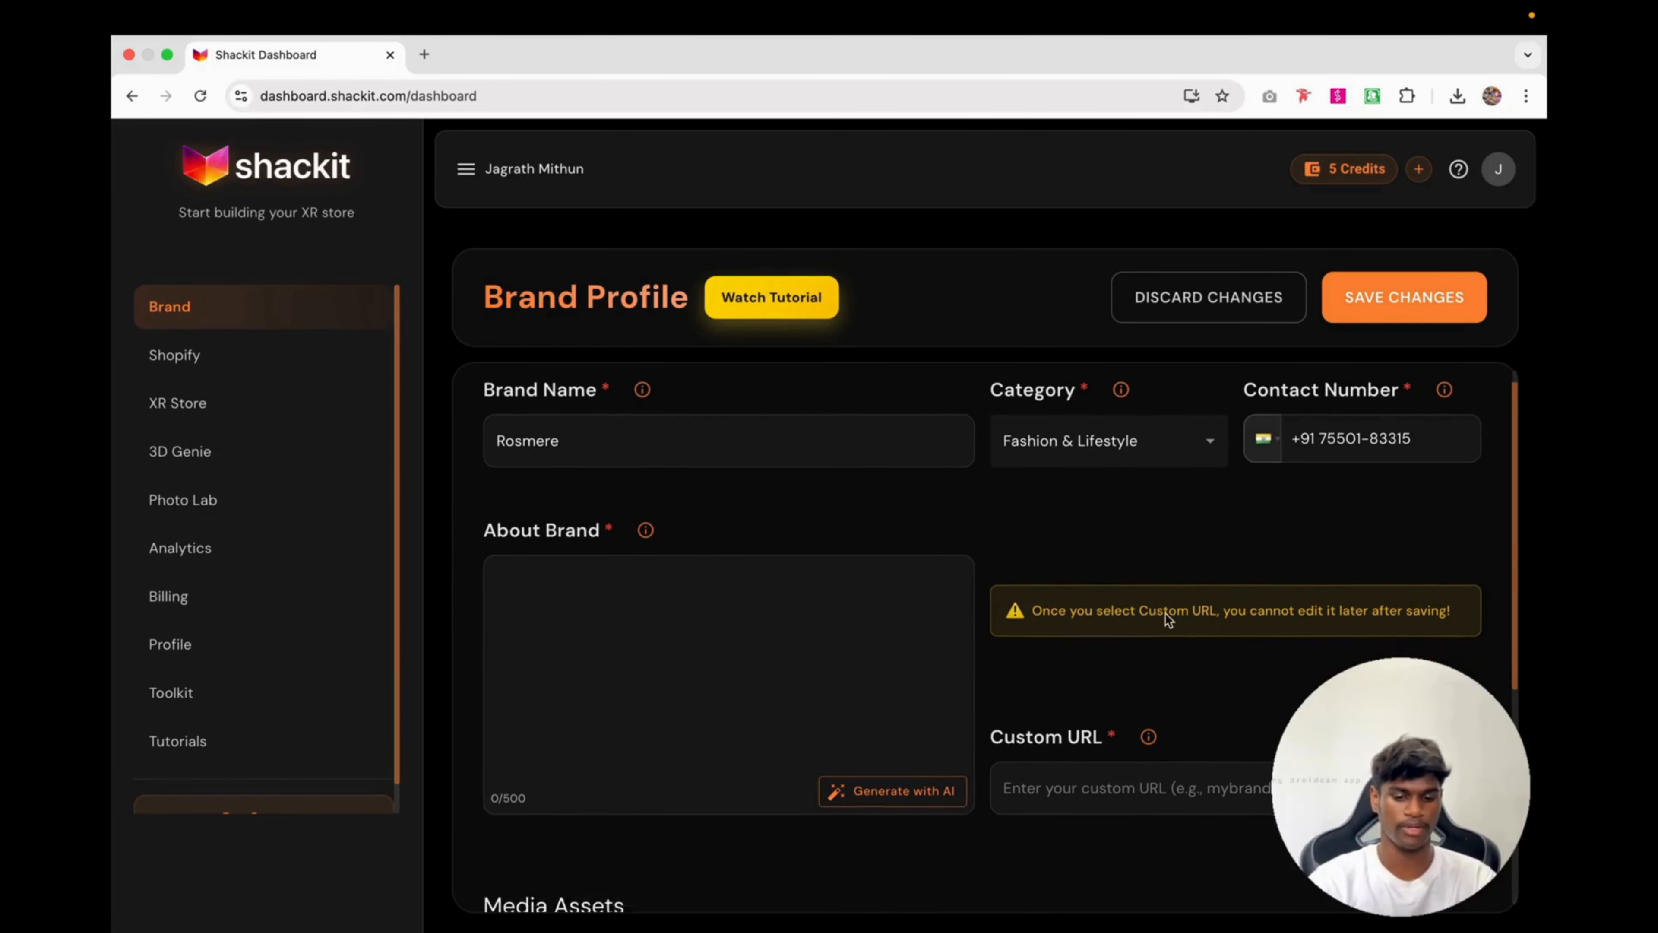
scroll(1165, 614, "up", 1)
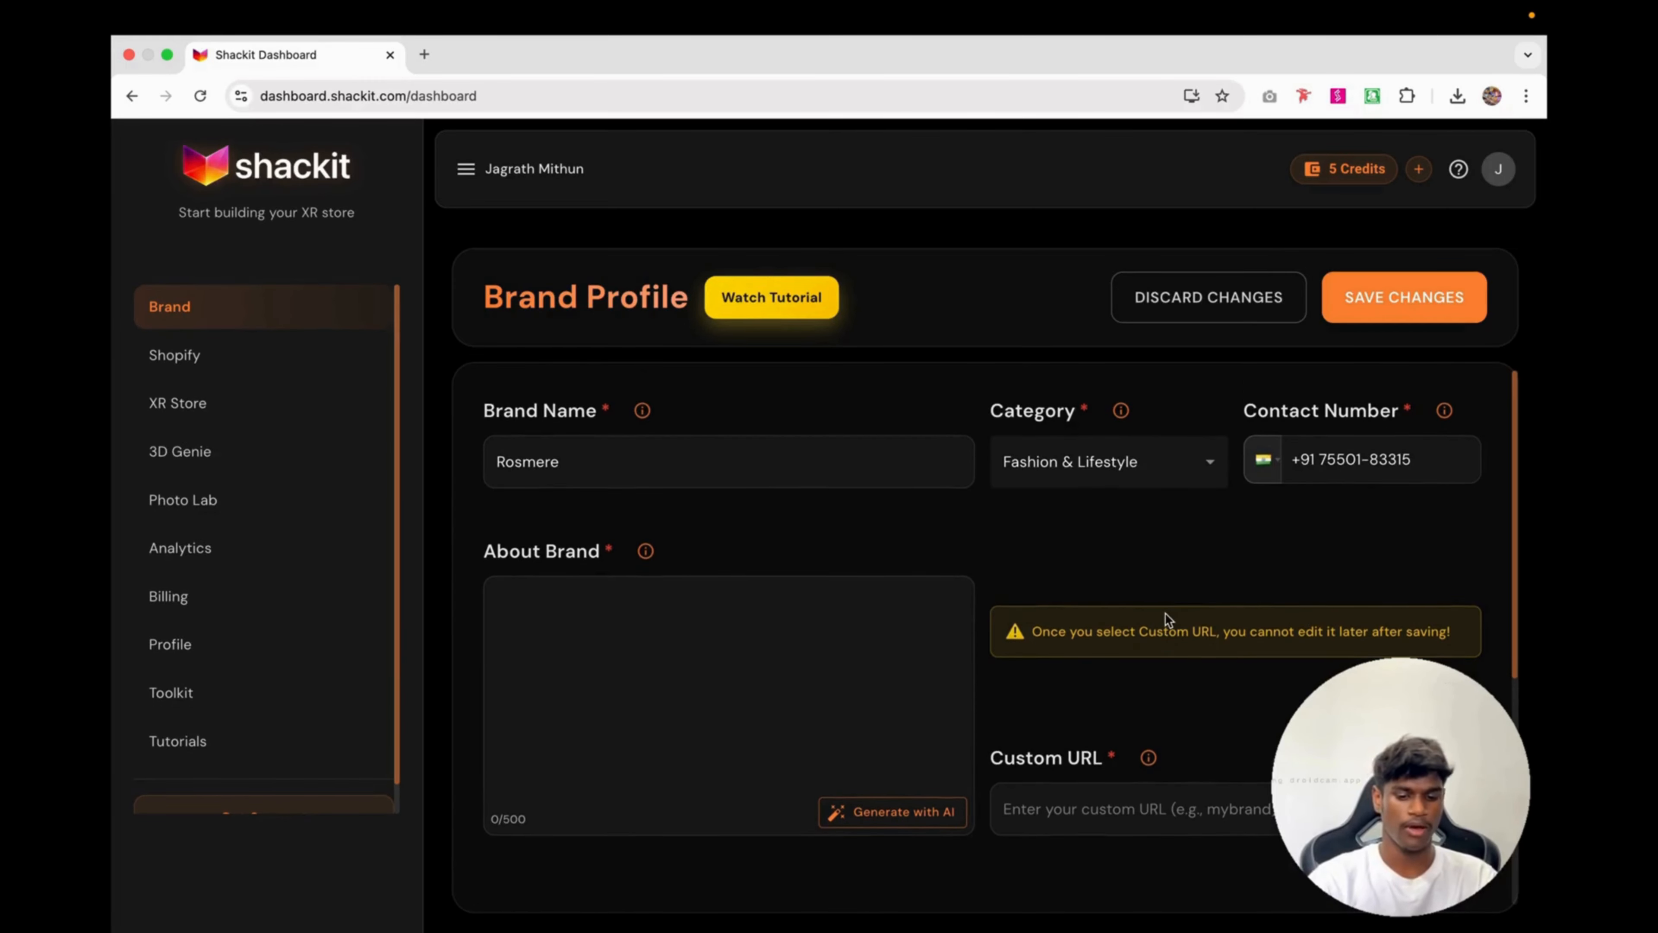
Ask the AI Brand Story Generator for a story about 'Rosmere, handbag store and leather based'.
left_click(899, 815)
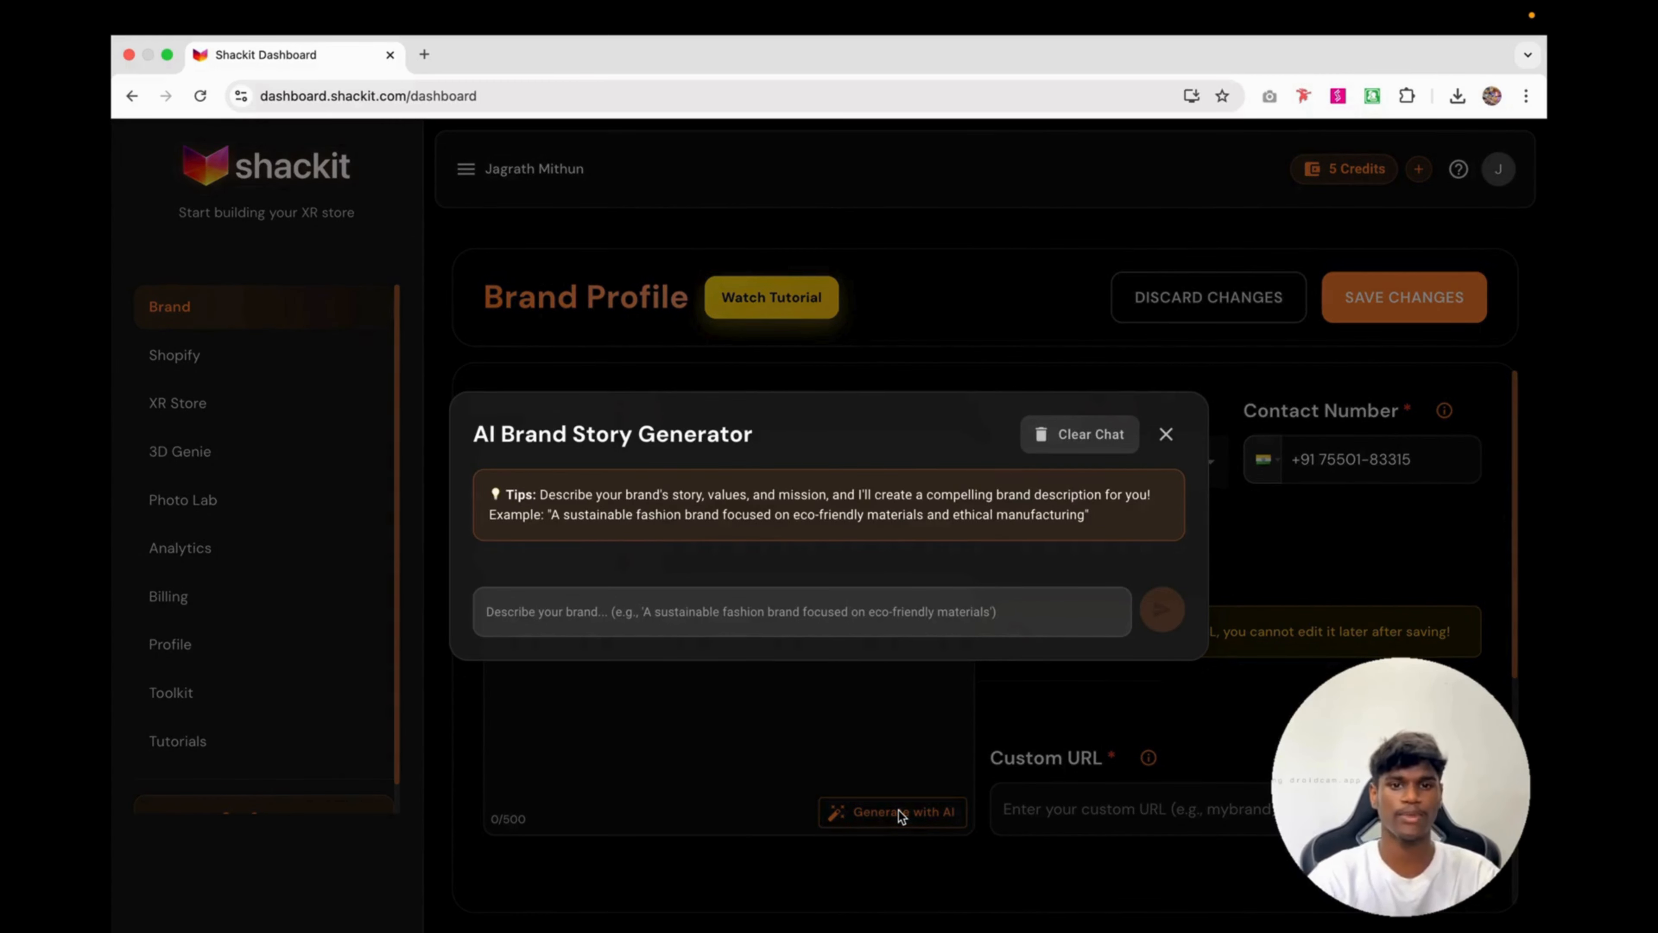
left_click(718, 620)
type("Rosmere")
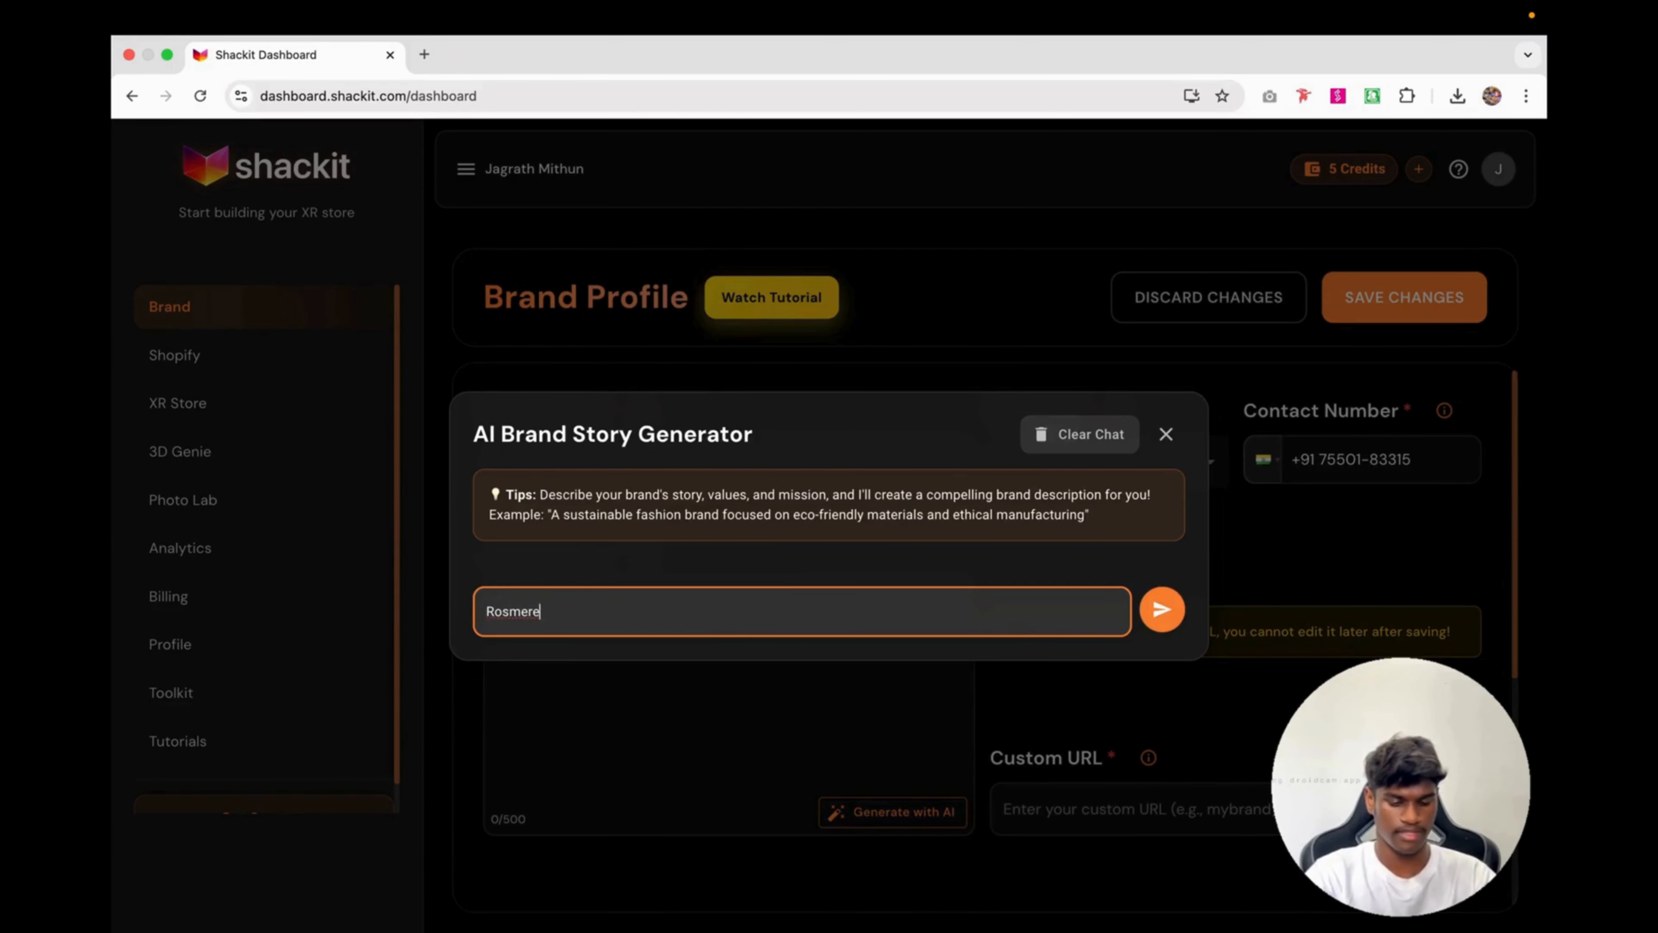
type(", handbag ")
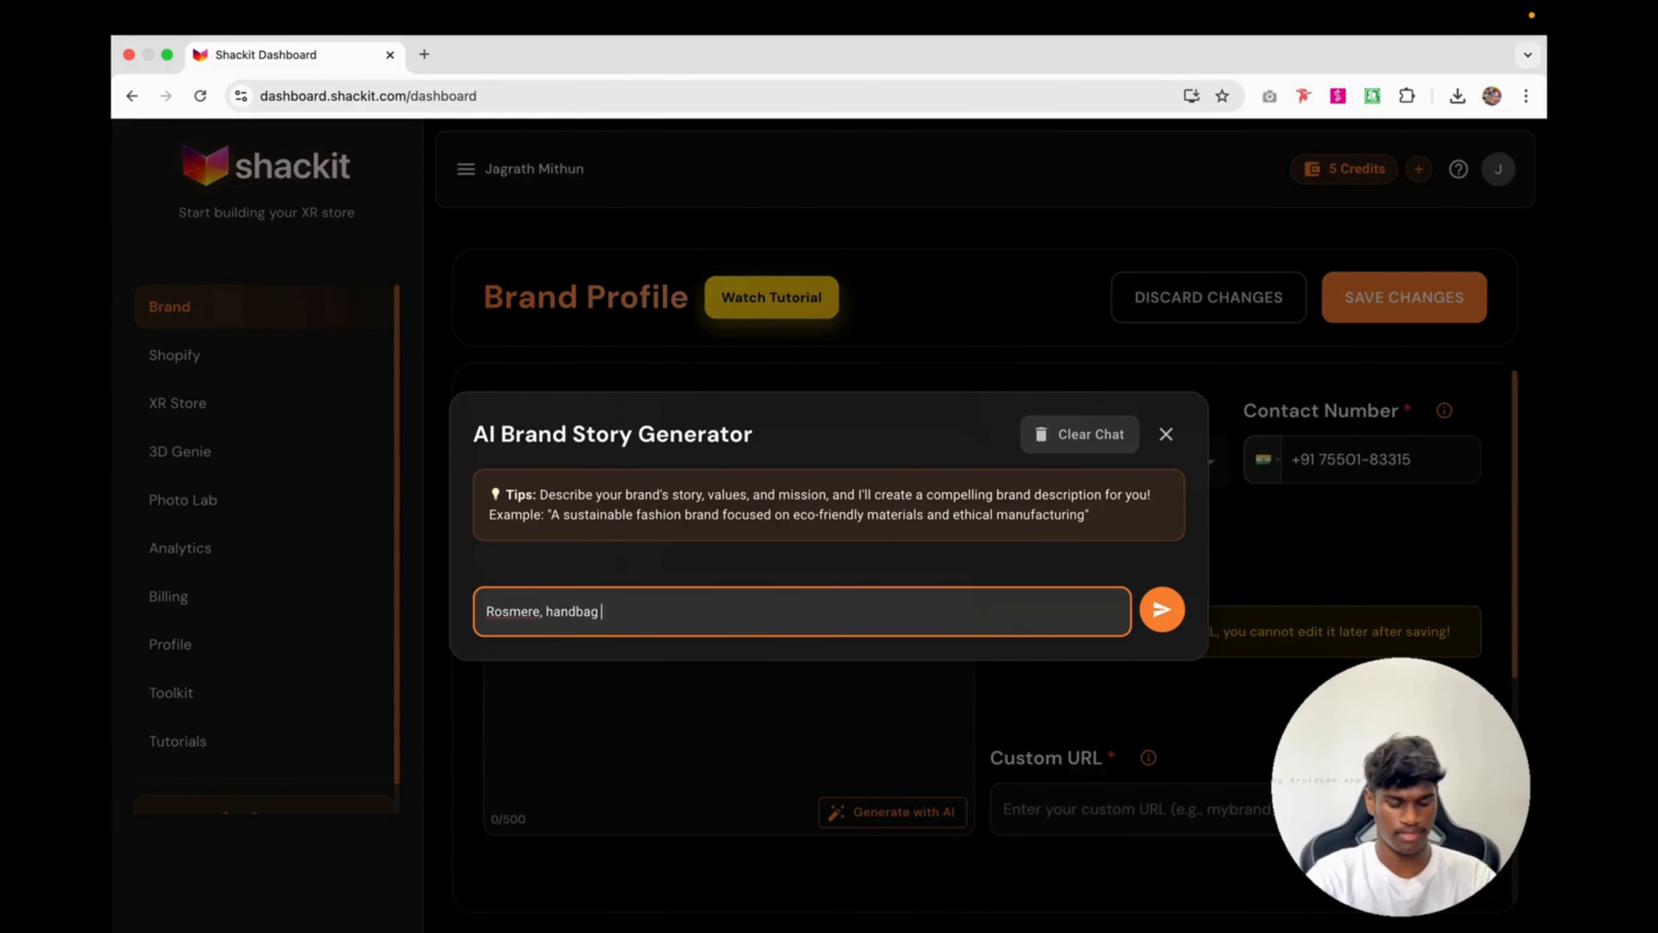
type("sto")
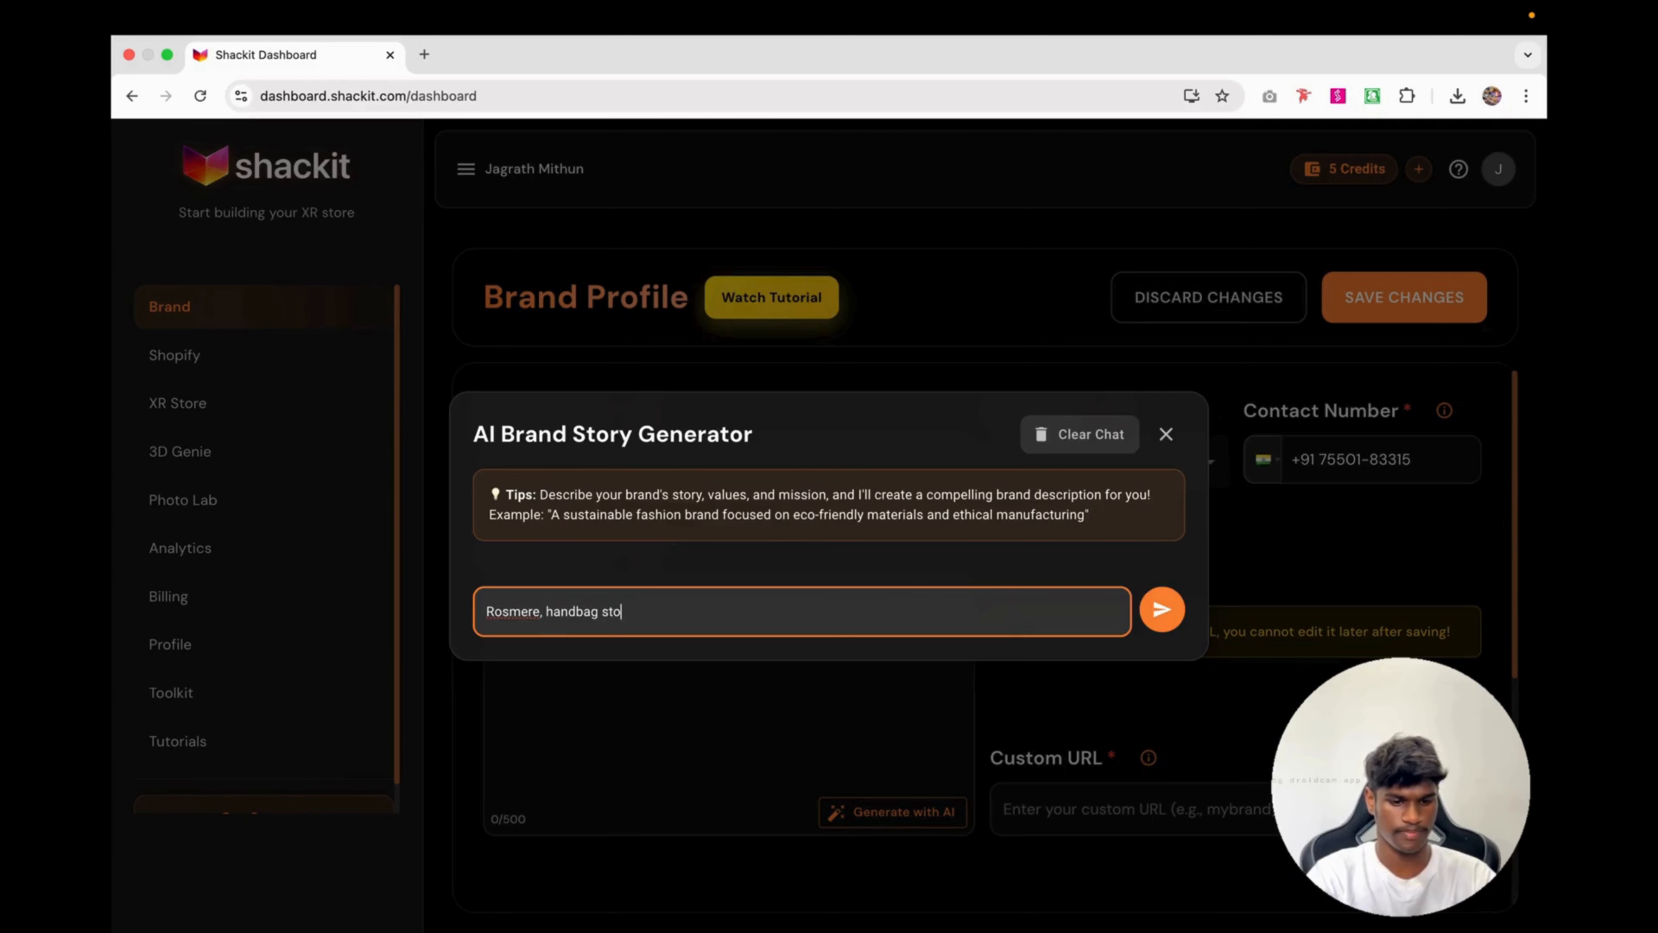
type("re and leather")
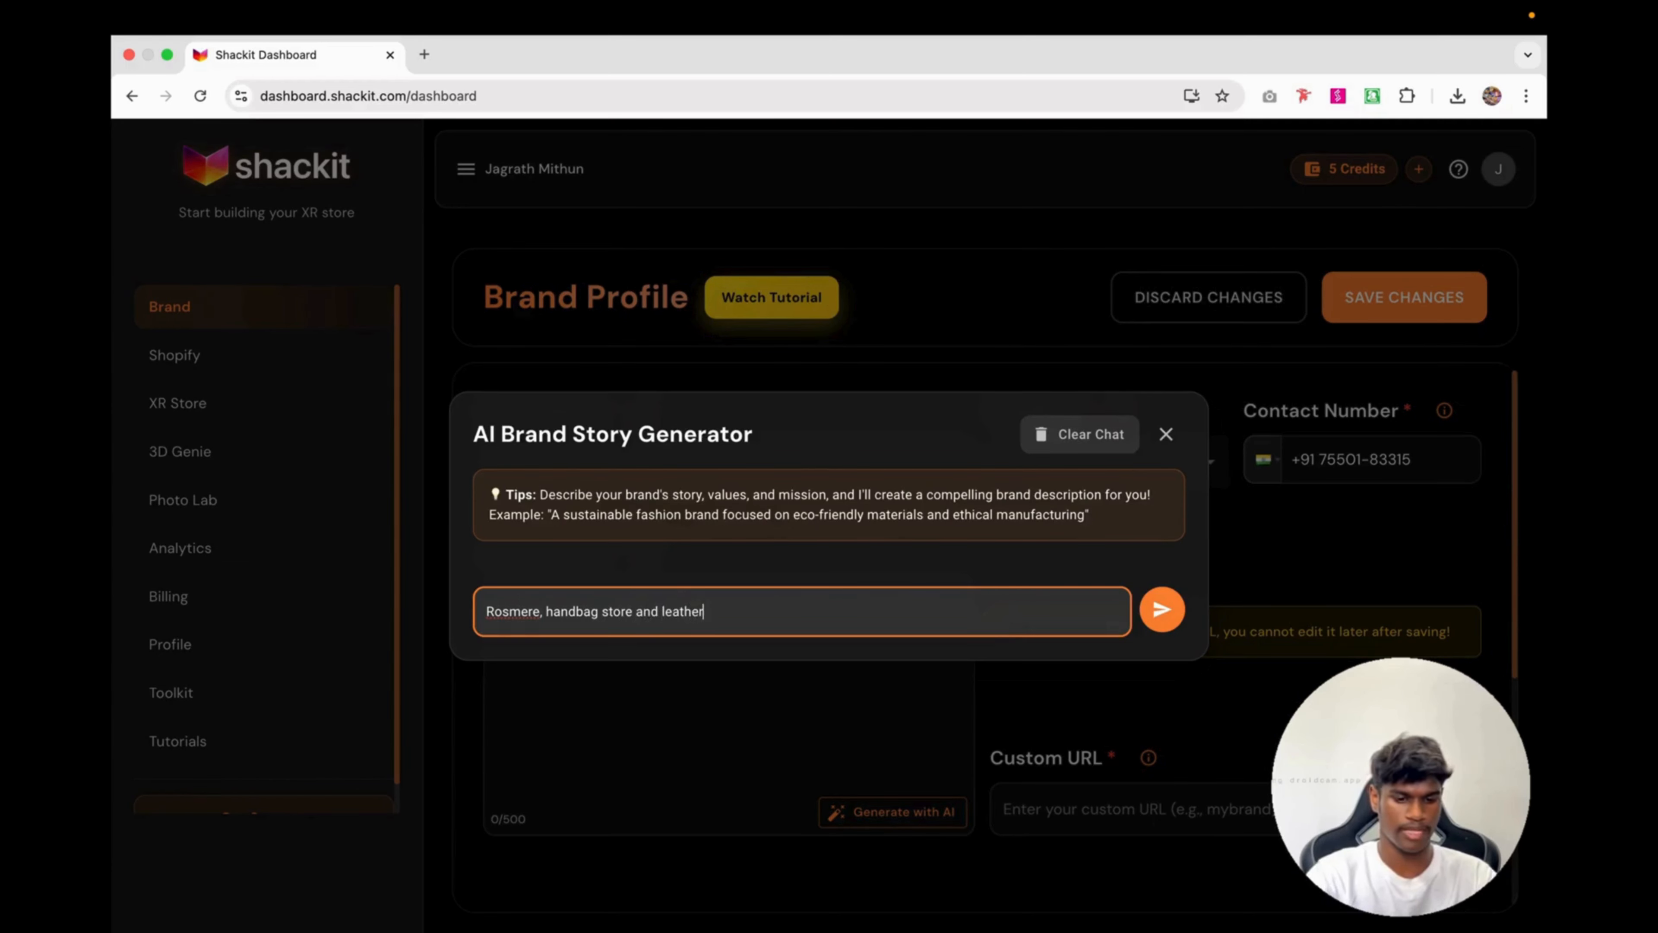
type(" based")
key("Return")
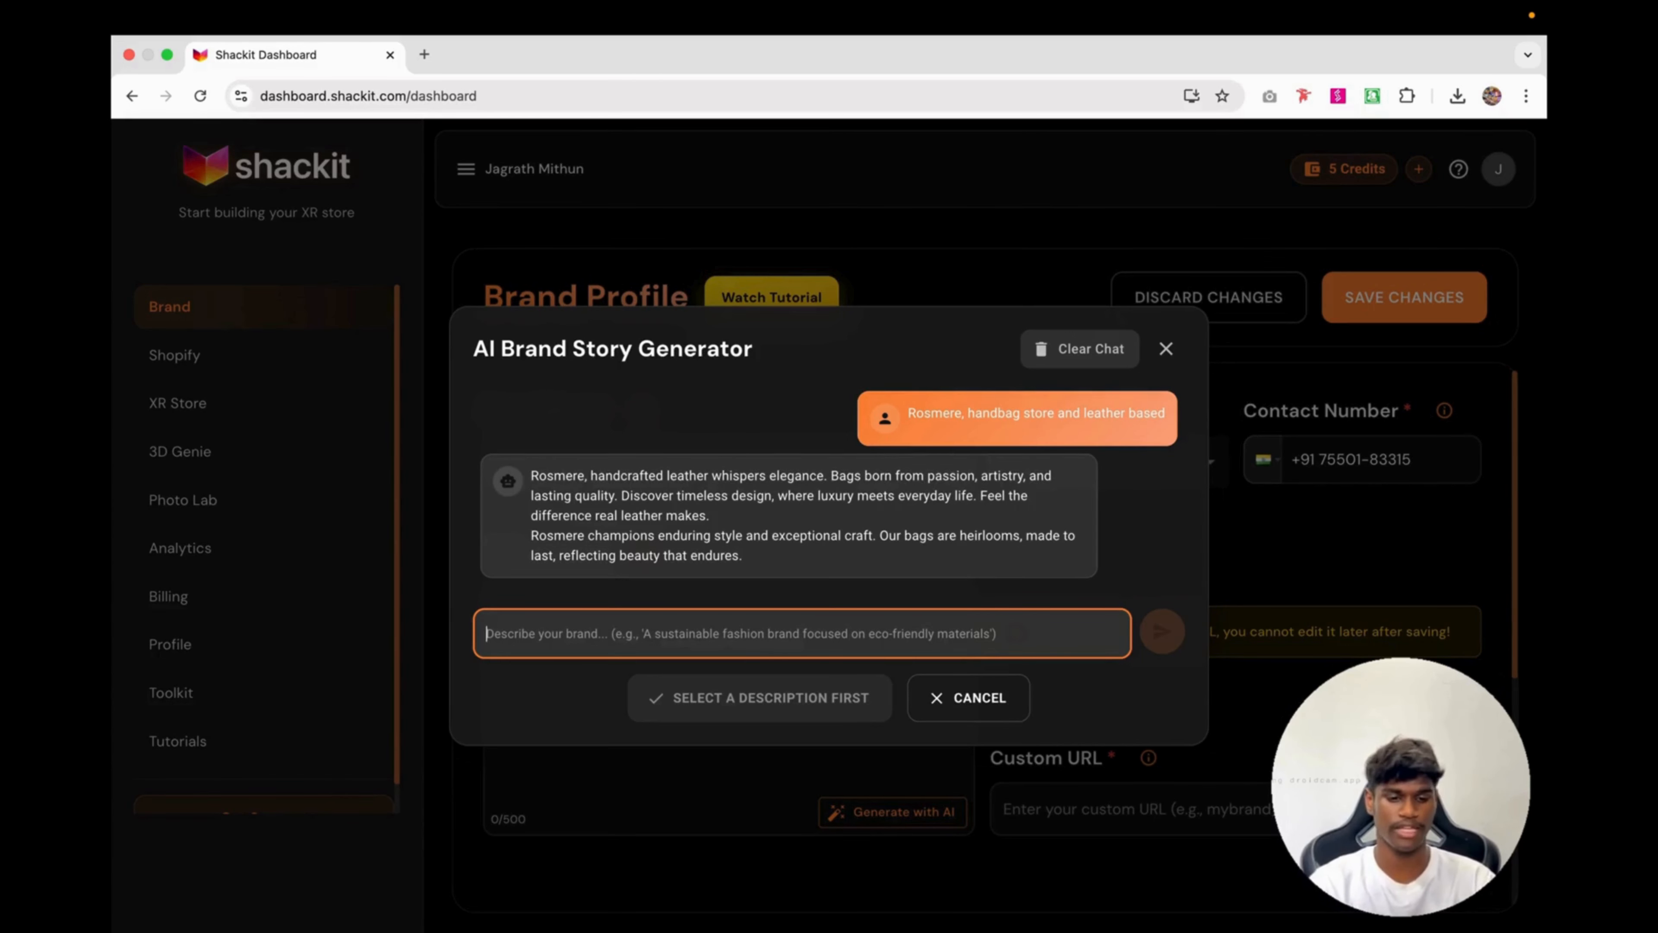
Request 'make it more sustainable', then apply the first generated story to About Brand.
type("be")
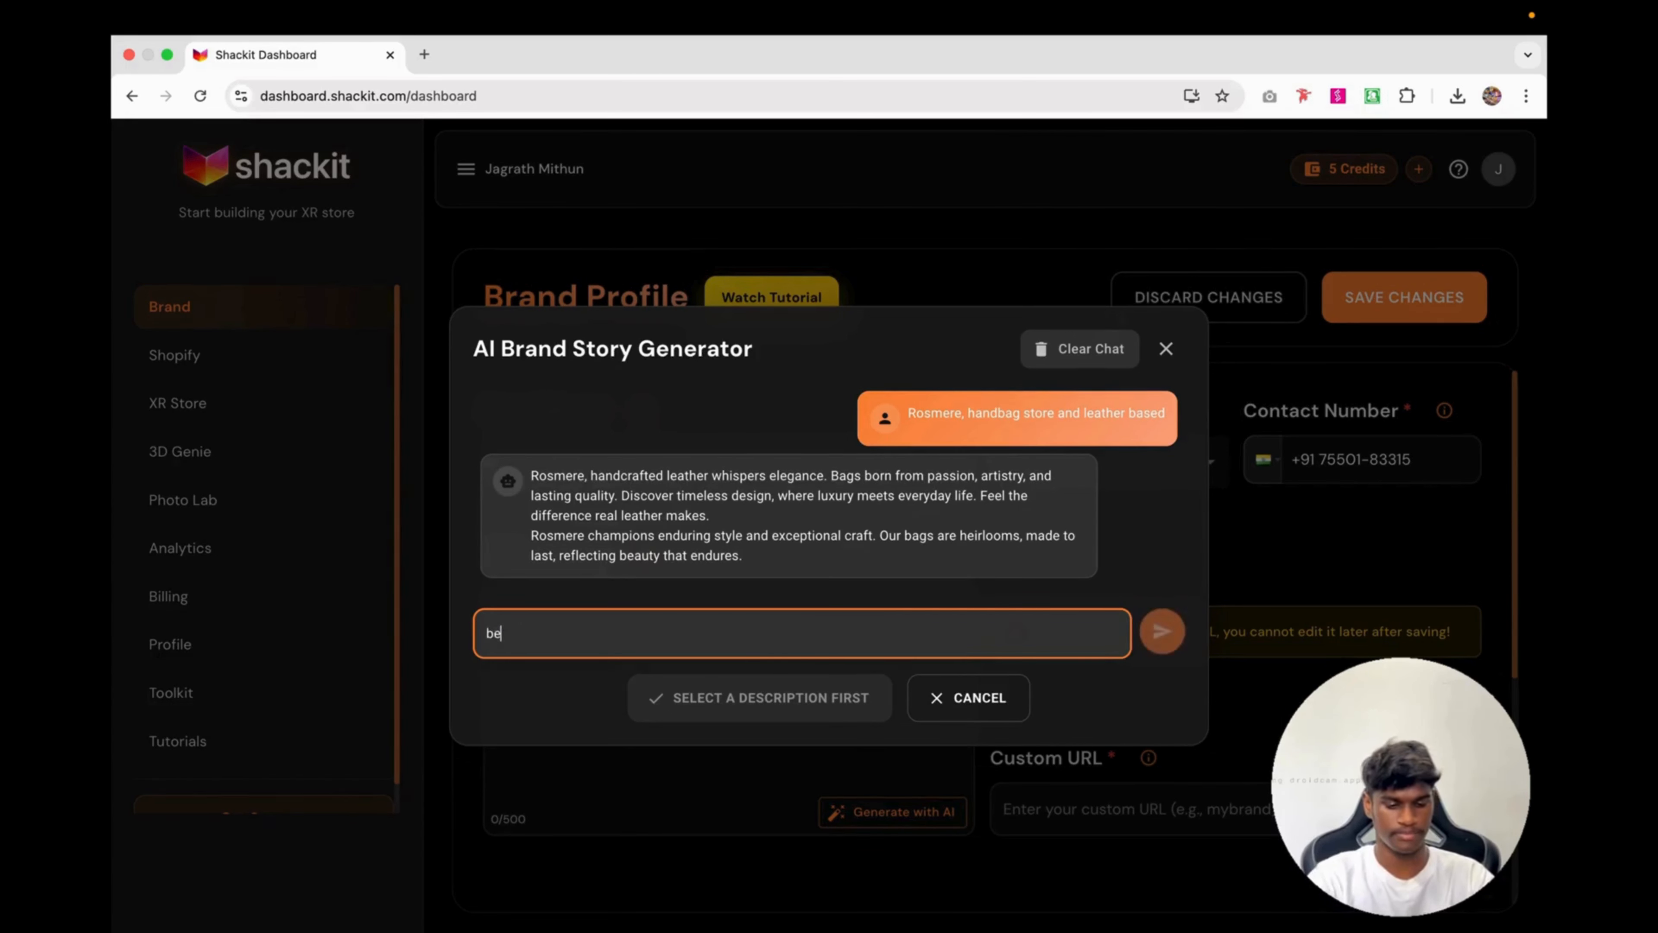
key("BackSpace")
key("BackSpace")
type("make ")
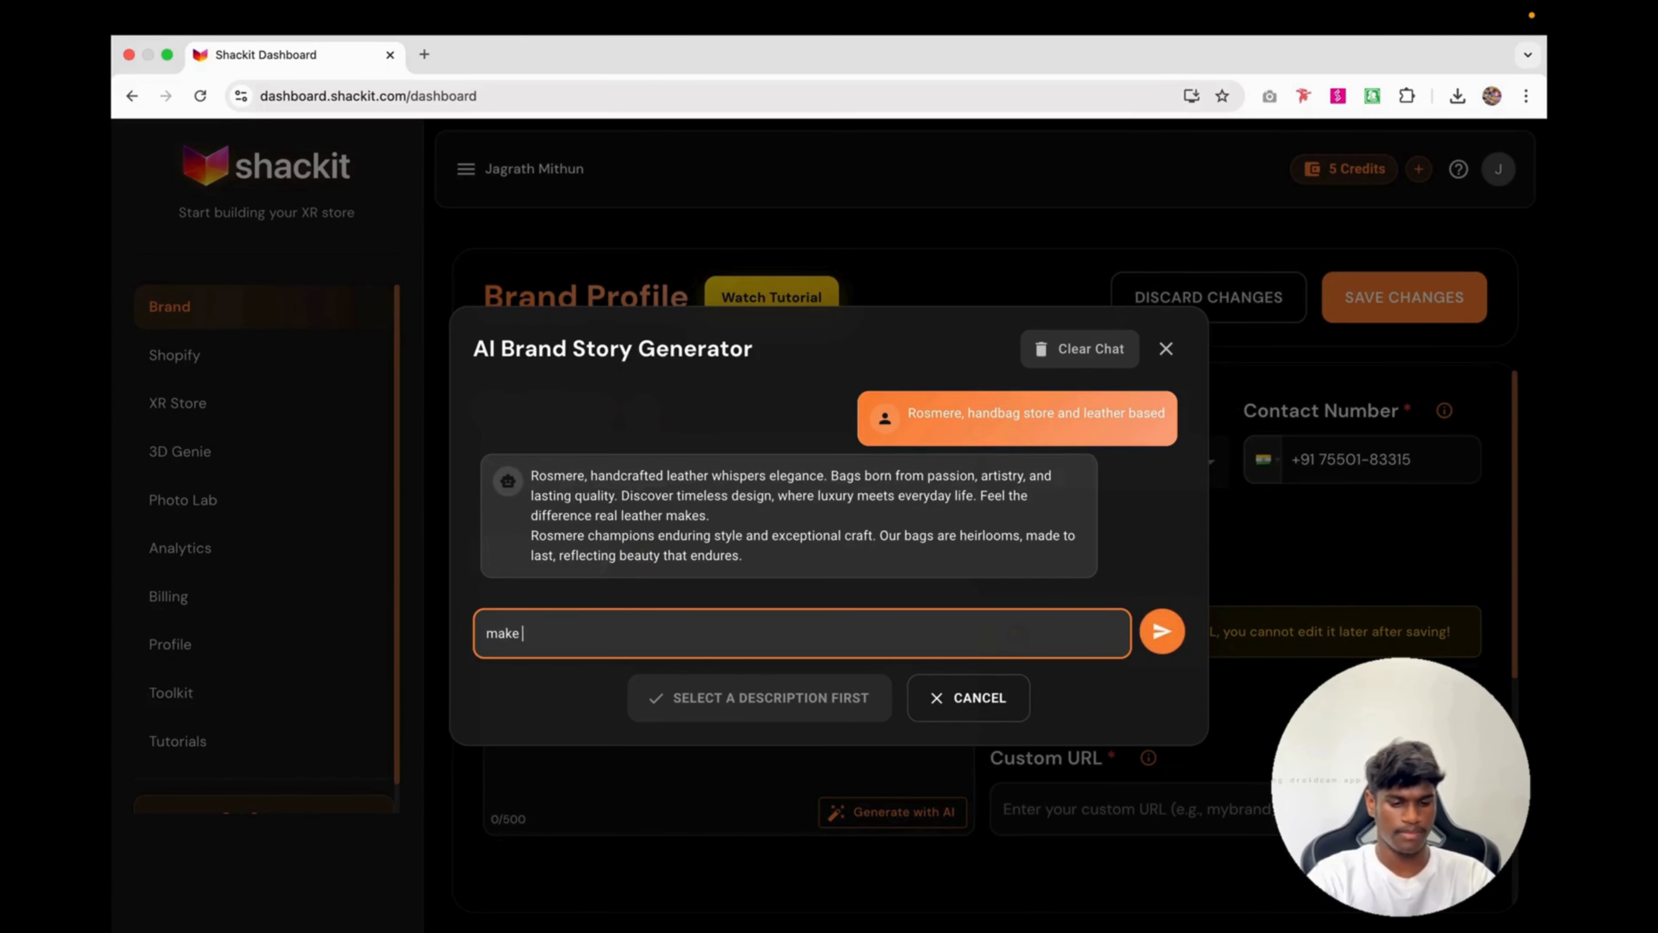
type("it more sustai")
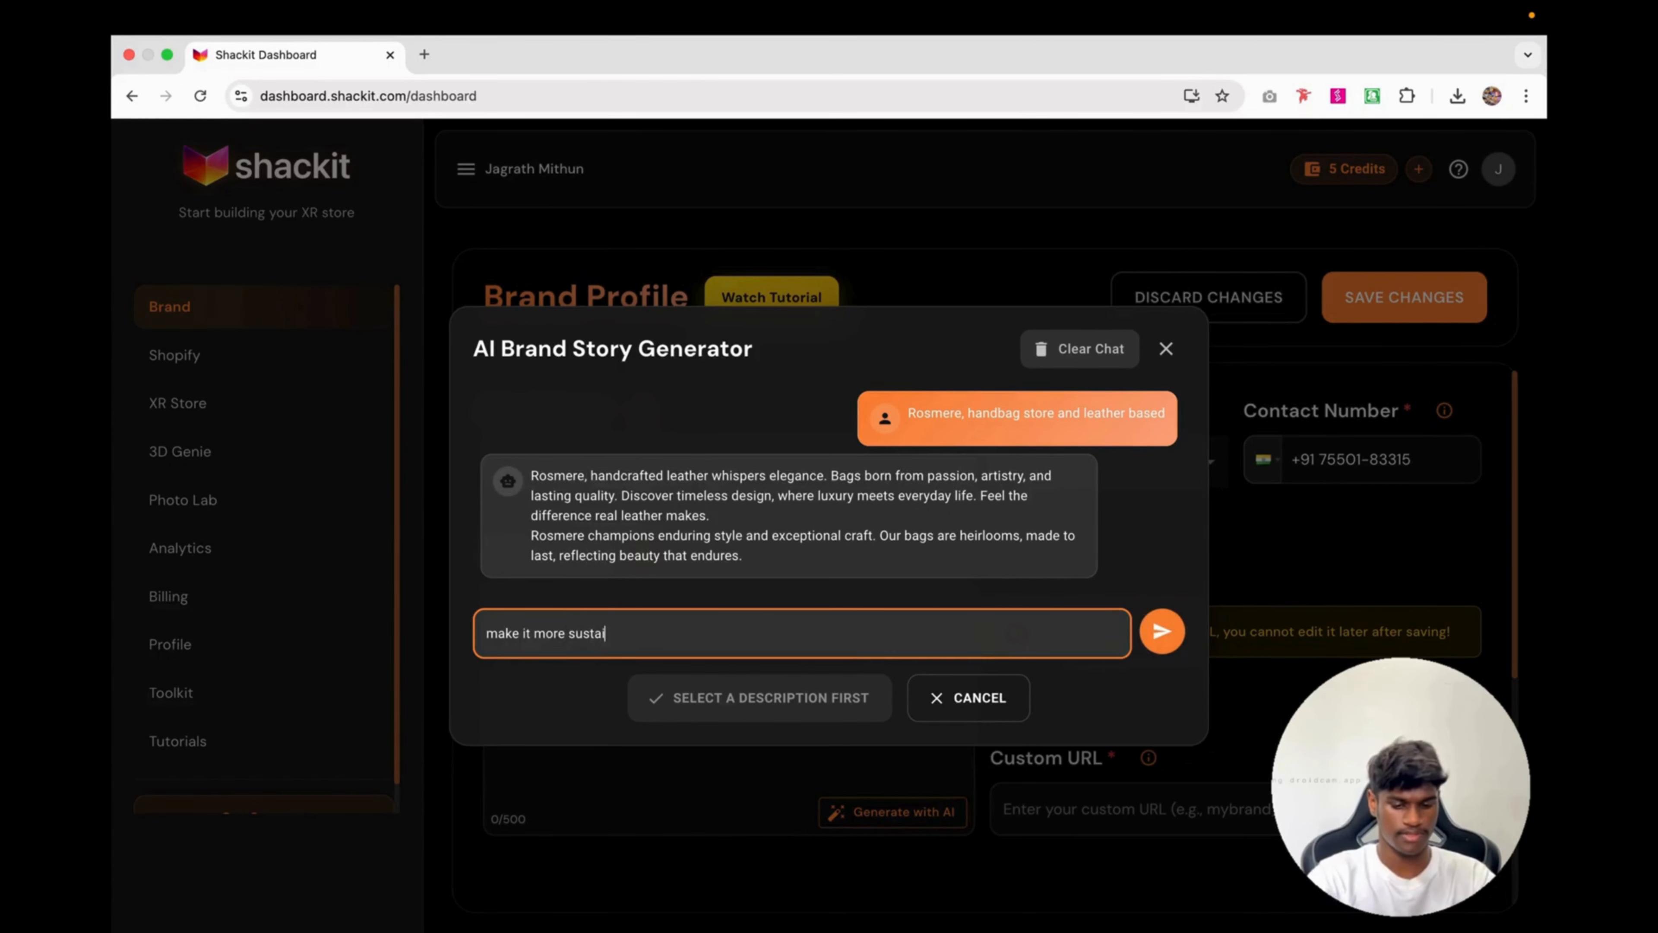
type("nable")
key("Return")
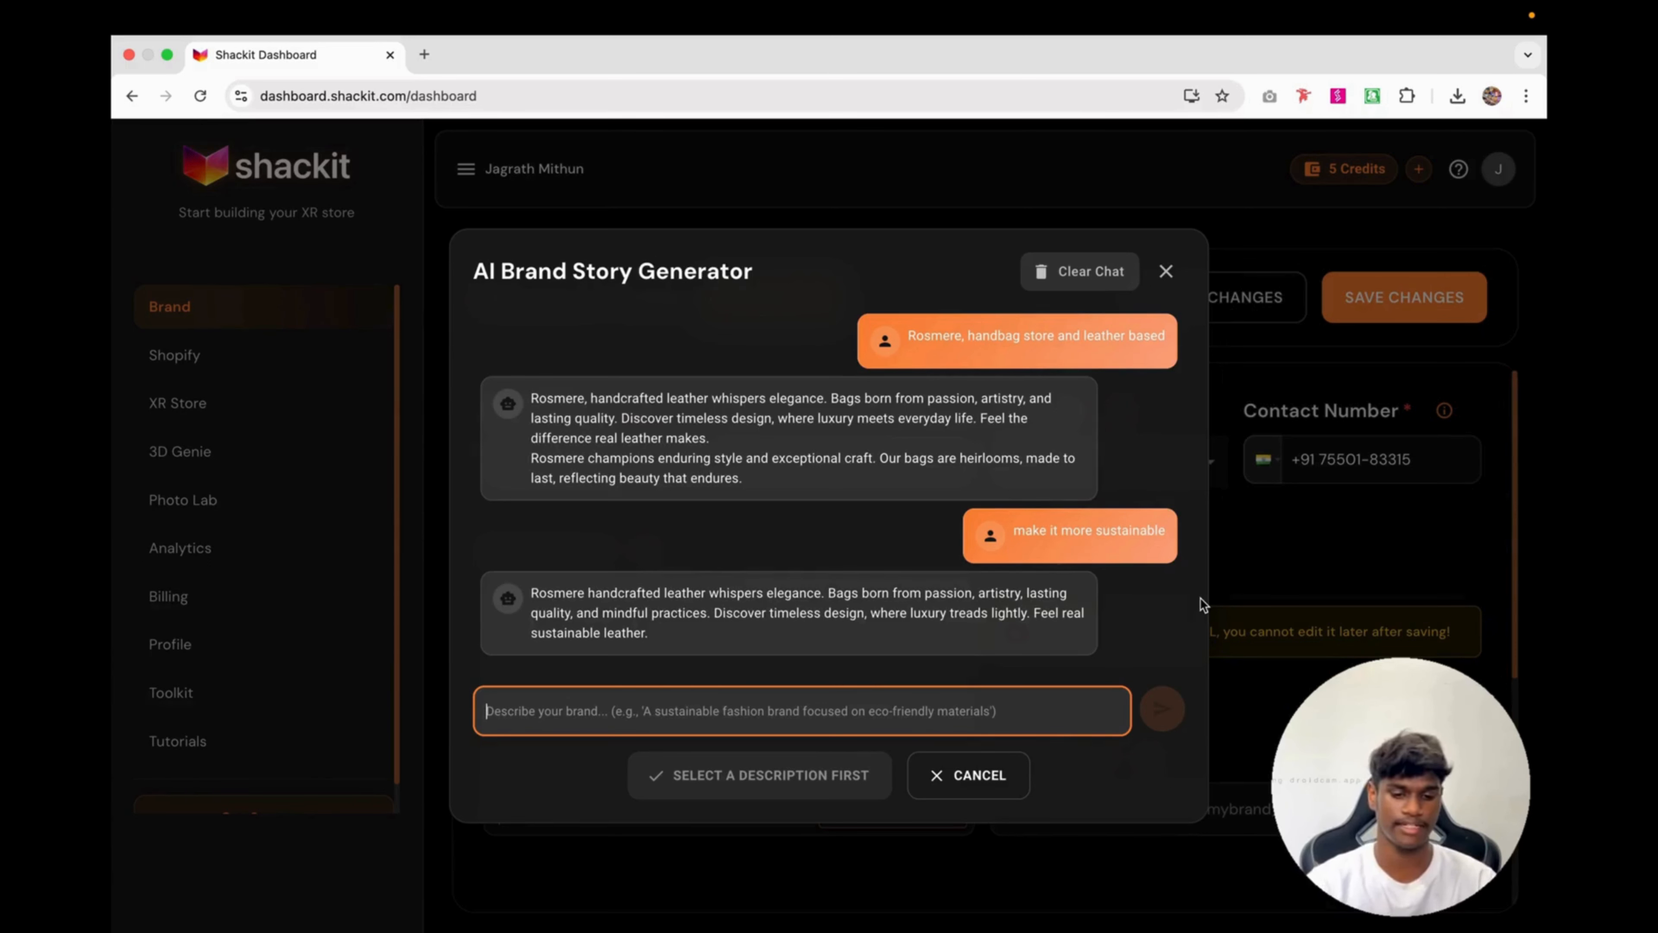
left_click(936, 455)
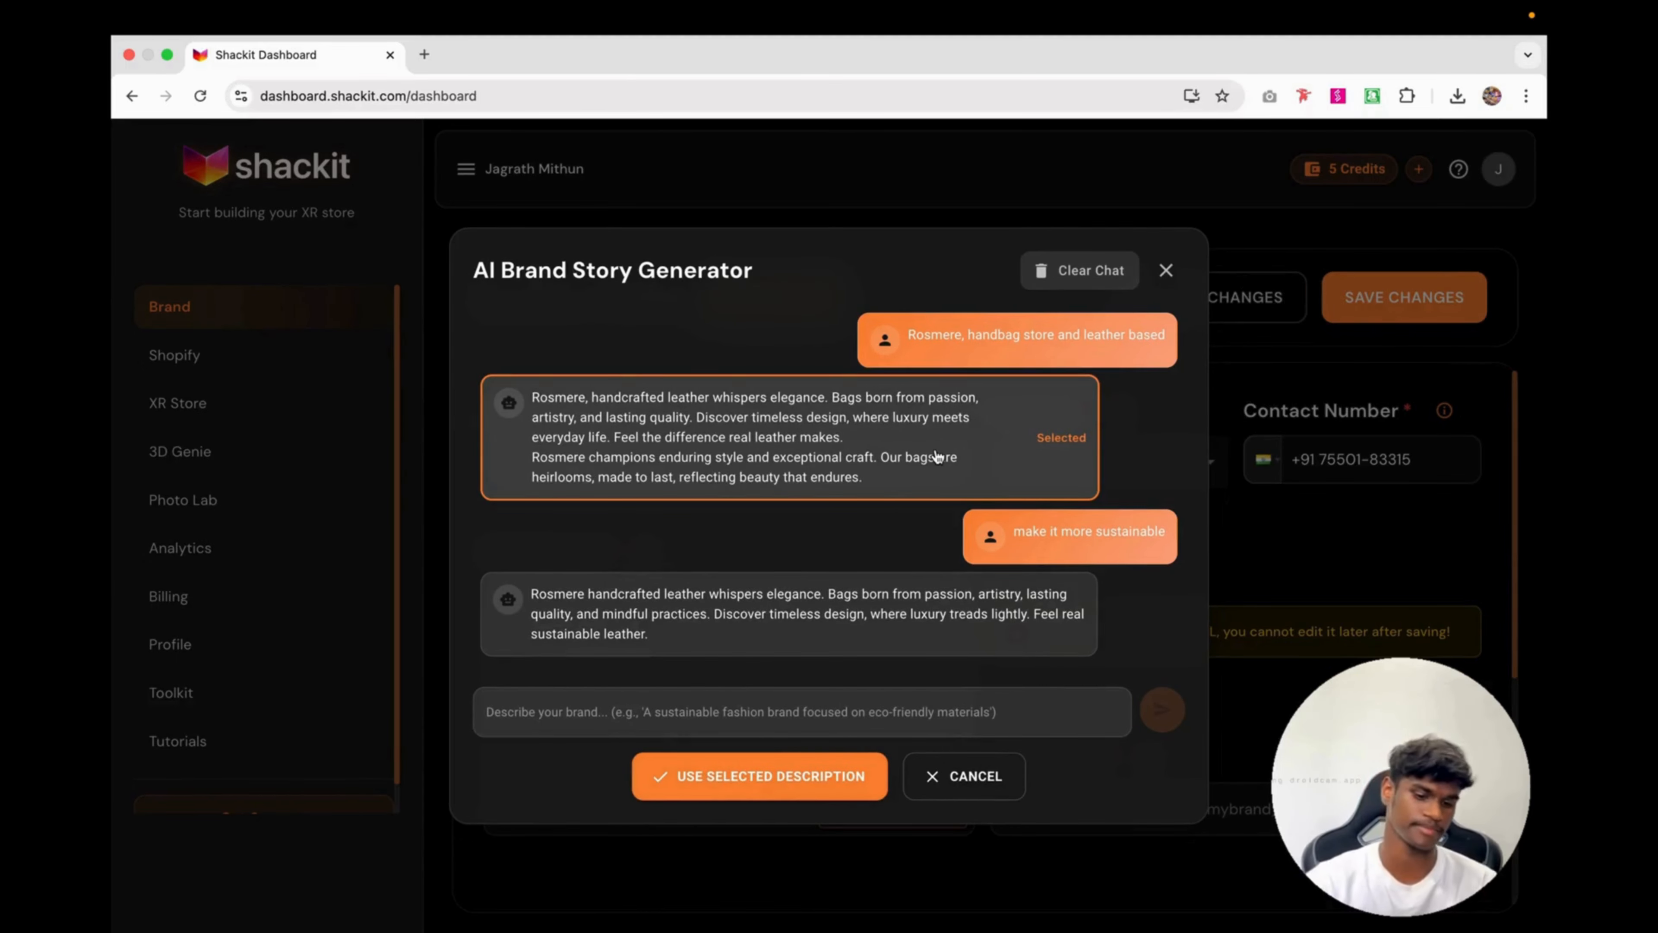
left_click(936, 596)
left_click(841, 457)
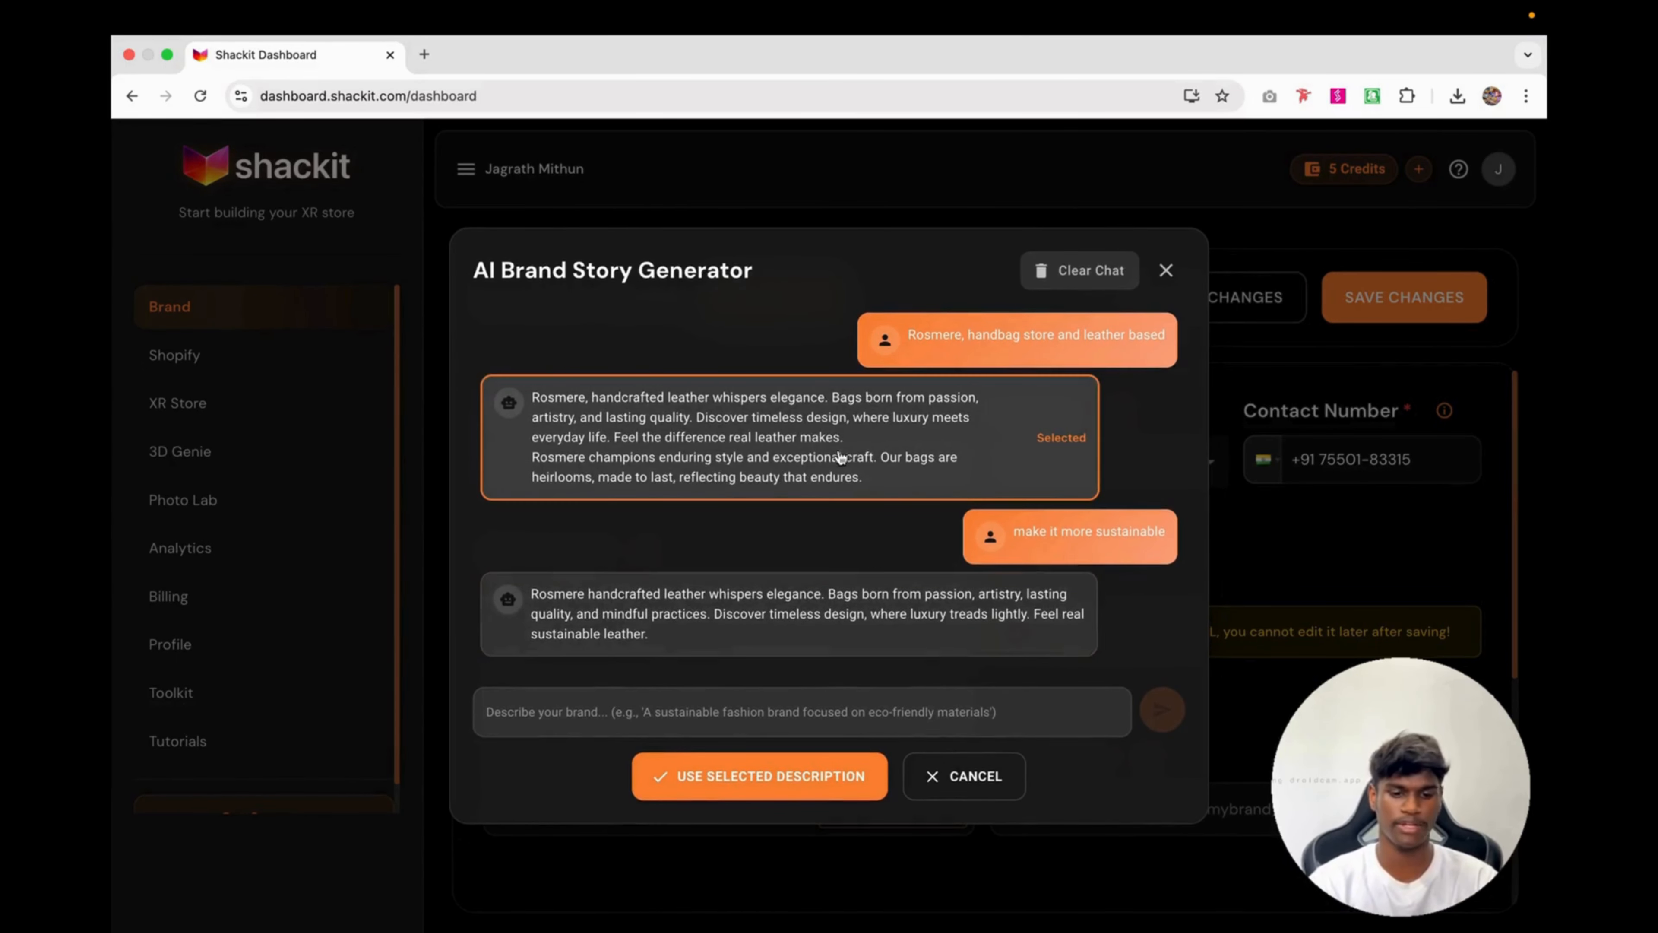
left_click(774, 778)
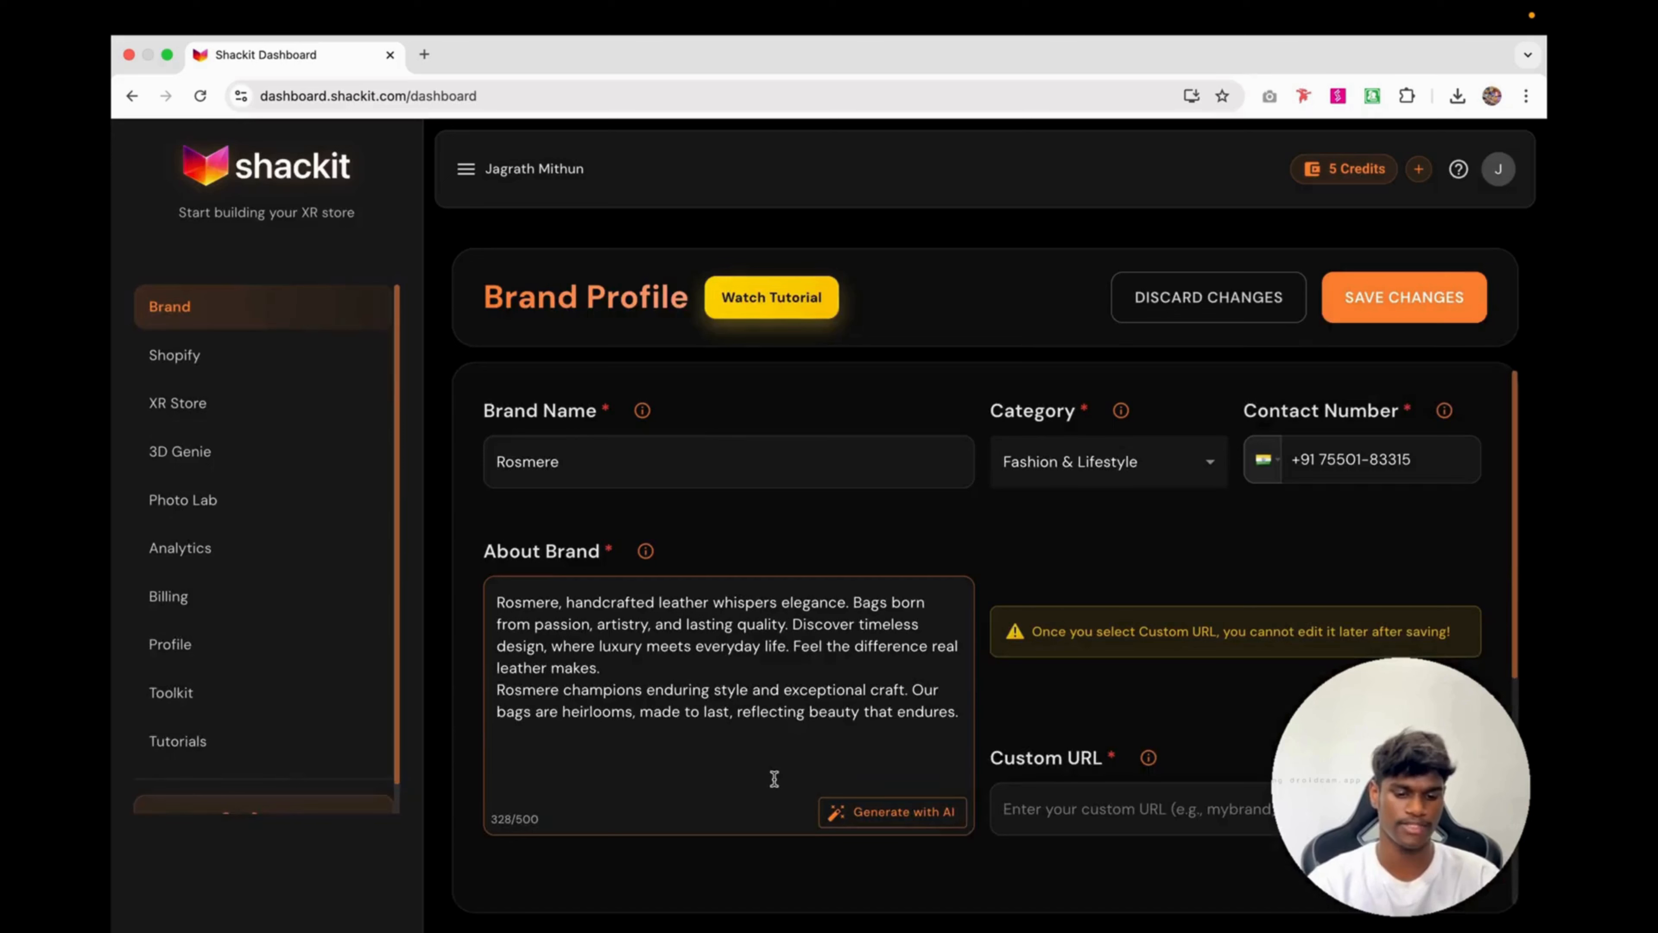
Add a new line 'Used by millions' at the end of About Brand.
left_click(959, 717)
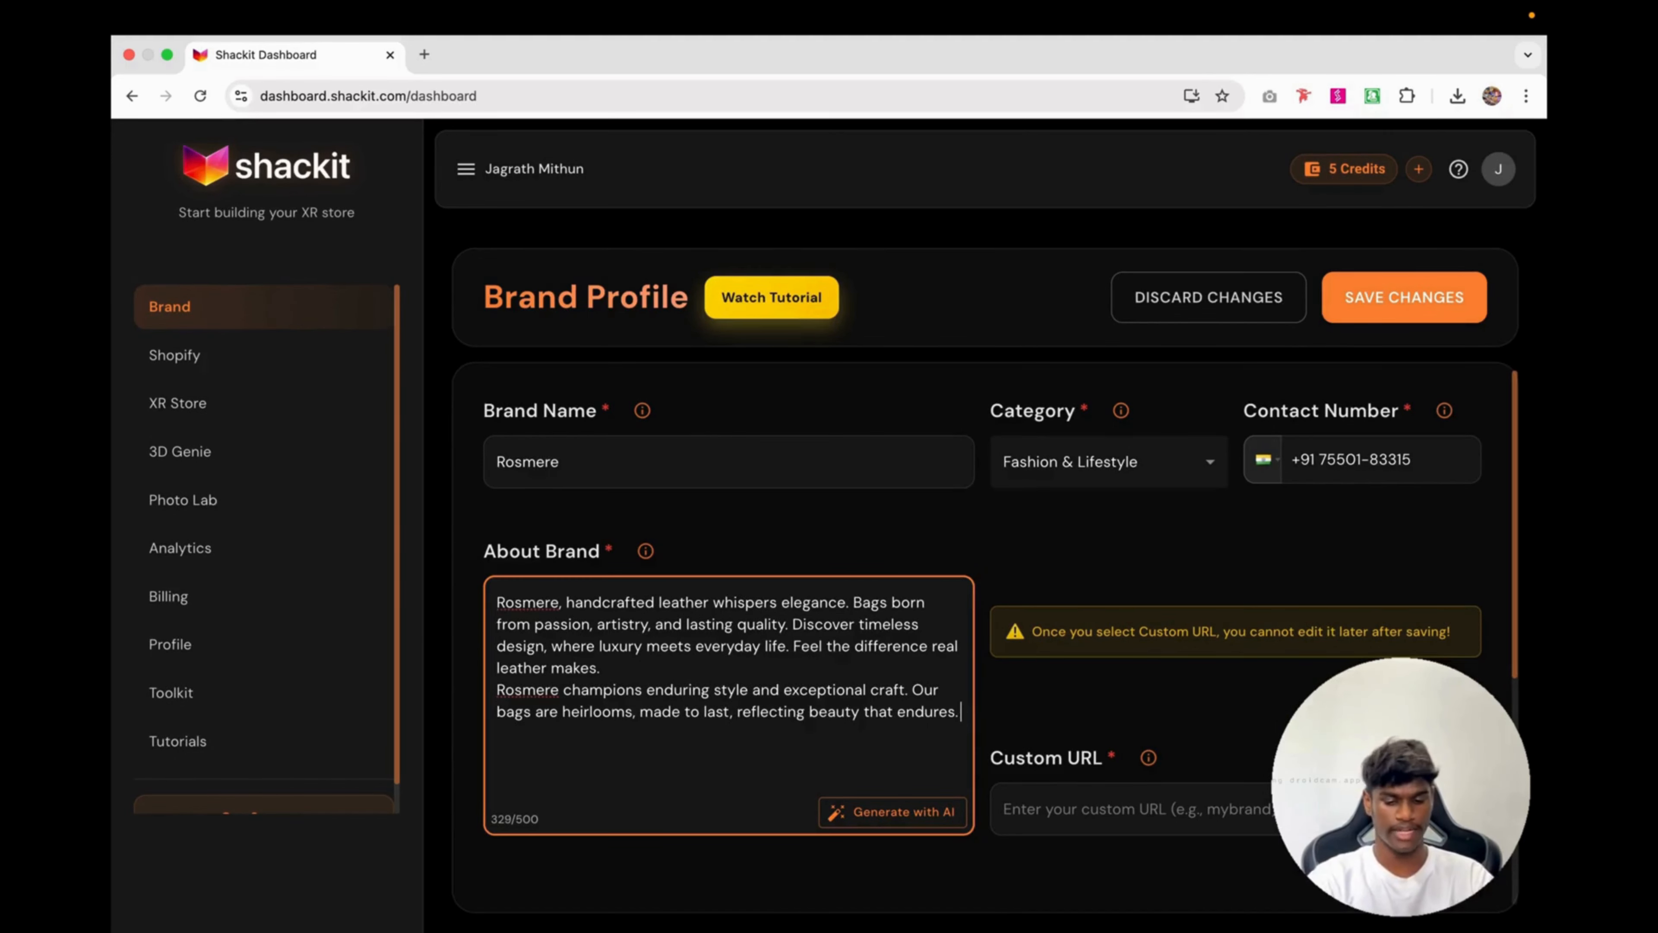
key("Return")
type("Used")
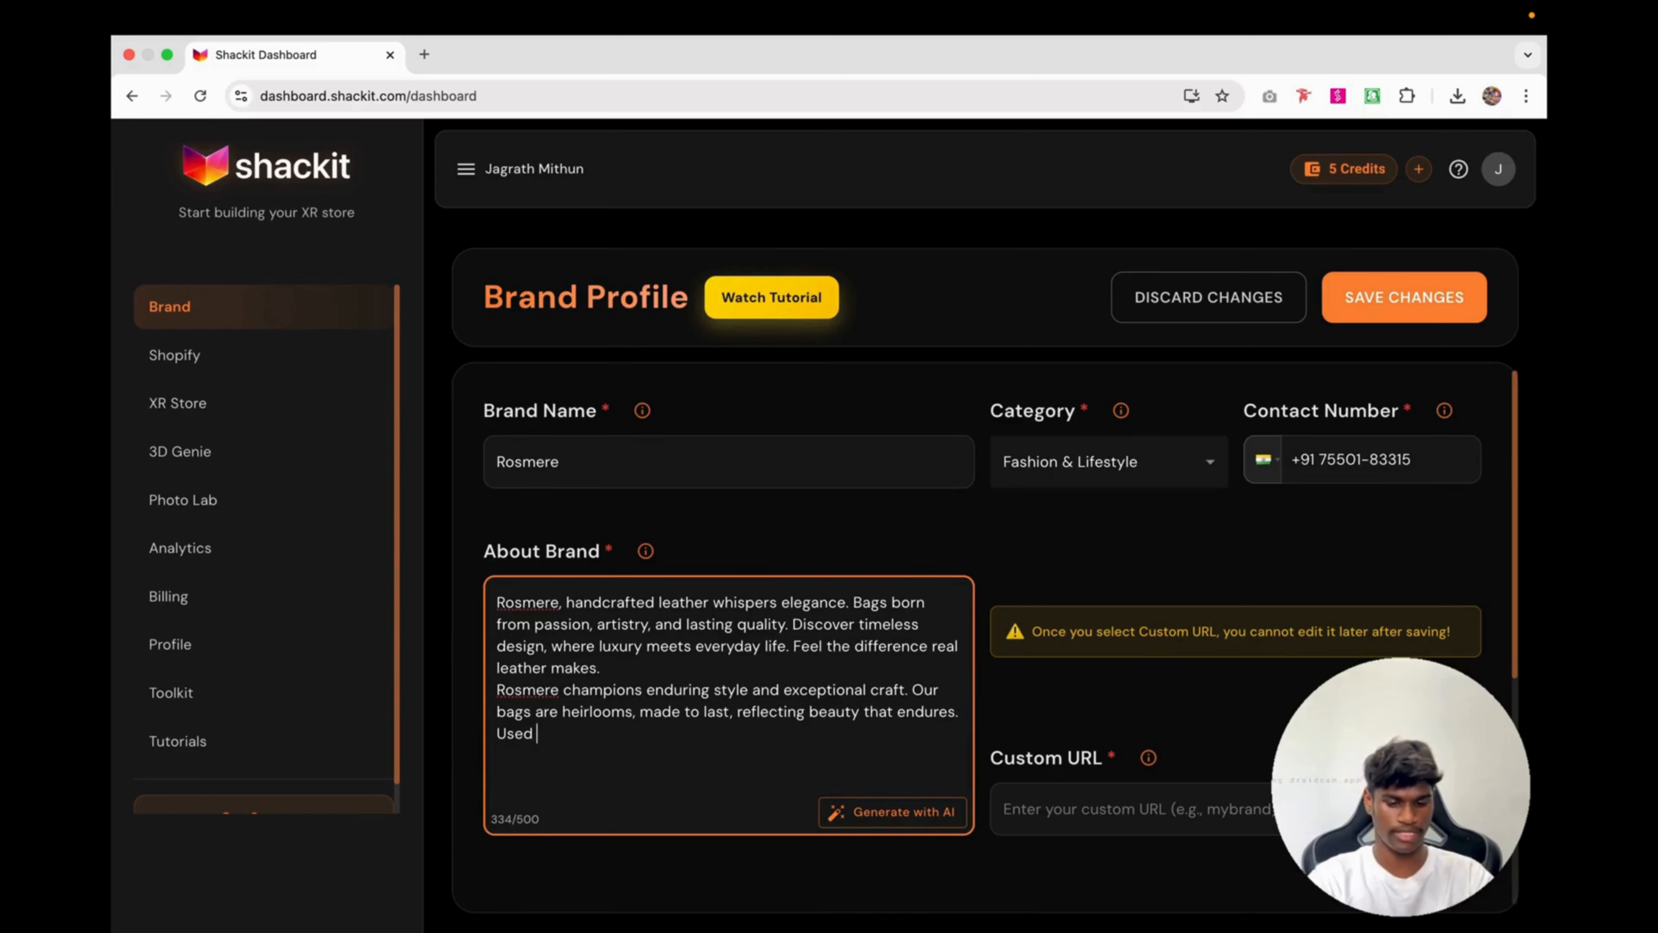
type(" by millions")
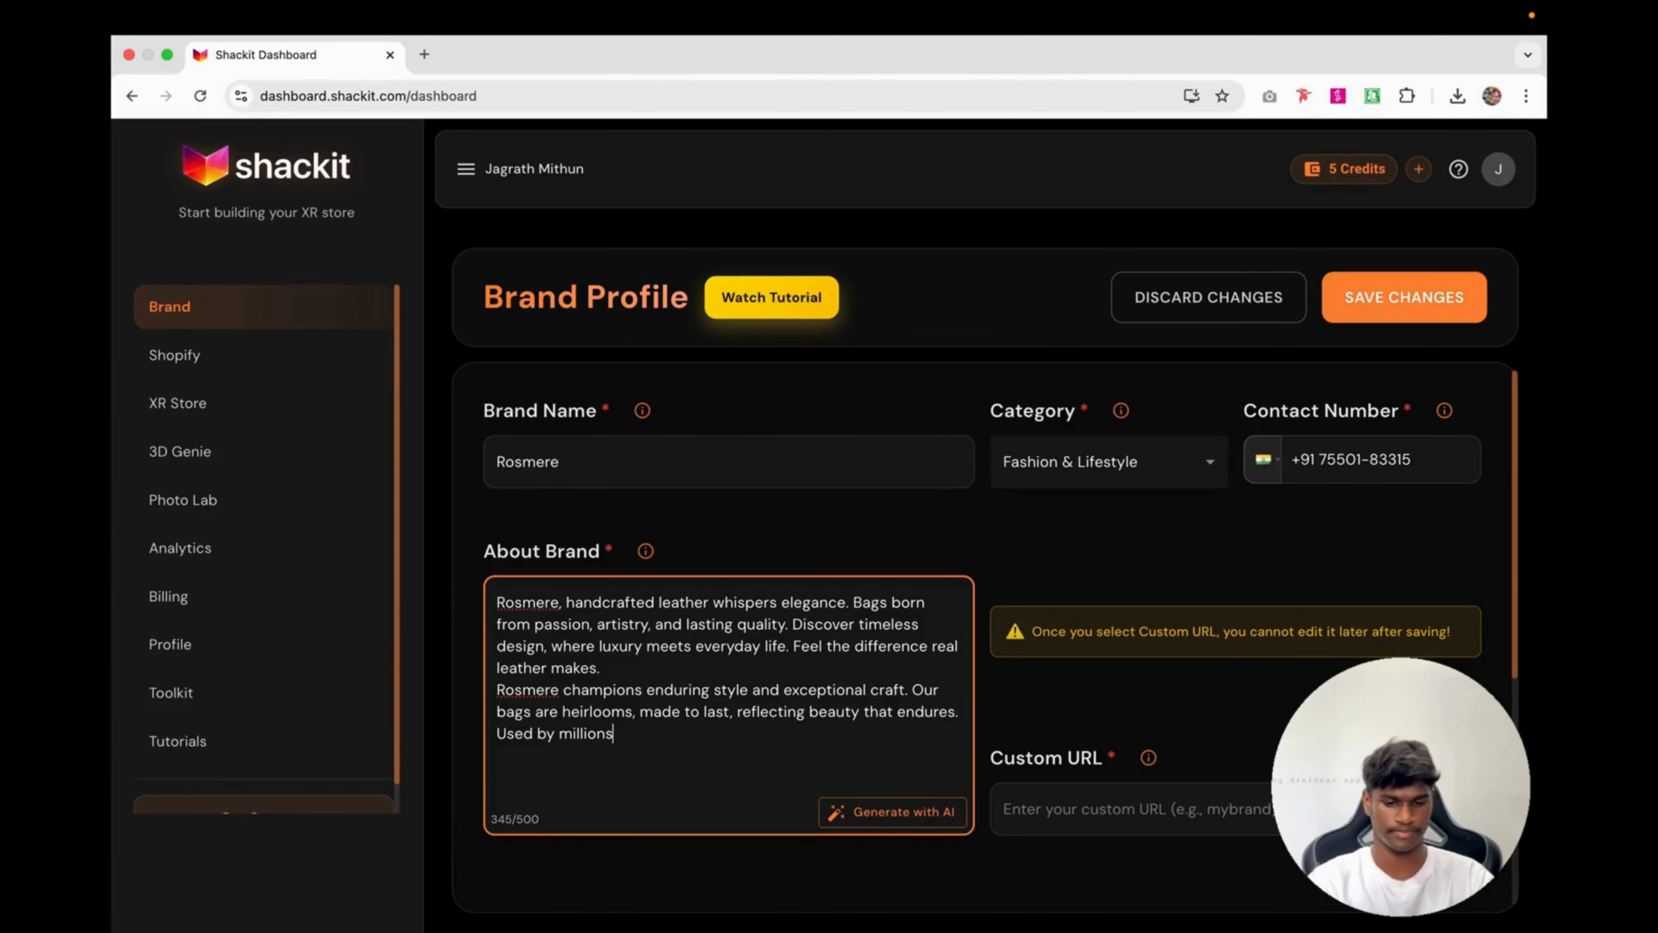
left_click(1168, 727)
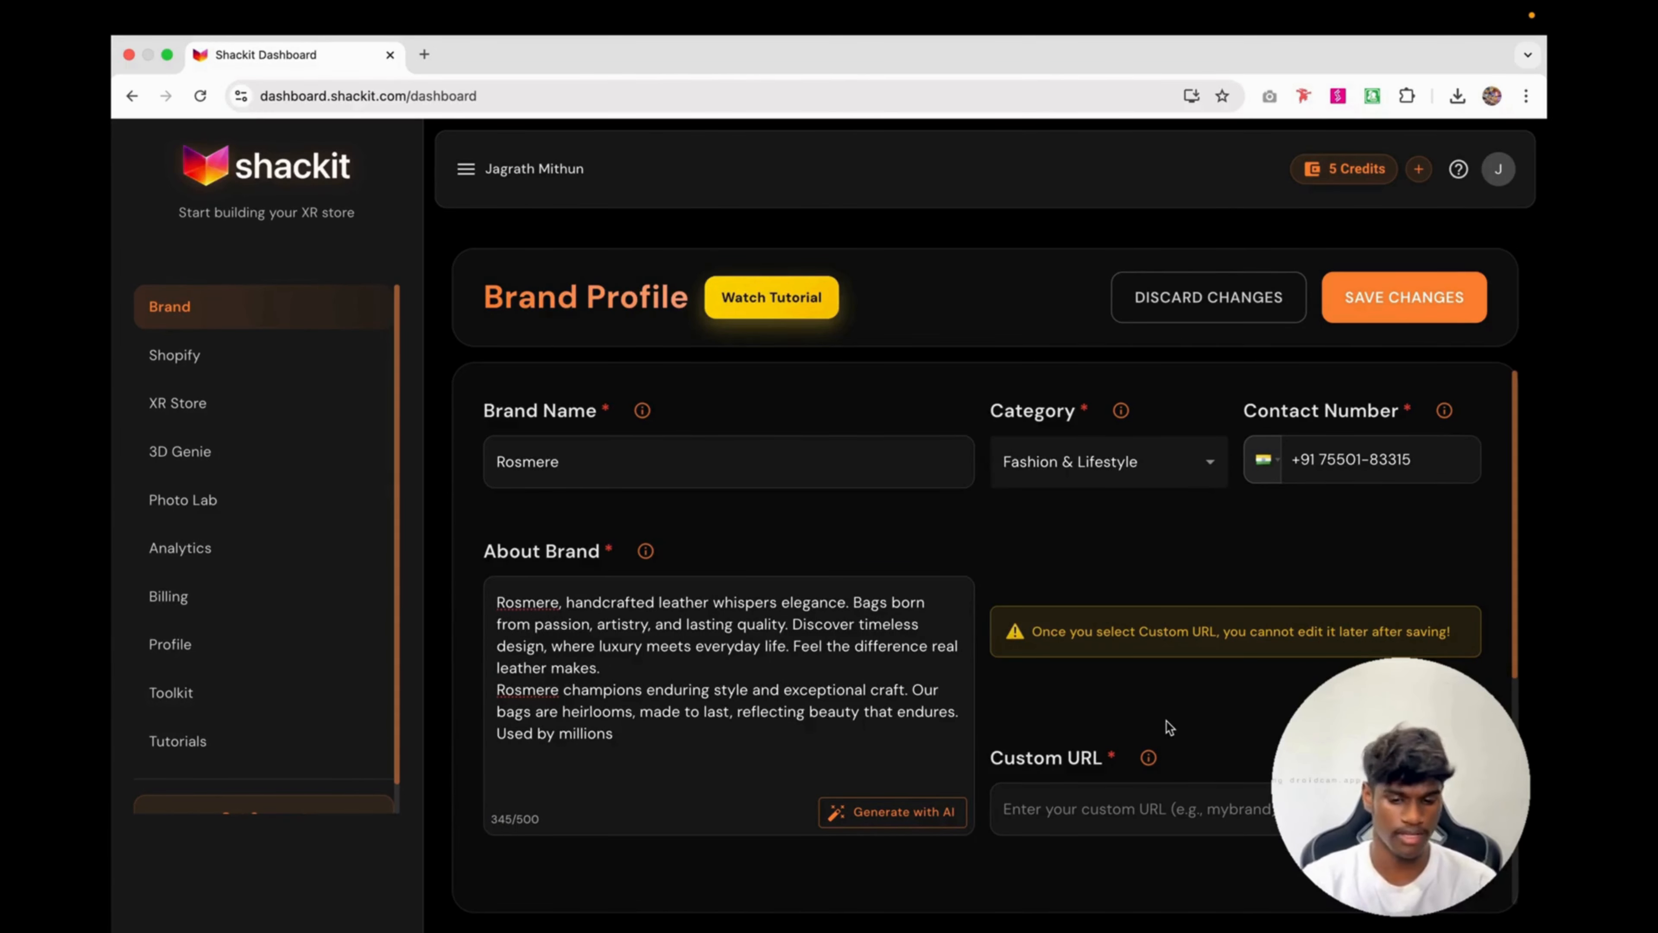
Set the Custom URL to 'rosmeres'.
left_click(1171, 787)
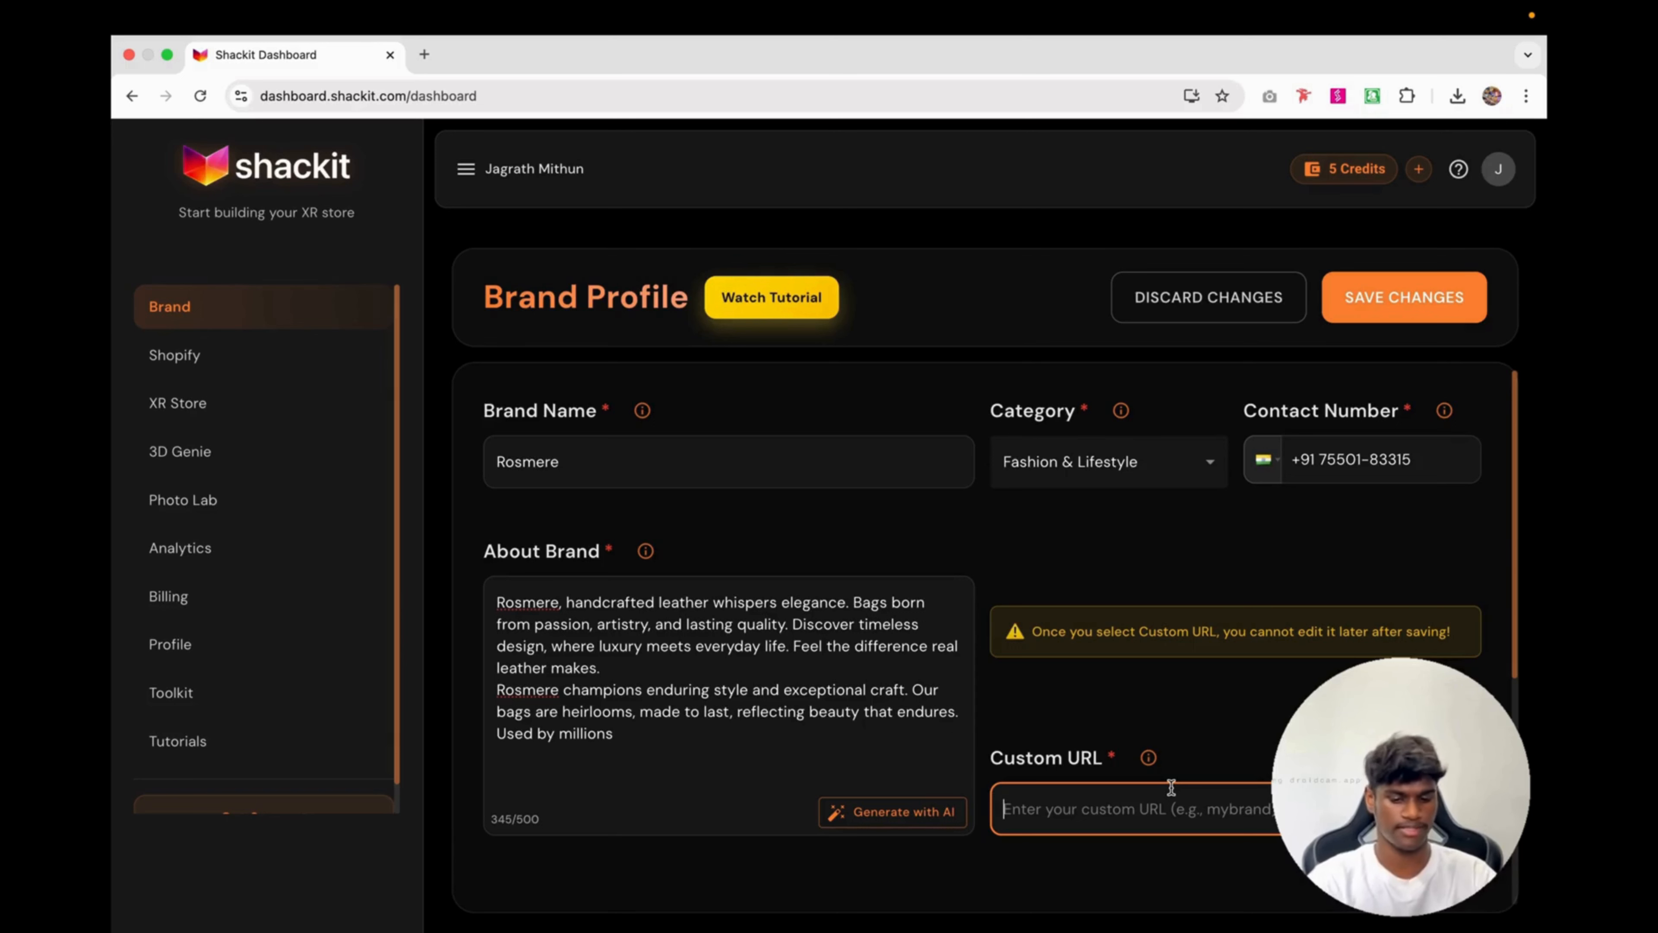
type("rosmeres")
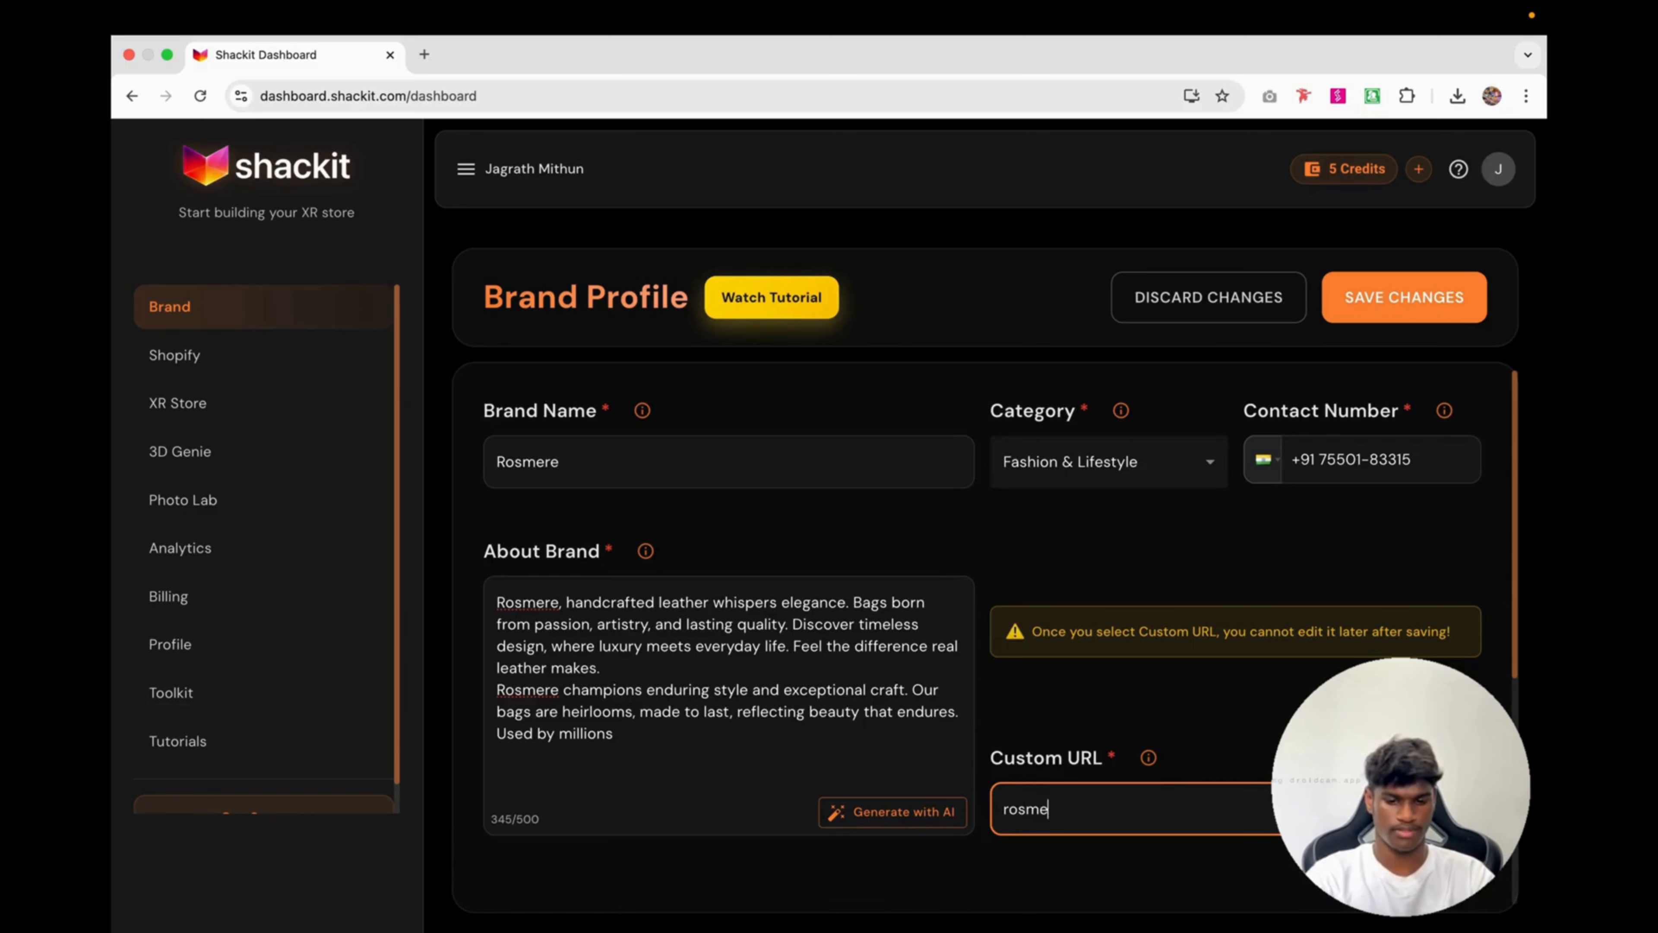
left_click(1546, 706)
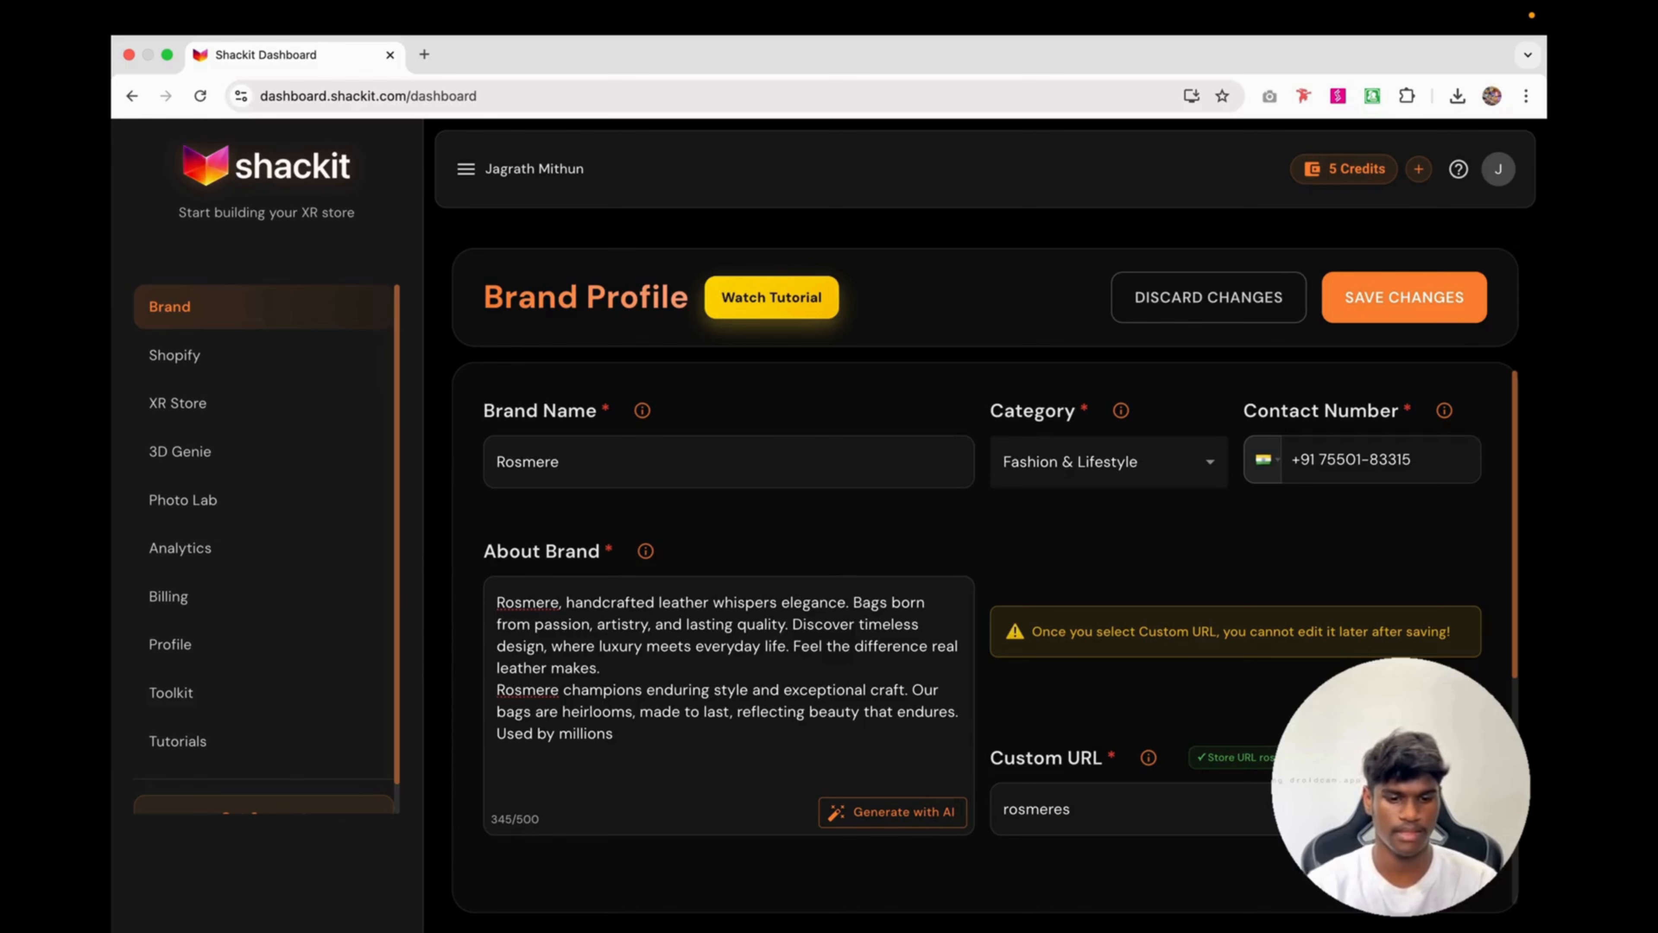
scroll(983, 637, "down", 6)
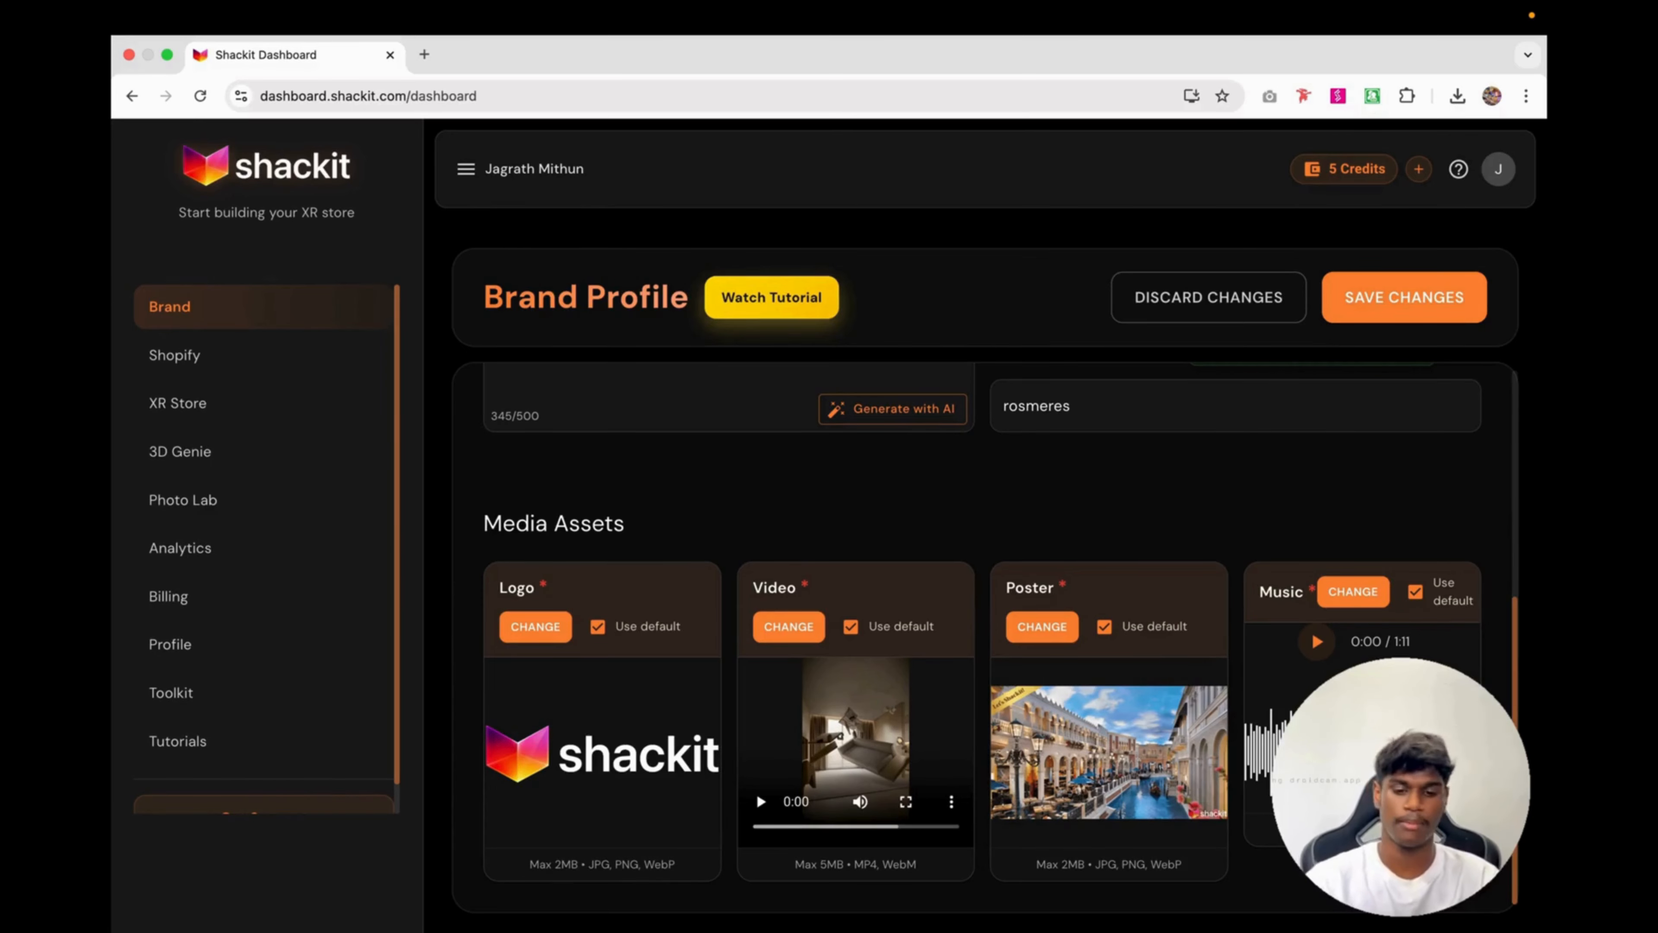
Replace the logo with Logo.png and the video with Brand Video.MP4.
left_click(535, 625)
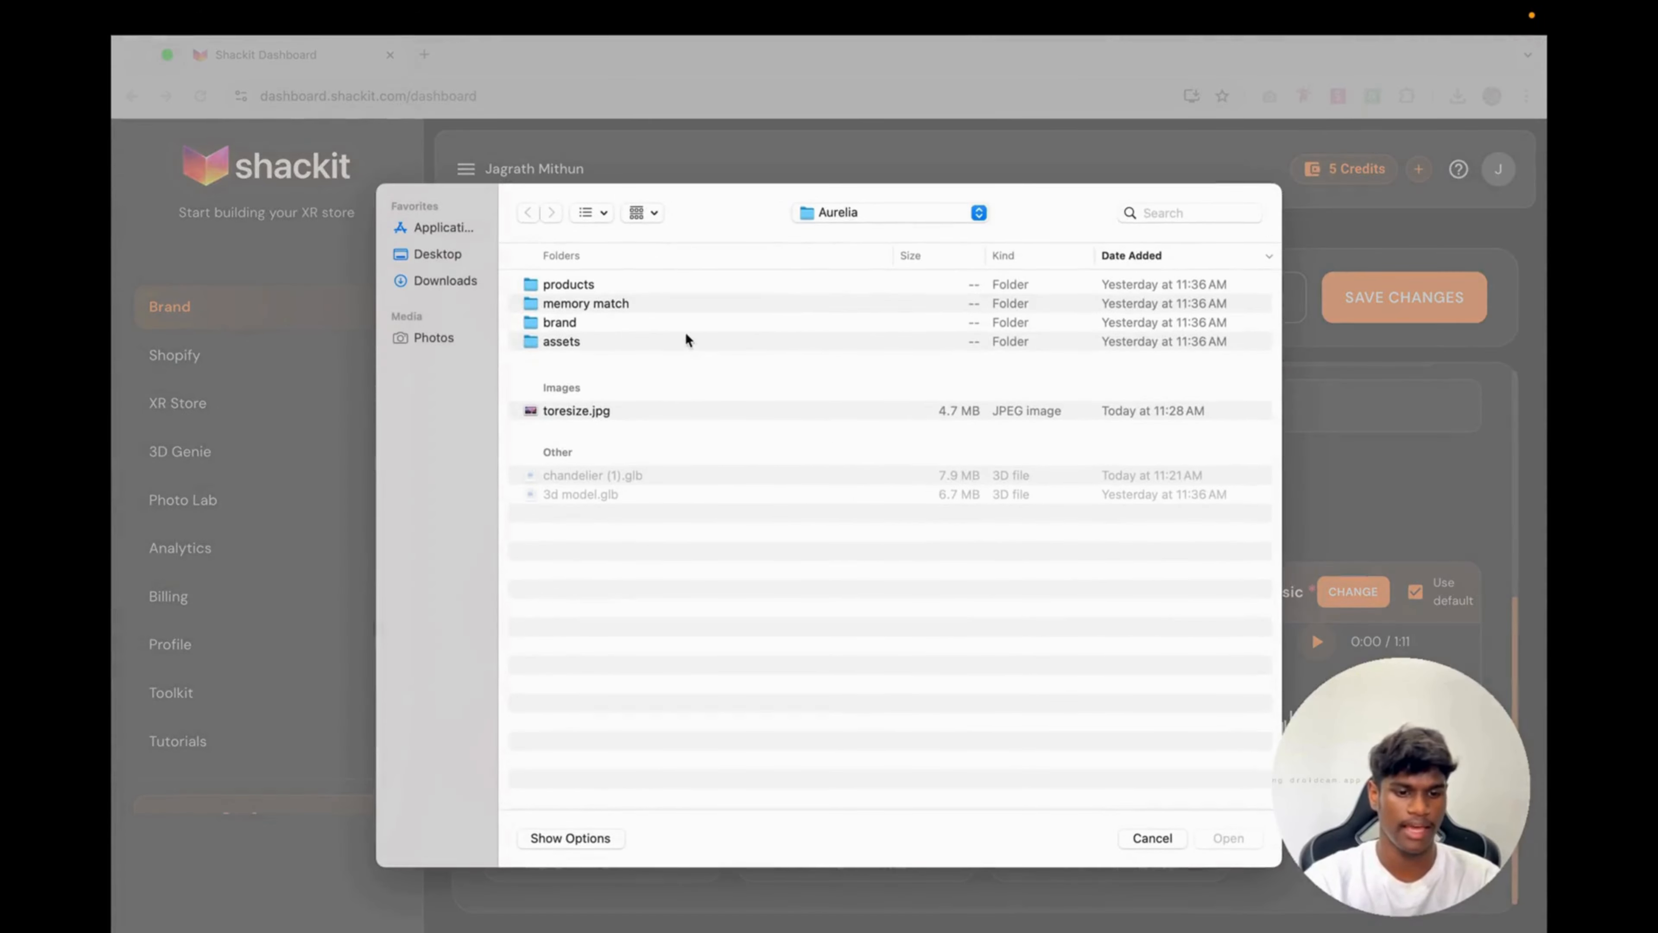
double_click(675, 320)
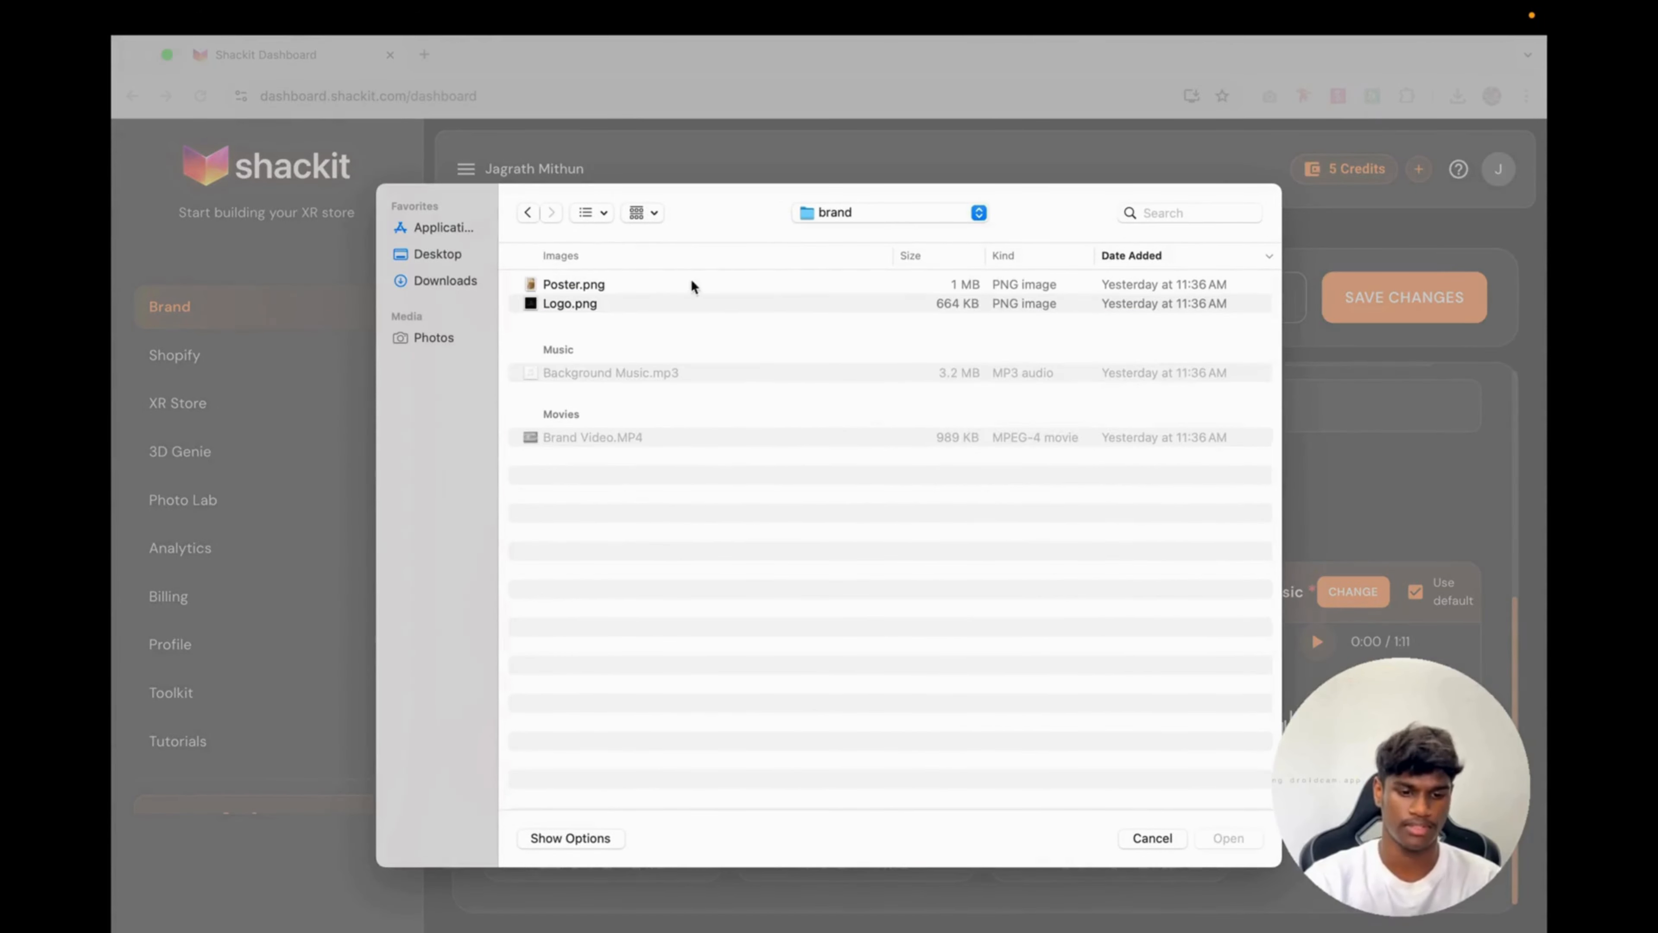
double_click(682, 303)
left_click(788, 626)
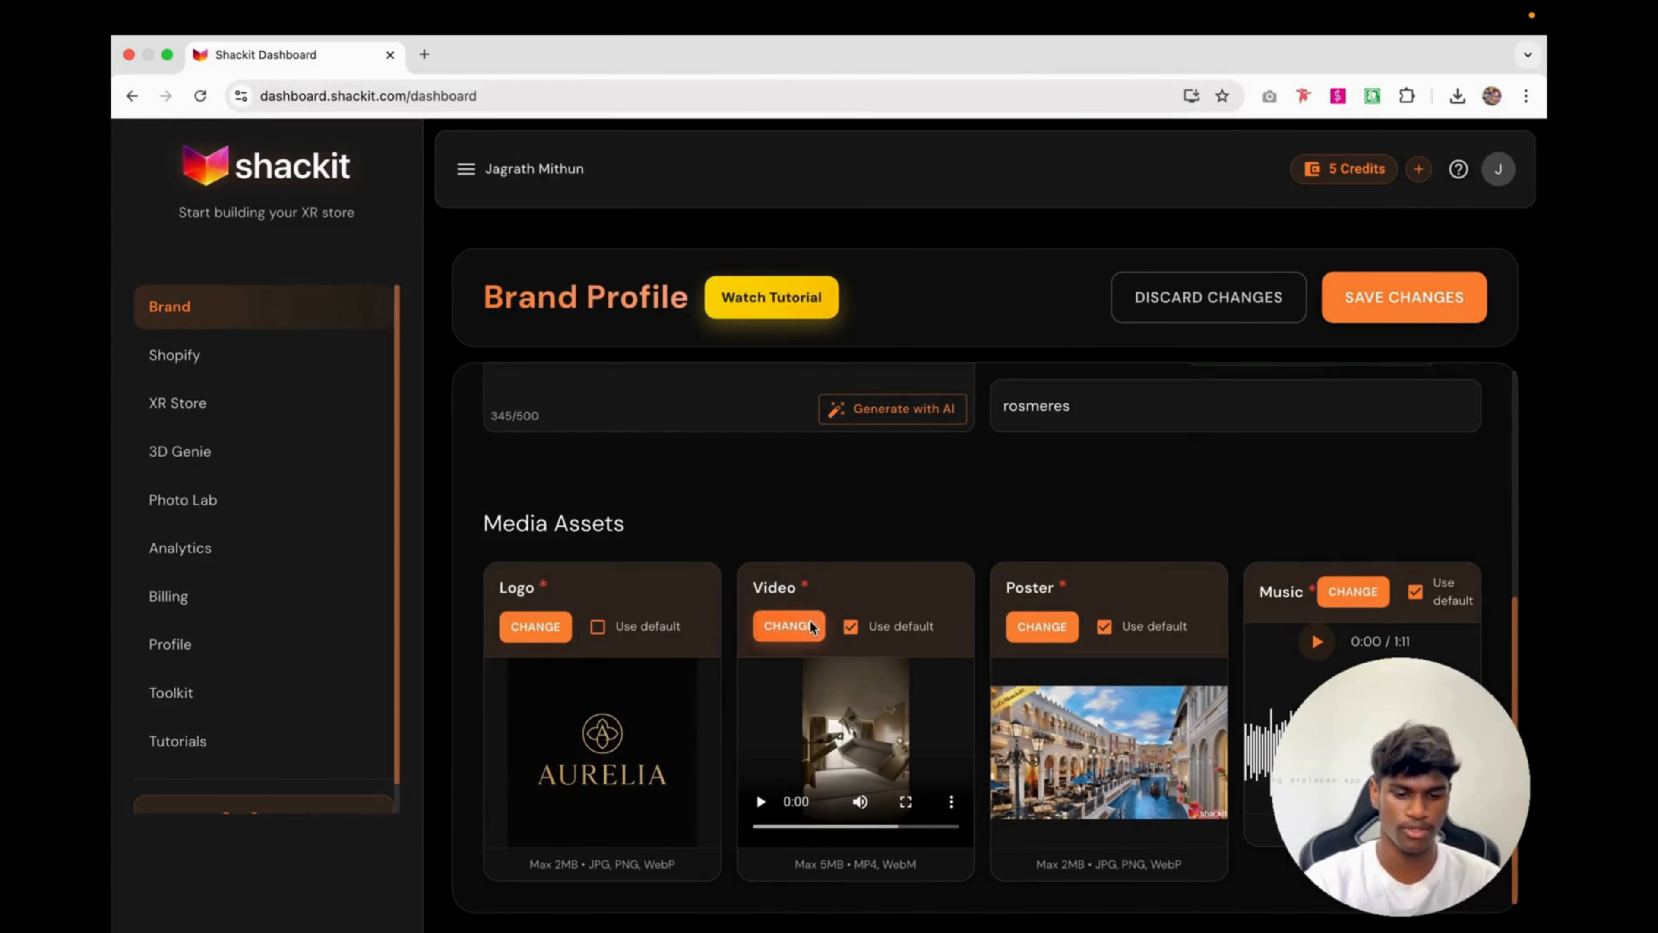
left_click(625, 436)
double_click(625, 436)
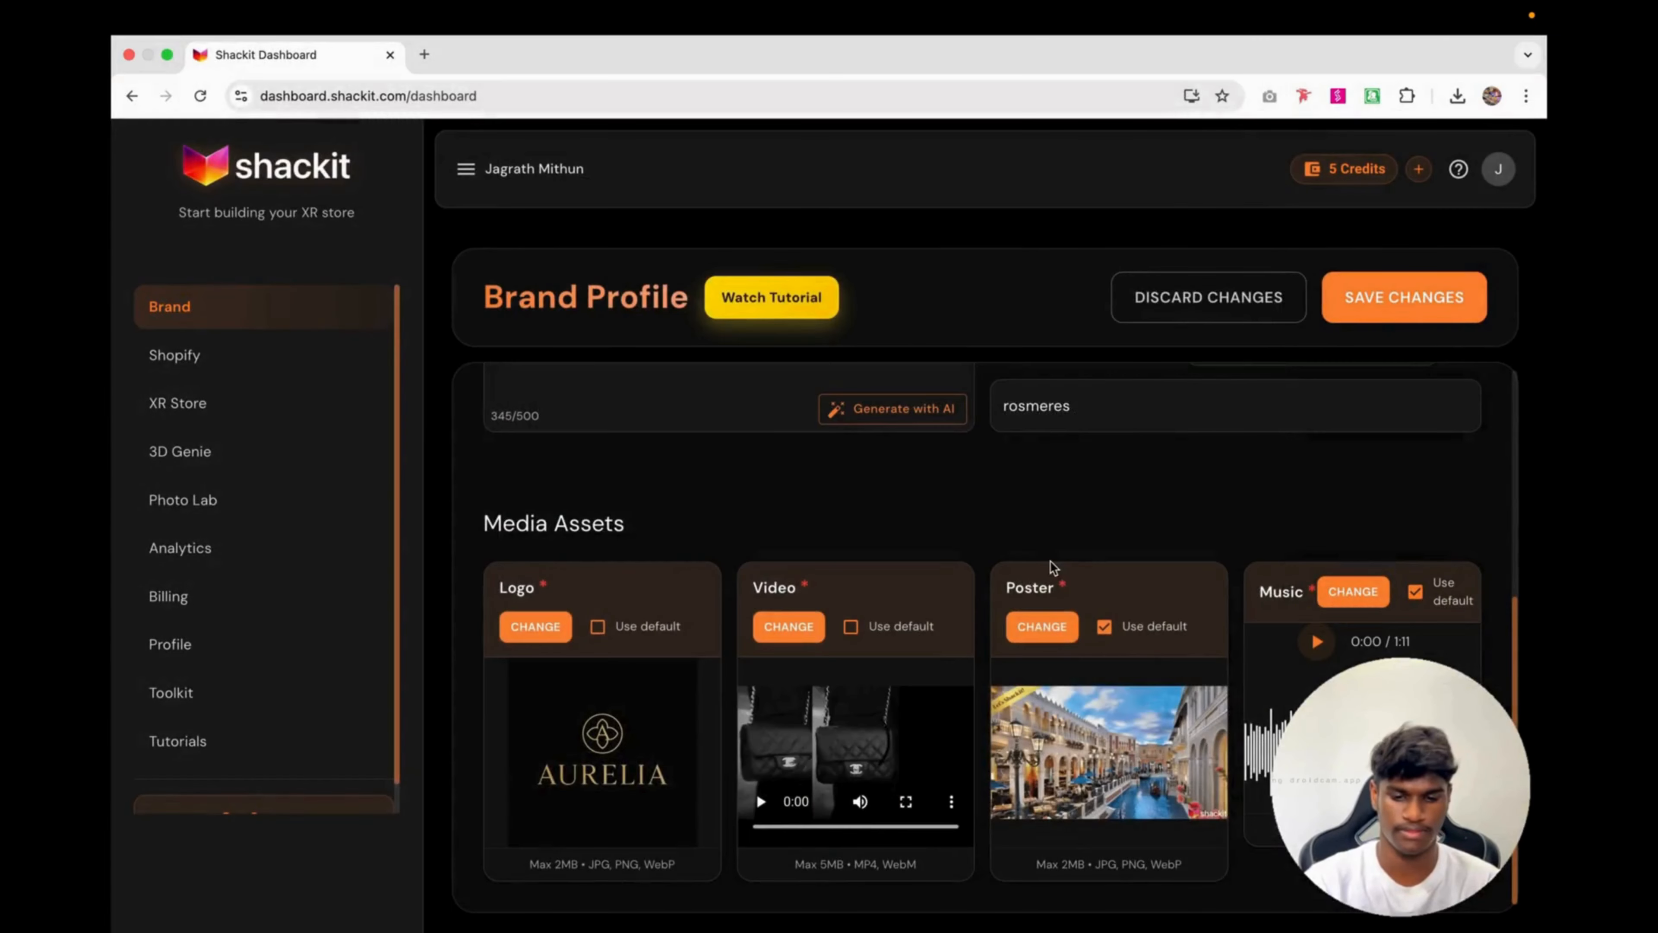
Replace the poster with Poster.png and the music with Background Music.mp3.
left_click(1039, 624)
double_click(625, 287)
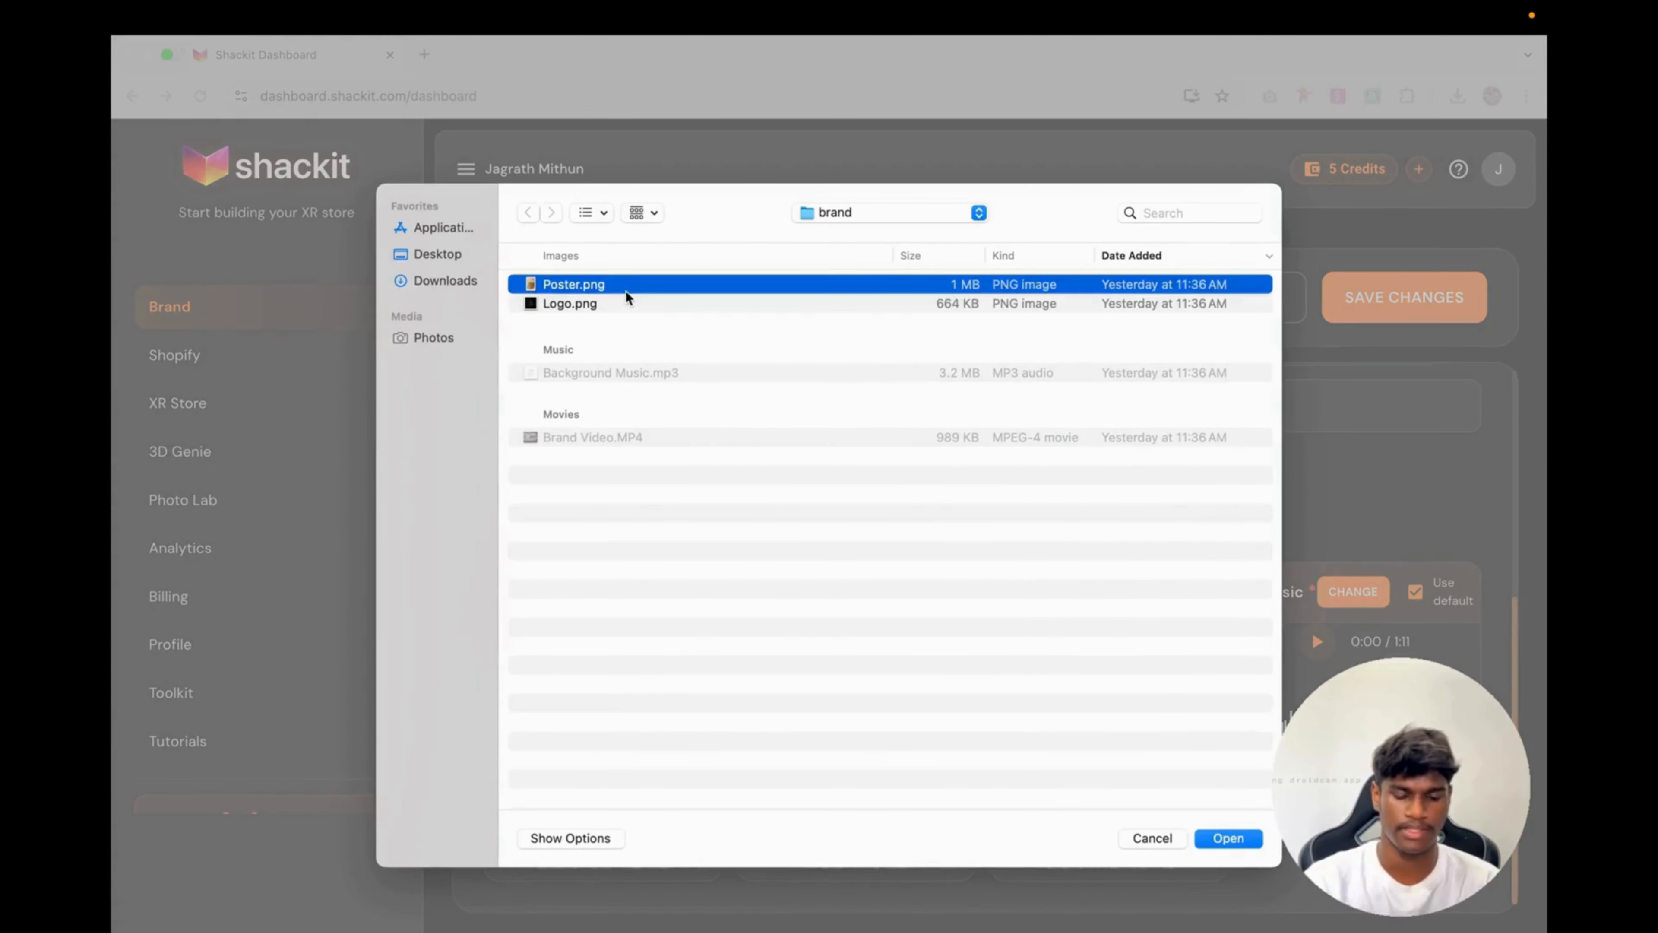
left_click(1340, 588)
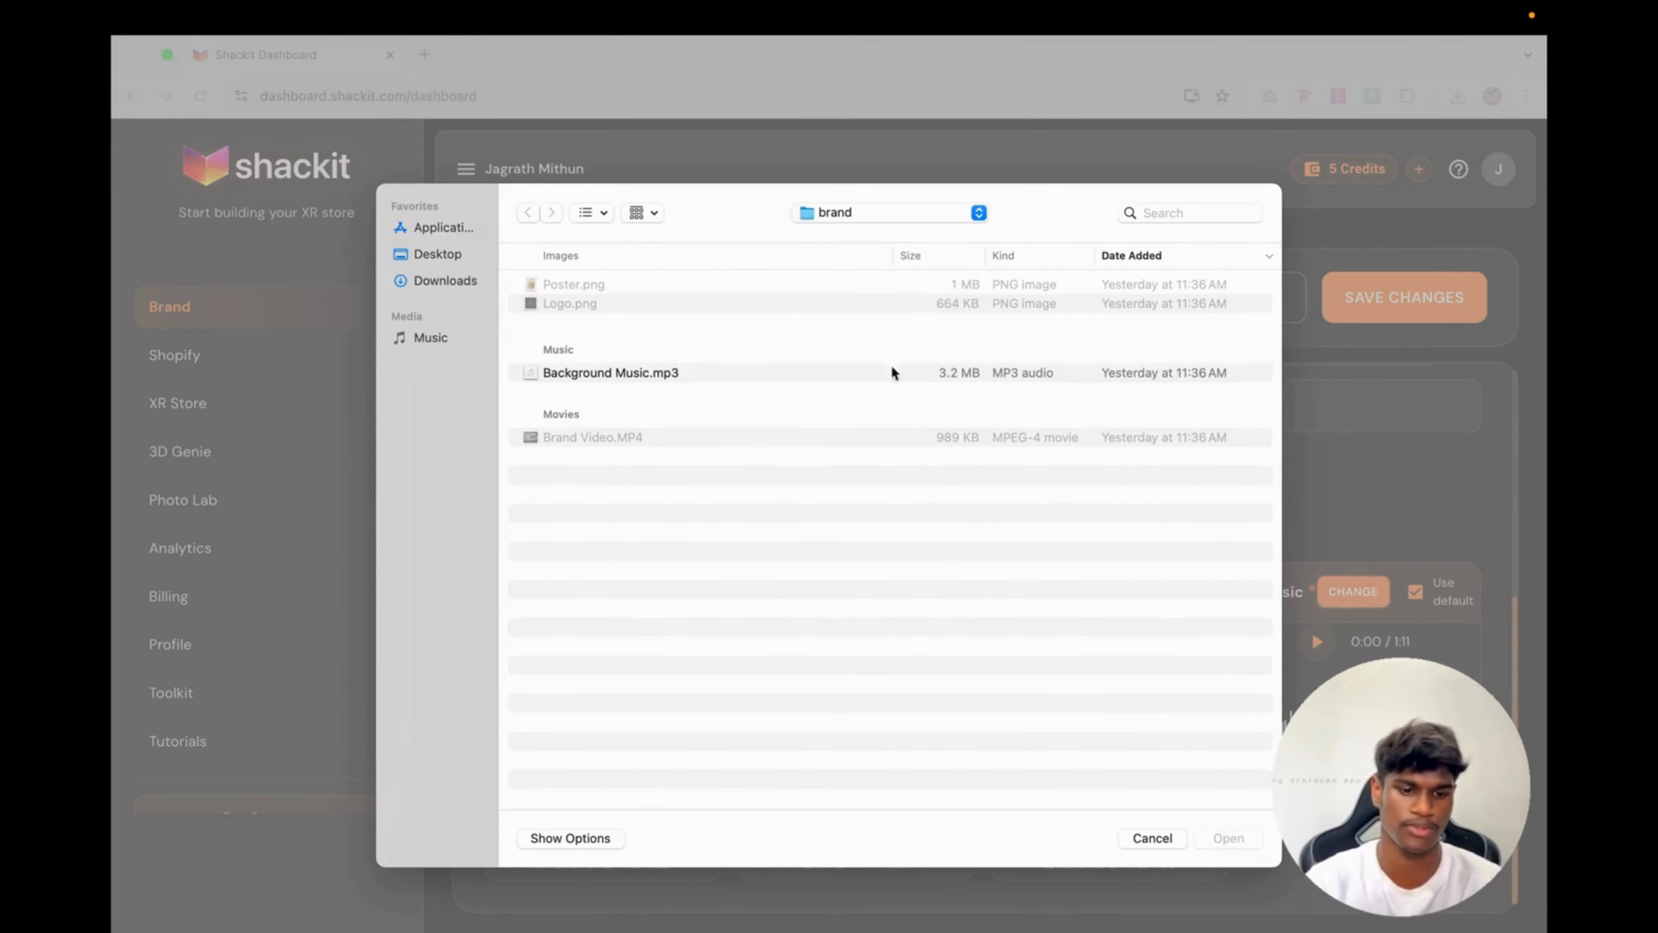
double_click(786, 373)
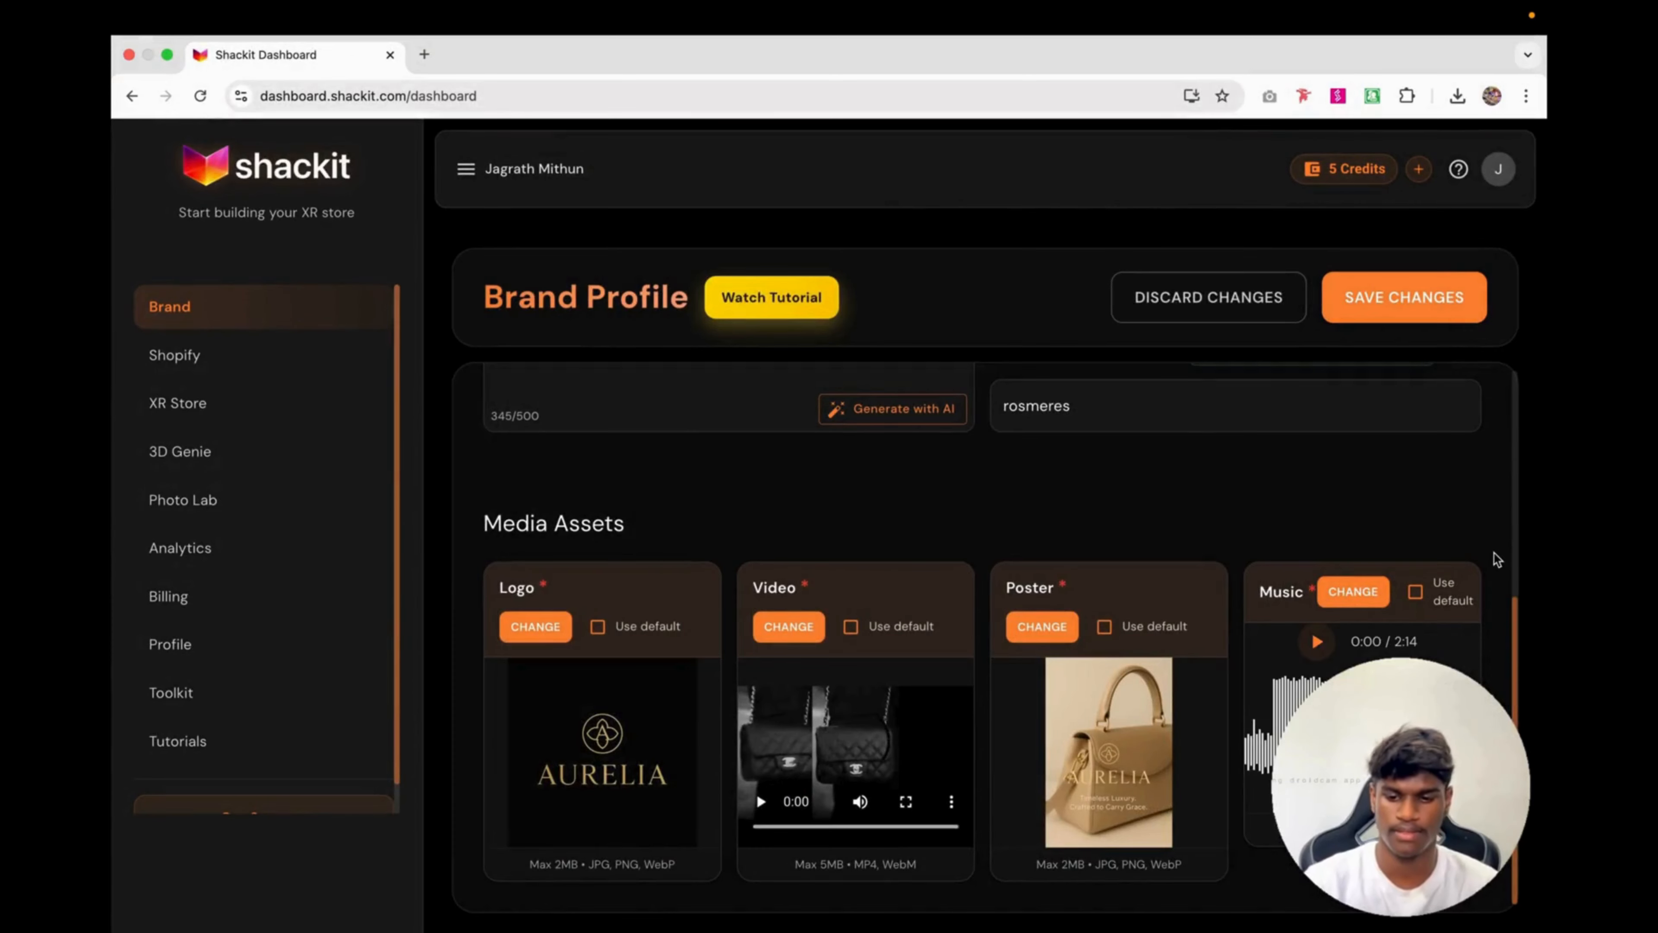
Save the brand profile, dismiss the success message, and switch to the Shopify admin.
scroll(1496, 560, "up", 6)
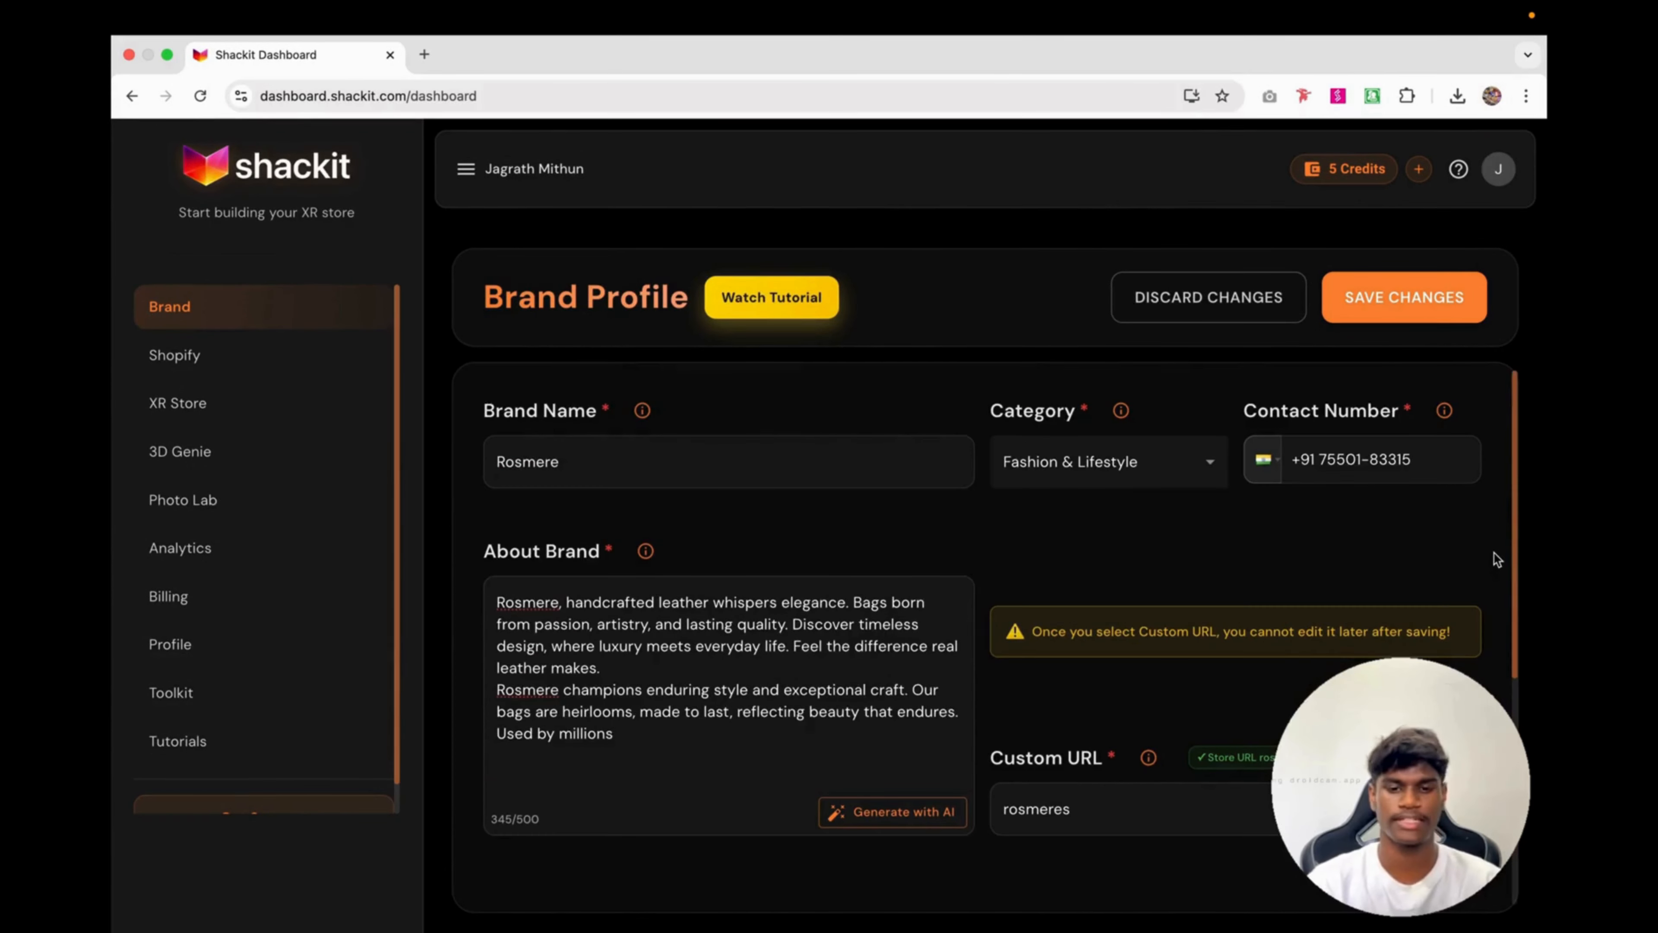
left_click(1398, 307)
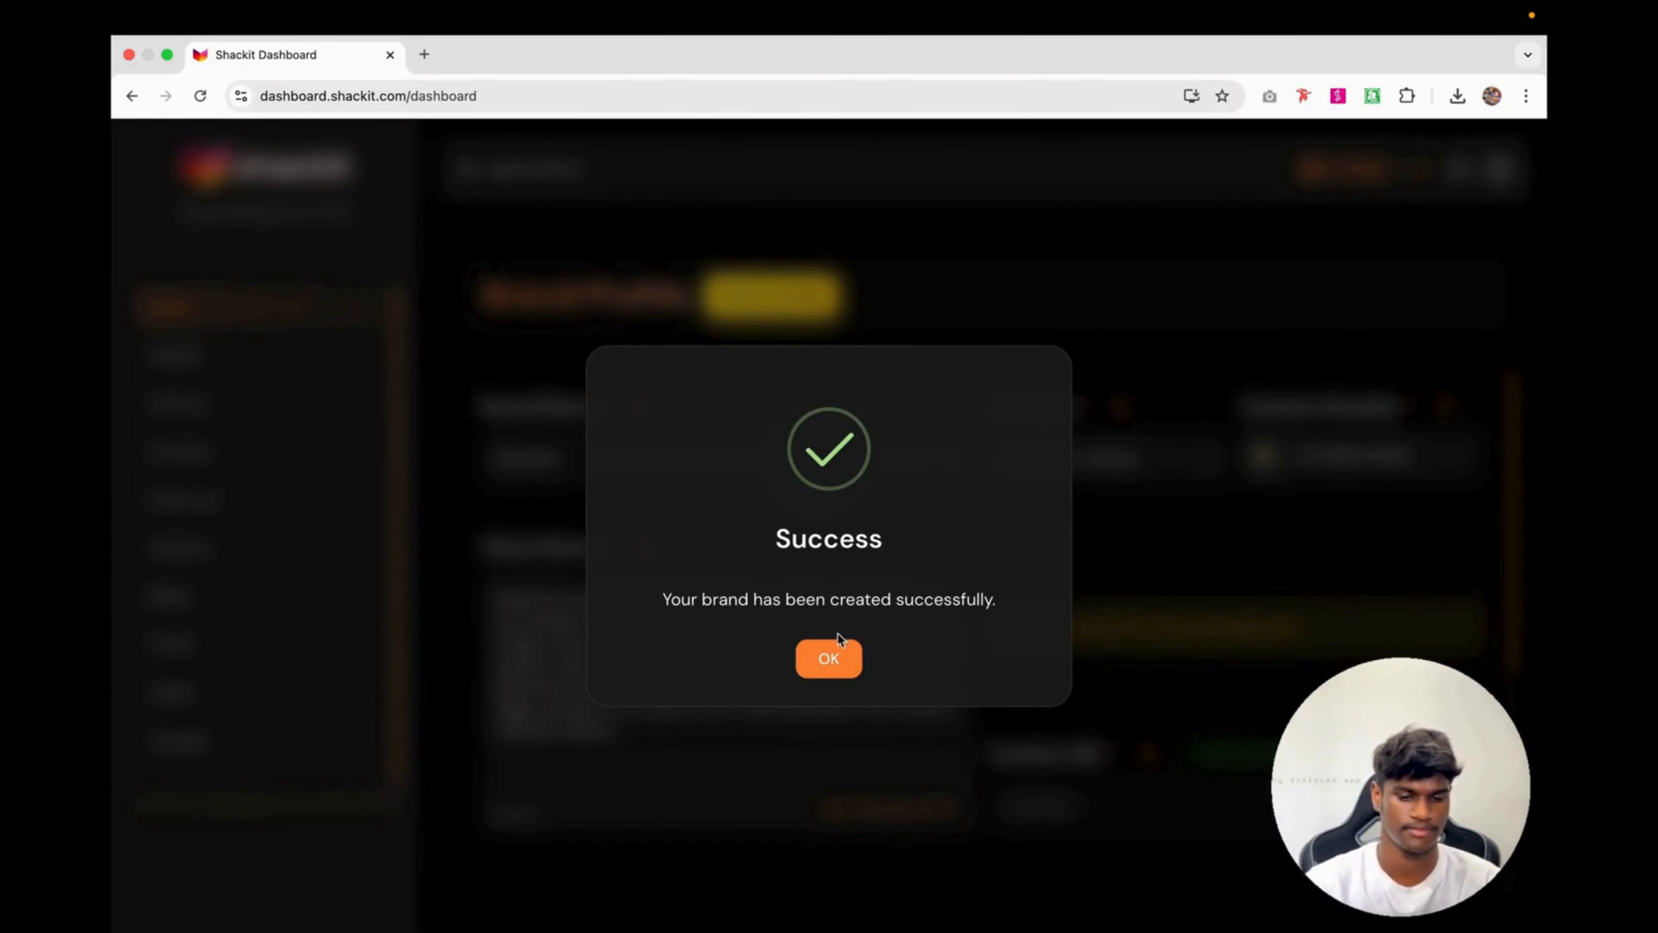
left_click(824, 650)
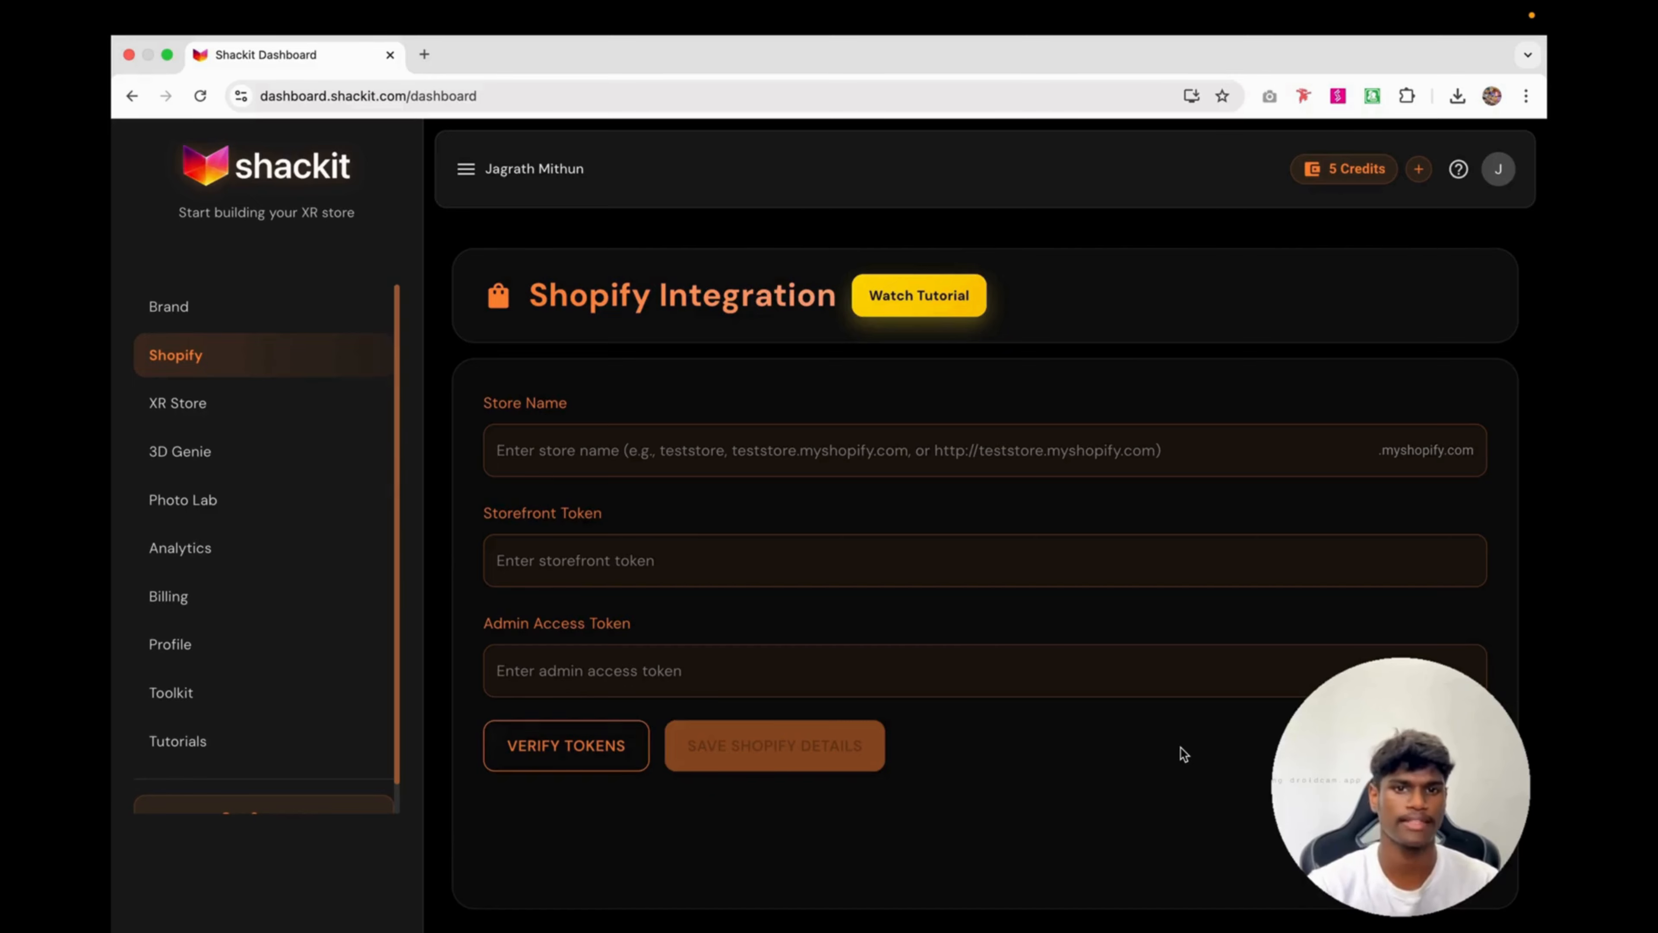
key("ctrl+Right")
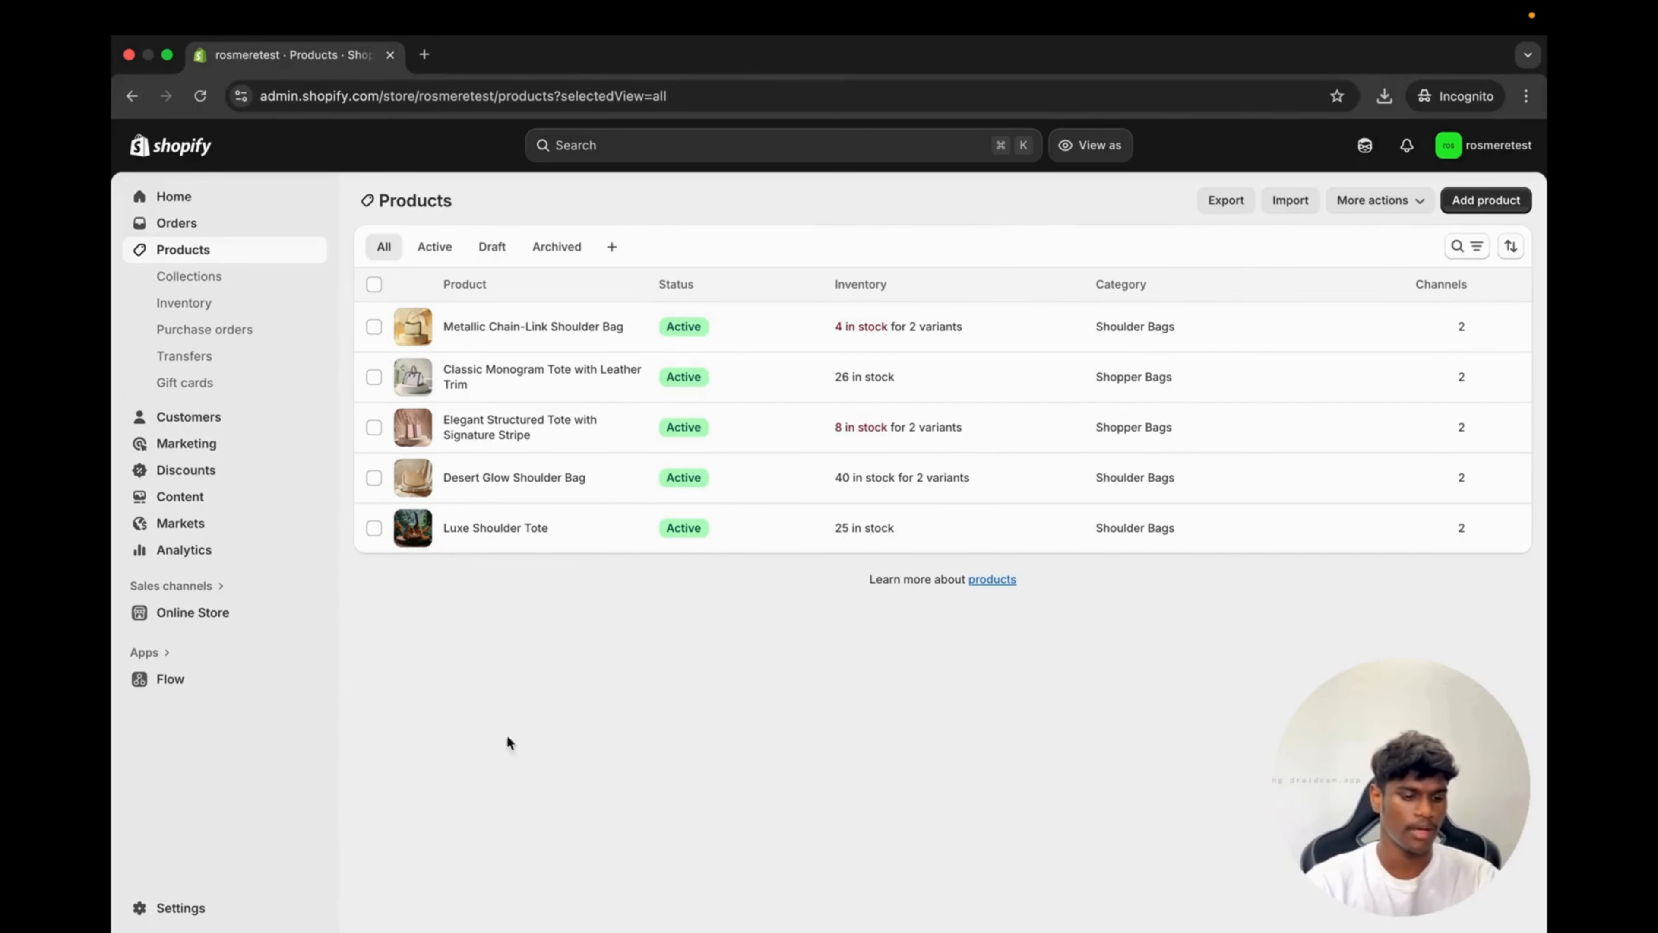
Open the rosmeretest.myshopify.com domain under Settings > Domains and select the name 'rosmeretest'.
left_click(181, 908)
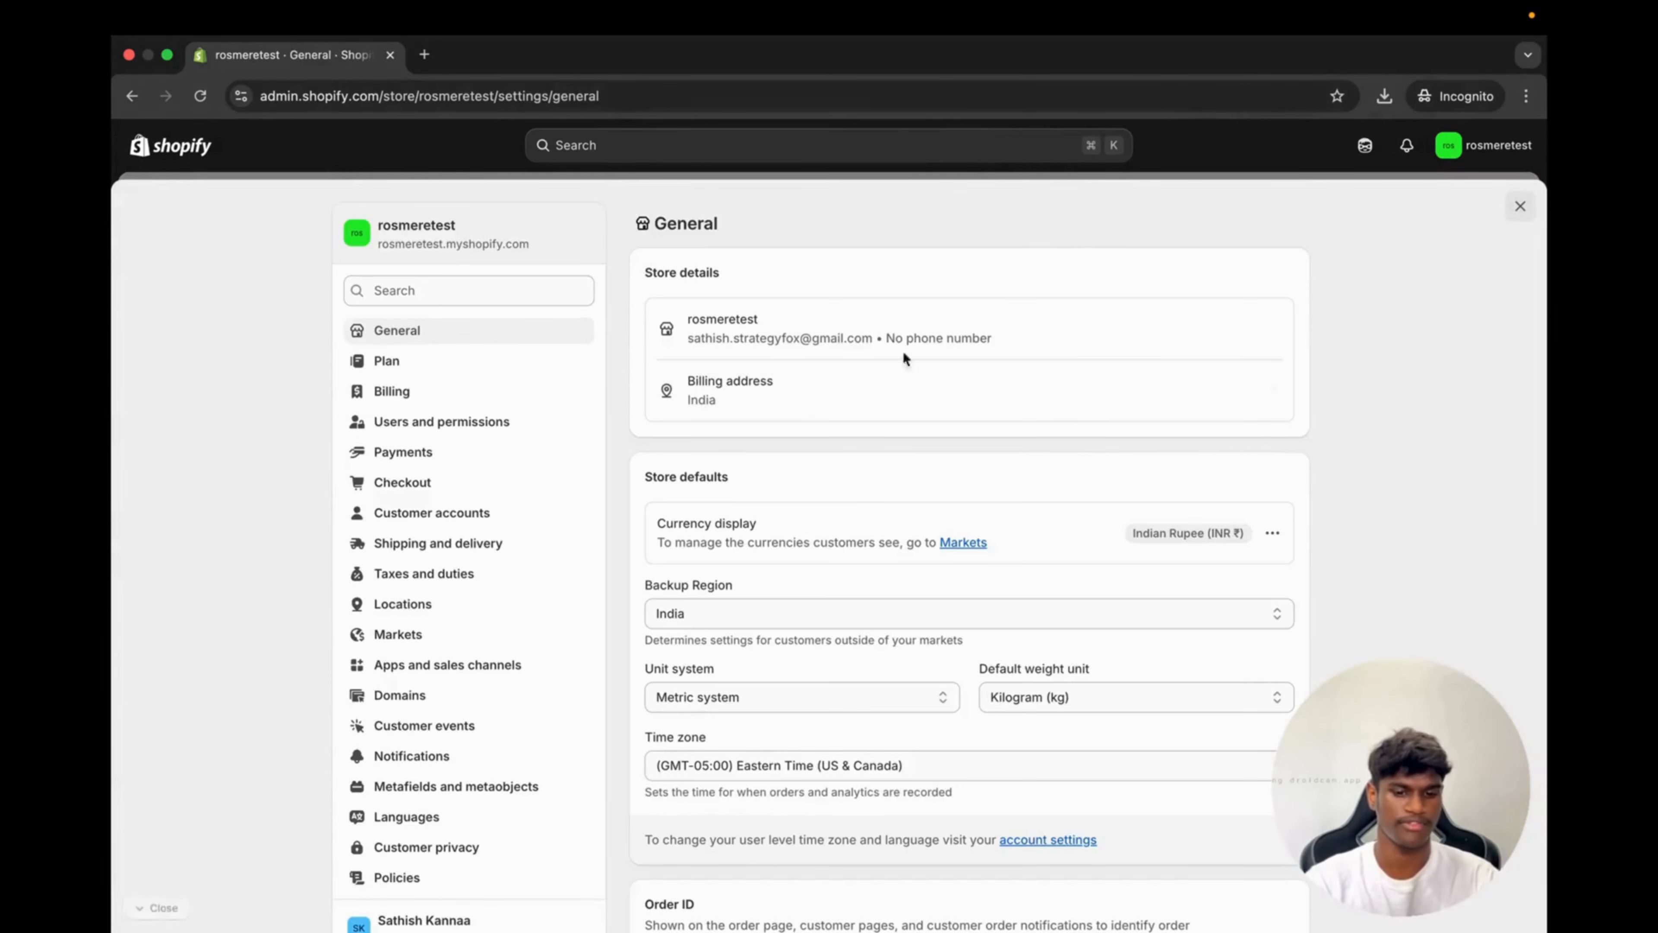
left_click(525, 706)
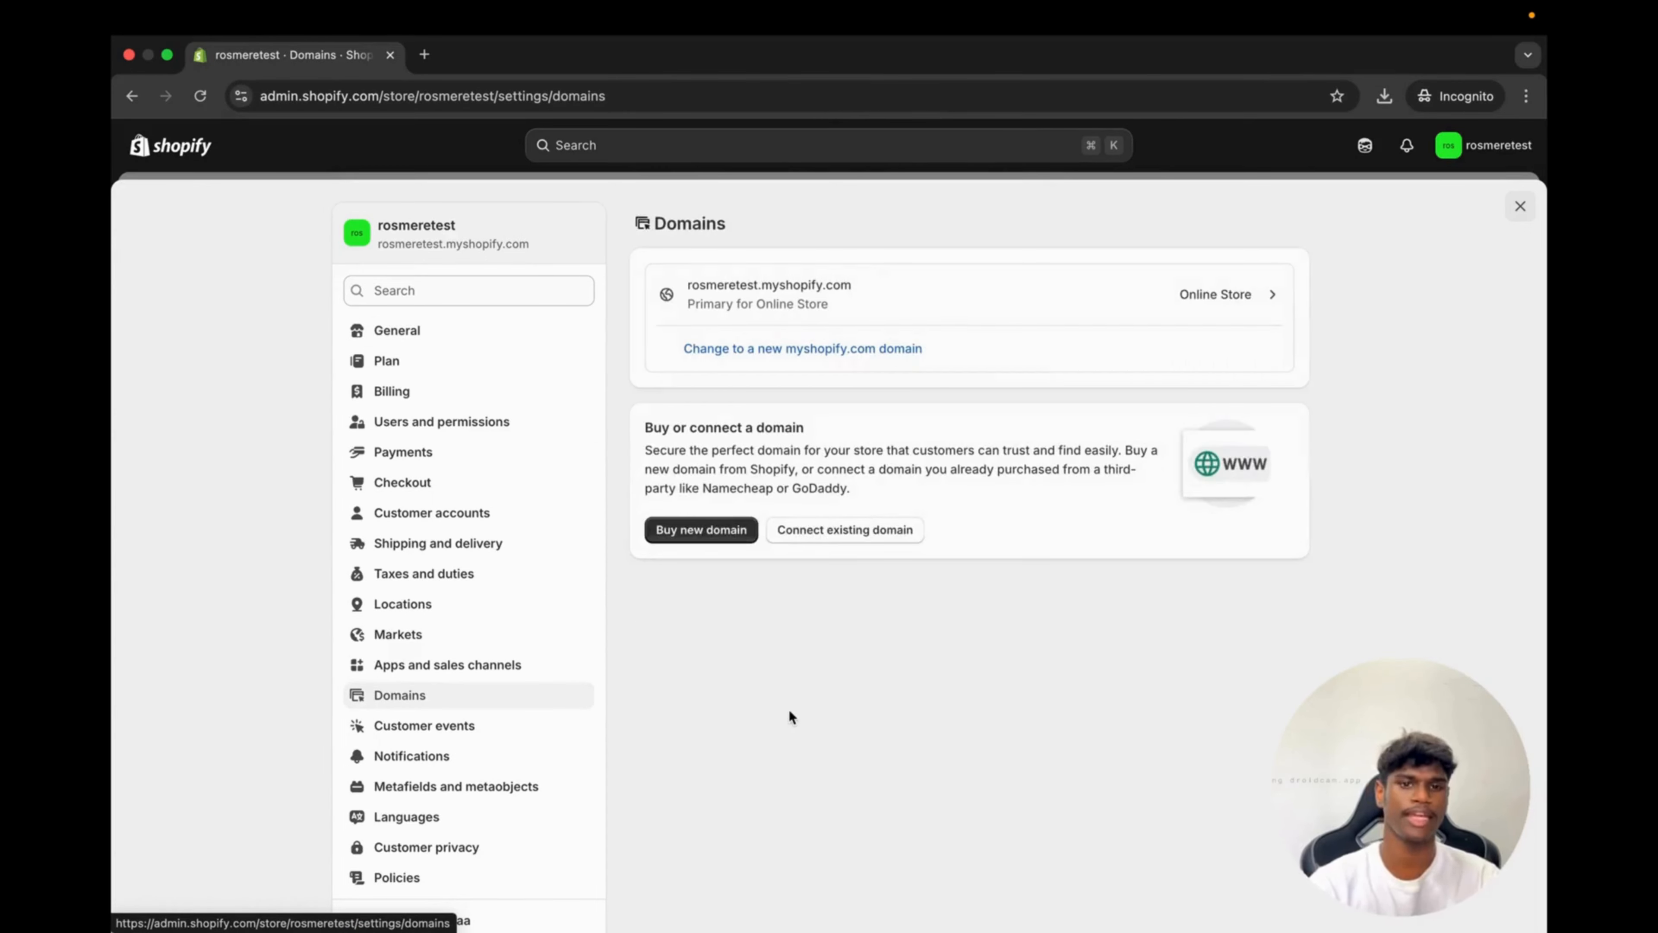
left_click(807, 299)
double_click(715, 225)
key("super+c")
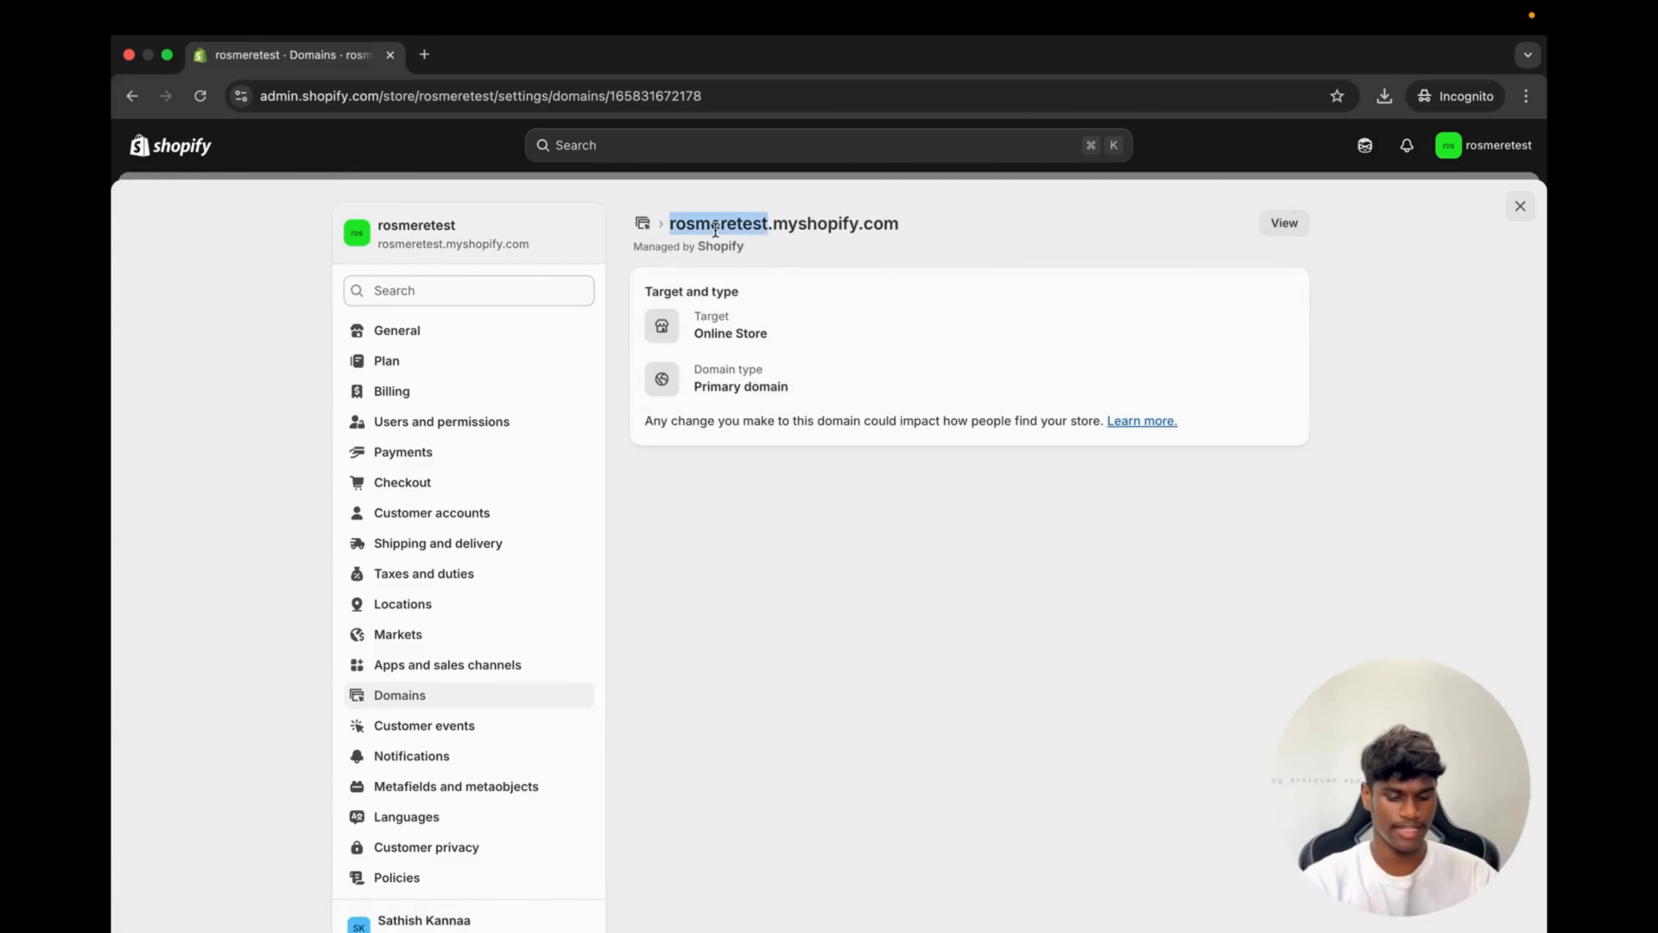
key("ctrl+Left")
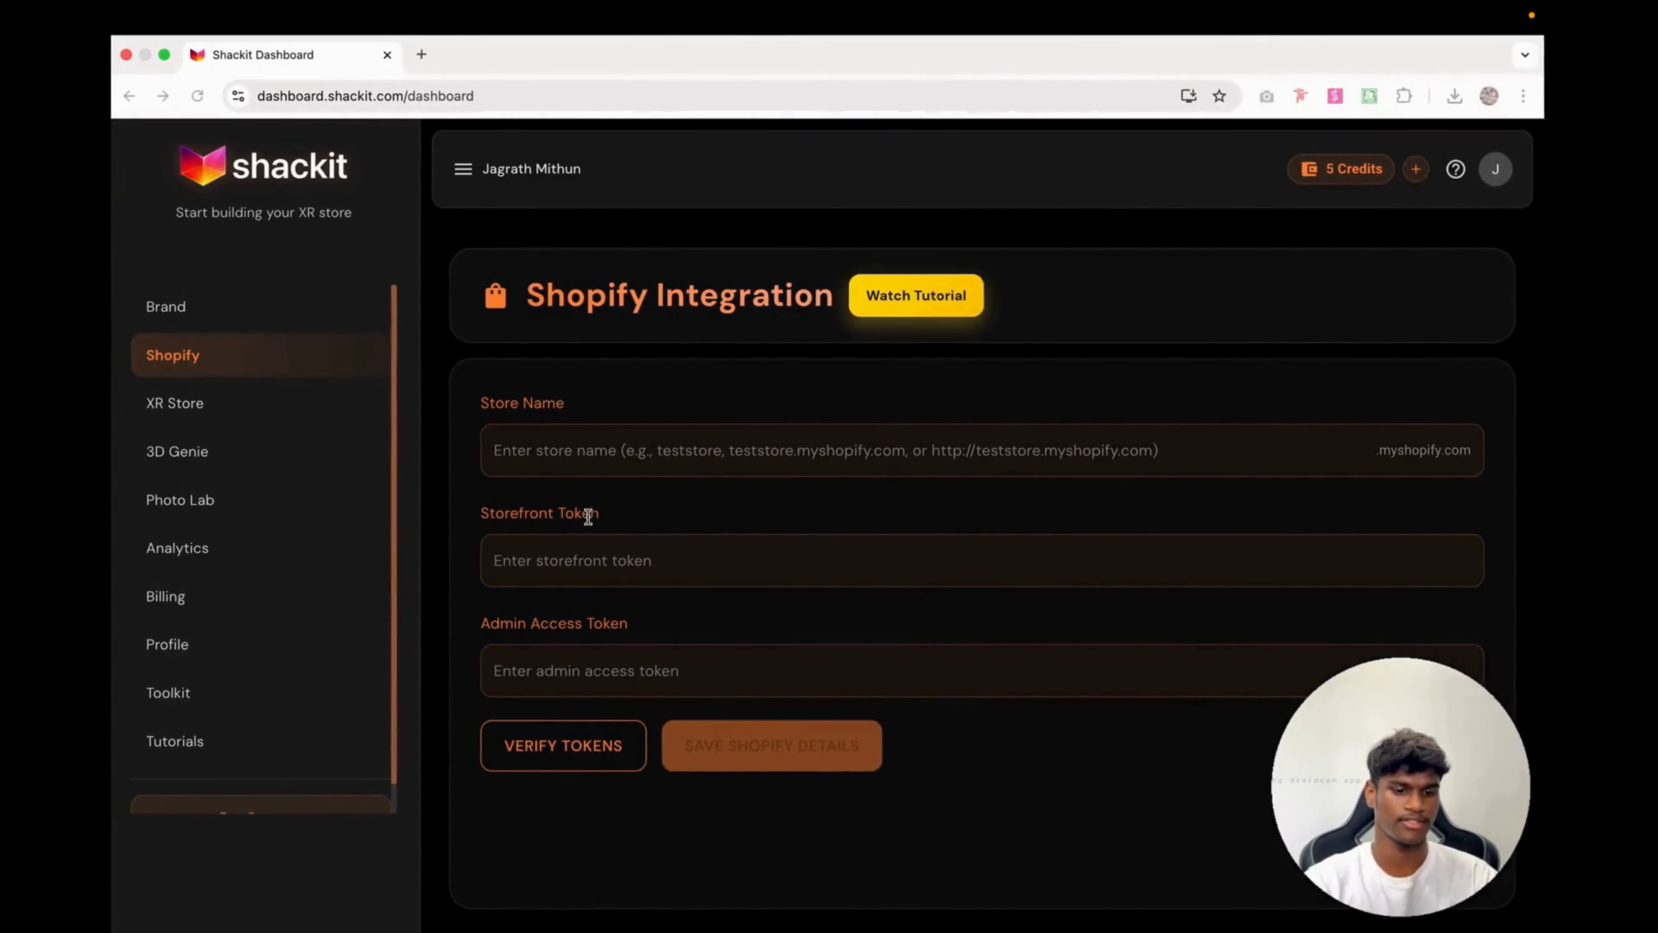
Paste 'rosmeretest' into the Shopify integration's Store Name field.
left_click(579, 451)
key("super+v")
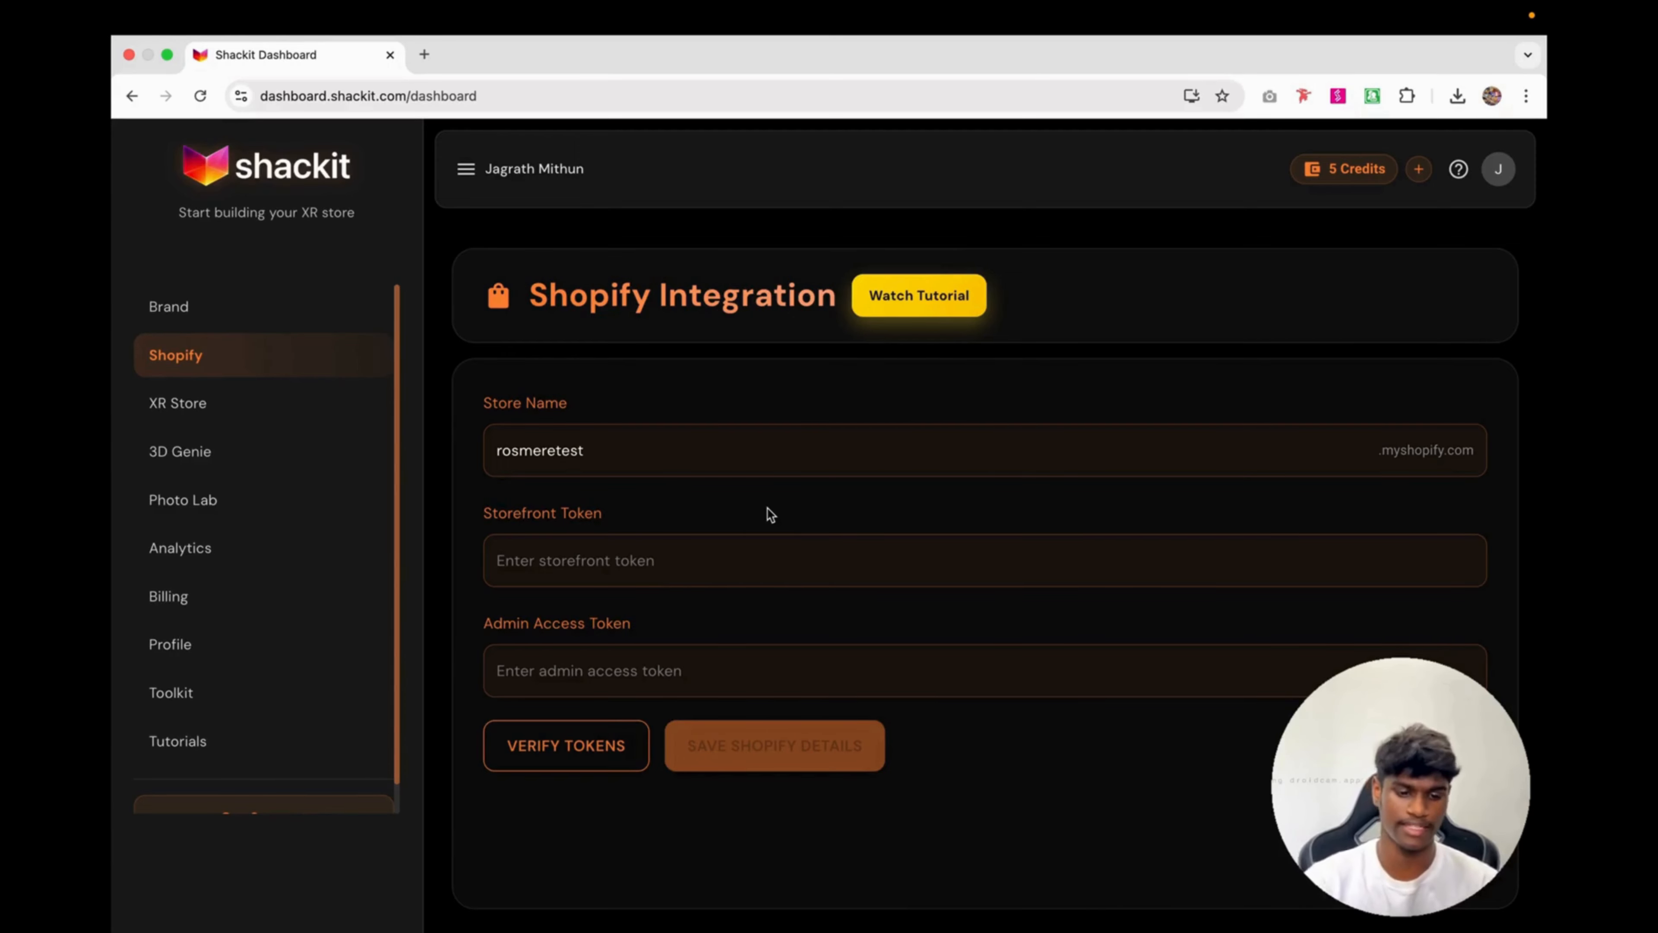
key("ctrl+Right")
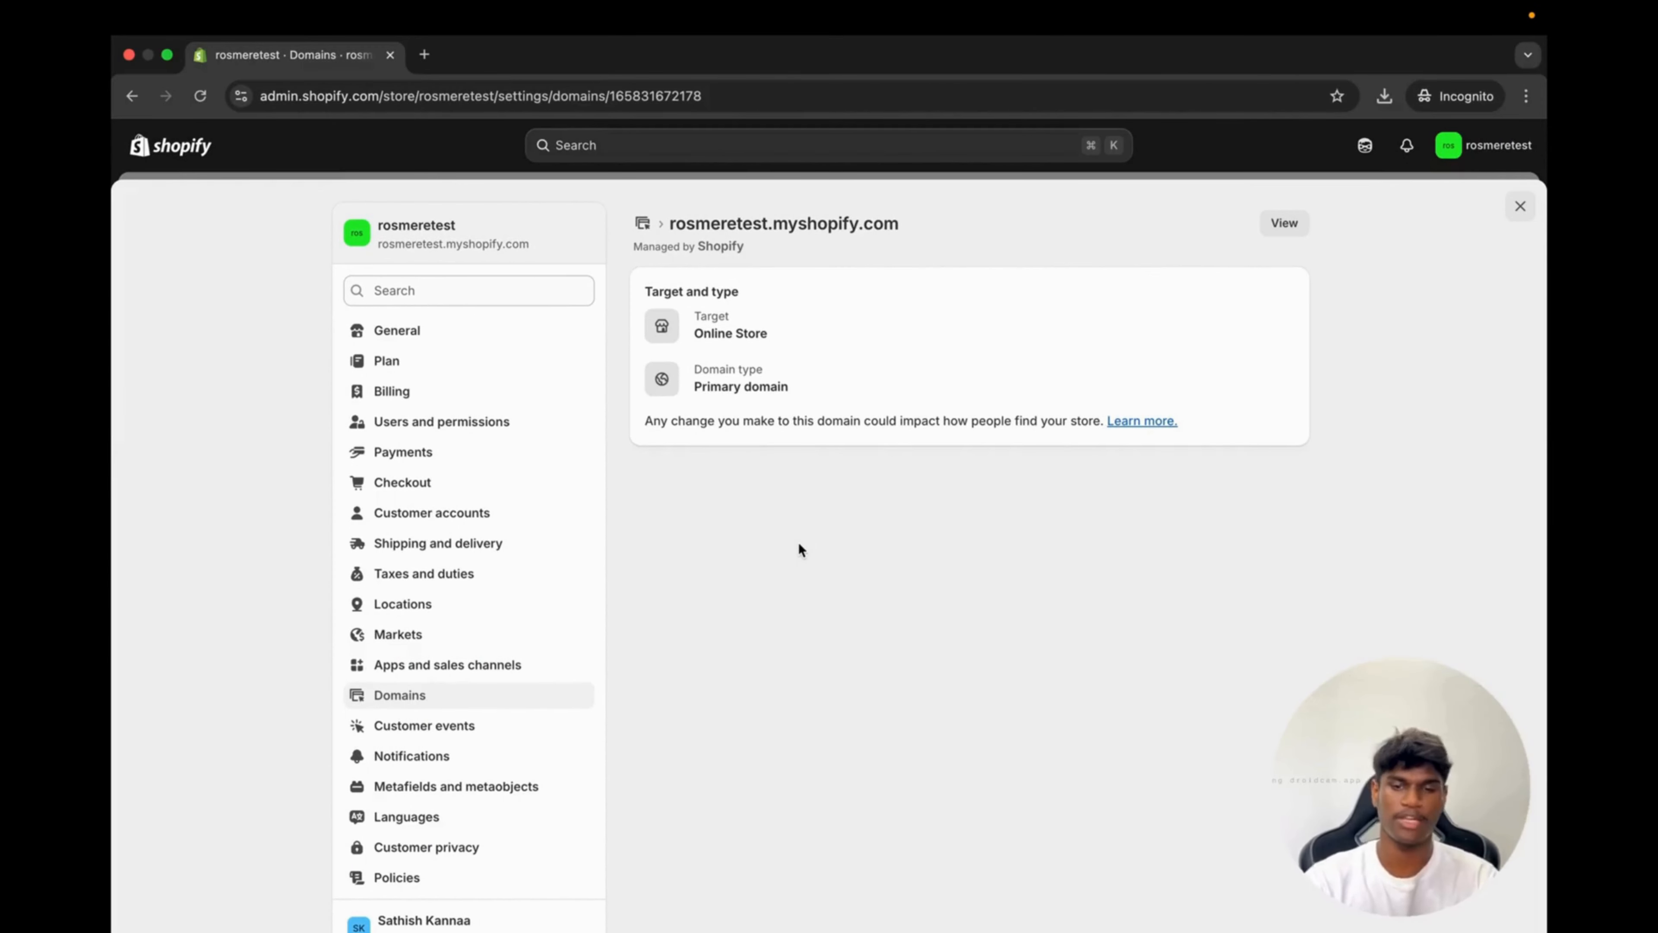
Under Apps and sales channels > Develop apps, create a custom app named 'Rosmere Test'.
left_click(506, 666)
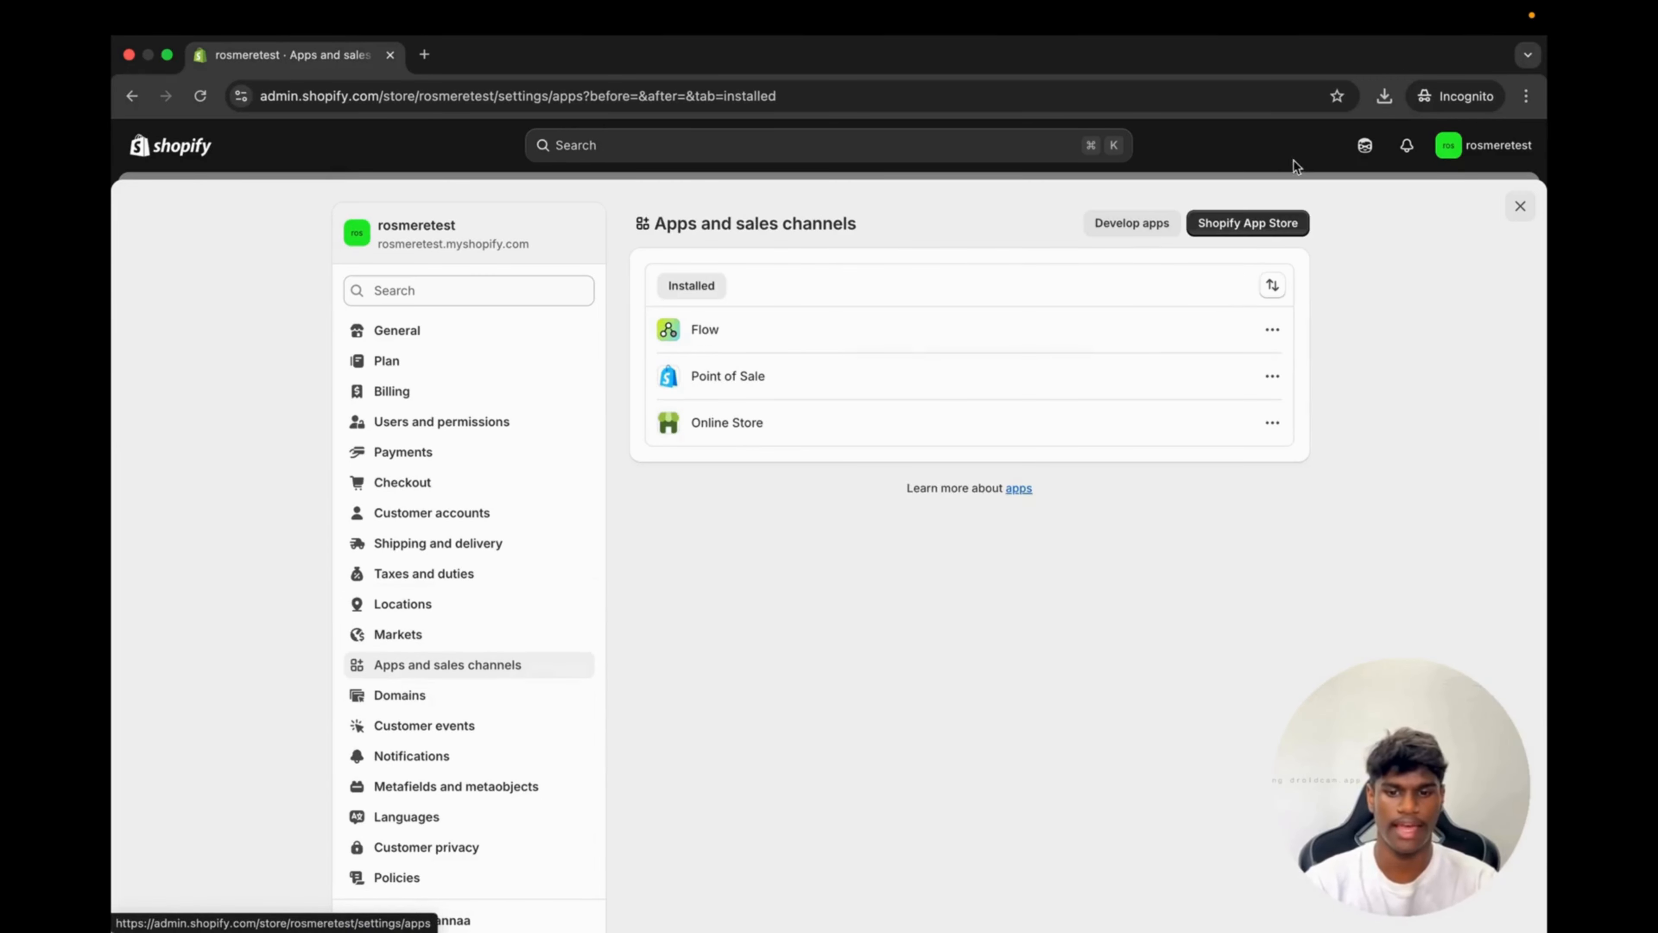
left_click(1156, 226)
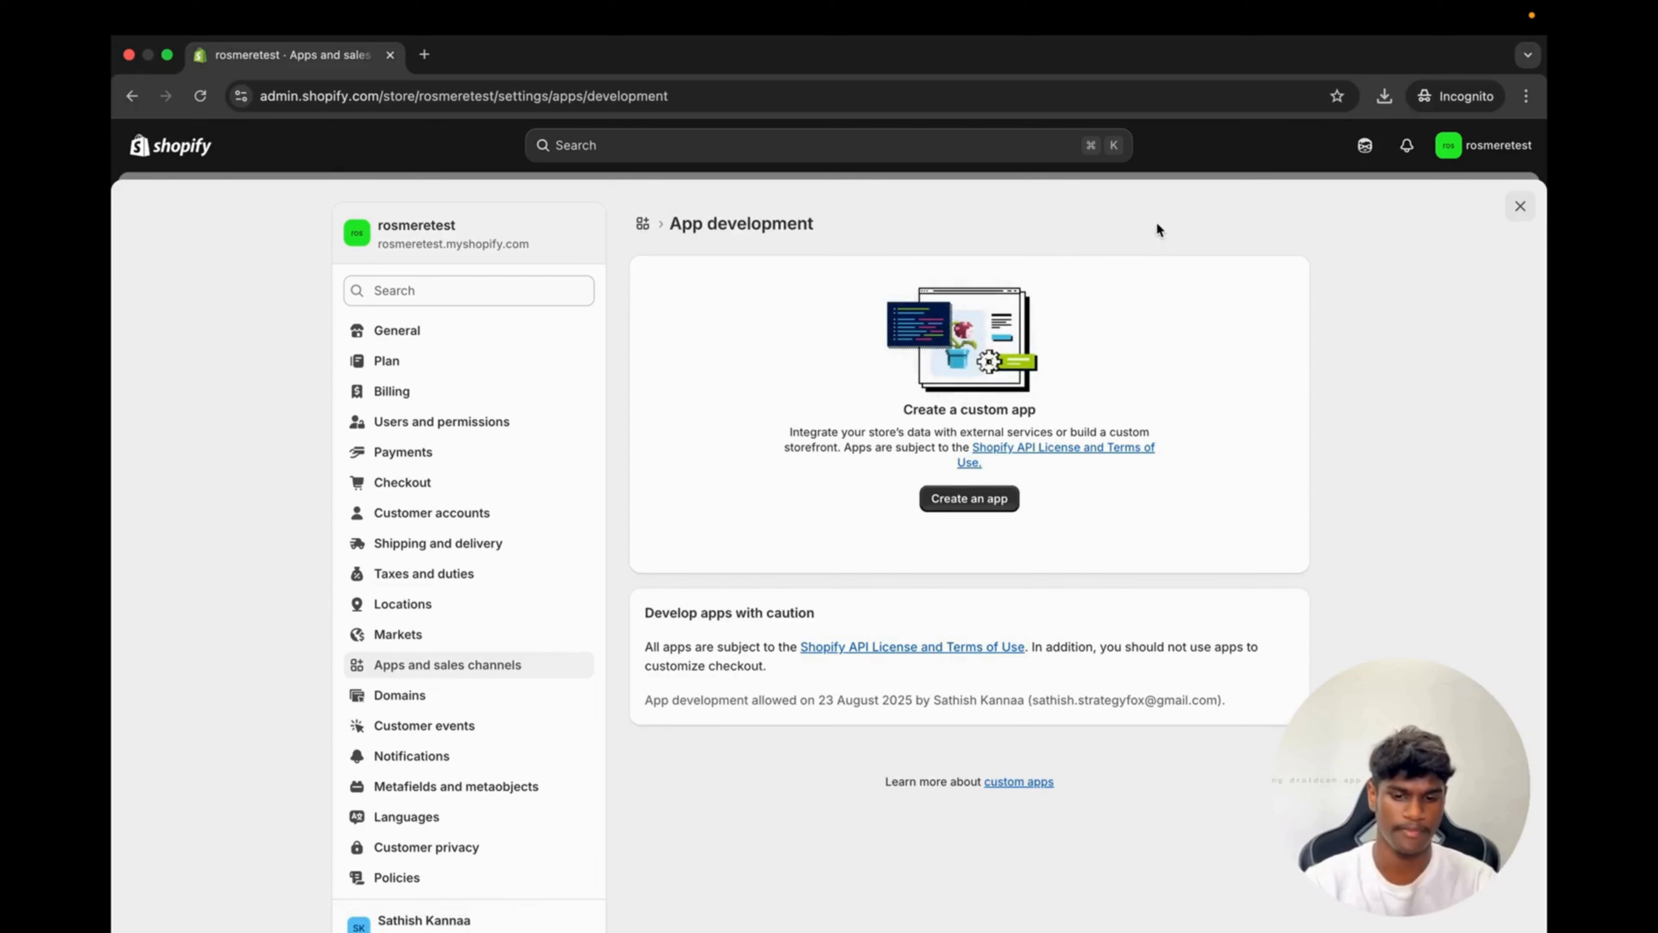
left_click(1005, 499)
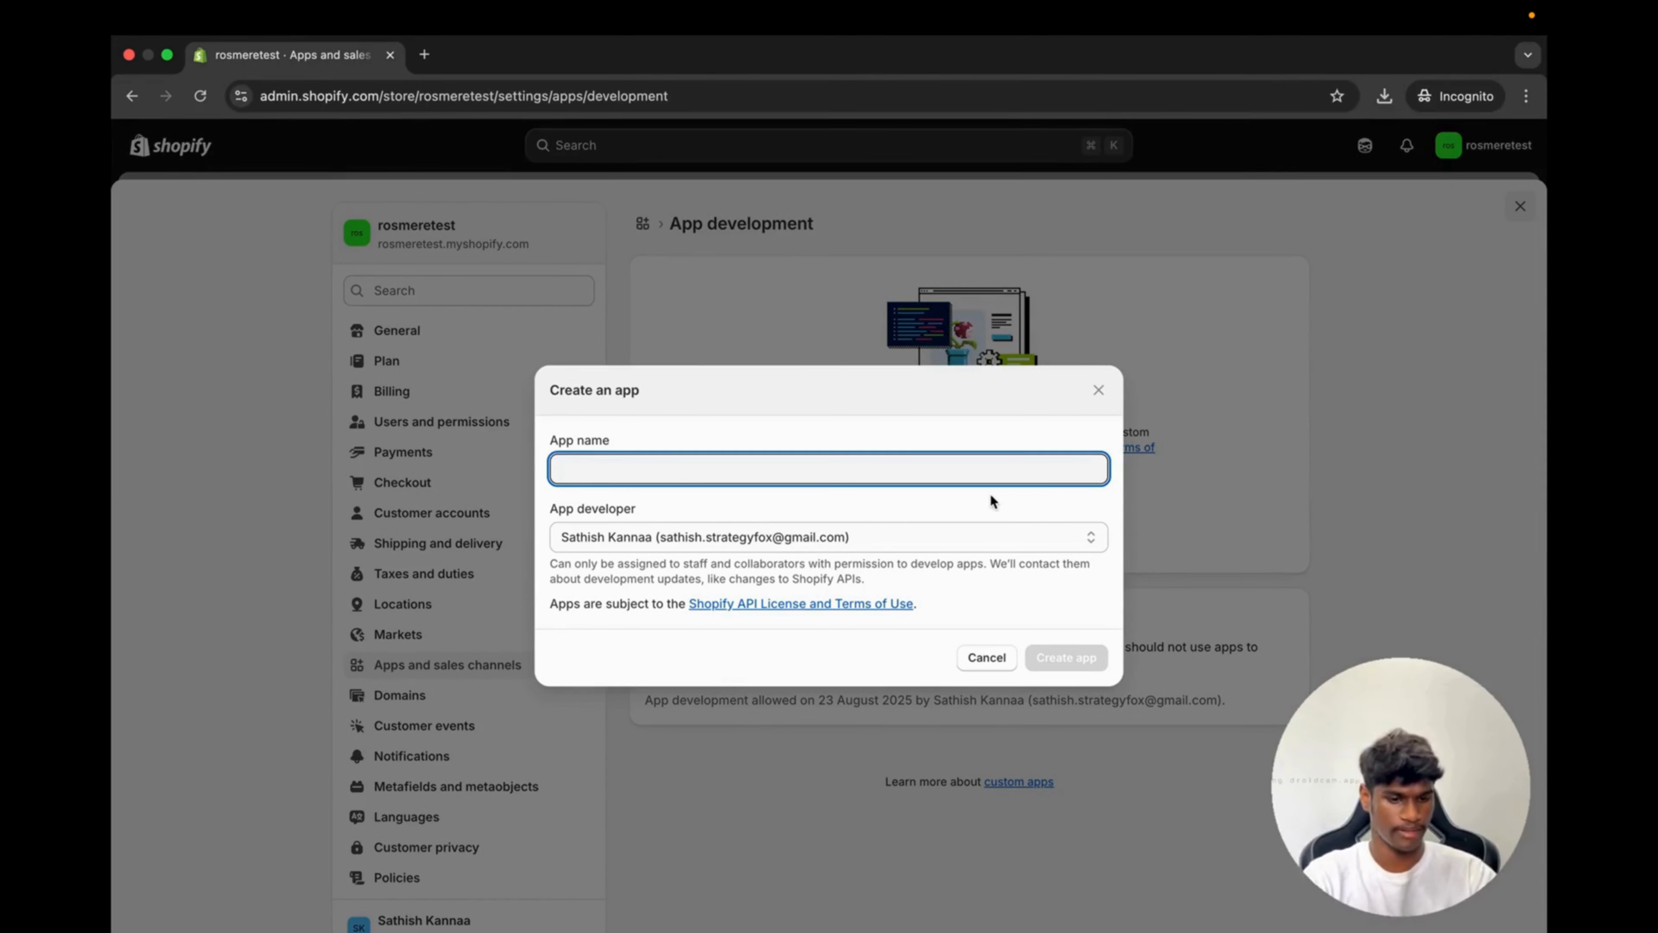
type("Rosm")
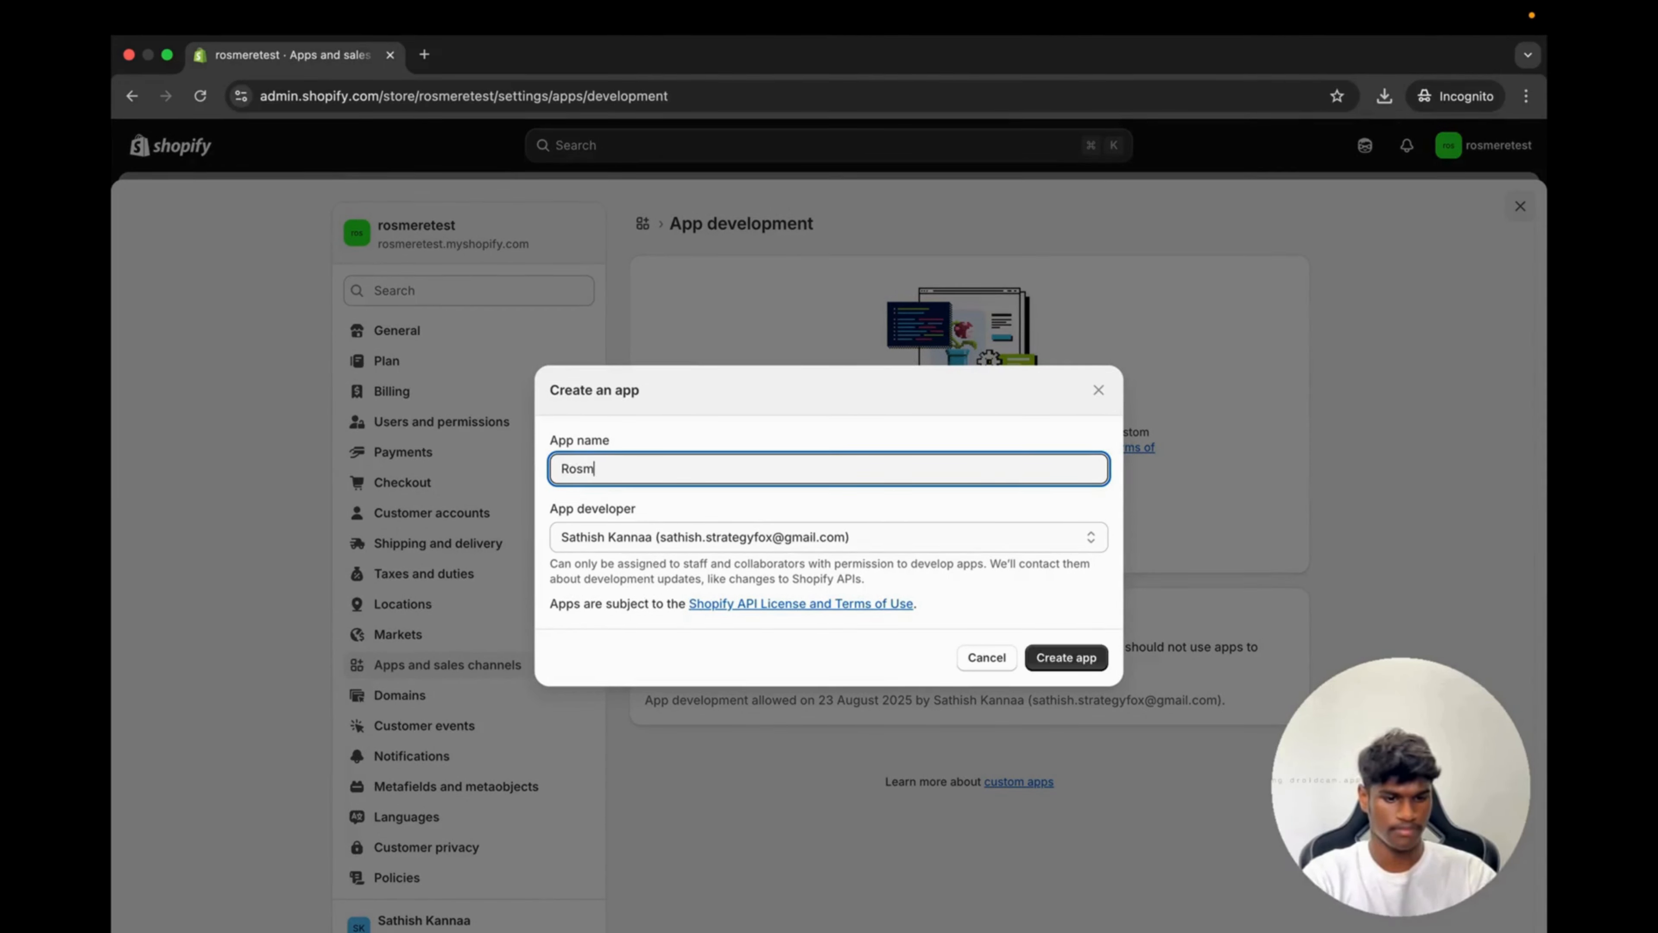
type("ere Test")
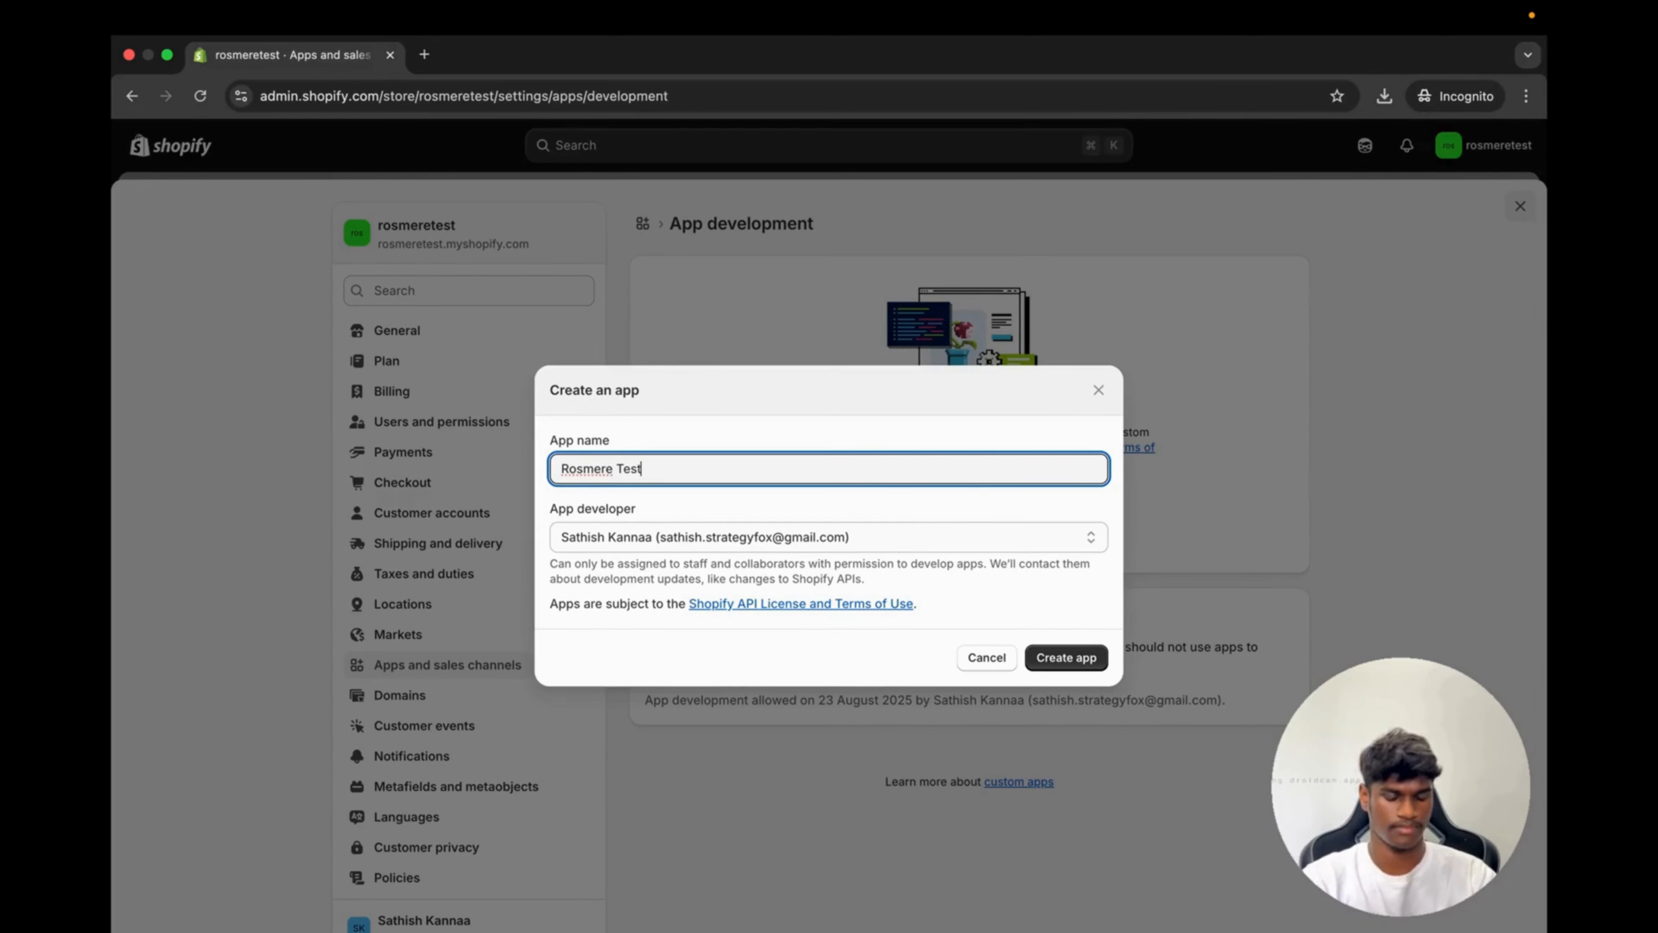
left_click(1083, 659)
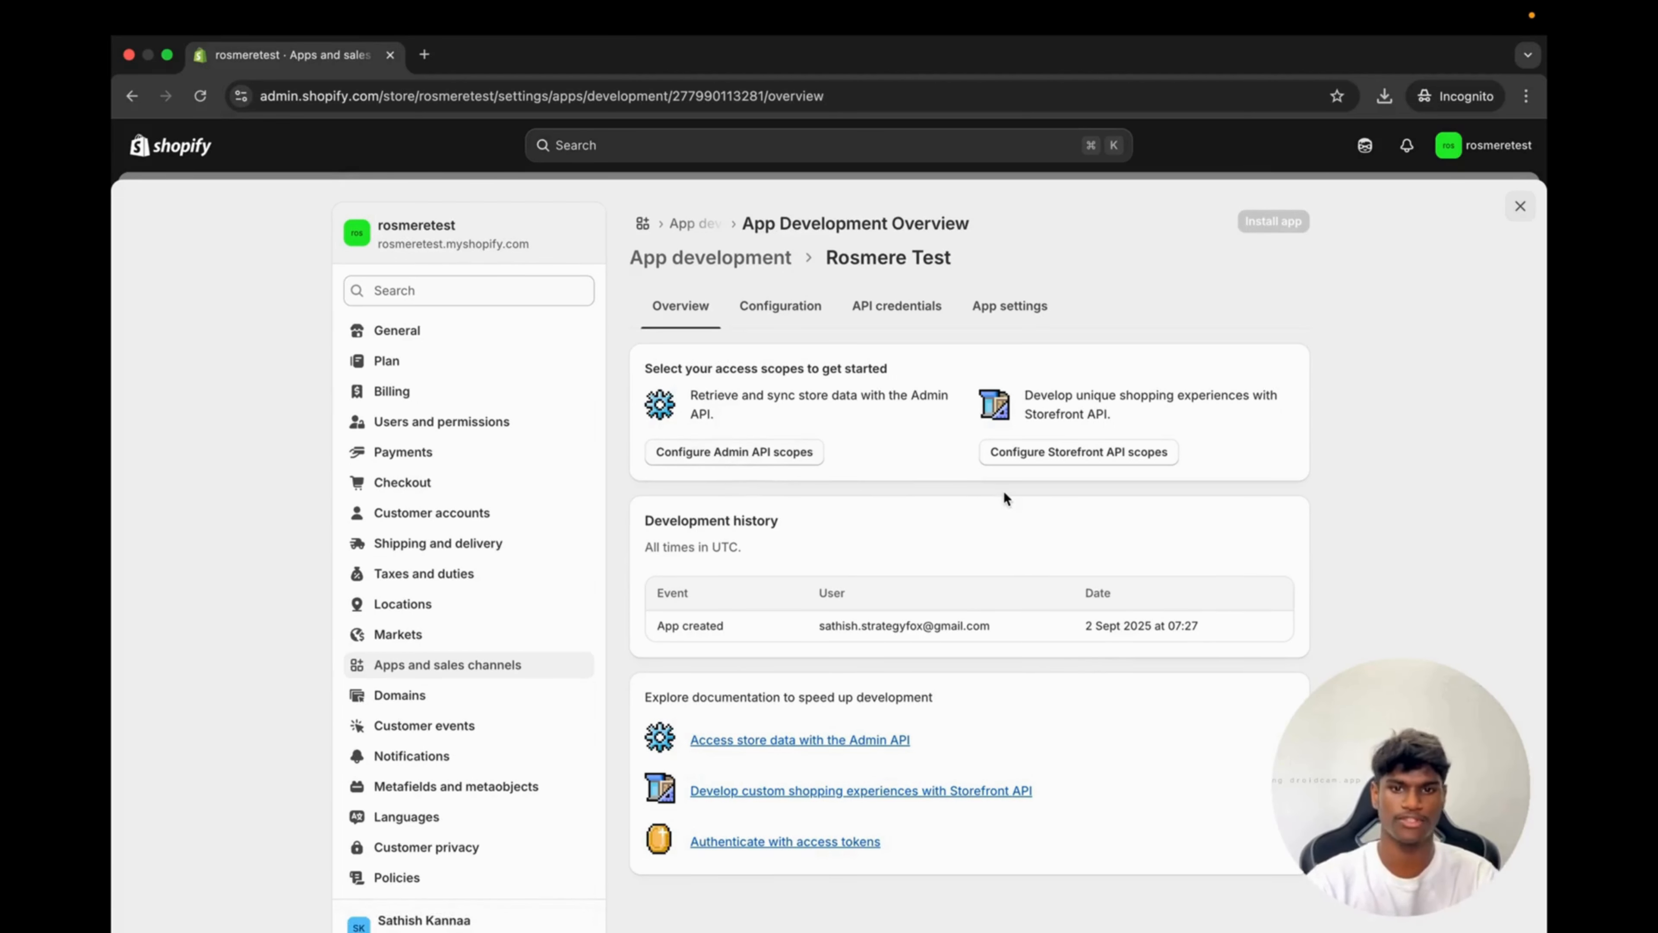
Grant the read_analytics, read_apps and read_assigned_fulfillment_orders Admin API scopes.
left_click(792, 457)
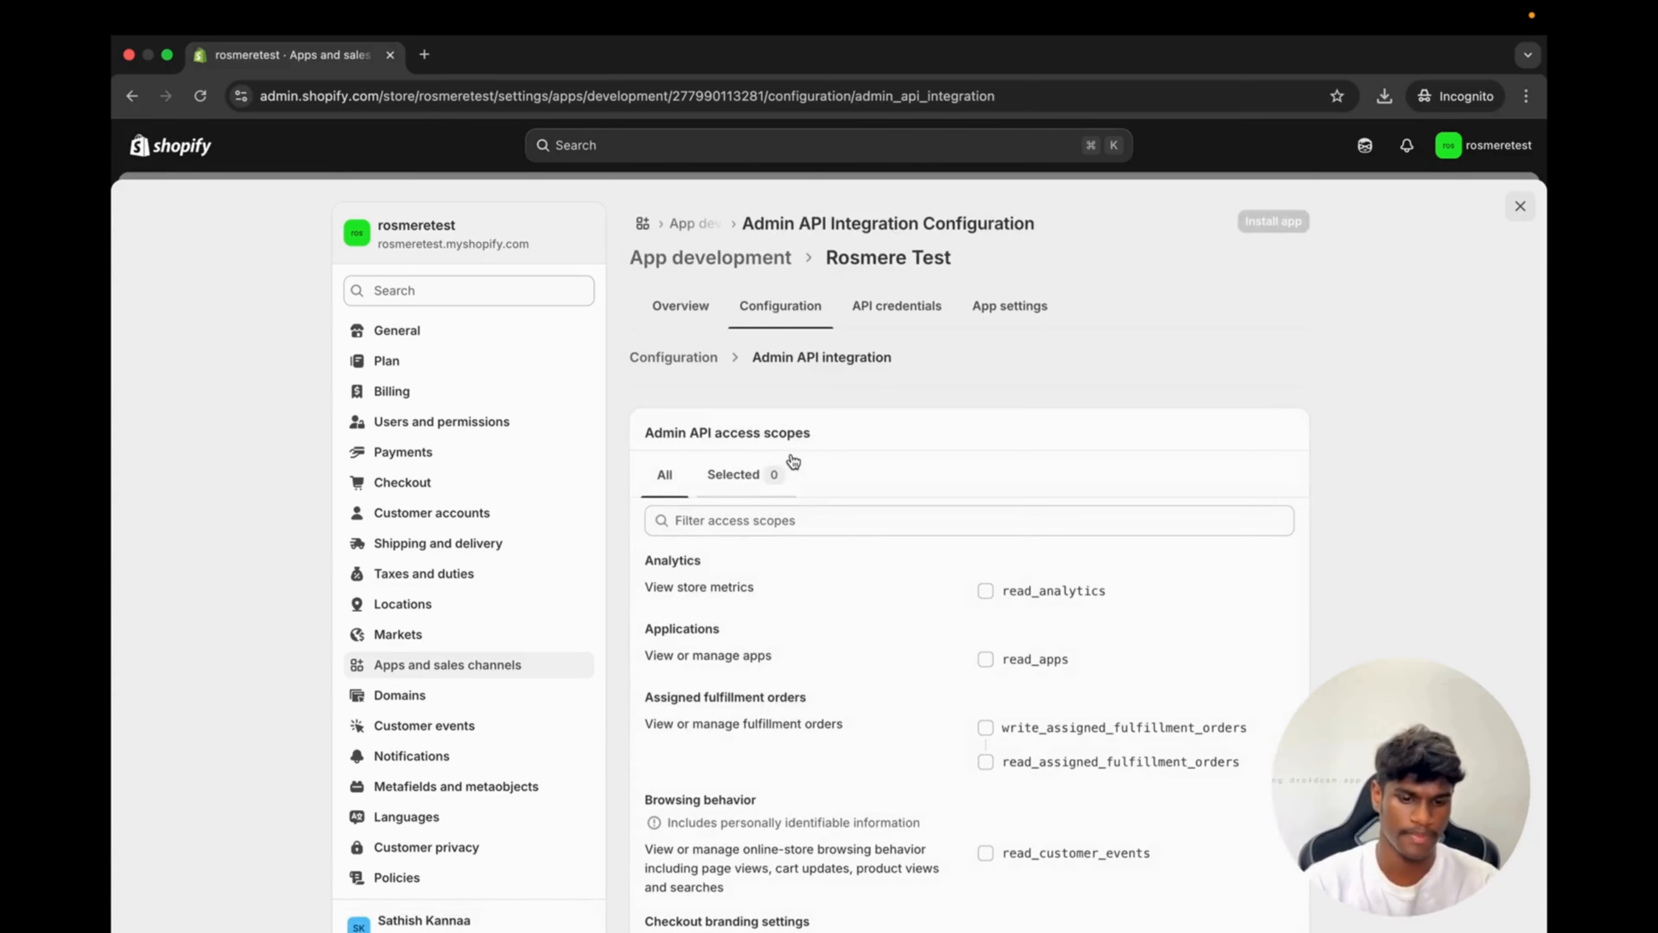
scroll(1342, 549, "down", 3)
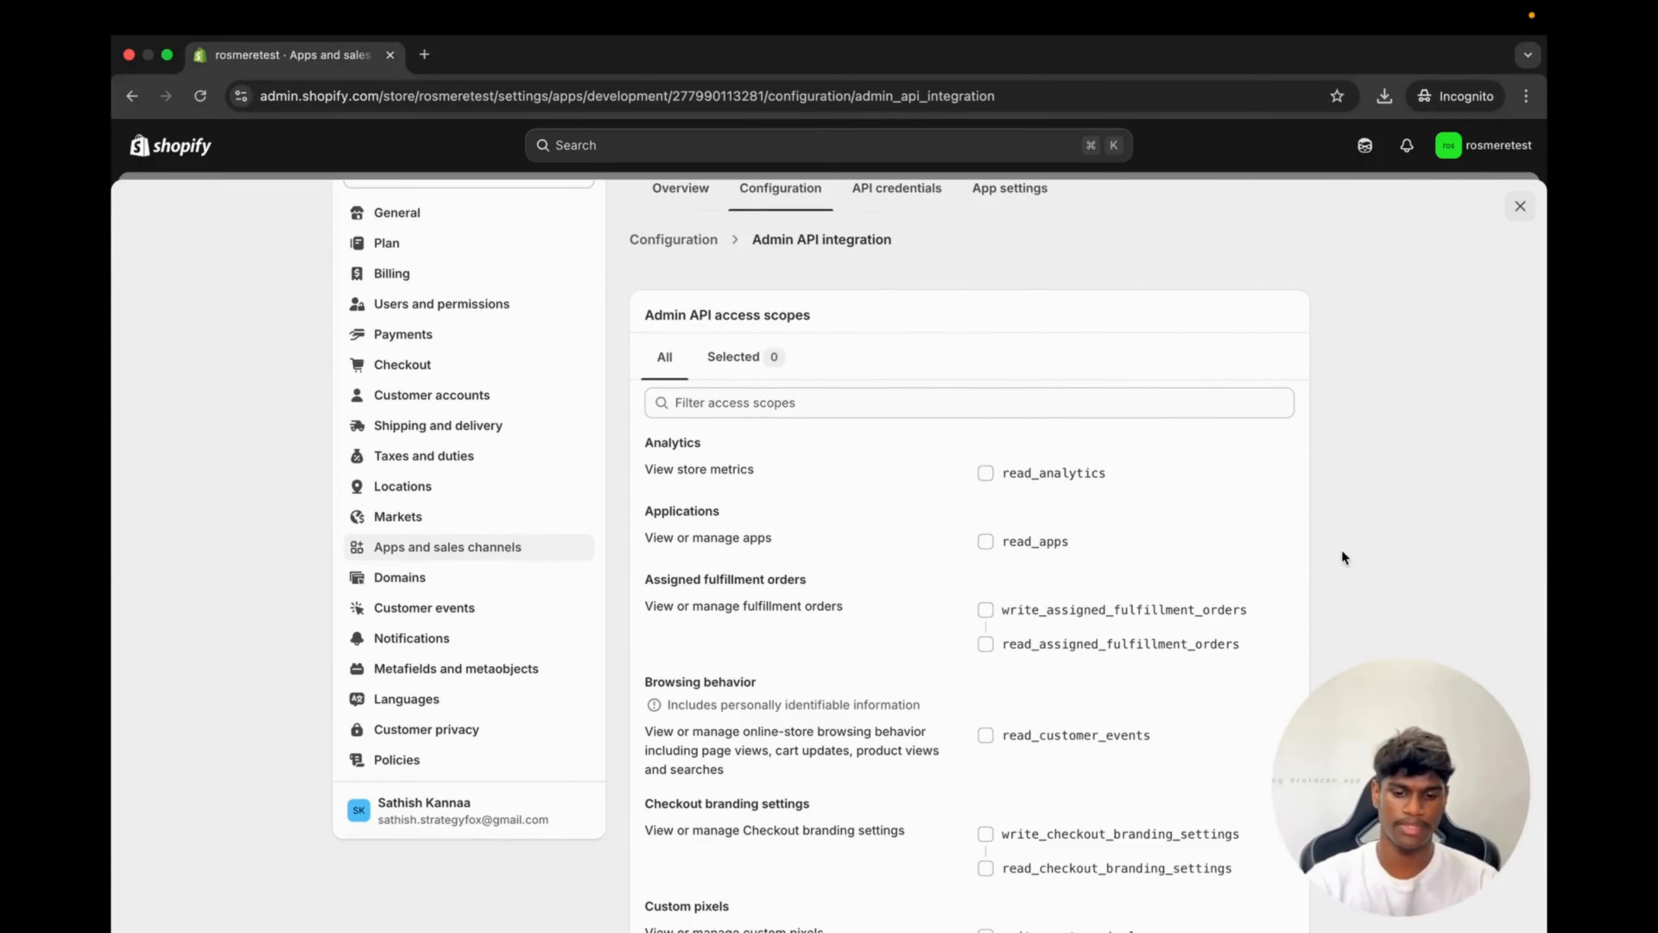
left_click(1032, 481)
left_click(1031, 545)
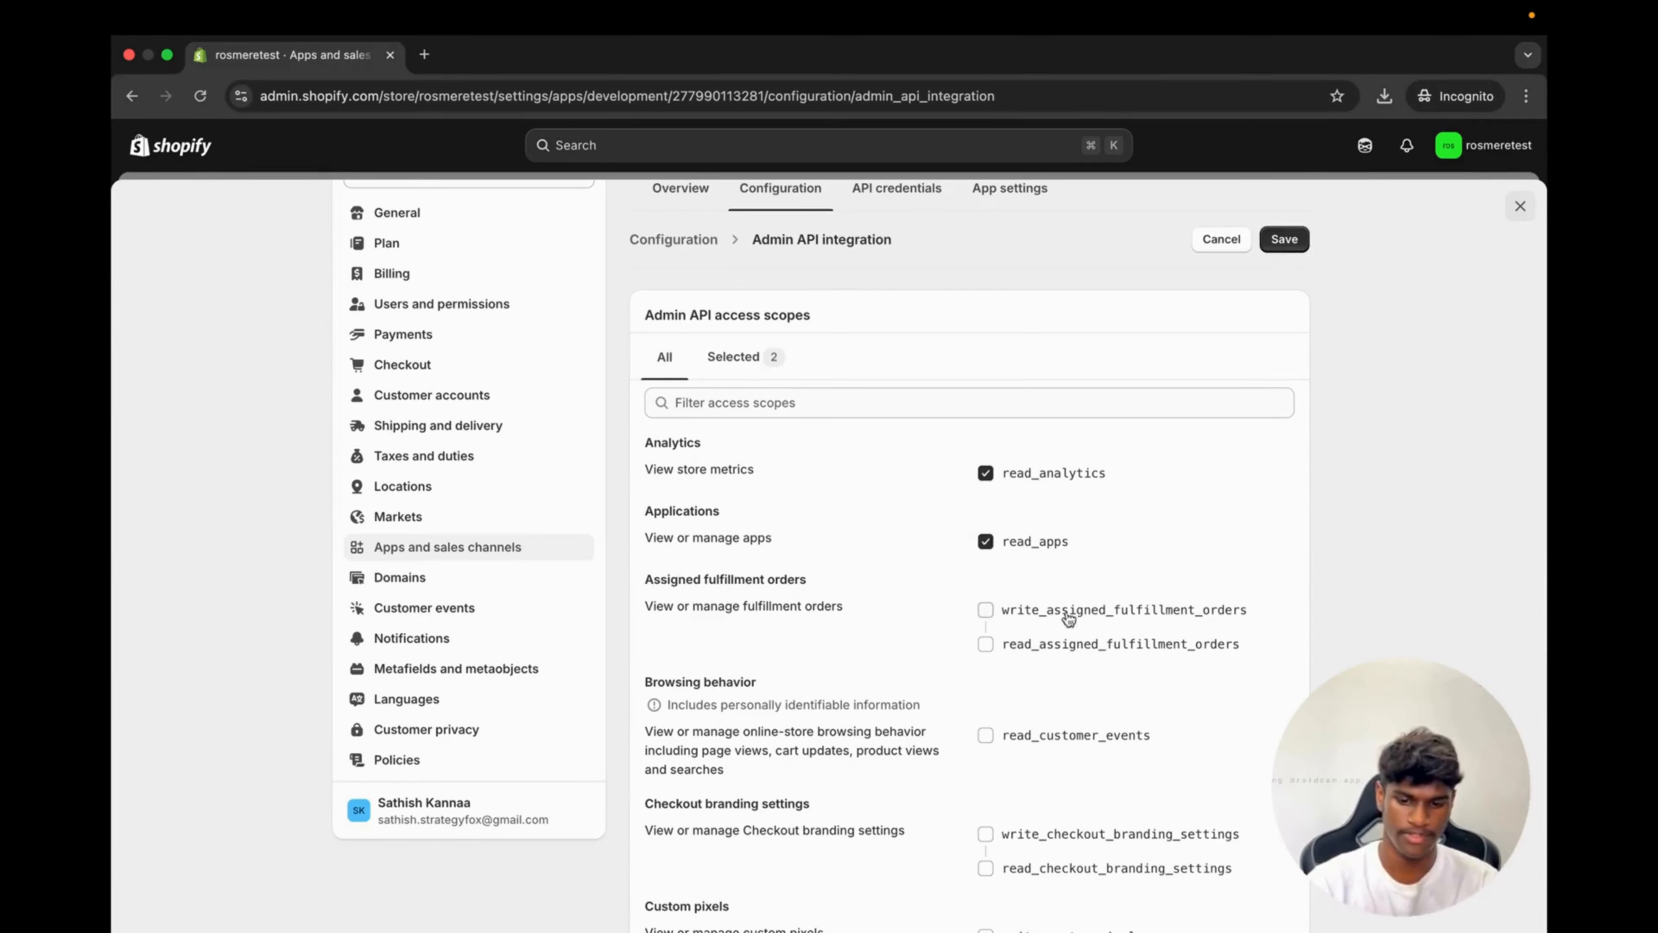
left_click(1070, 645)
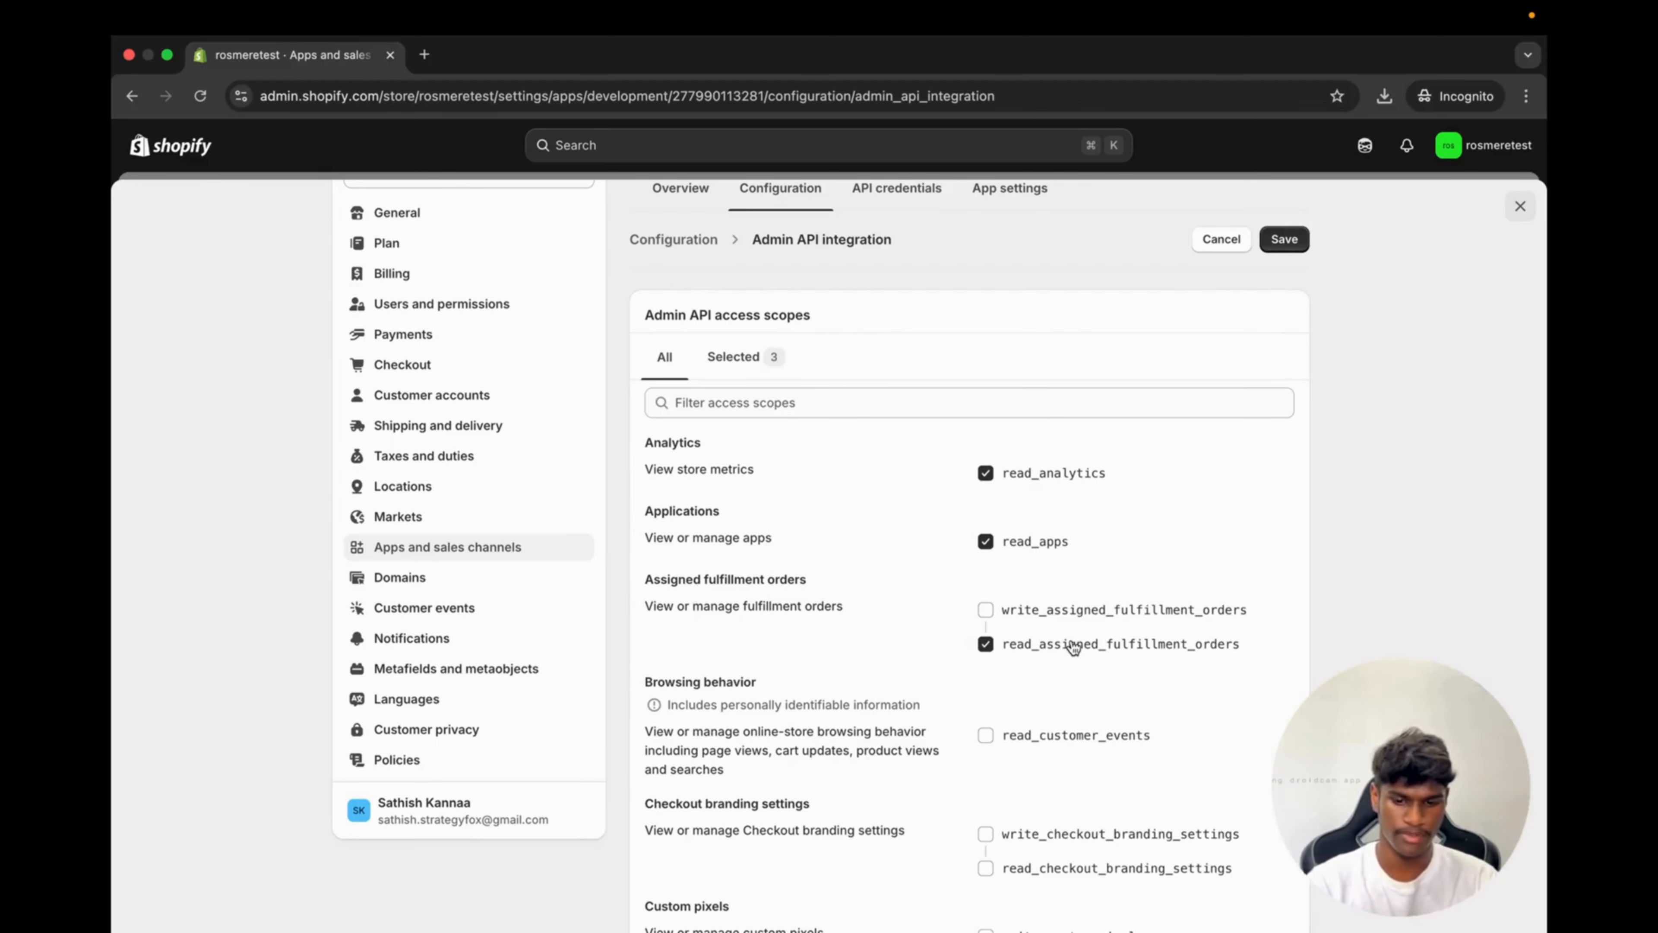
Add the read_products scope, save the four Admin API scopes and return to Configuration.
scroll(1073, 647, "down", 10)
scroll(1071, 640, "down", 15)
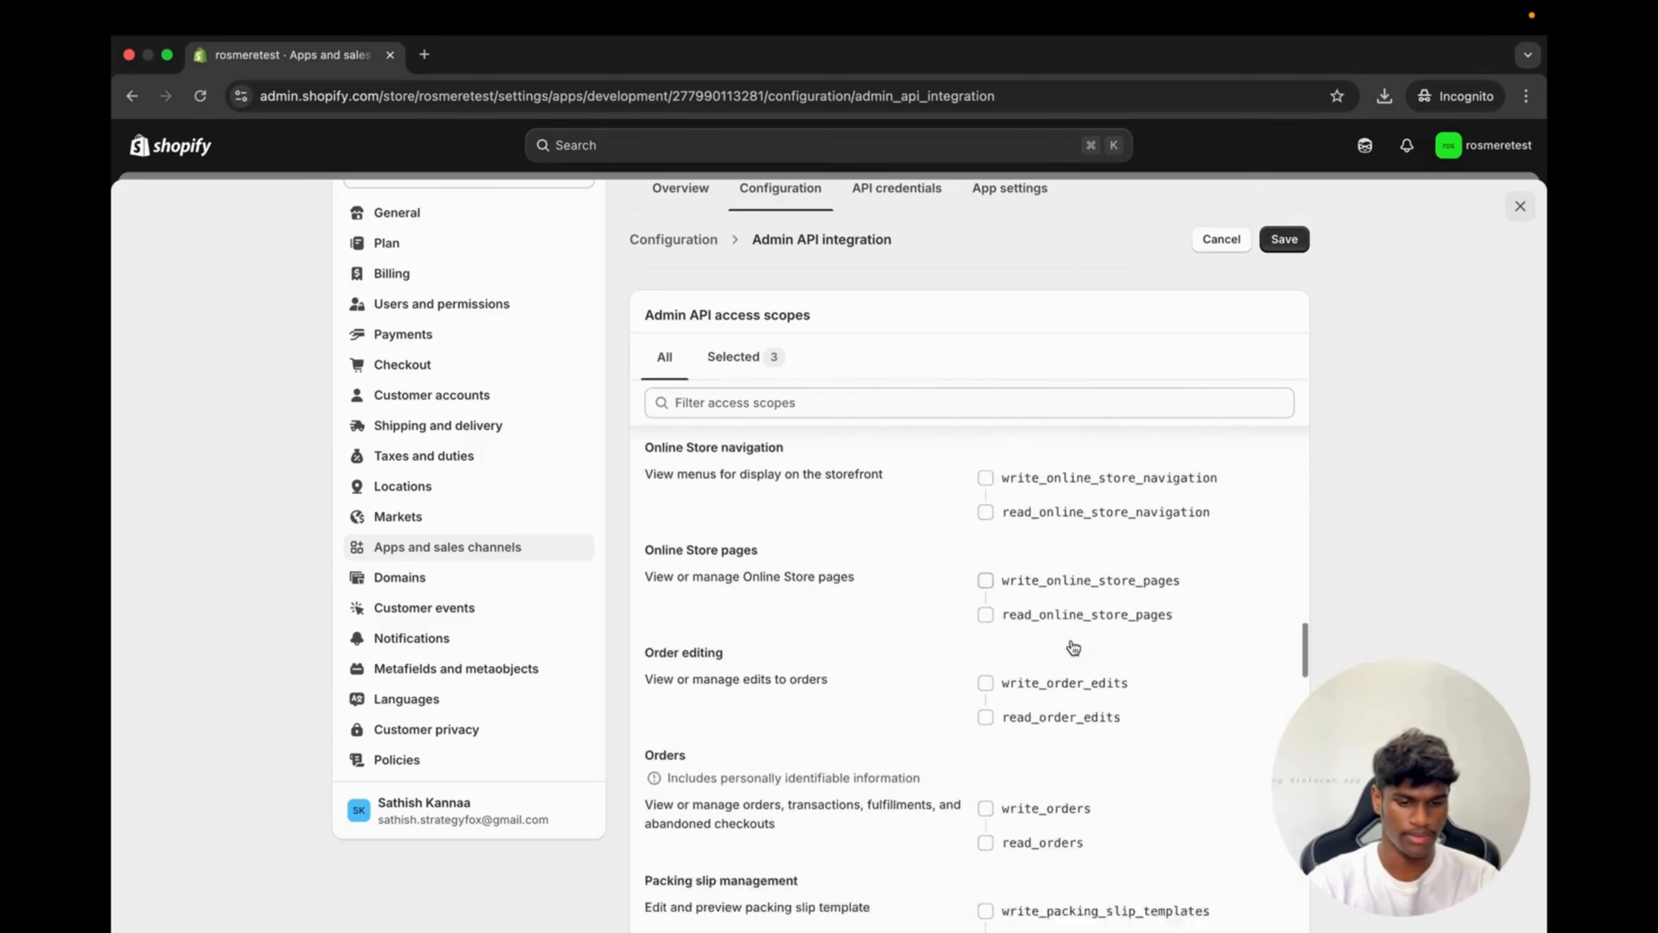
scroll(1072, 647, "down", 15)
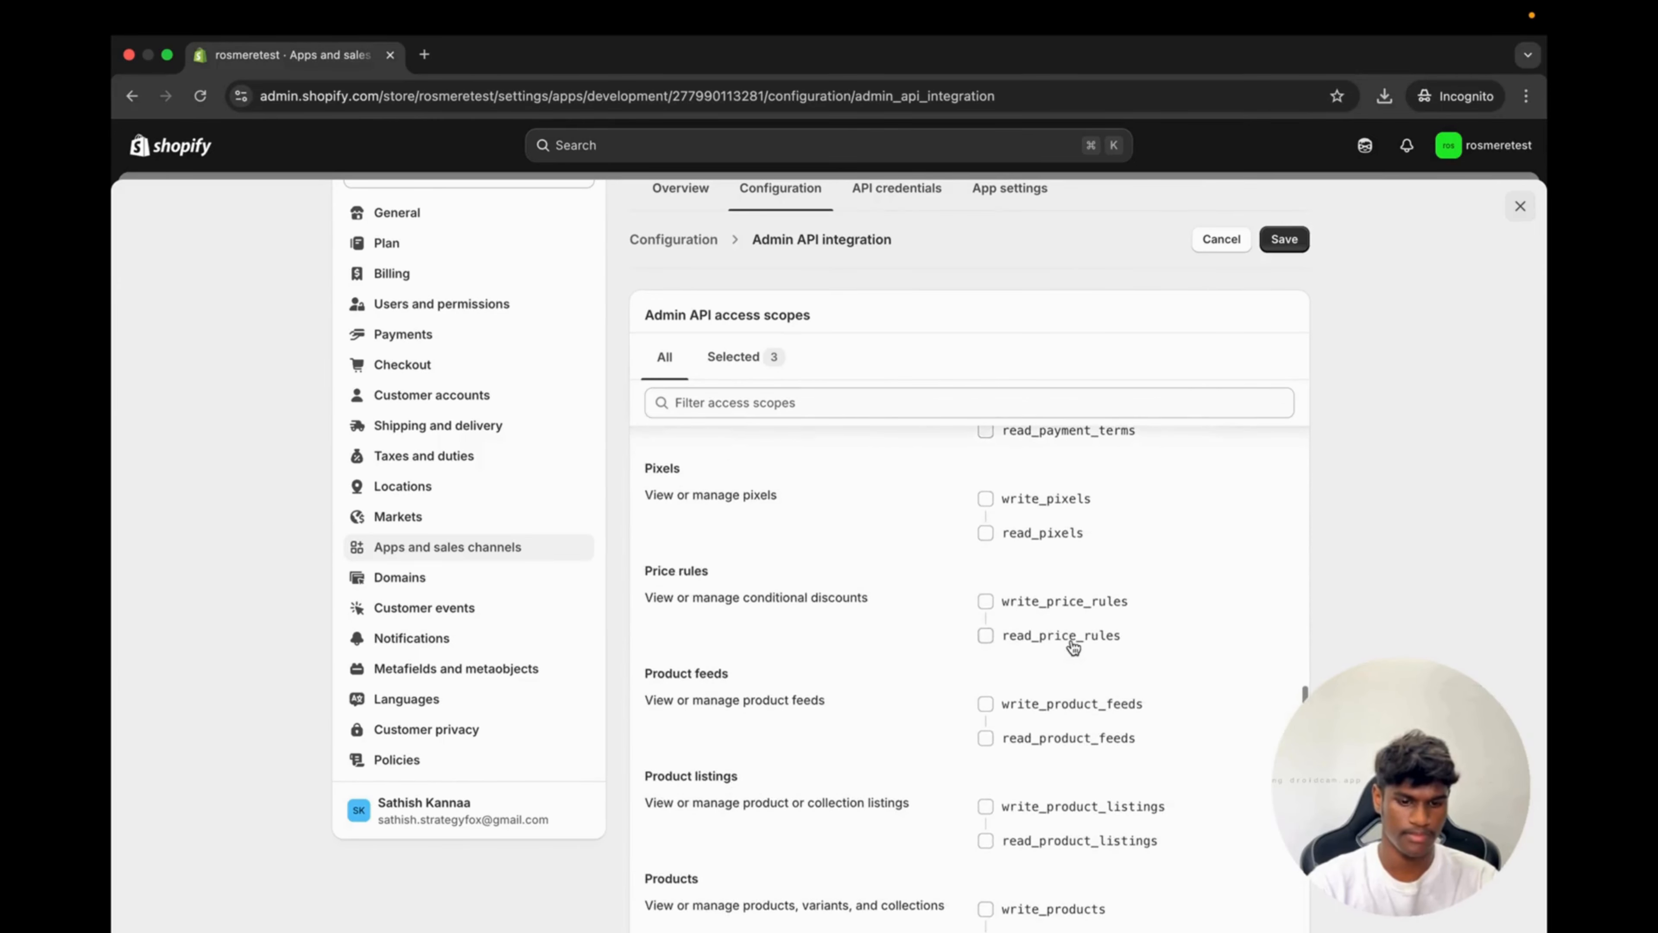
scroll(1073, 647, "down", 5)
left_click(1016, 698)
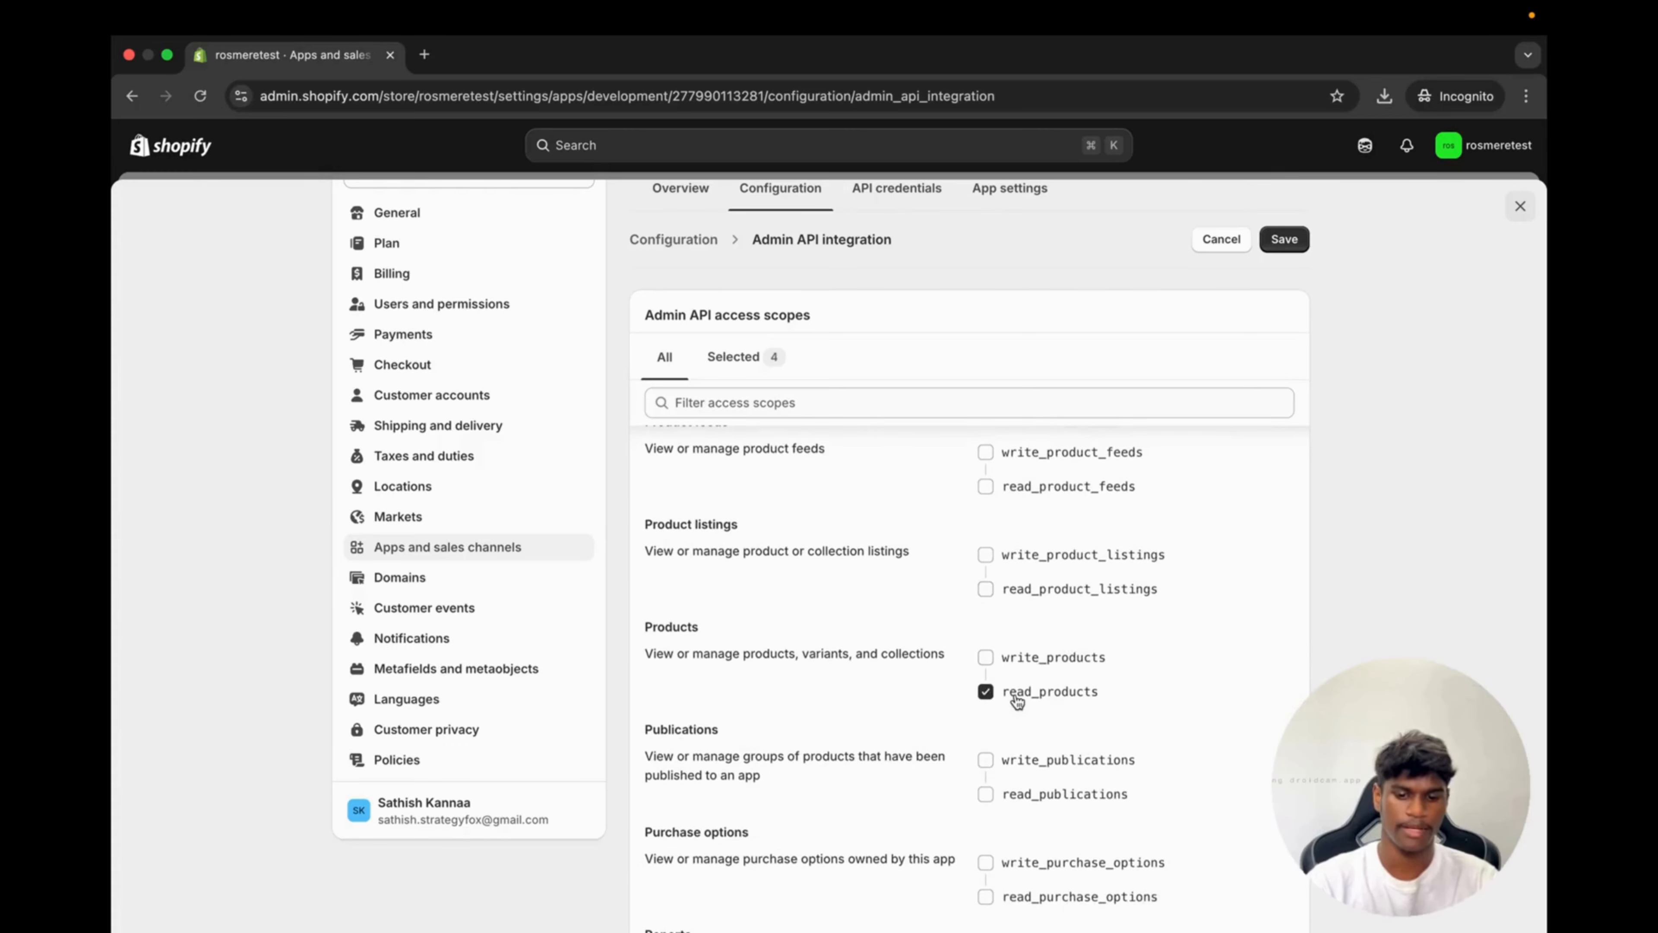
scroll(1016, 700, "up", 20)
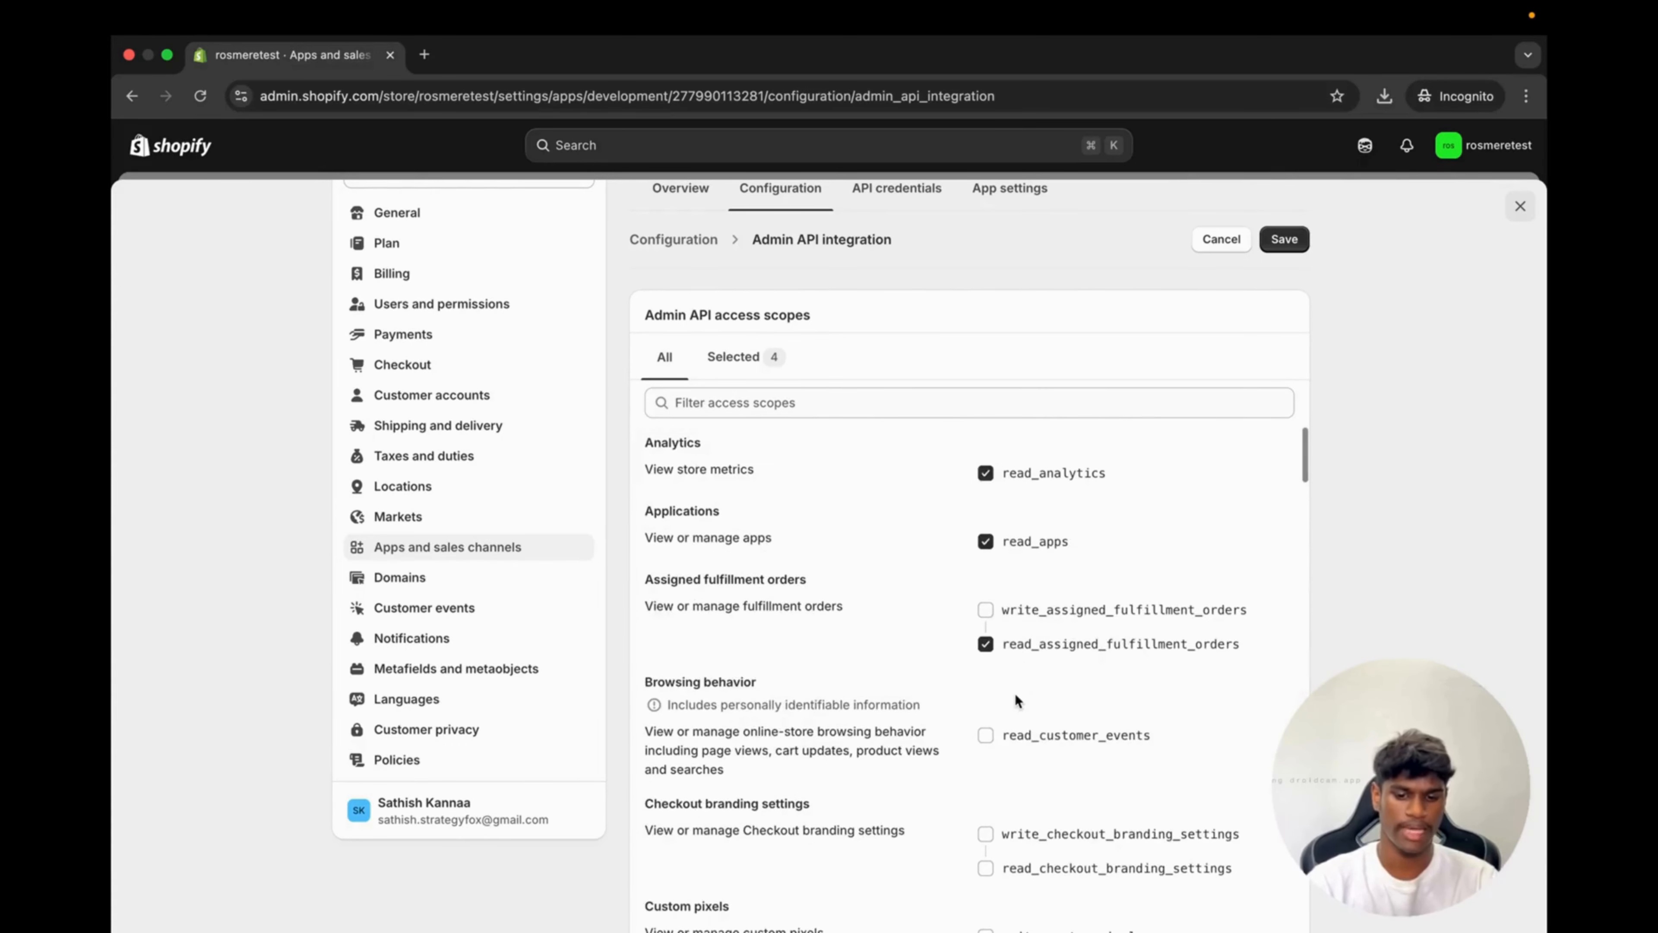
scroll(1015, 694, "up", 3)
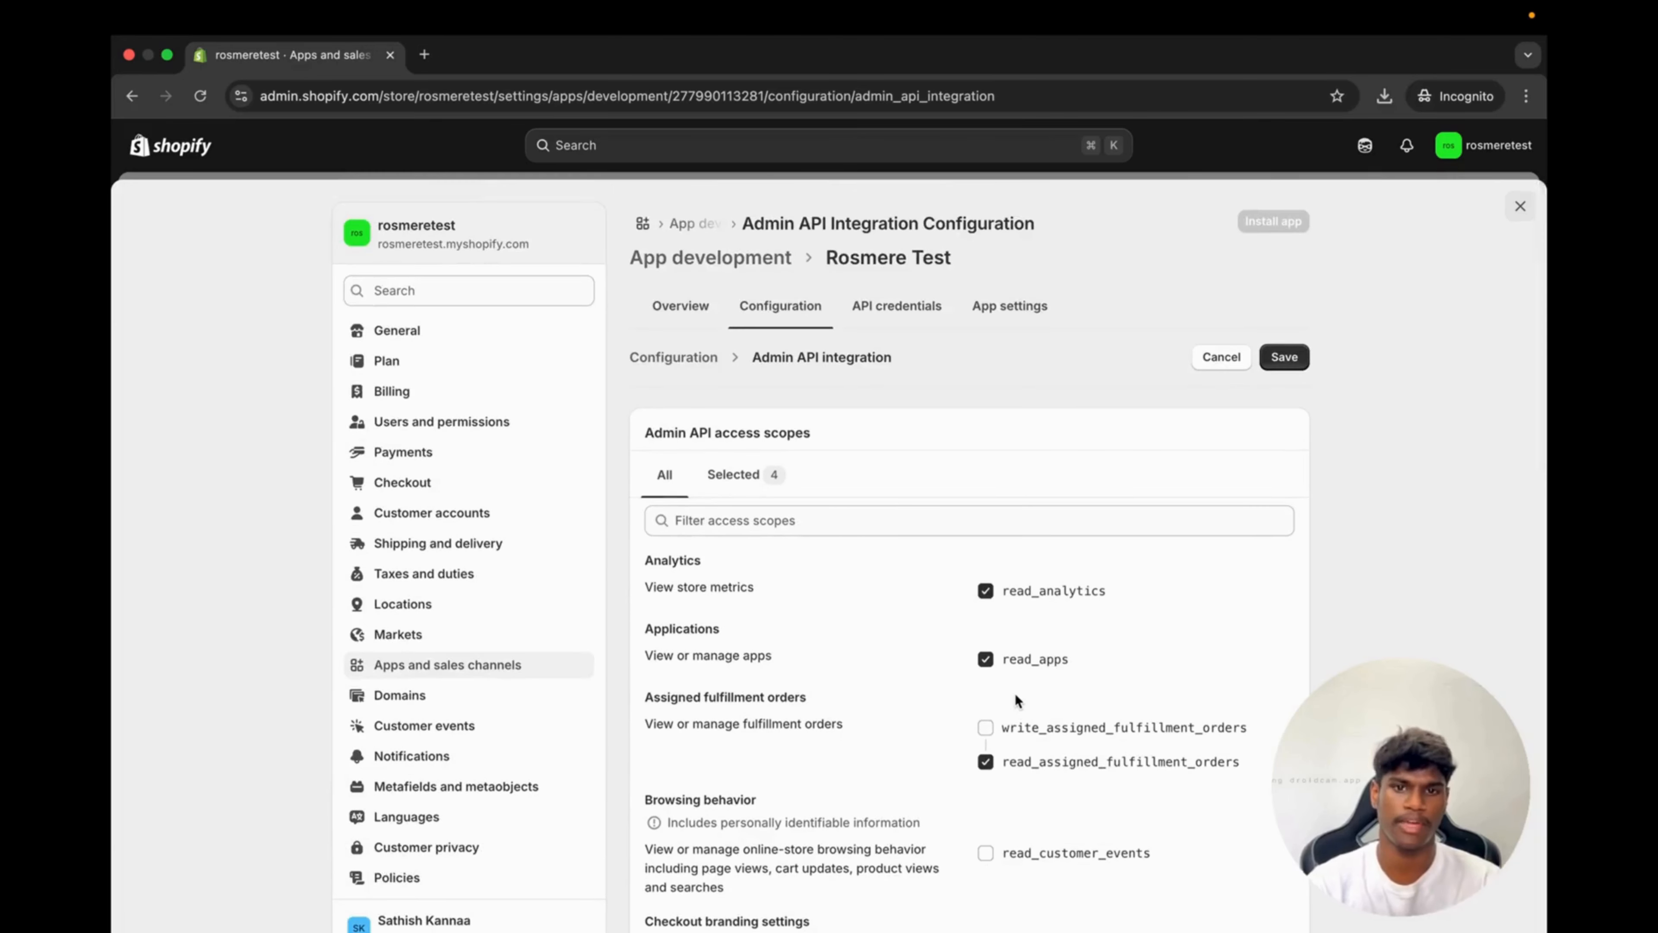
left_click(1291, 365)
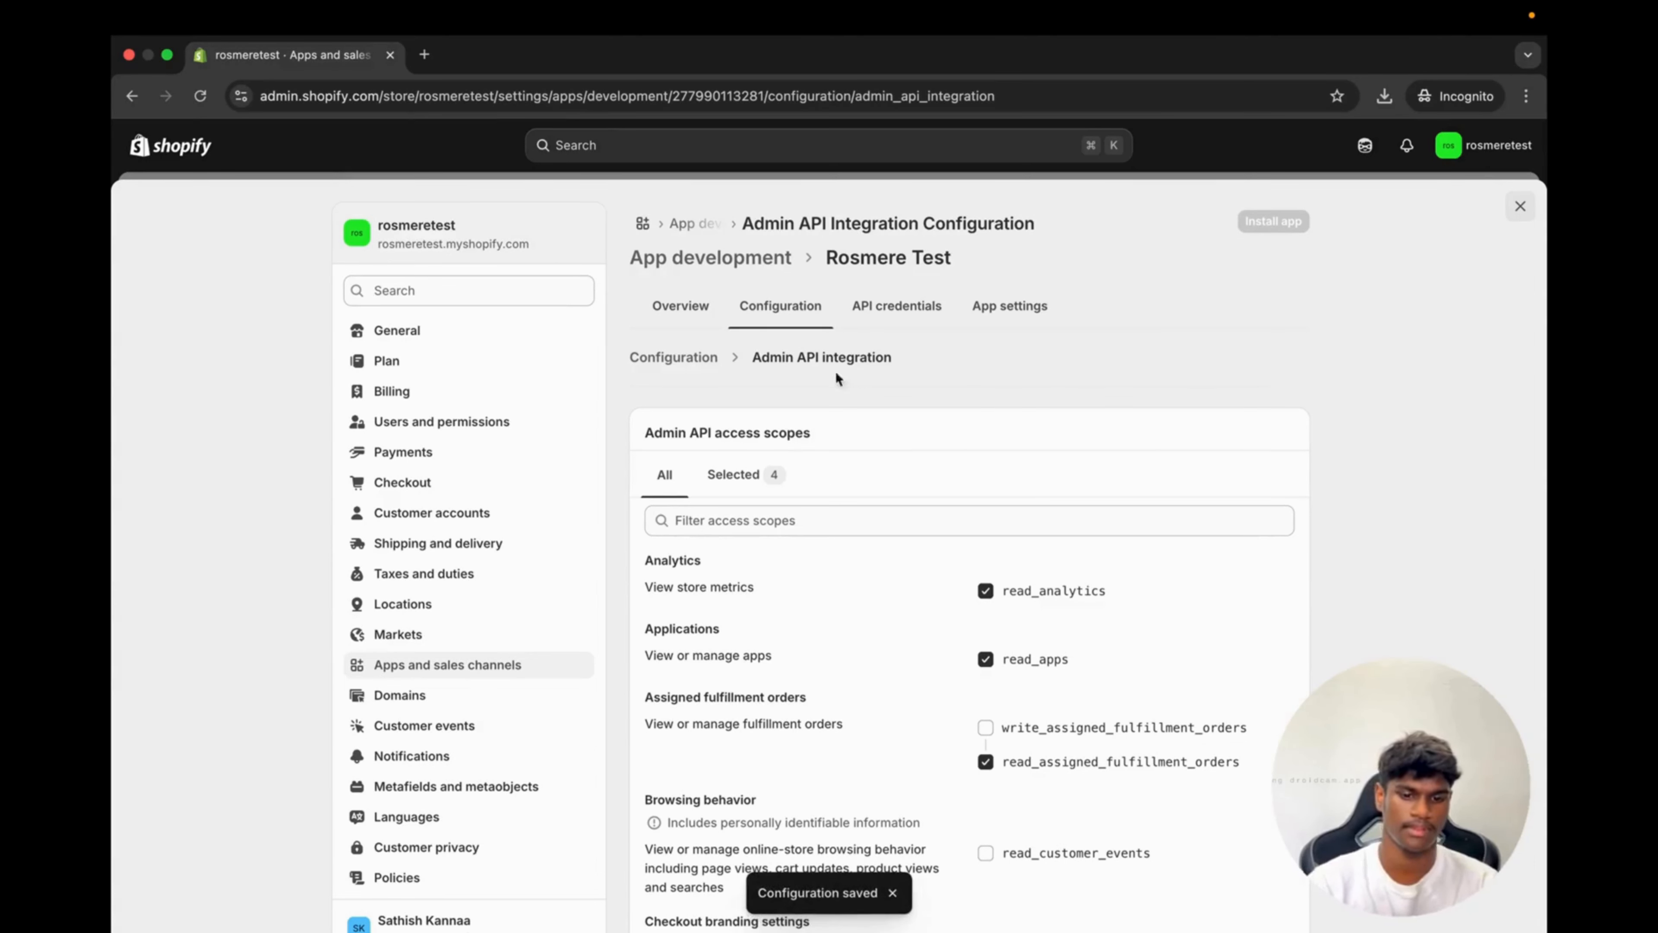
left_click(671, 356)
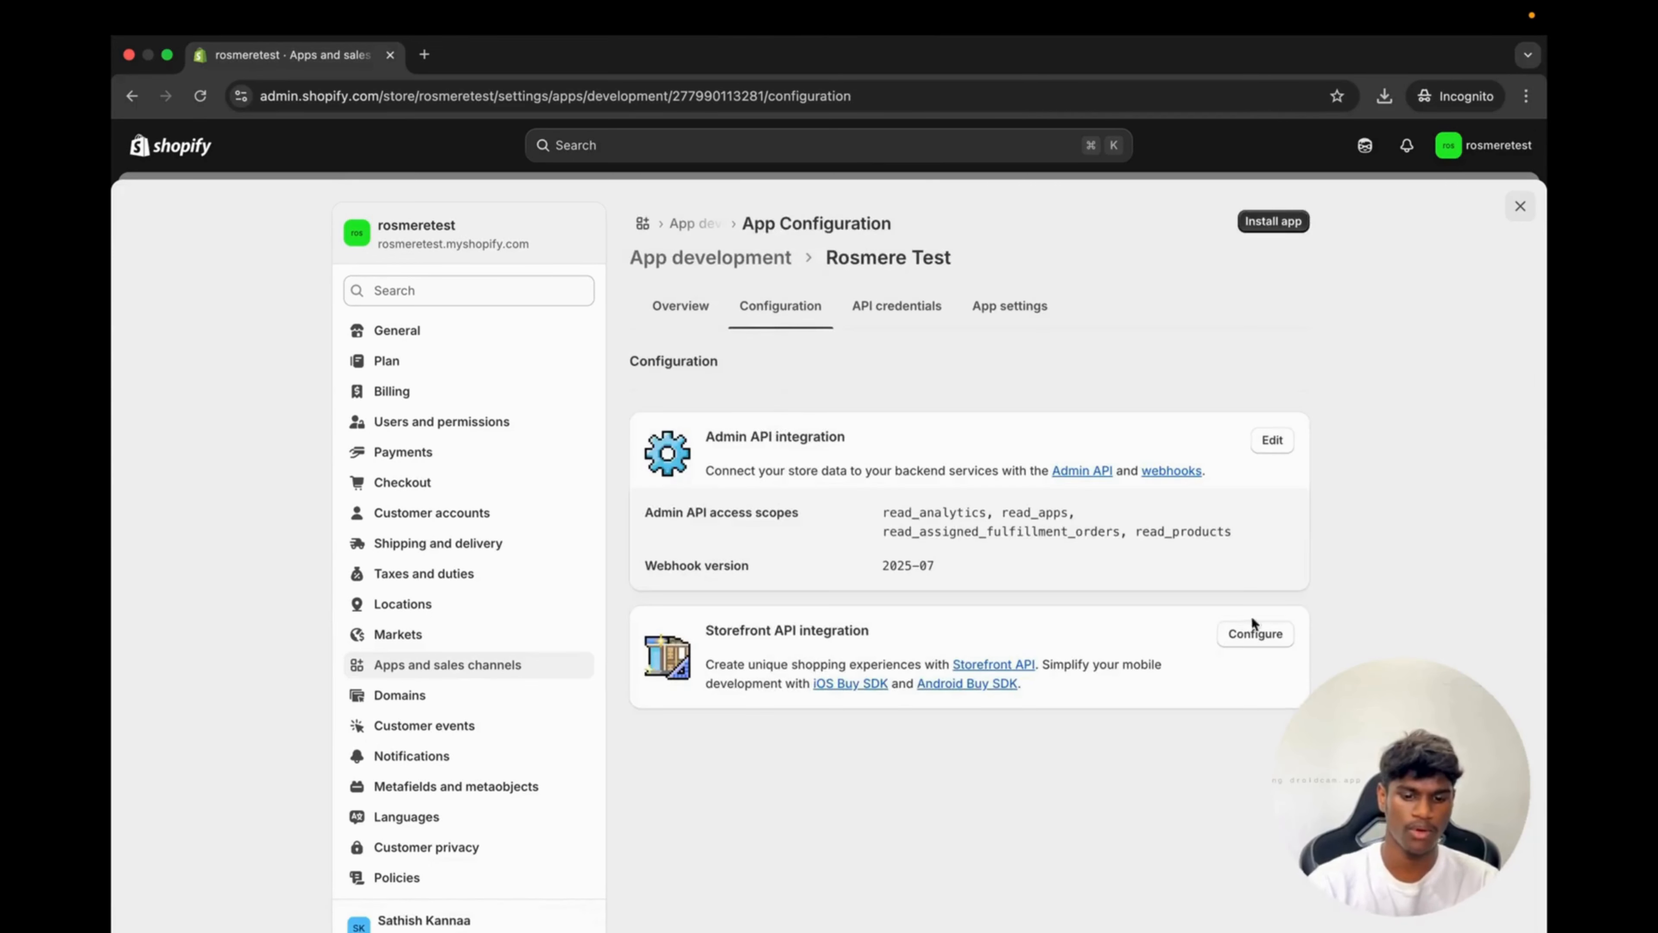
Enable the unauthenticated Storefront read scopes for checkouts, content, customers and customer tags.
left_click(1254, 635)
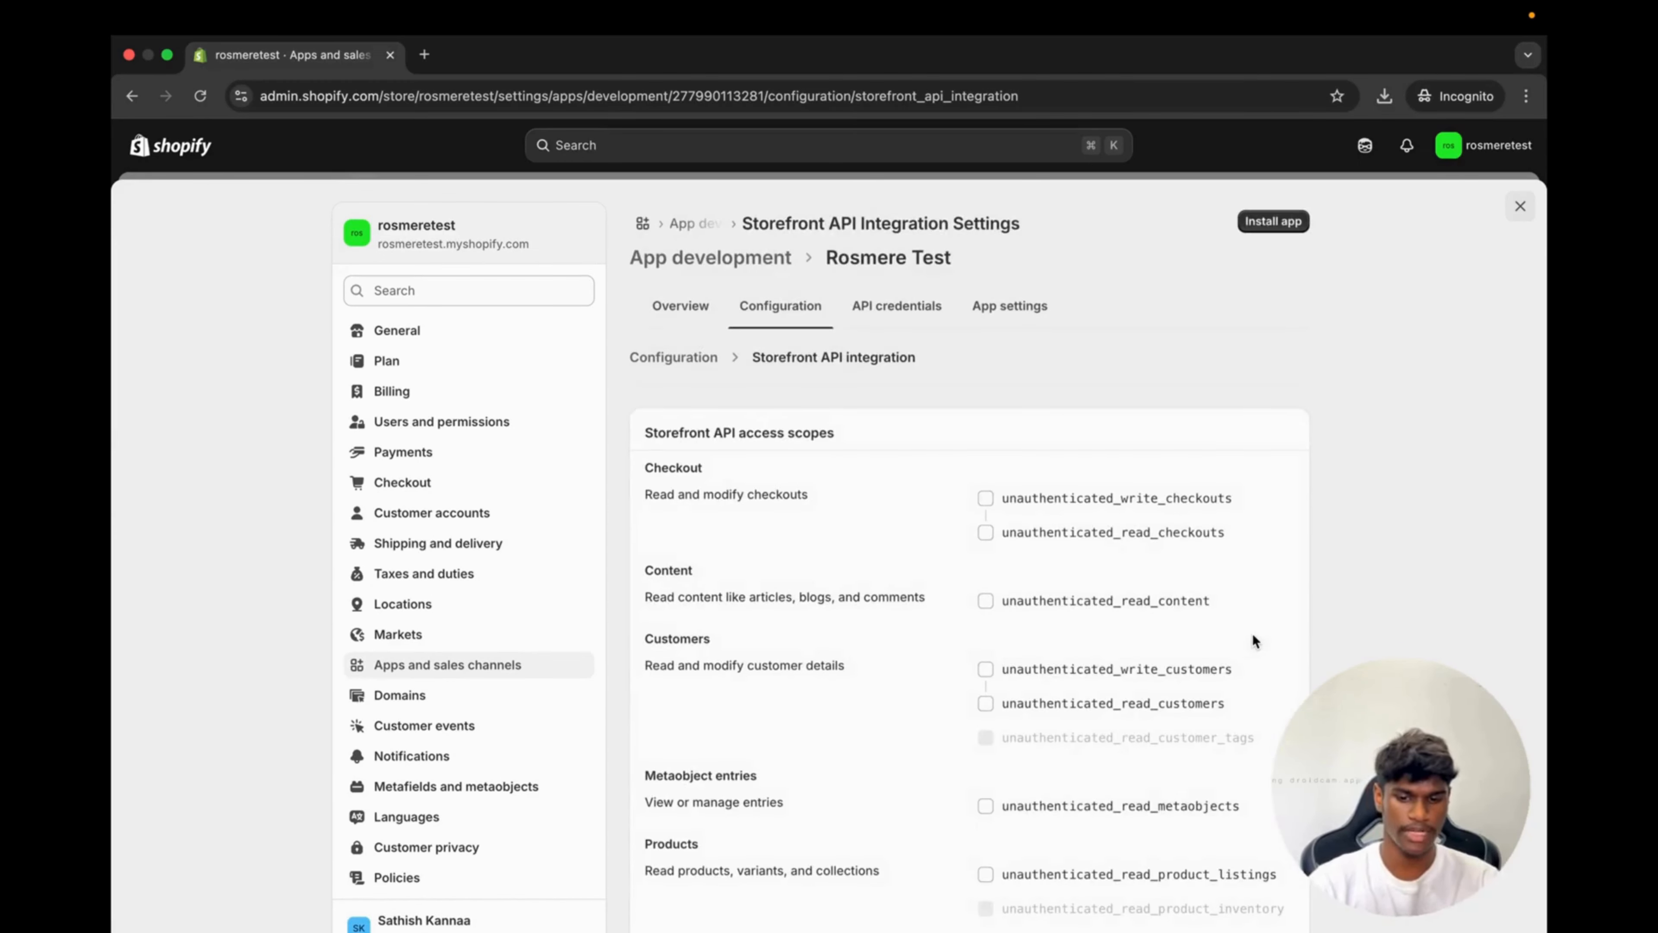
left_click(1135, 543)
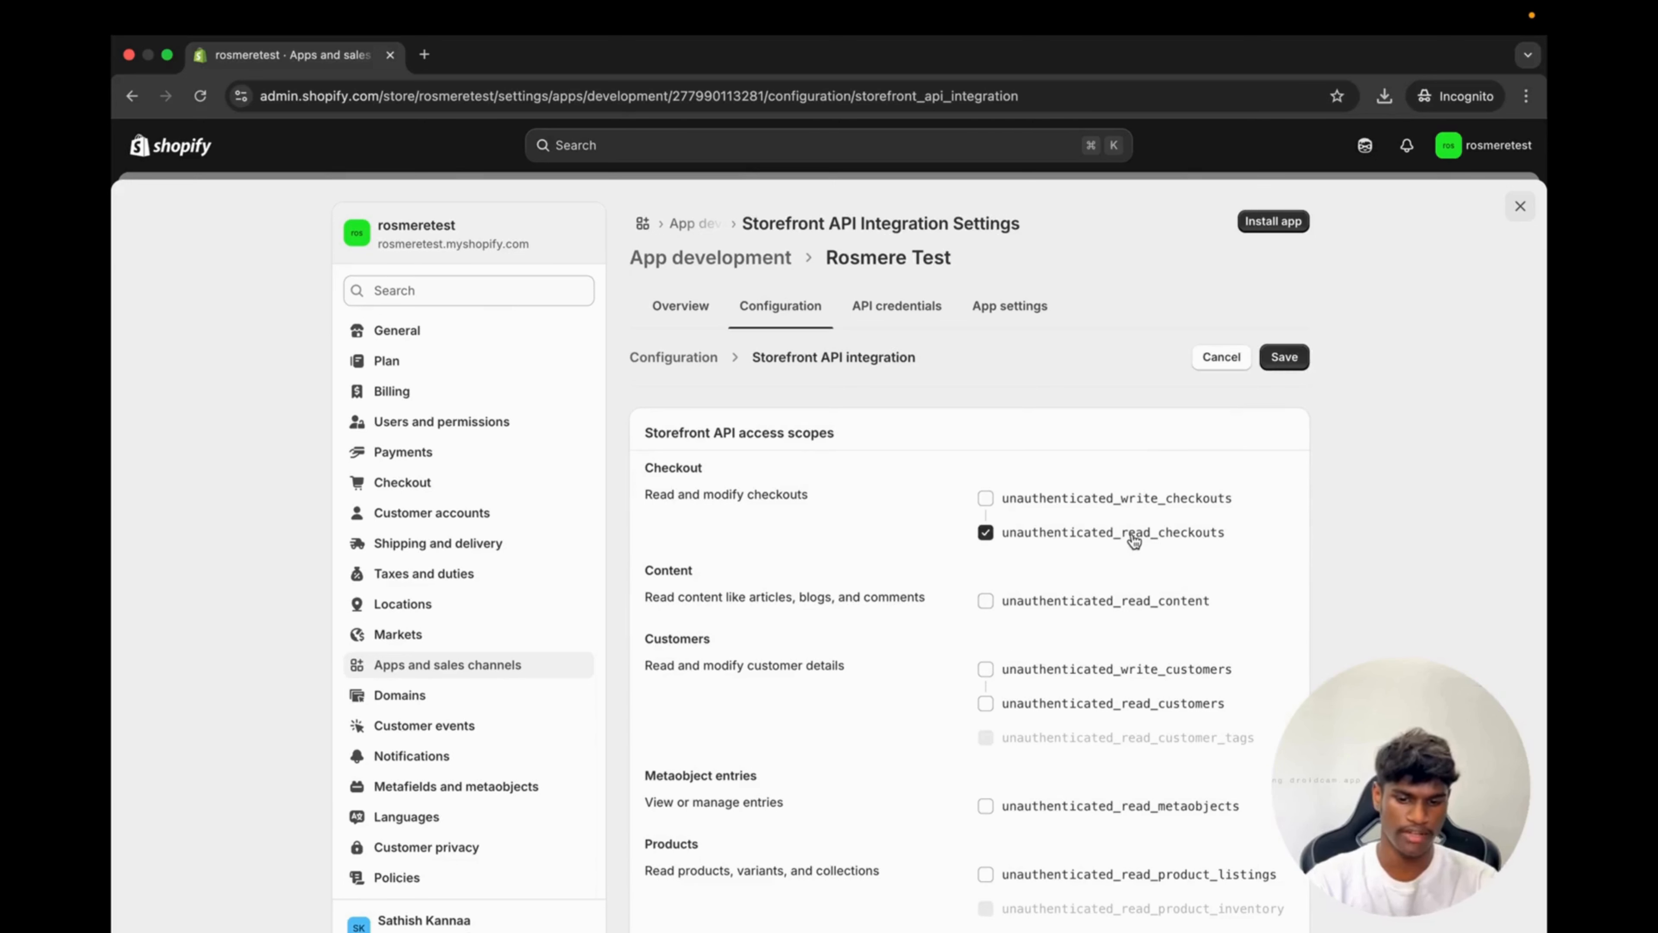
left_click(1095, 609)
scroll(1094, 617, "down", 1)
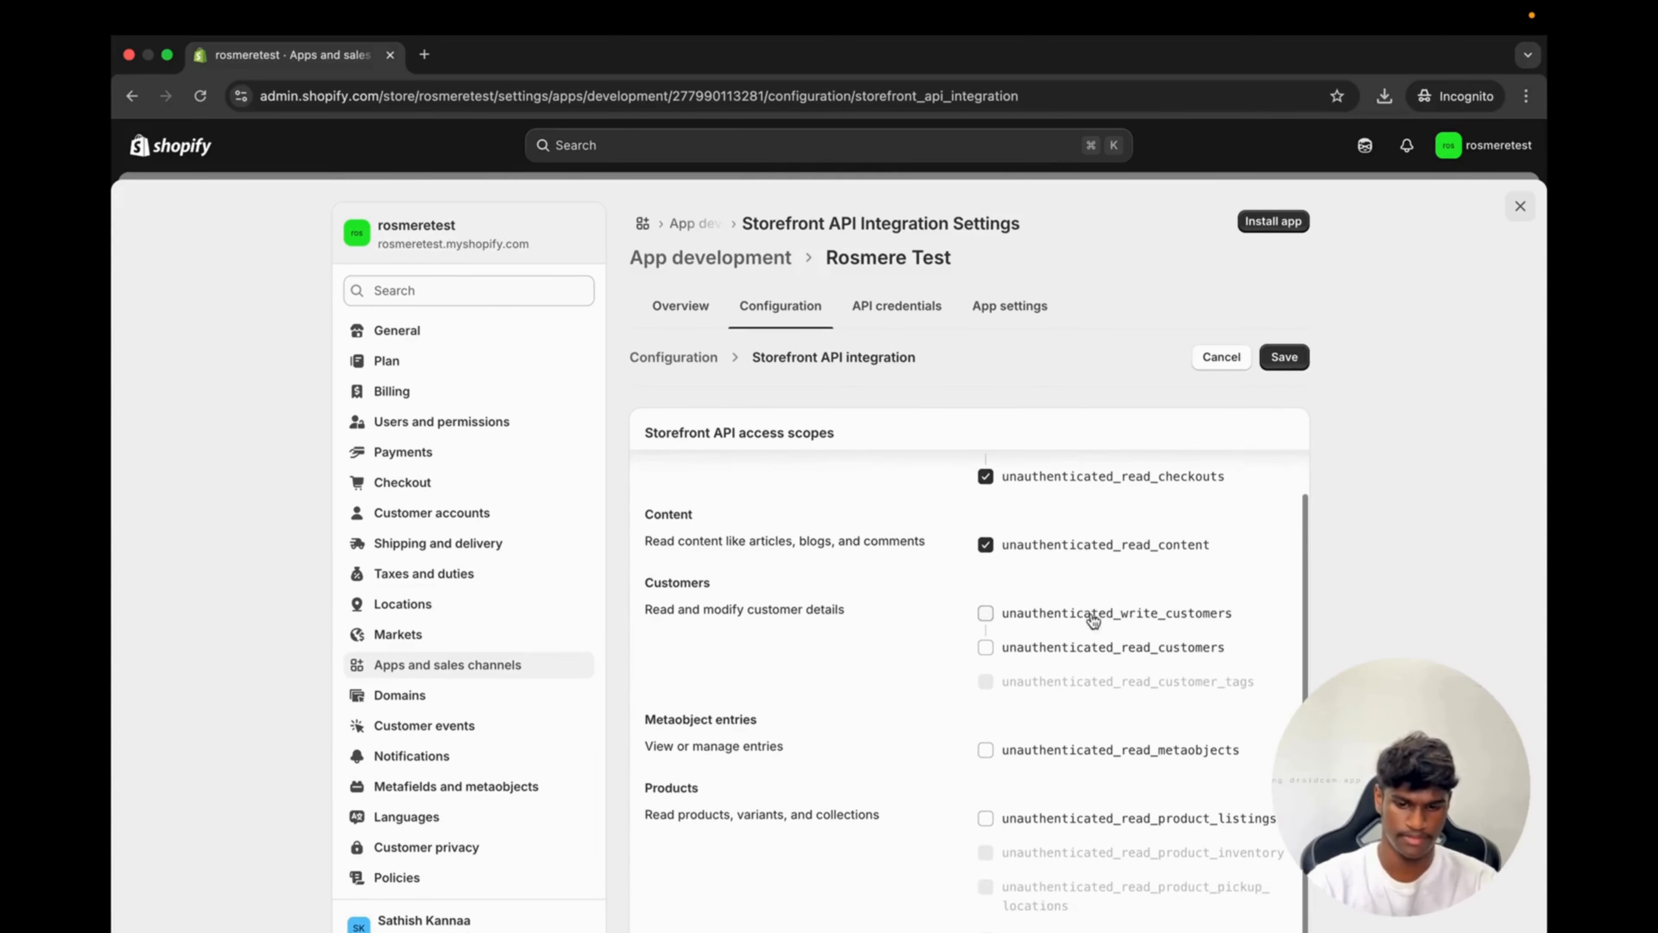
left_click(1096, 648)
left_click(1087, 683)
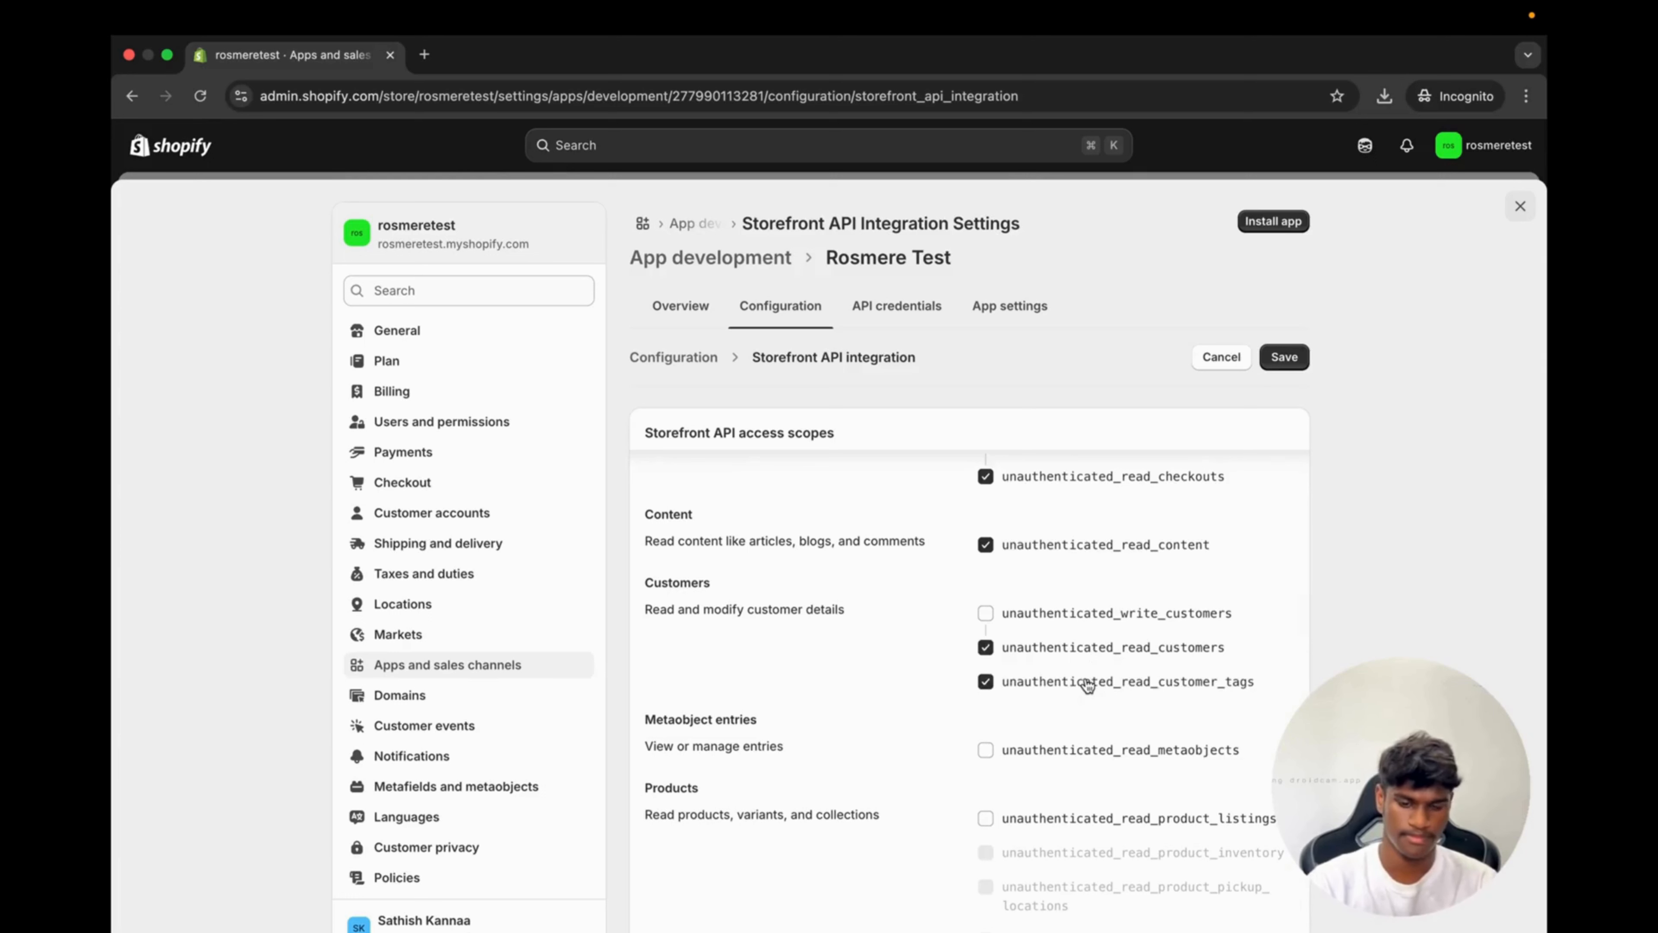
Enable the product listings, inventory, pickup locations and product tags scopes, then save.
scroll(1087, 685, "down", 3)
left_click(1074, 645)
left_click(1044, 682)
left_click(1043, 717)
left_click(1043, 763)
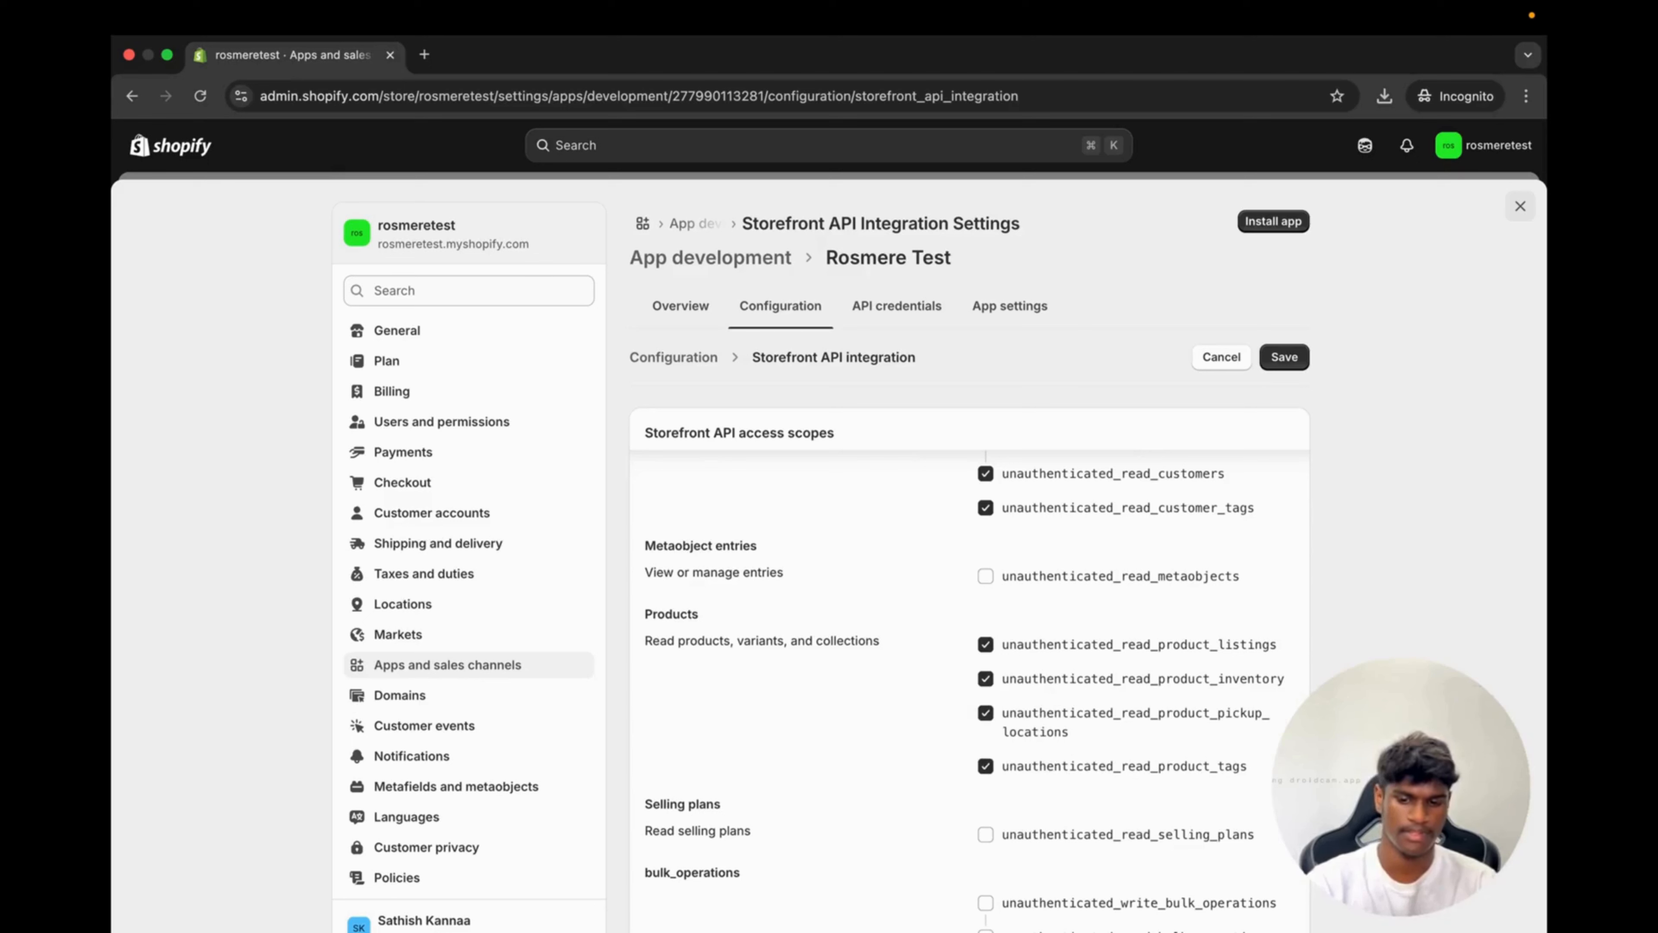
scroll(1242, 742, "up", 4)
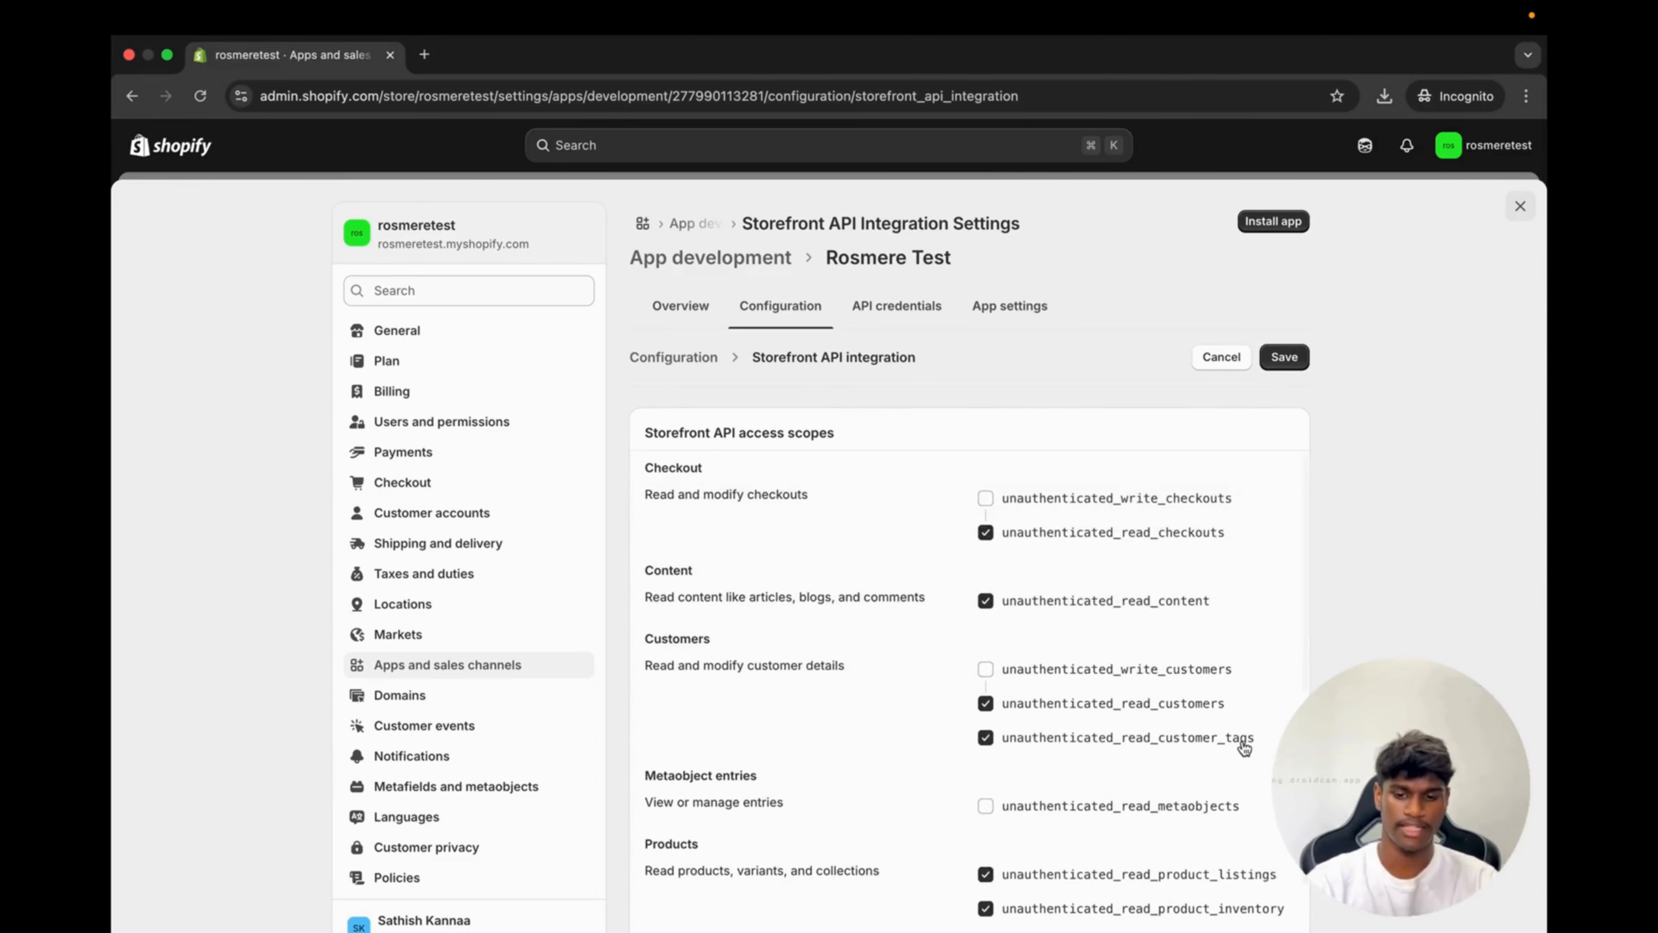
left_click(1283, 356)
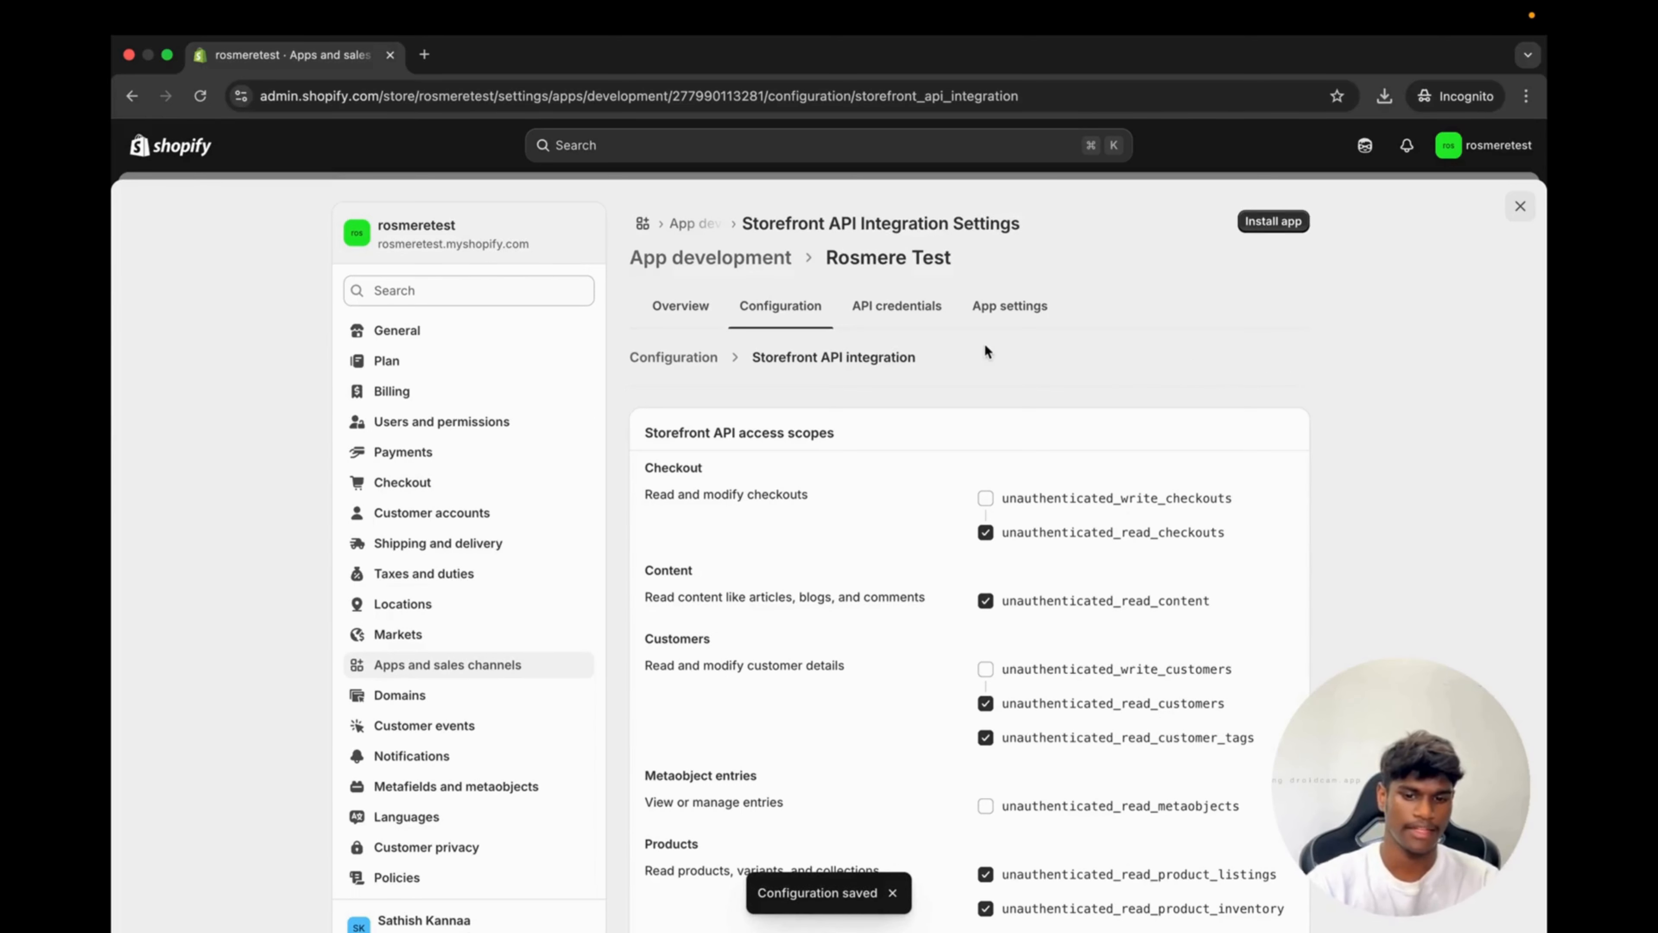
left_click(920, 304)
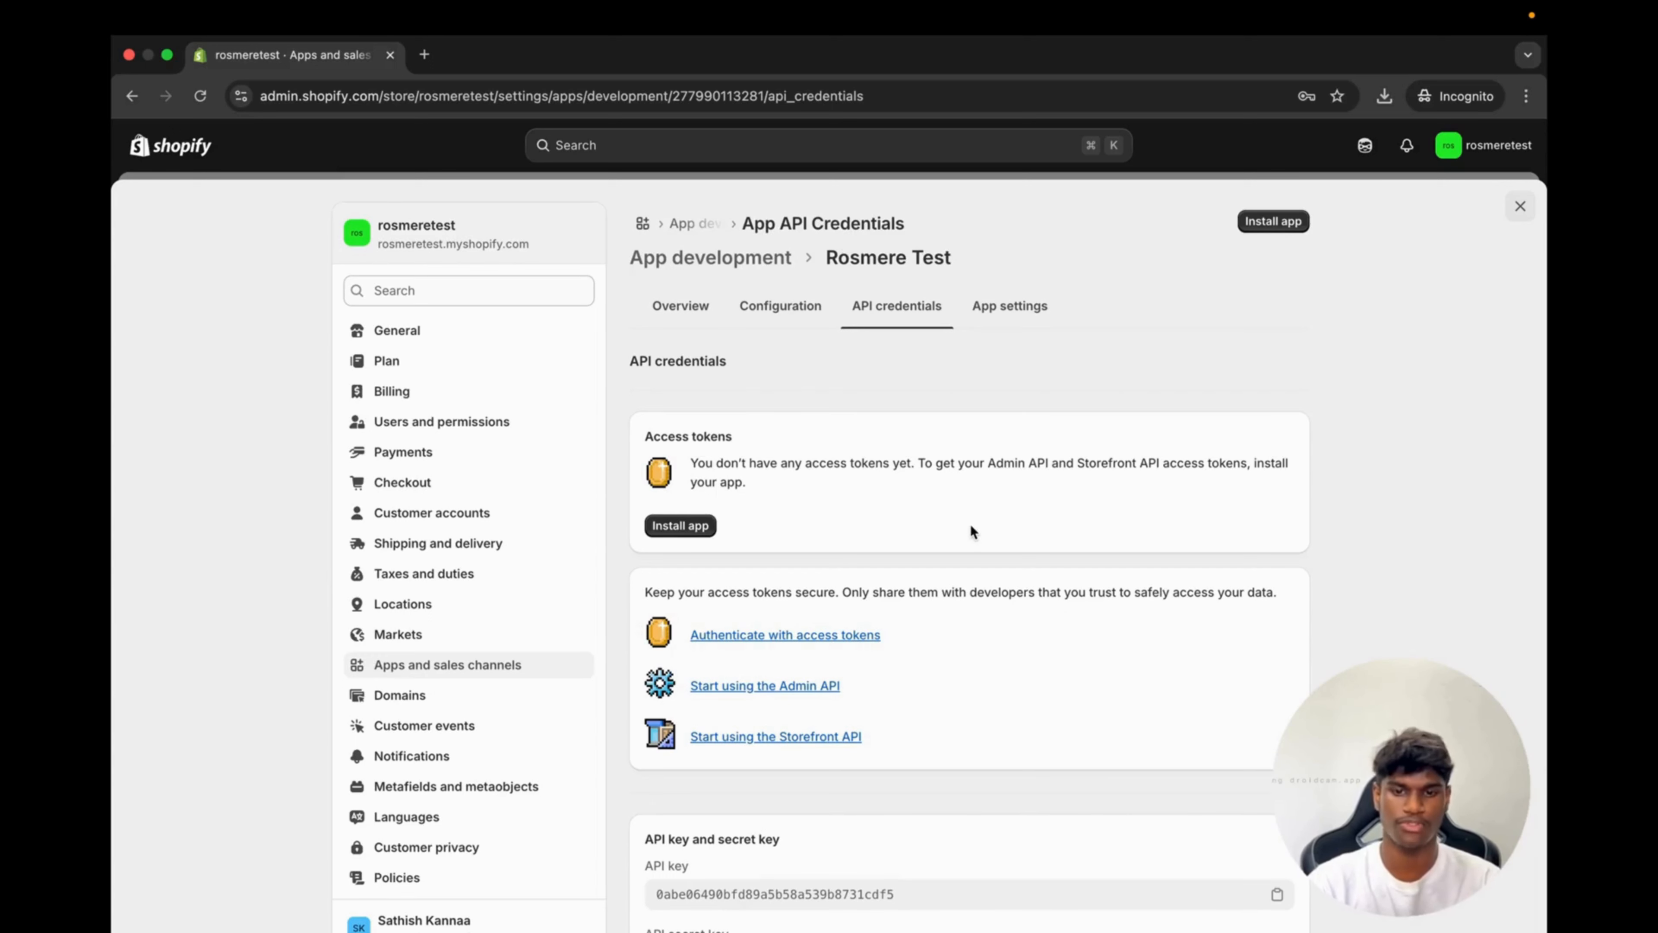
Install the Rosmere Test app and copy its Admin API access token into Shackit.
left_click(685, 526)
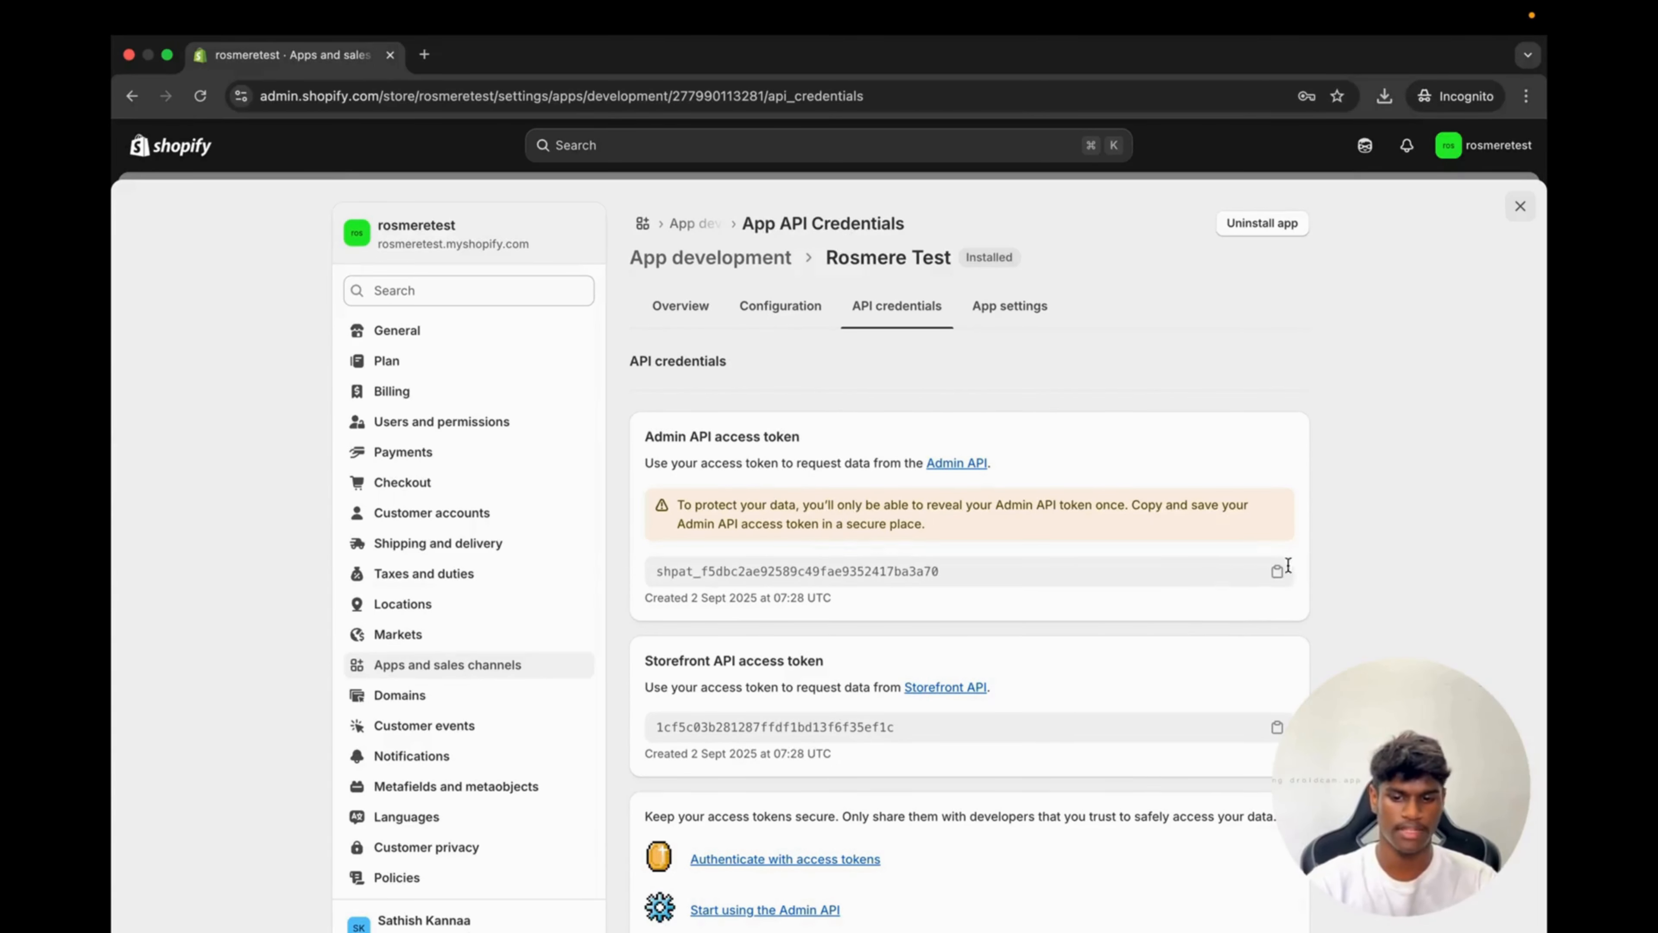
left_click(1277, 572)
key("ctrl+Left")
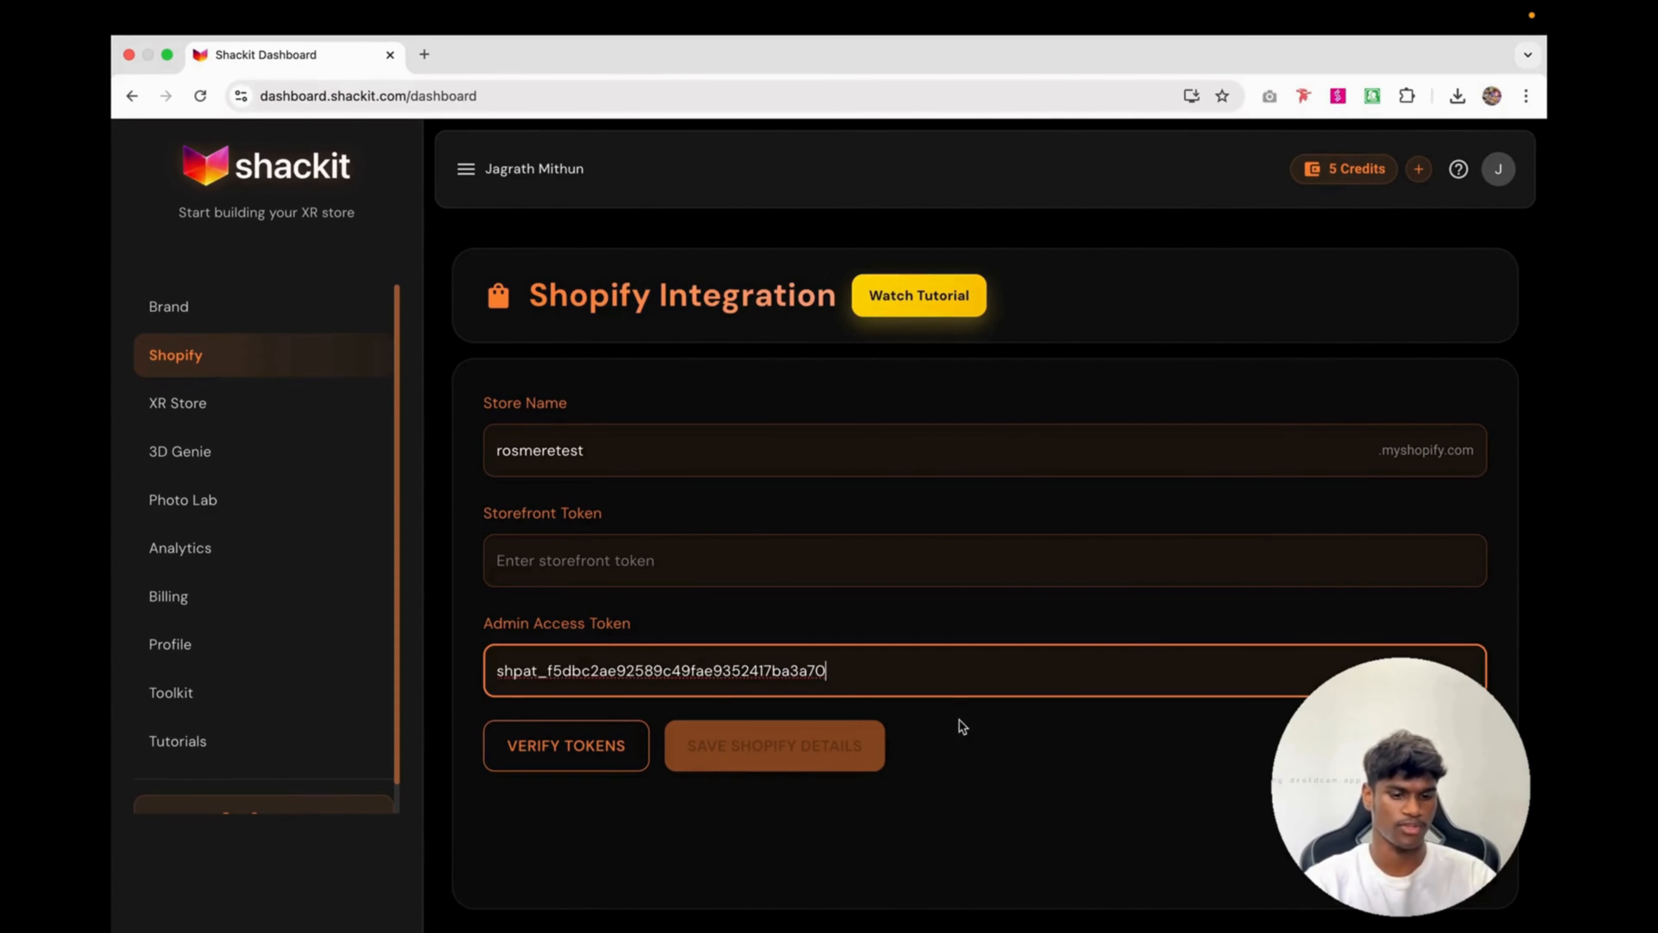
Paste the Storefront API token into Shackit's Storefront Token field, verify both tokens and save.
key("ctrl+Right")
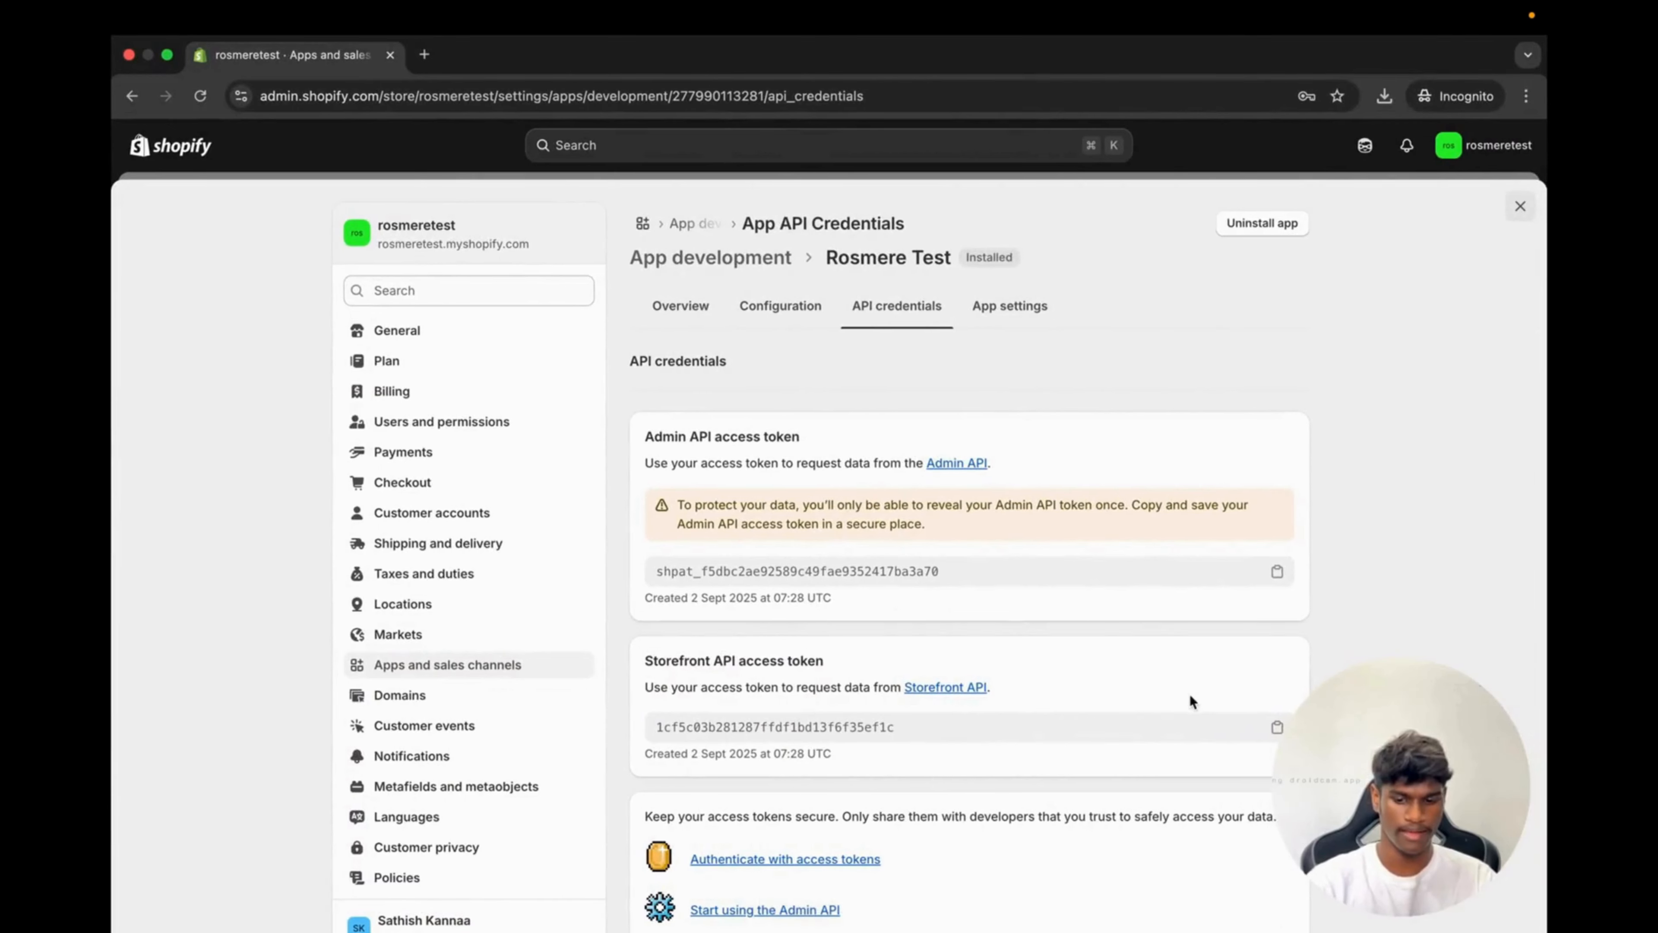
left_click(1274, 728)
key("ctrl+Left")
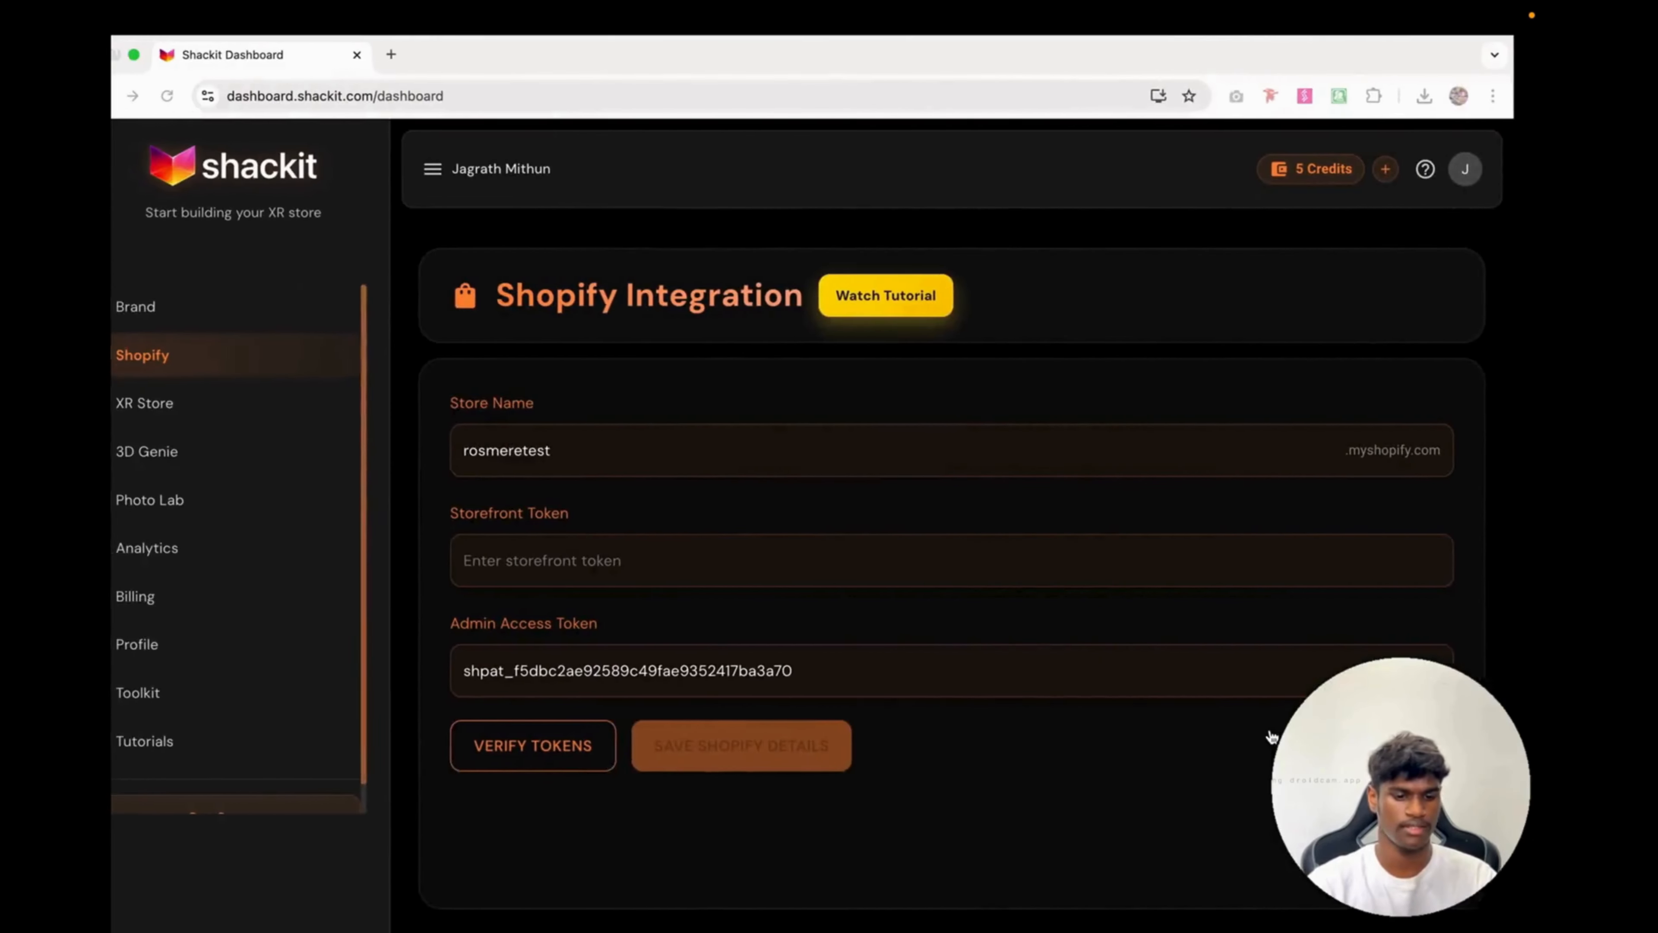
left_click(836, 560)
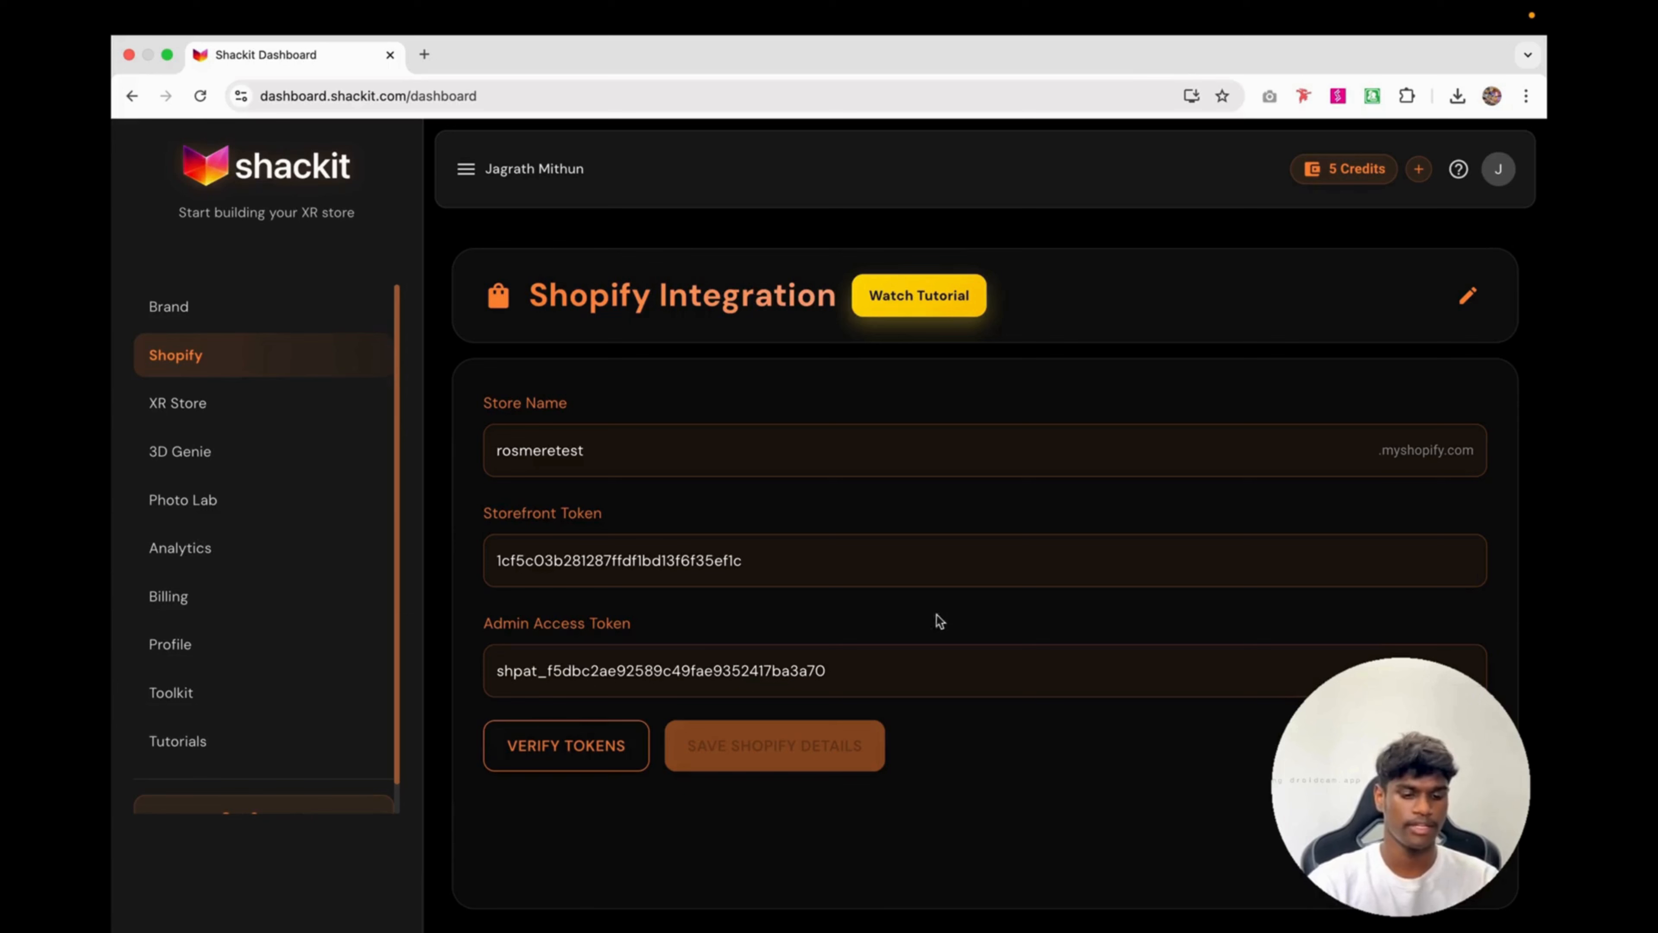
left_click(607, 731)
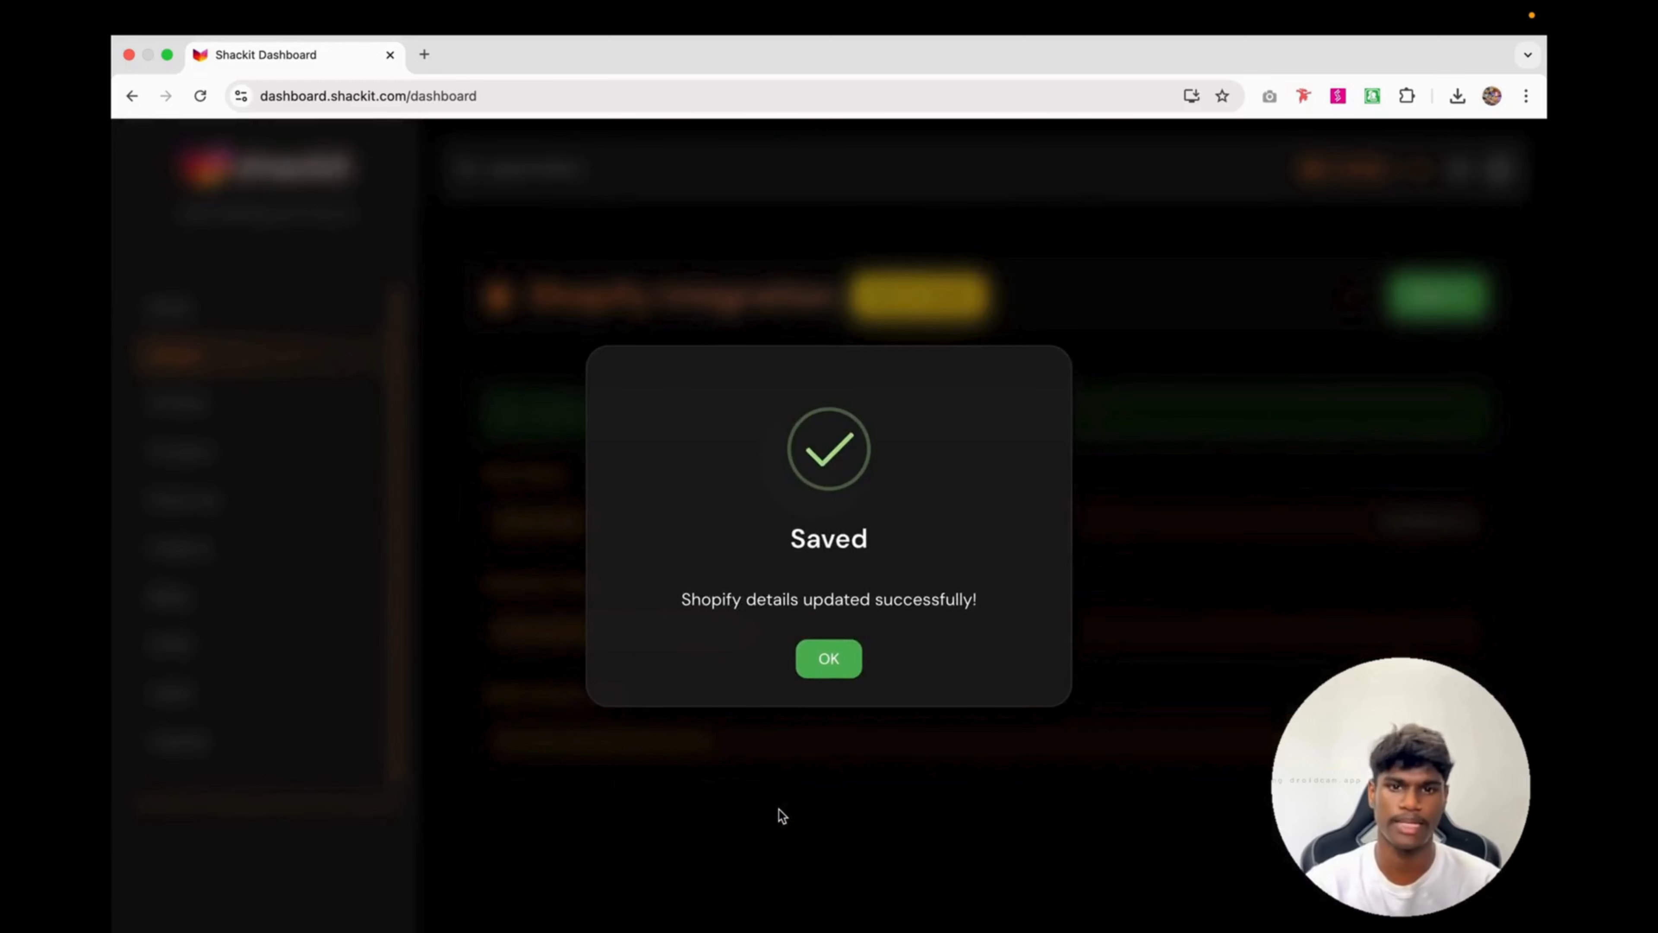
left_click(856, 658)
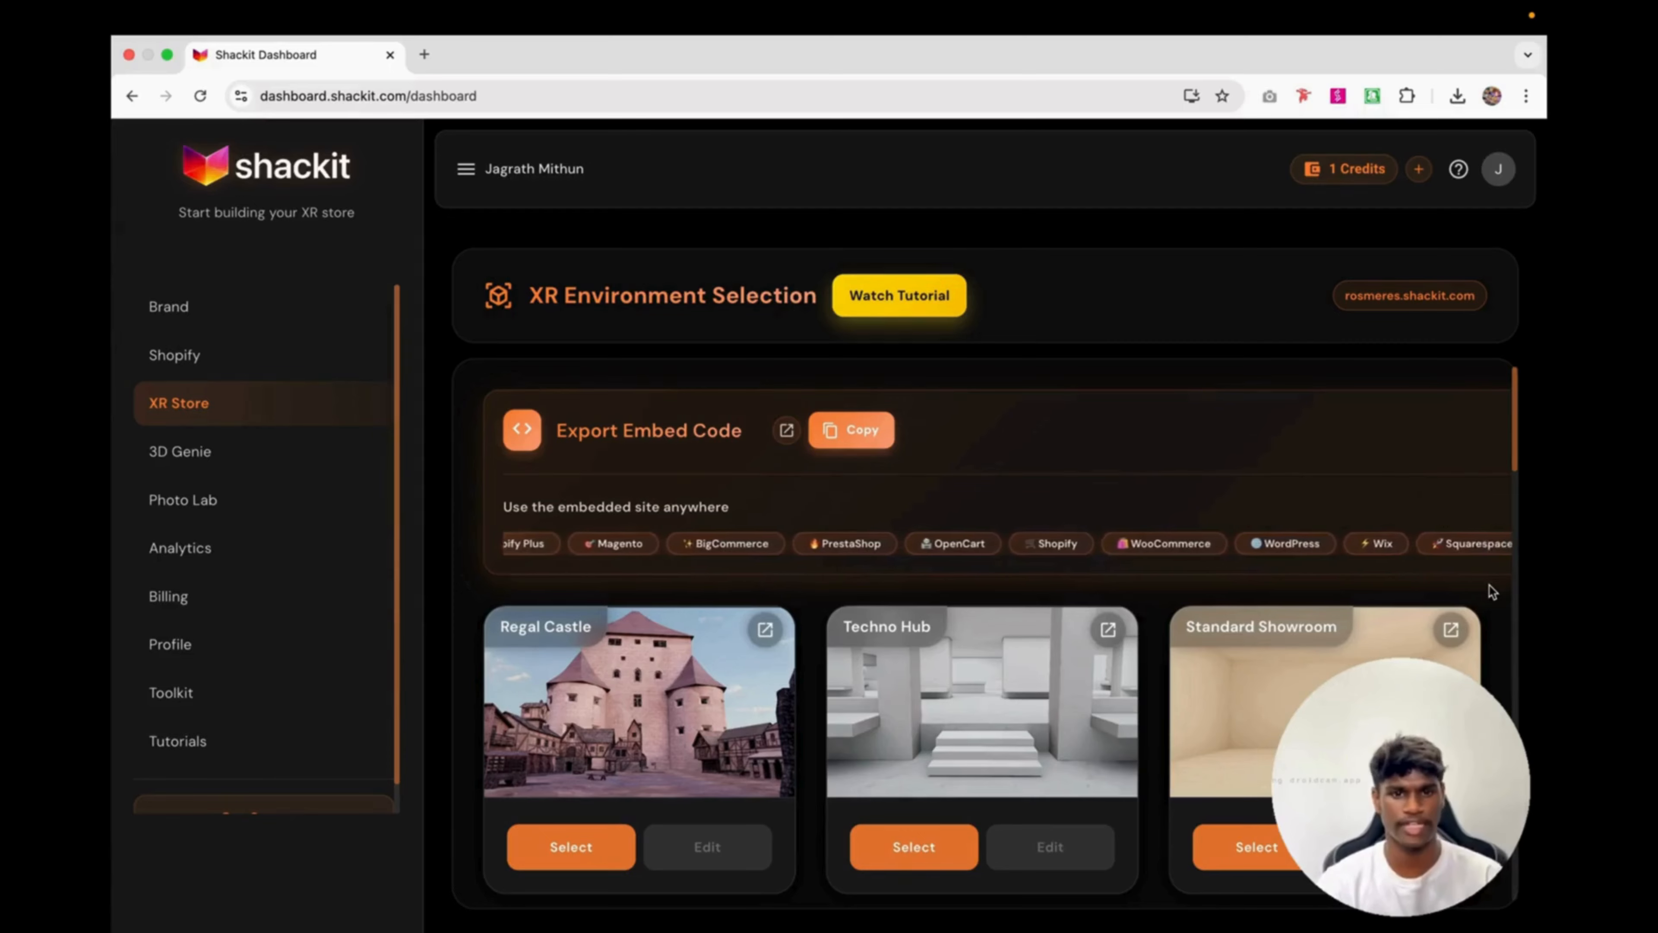
Scroll the XR environment grid down to Varsity Vault, Glow Bar and Luxe Cradle.
scroll(1491, 591, "down", 12)
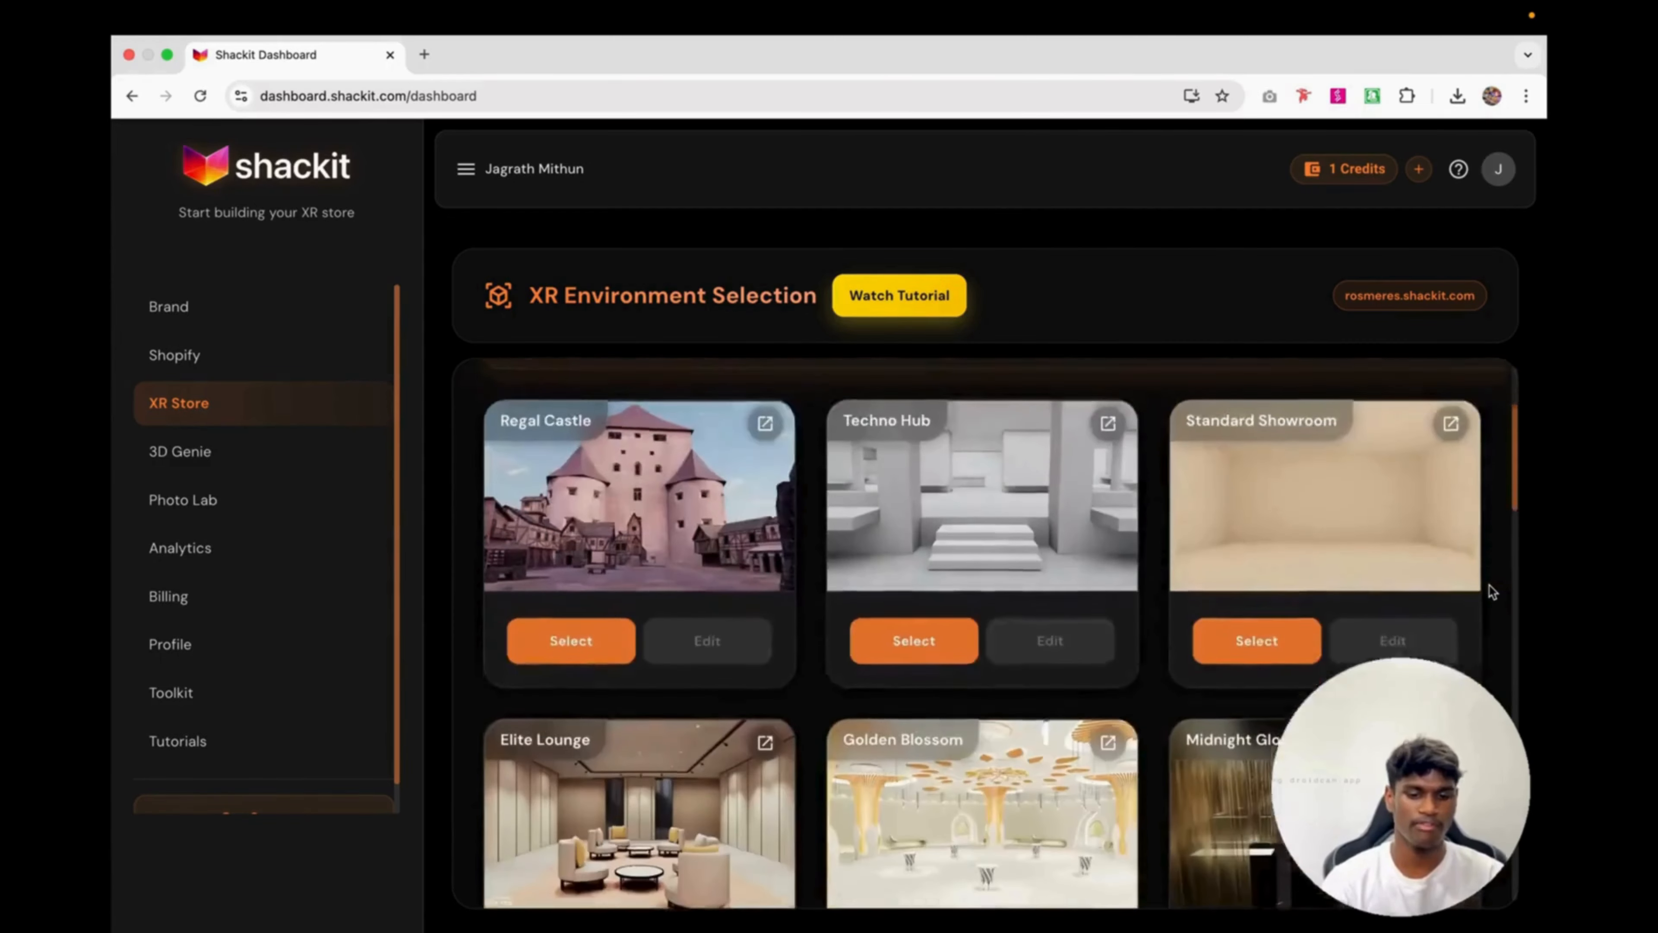
scroll(1491, 591, "down", 2)
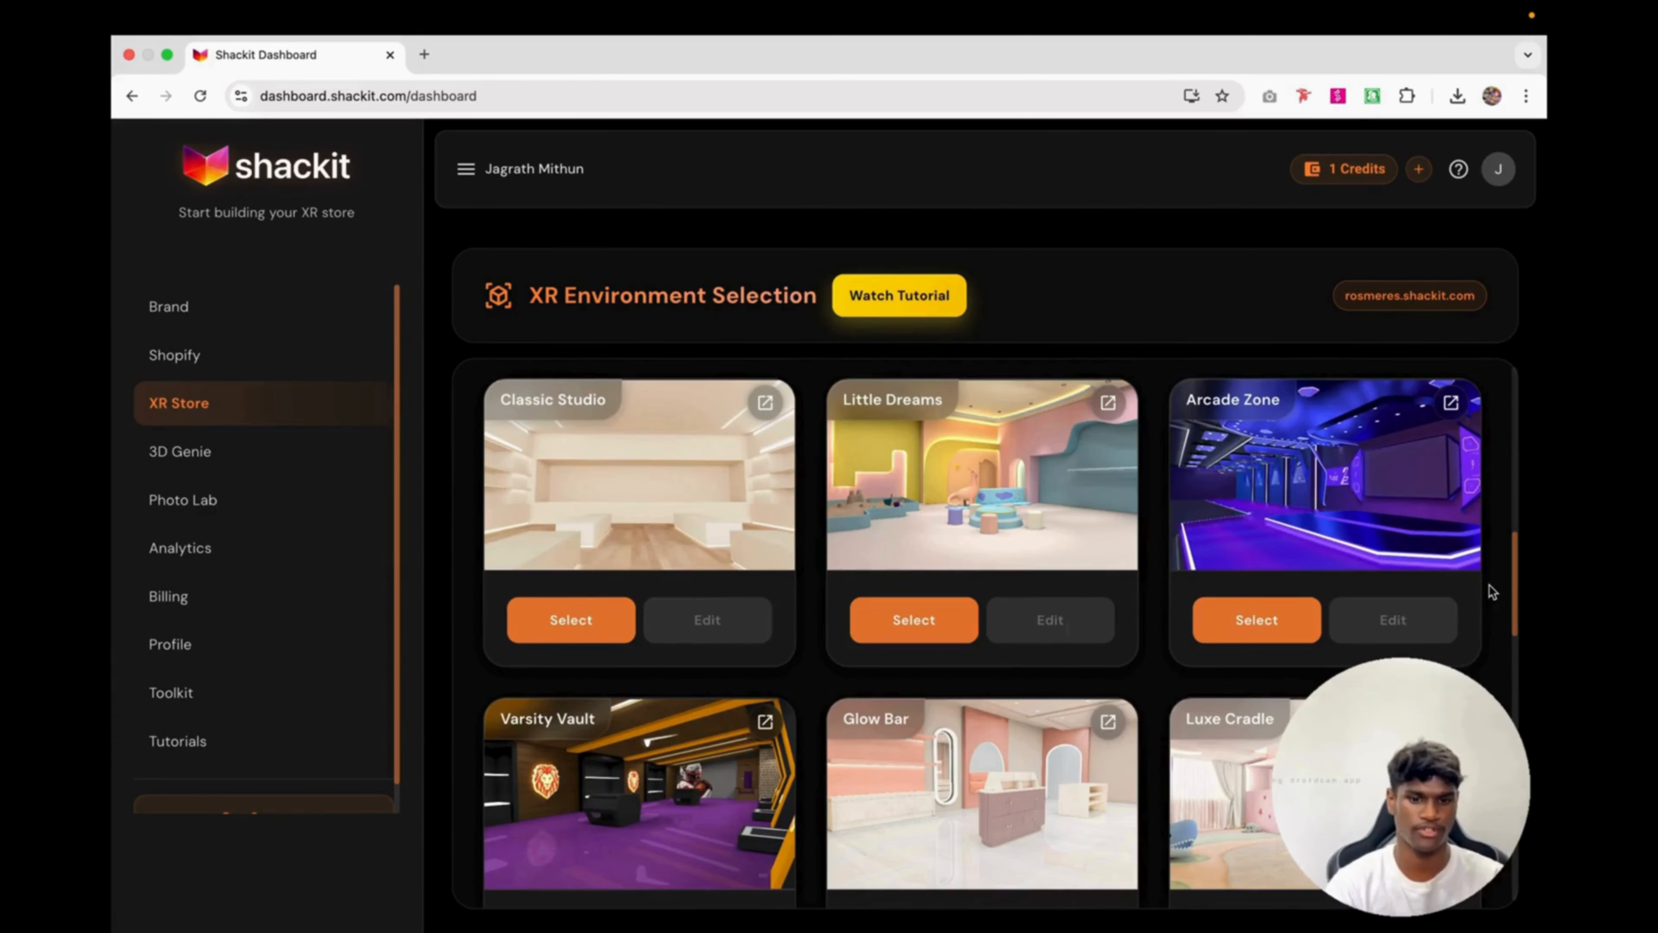
scroll(1491, 591, "down", 8)
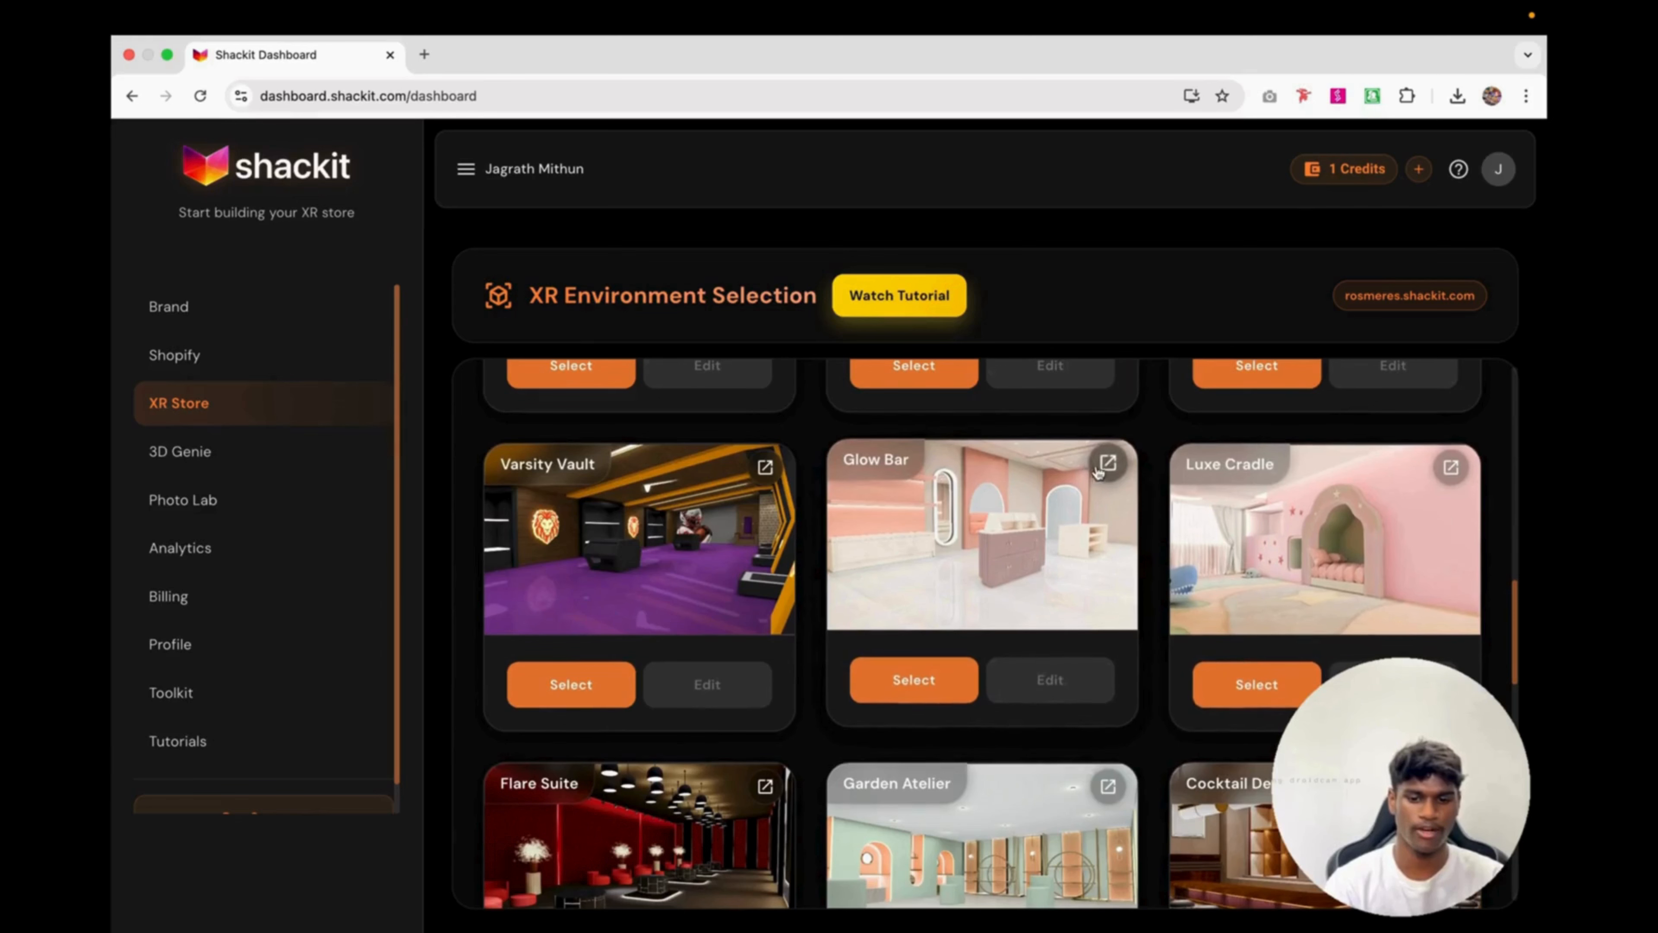
left_click(1106, 464)
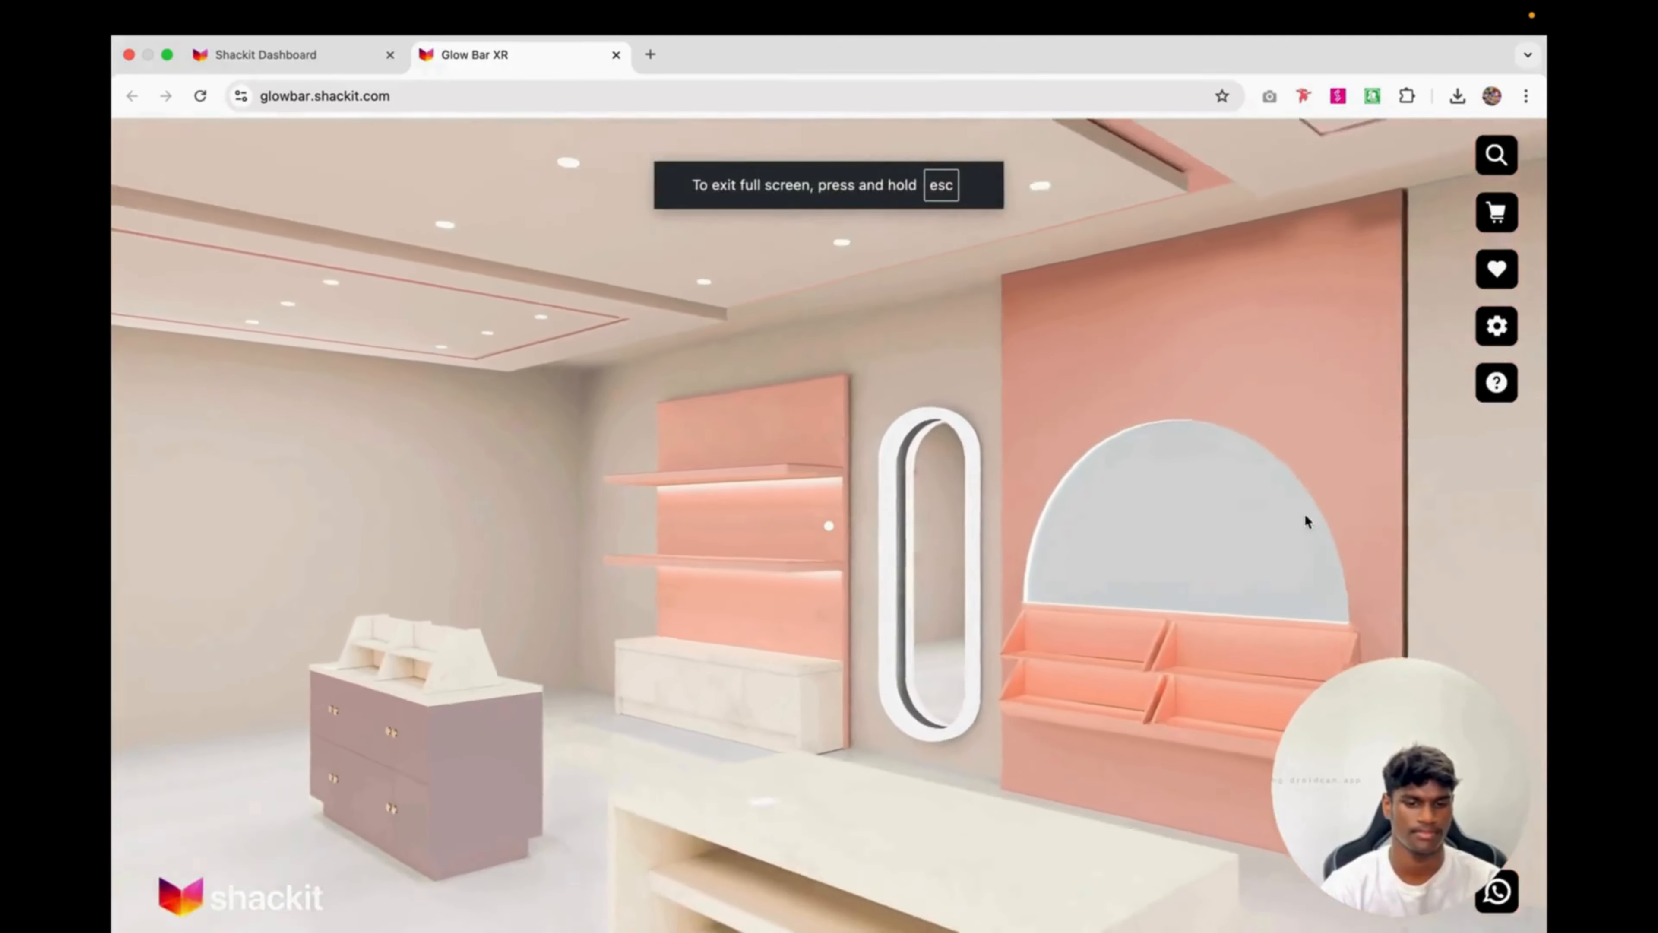
left_click(1305, 513)
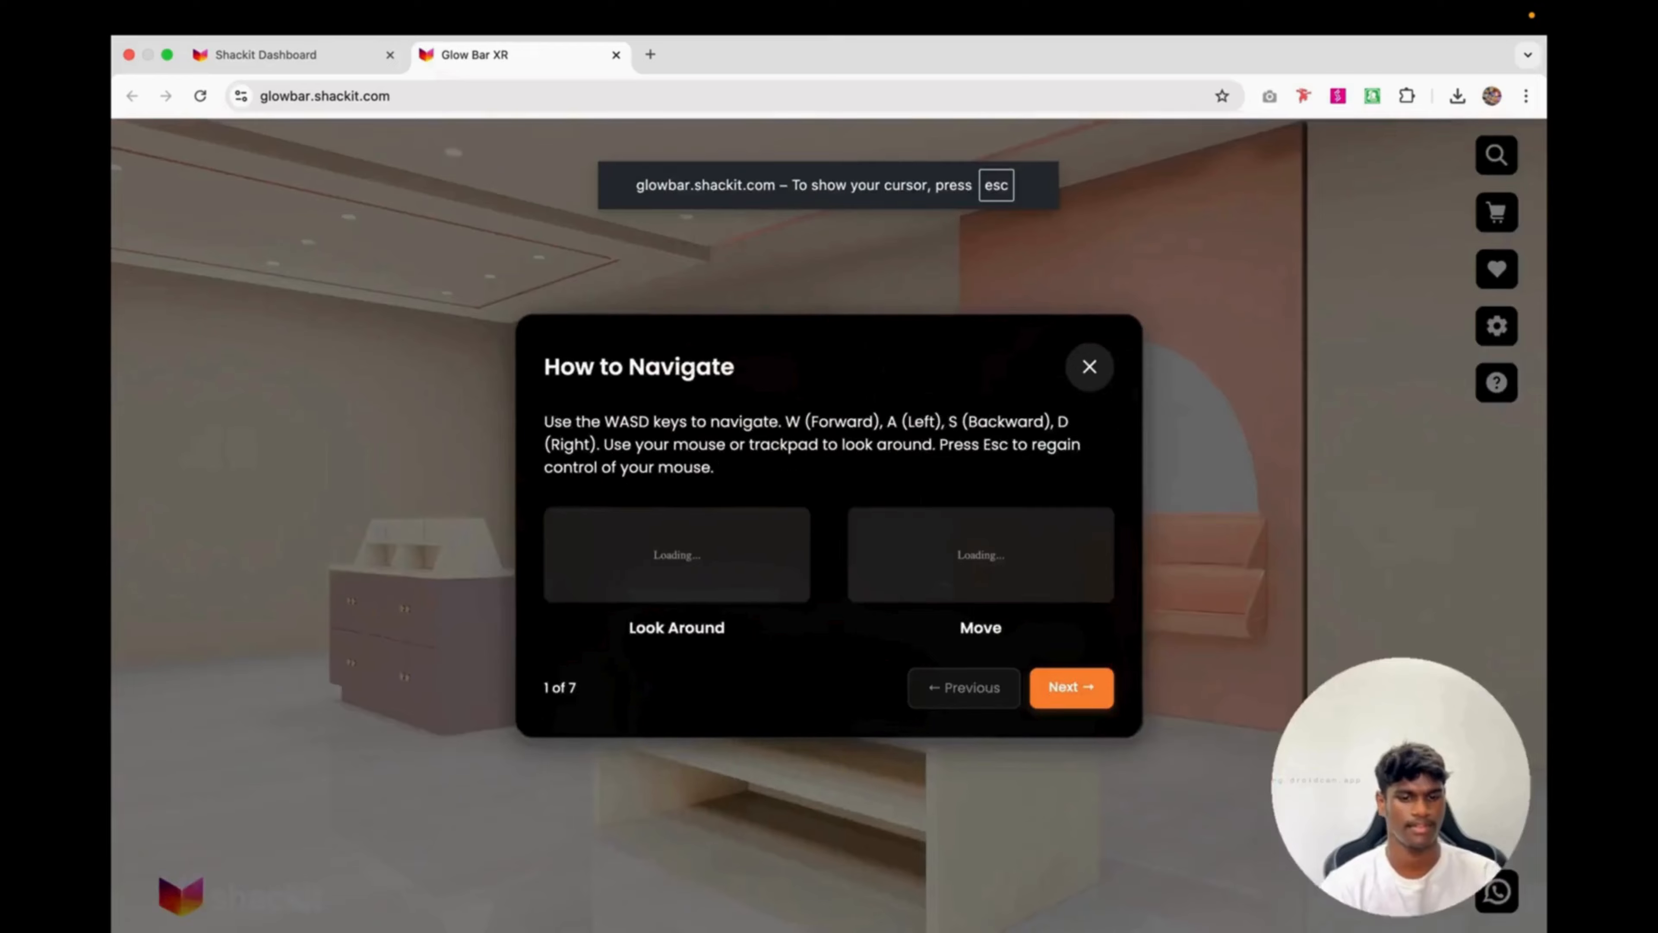
key("Escape")
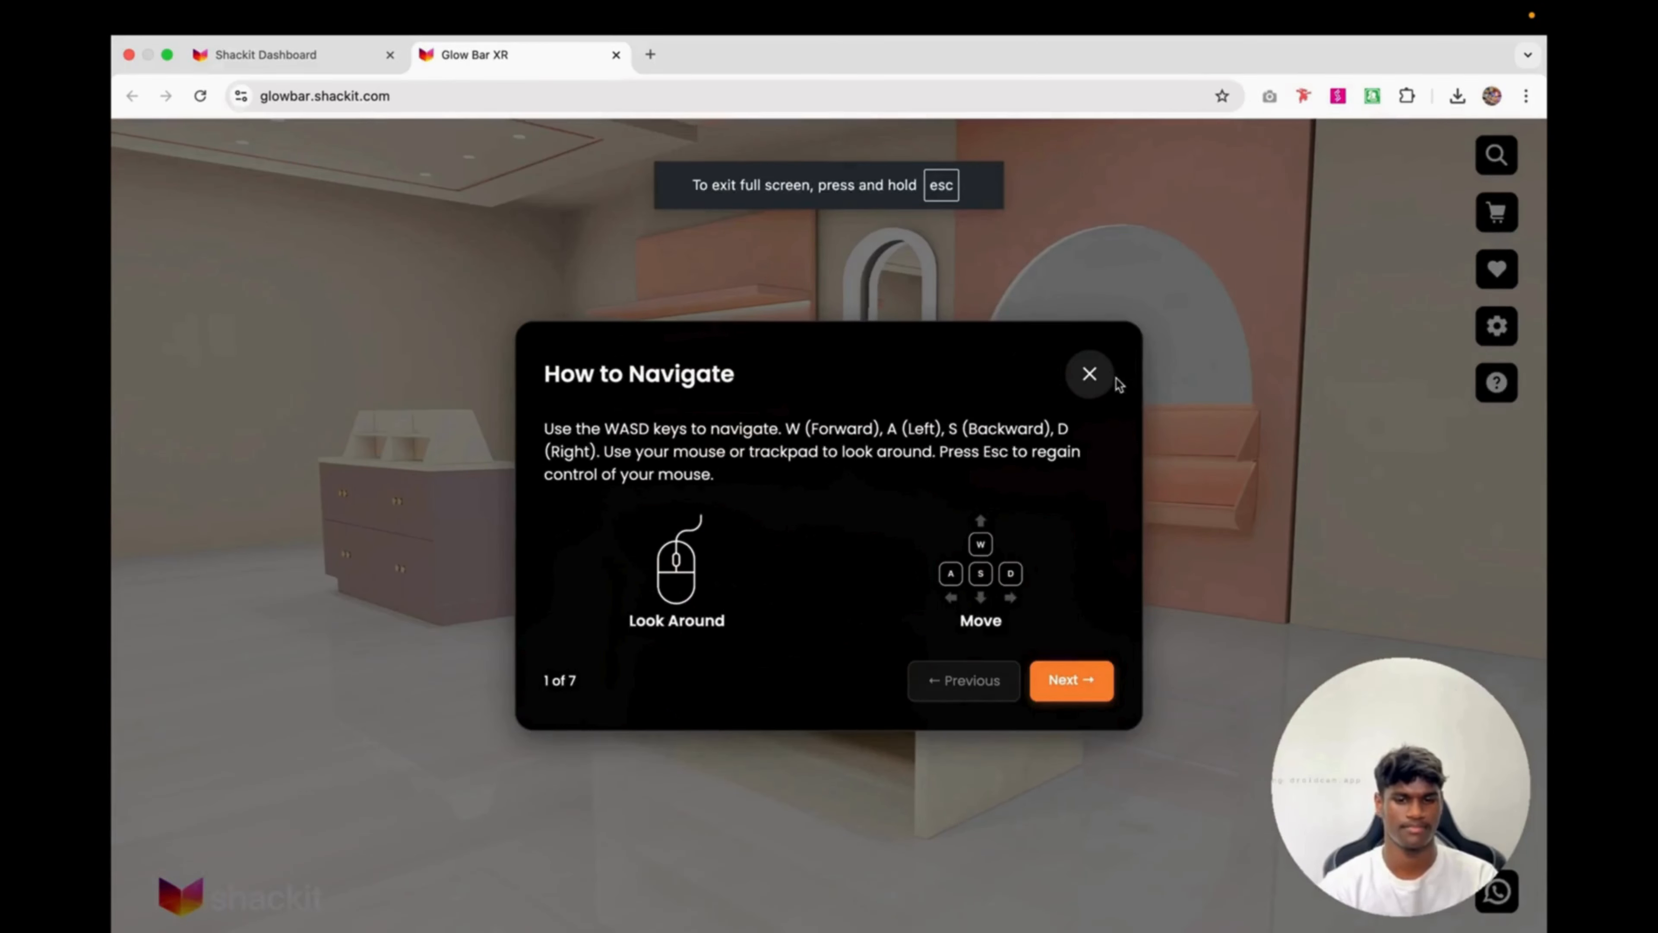
left_click(1089, 375)
left_click(1096, 382)
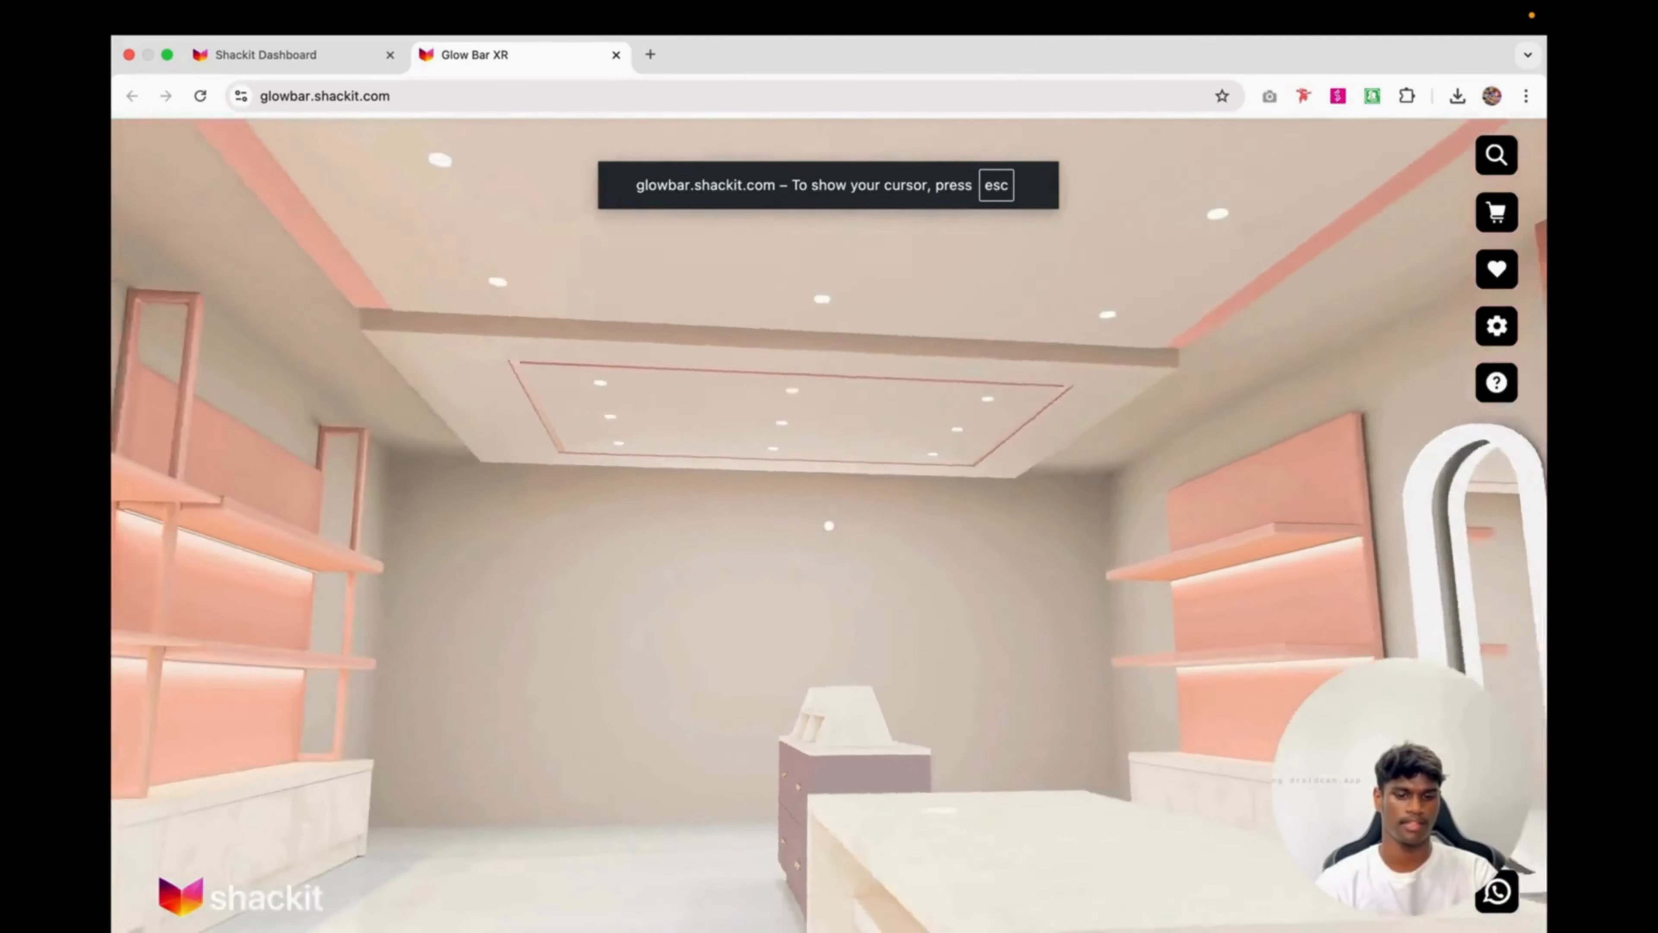
key("d")
key("a")
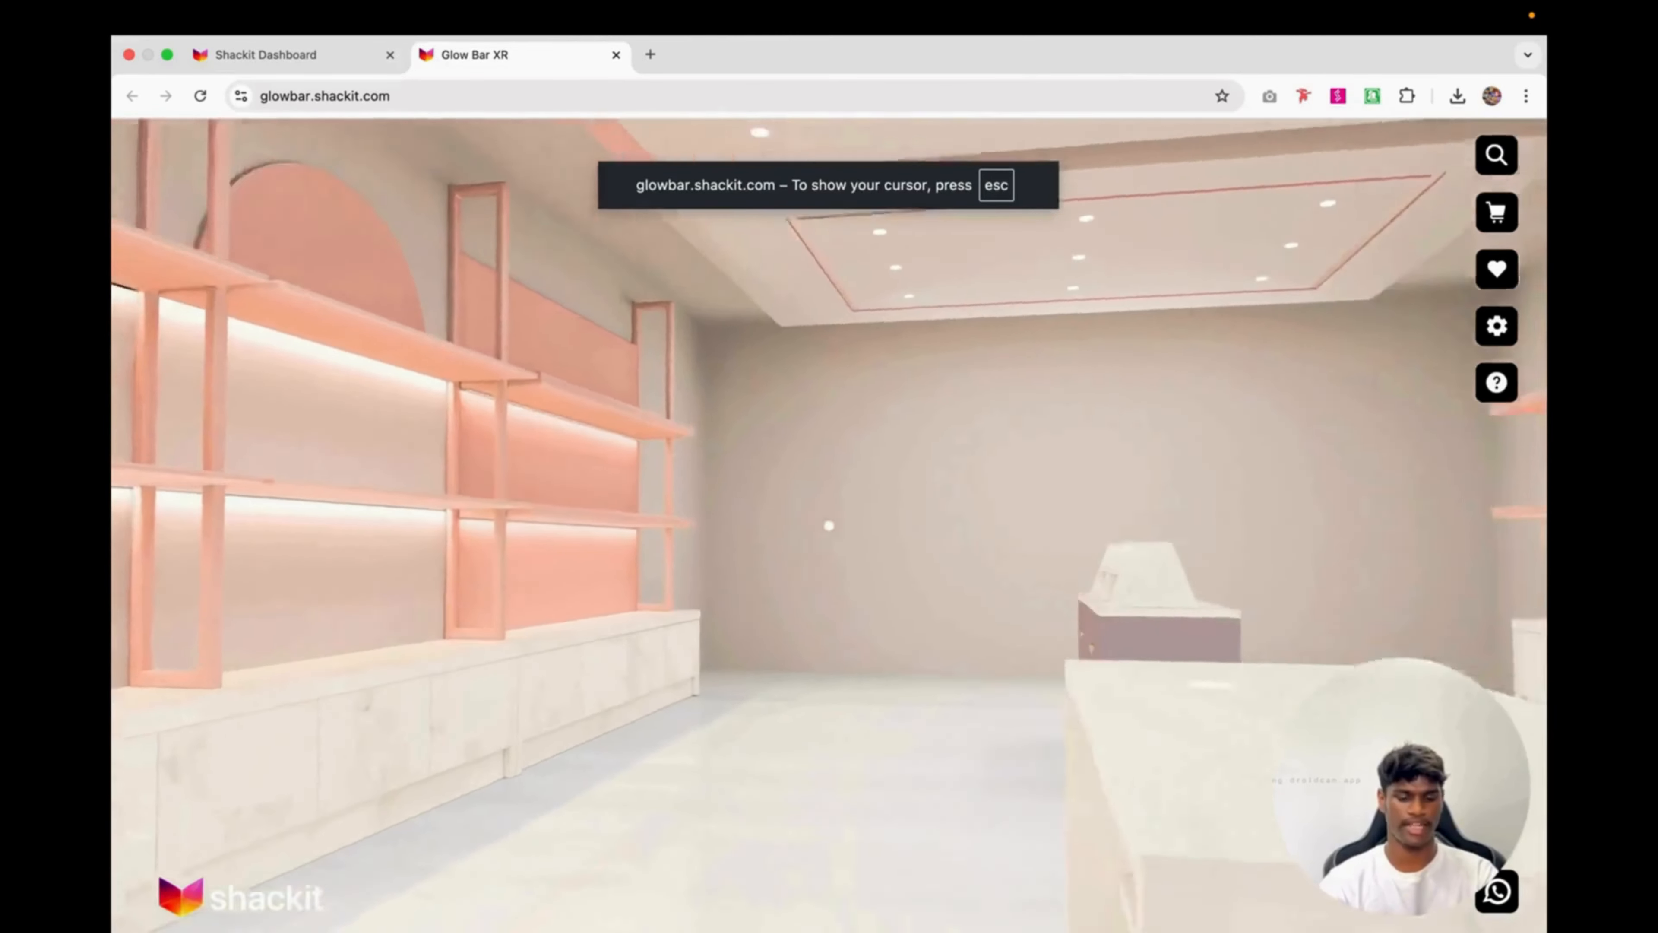
key("Escape")
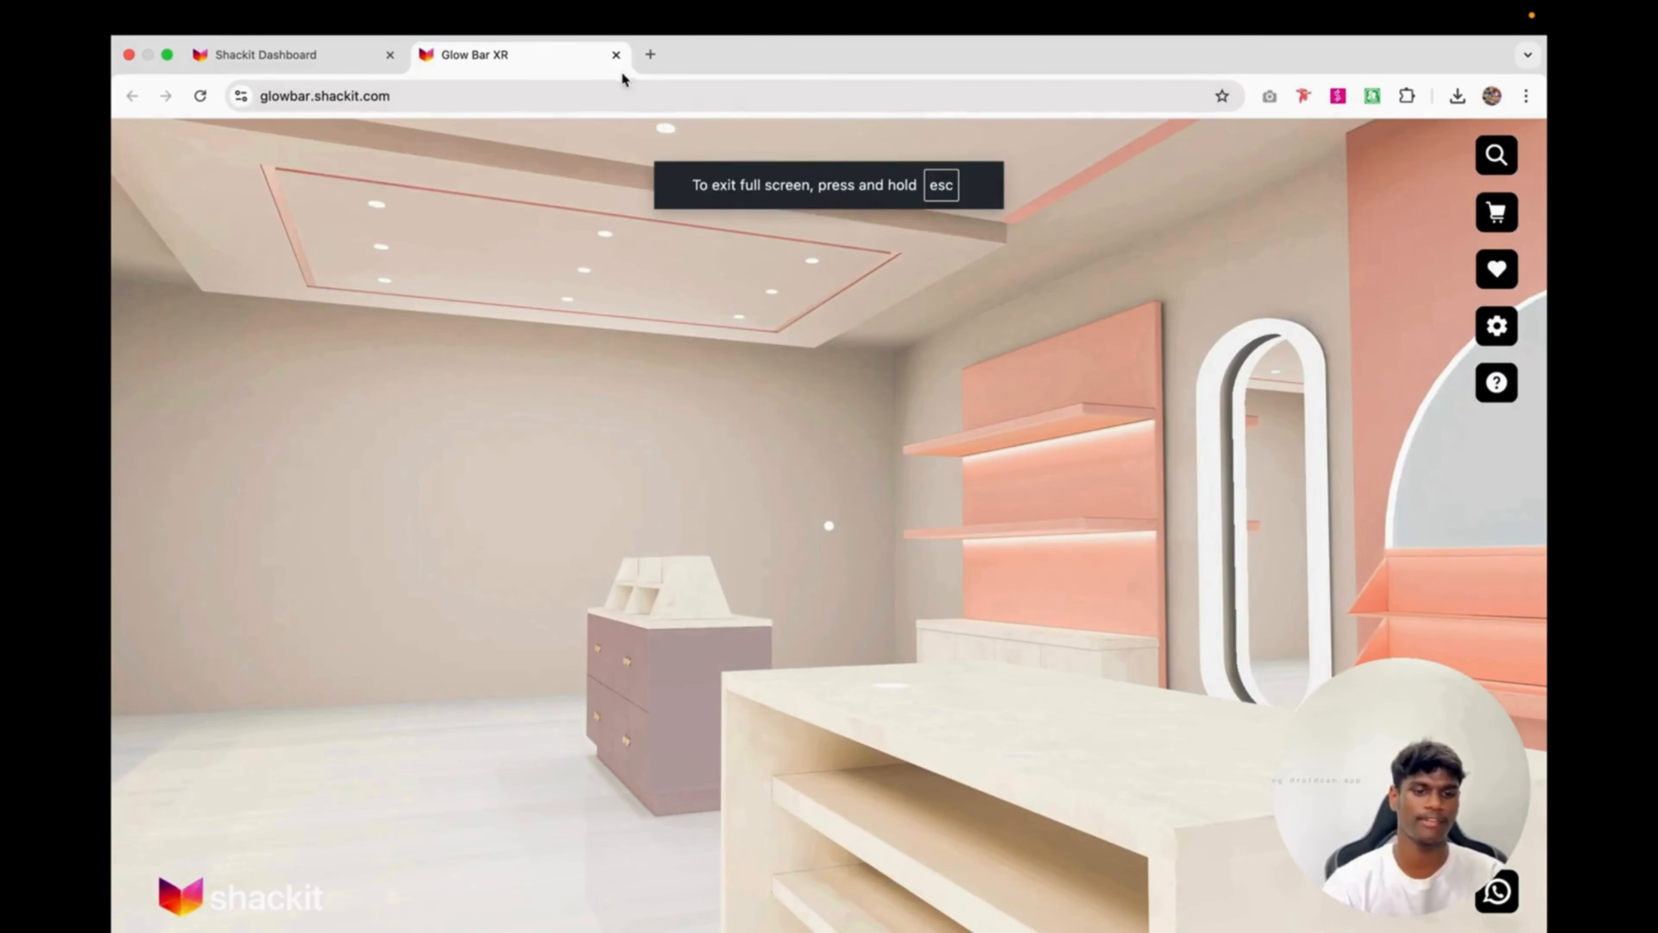
left_click(616, 54)
scroll(1462, 564, "up", 6)
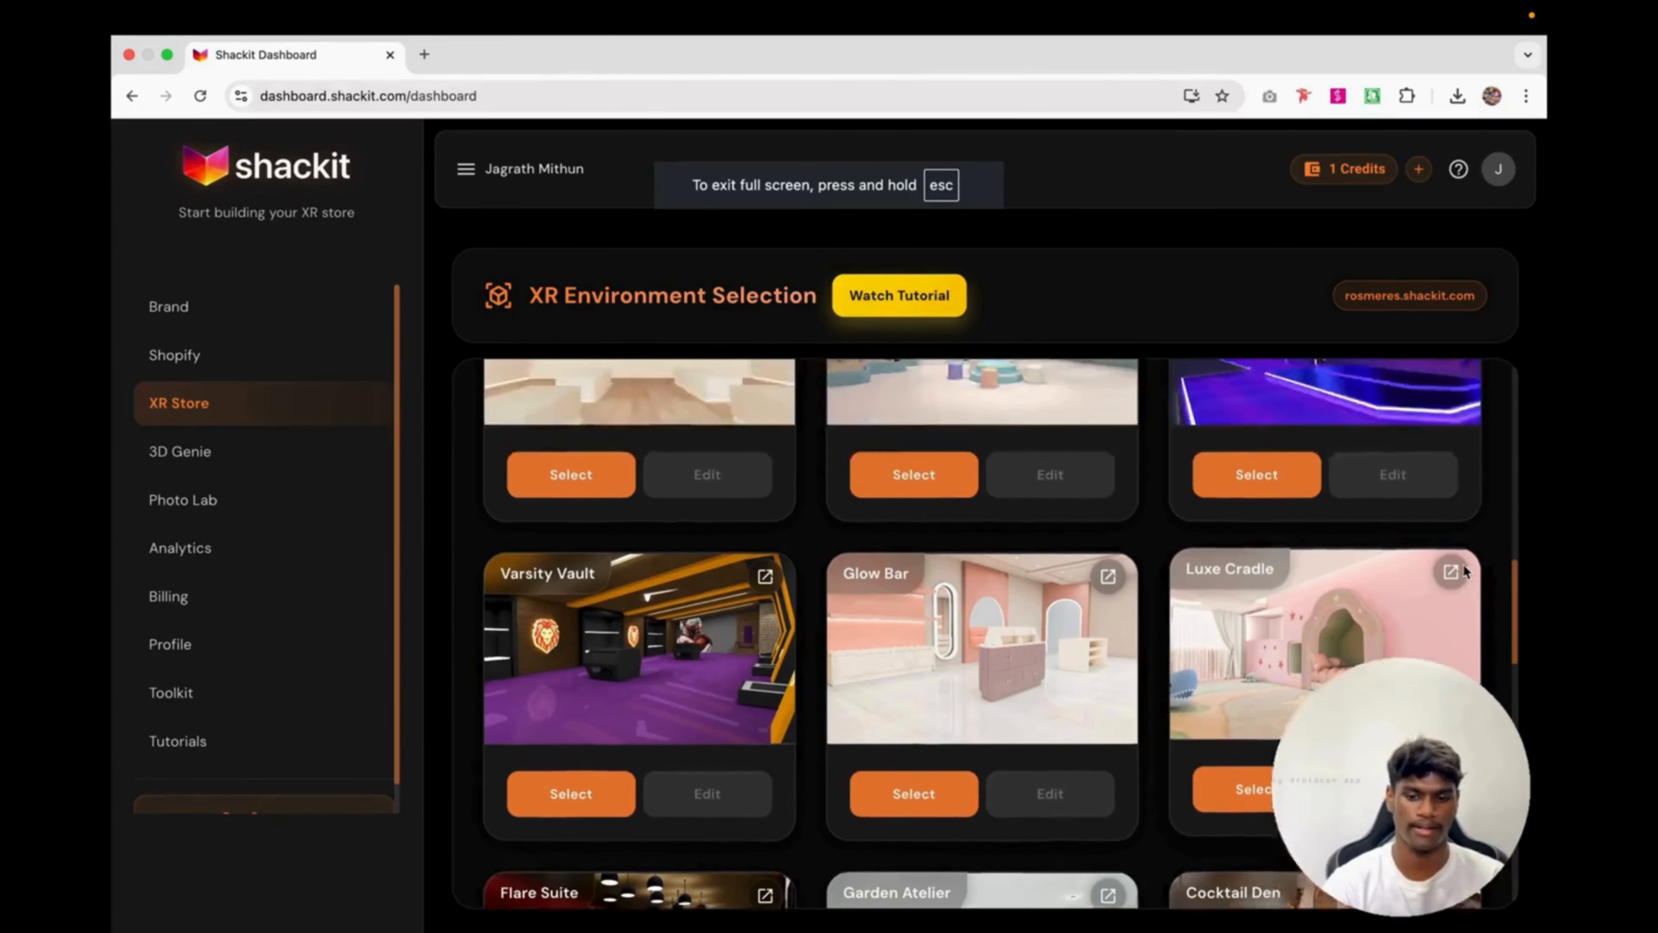
Select Standard Showroom as the XR environment and confirm the permanent choice.
scroll(1465, 571, "up", 10)
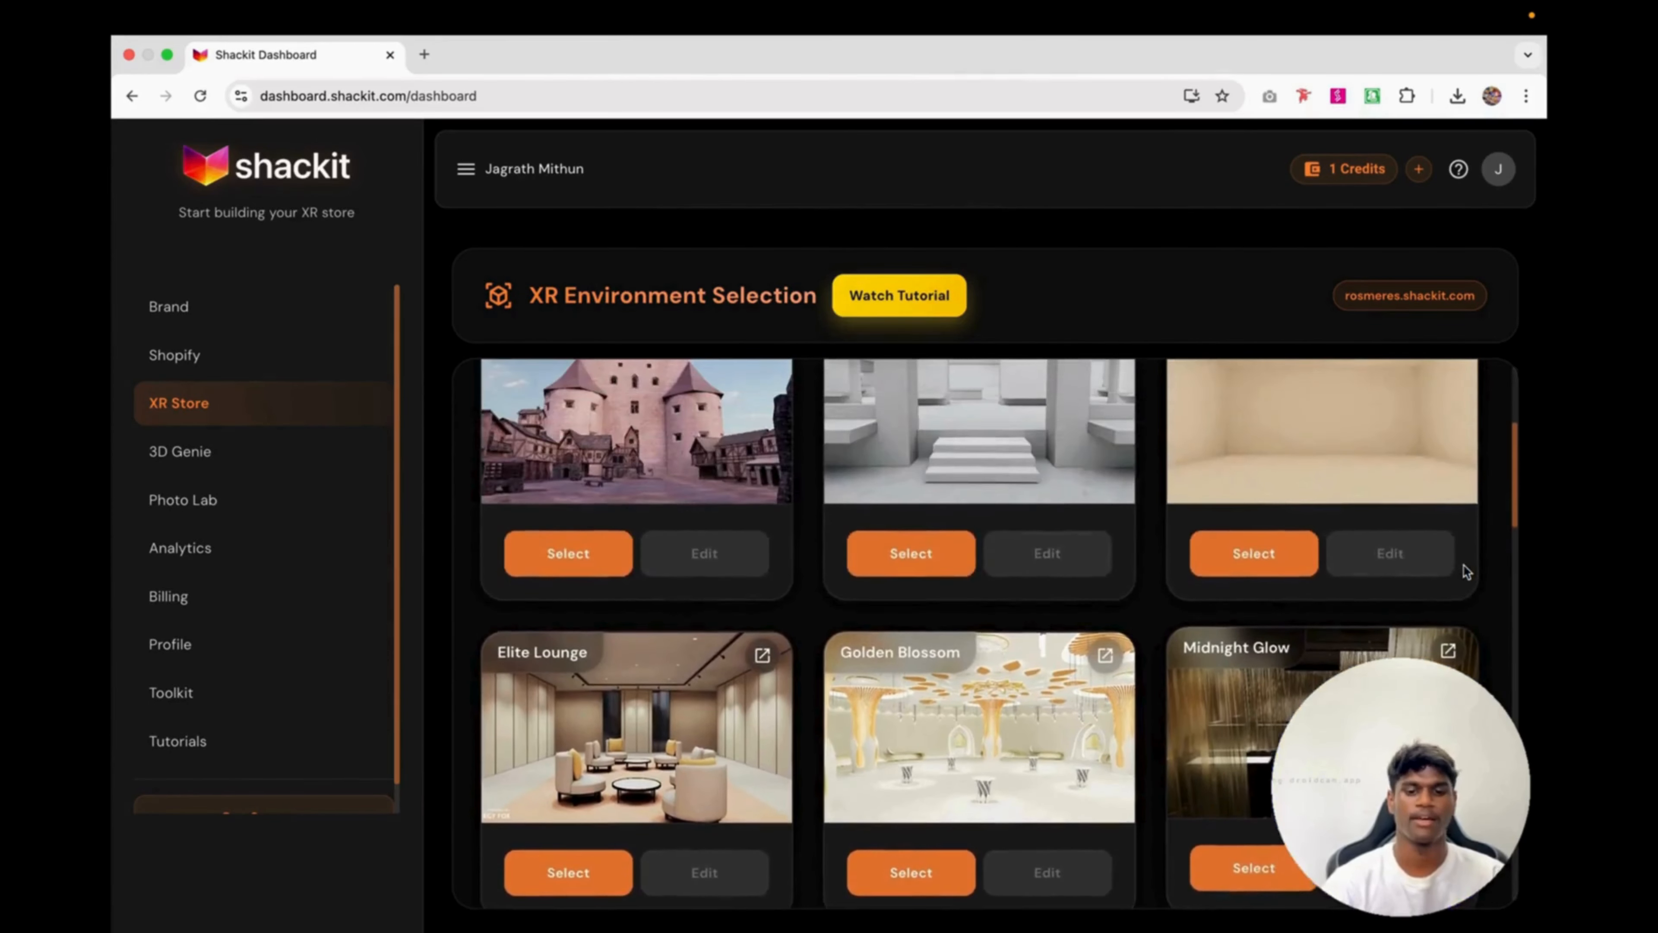
scroll(1463, 569, "up", 4)
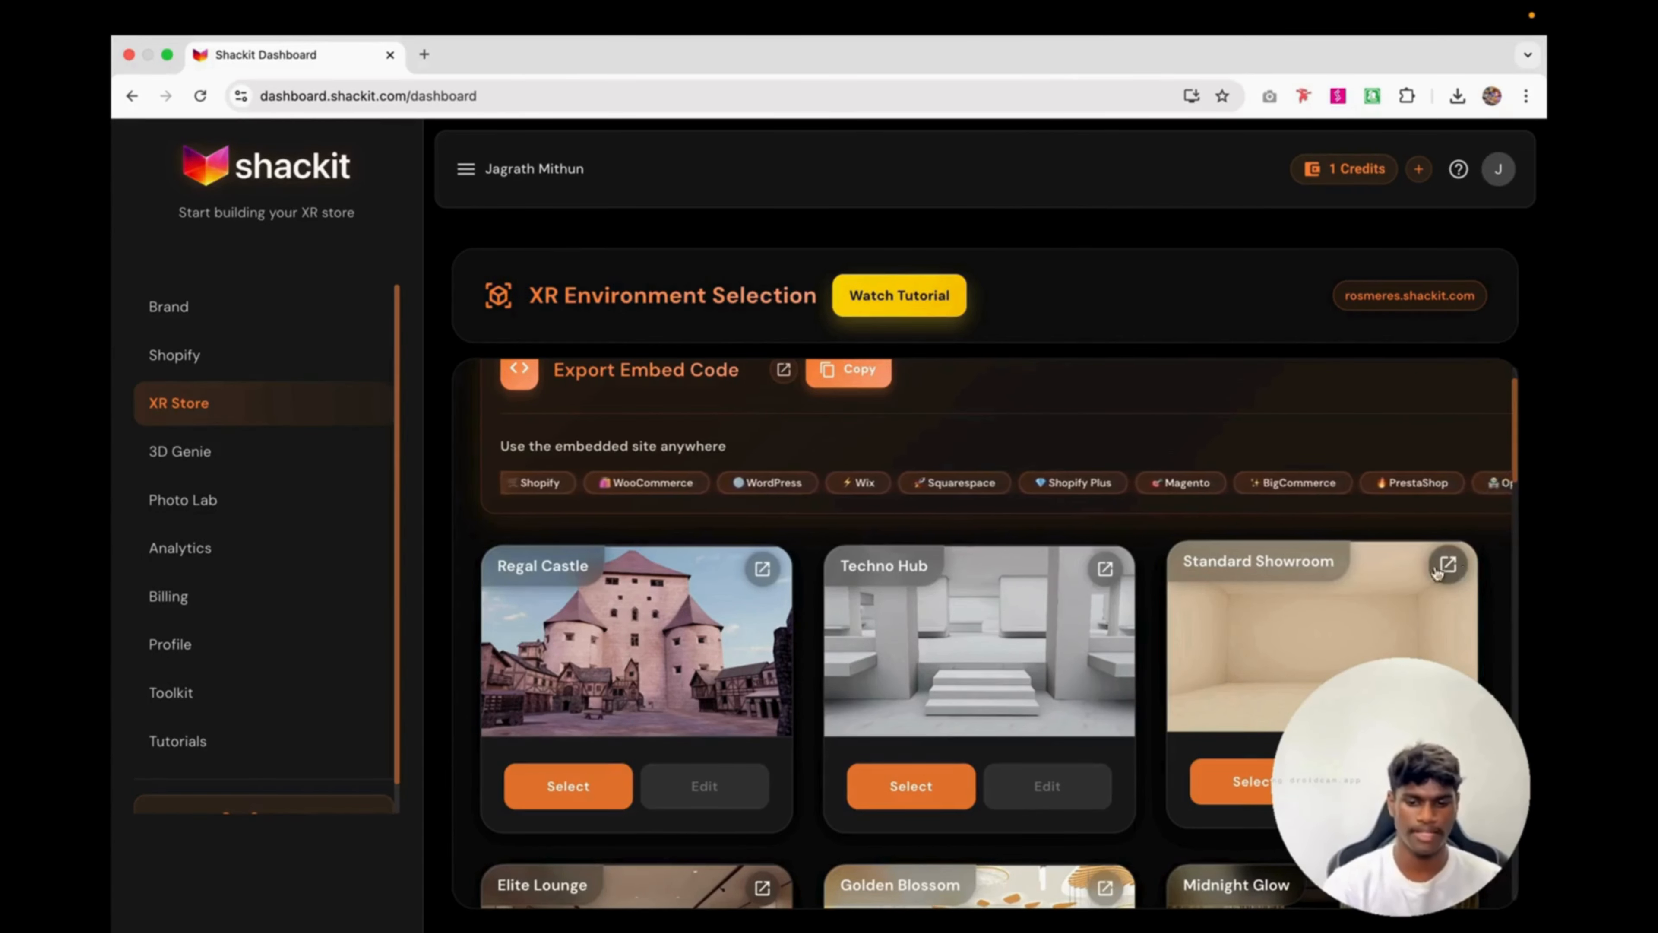
left_click(1231, 781)
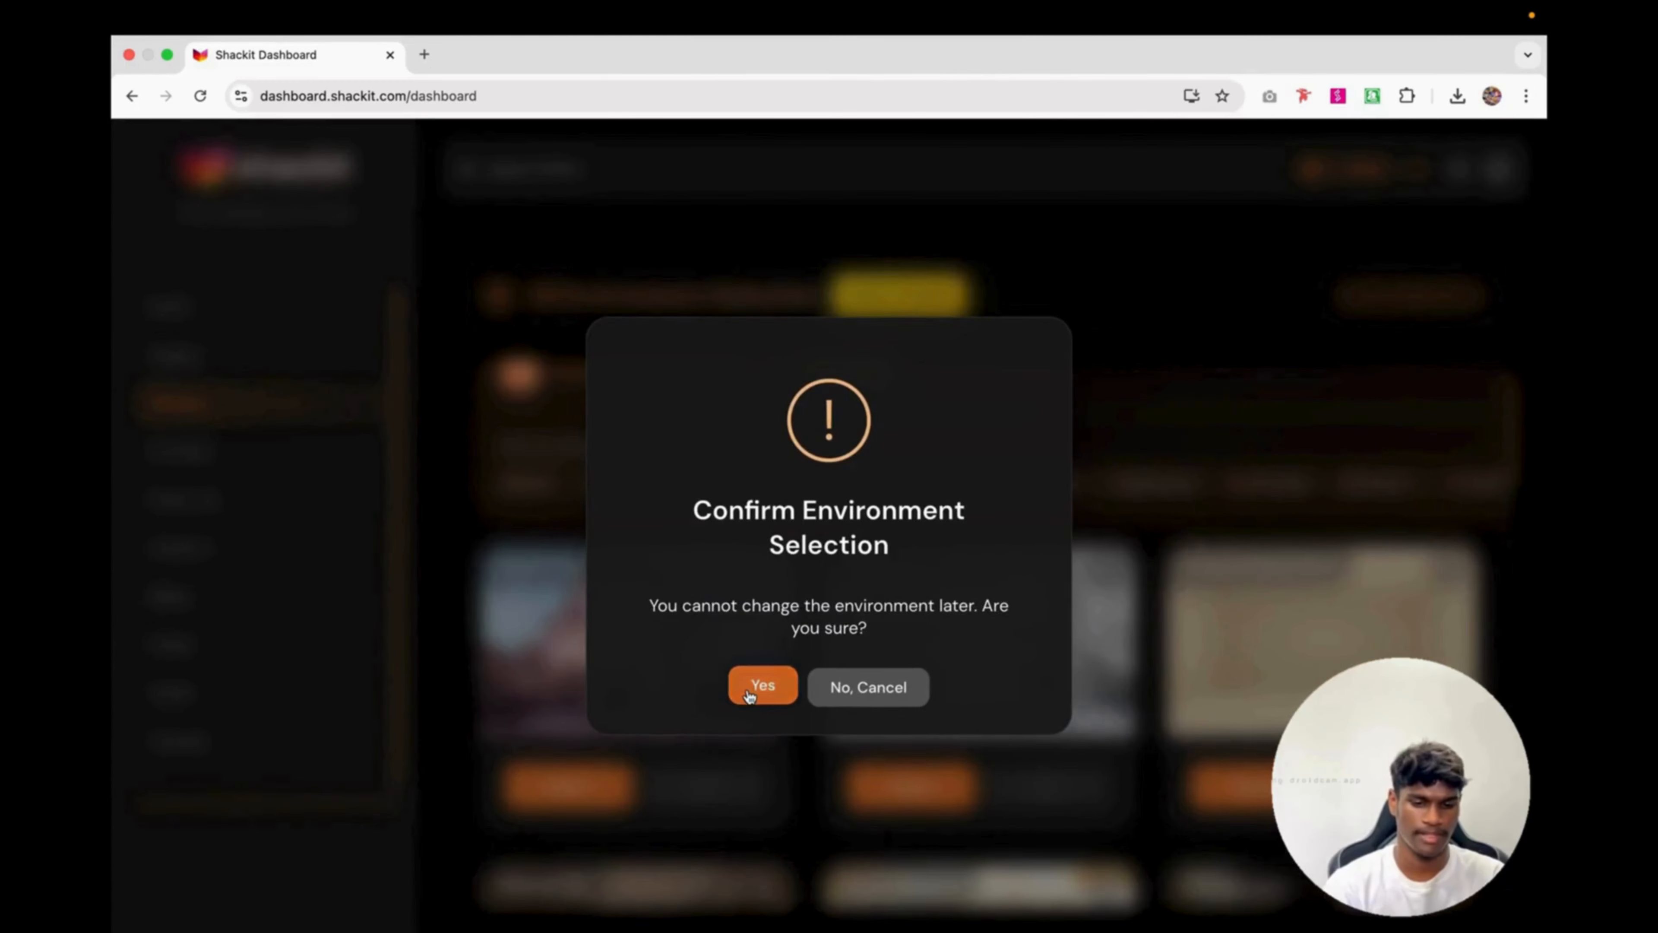
left_click(749, 691)
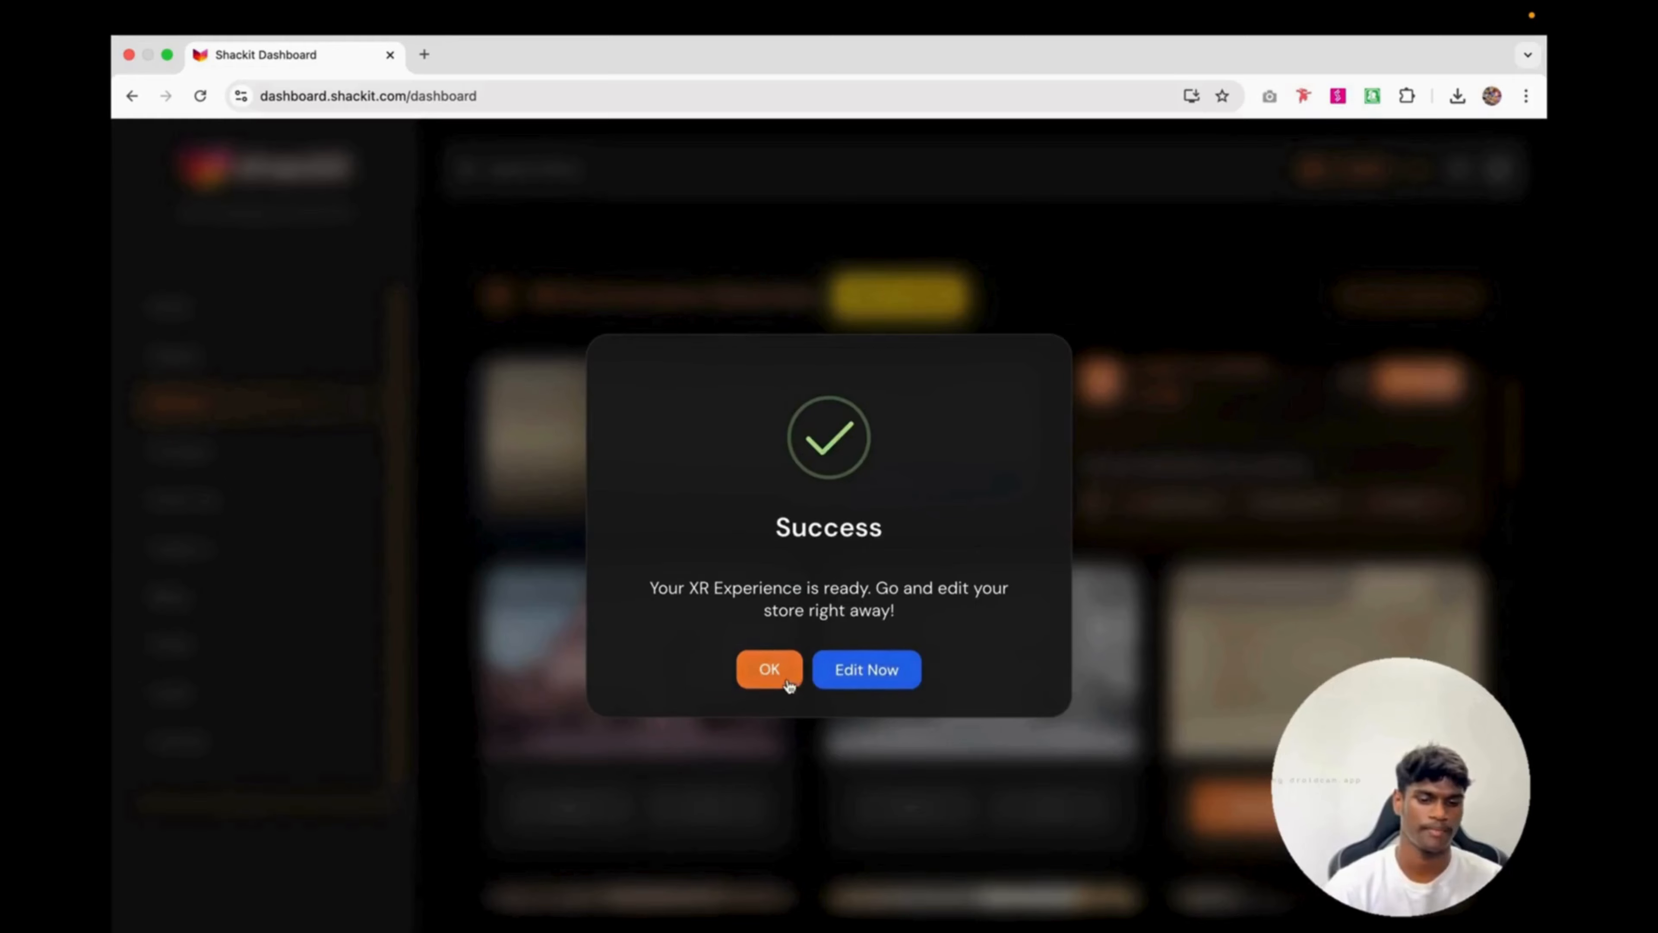
left_click(787, 683)
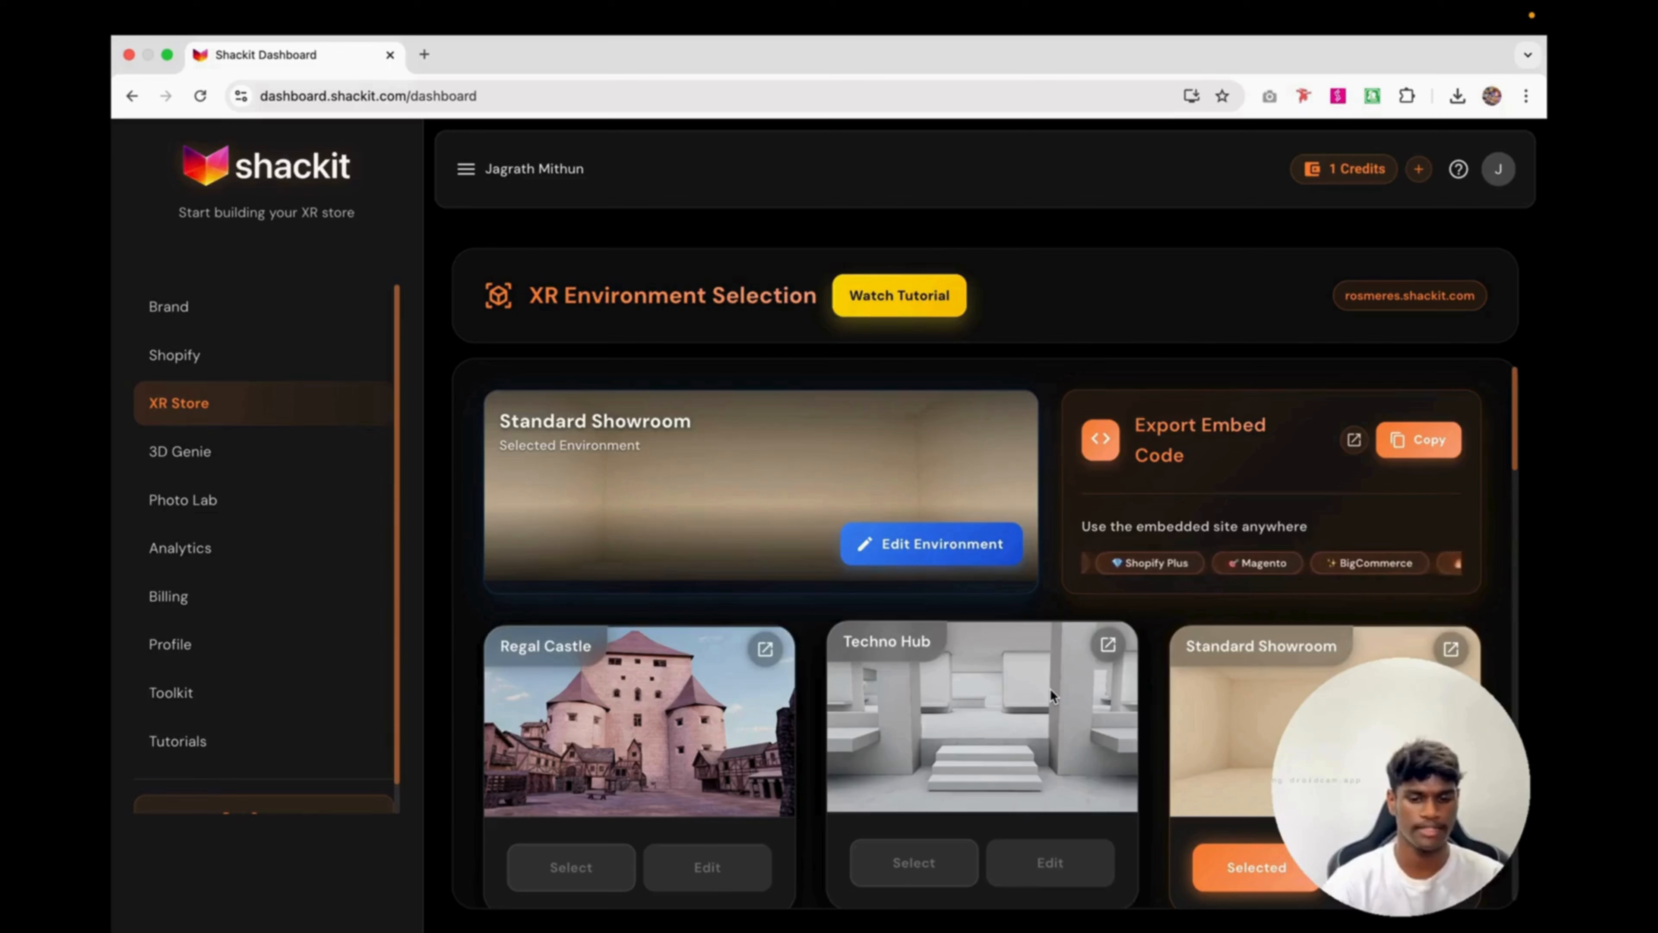
Open Standard Showroom in Shackit XR Creator and scroll through the five listed products.
left_click(957, 543)
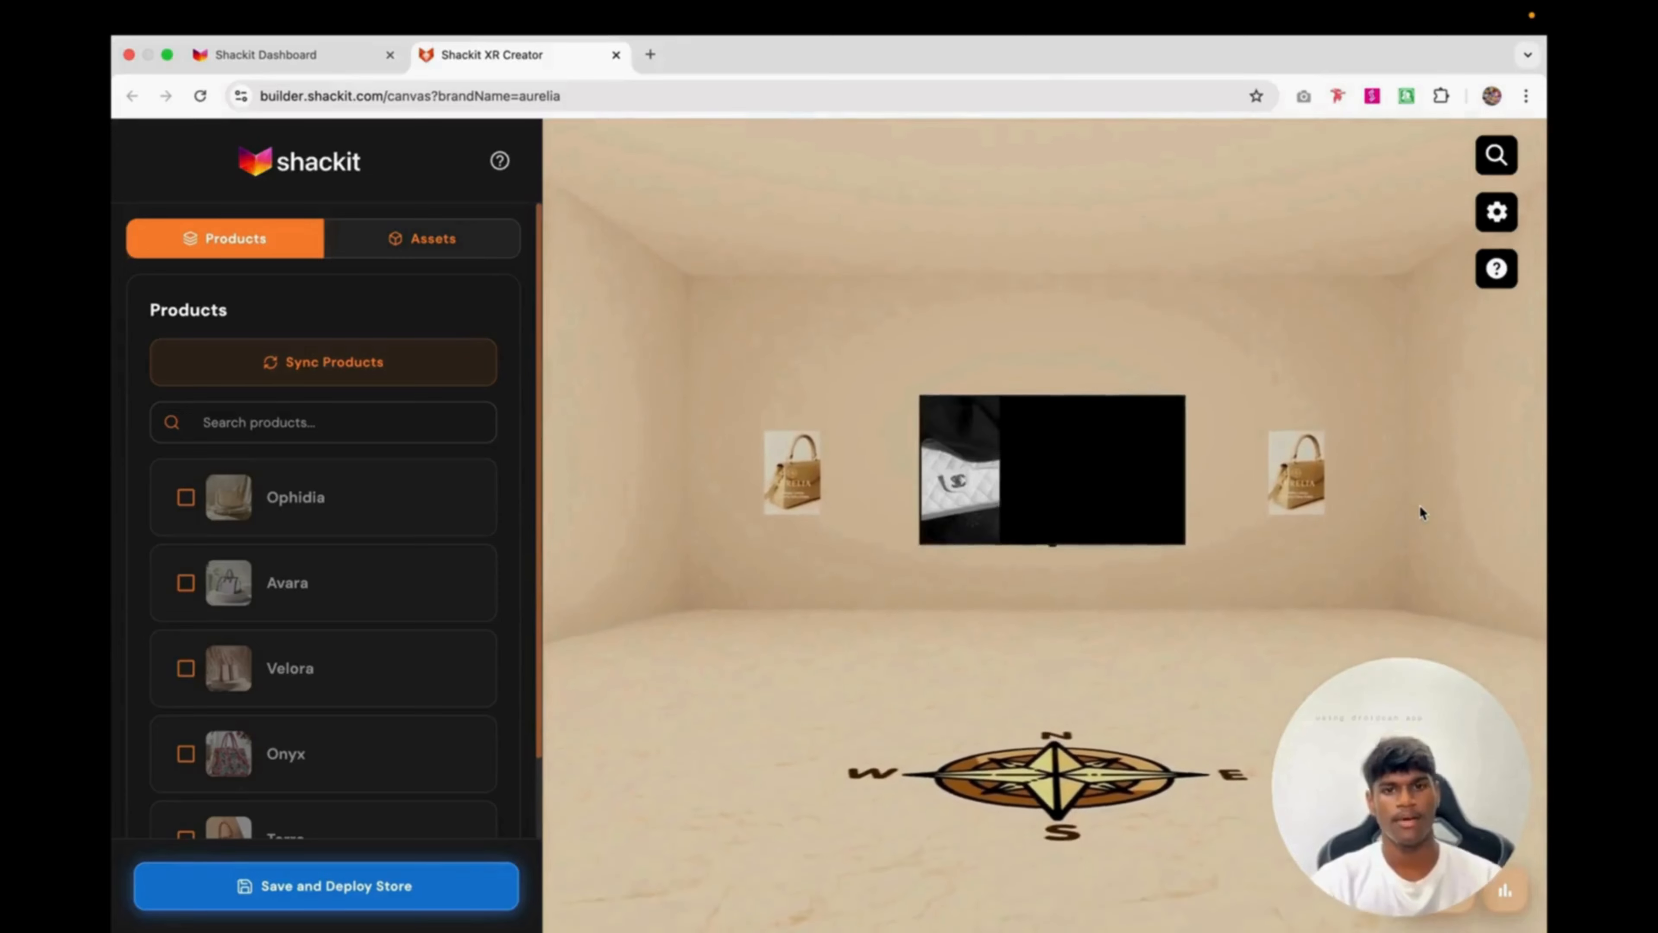
scroll(357, 614, "down", 1)
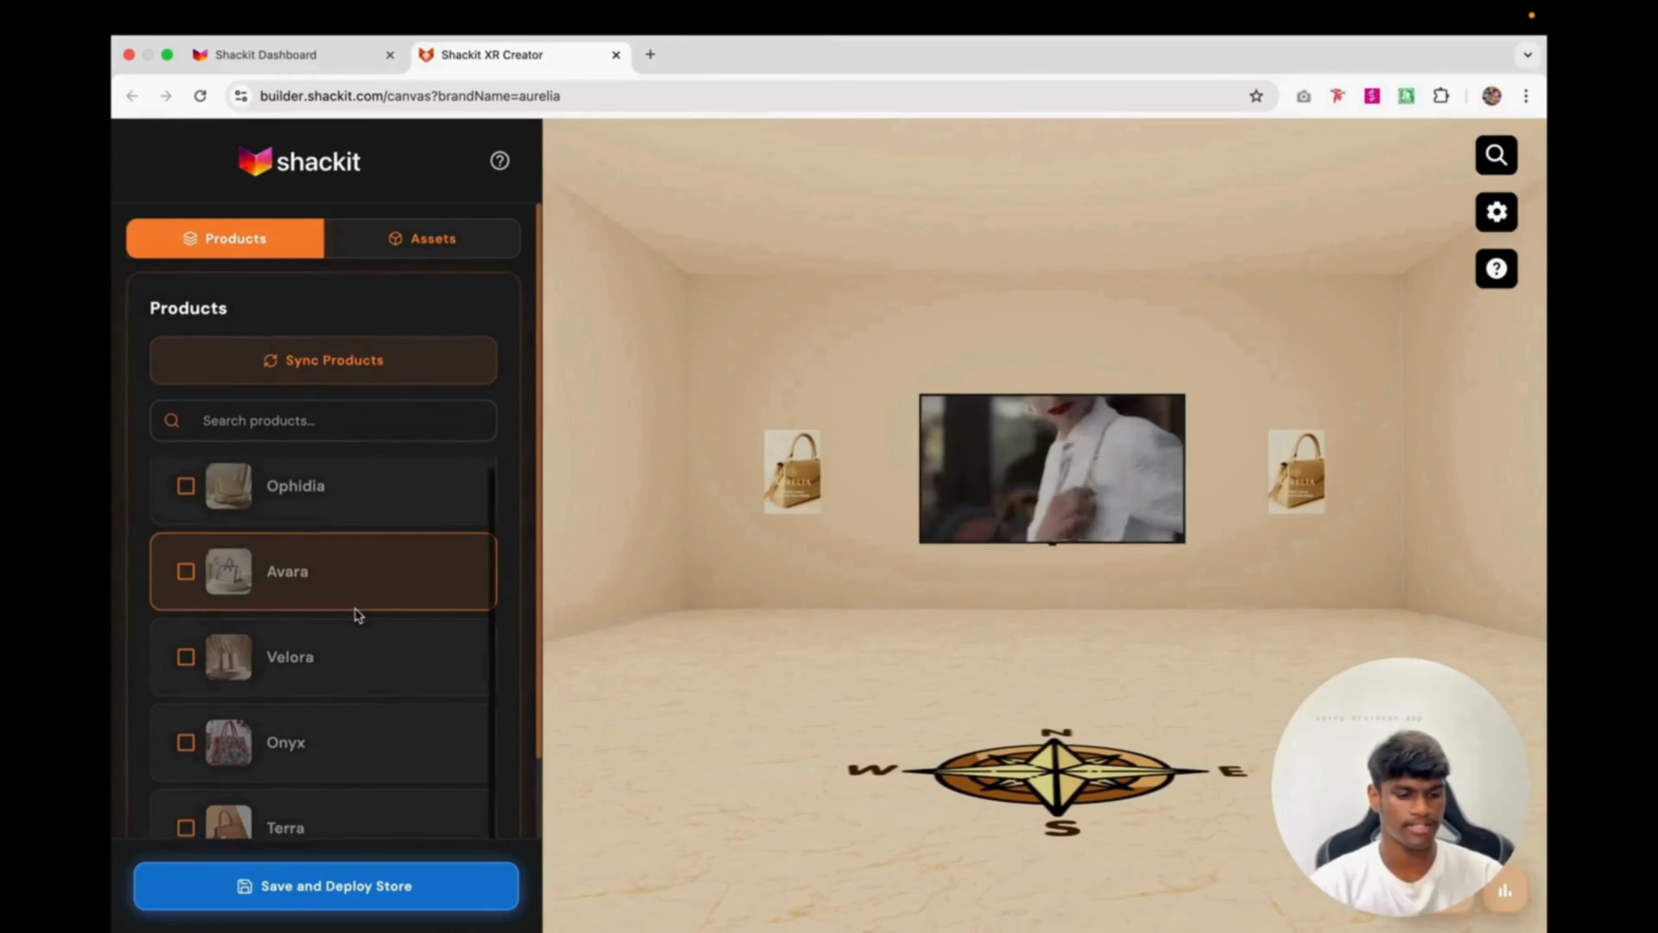
scroll(357, 615, "up", 1)
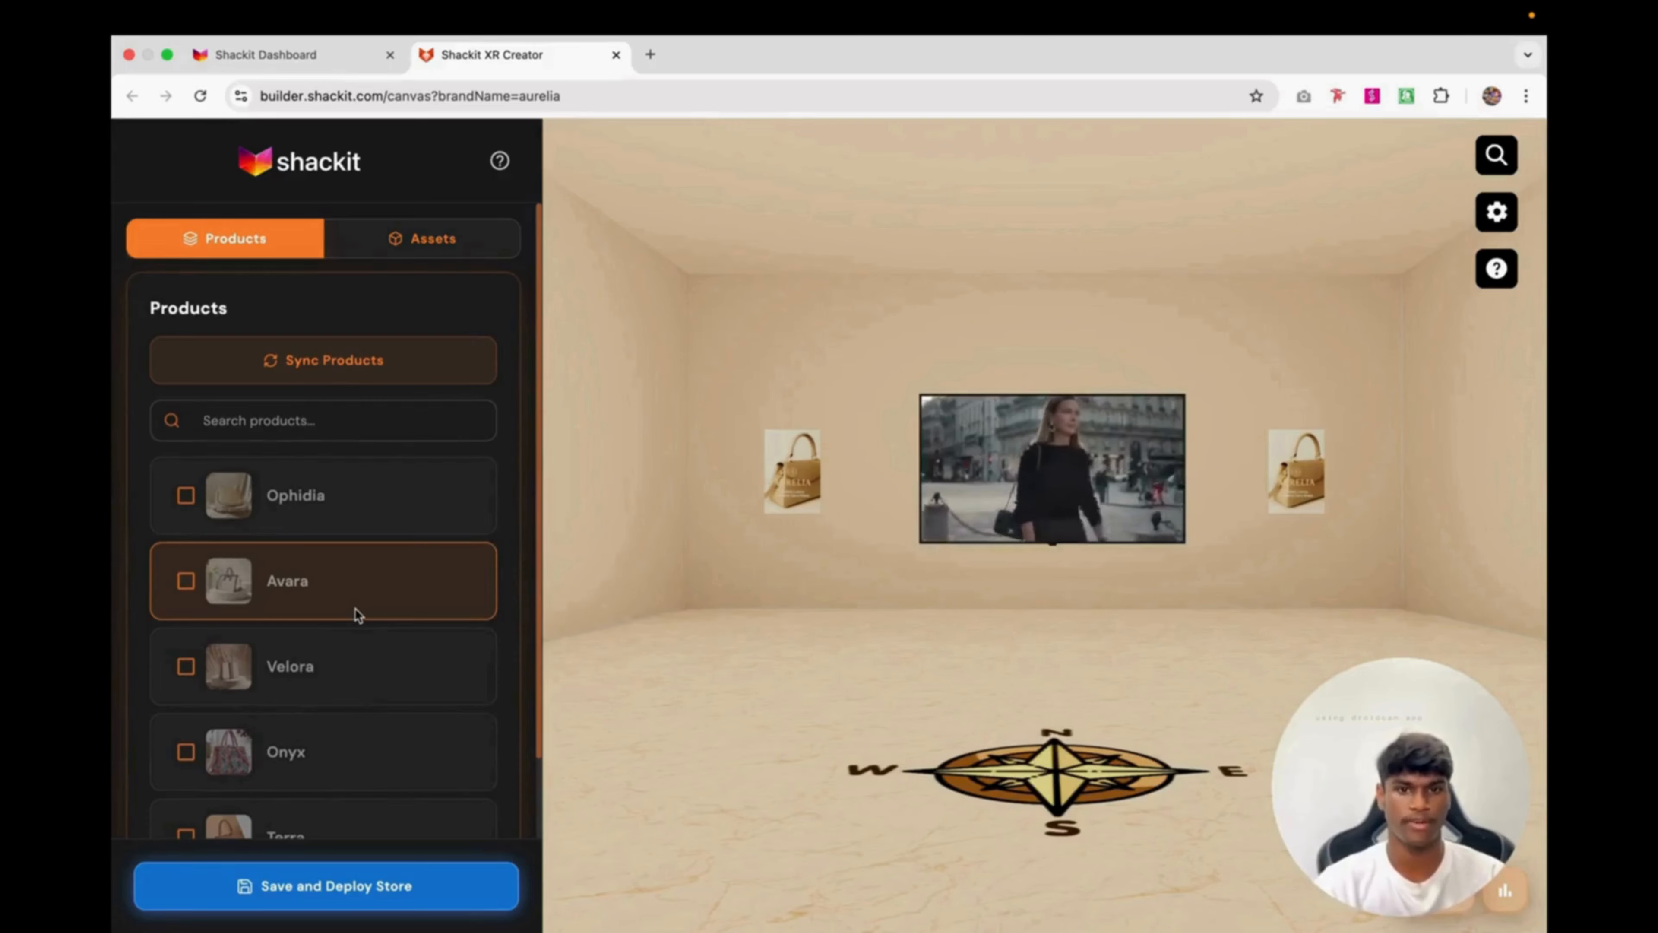
scroll(358, 614, "down", 1)
scroll(358, 614, "up", 1)
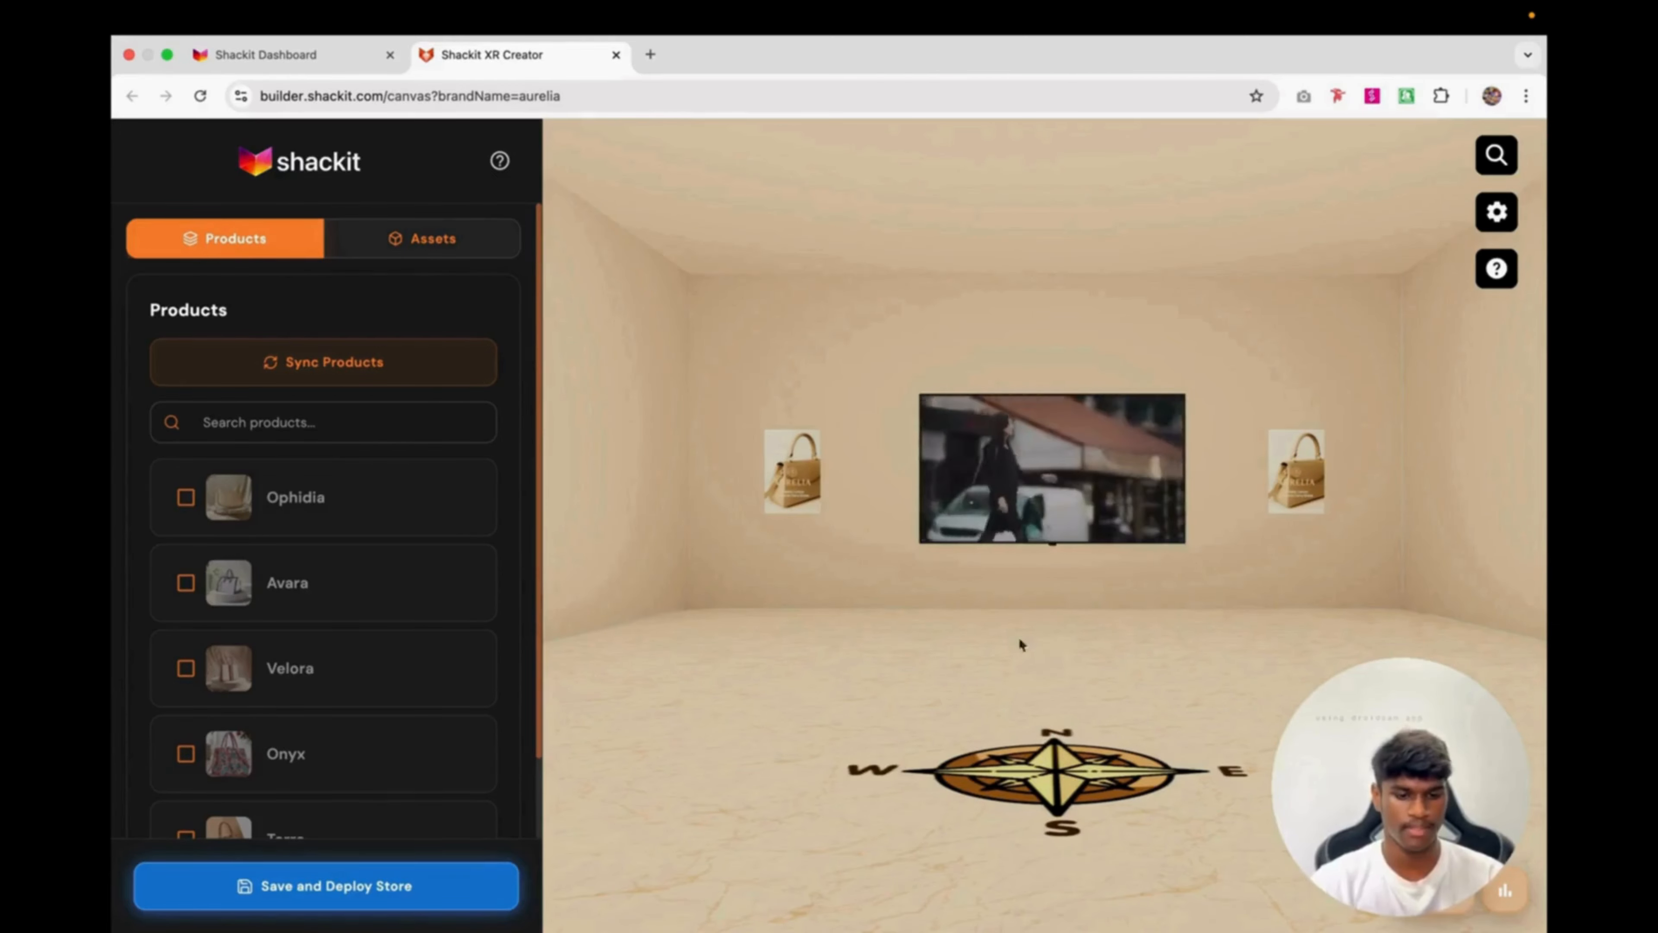
Browse the Library and uploaded assets, then return to the store's Products list.
left_click(474, 259)
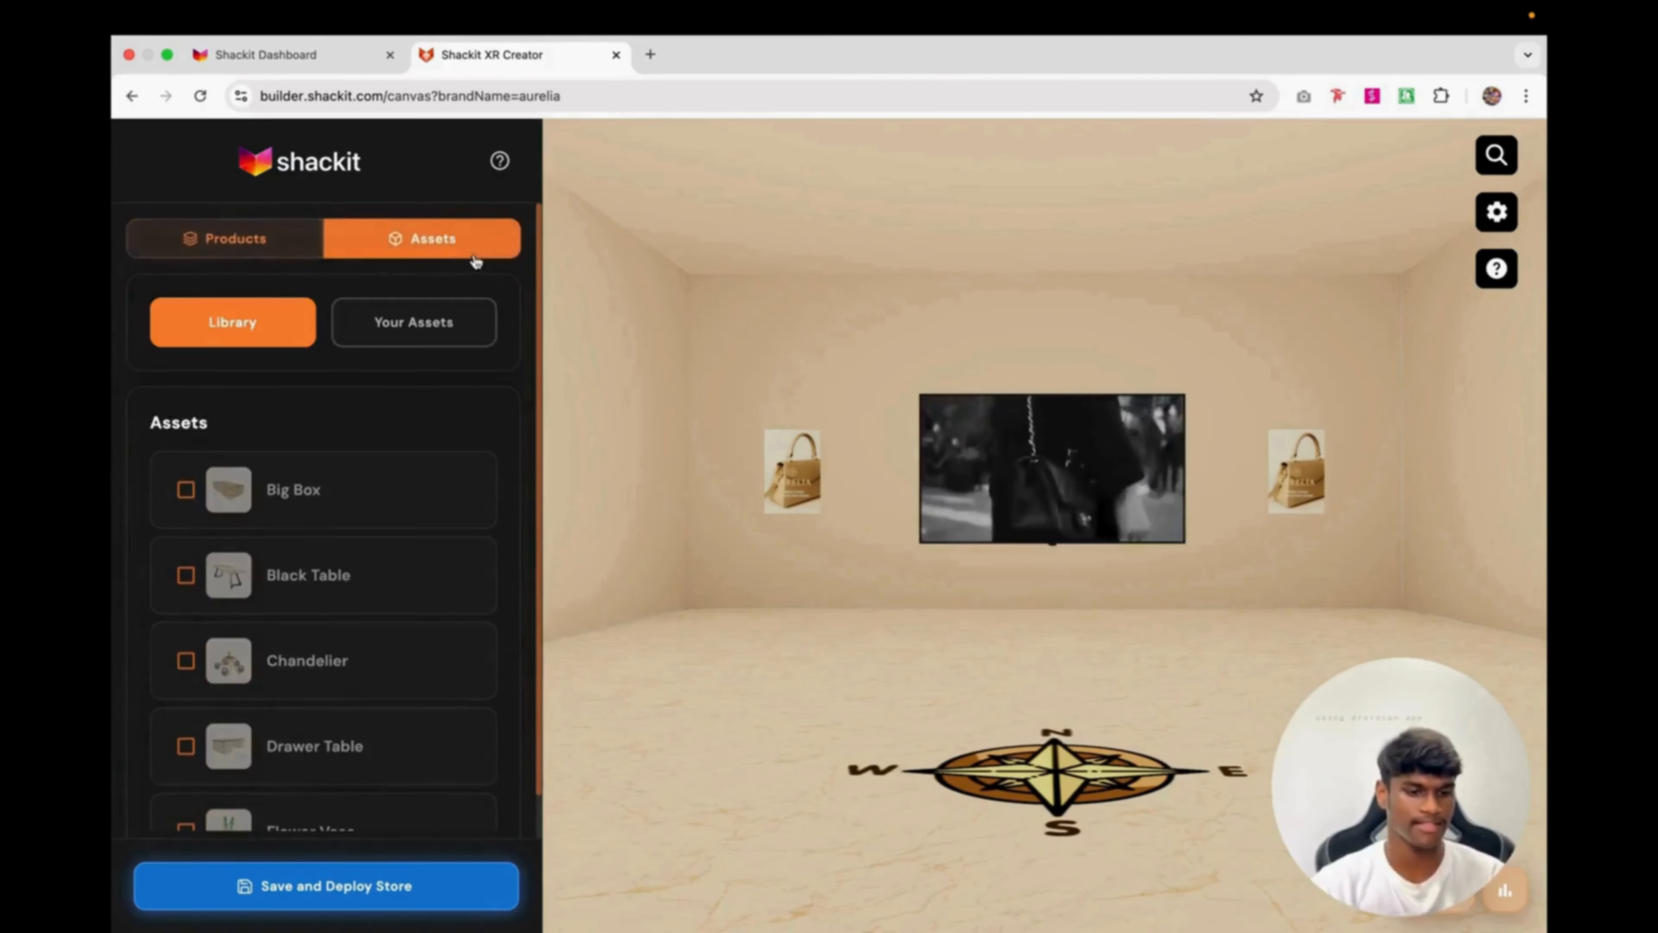
scroll(418, 530, "down", 1)
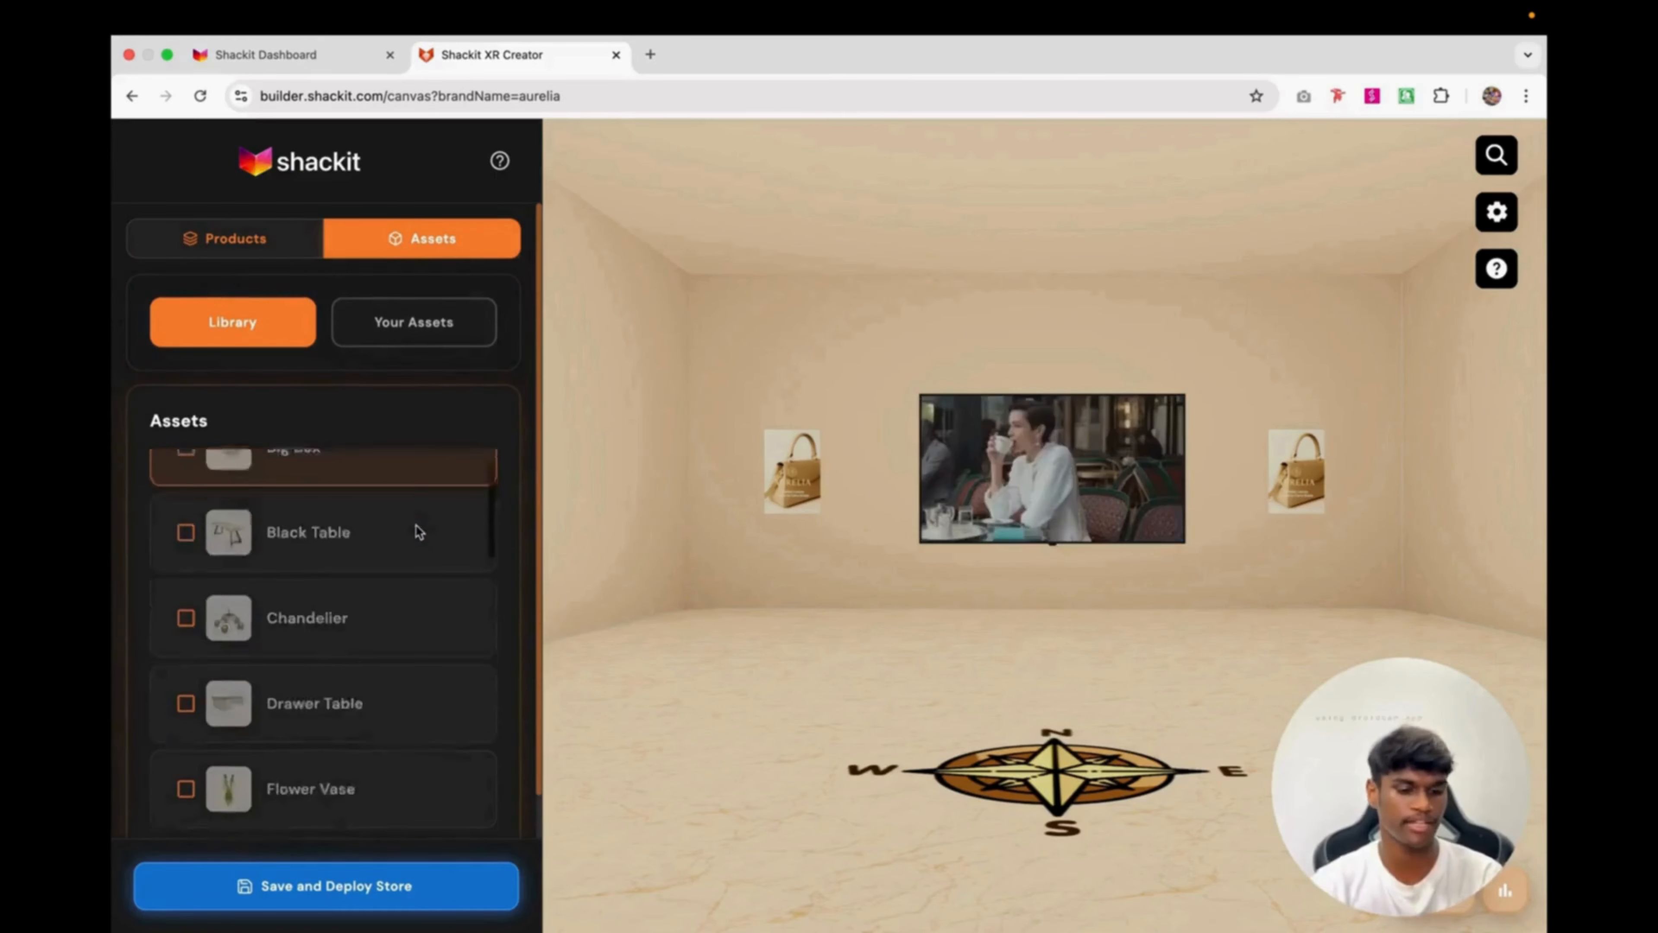
scroll(418, 531, "down", 5)
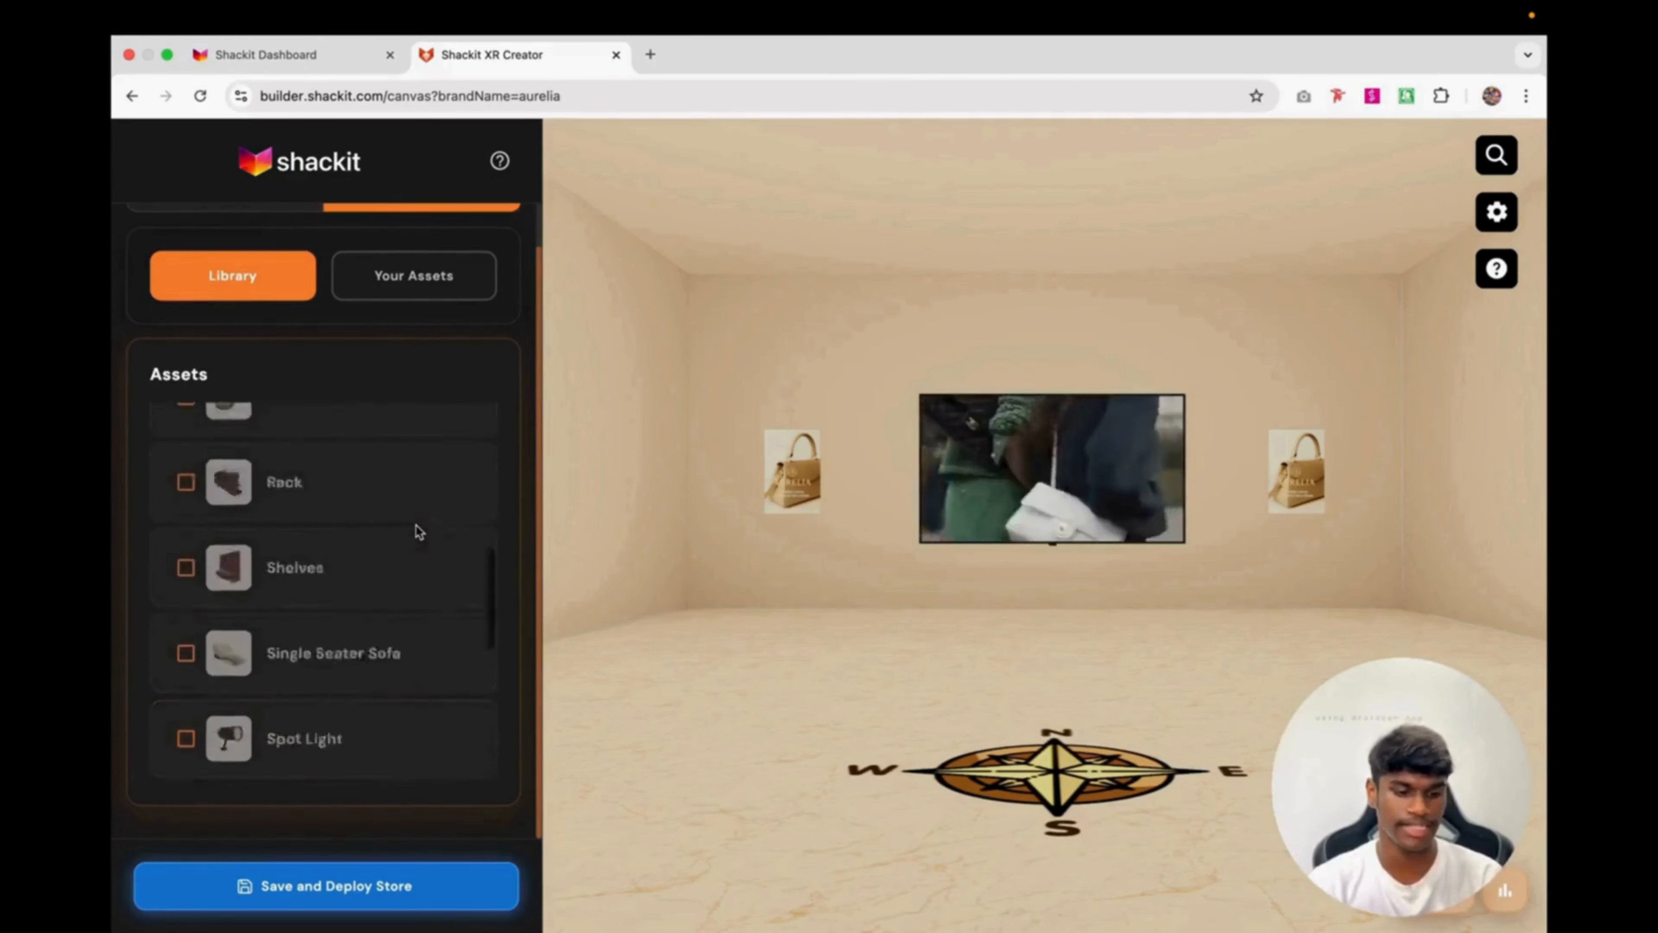
scroll(419, 531, "up", 8)
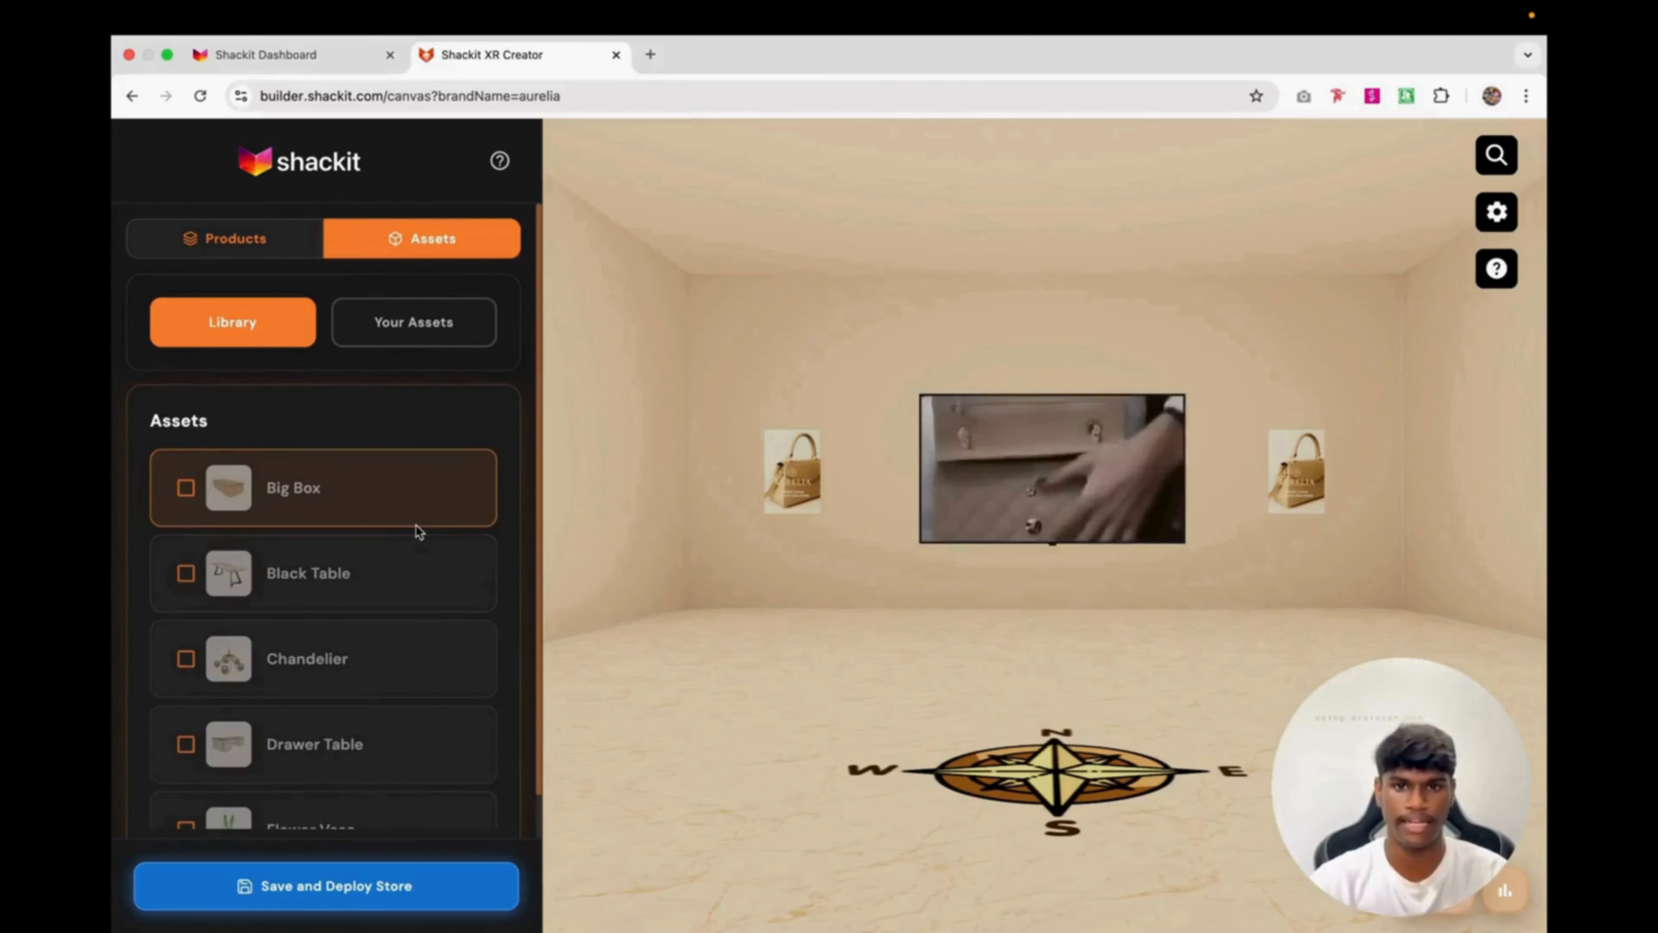
left_click(451, 343)
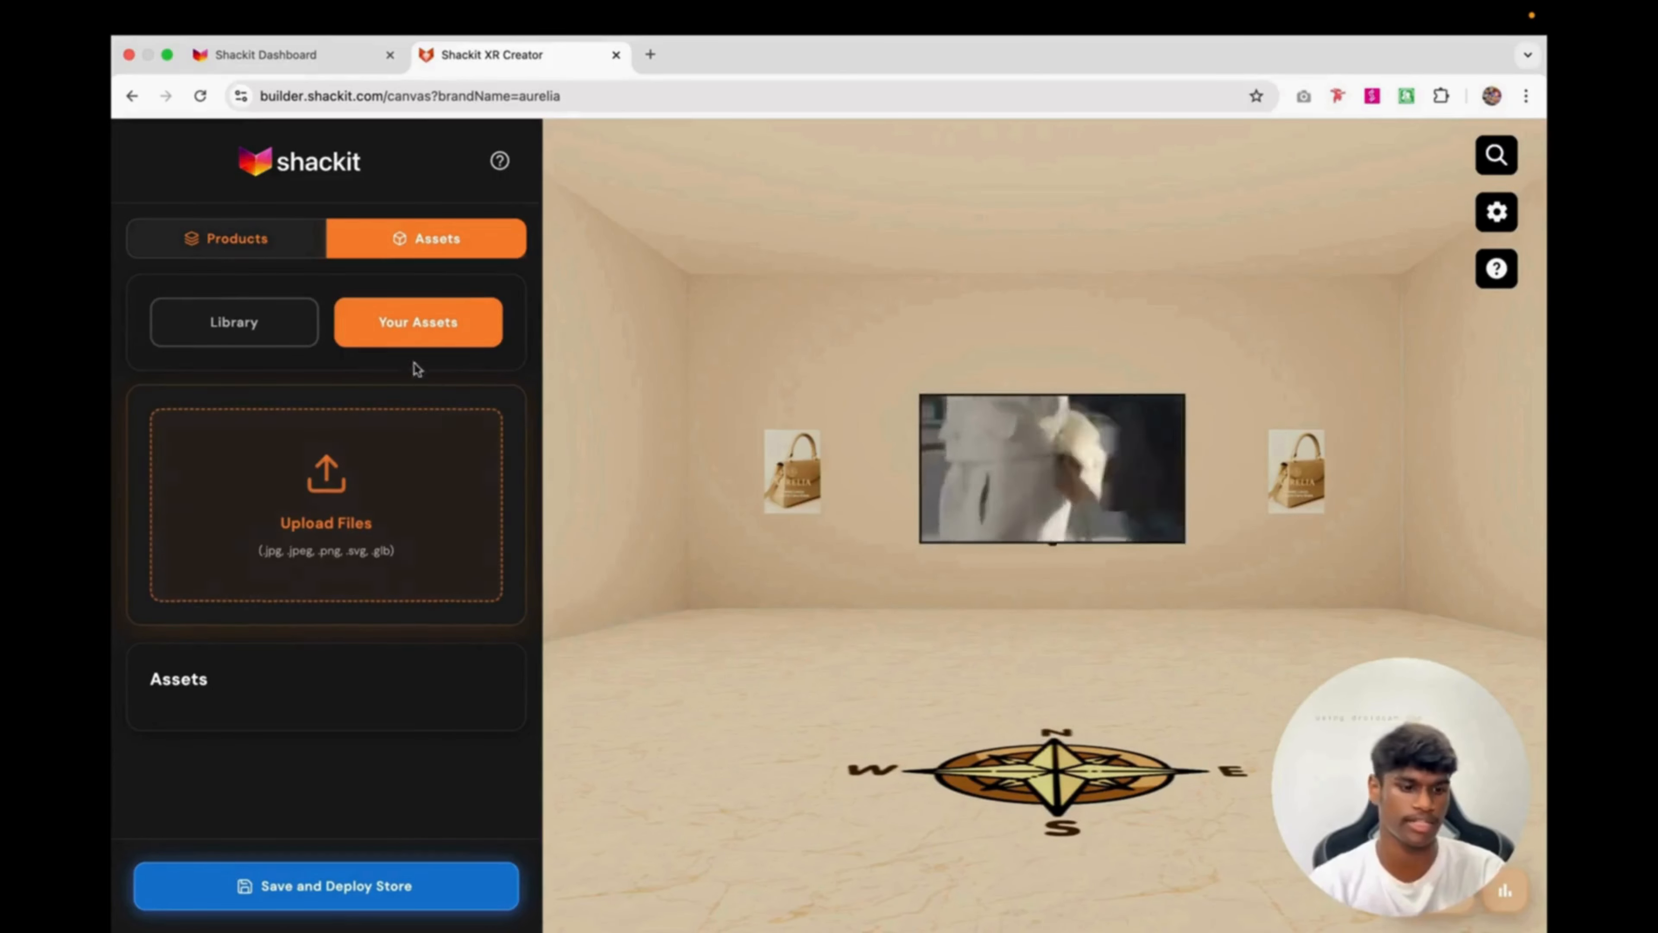
left_click(304, 328)
left_click(291, 254)
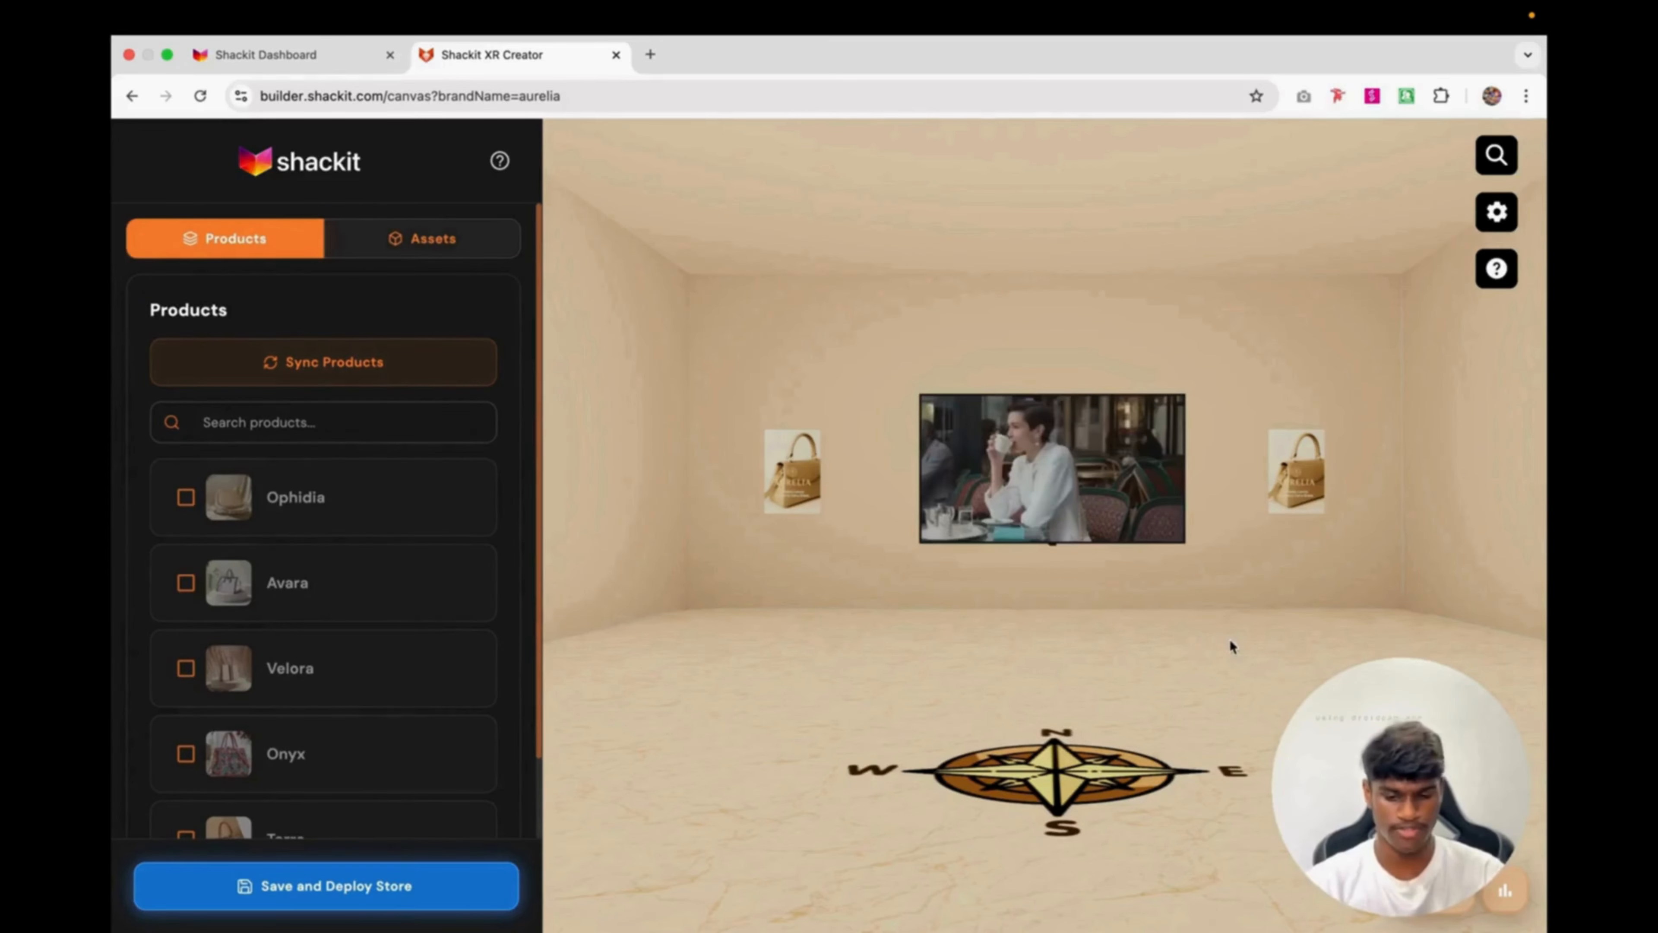
key("w")
key("d")
key("s")
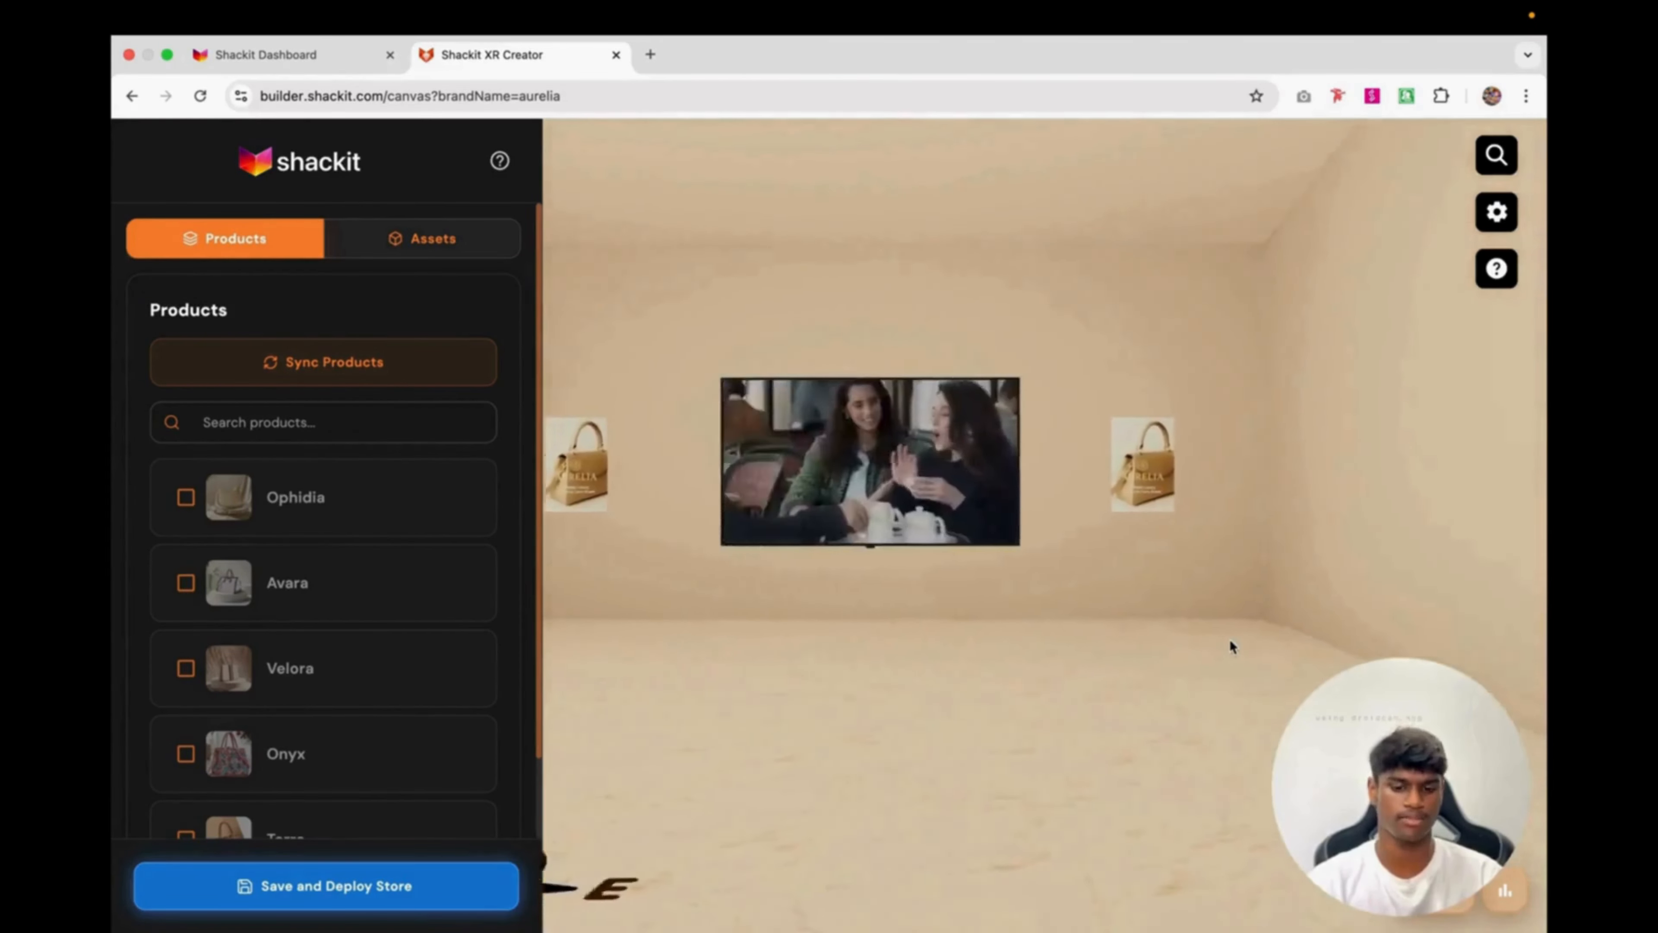
key("w")
key("a")
key("w")
key("s")
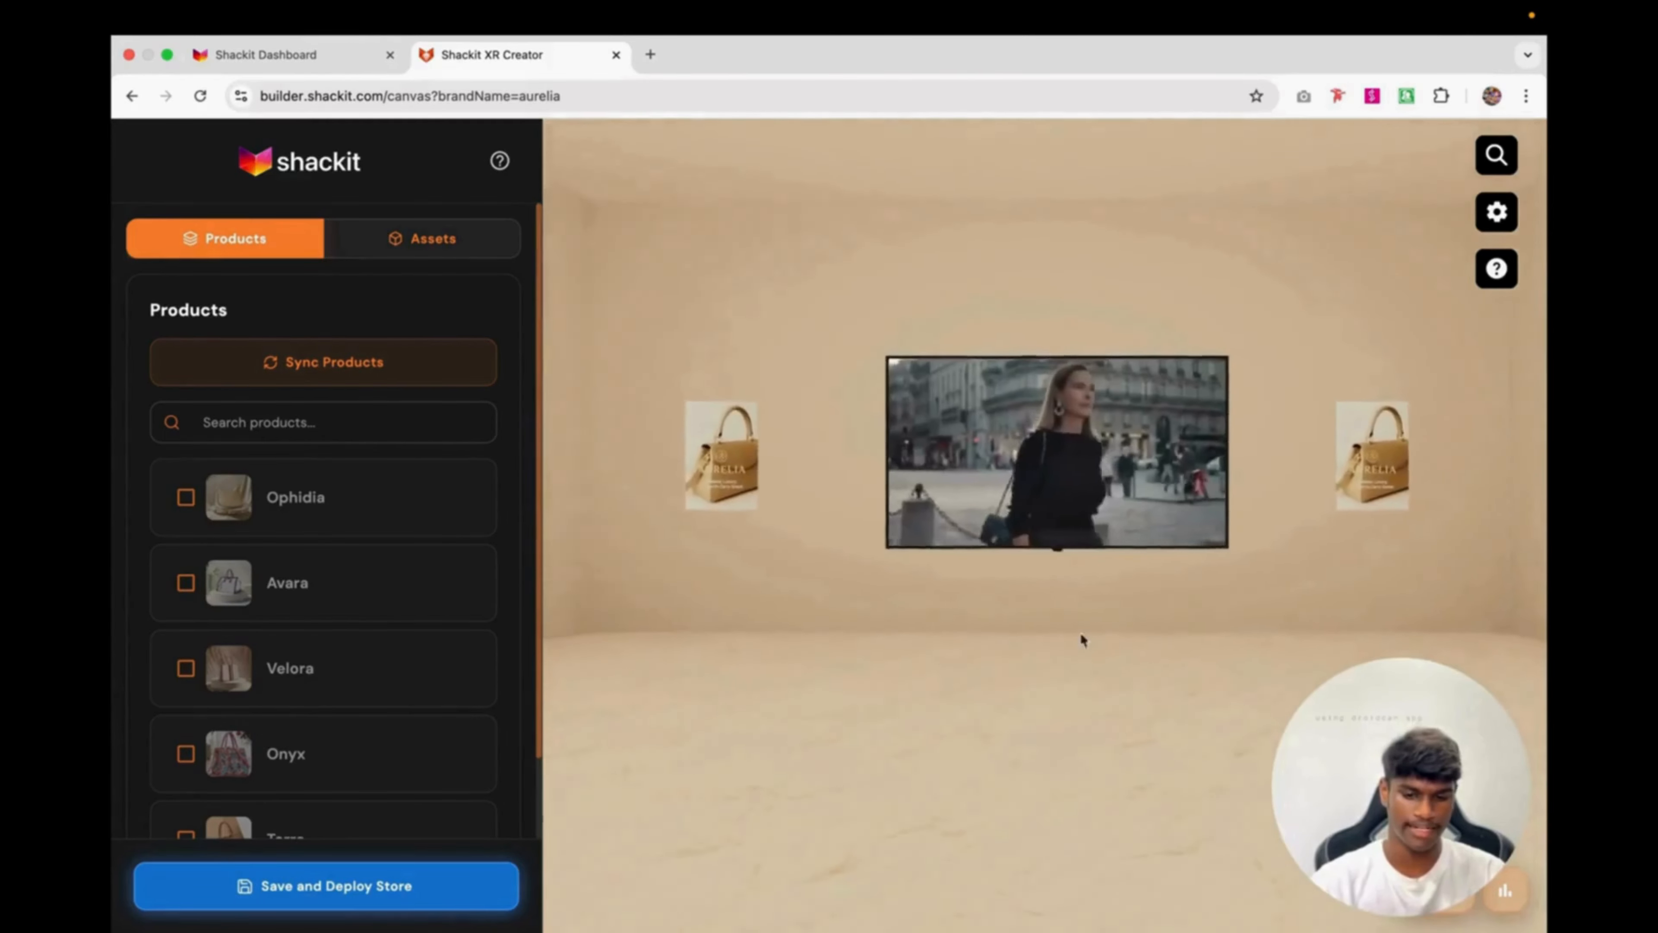
left_click_drag(1080, 632, 924, 634)
key("w")
key("s")
key("d")
key("a")
left_click_drag(1100, 581, 1148, 577)
key("w")
key("s")
key("d")
key("a")
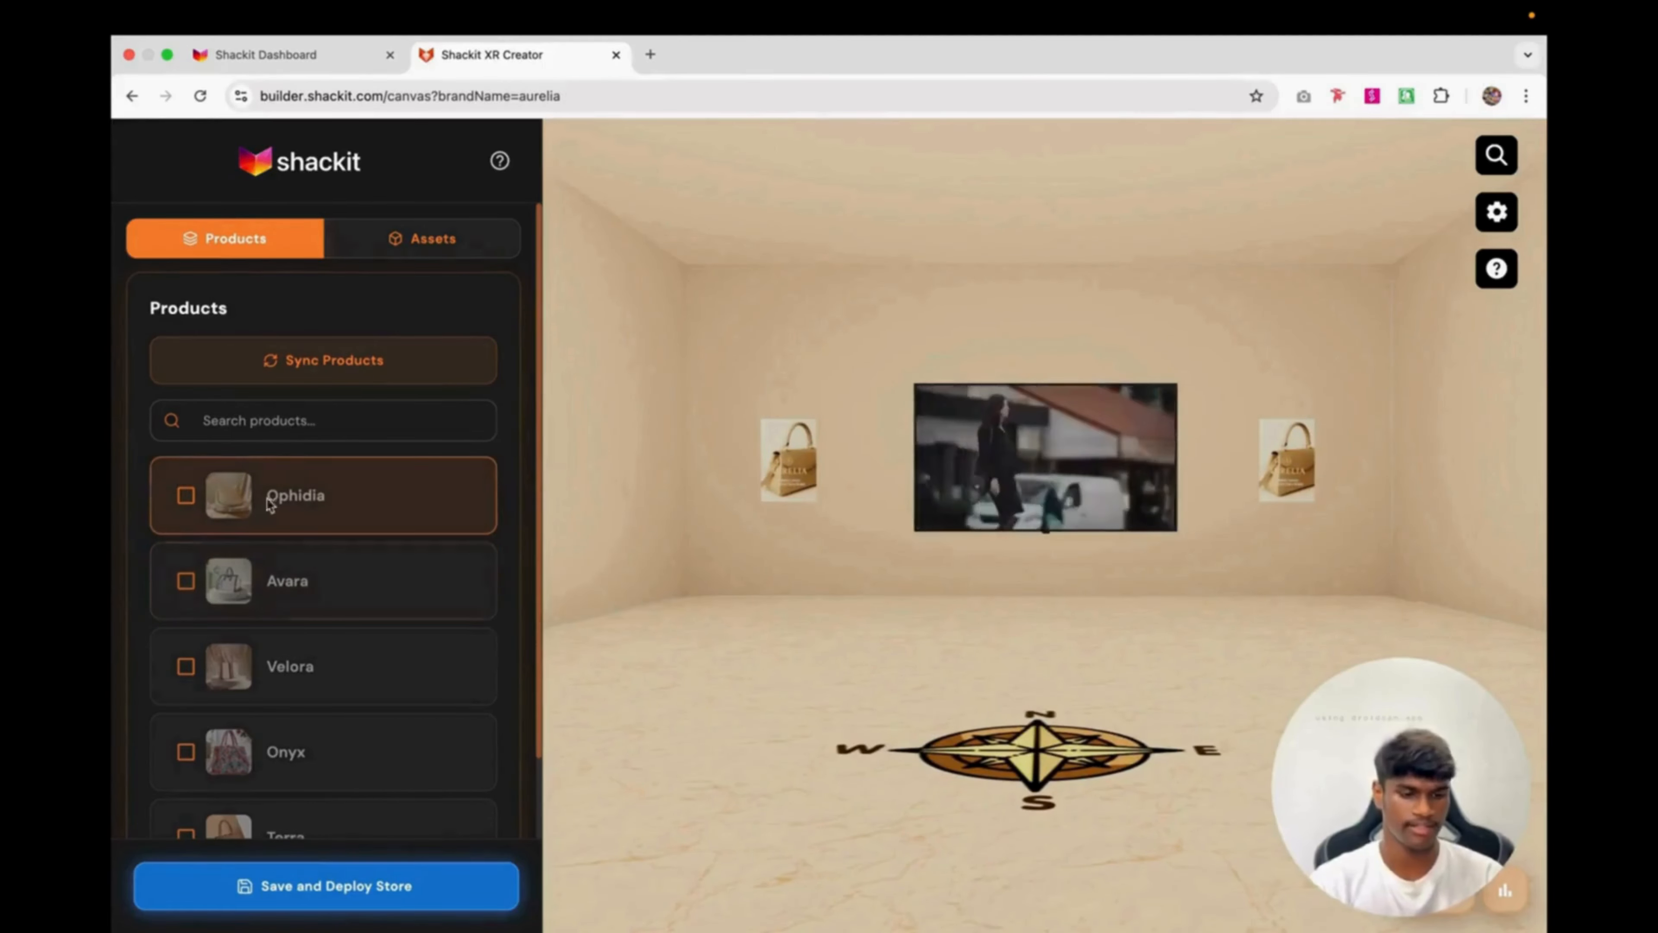
Place Ophidia in the showroom as its generated 3D monogram bag model instead of its photo.
left_click(186, 497)
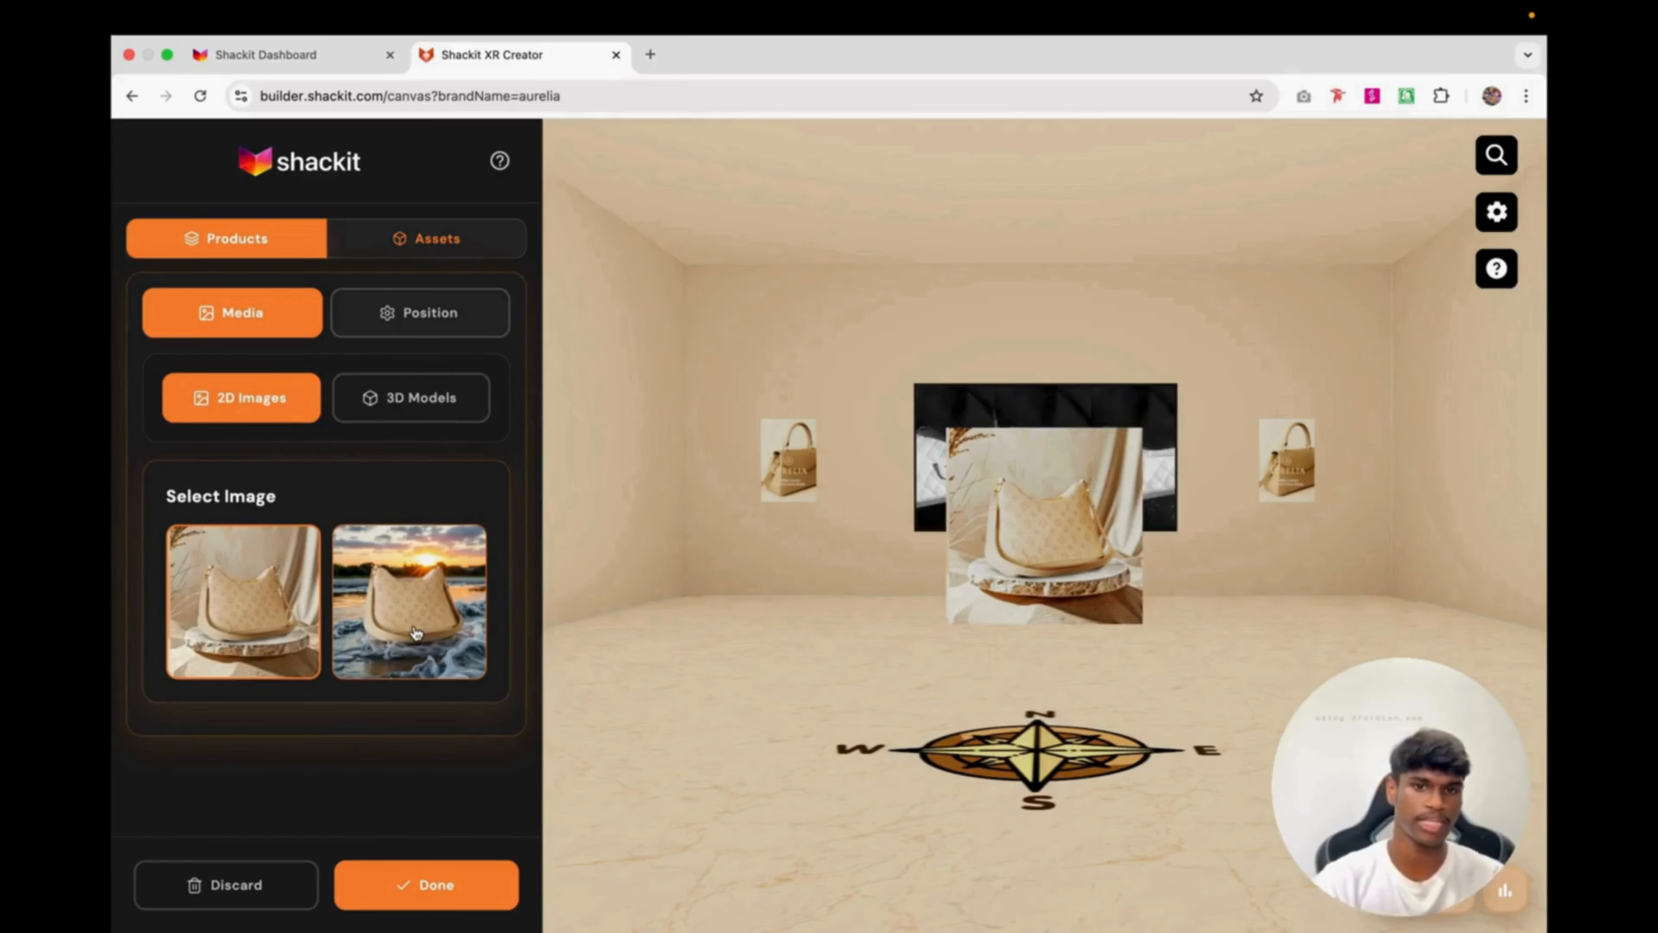
left_click(442, 414)
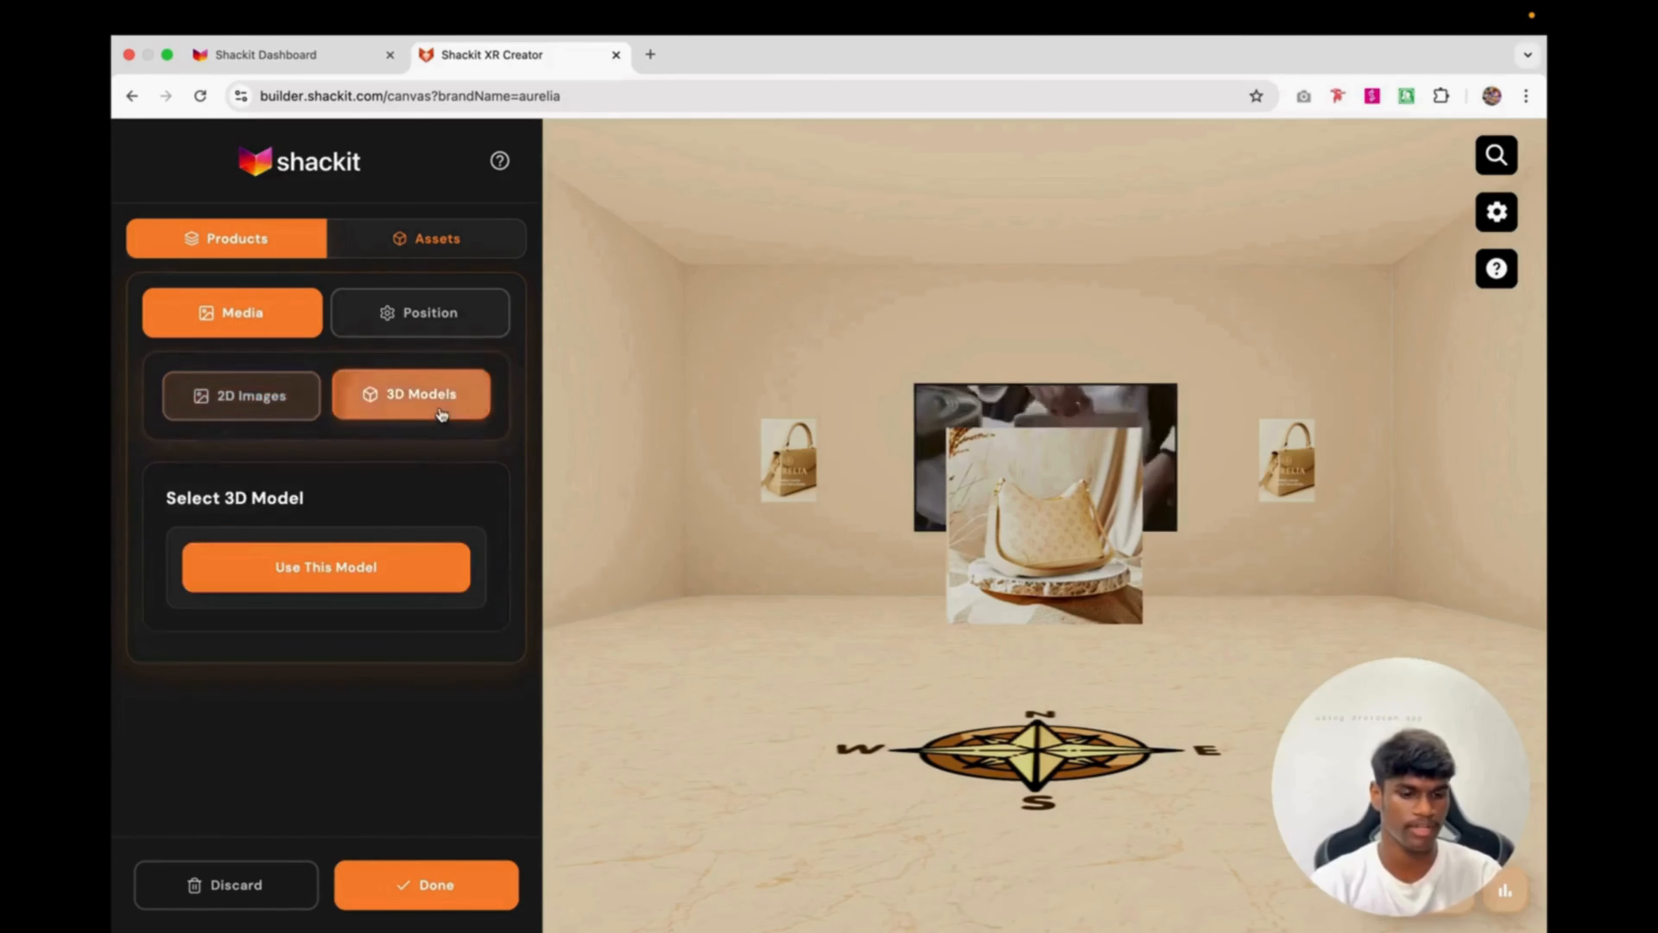
left_click(283, 419)
left_click(393, 407)
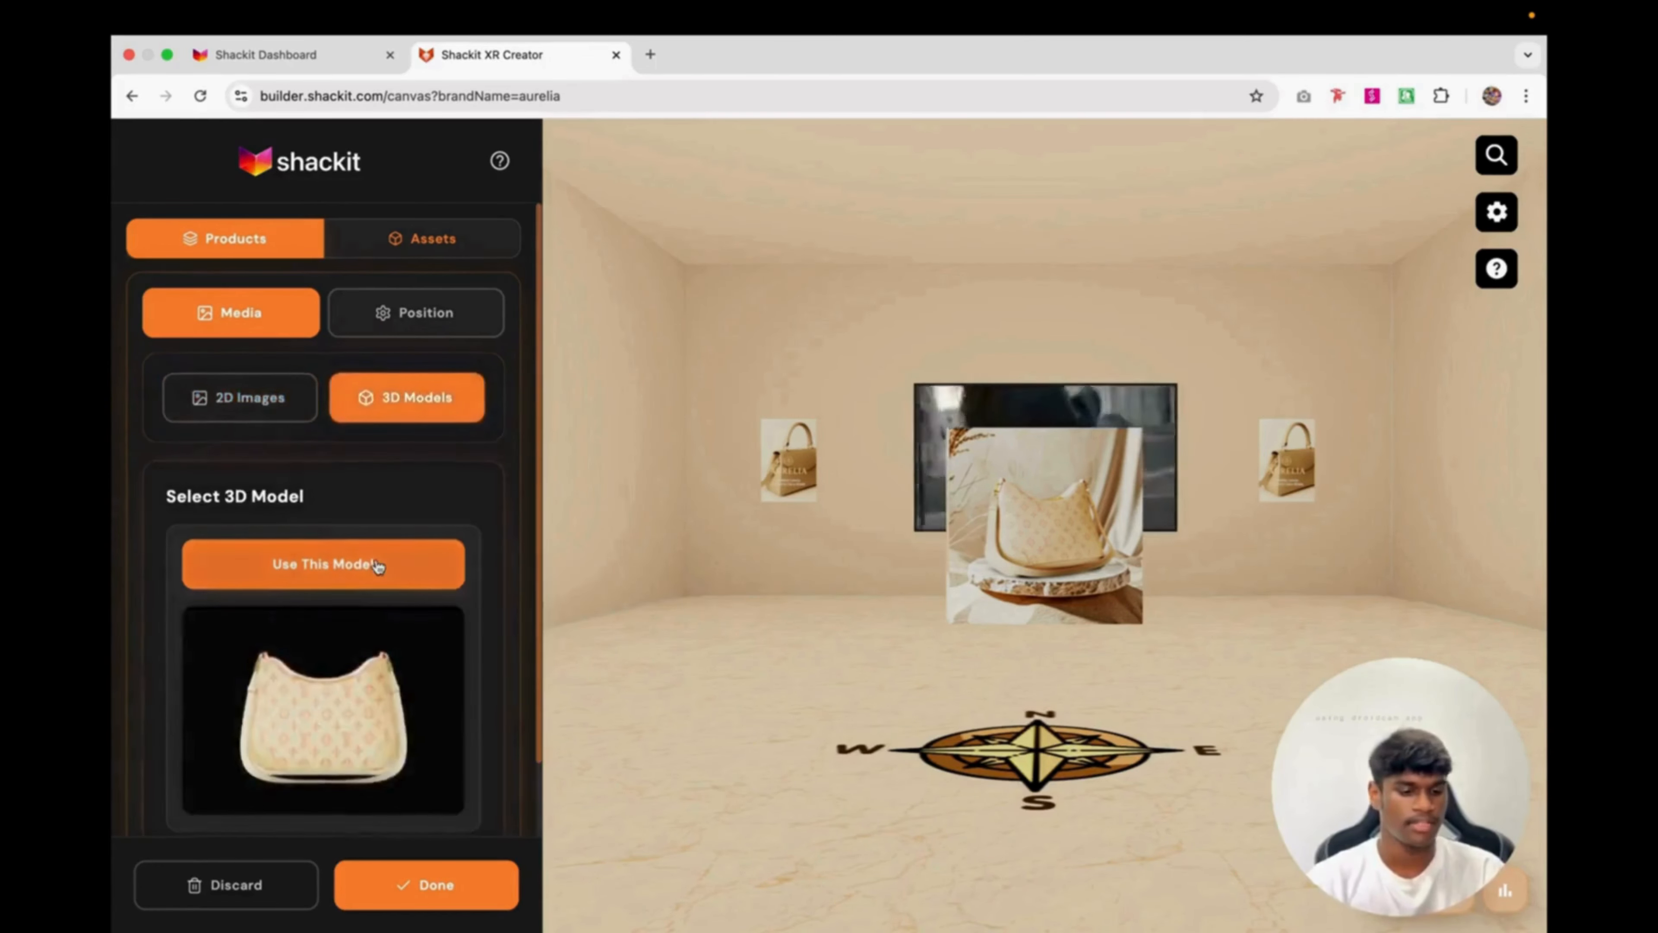
scroll(377, 562, "down", 2)
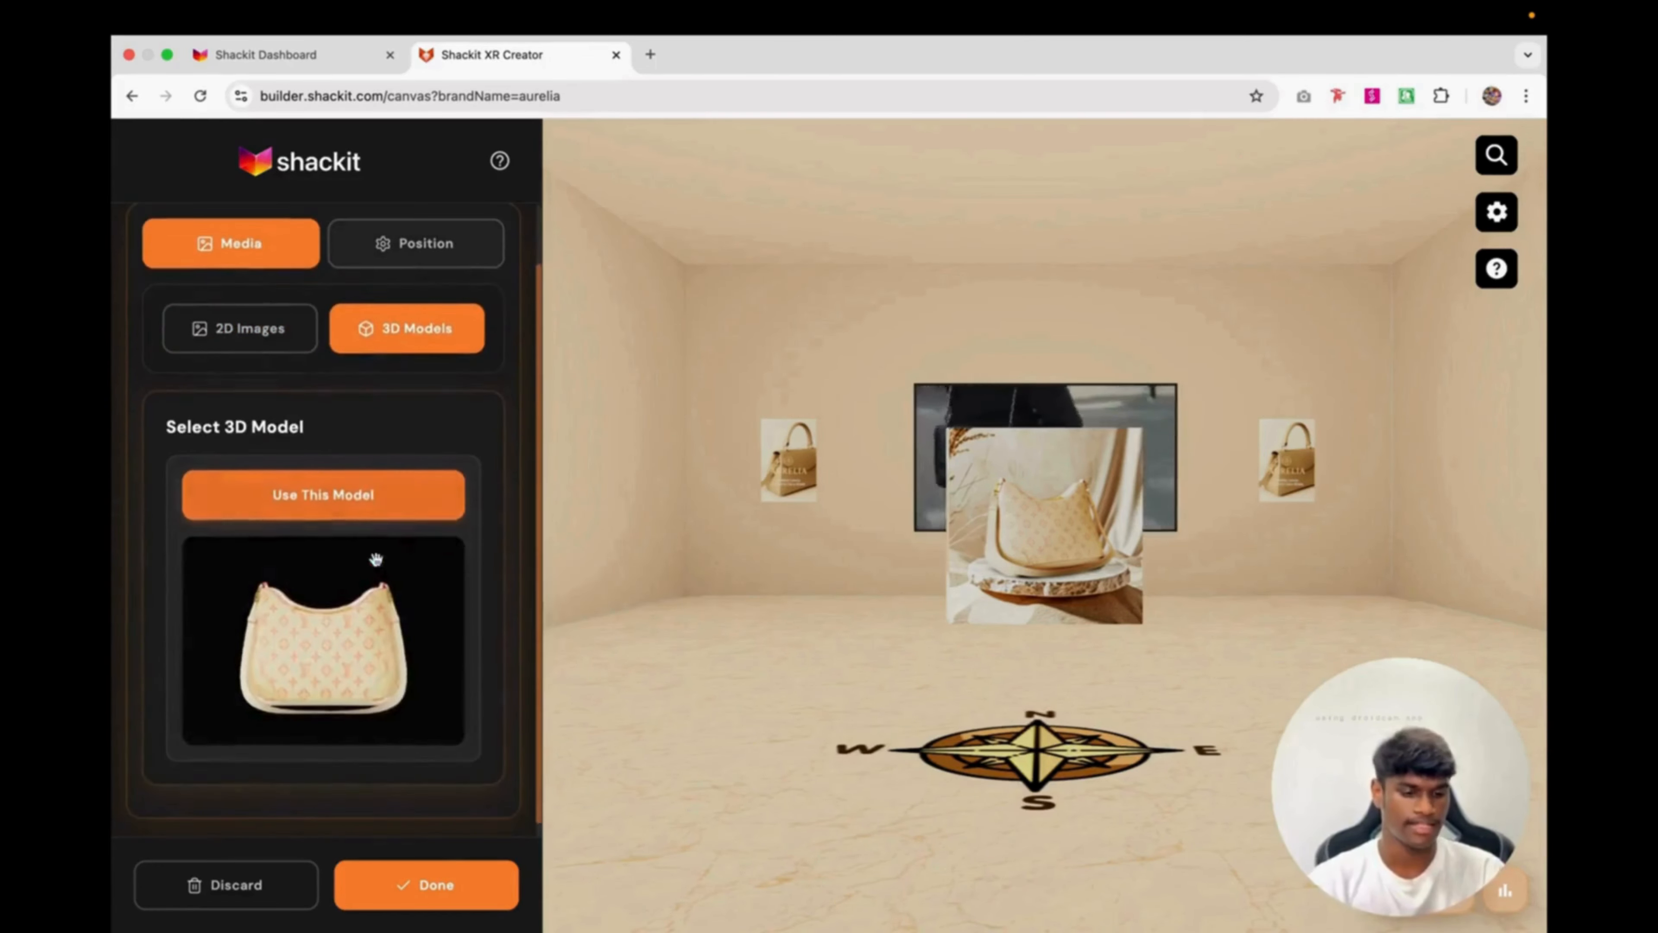
left_click(401, 496)
left_click_drag(893, 612, 922, 632)
Move the Ophidia bag toward the left wall with the position gizmo.
key("a")
key("s")
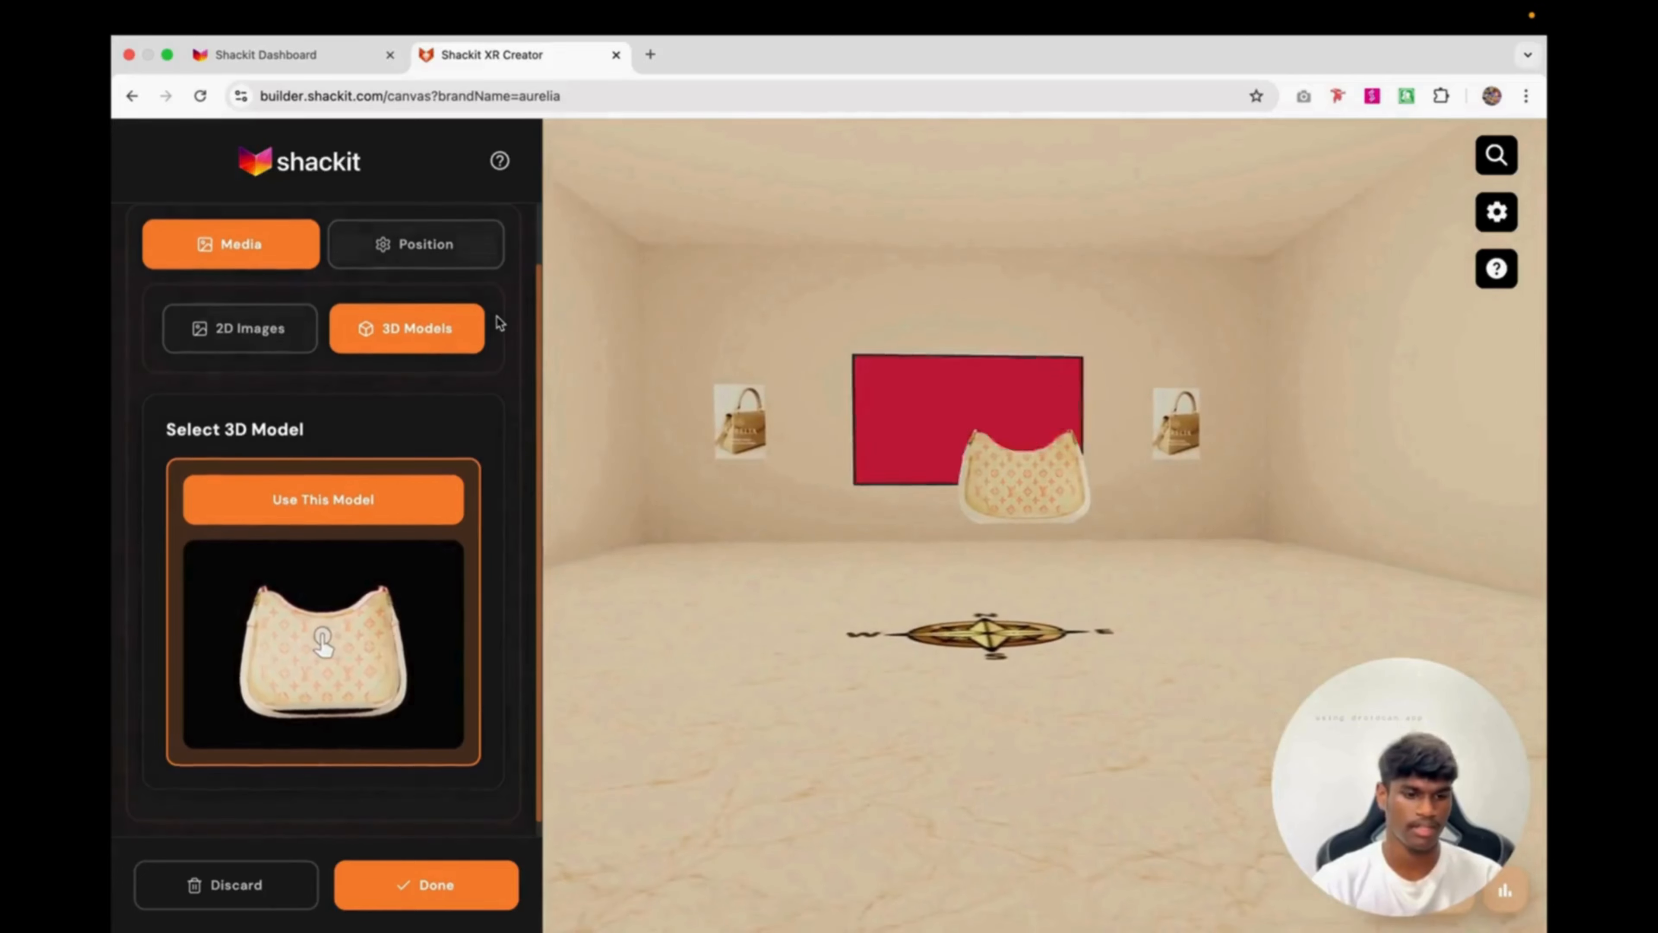
left_click(452, 263)
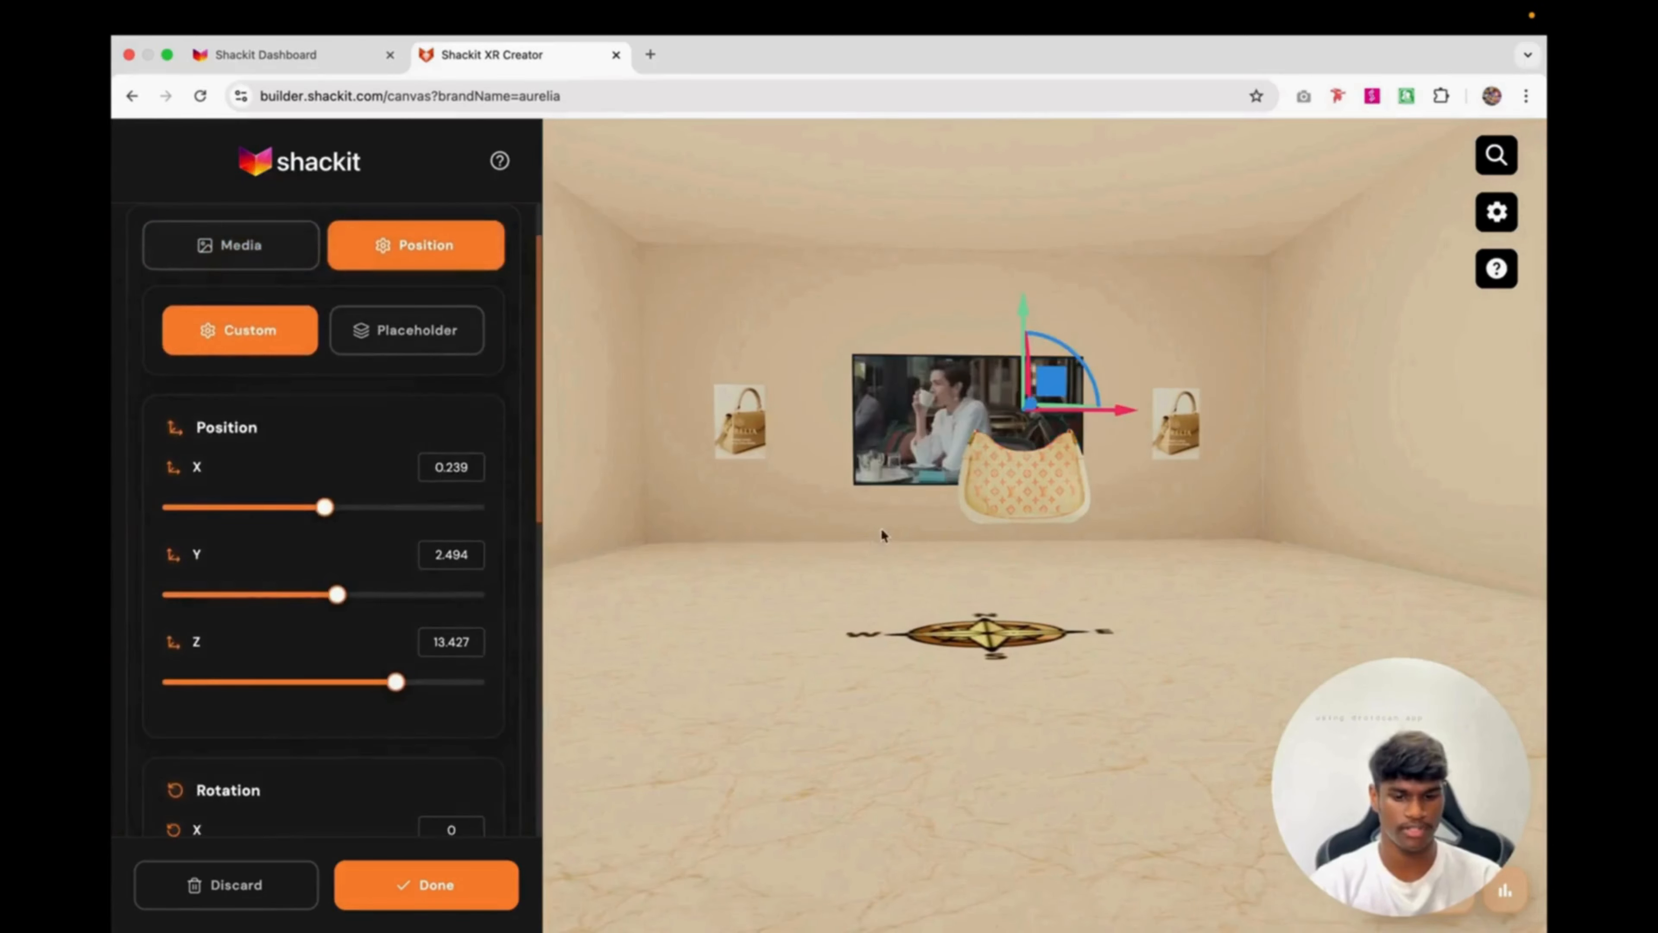
left_click_drag(881, 535, 805, 502)
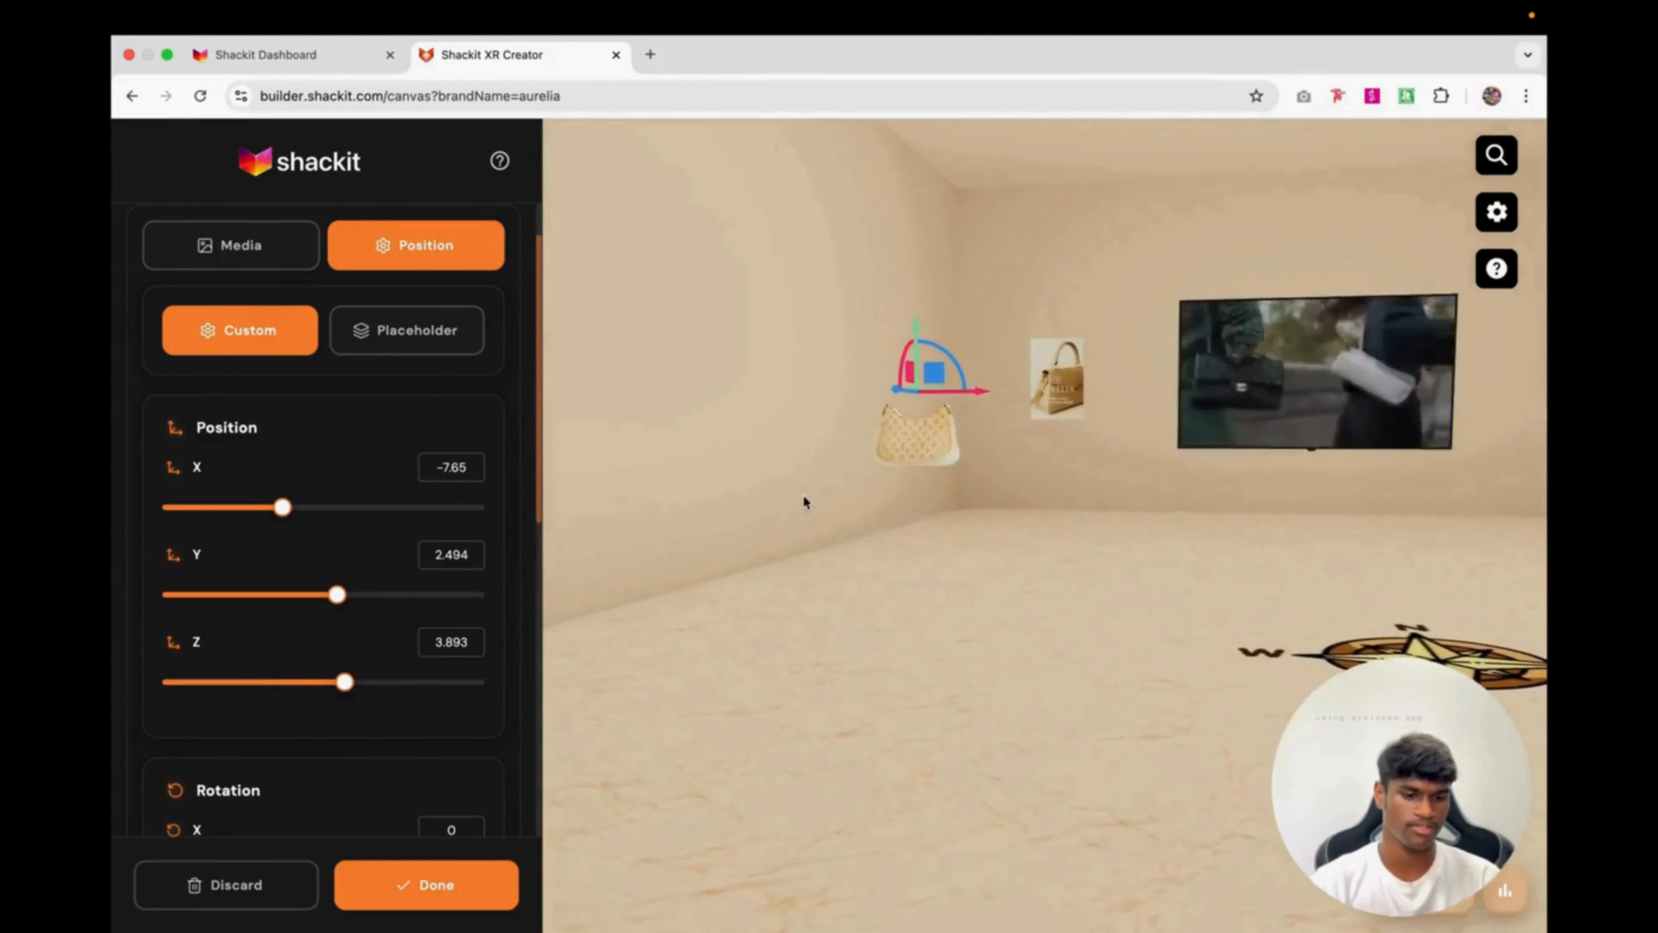
Set the bag's Y rotation to 90° with its scale at 2.
scroll(396, 567, "down", 5)
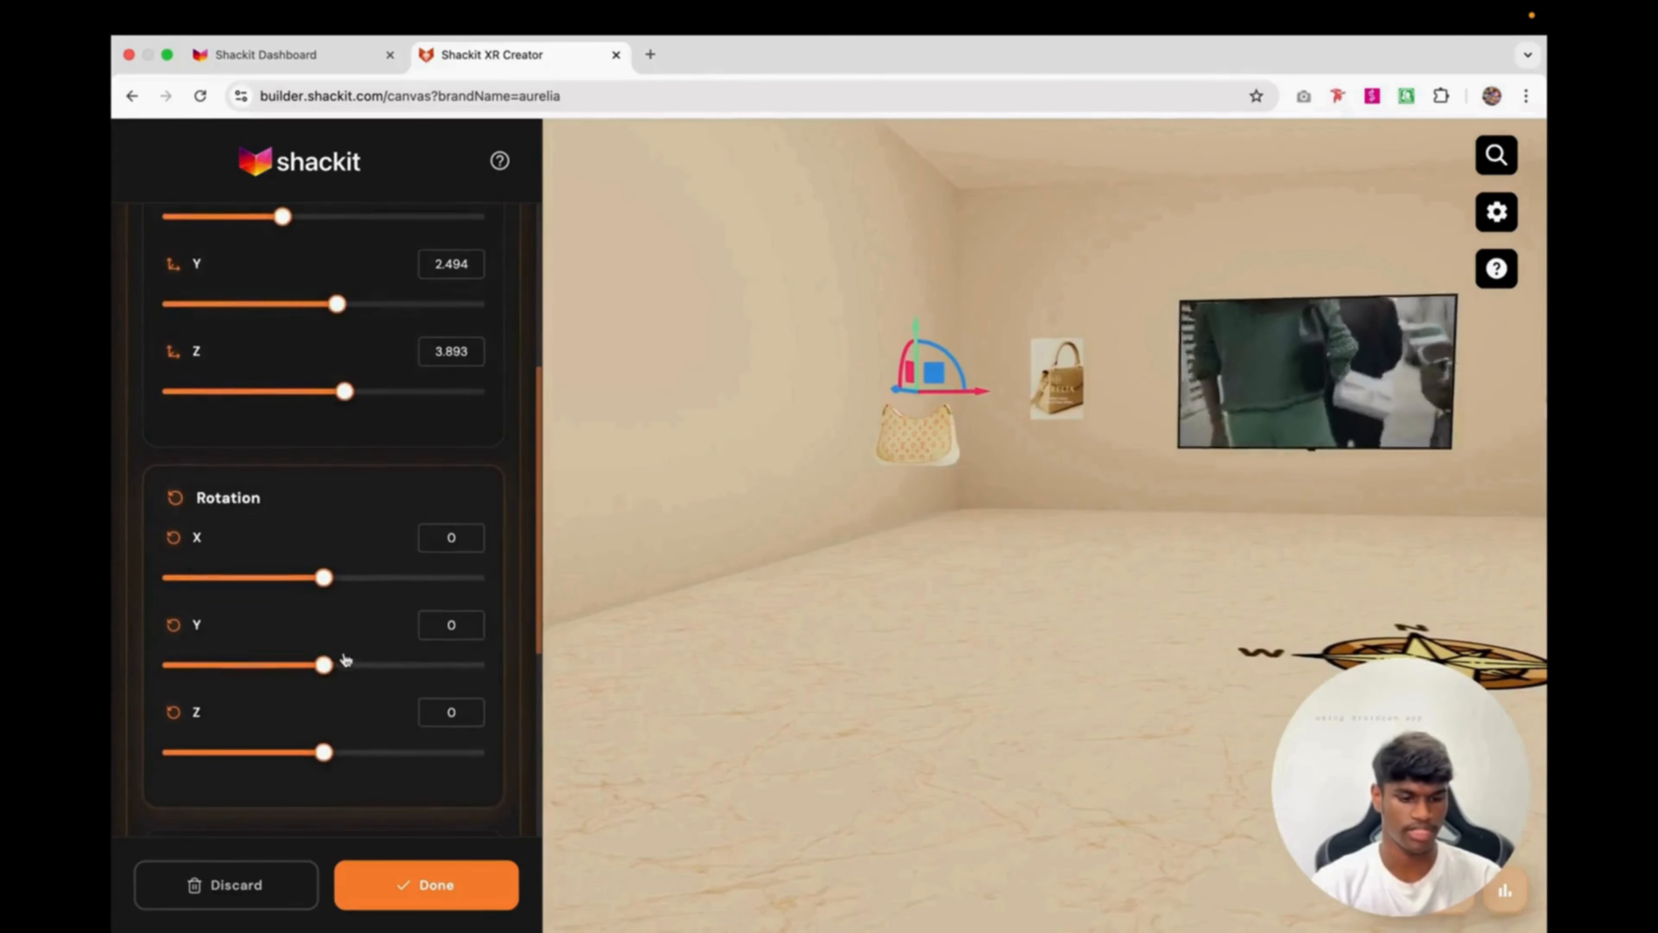
scroll(346, 660, "down", 3)
scroll(378, 666, "down", 1)
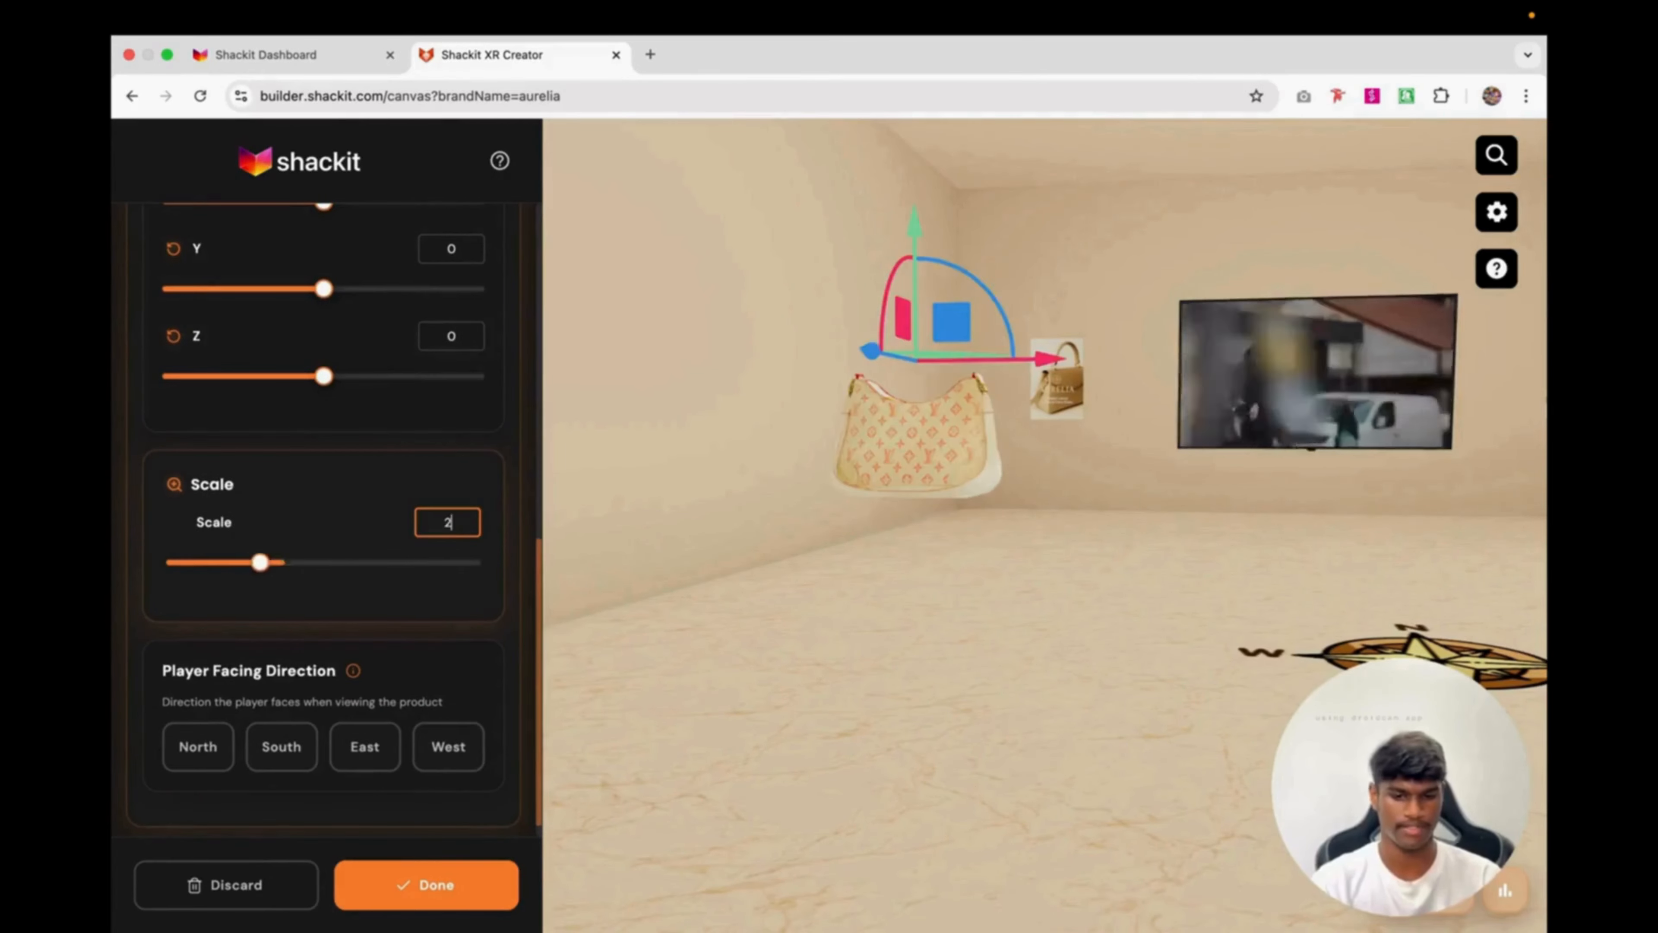
scroll(410, 596, "down", 1)
scroll(407, 594, "up", 6)
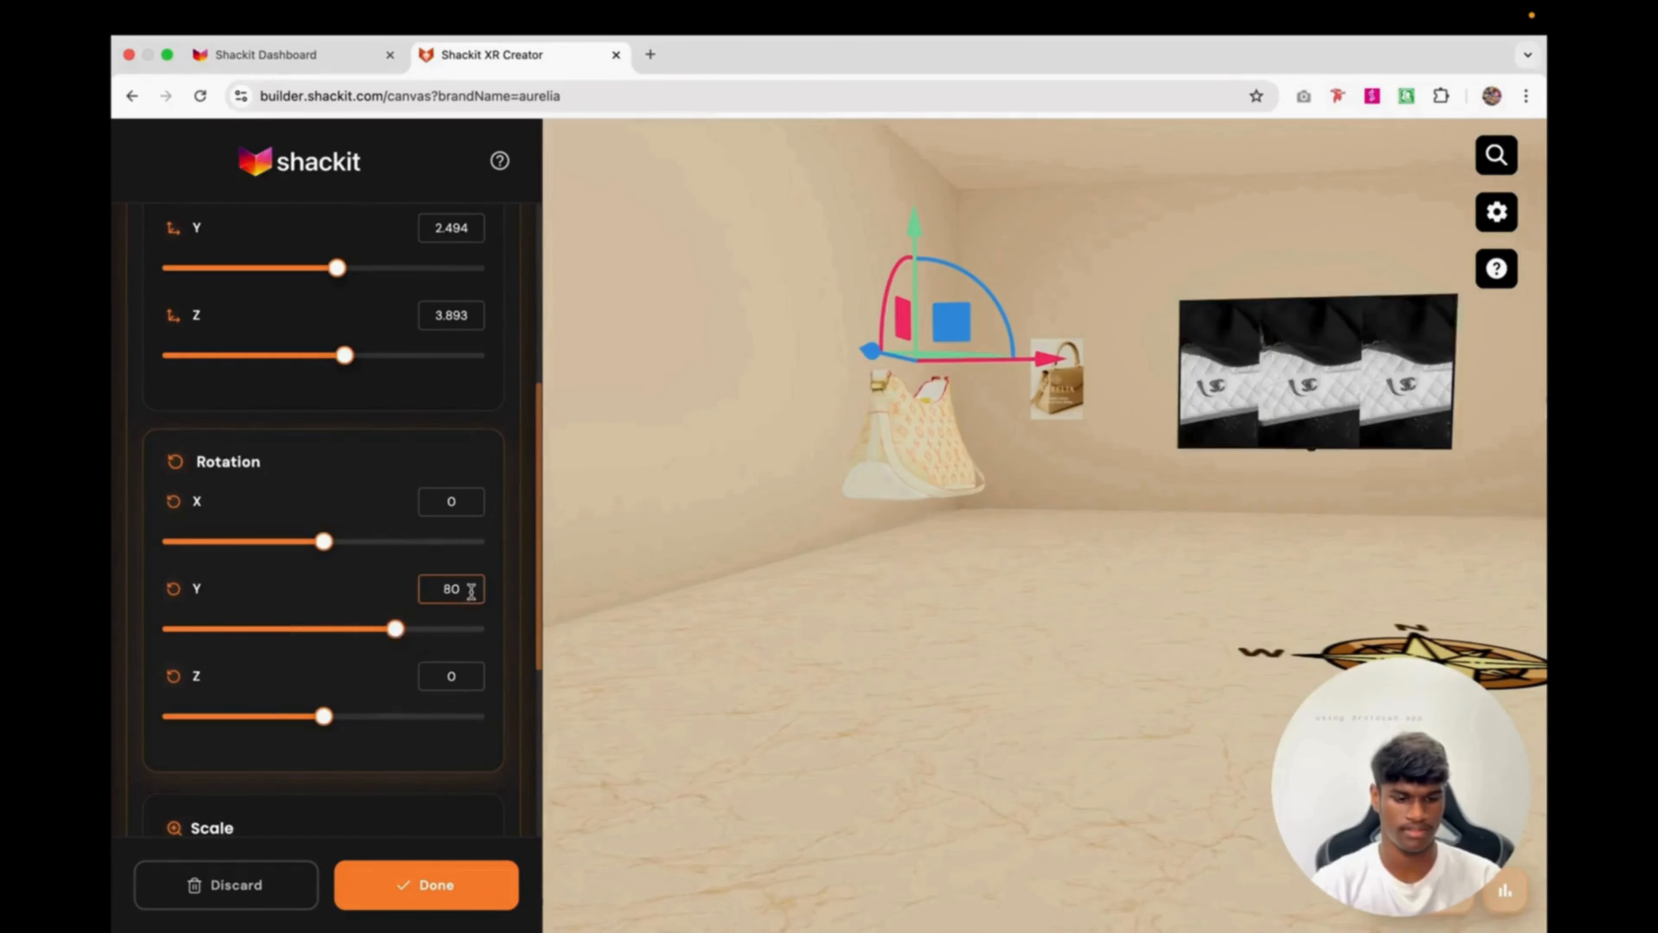
double_click(471, 590)
key("BackSpace")
type("90")
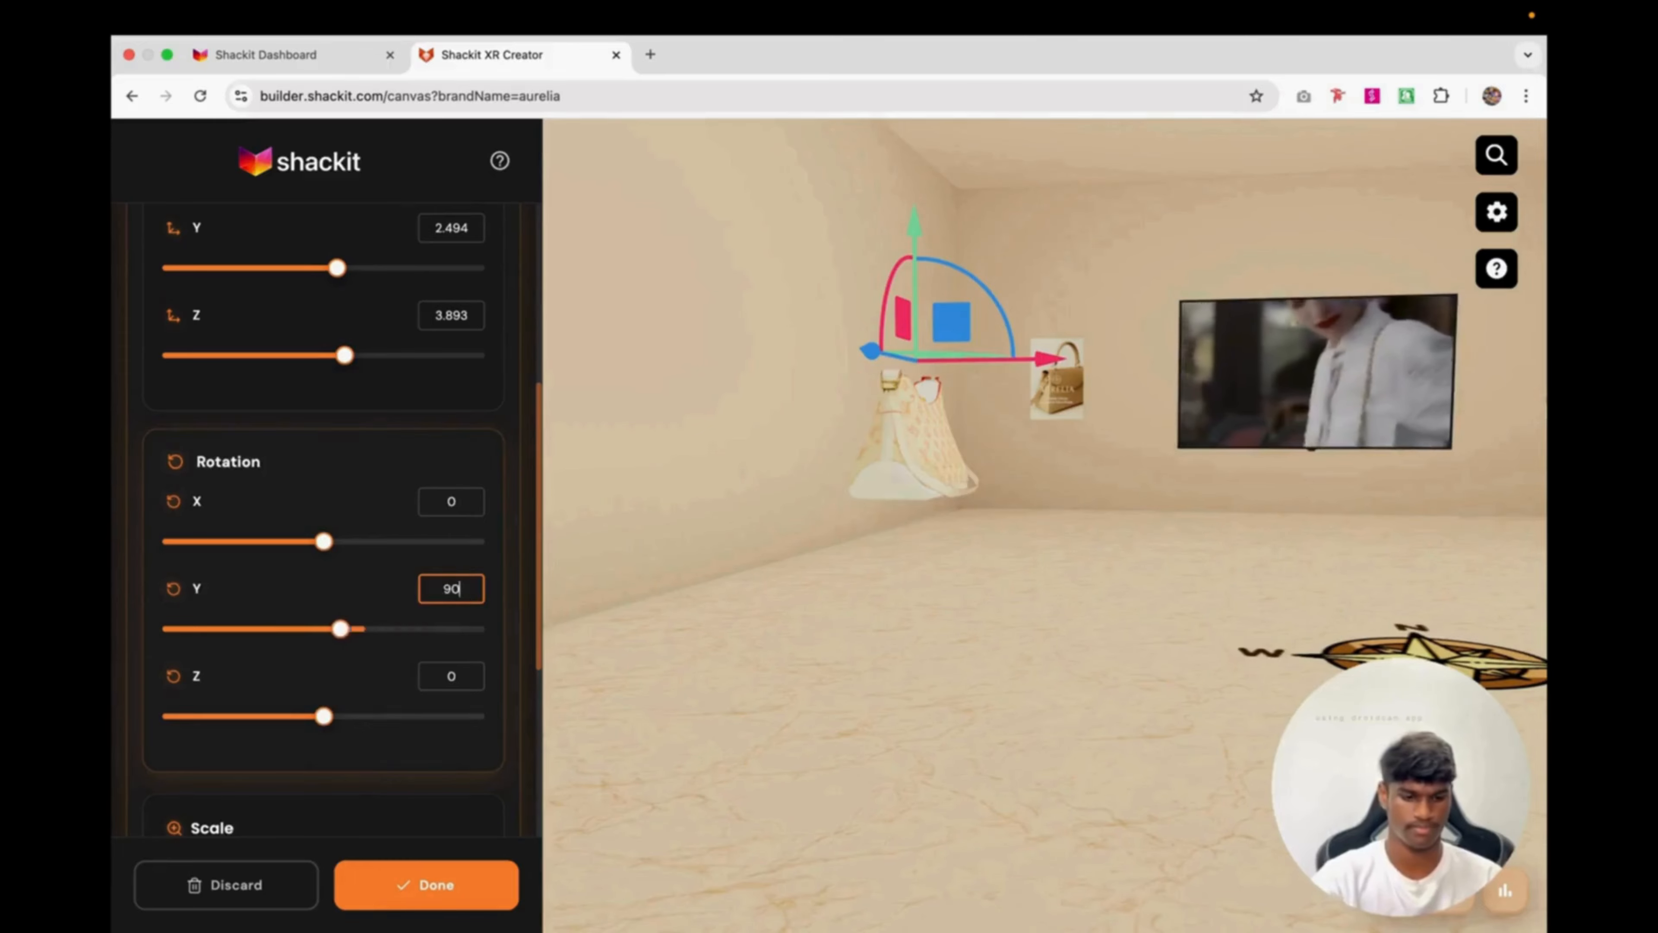
left_click_drag(1022, 548, 989, 441)
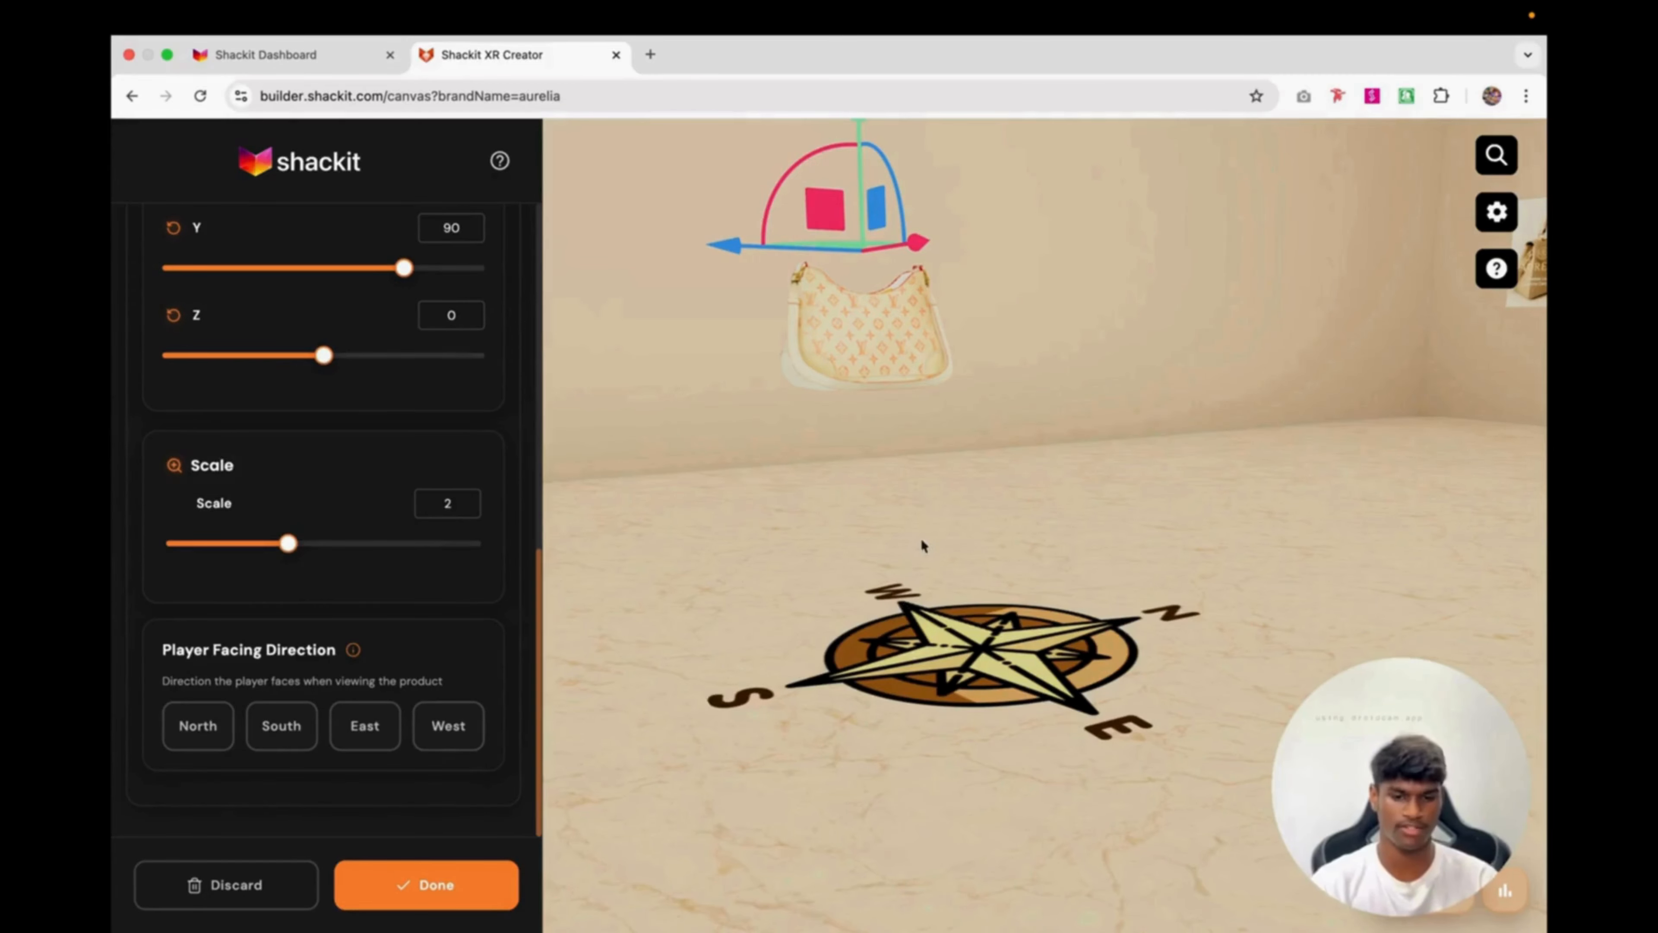
Find the placed Ophidia bag through the placed-products search and bring it into view.
key("w")
key("d")
left_click_drag(922, 546, 889, 540)
key("a")
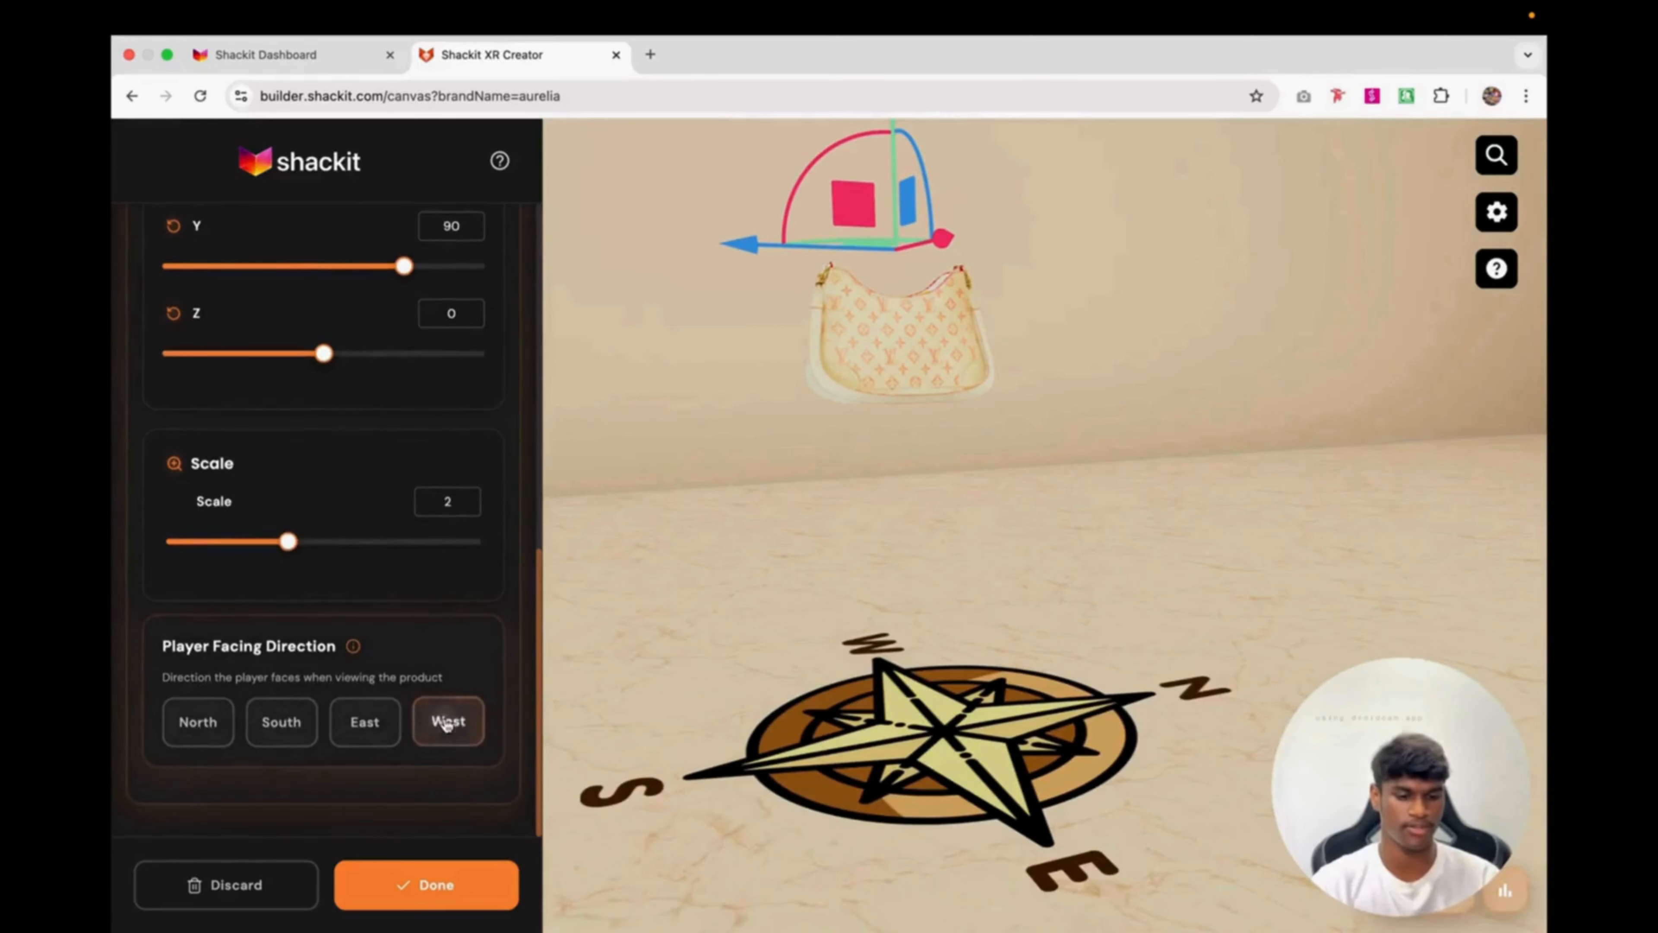
scroll(467, 626, "up", 10)
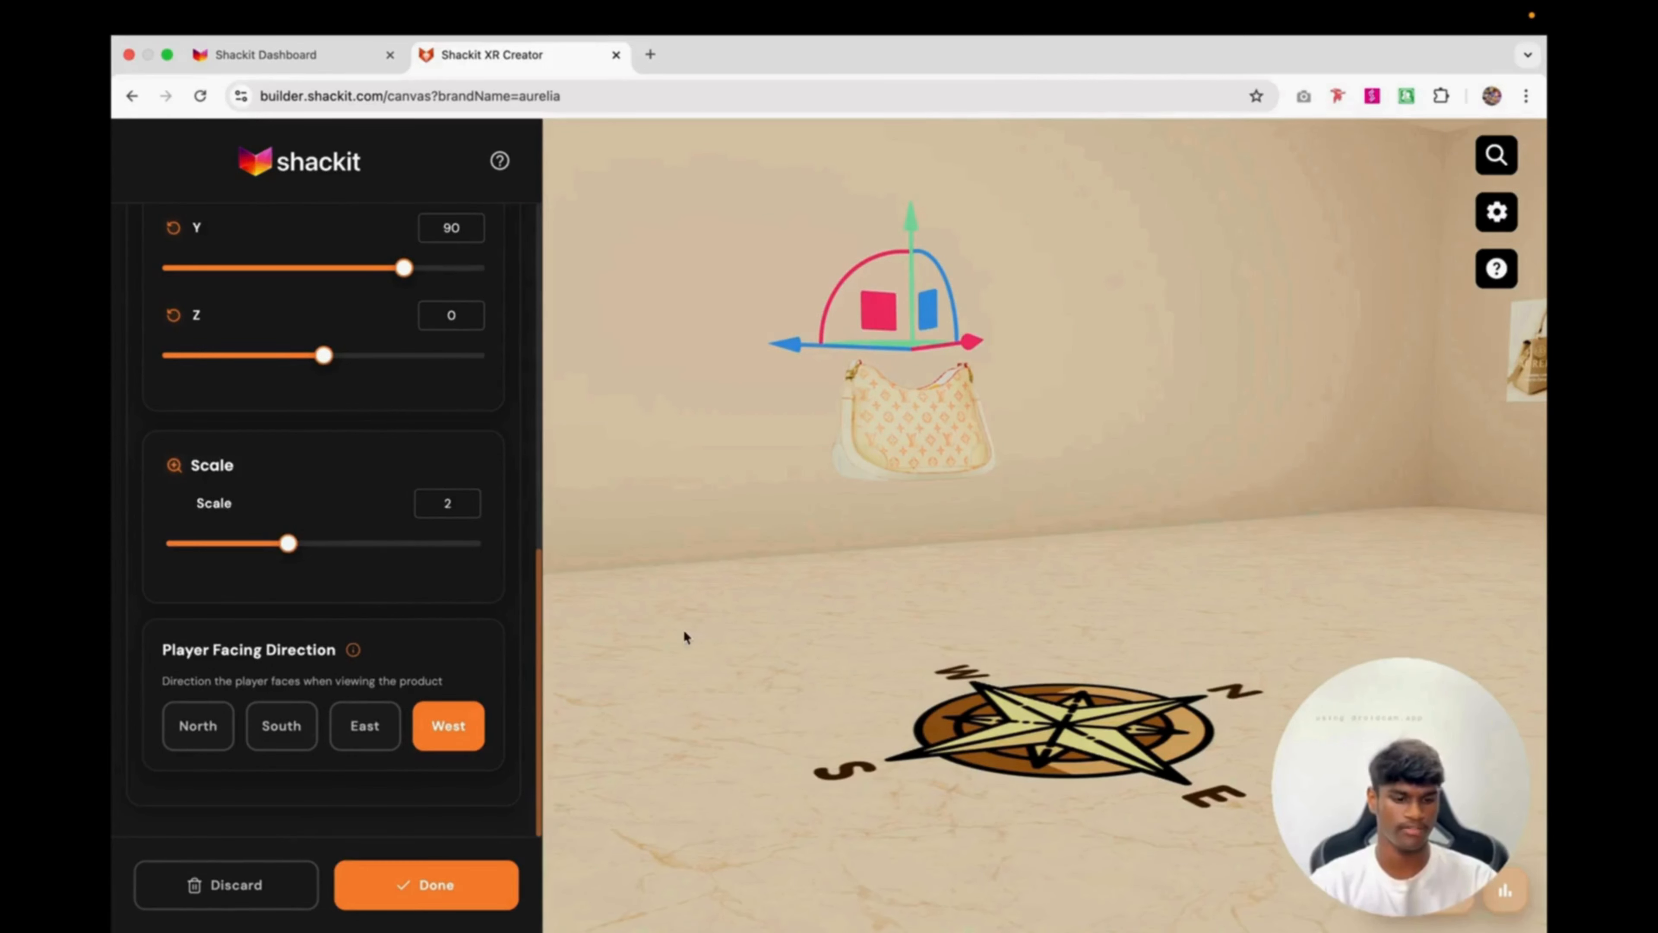
left_click(1497, 155)
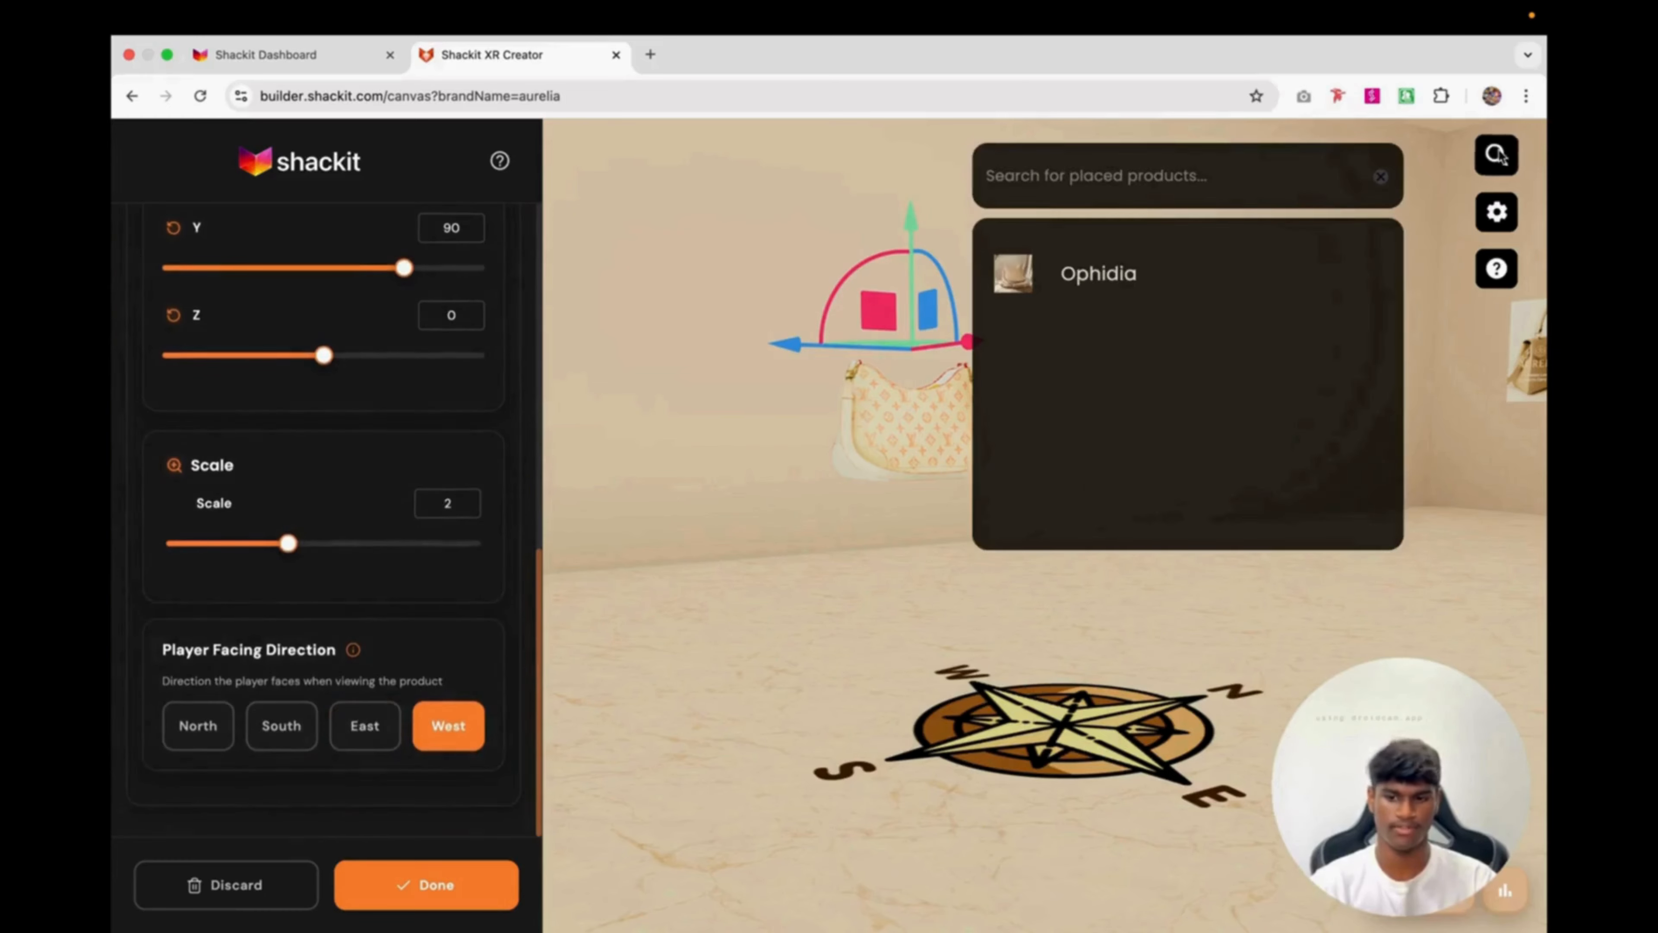
left_click(1117, 278)
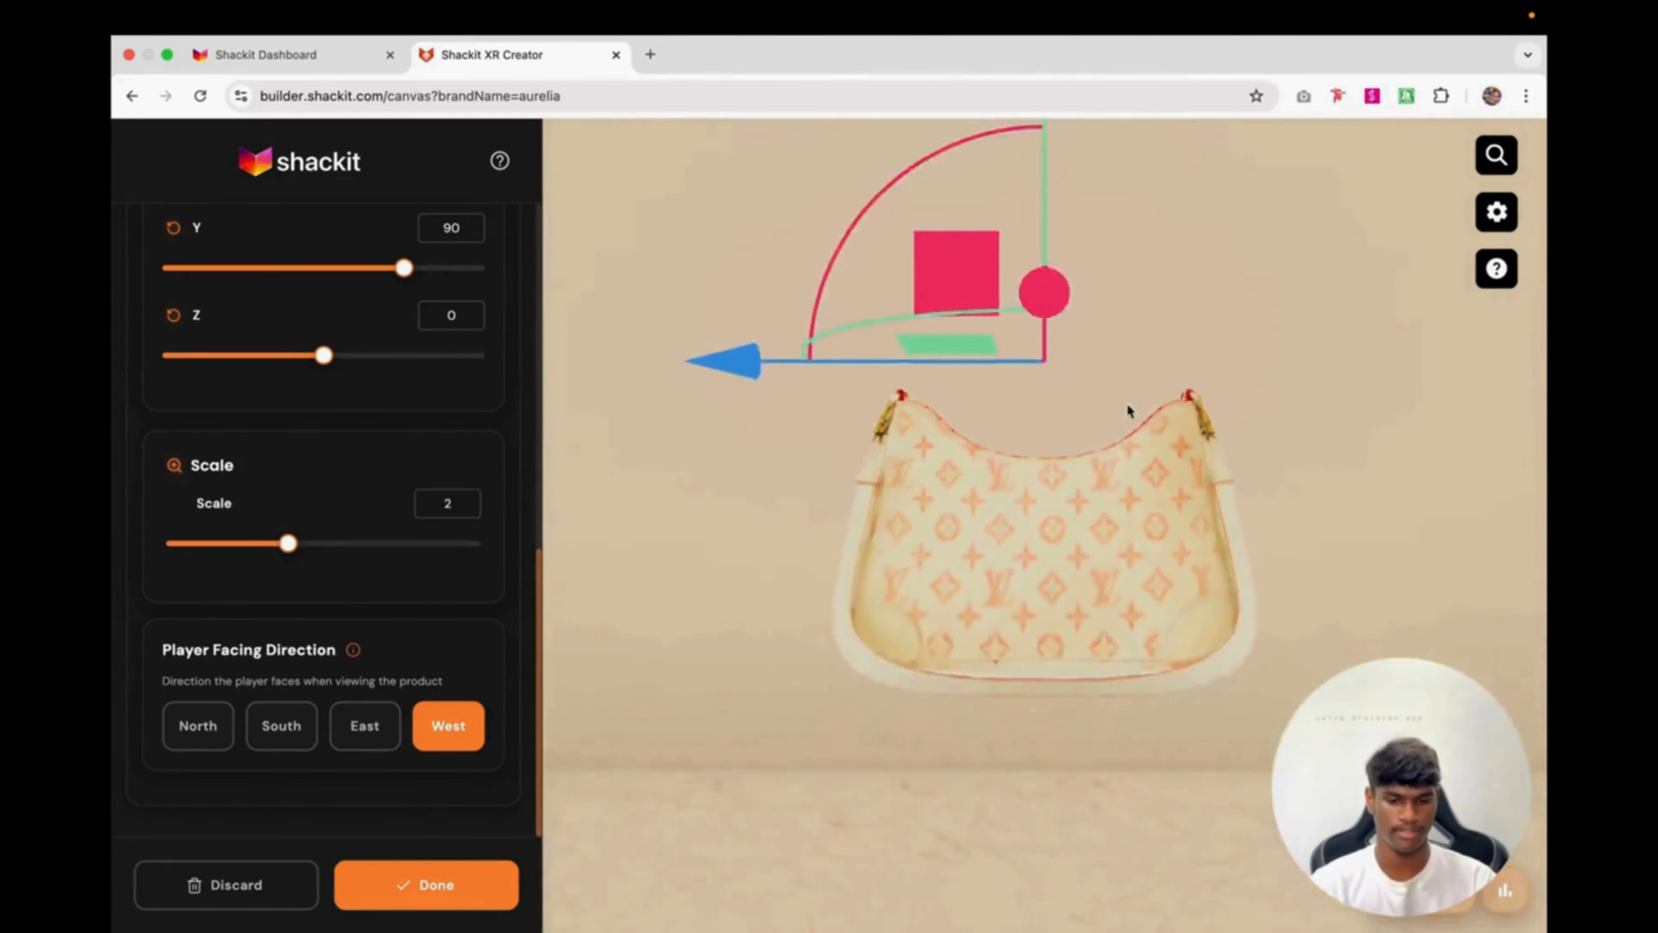
Frame the bag with the compass visible and confirm its placement with players facing West.
key("s")
left_click_drag(1126, 402, 1247, 452)
key("a")
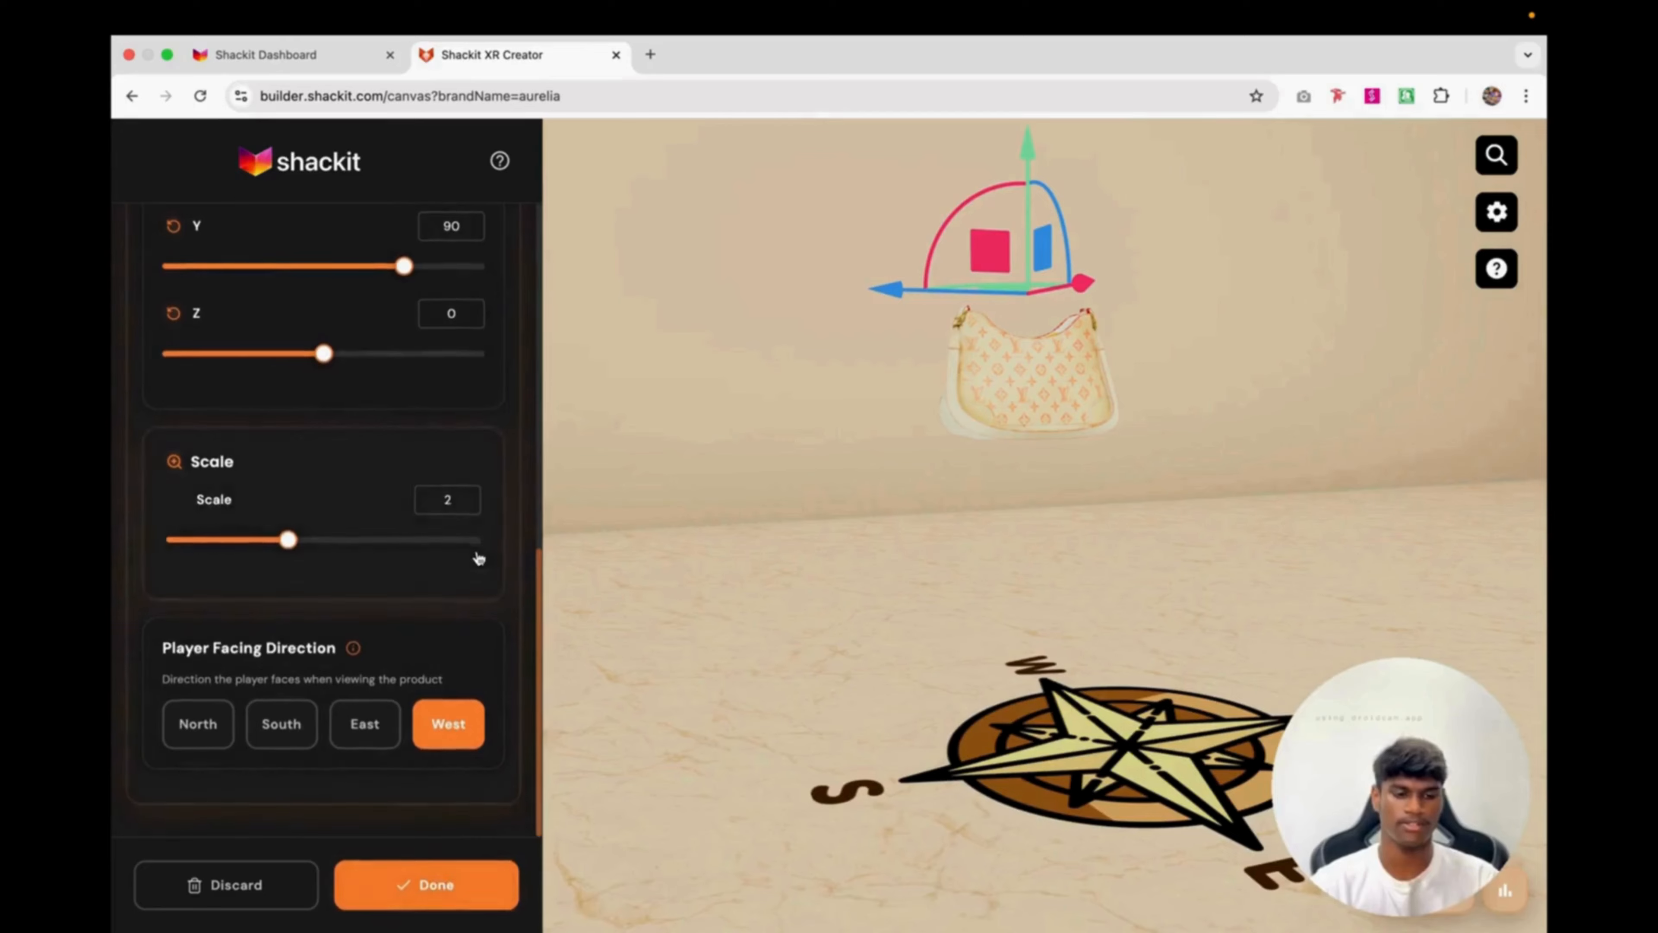
scroll(476, 555, "up", 10)
key("a")
key("s")
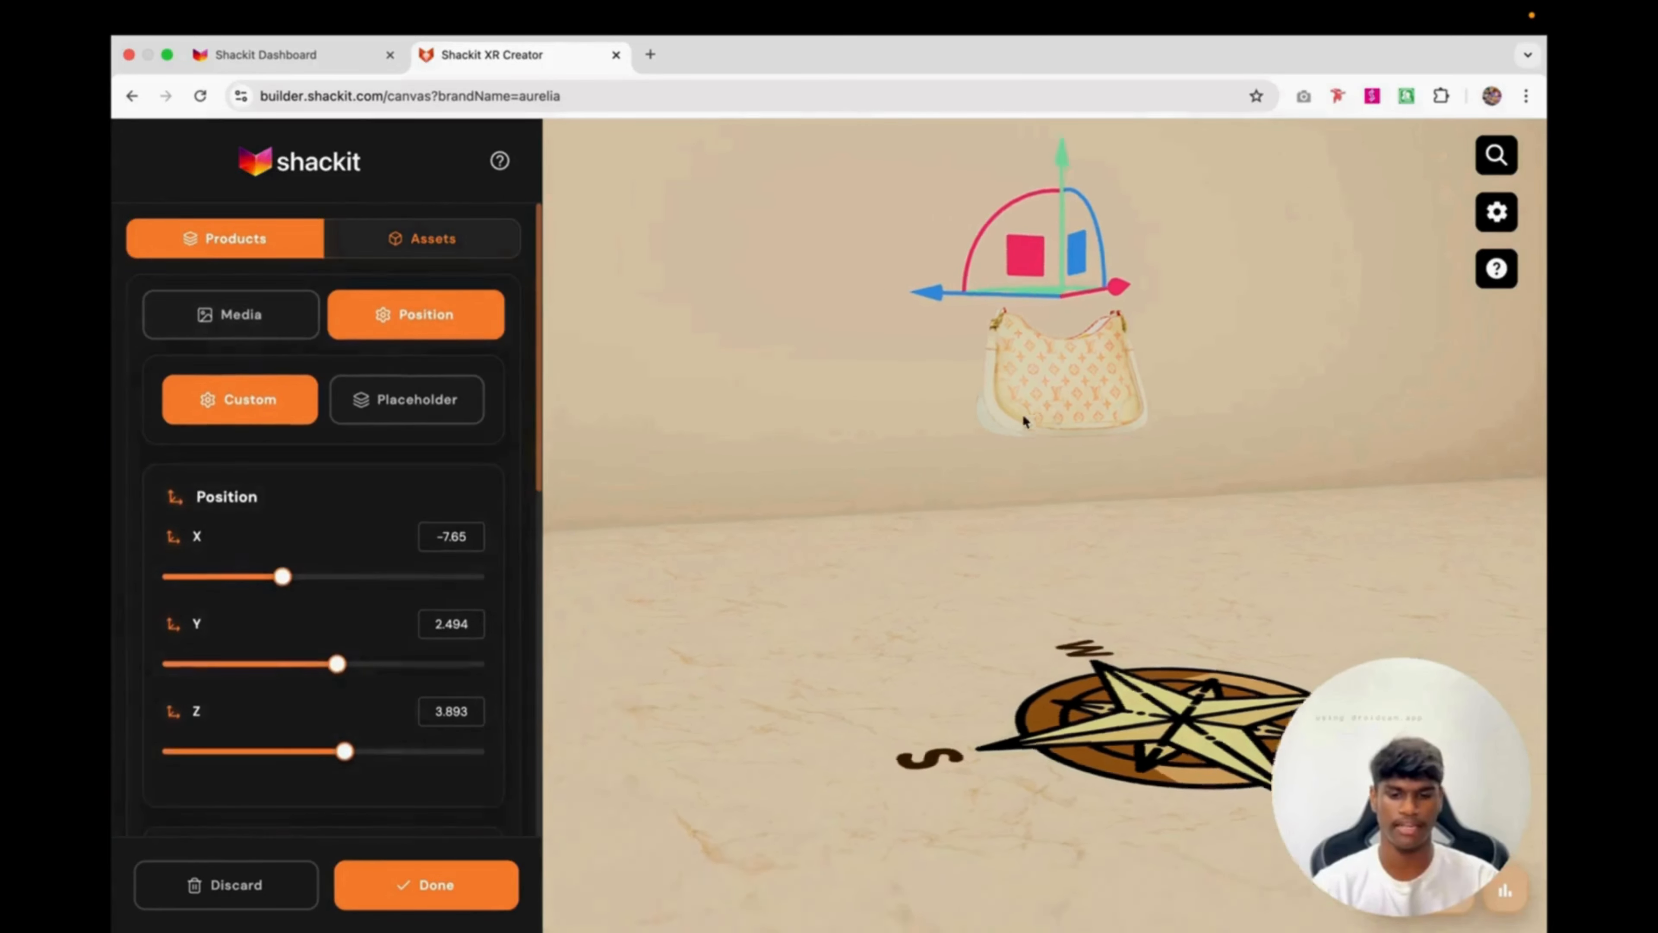
left_click_drag(1026, 419, 1037, 403)
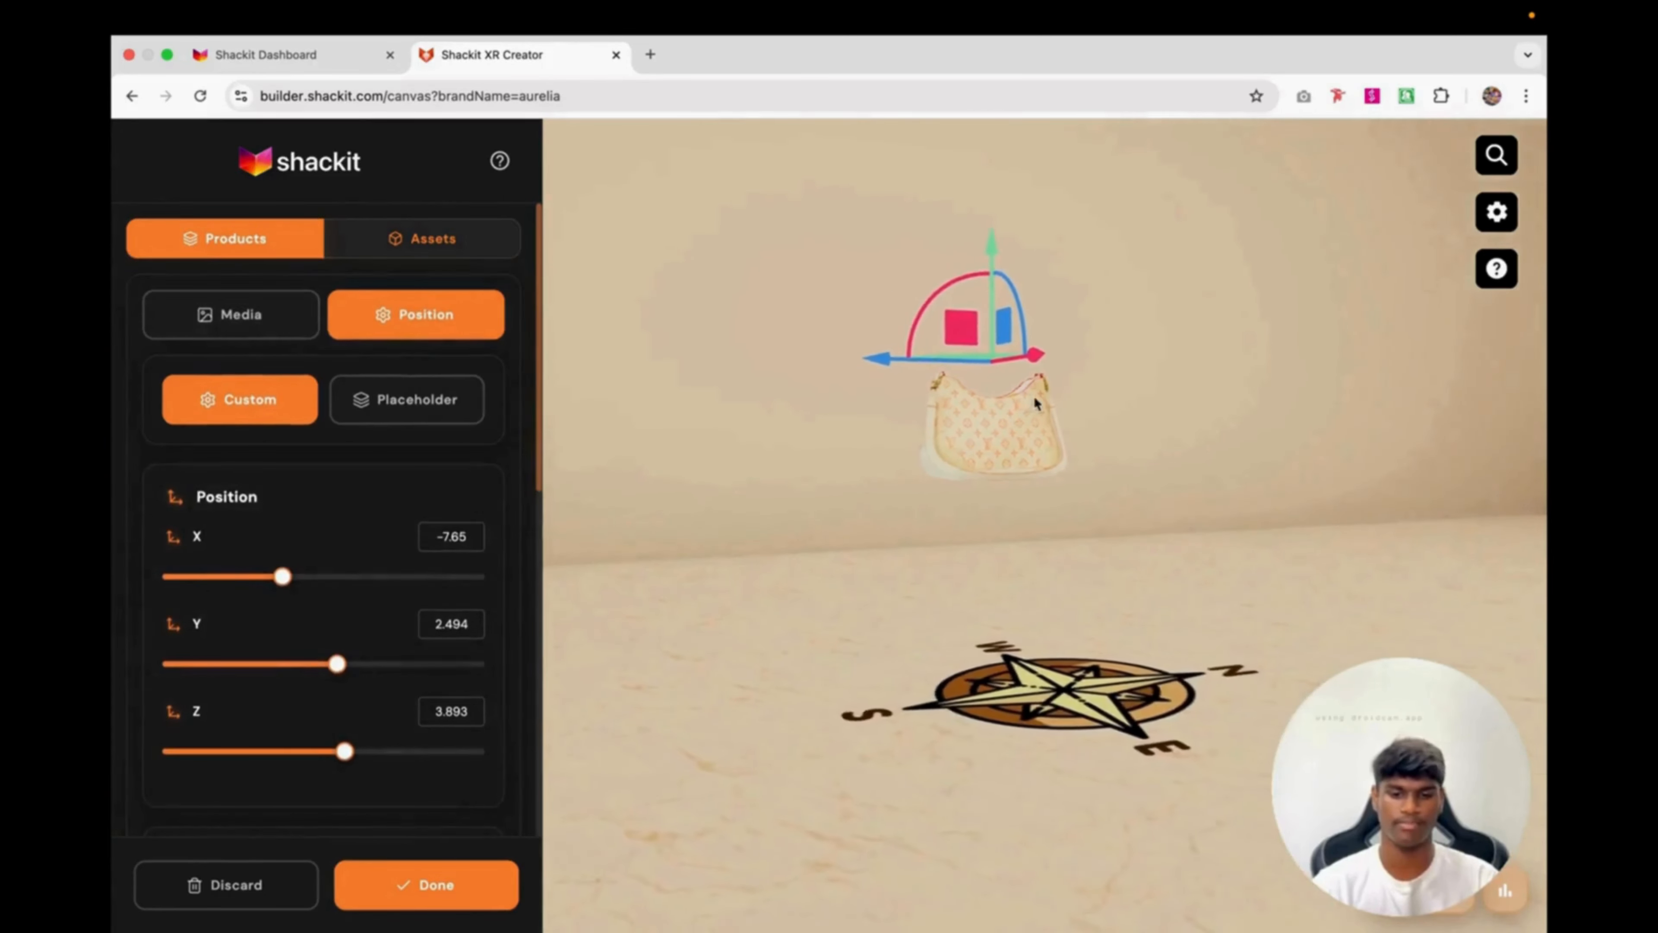
left_click(442, 880)
left_click_drag(964, 724, 820, 602)
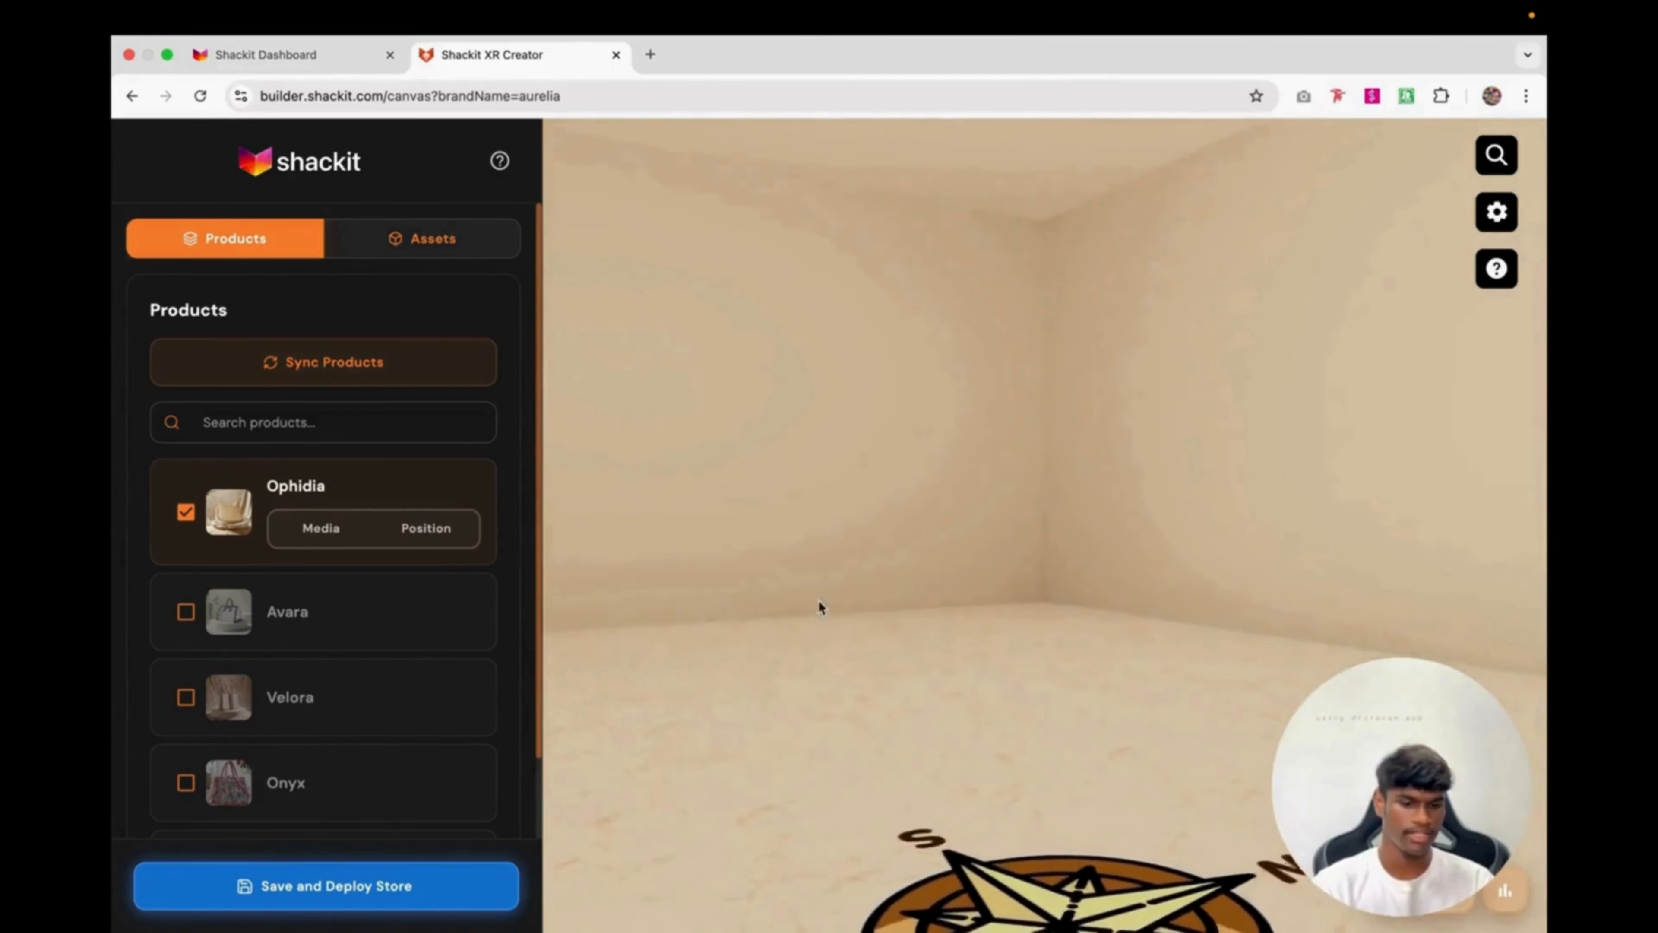
Add the Luxury Sofa from the furniture and decor assets to the room.
left_click(459, 260)
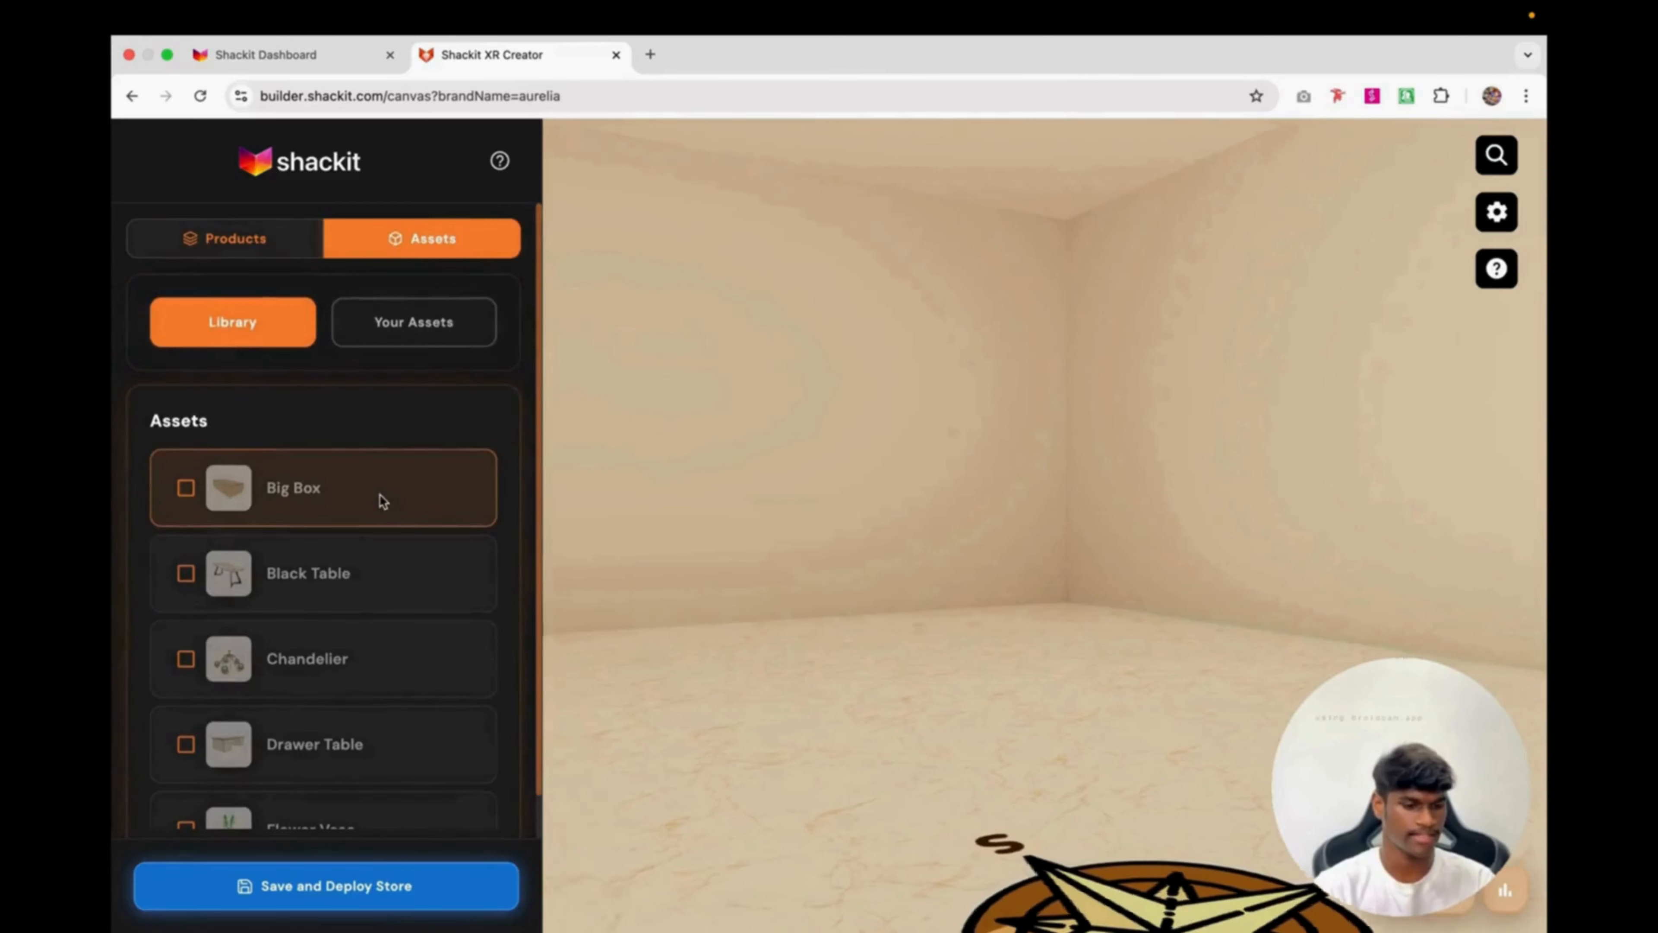
scroll(370, 650, "down", 10)
scroll(370, 650, "down", 4)
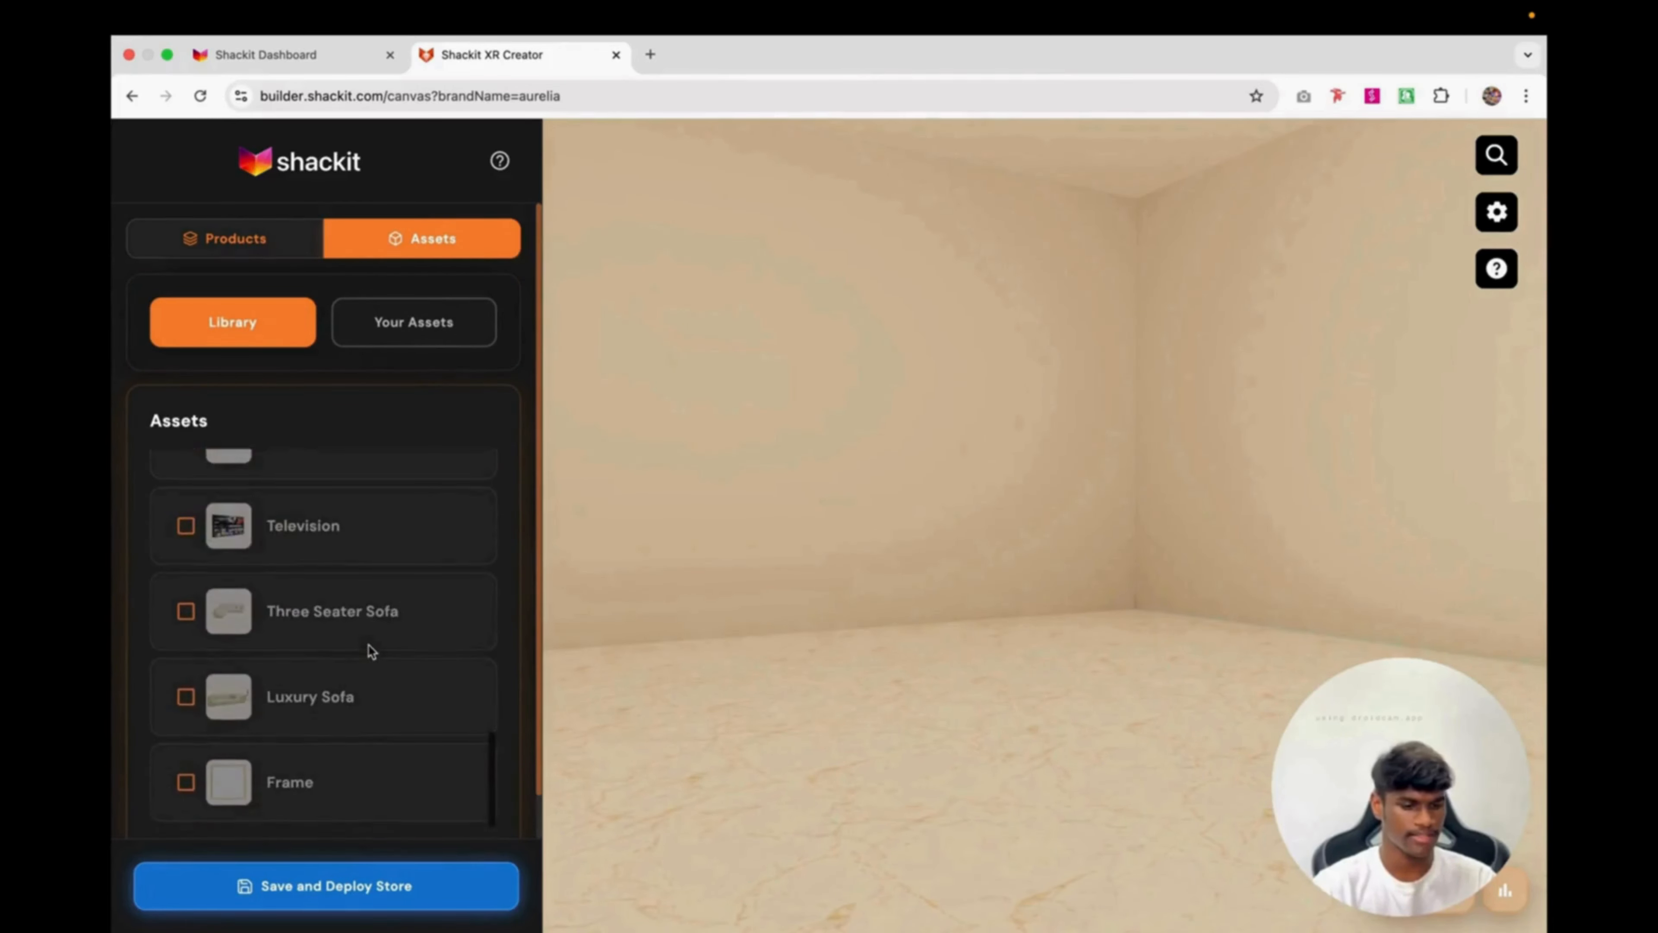
left_click_drag(905, 543, 1021, 537)
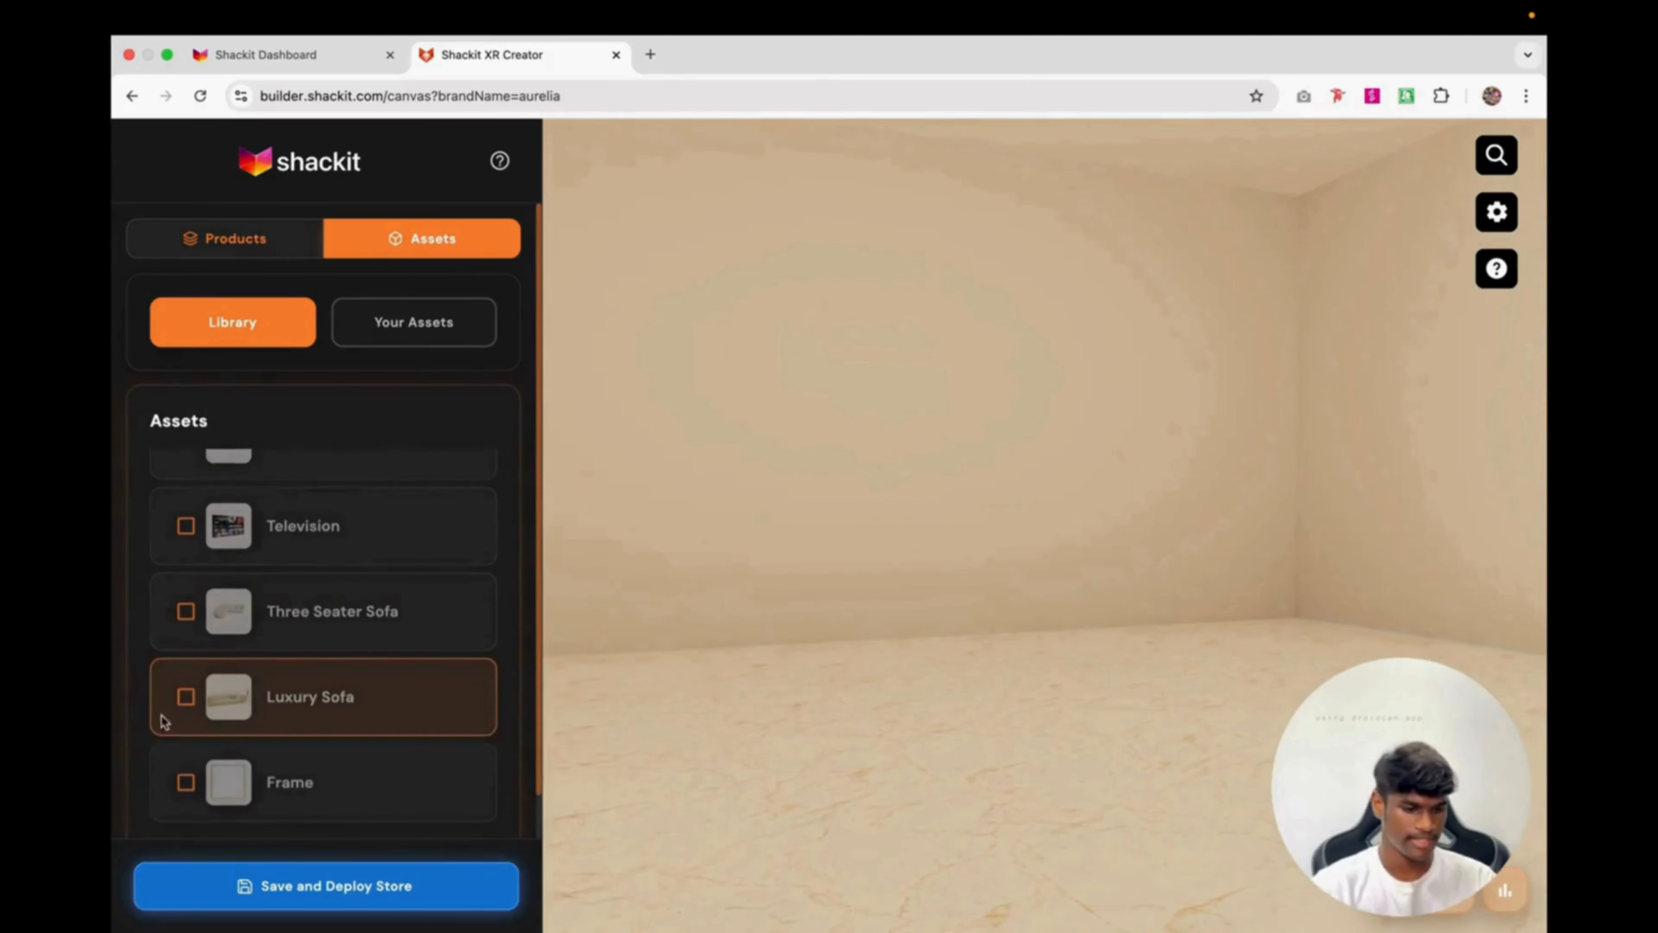
left_click(182, 713)
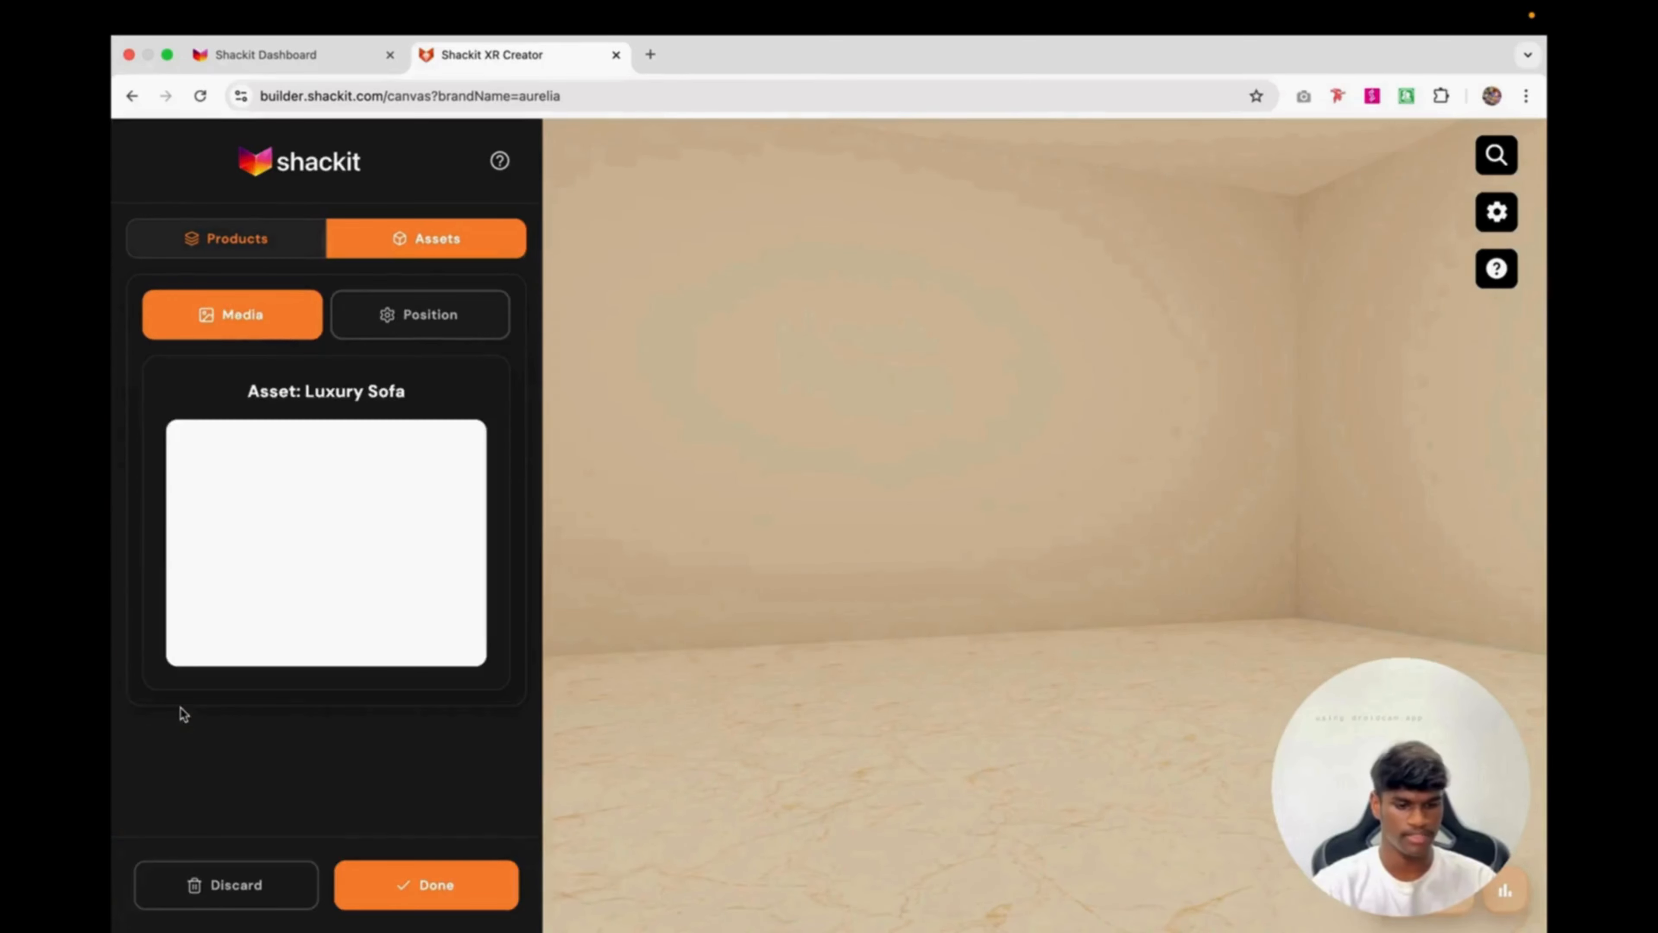
left_click(417, 335)
Turn the sofa around with Rotation Y at 1 and enlarge it to scale 3.1.
left_click_drag(820, 496, 1156, 420)
left_click_drag(921, 369, 773, 385)
scroll(401, 663, "down", 2)
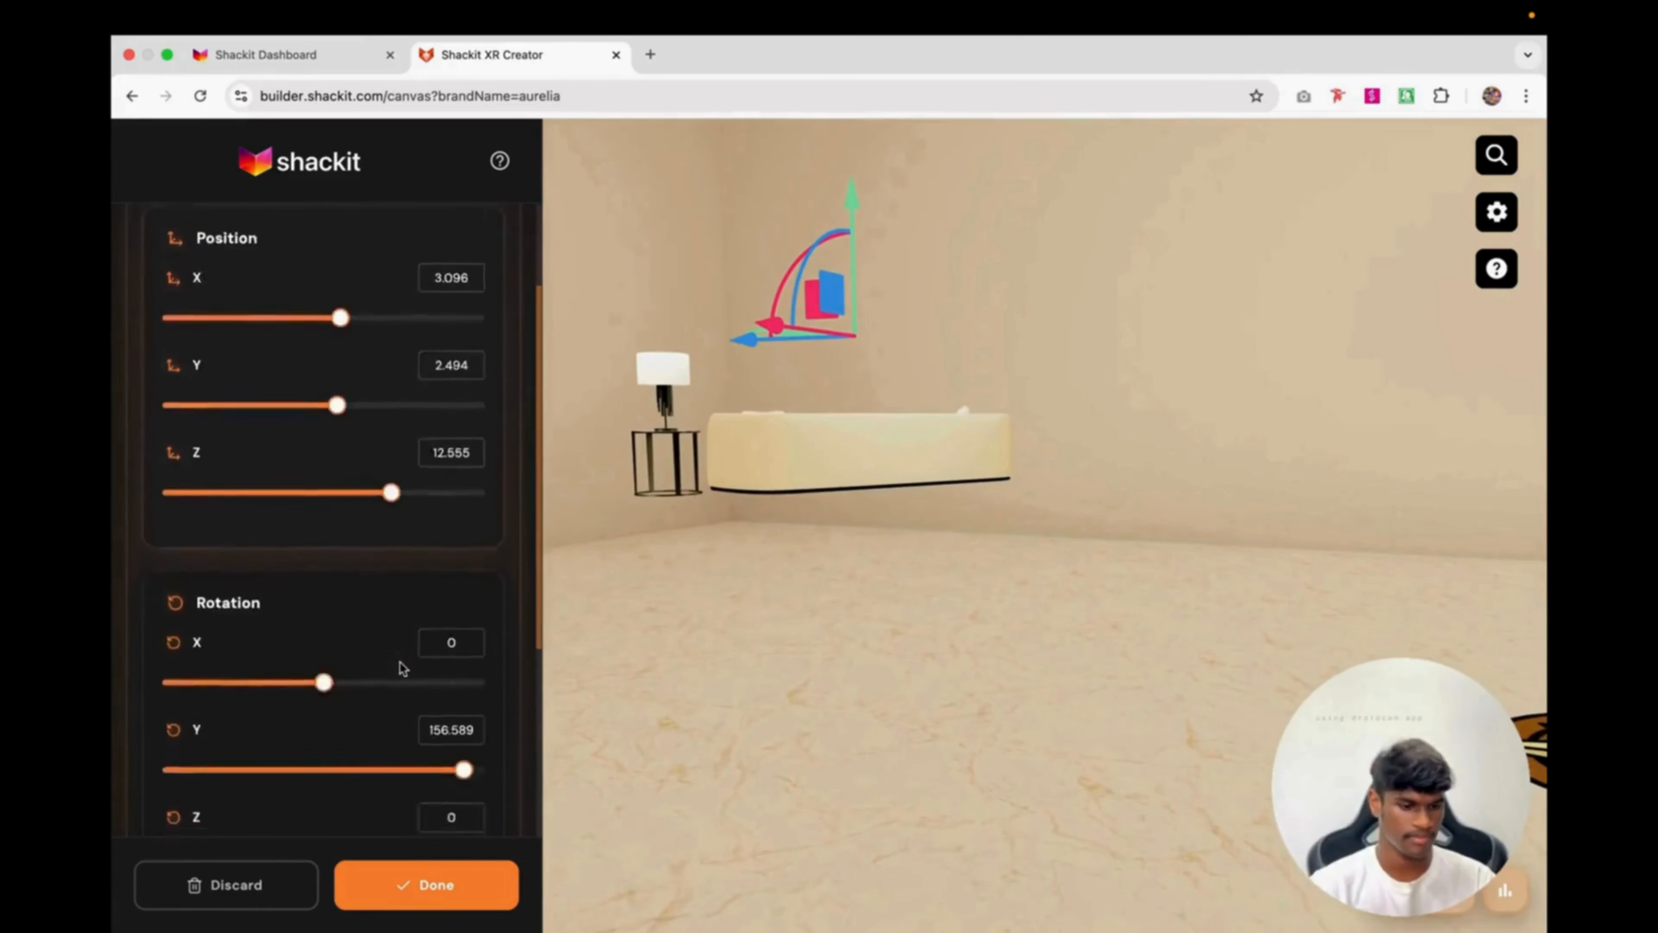
scroll(402, 667, "down", 2)
left_click_drag(463, 627, 324, 627)
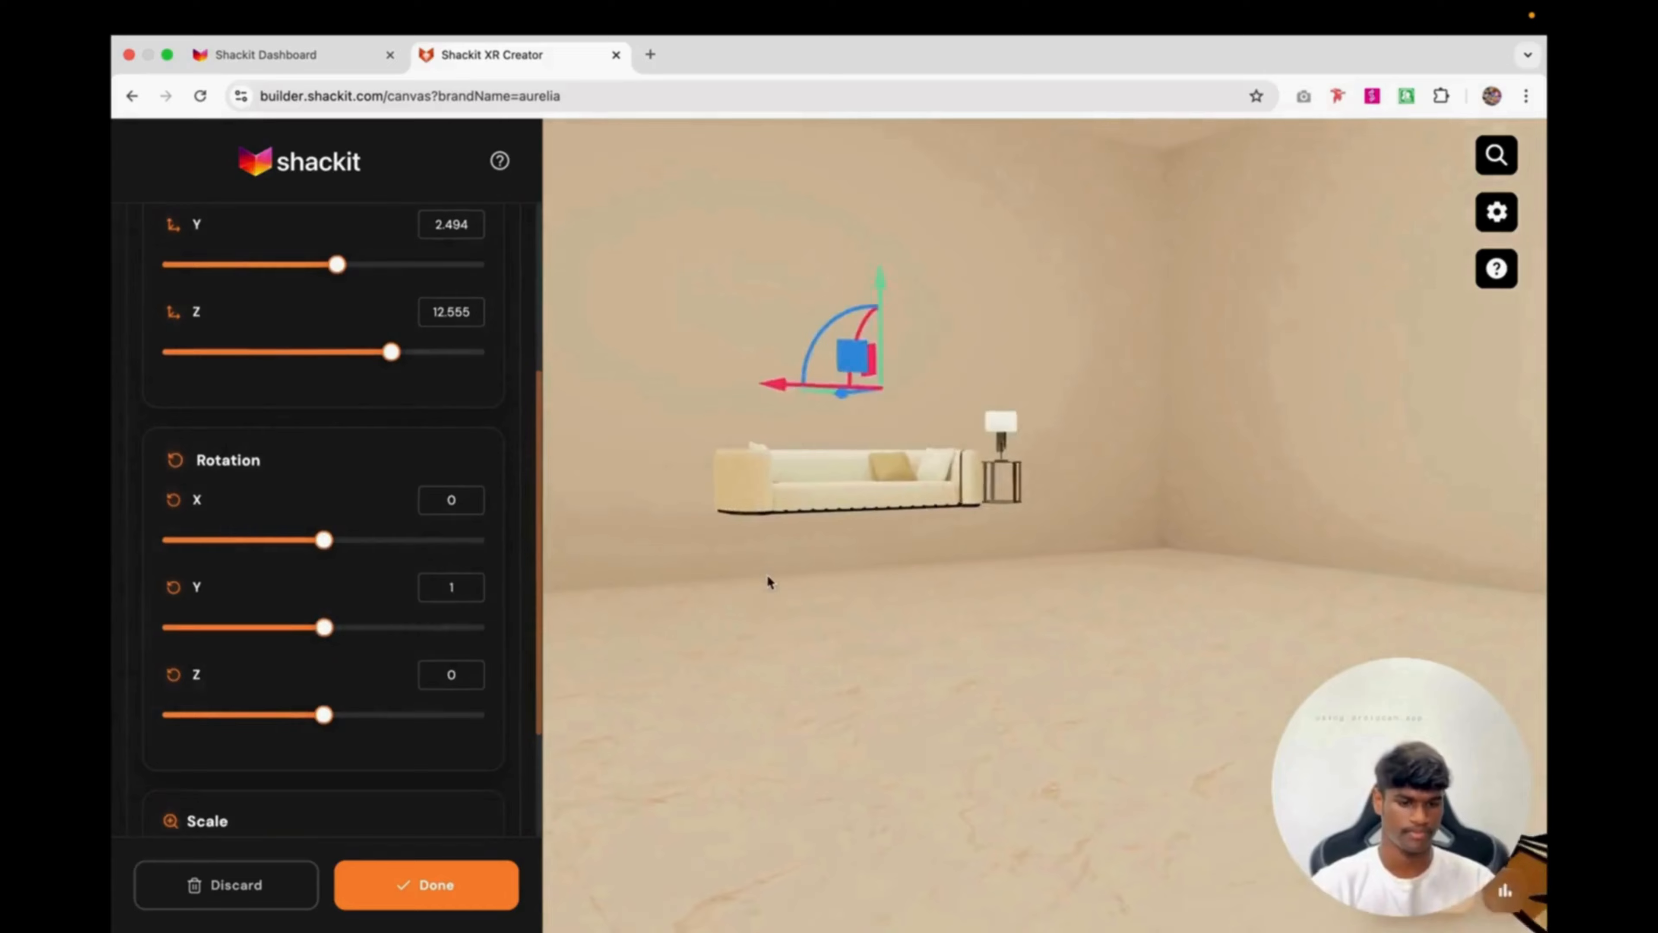
scroll(327, 653, "down", 3)
left_click_drag(222, 719, 300, 719)
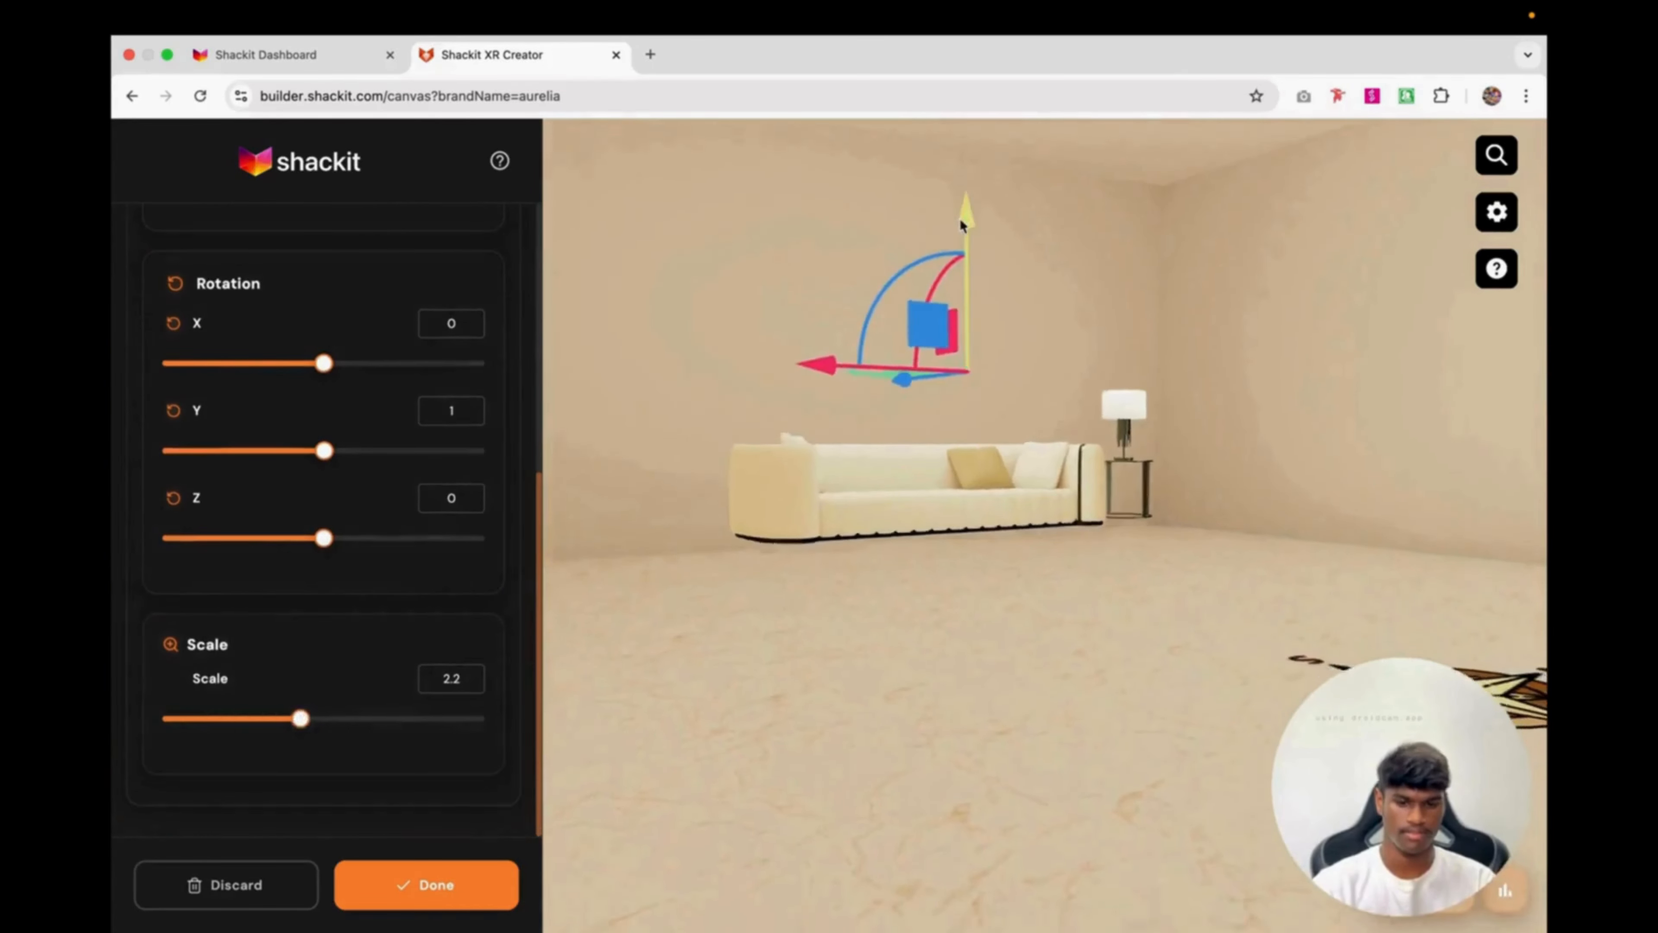
left_click_drag(960, 224, 953, 245)
left_click_drag(313, 708, 362, 718)
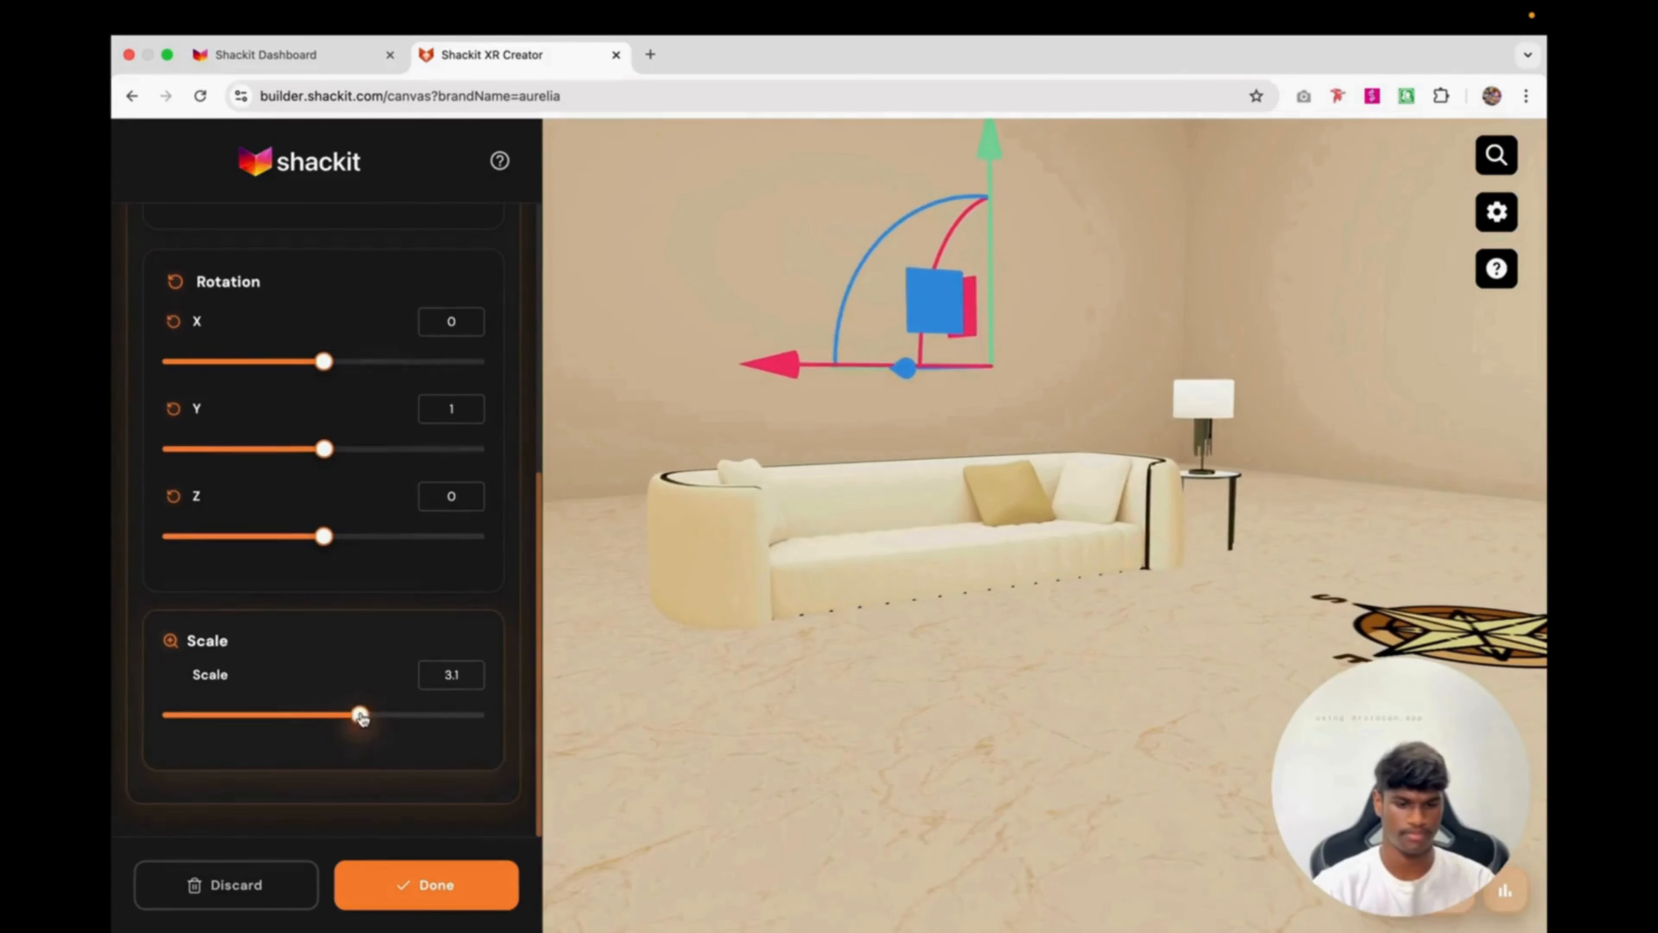
Frame the whole sofa in view and confirm its placement with Done.
key("a")
left_click_drag(1000, 515, 892, 311)
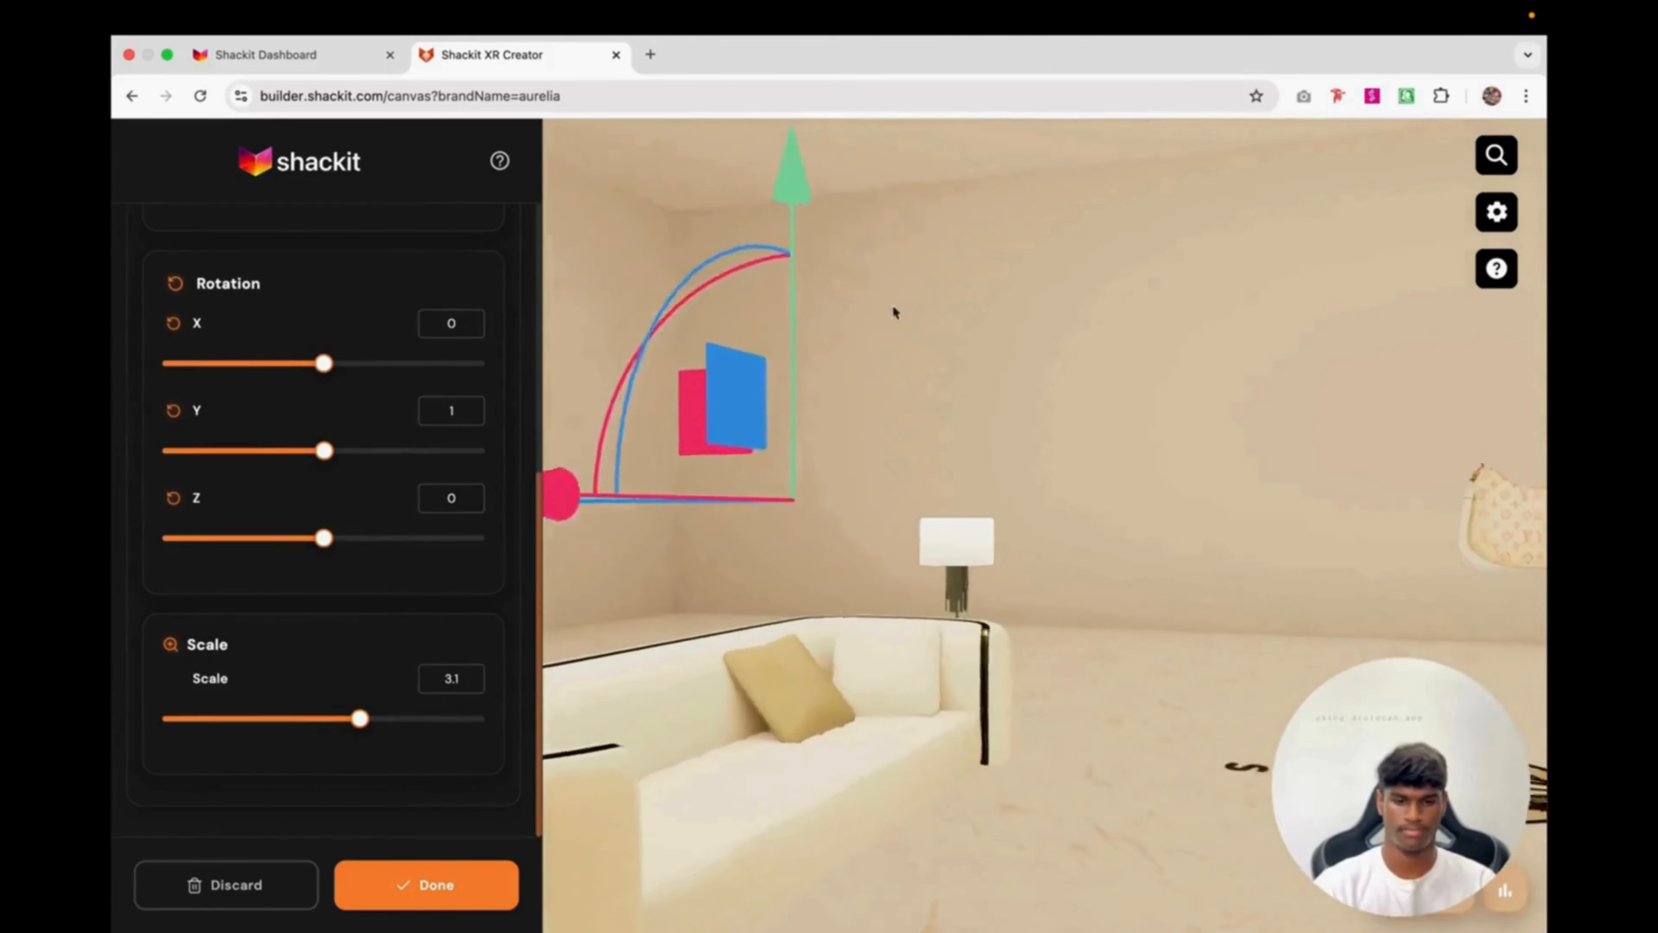
key("d")
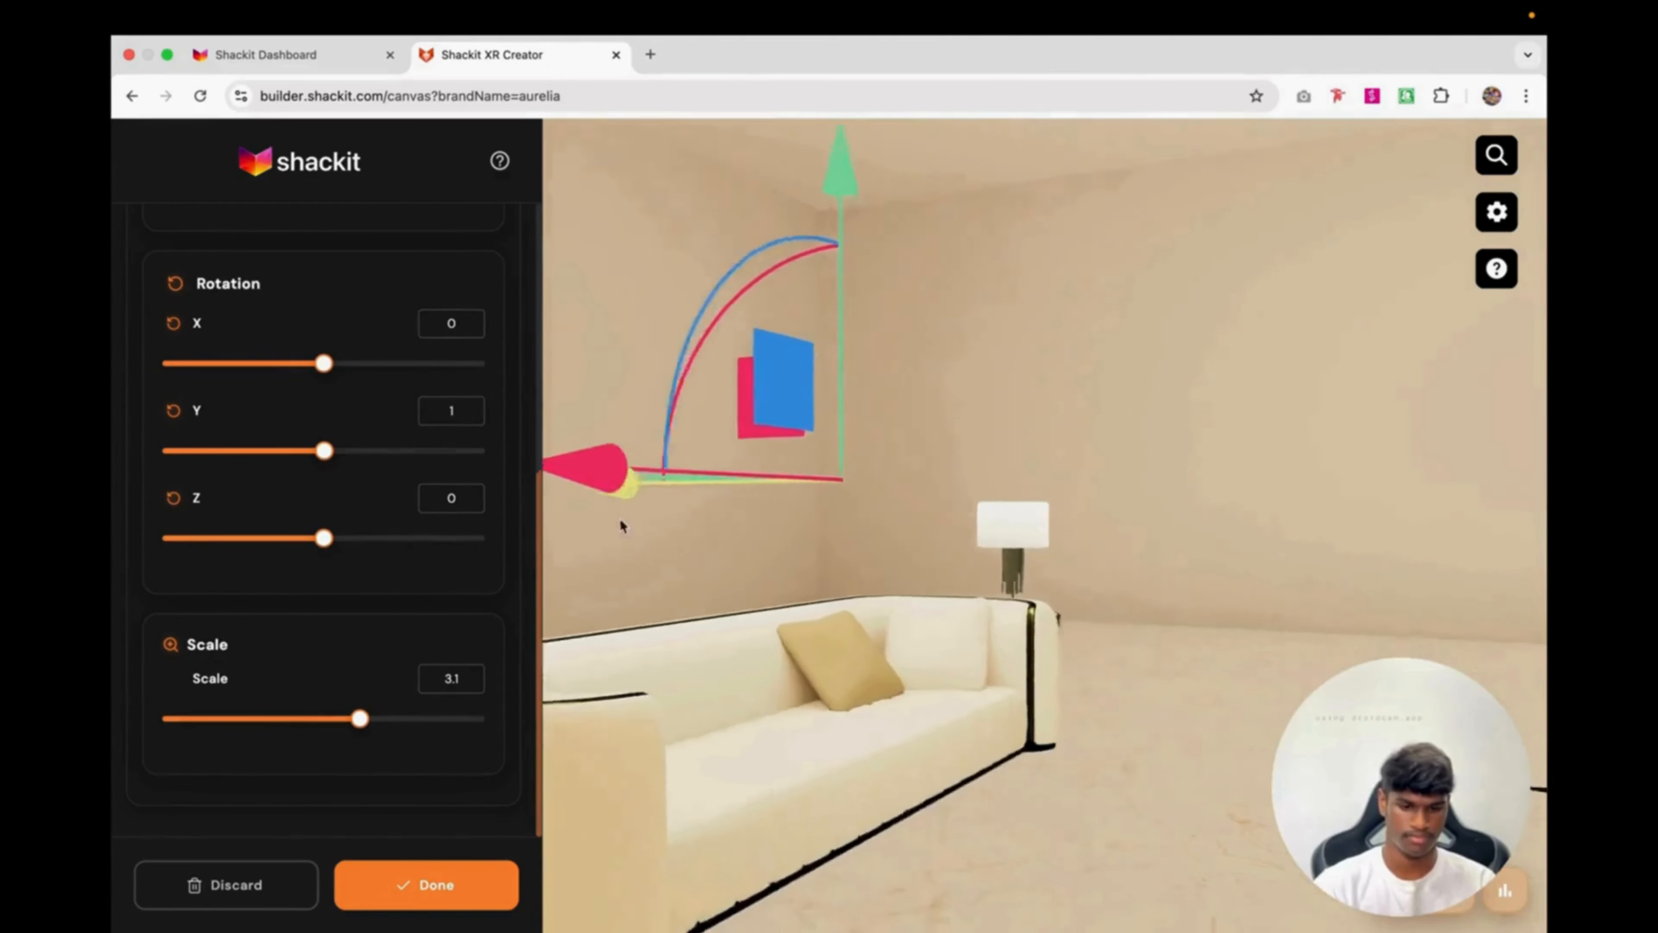
left_click_drag(1044, 555, 737, 588)
key("s")
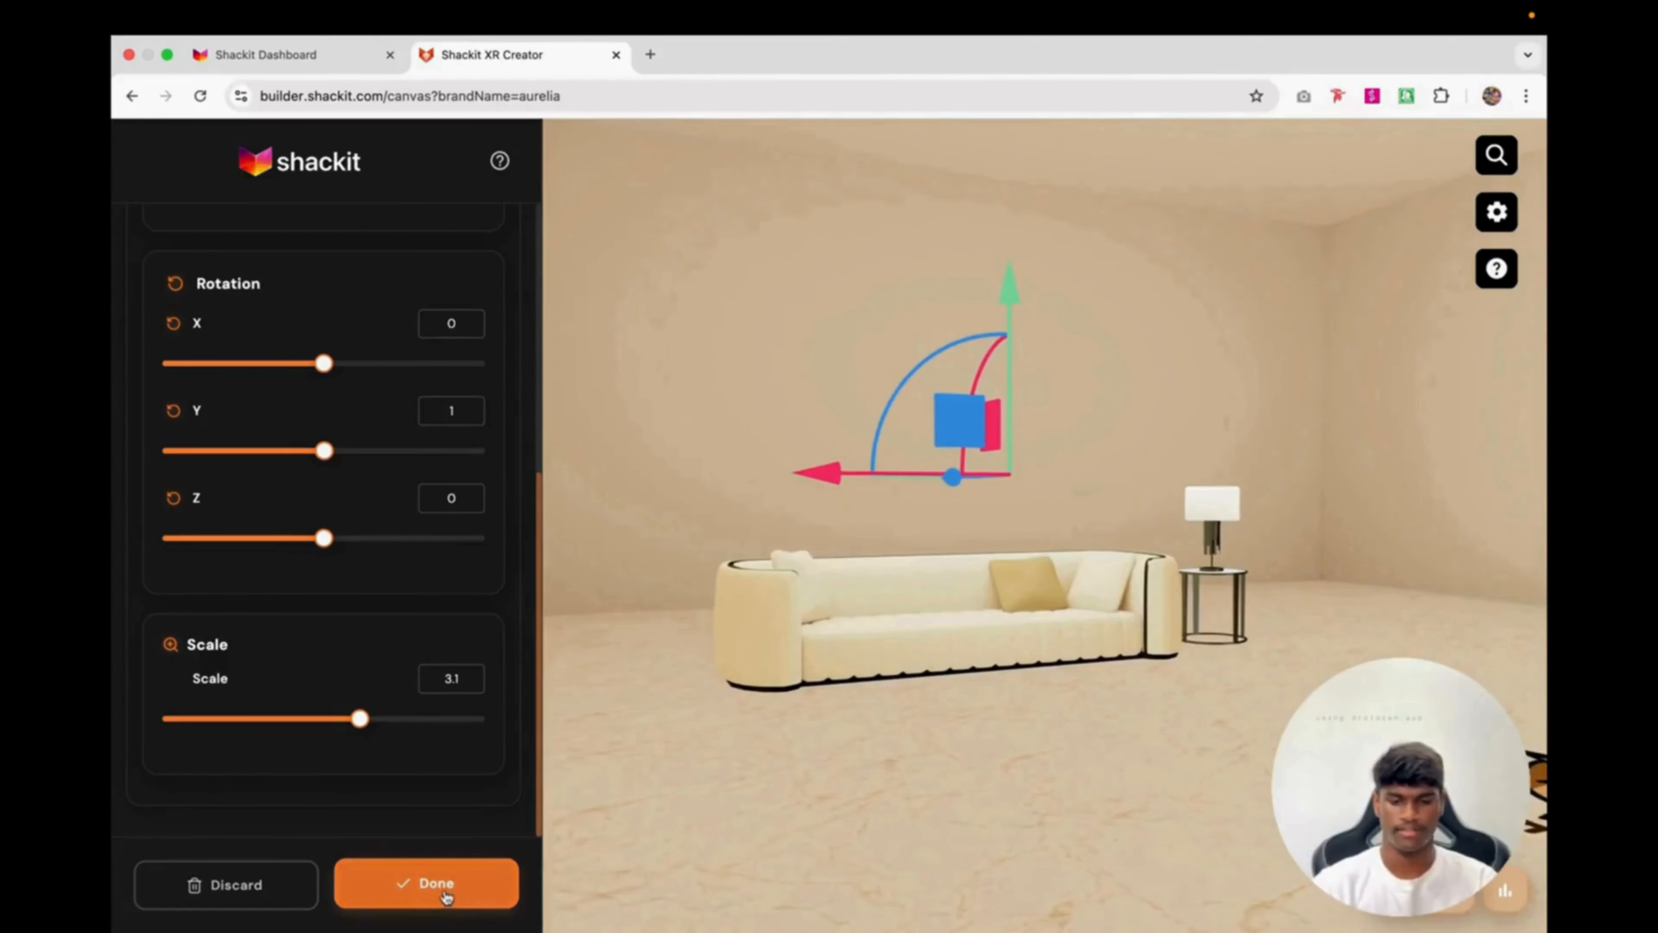
left_click(447, 899)
Walk through the showroom toward the handbag display to check the layout.
left_click_drag(853, 707, 1160, 696)
key("a")
key("w")
key("s")
scroll(476, 431, "up", 2)
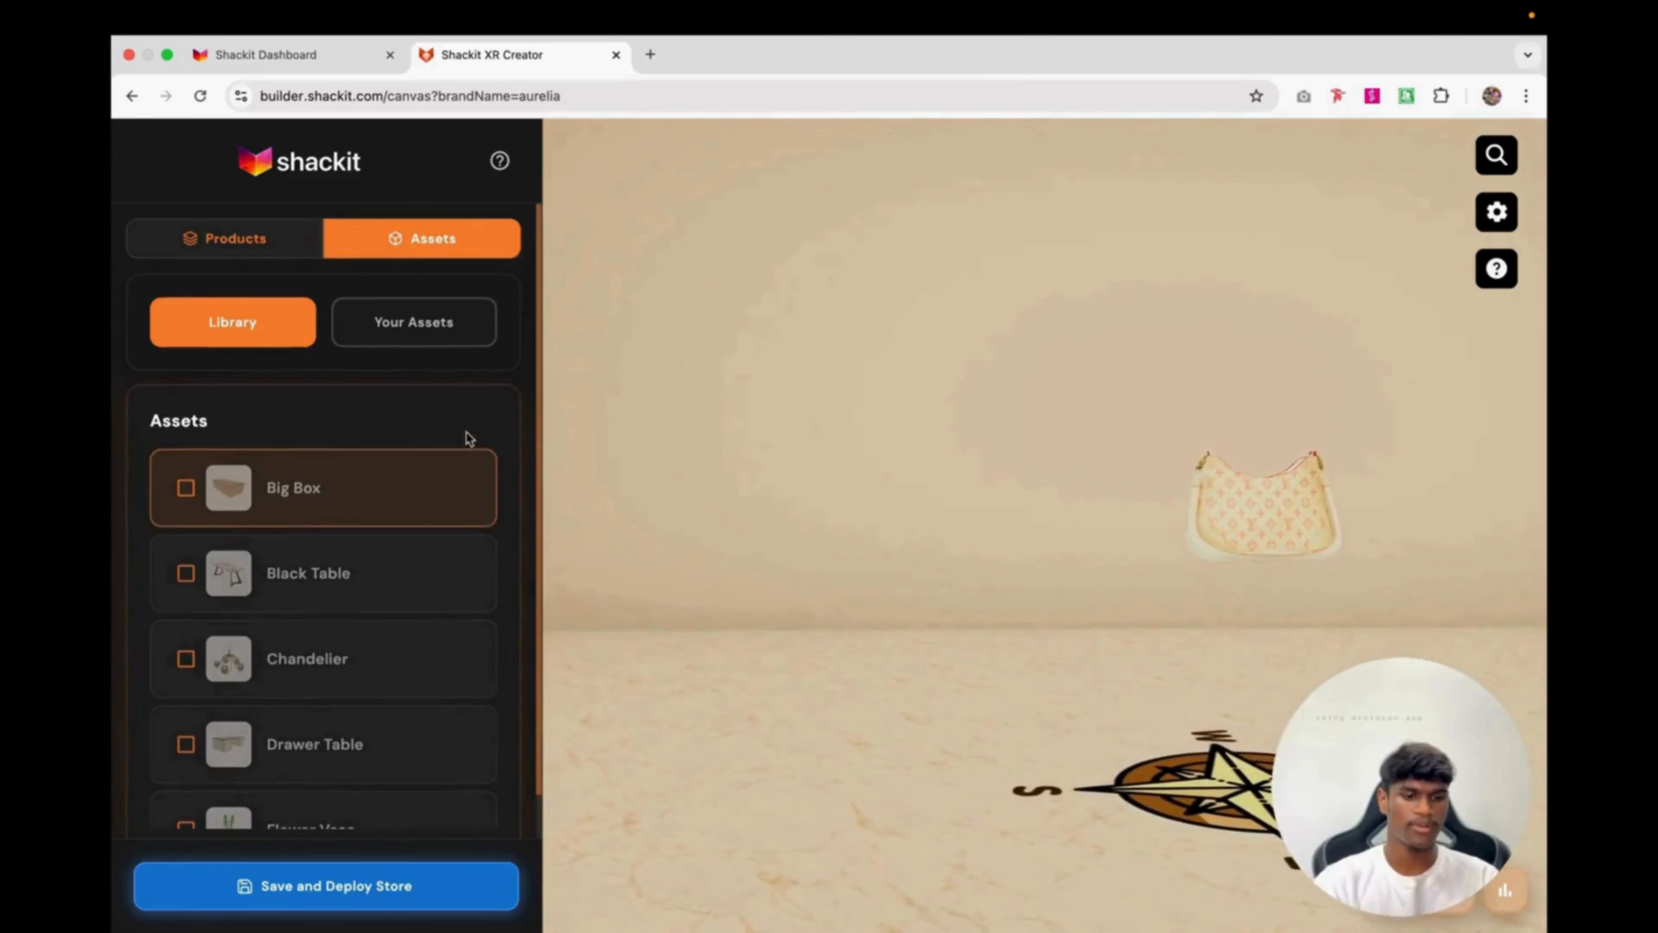
Upload stage.glb from the Aurelia > assets folder into Your Assets.
left_click(439, 320)
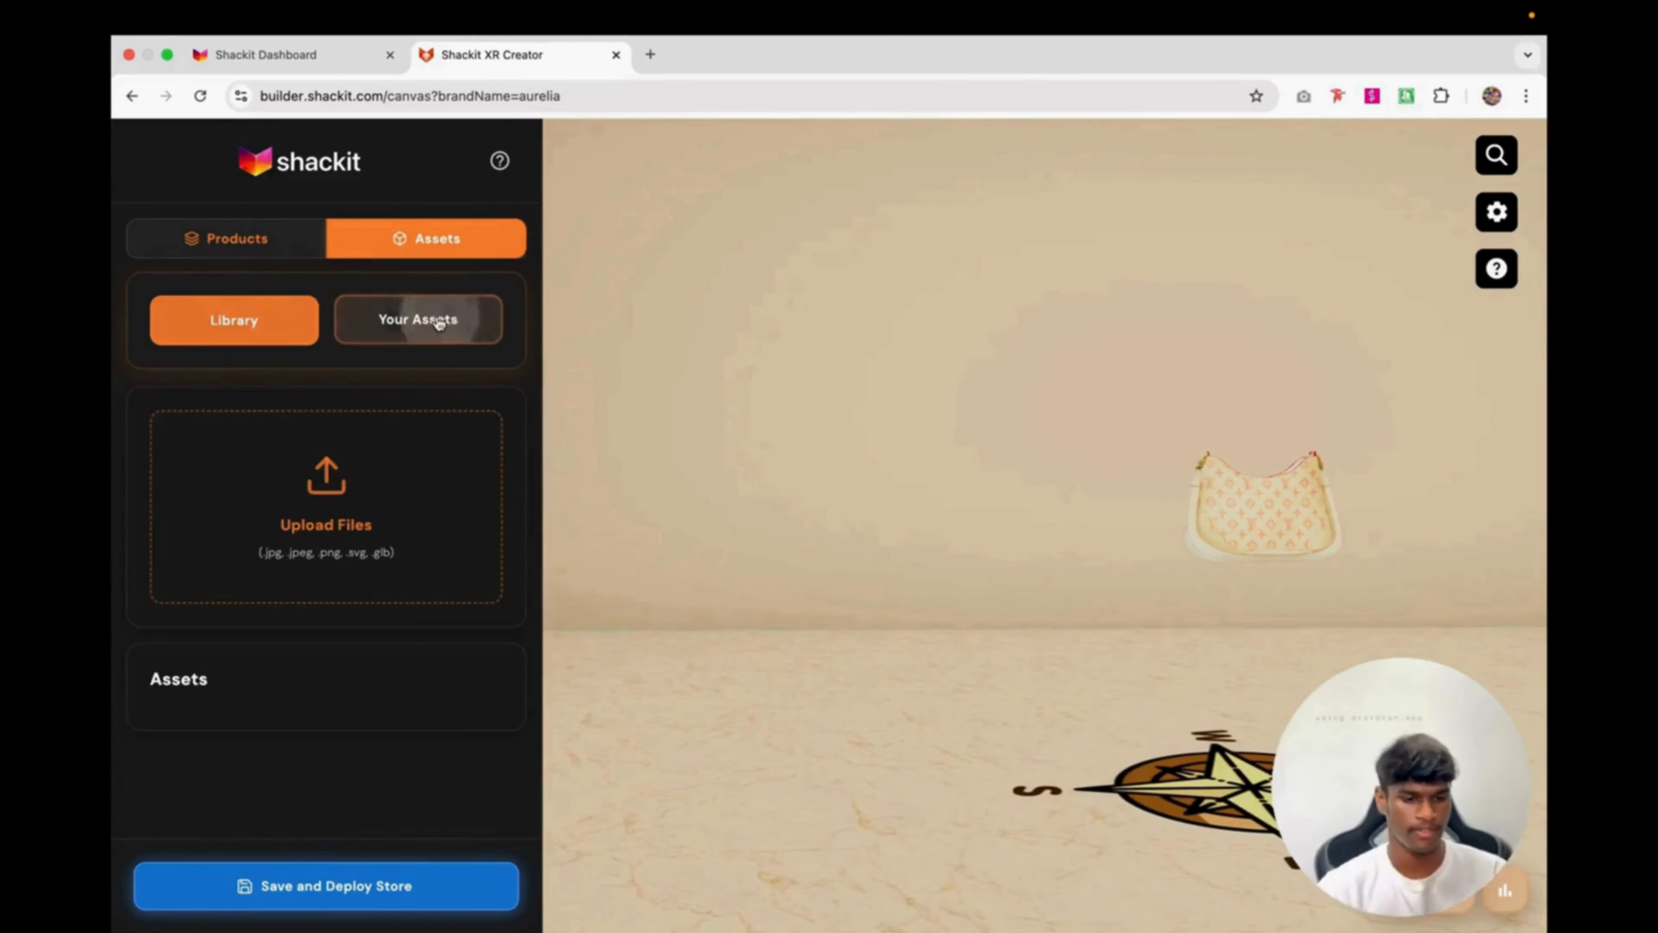
left_click(339, 524)
left_click(872, 212)
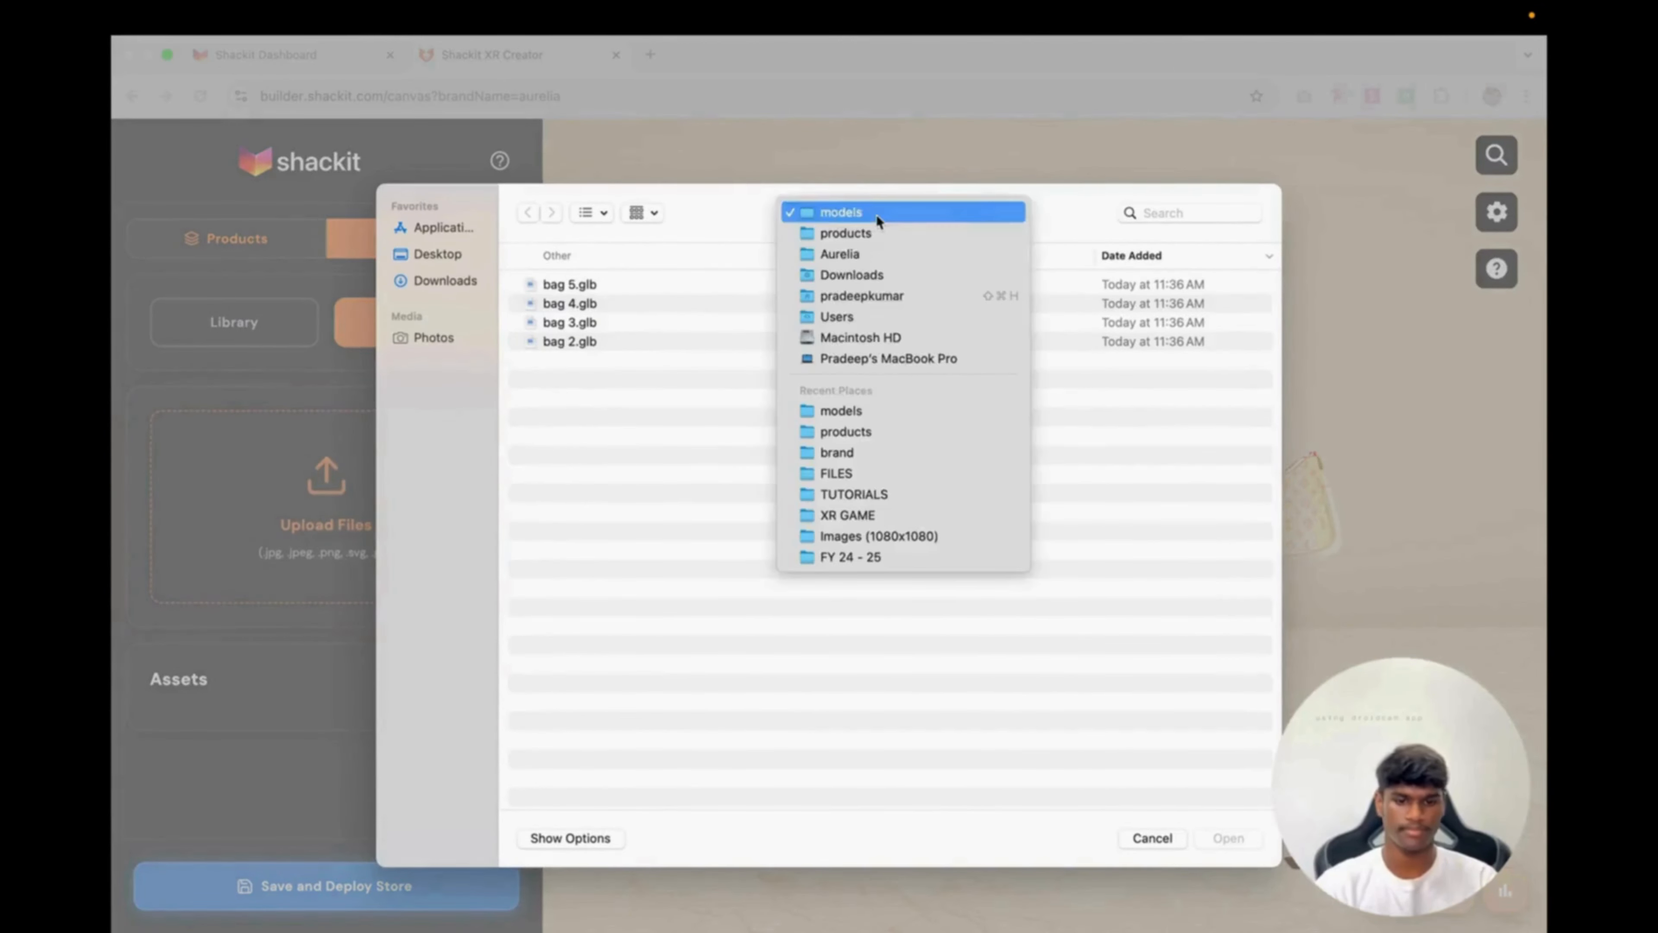
left_click(845, 254)
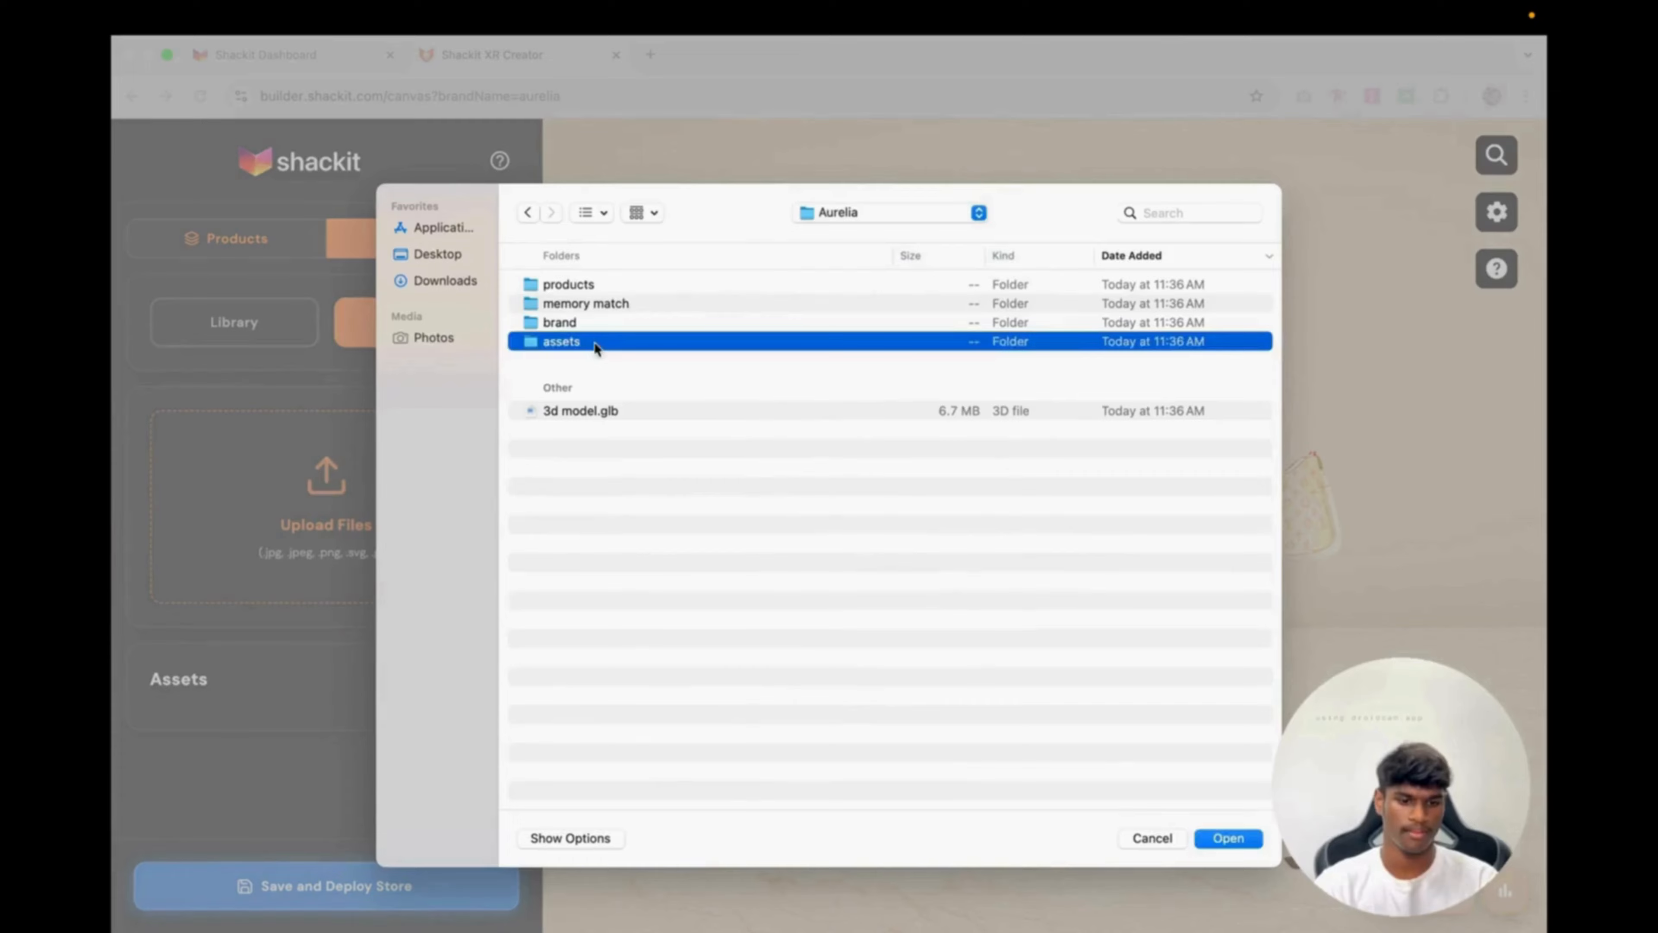
double_click(595, 342)
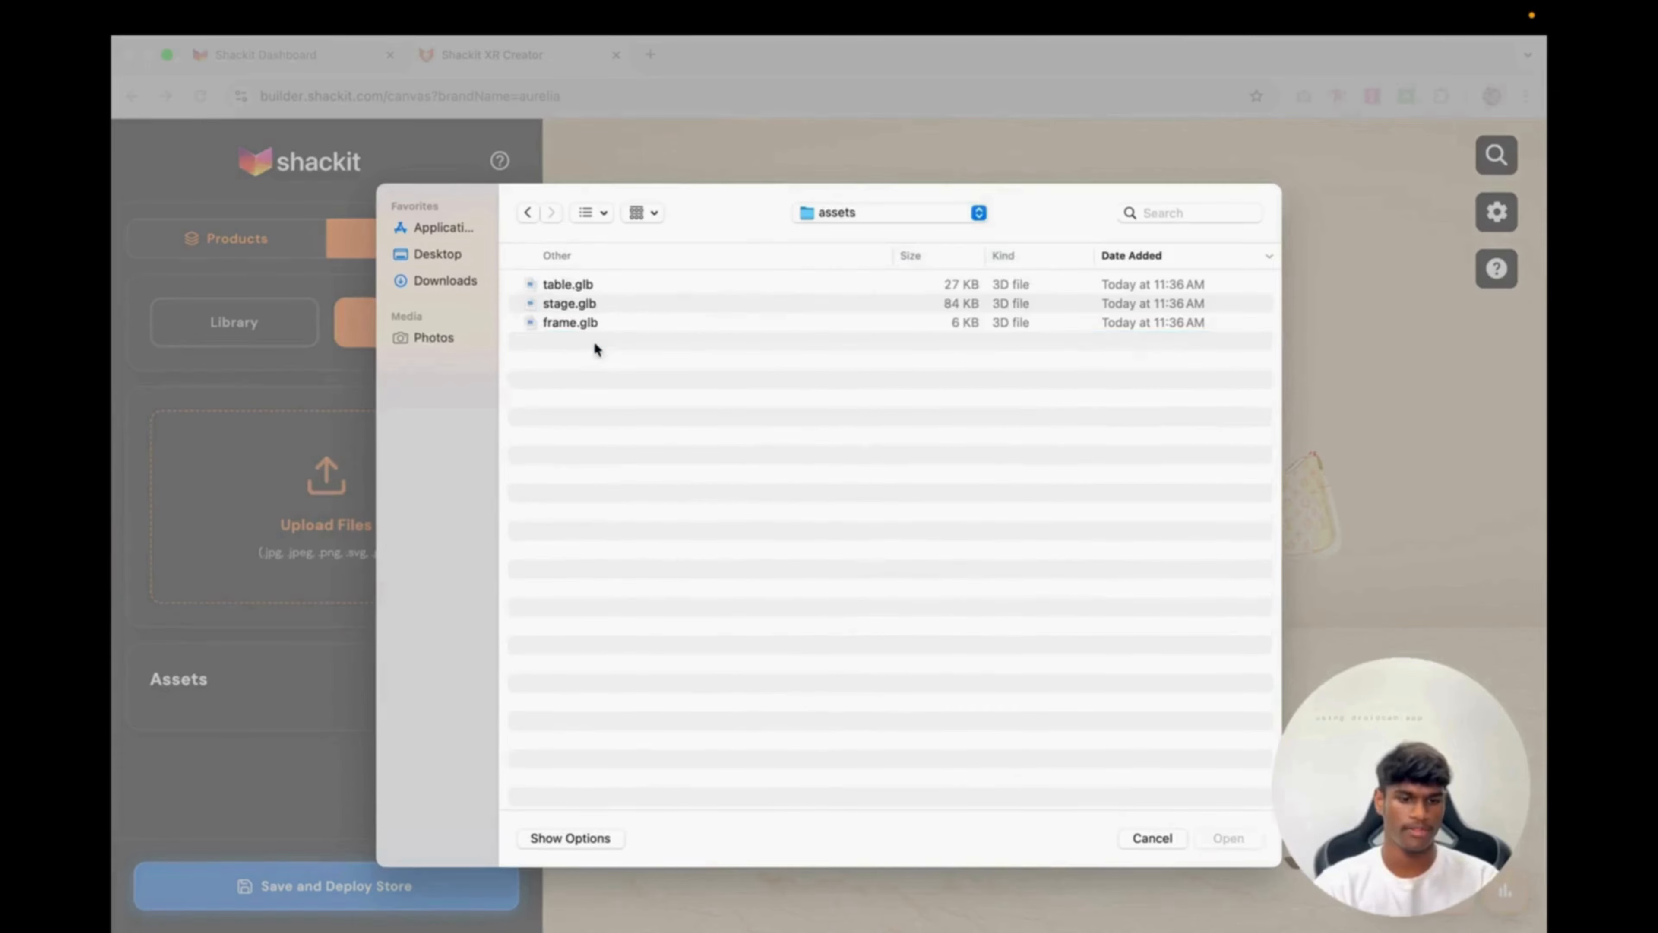
double_click(595, 304)
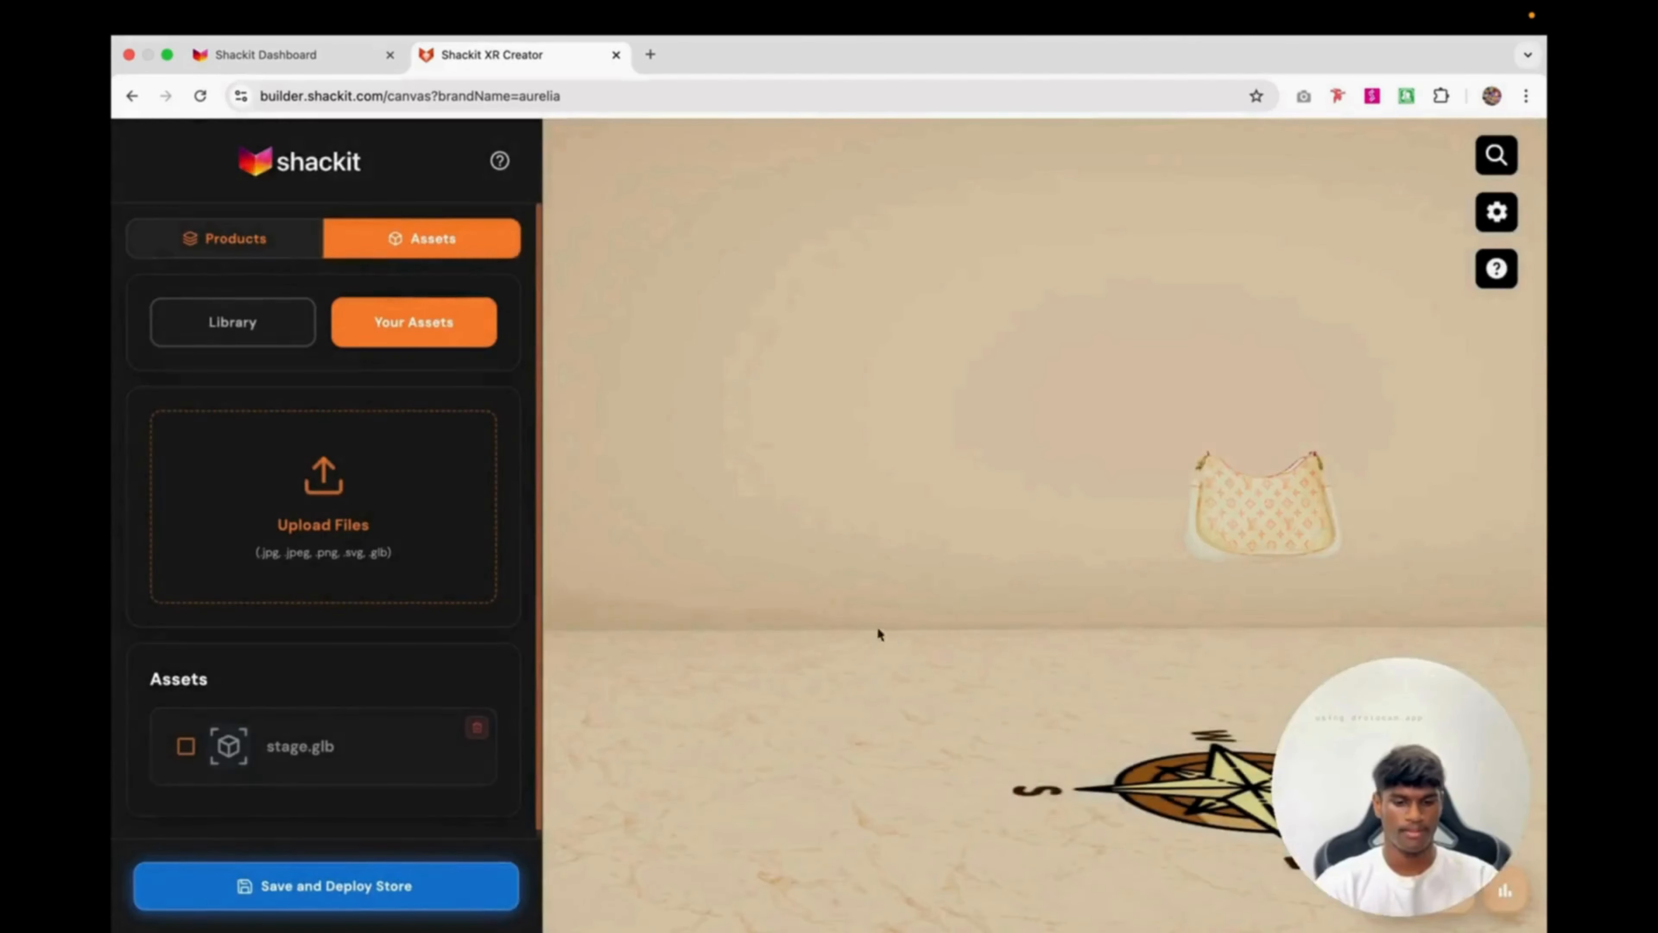
left_click_drag(877, 627, 1187, 644)
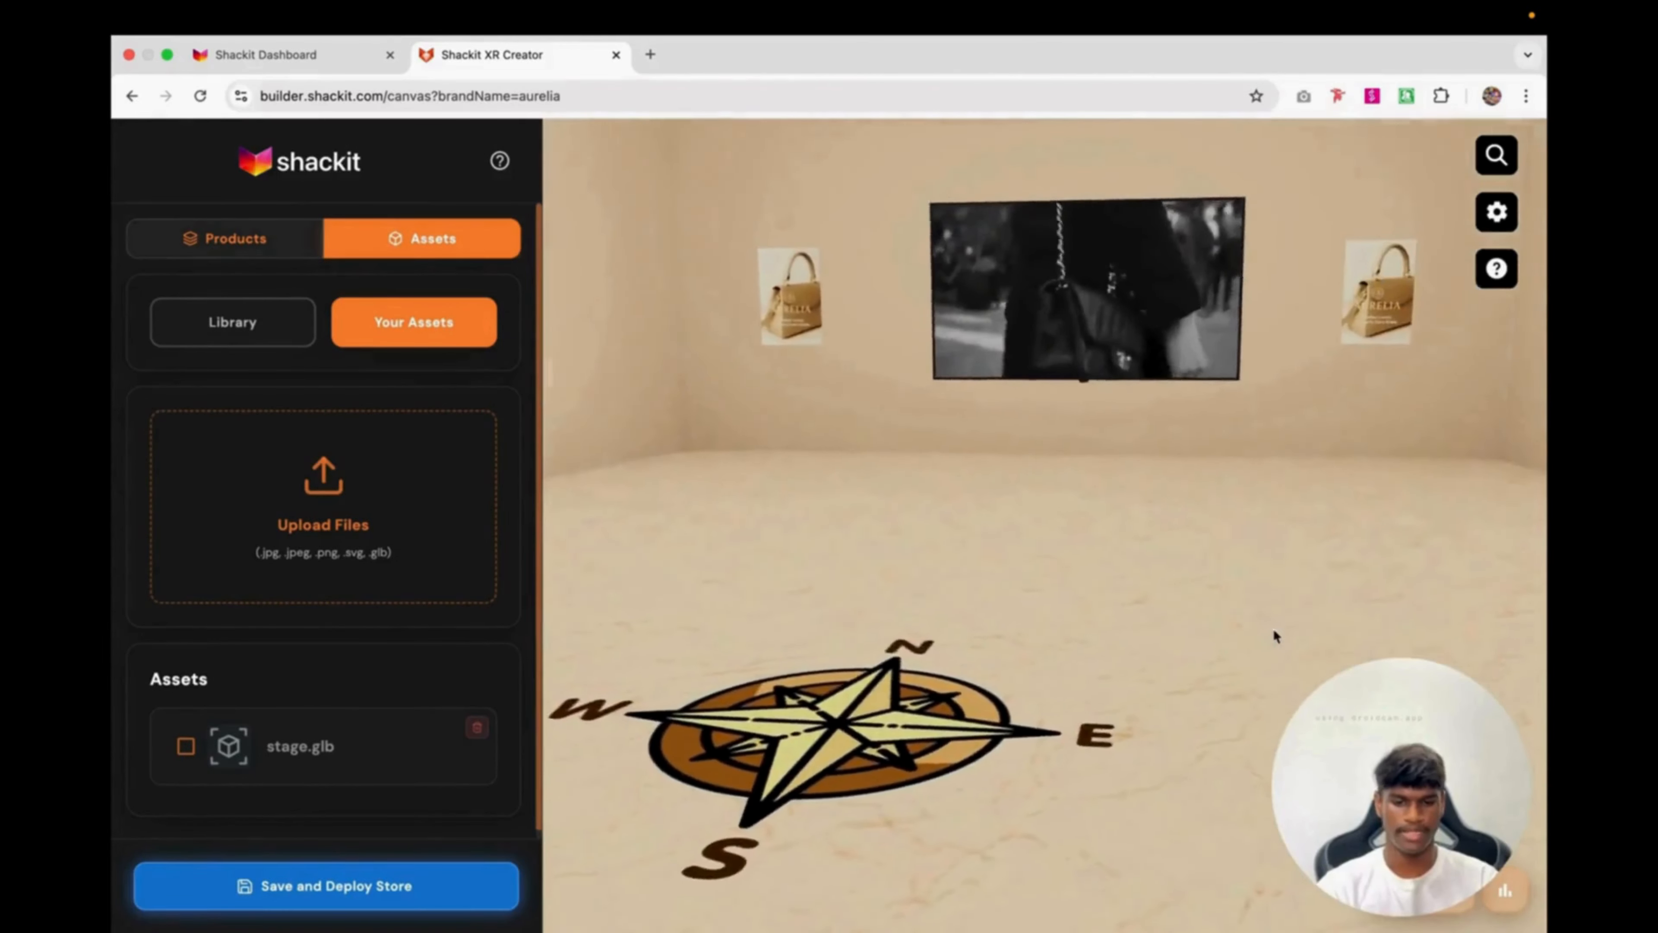
Add stage.glb, move it onto the floor before the video wall, and set scale 1.
left_click(186, 744)
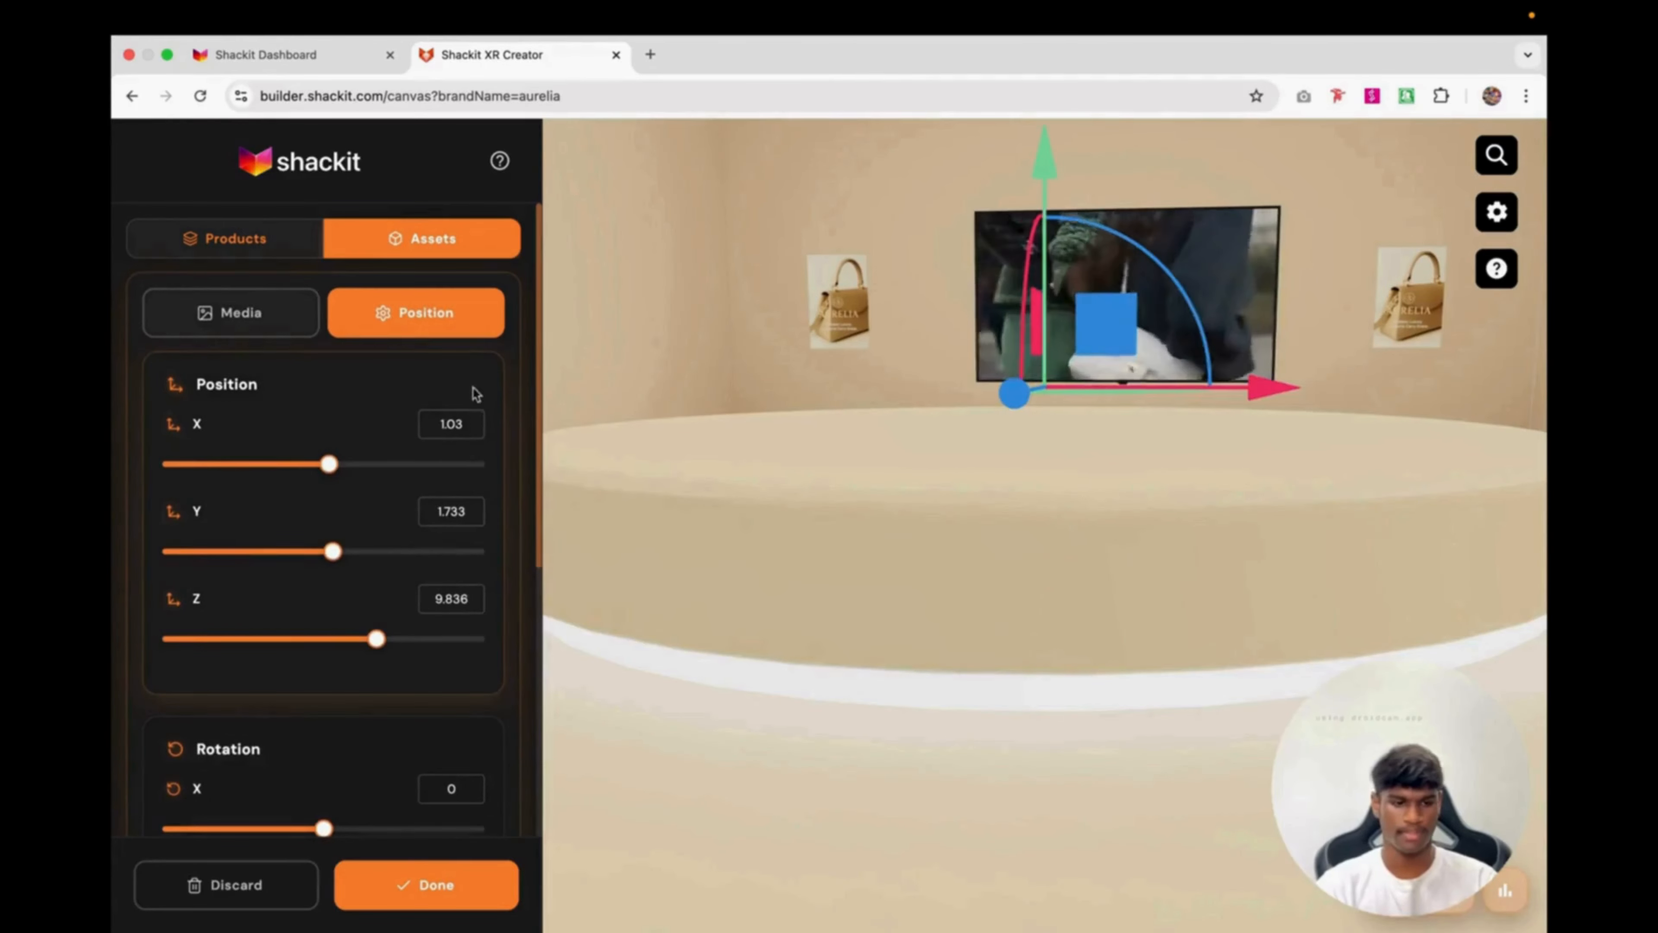
scroll(342, 659, "down", 6)
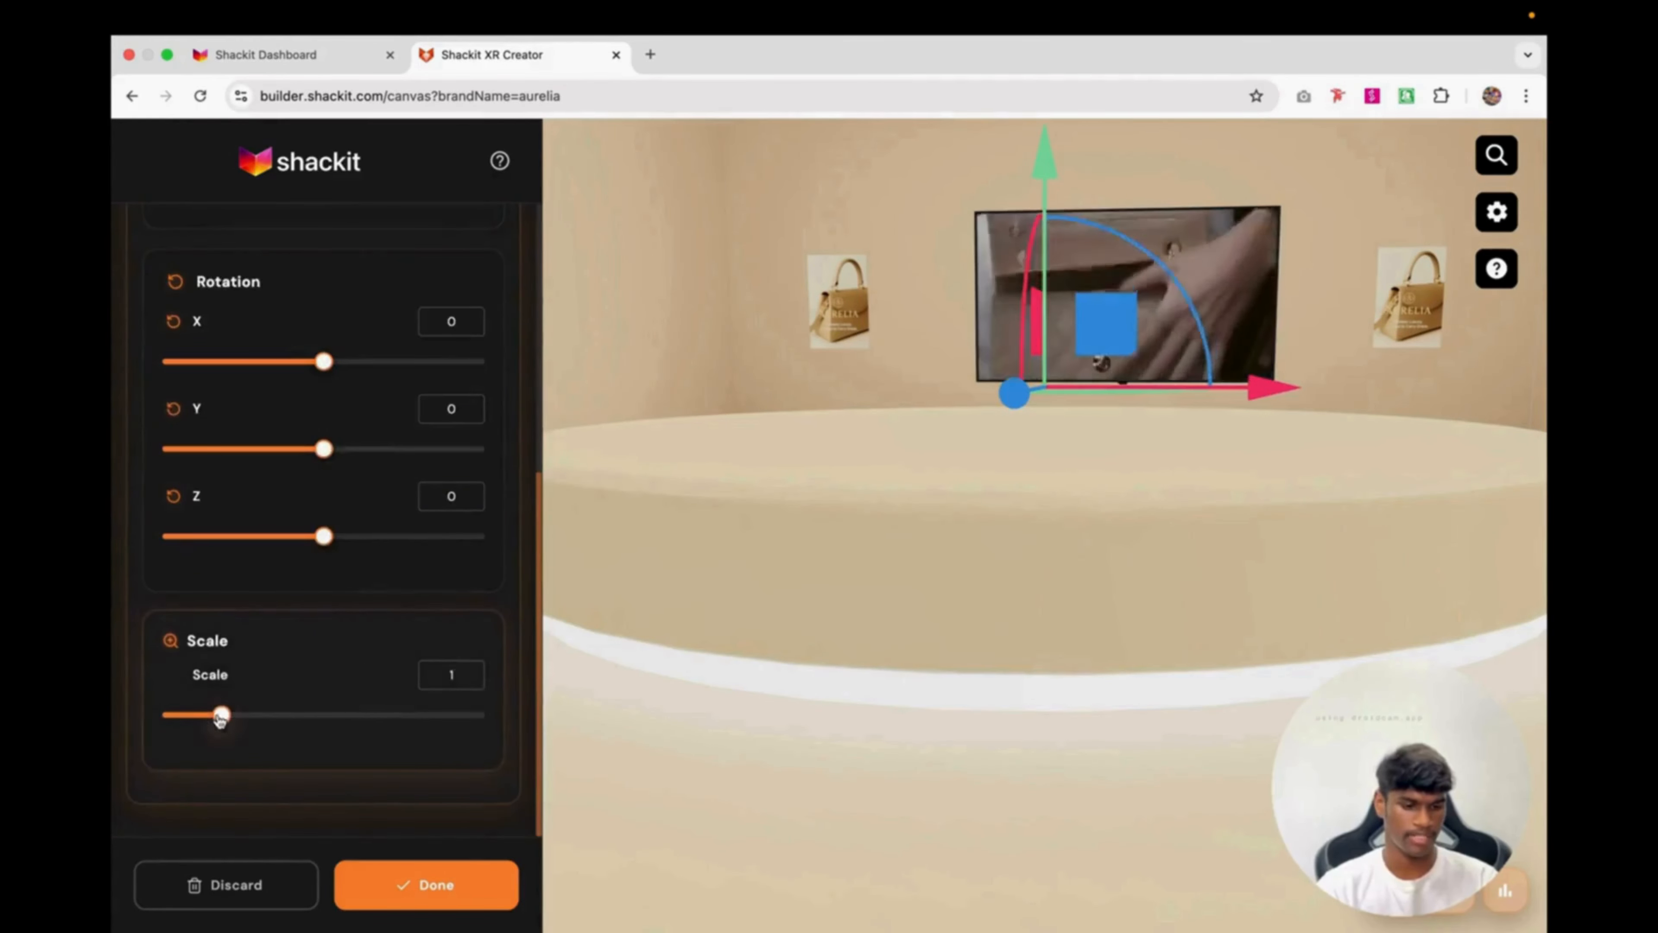
left_click_drag(221, 716, 174, 719)
scroll(410, 667, "up", 2)
left_click_drag(1057, 510, 960, 516)
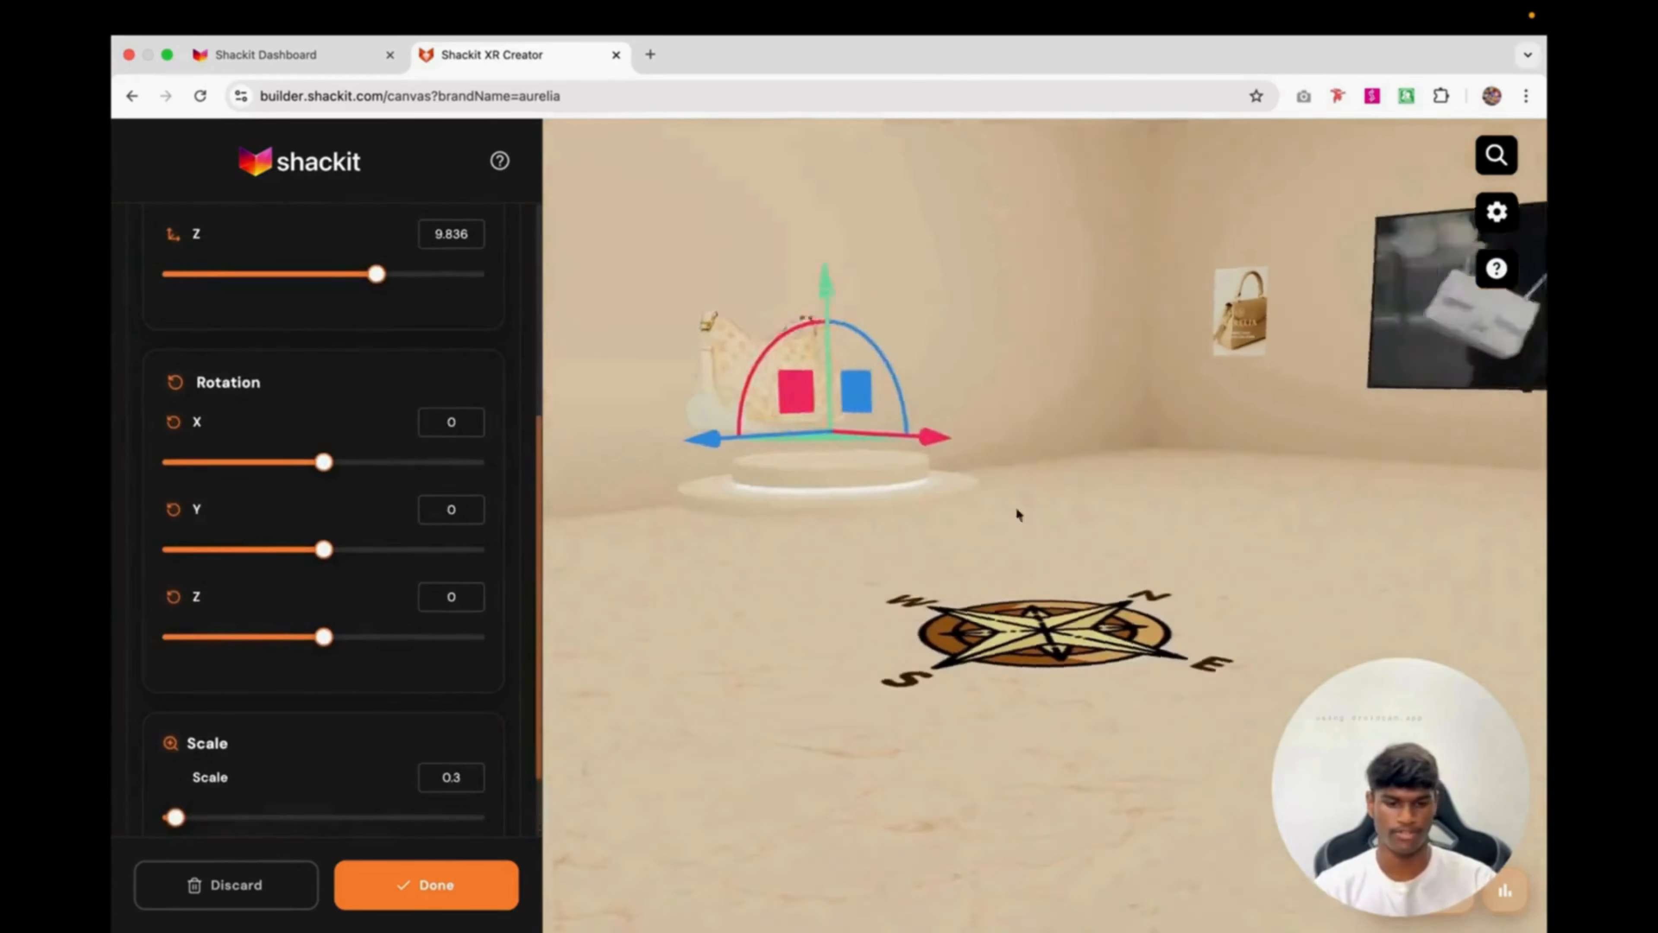
left_click_drag(792, 431, 845, 432)
left_click_drag(924, 294, 924, 323)
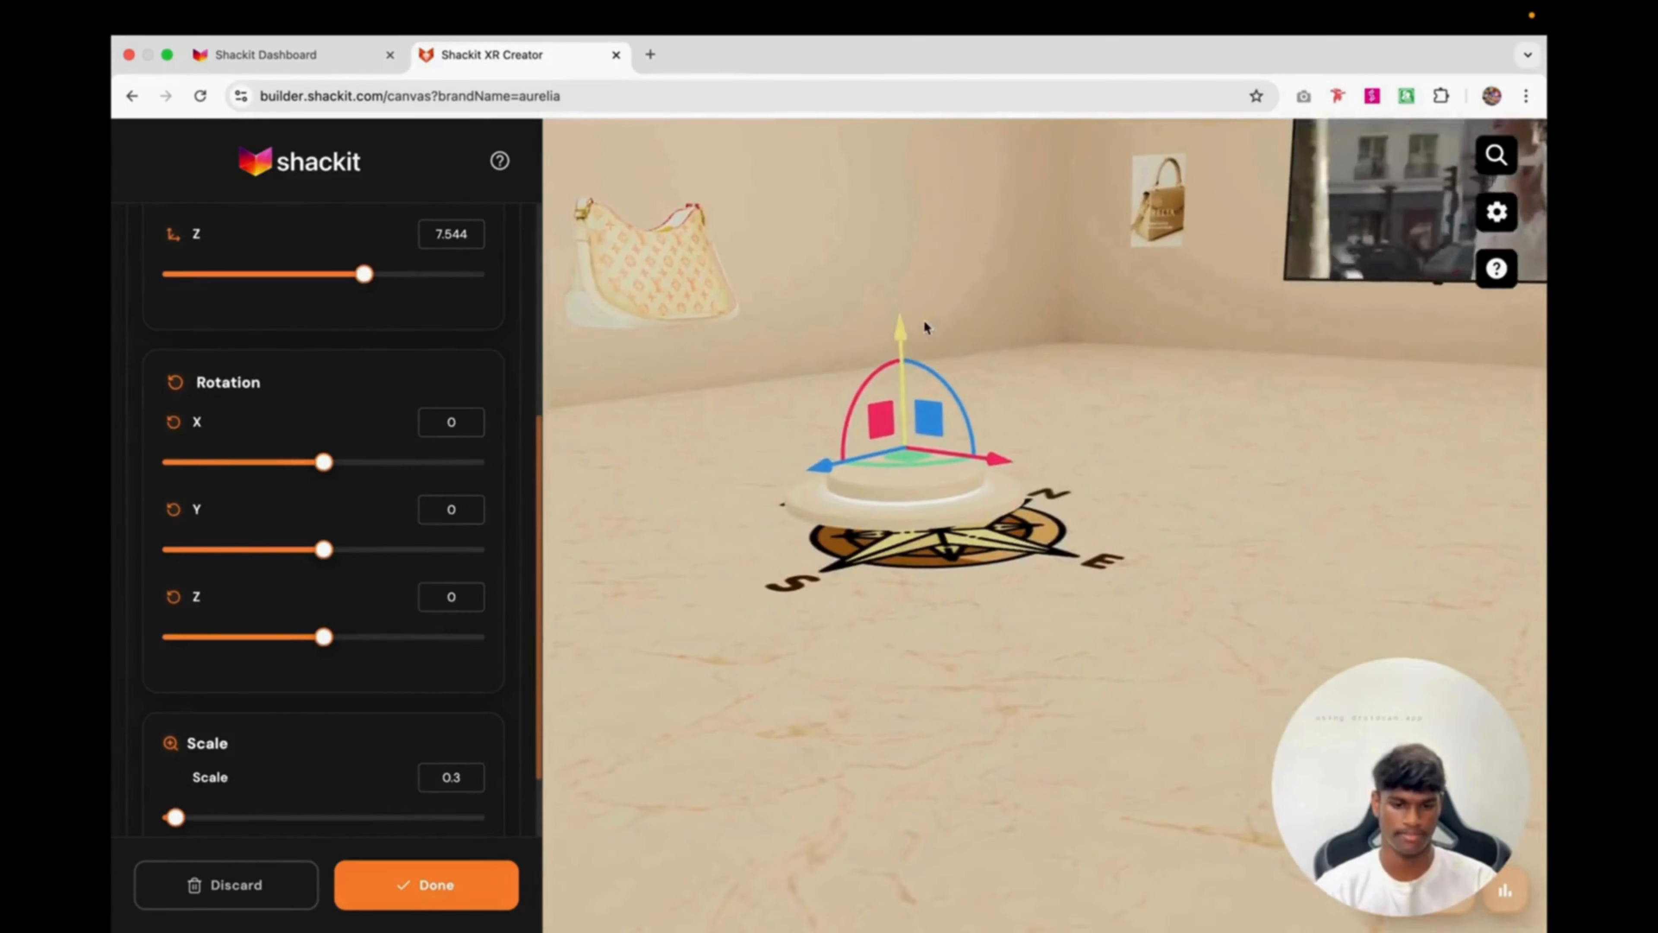
scroll(230, 652, "down", 2)
left_click_drag(175, 719, 194, 719)
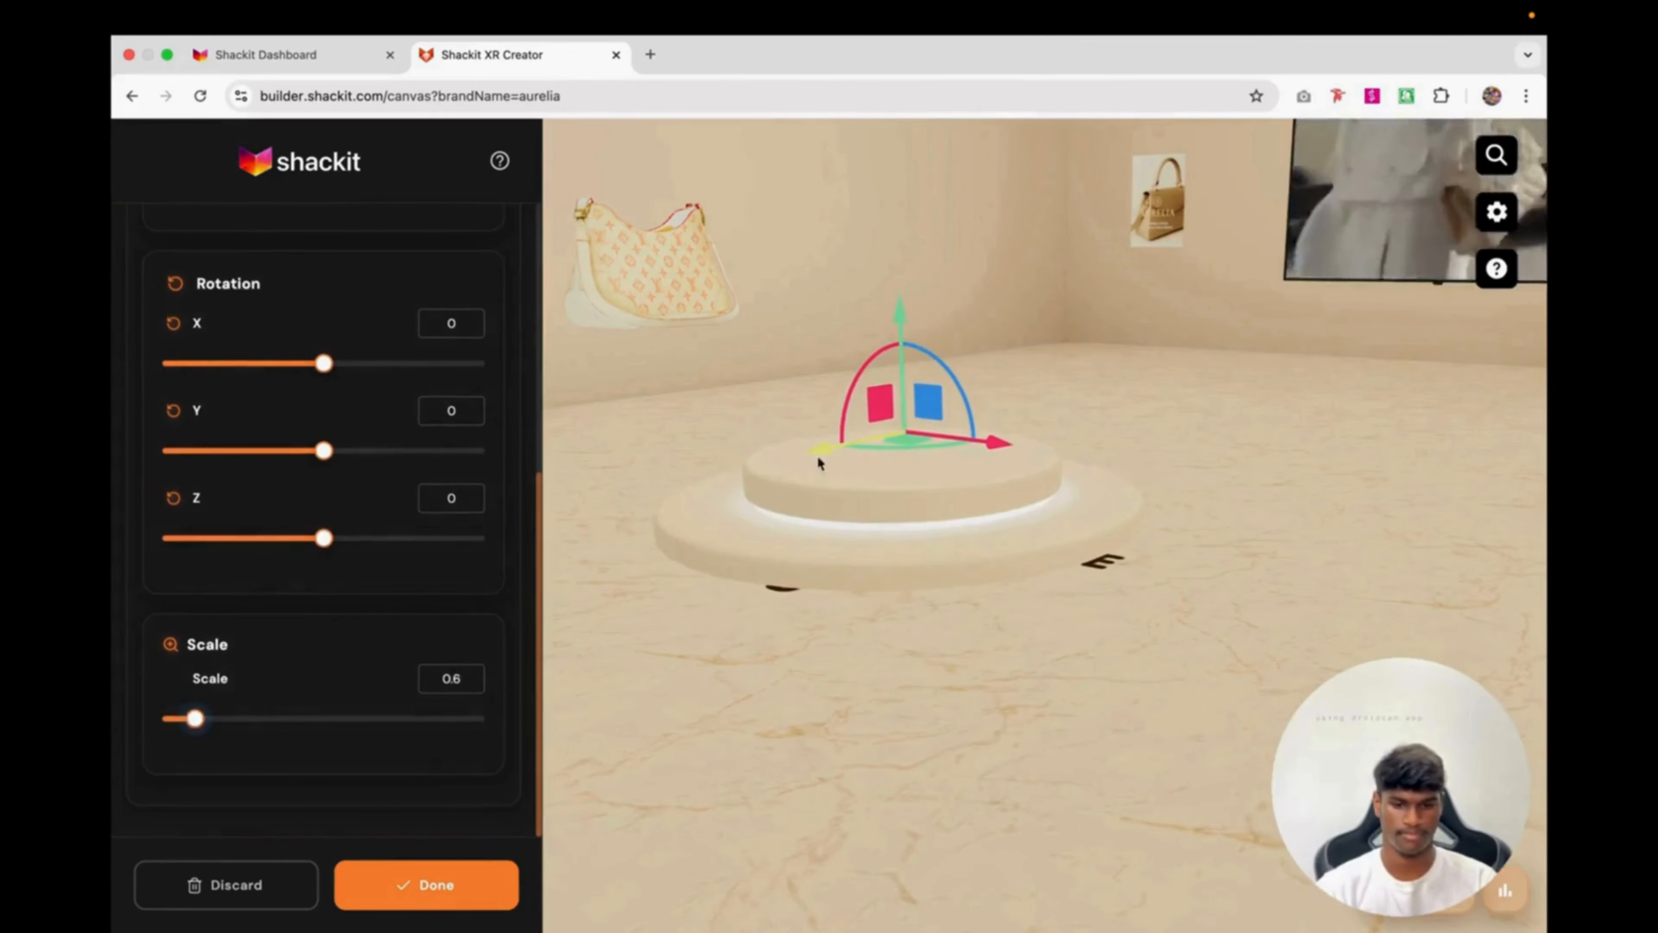
scroll(849, 454, "down", 5)
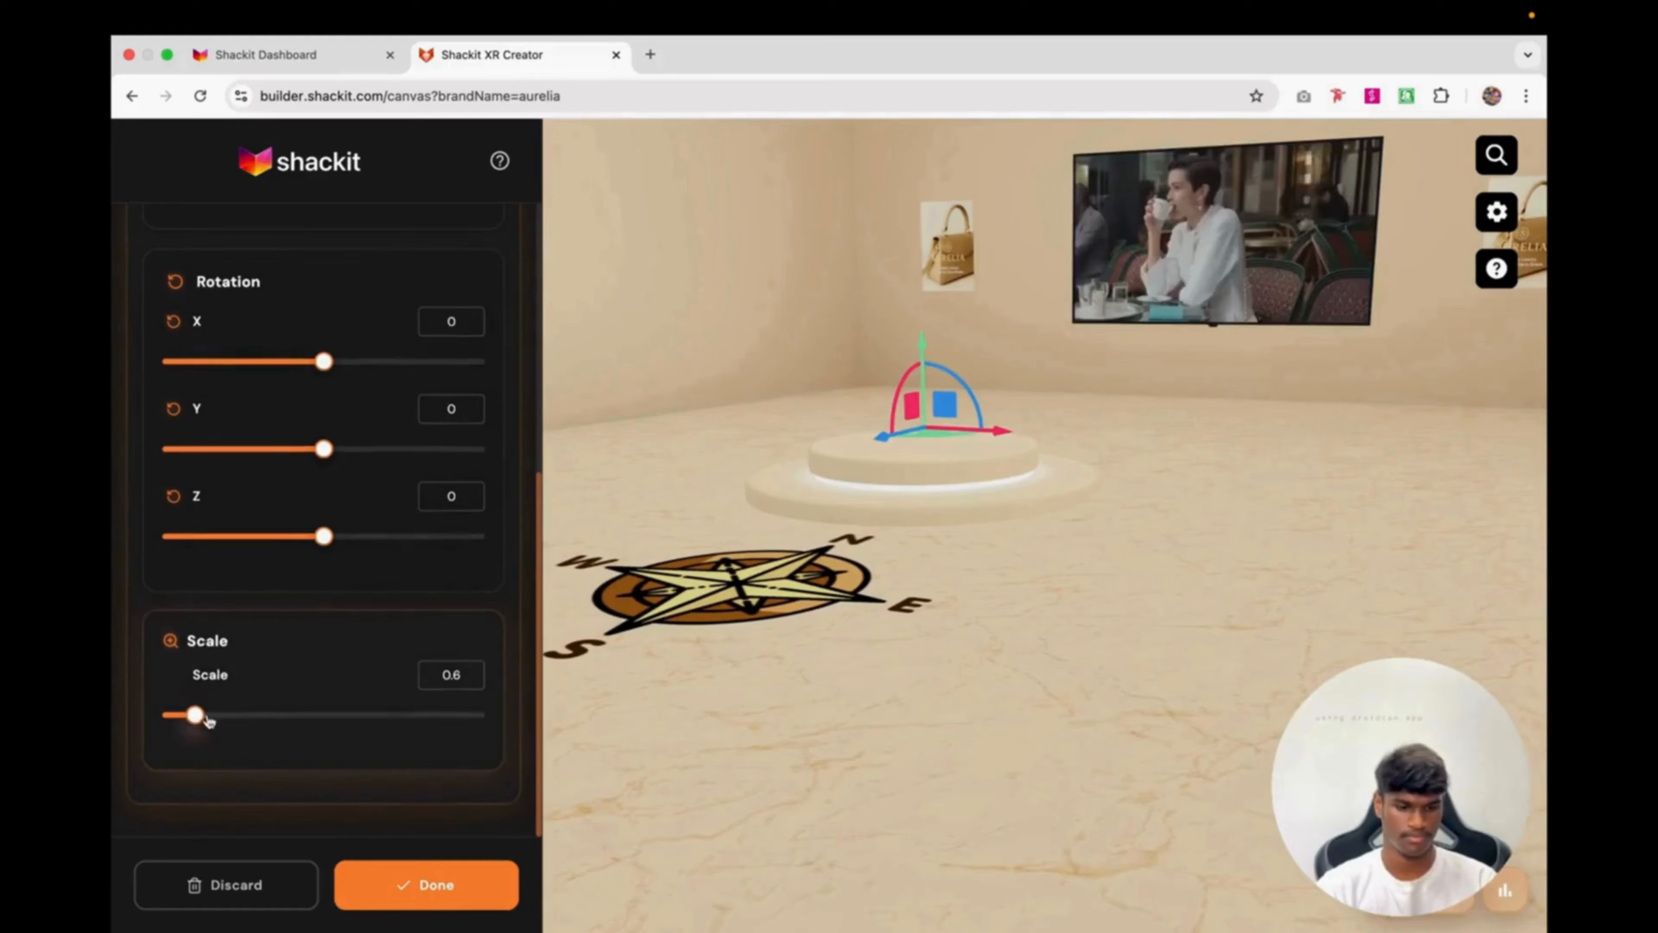
left_click_drag(208, 720, 233, 718)
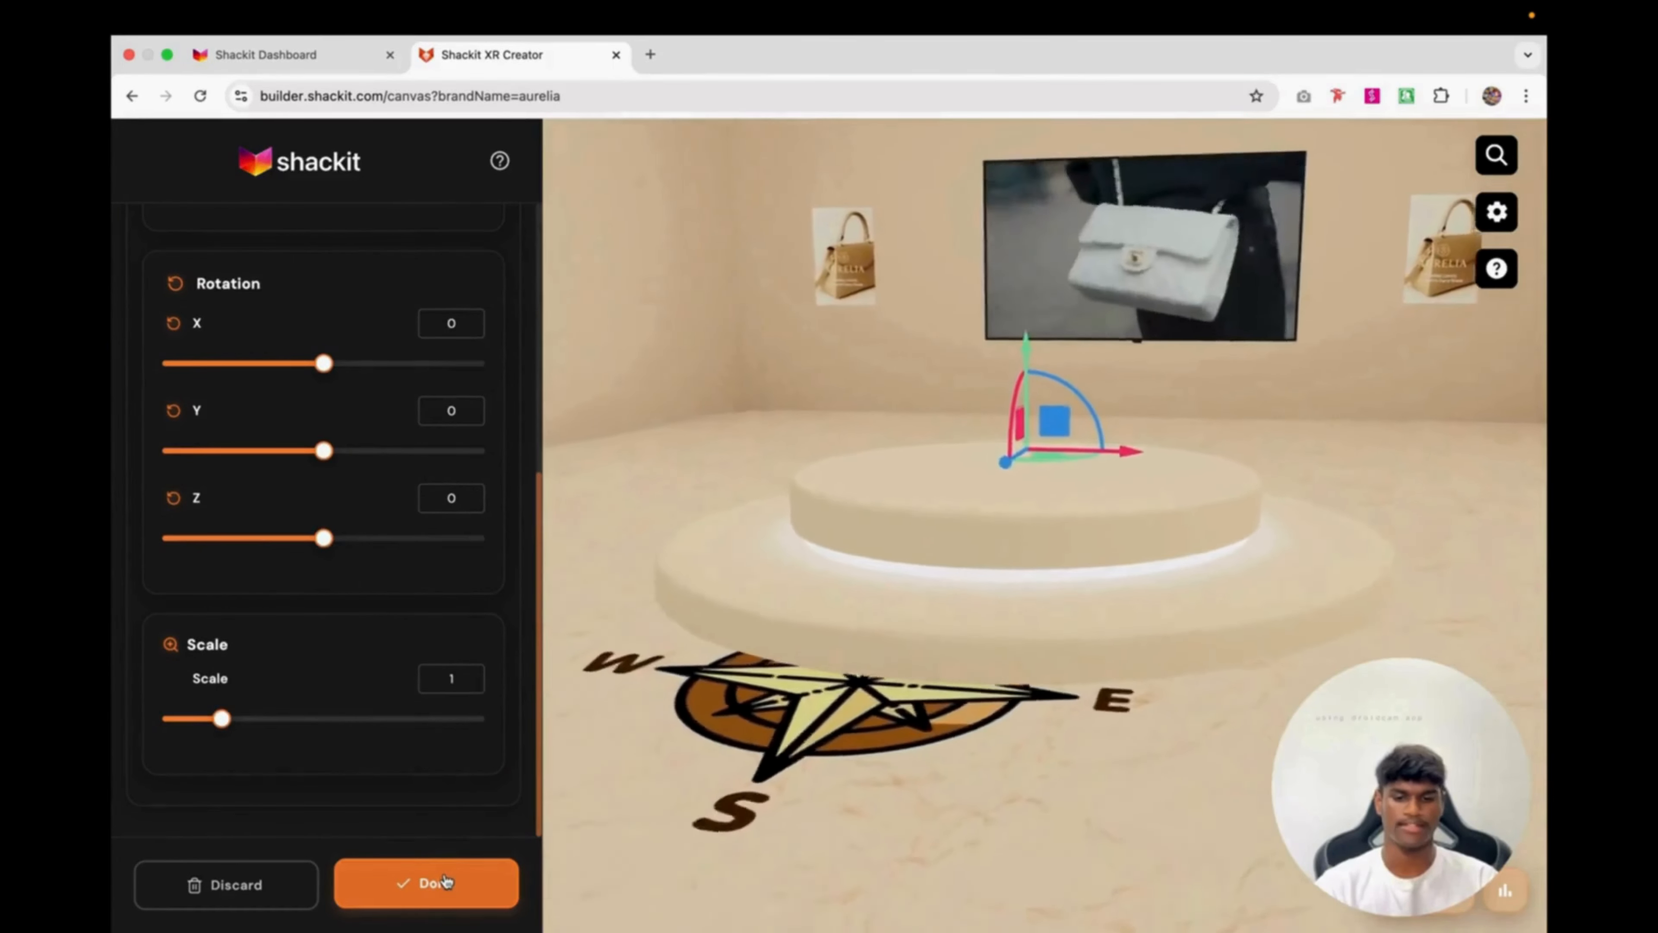
left_click(446, 882)
scroll(441, 711, "up", 1)
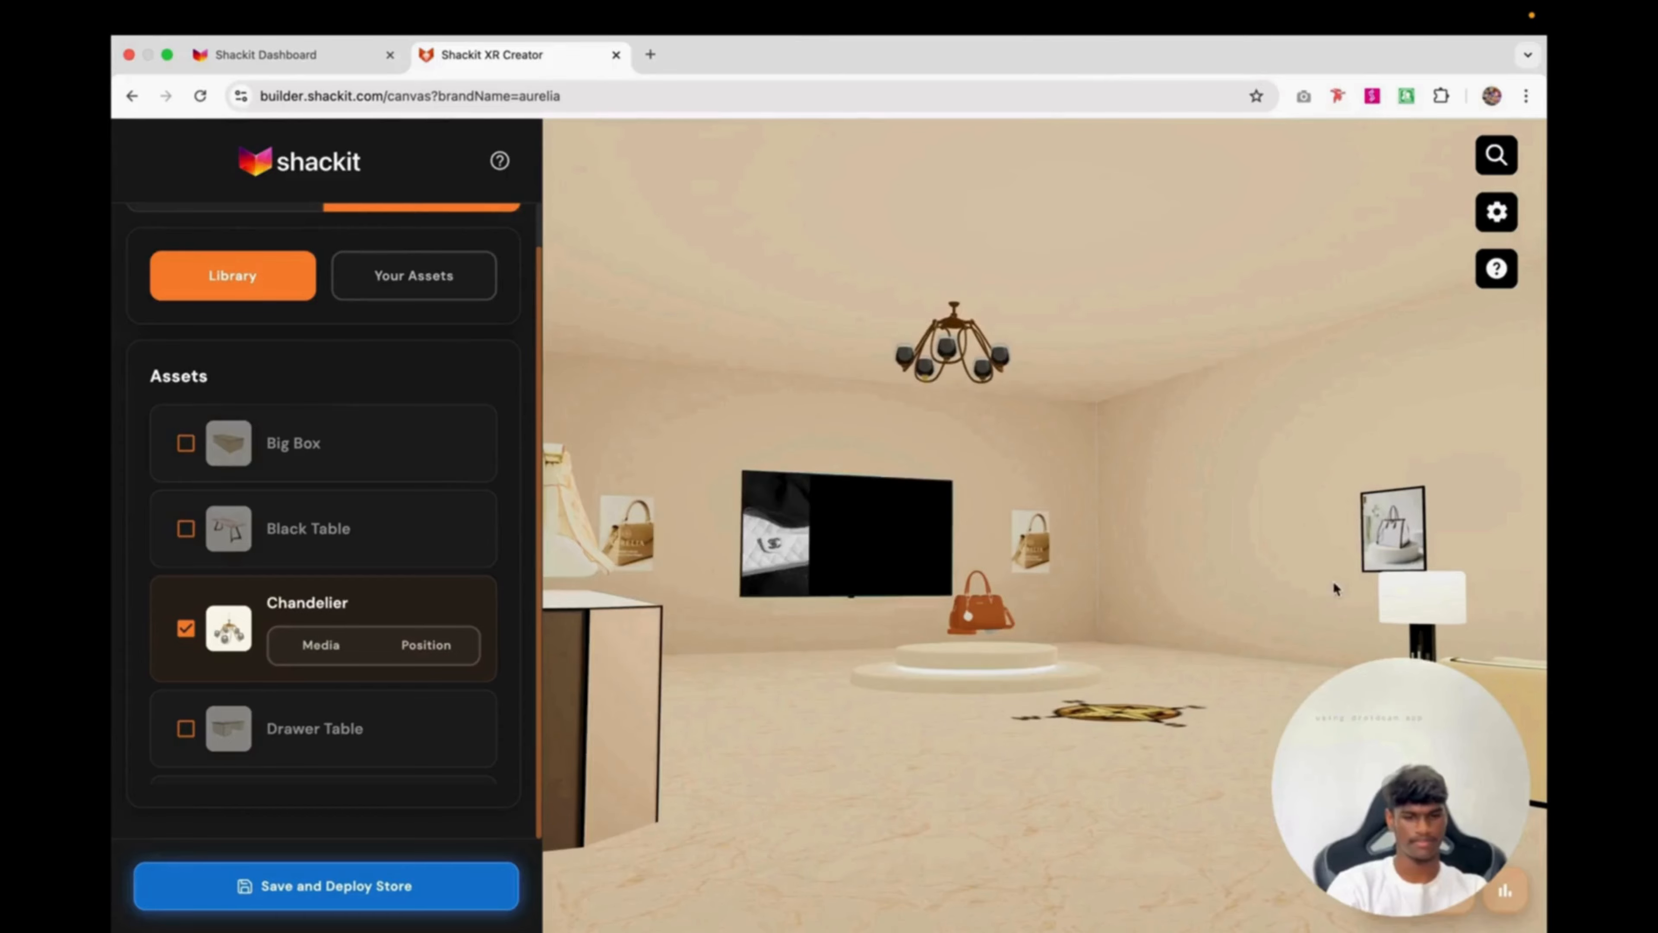
left_click_drag(1336, 589, 1221, 588)
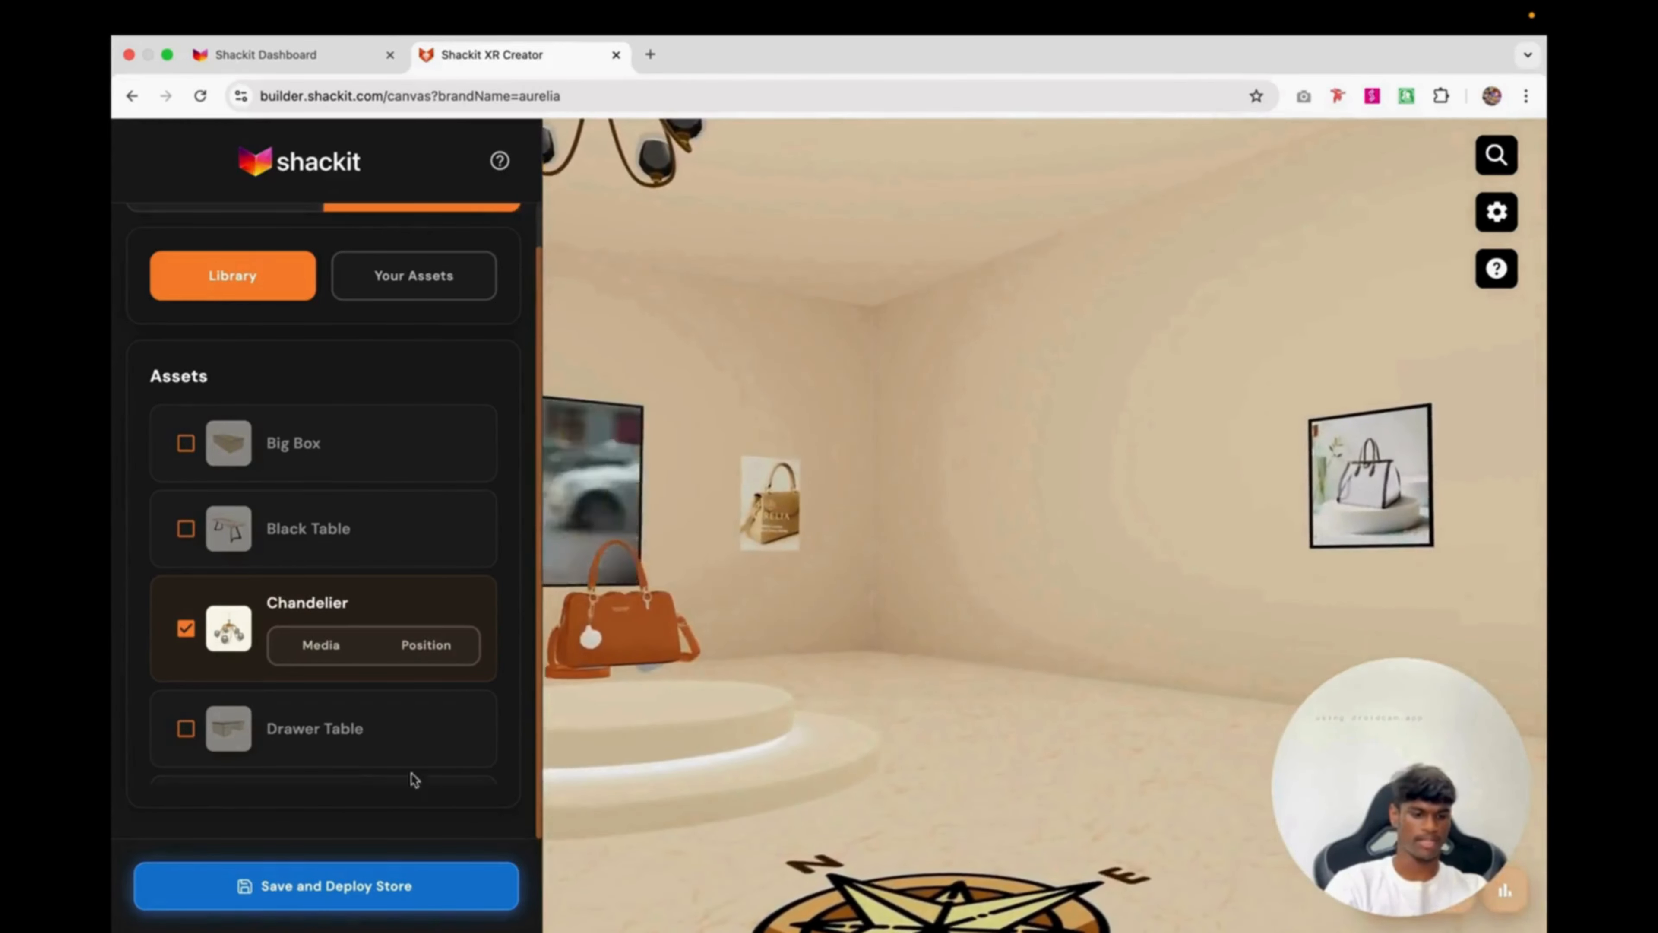
Save and deploy the Aurelia store, then open the live XR store.
left_click(340, 904)
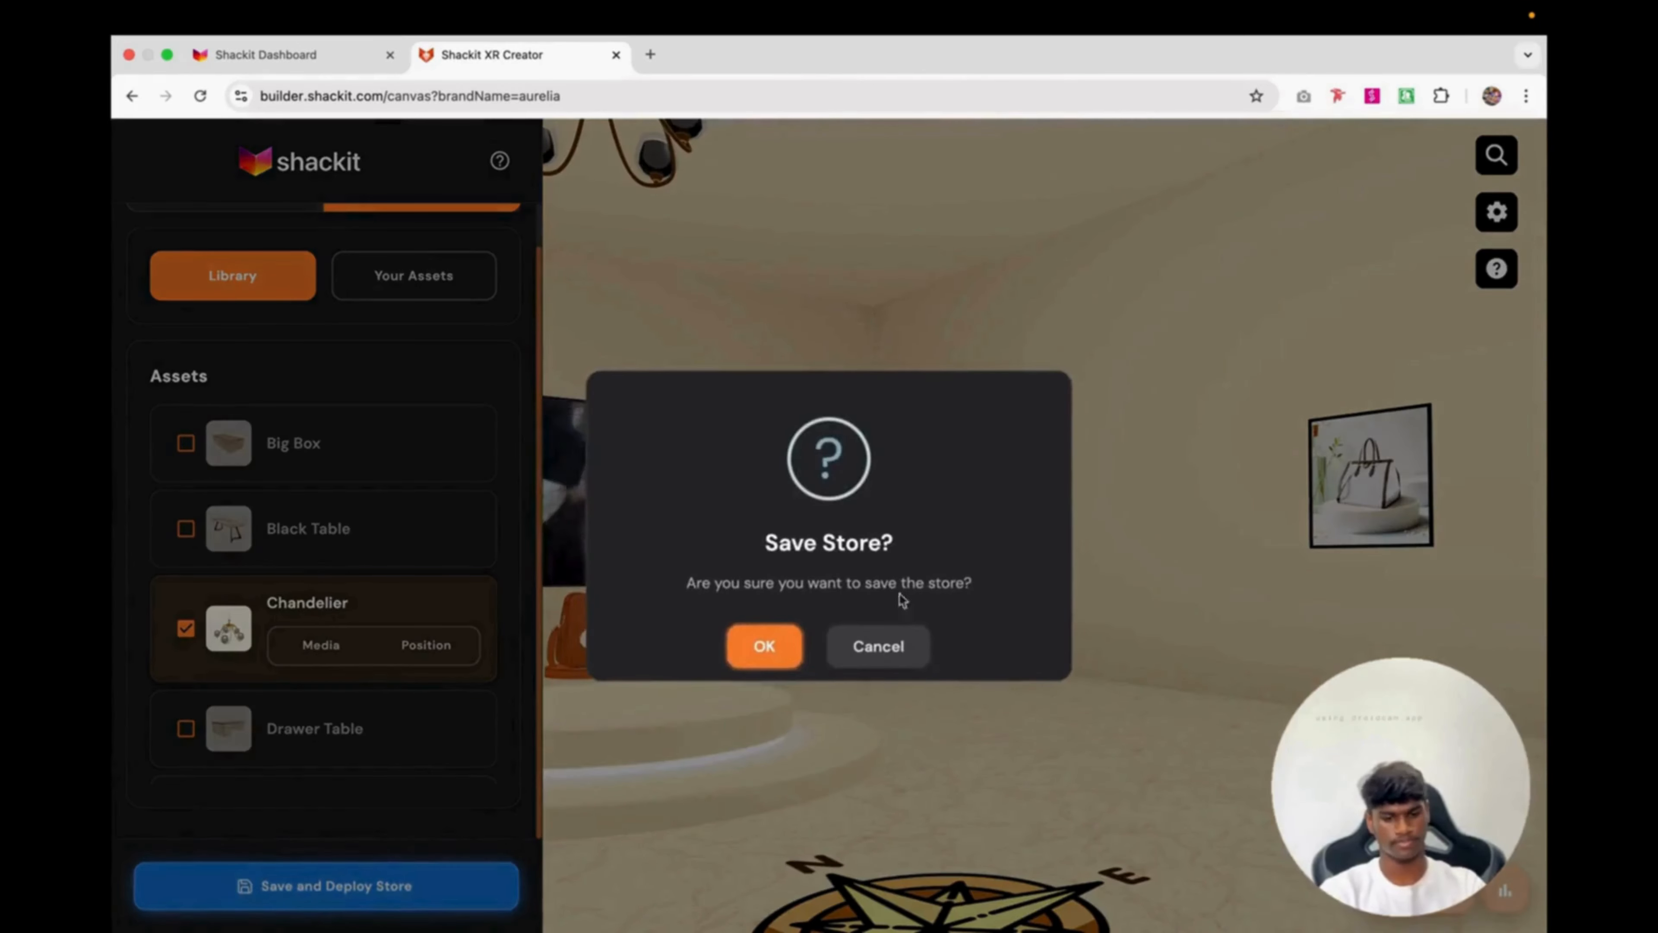
left_click(748, 654)
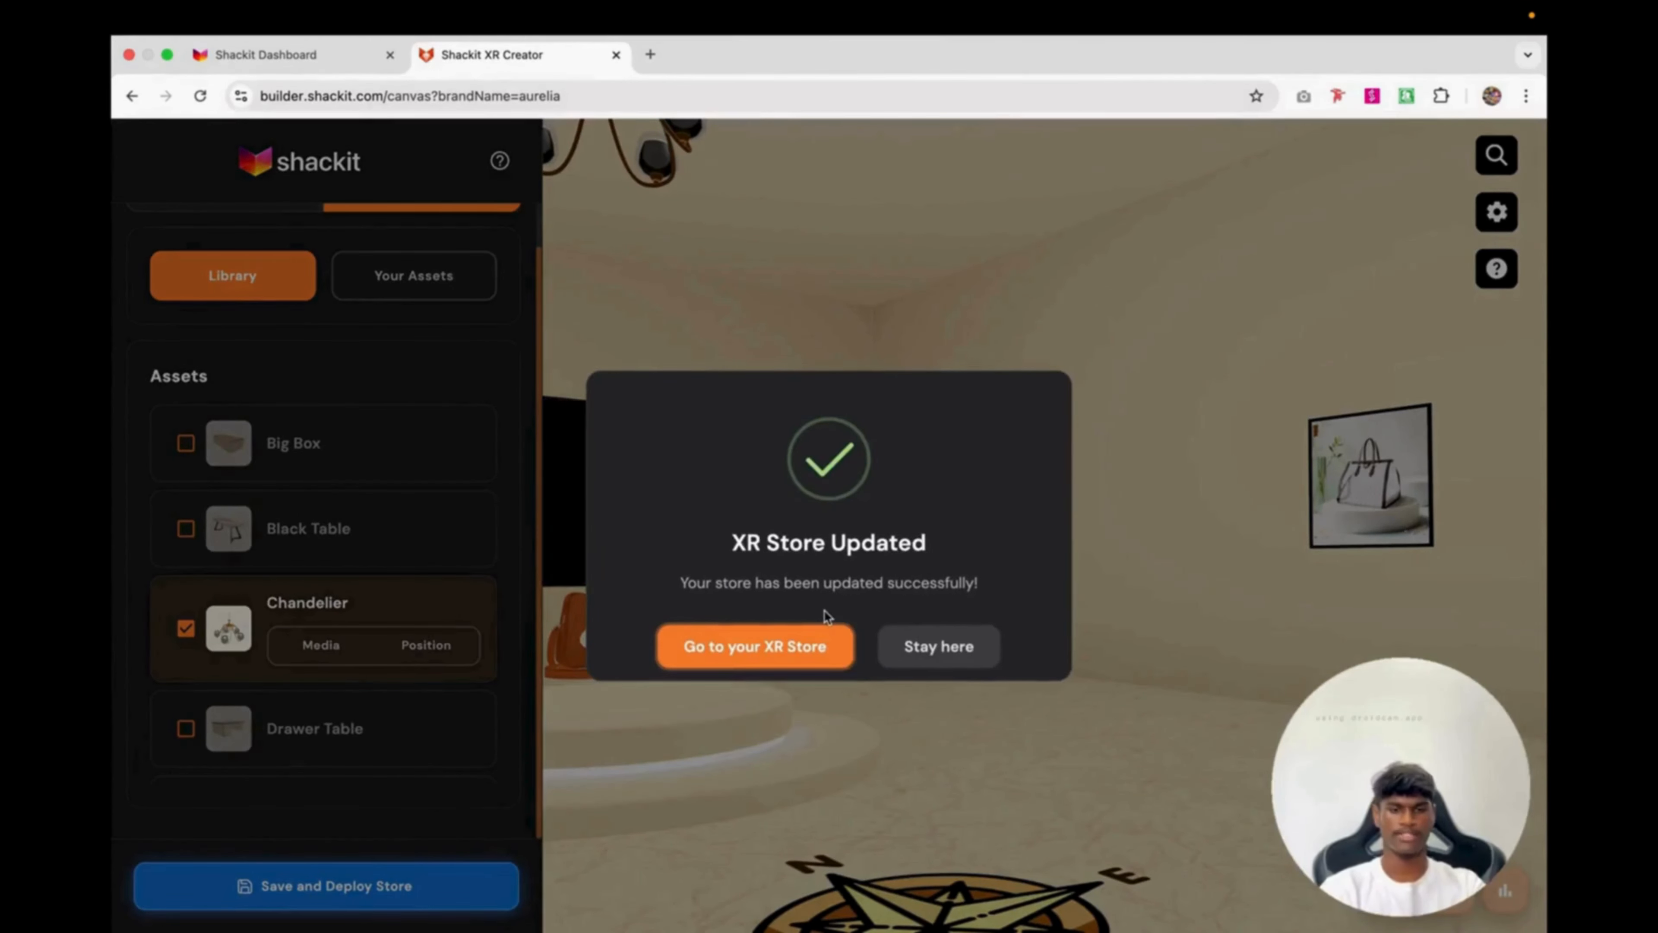
left_click(755, 646)
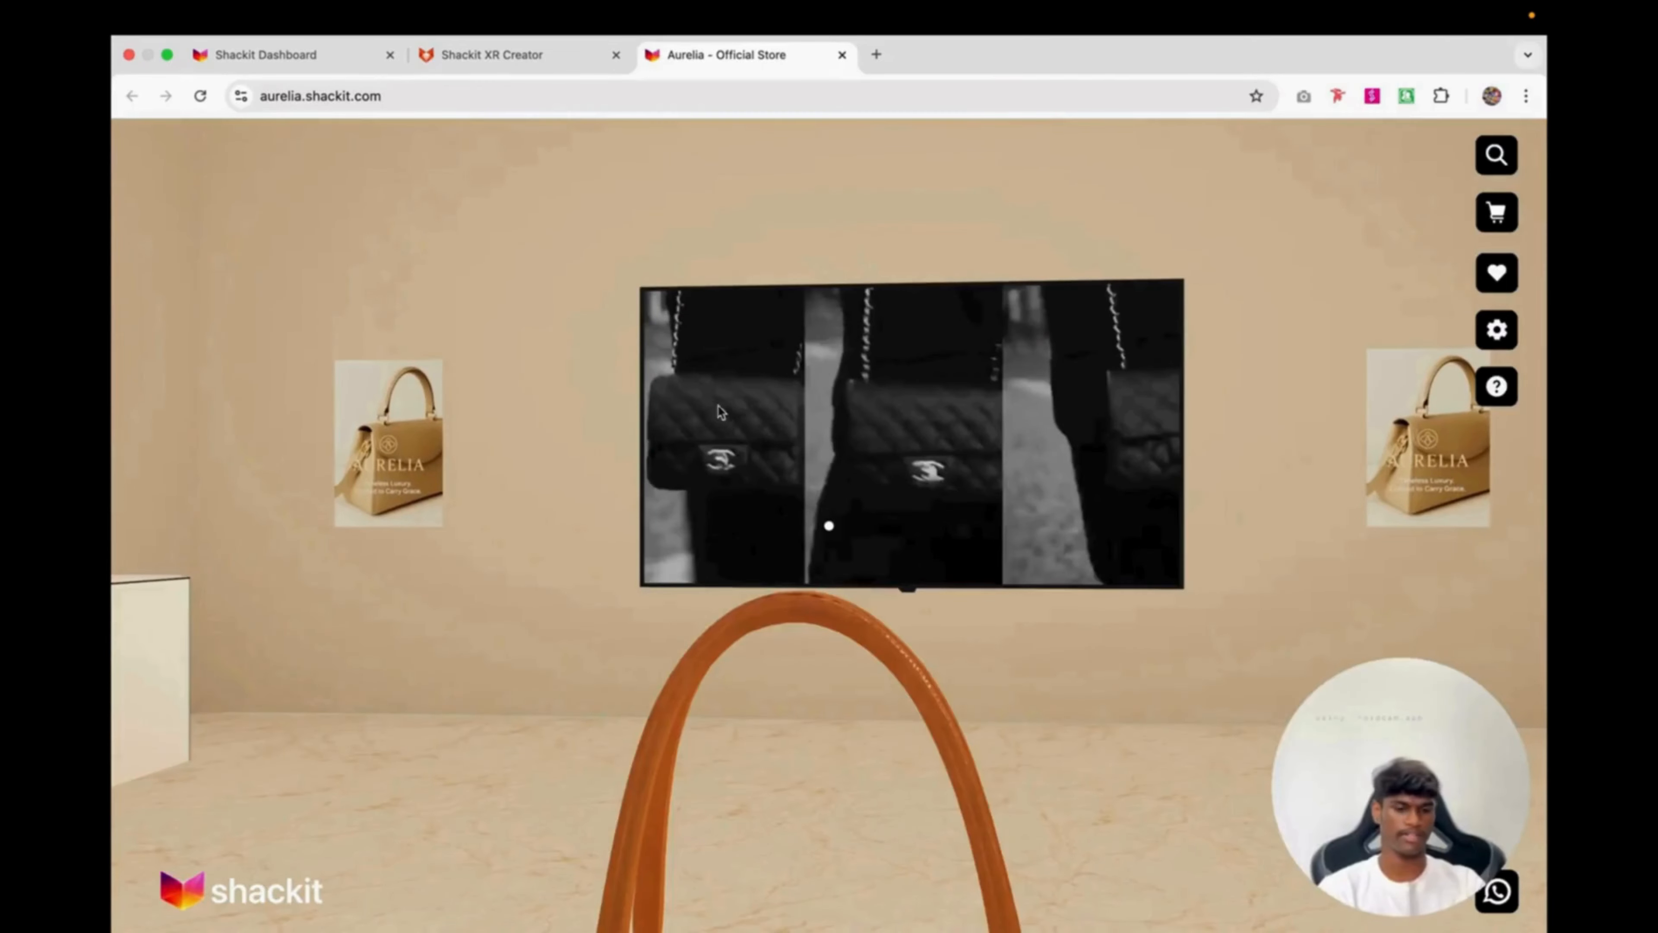
Look around the live Aurelia store and switch it to full screen.
left_click_drag(579, 381, 791, 425)
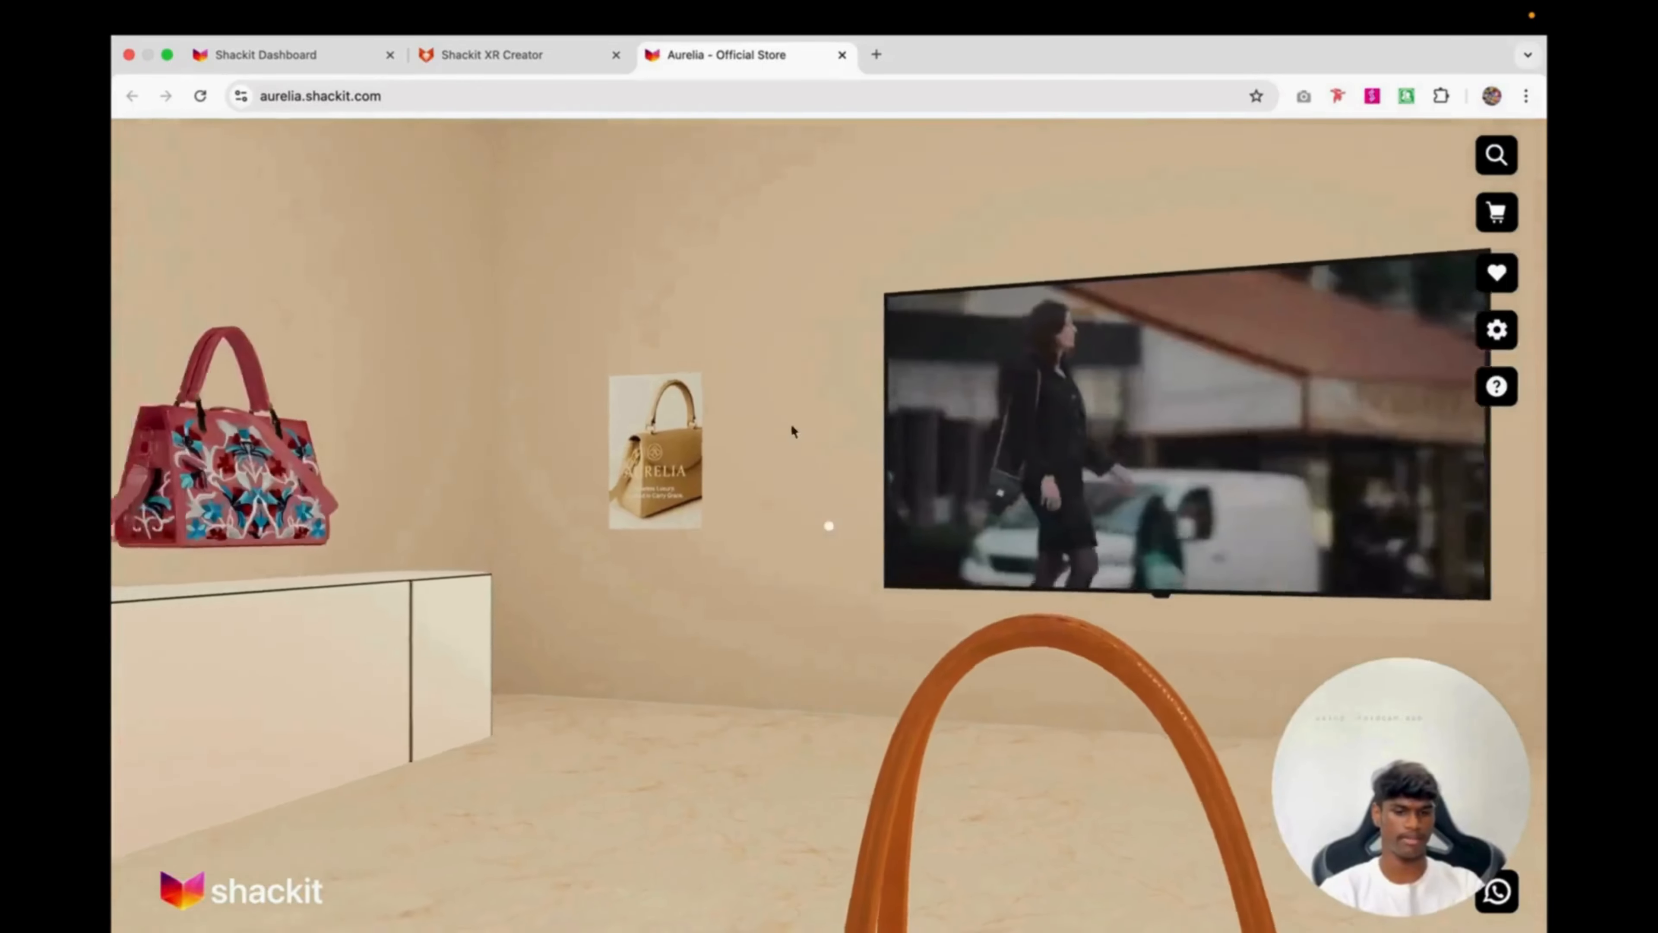
key("Left")
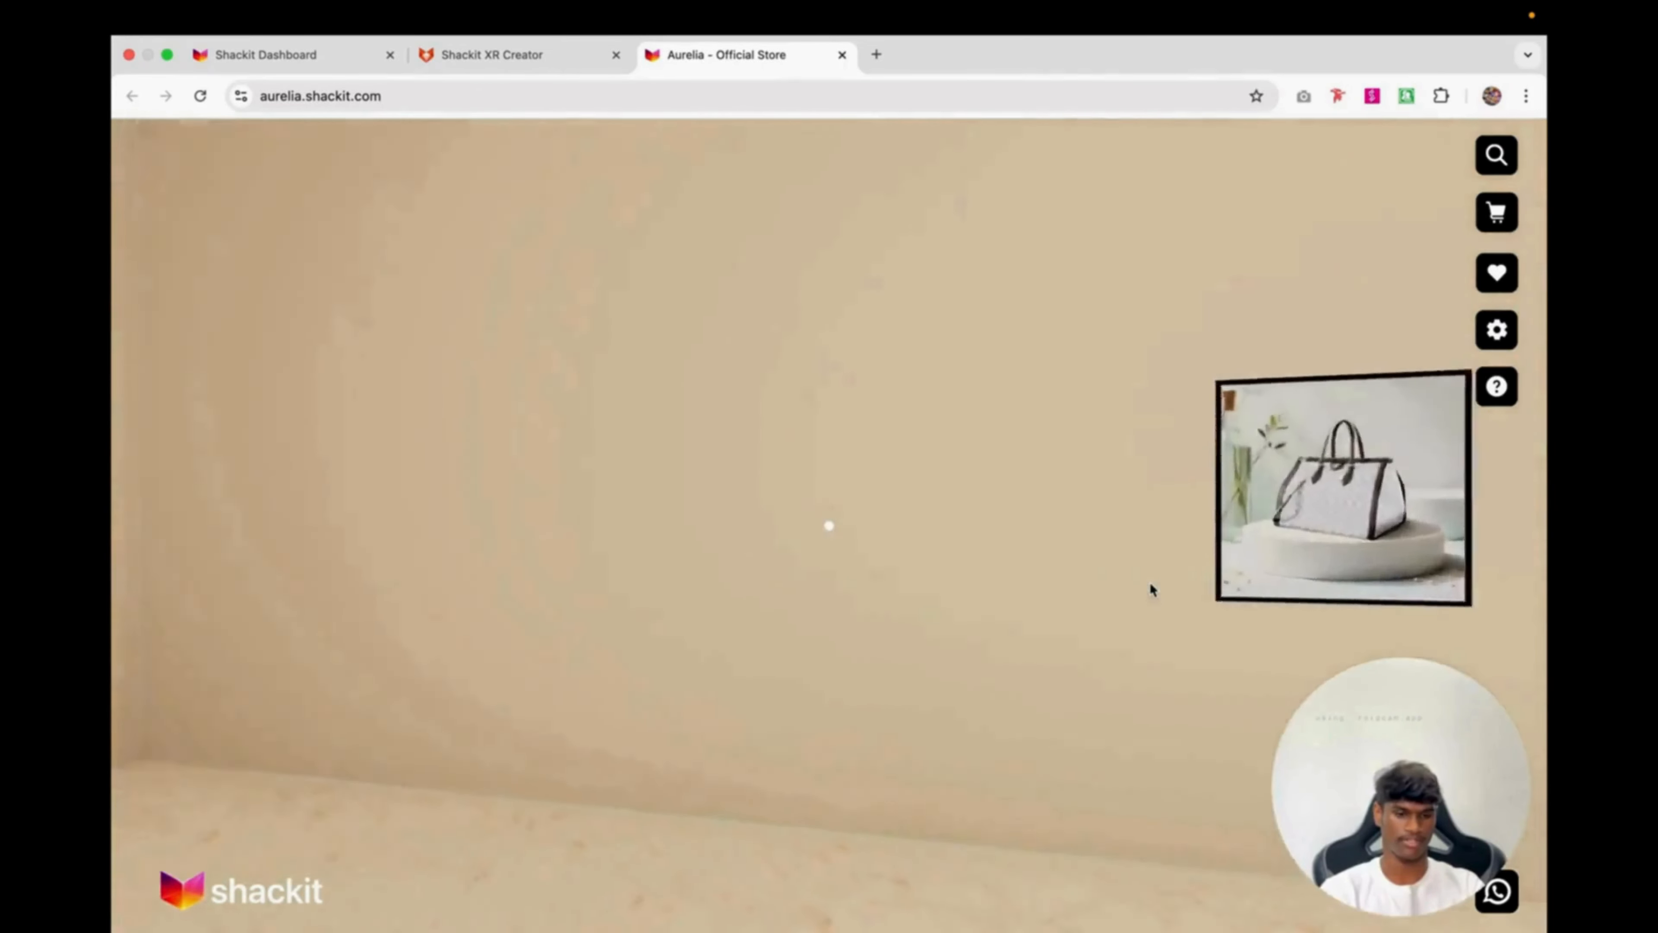
left_click(1151, 585)
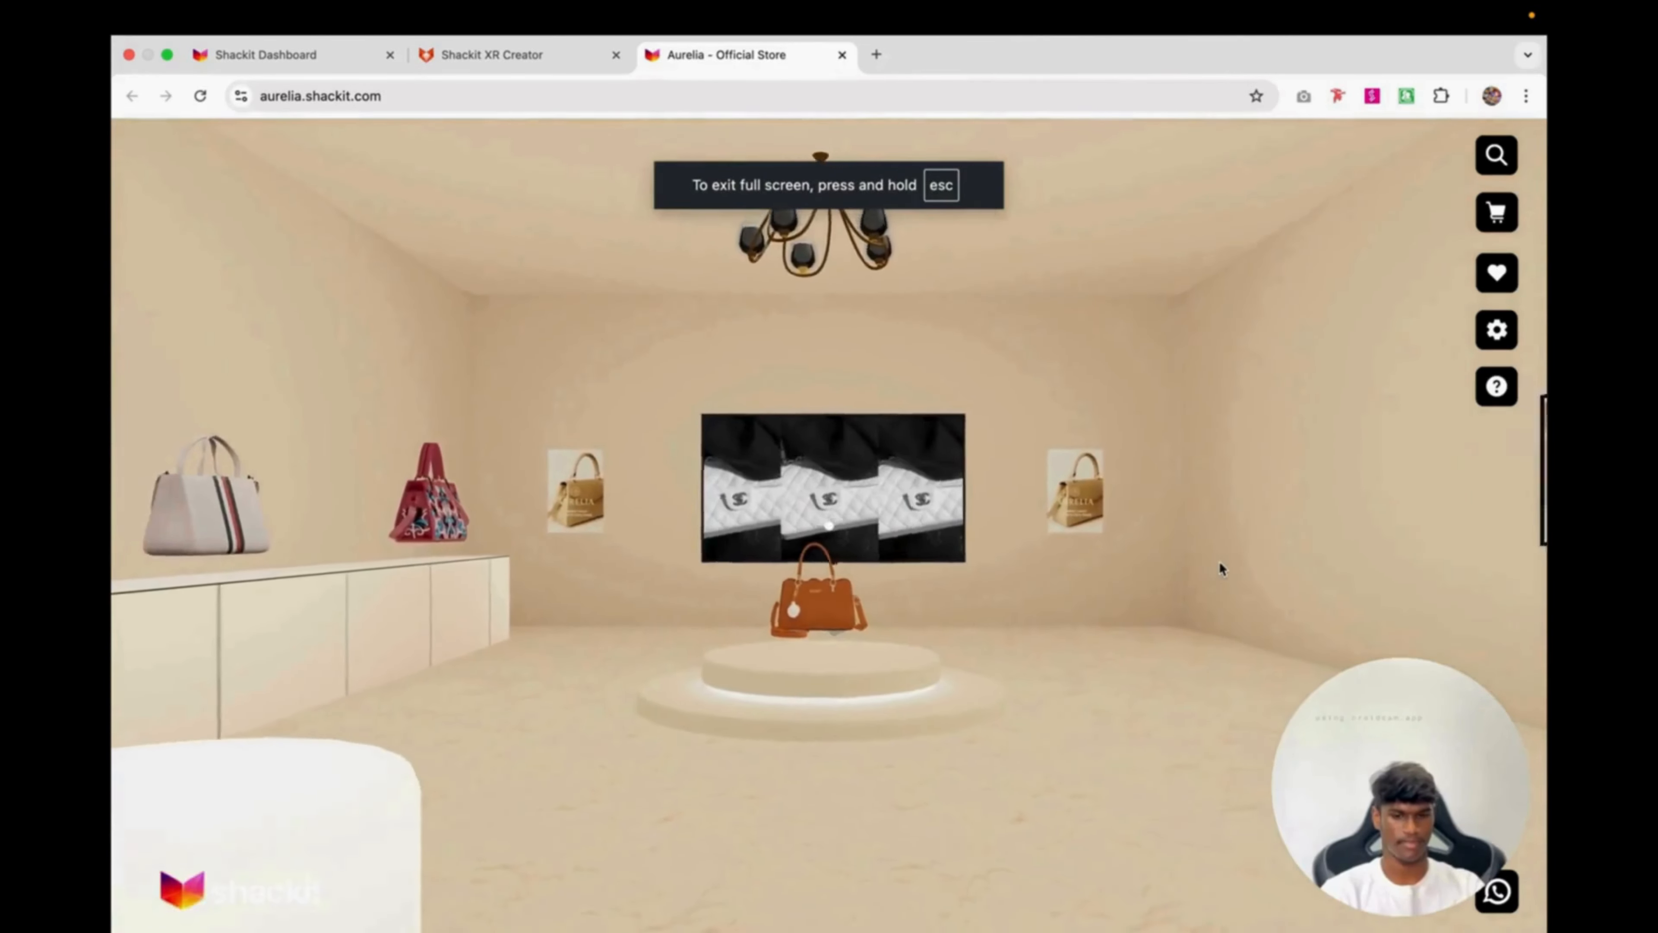
left_click(1219, 561)
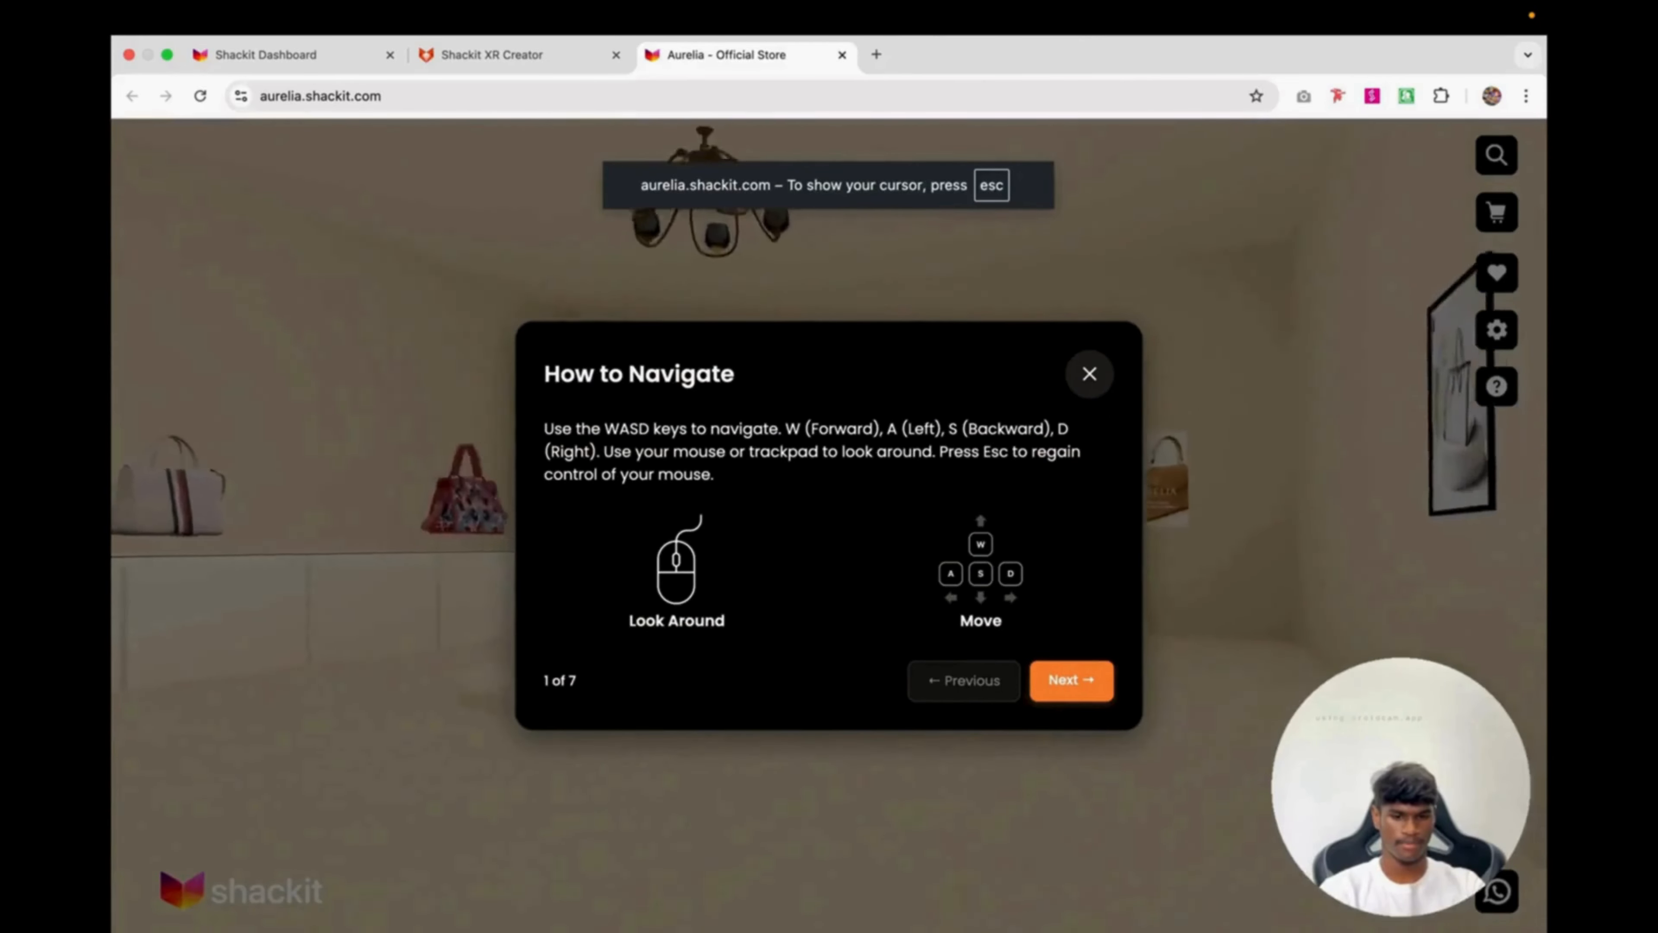
key("Escape")
Step through the seven-step How to Navigate tour to its end.
left_click(1081, 678)
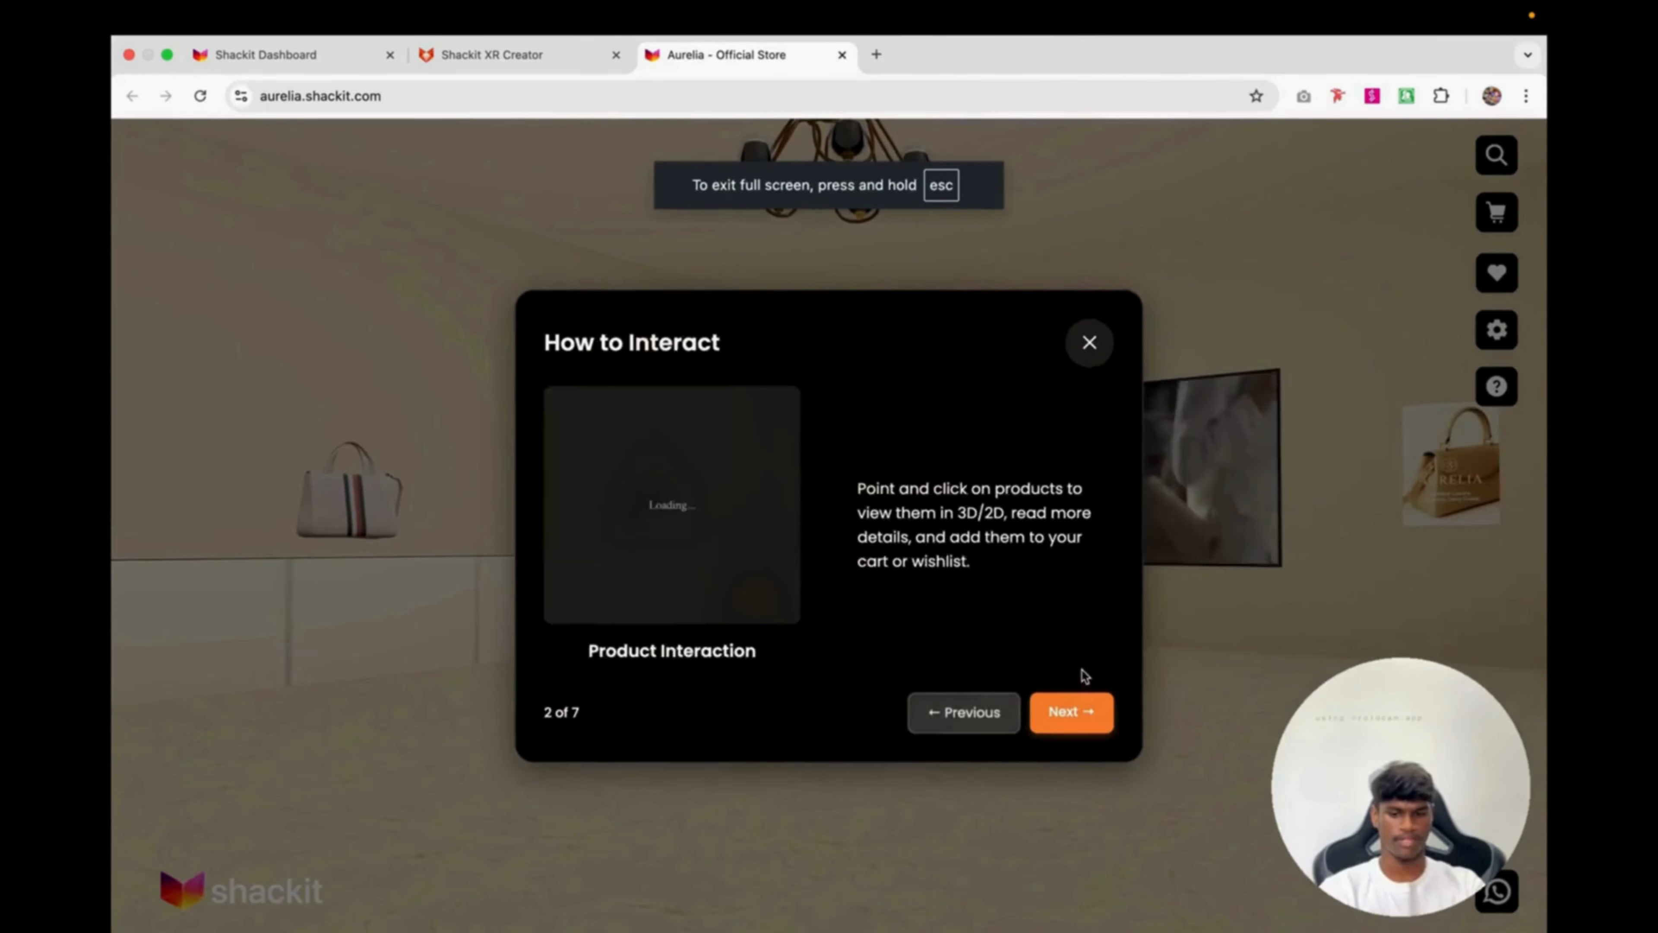
left_click(1074, 708)
left_click(1397, 407)
left_click(1401, 407)
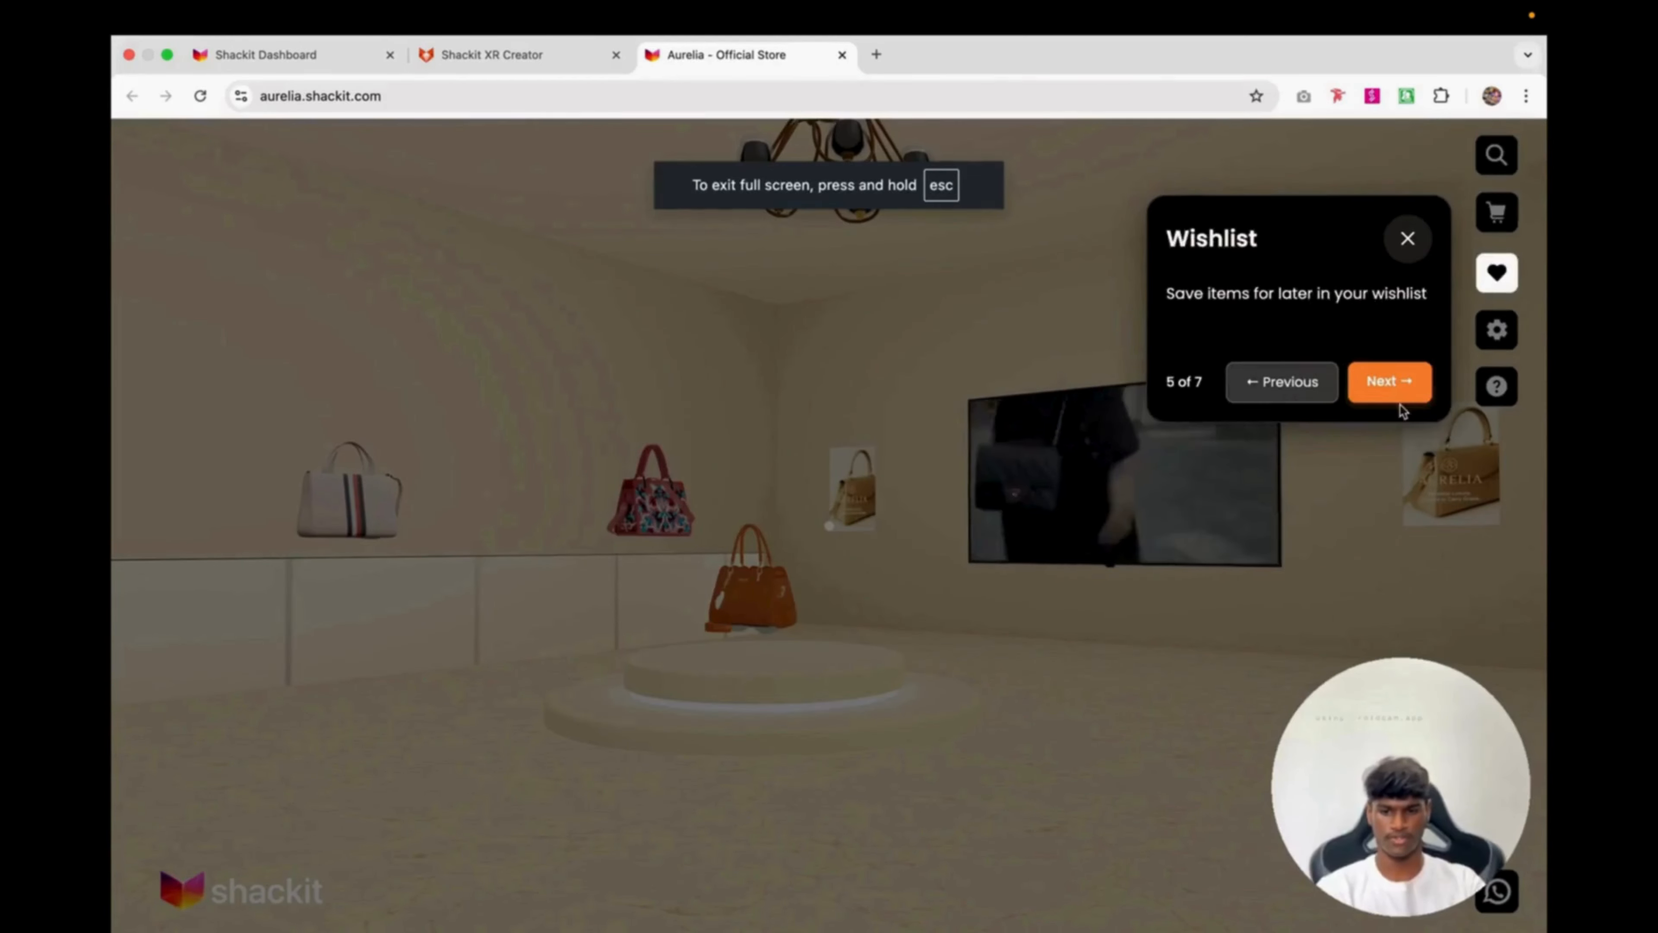
left_click(1402, 398)
left_click(1404, 418)
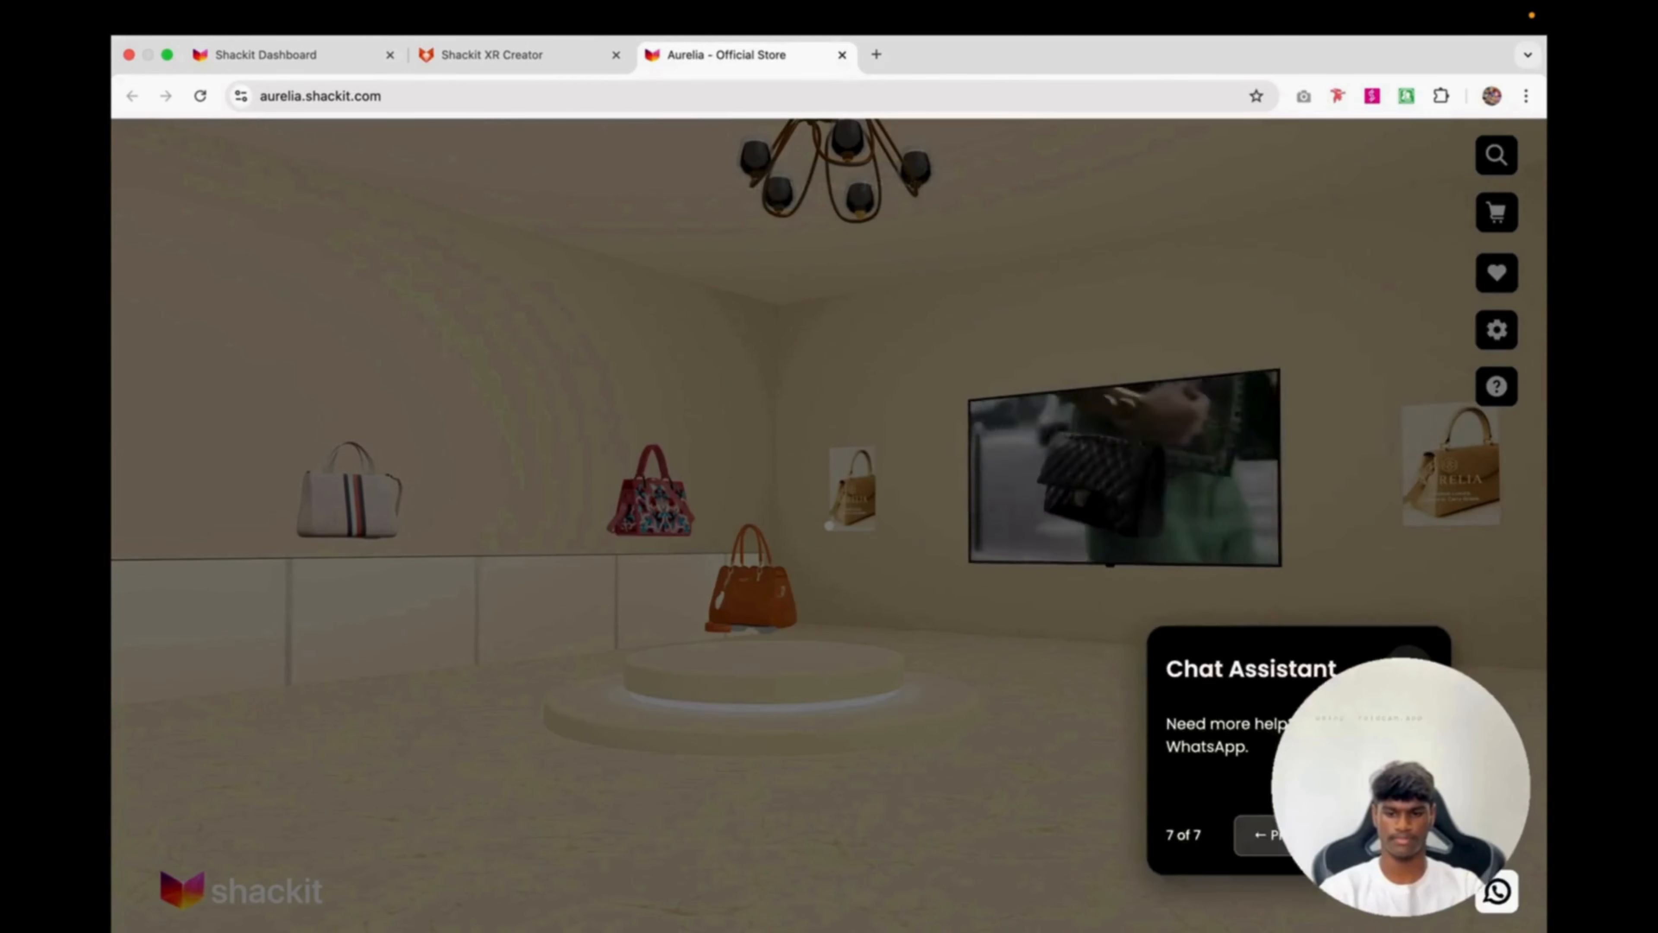
left_click(1391, 834)
Walk to the podium, view the Avara, Terra and Velora bag details, then close the store.
left_click(1262, 652)
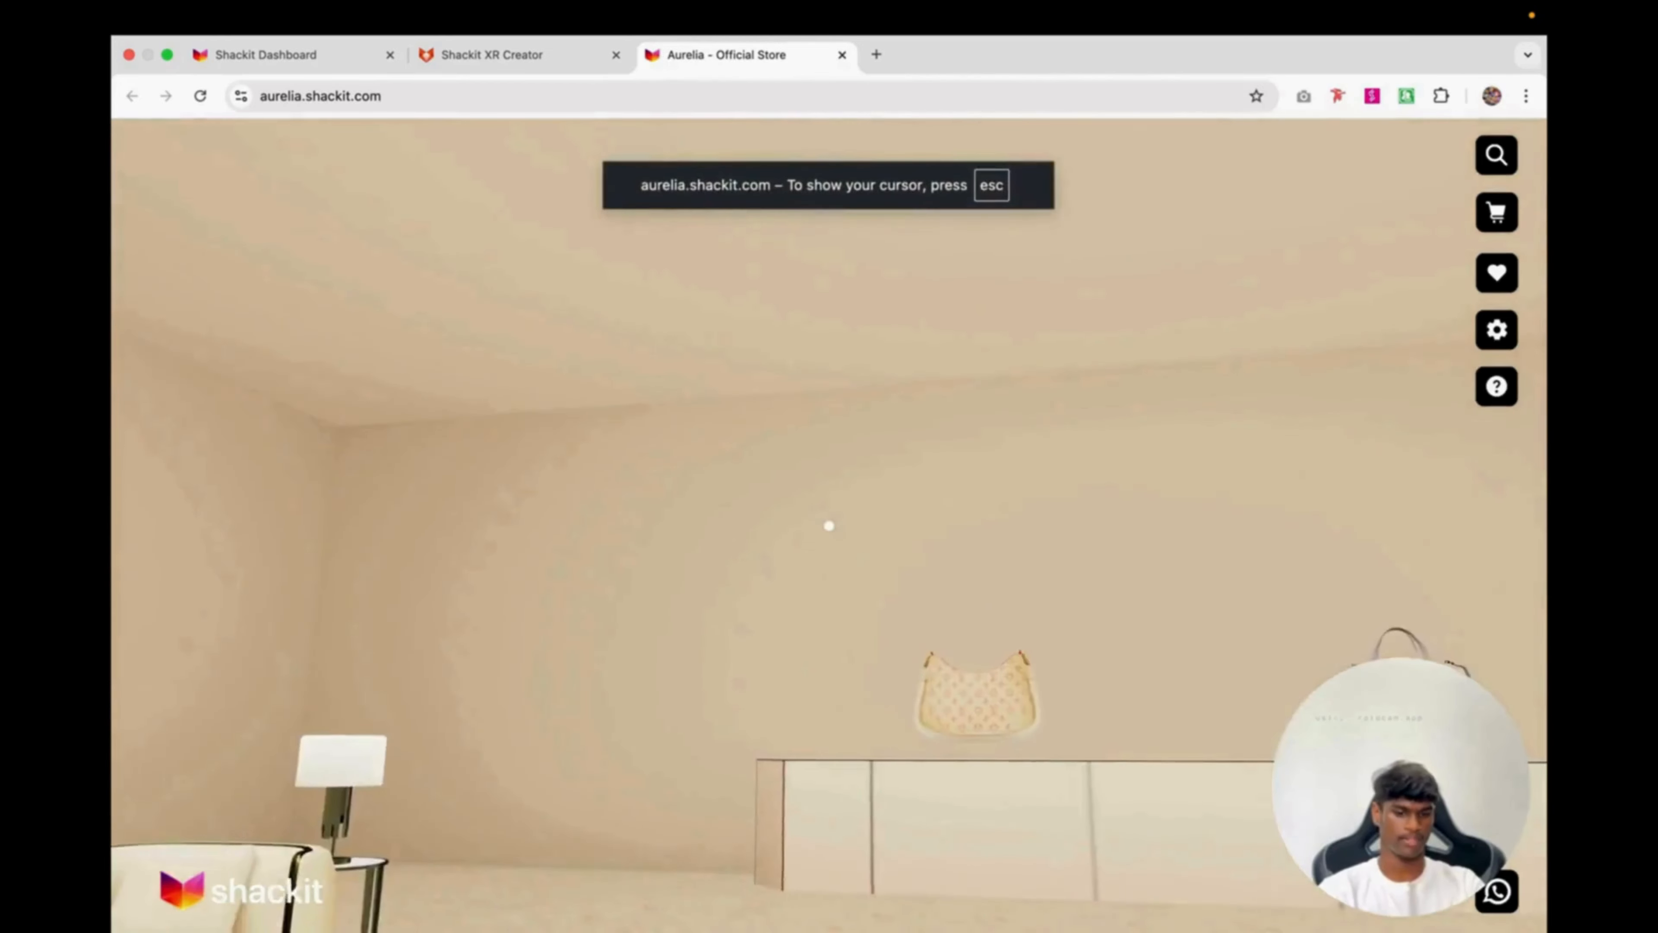
key("w")
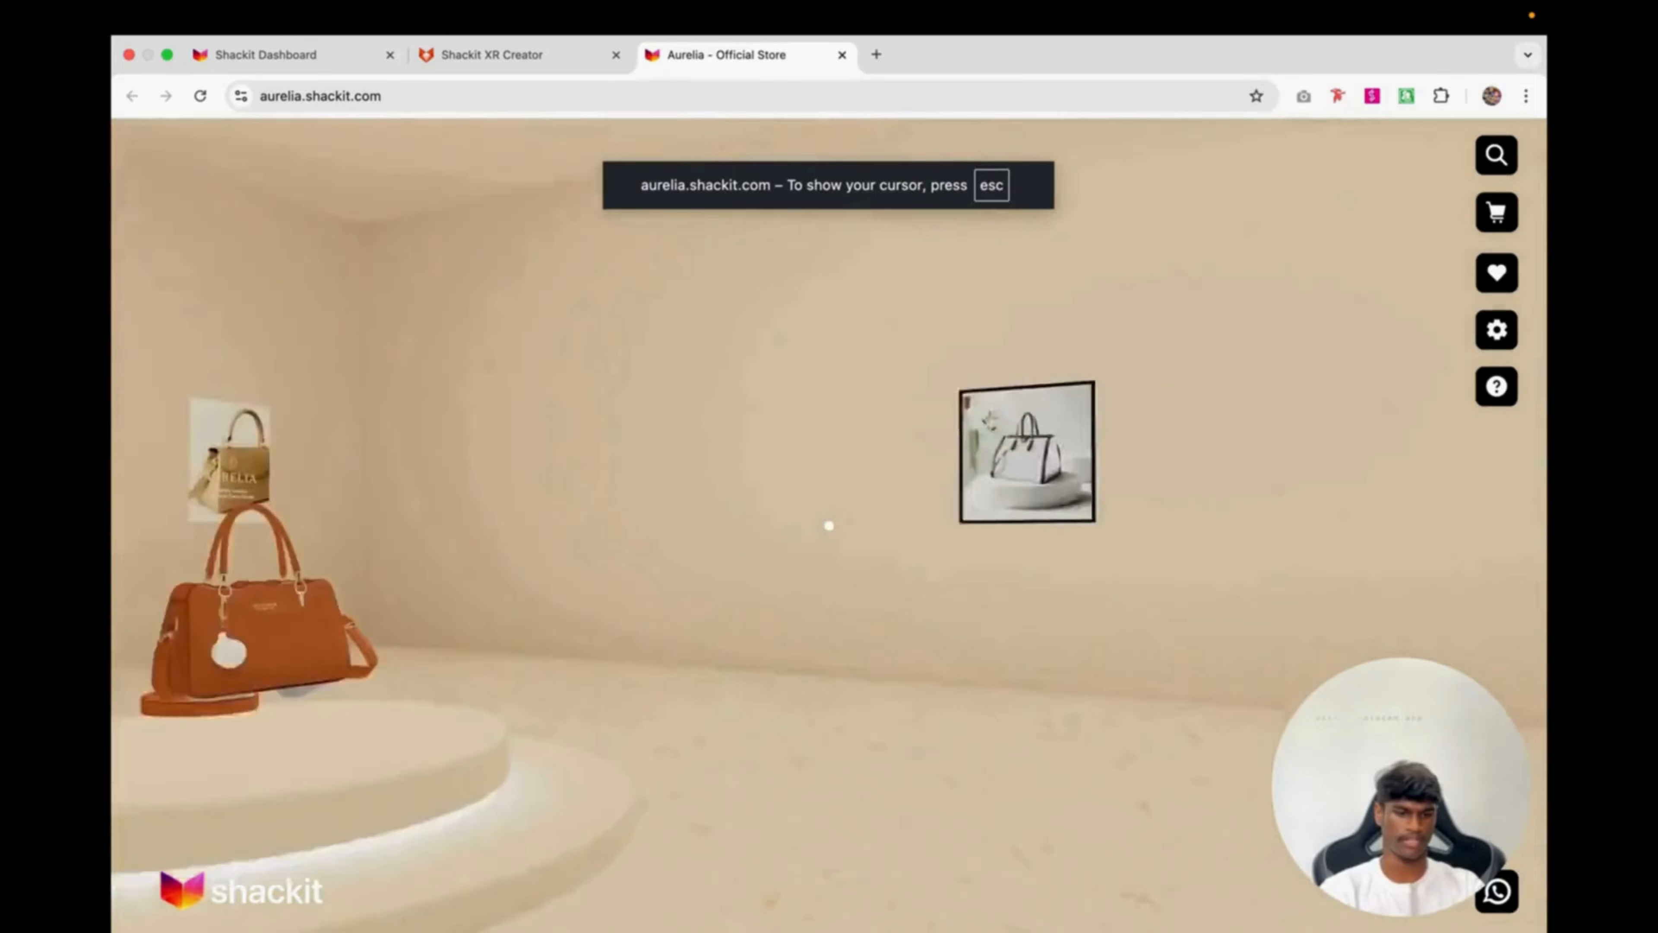
left_click(828, 525)
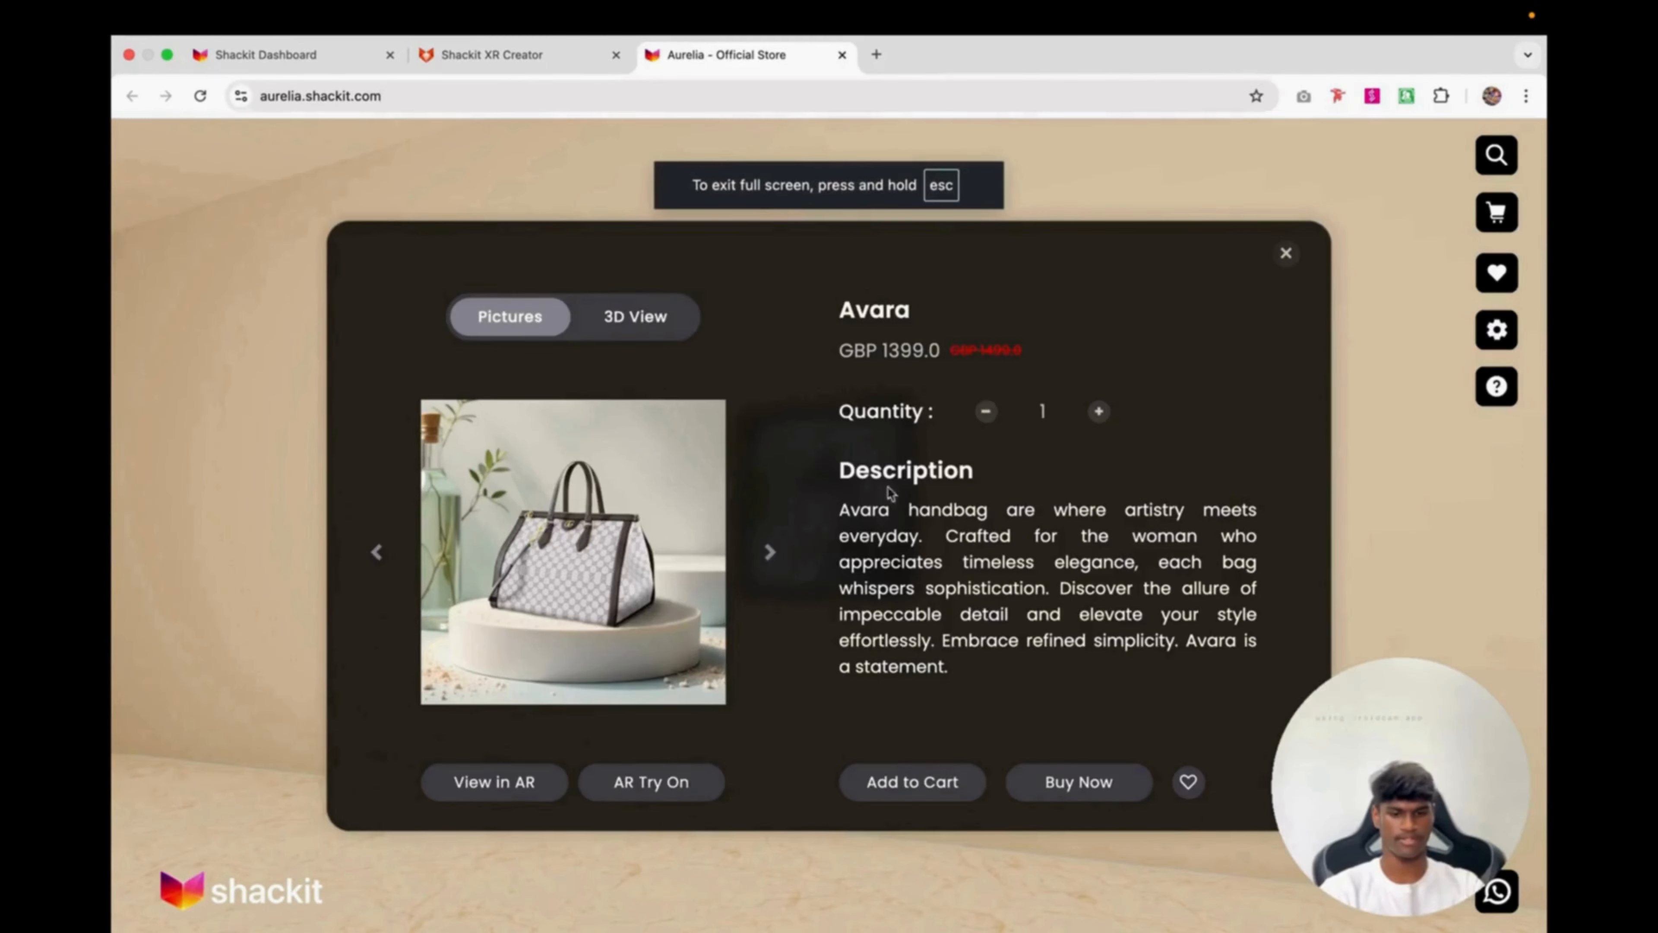
left_click(1286, 253)
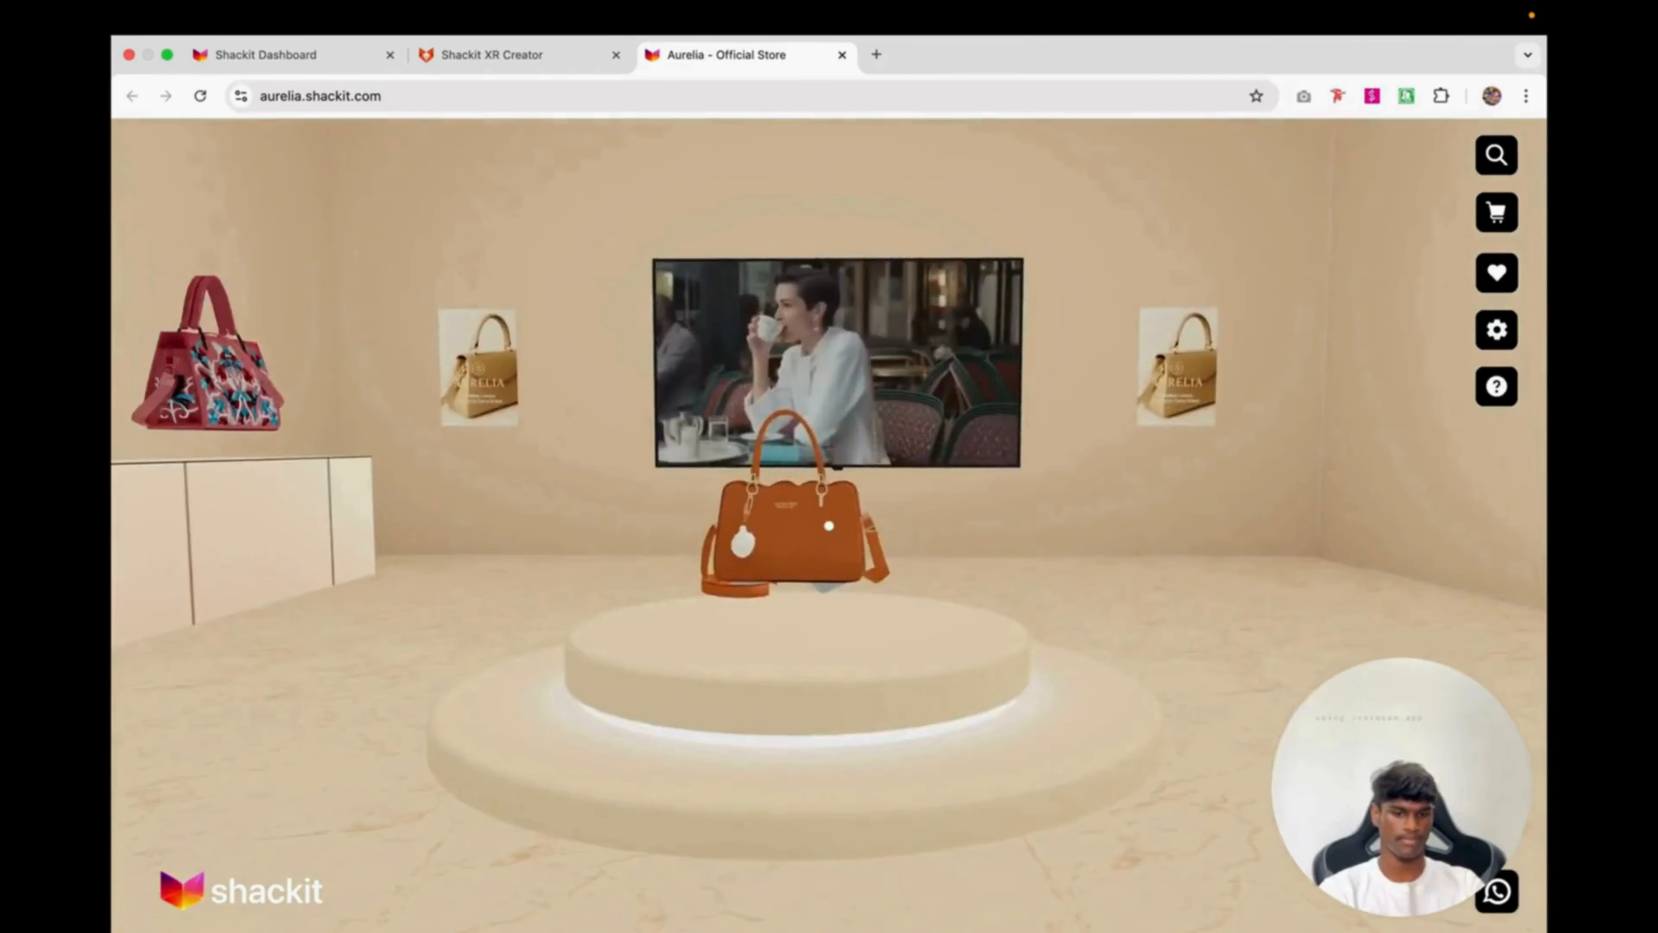
left_click(778, 519)
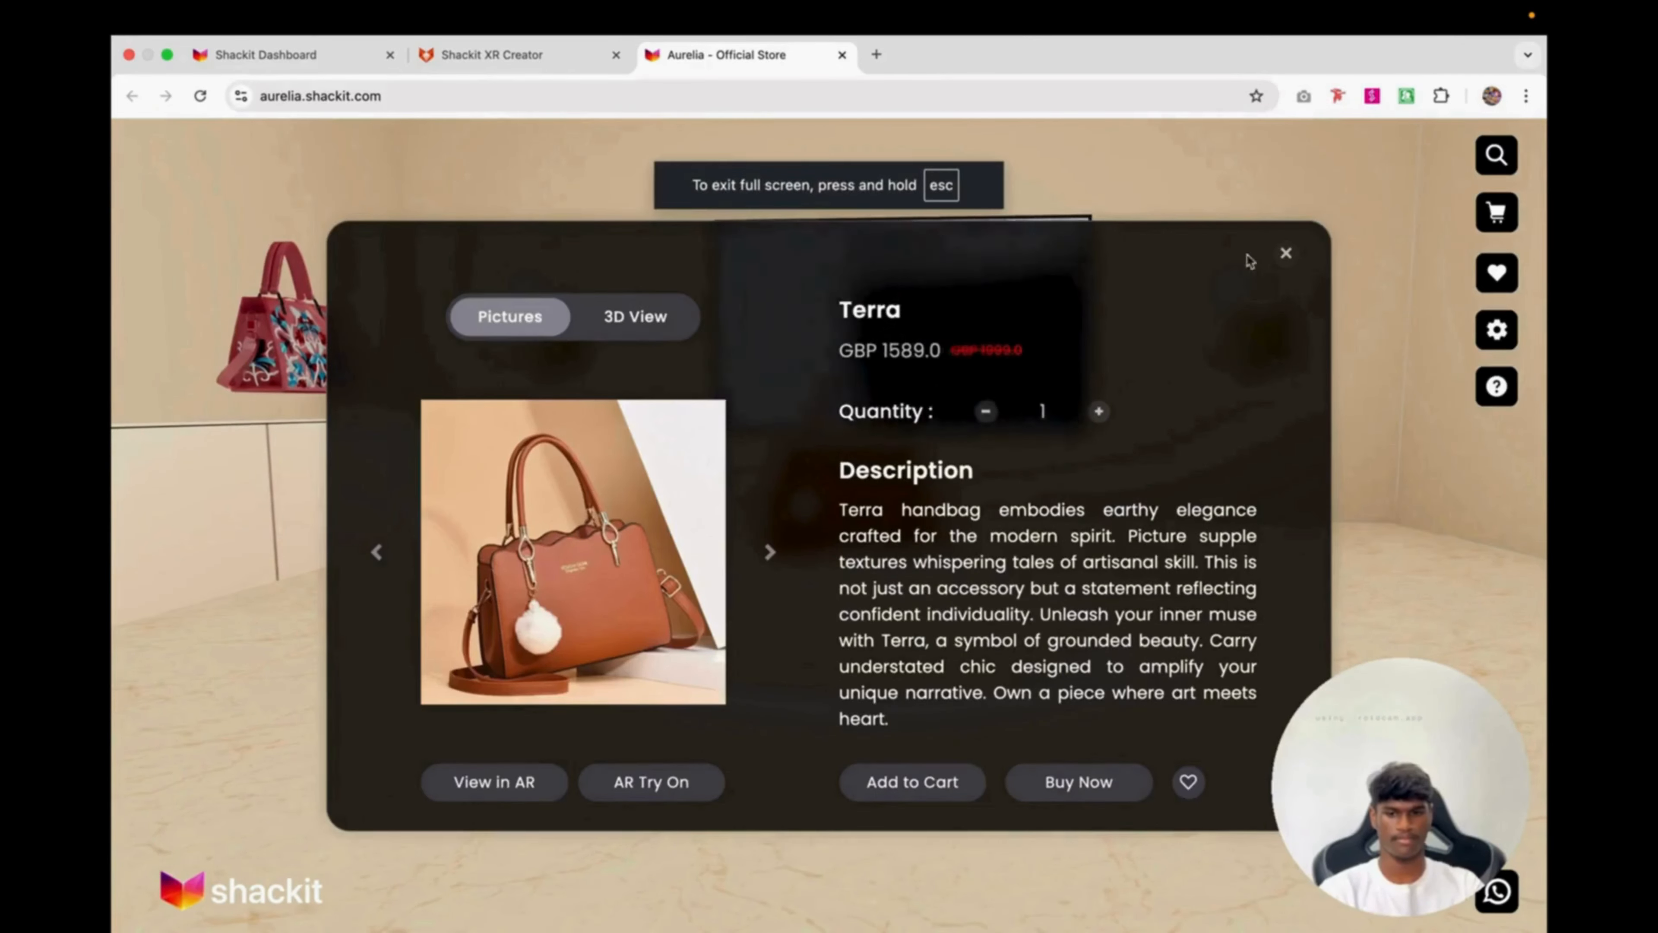
left_click(1286, 252)
left_click(828, 525)
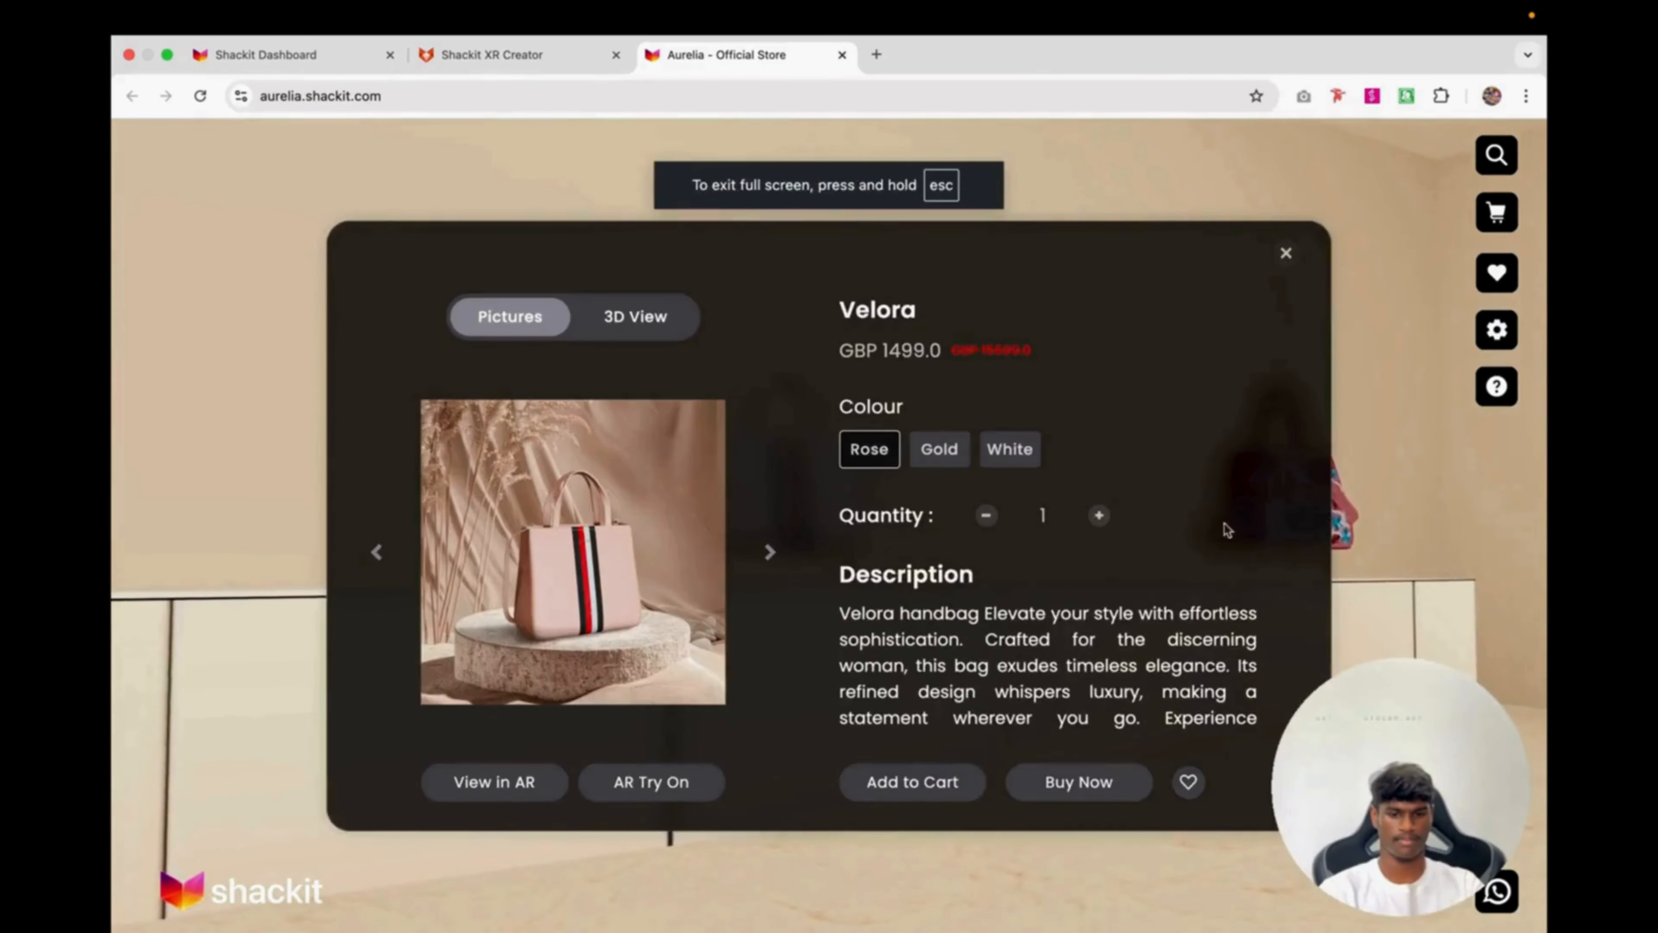
key("super+w")
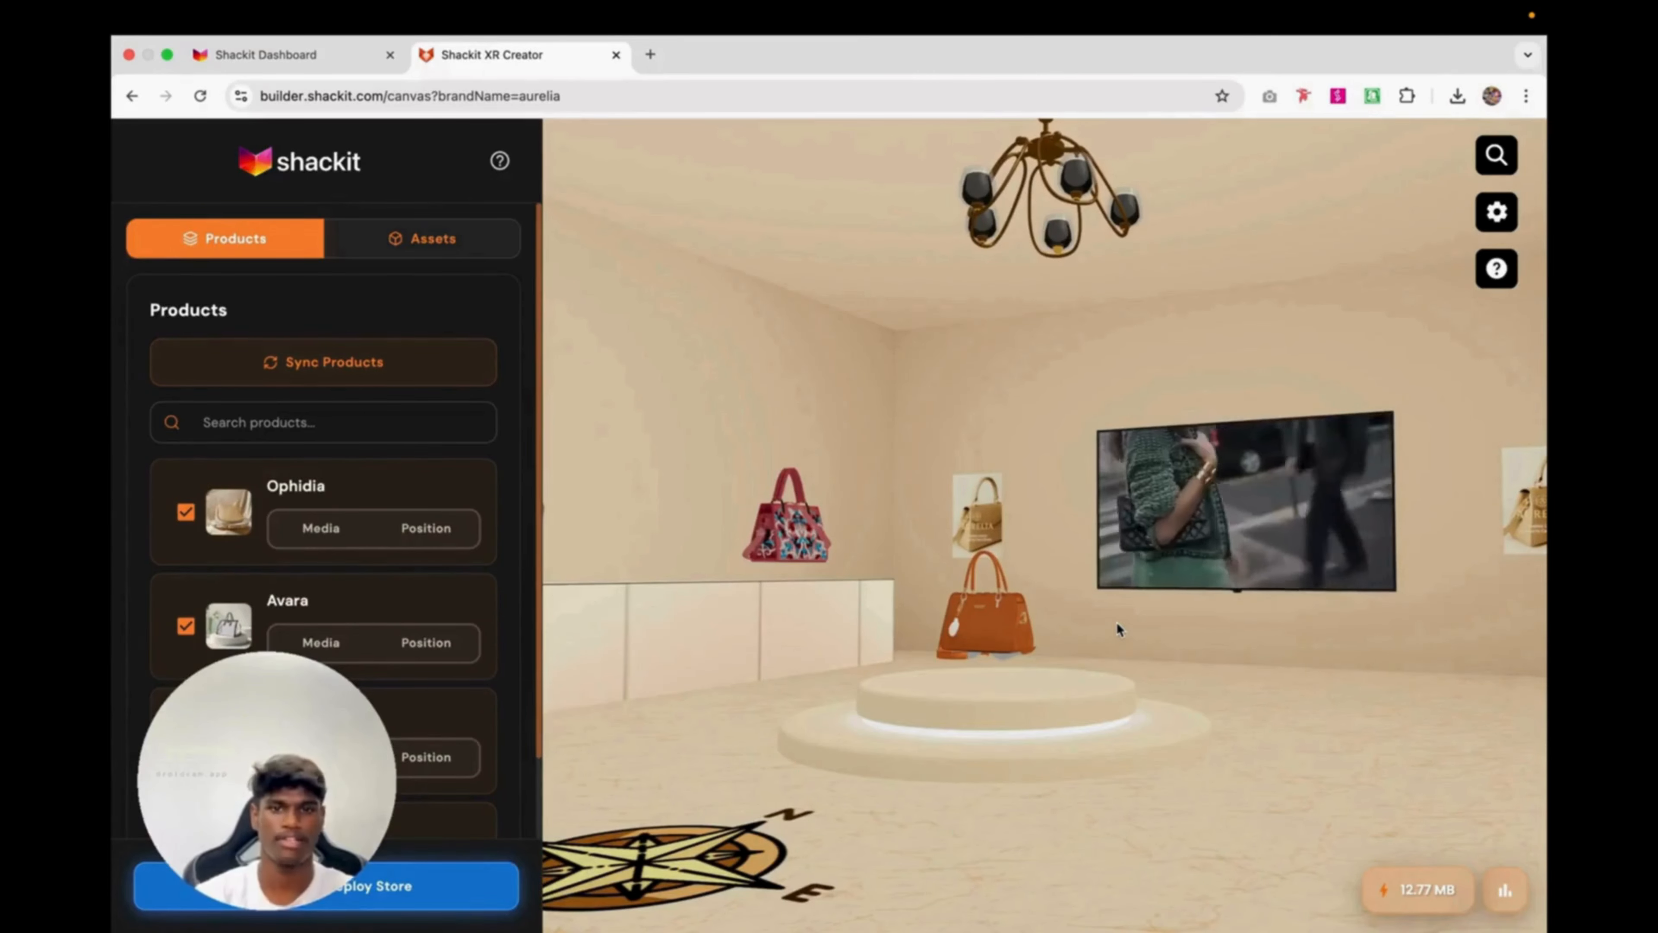
Open the Performance Monitor from the 12.77 MB storage badge and toggle Assets and Products.
left_click(1393, 888)
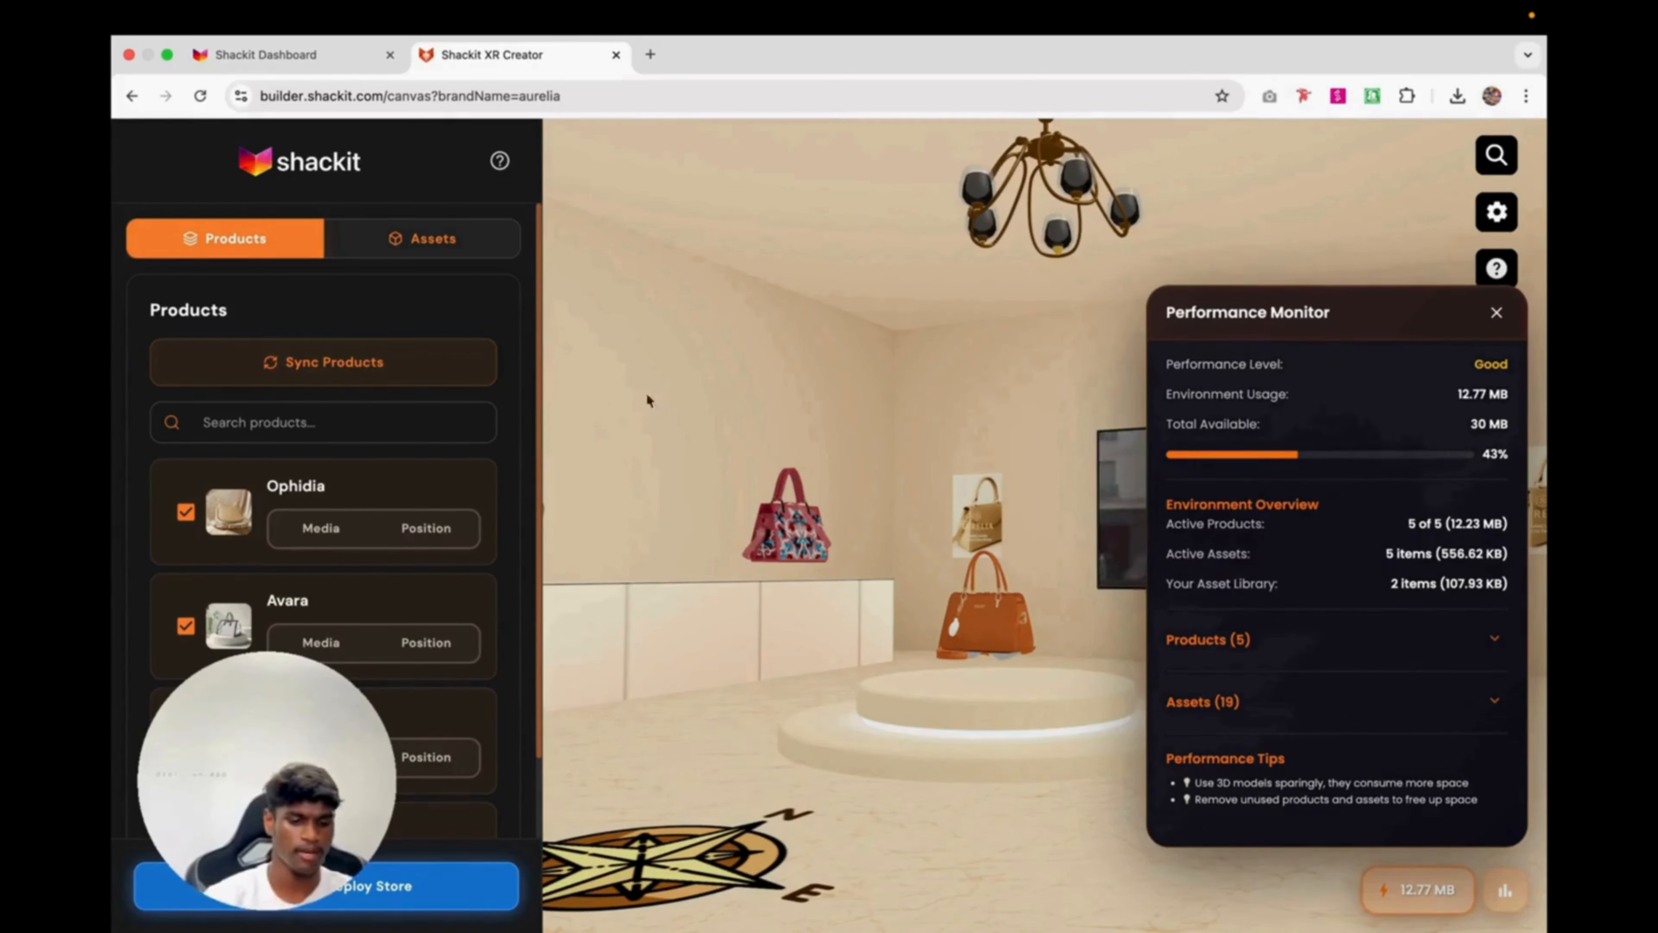
left_click(435, 254)
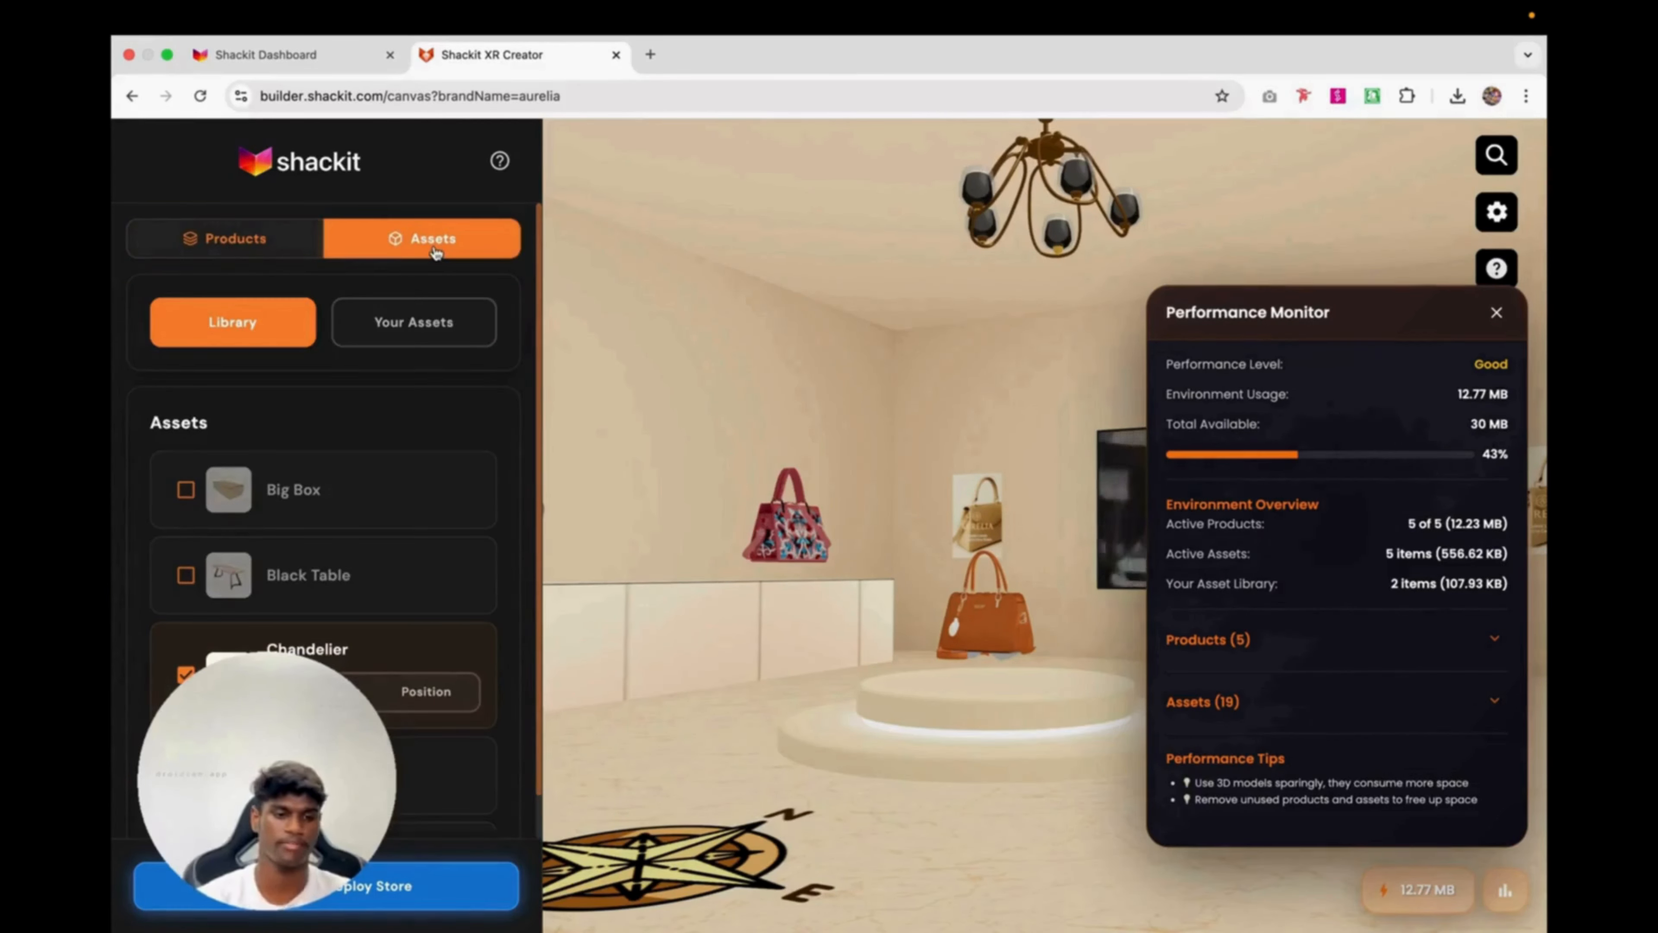
left_click(274, 238)
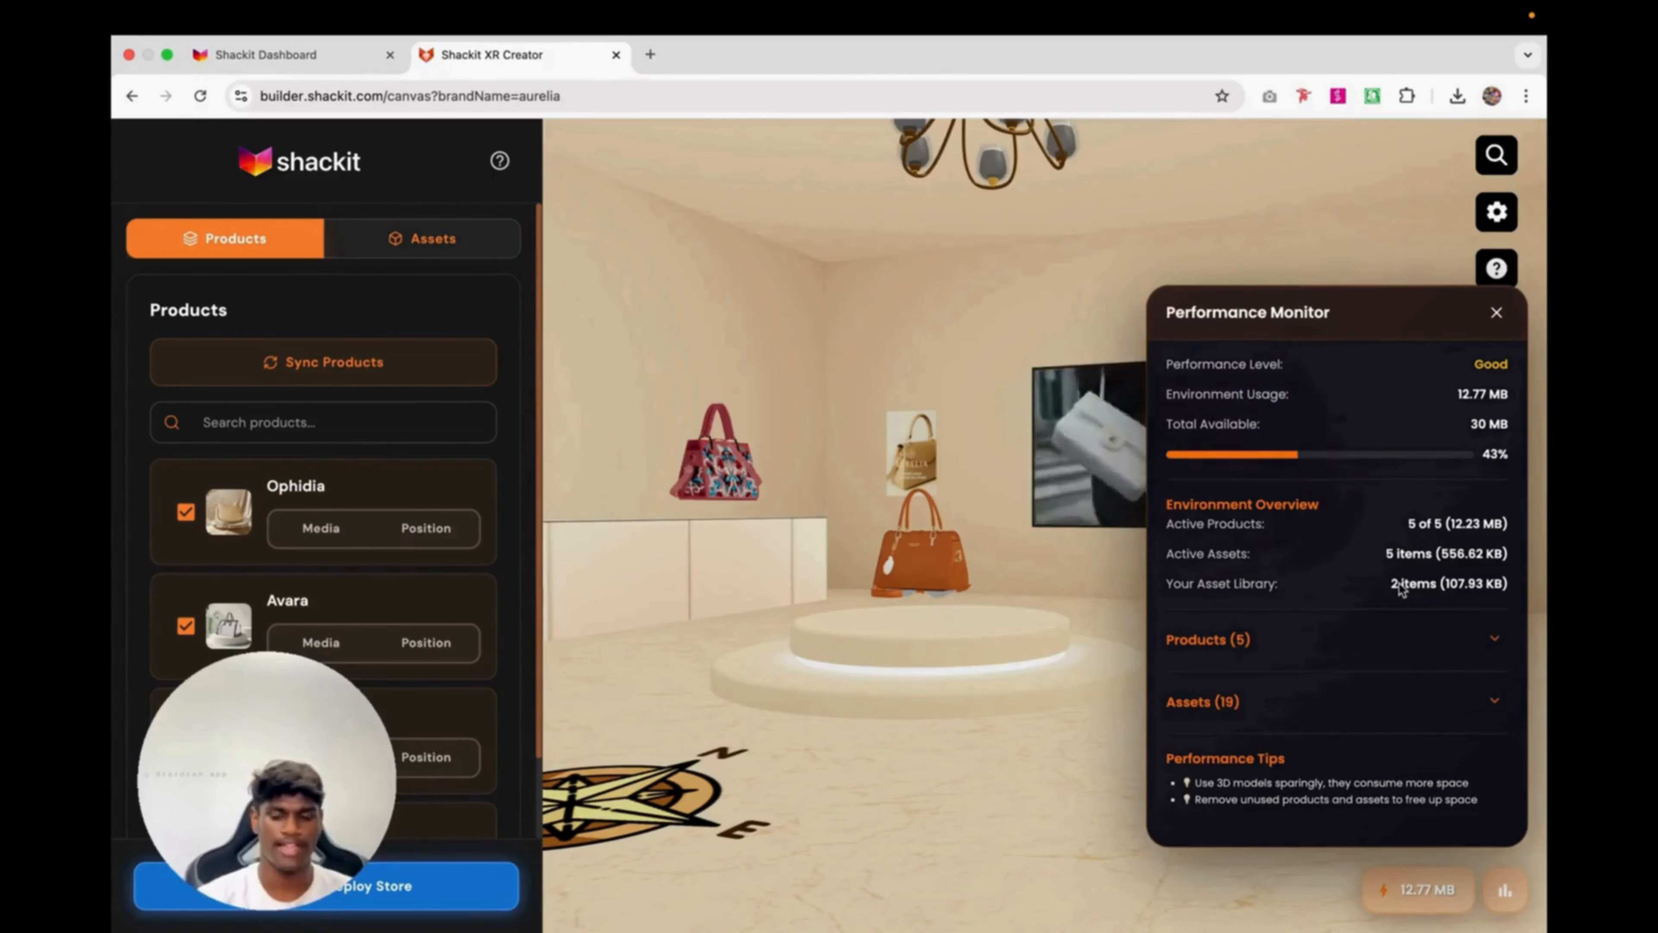
Expand the Products (5) and Assets (19) storage breakdowns.
left_click(1368, 631)
scroll(1364, 630, "down", 3)
scroll(1365, 629, "up", 3)
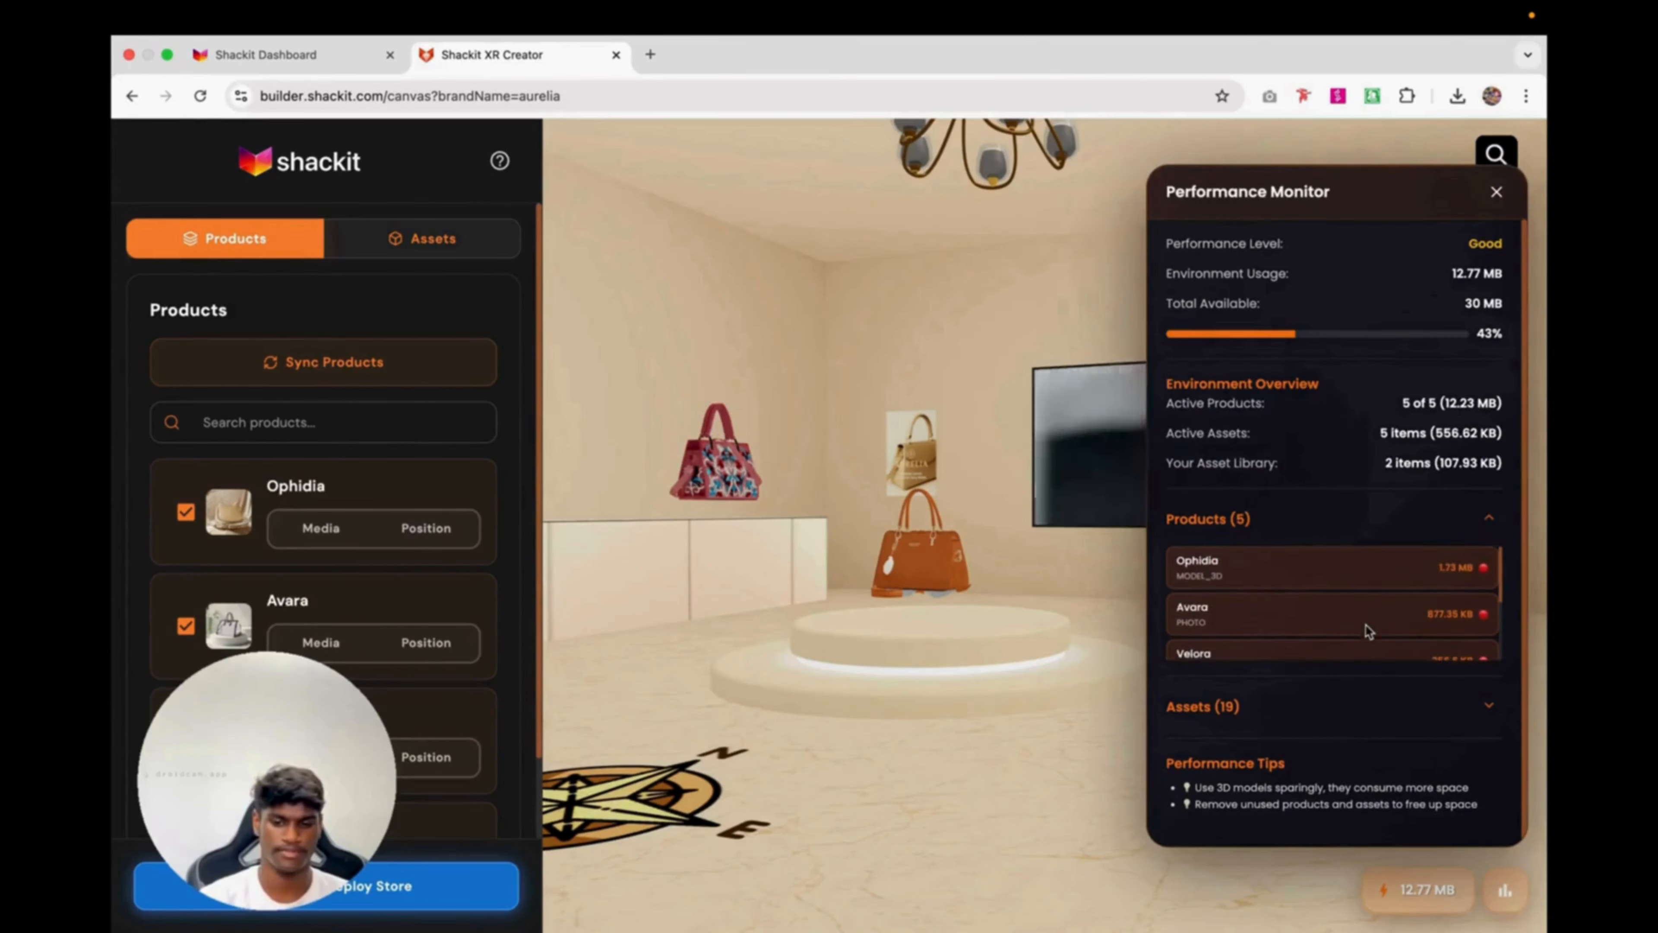
left_click(1342, 707)
scroll(1304, 790, "down", 2)
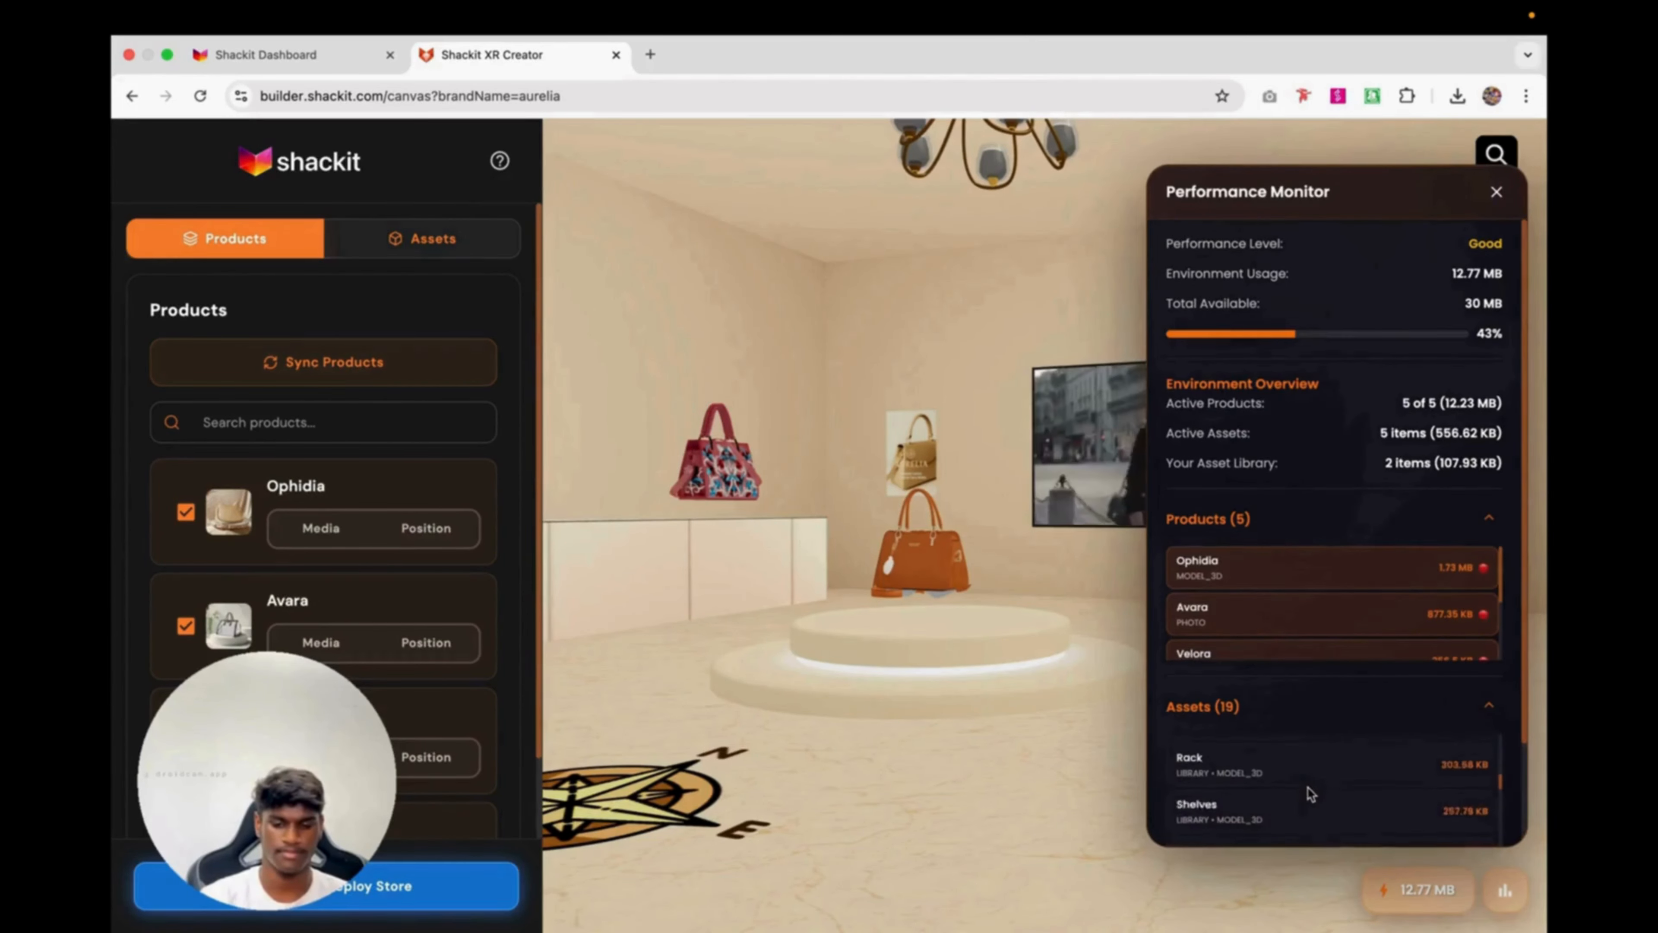
scroll(1308, 792, "up", 2)
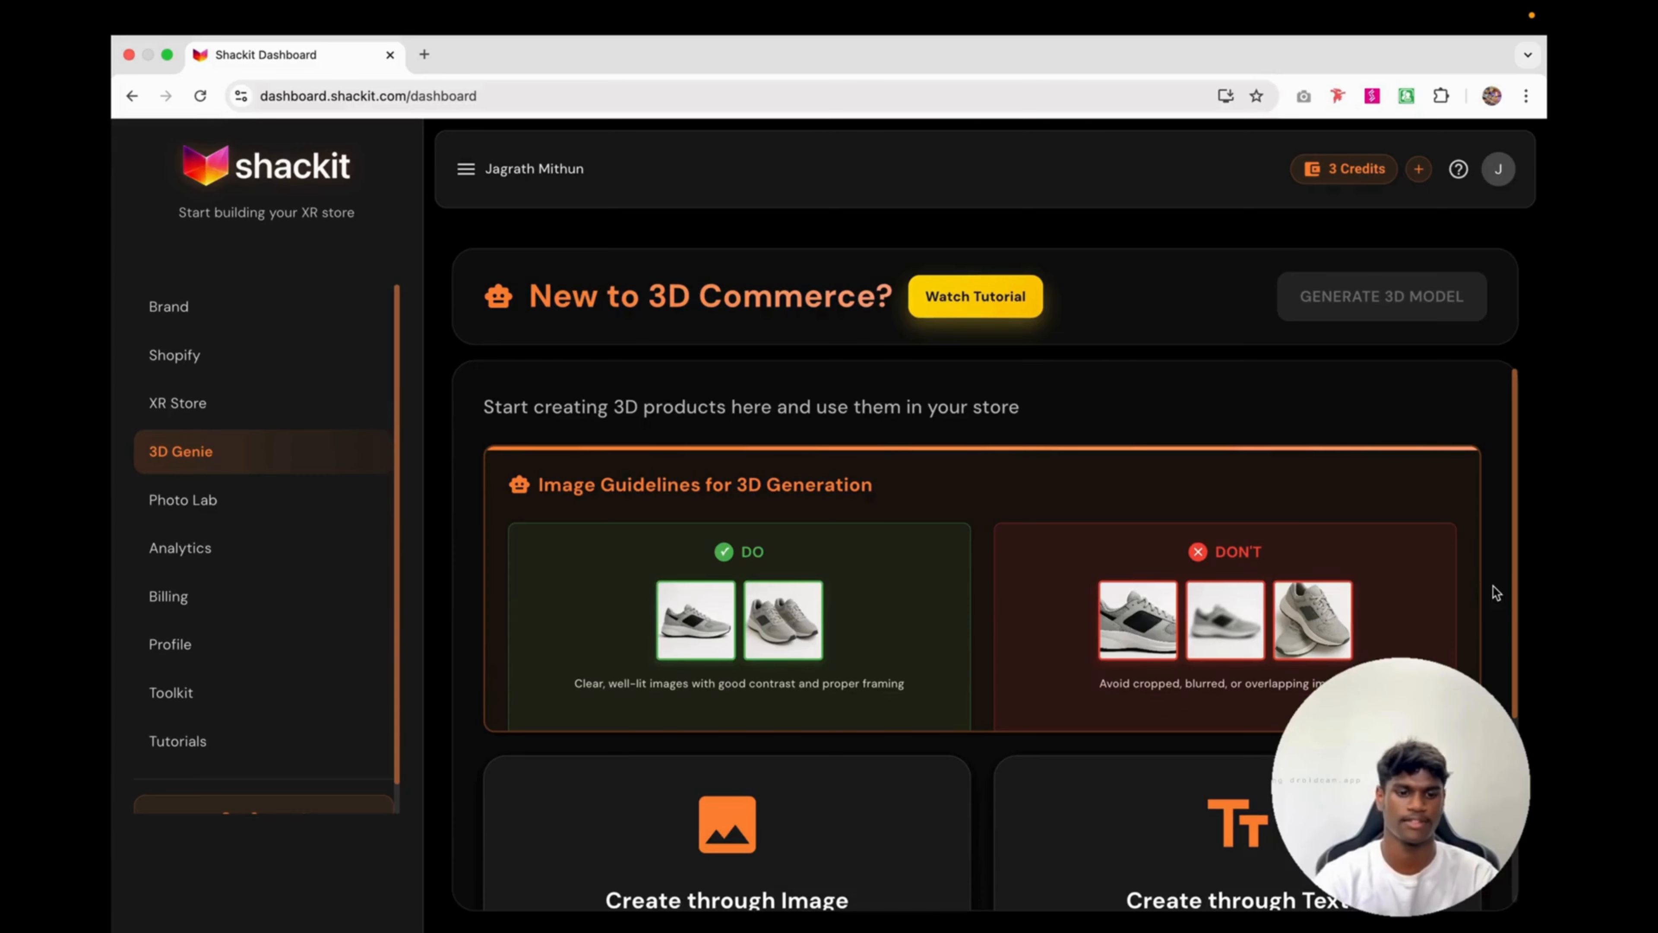
Generate a 3D model from the uploaded bag4.png image.
scroll(1496, 593, "down", 5)
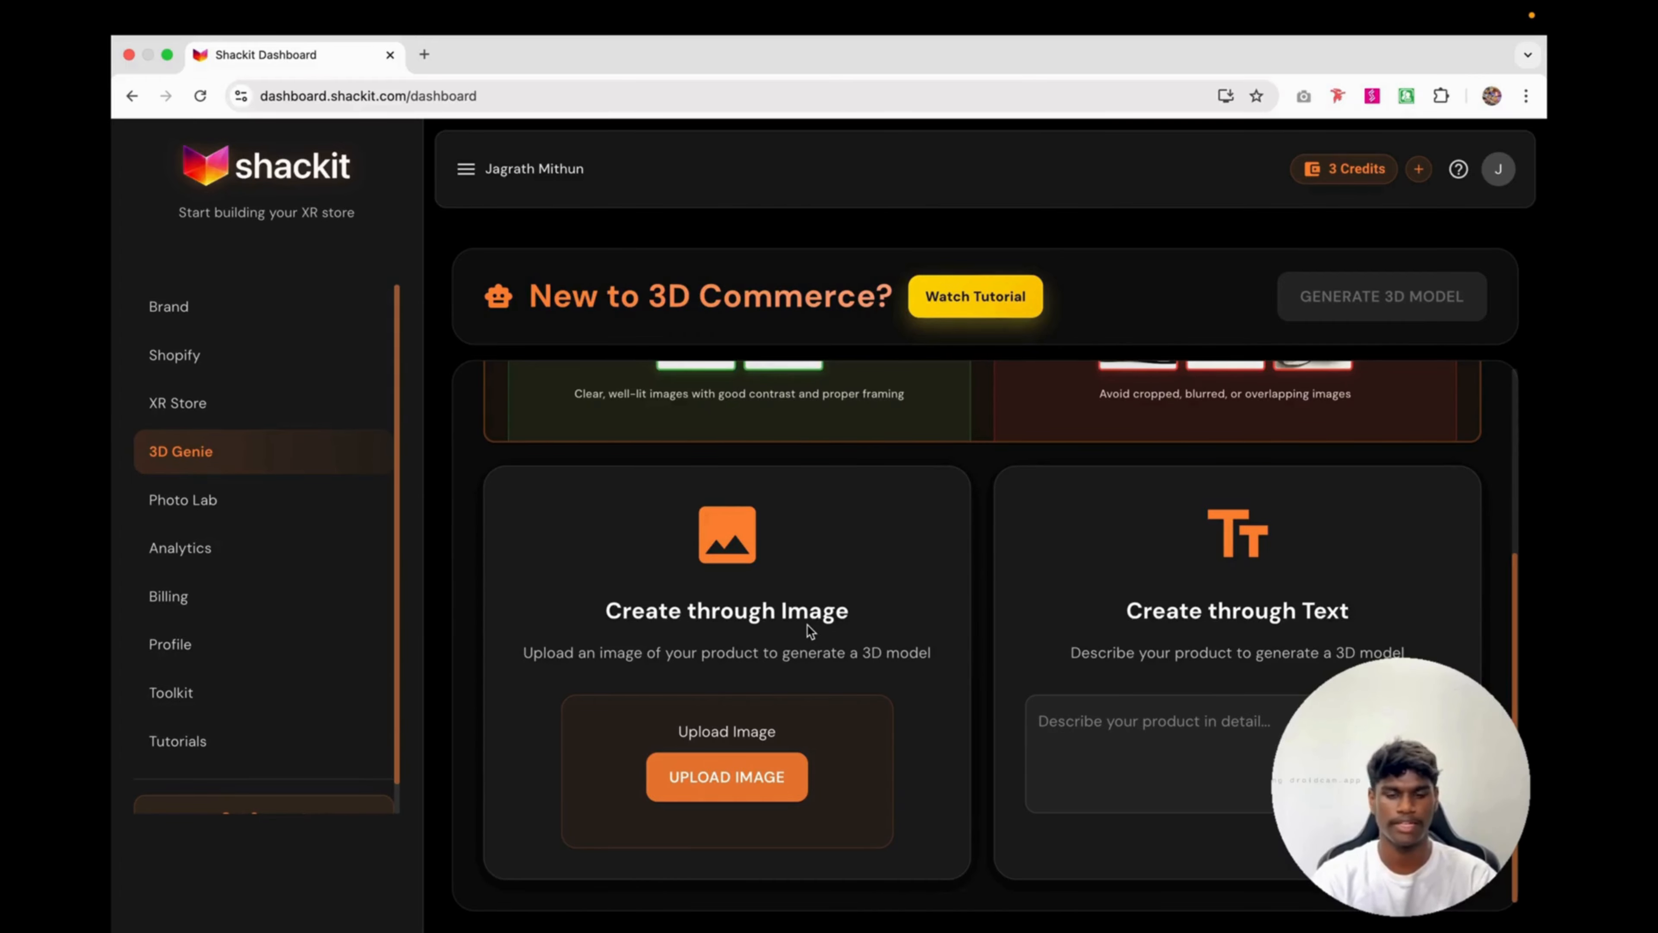
left_click(780, 776)
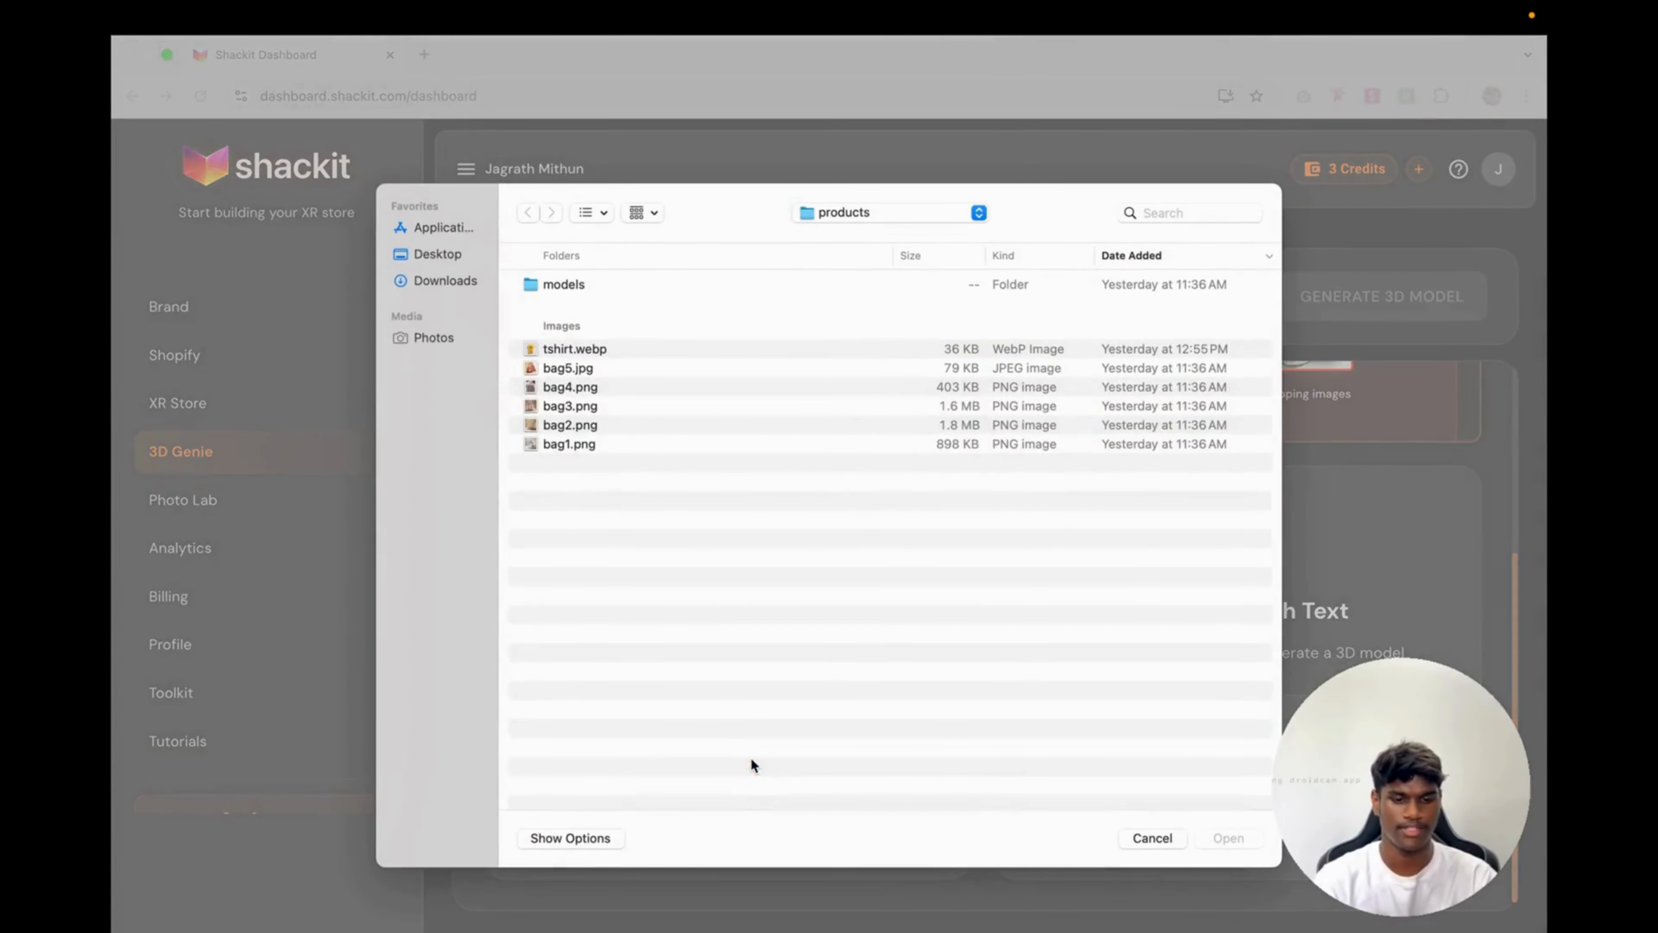
double_click(616, 386)
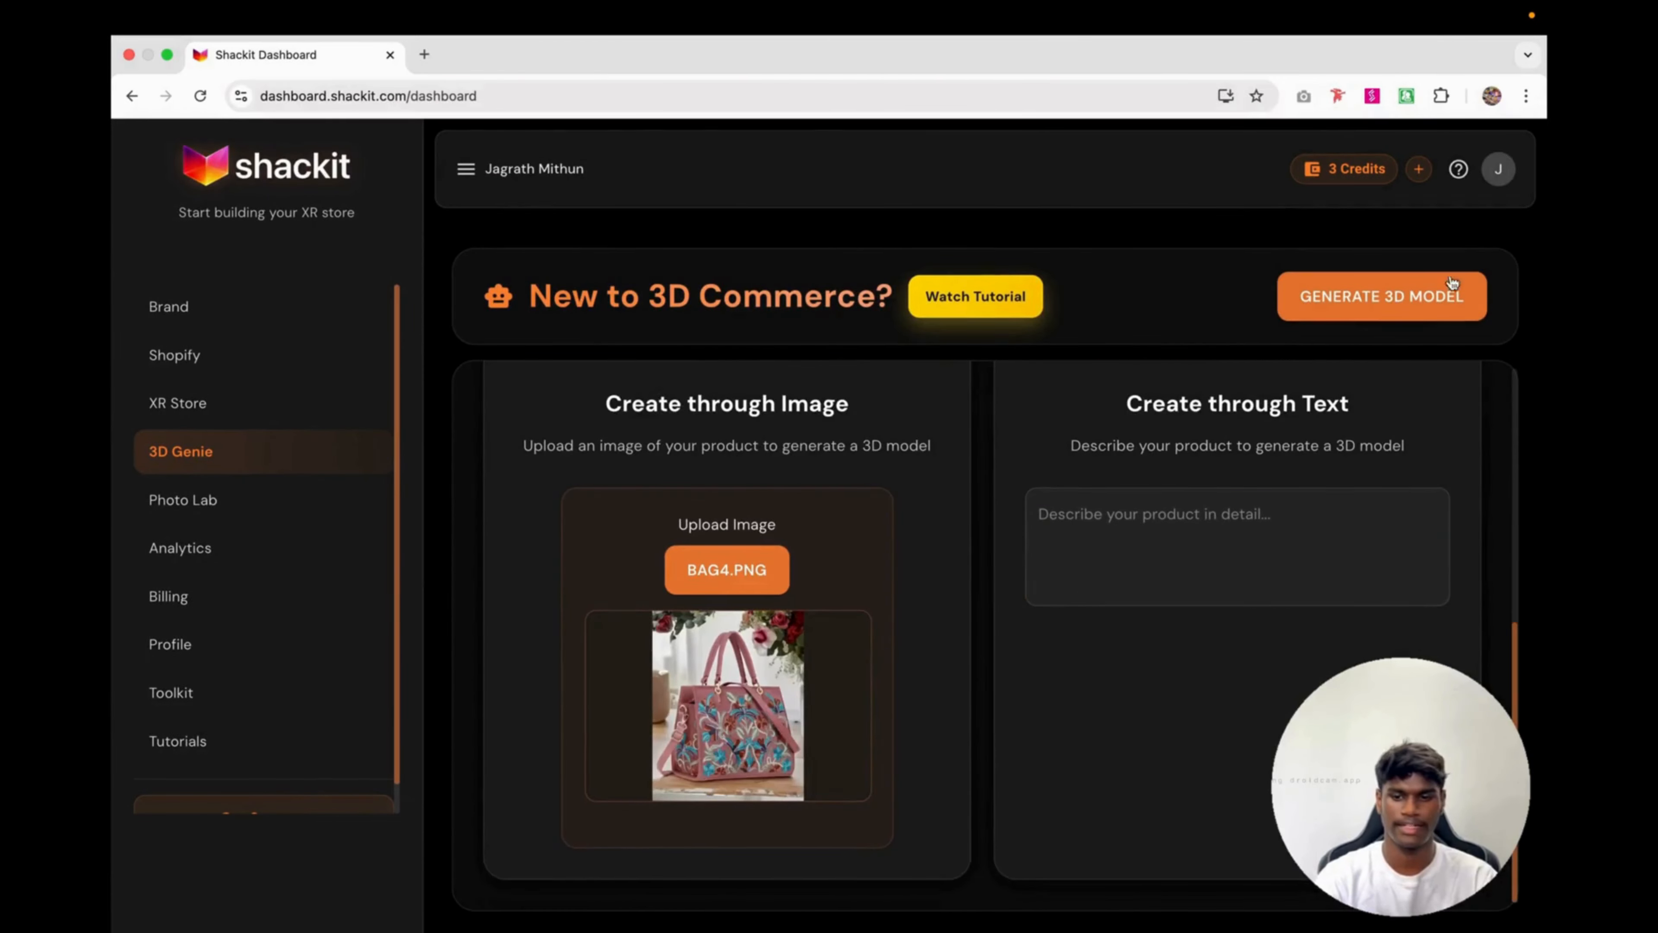
left_click(1436, 290)
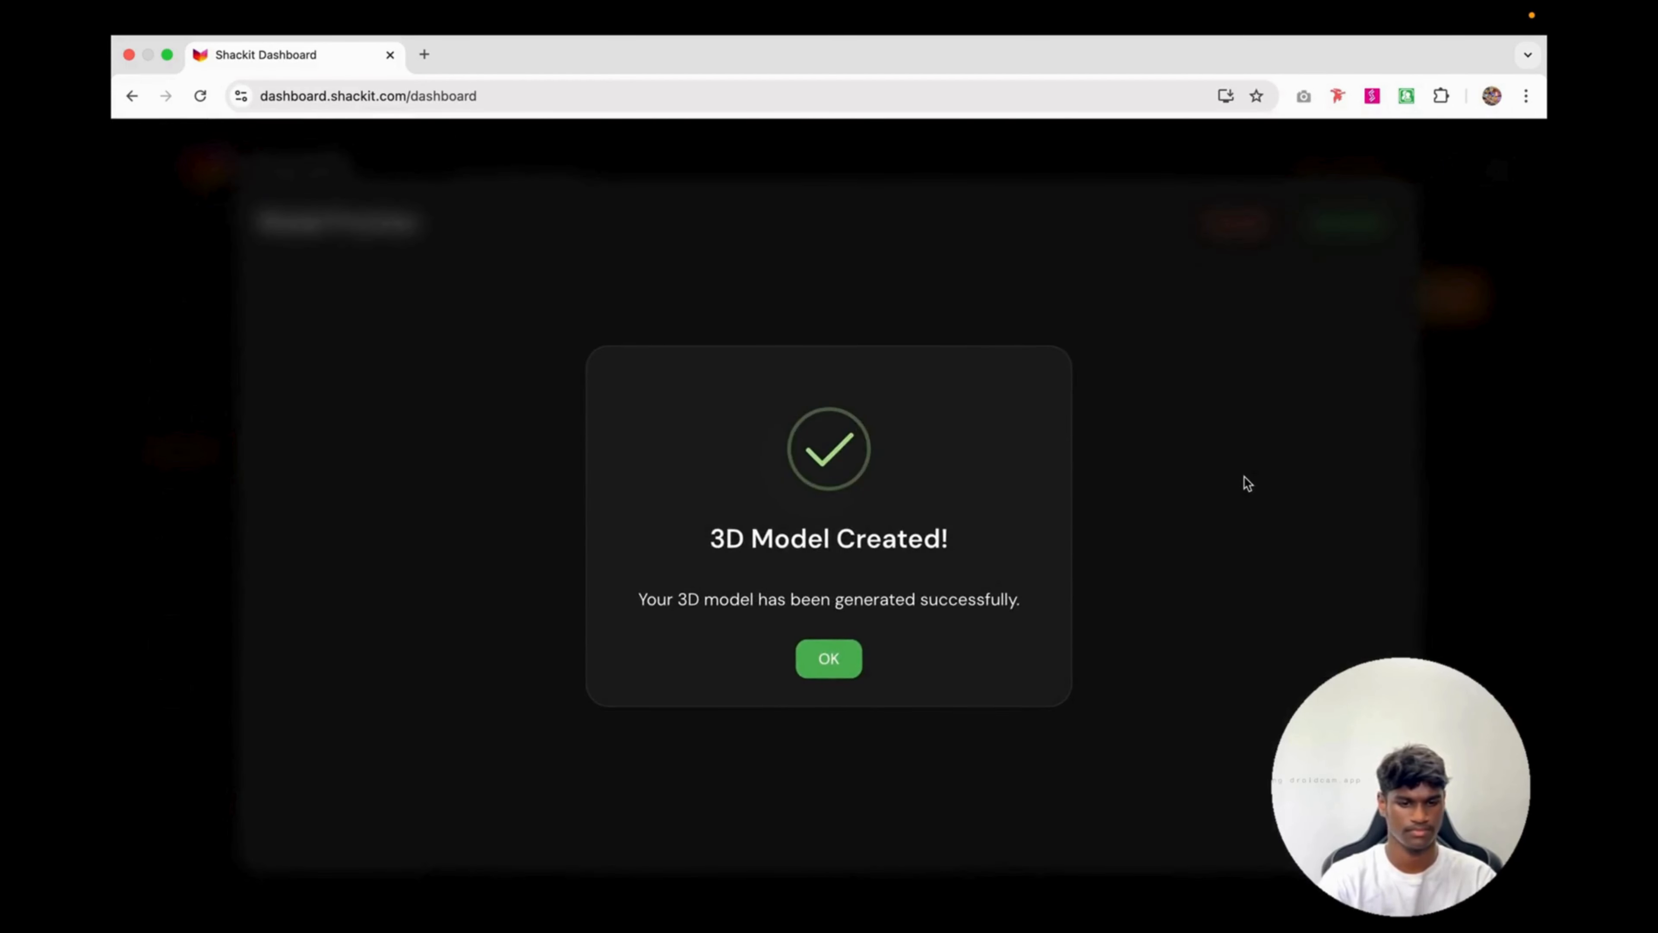
left_click(838, 653)
Inspect the handbag model, download it as a .glb, and discard the preview.
left_click_drag(802, 617, 1037, 611)
scroll(903, 603, "up", 5)
scroll(904, 603, "down", 5)
left_click_drag(773, 610, 729, 608)
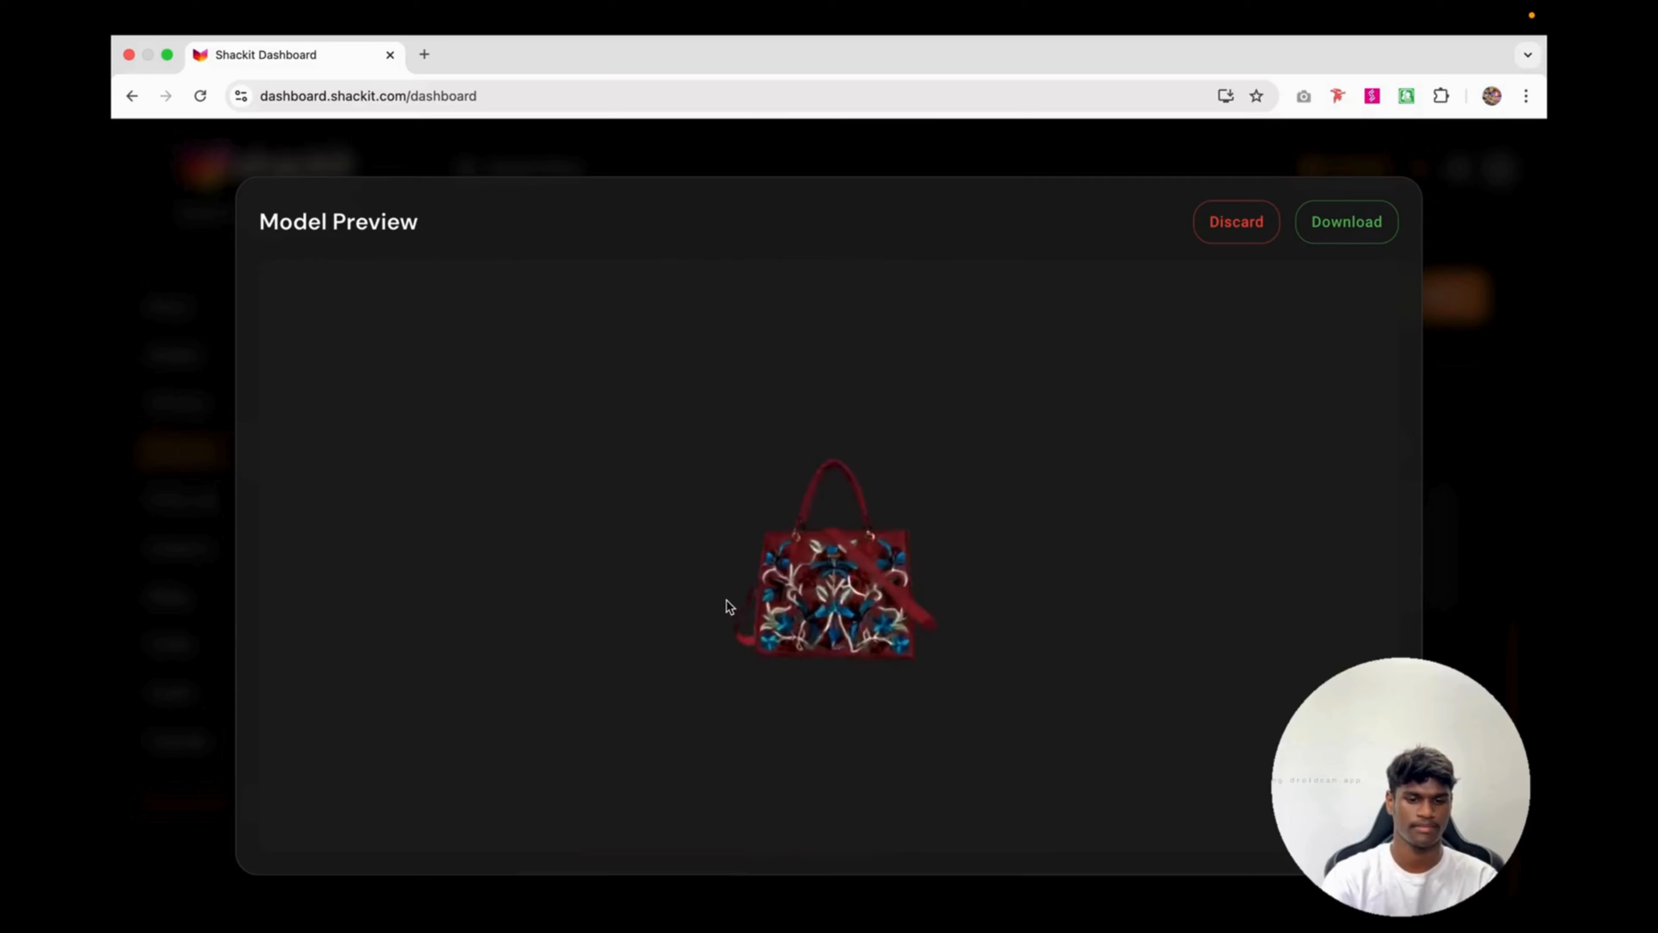
left_click(1358, 222)
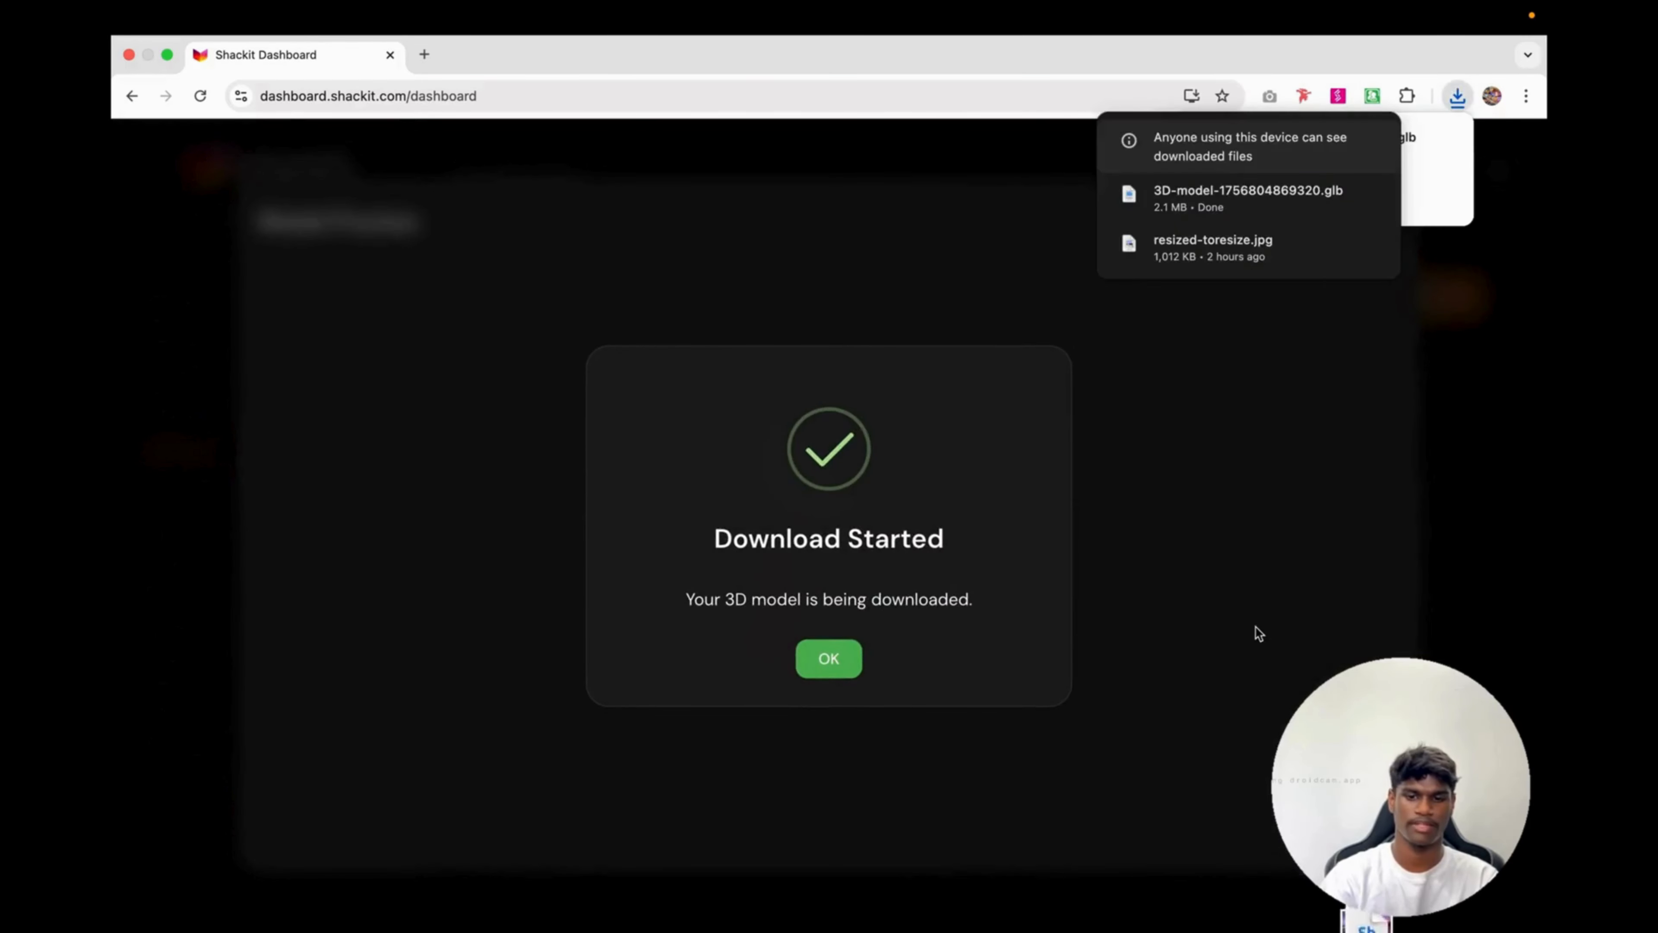
left_click(820, 661)
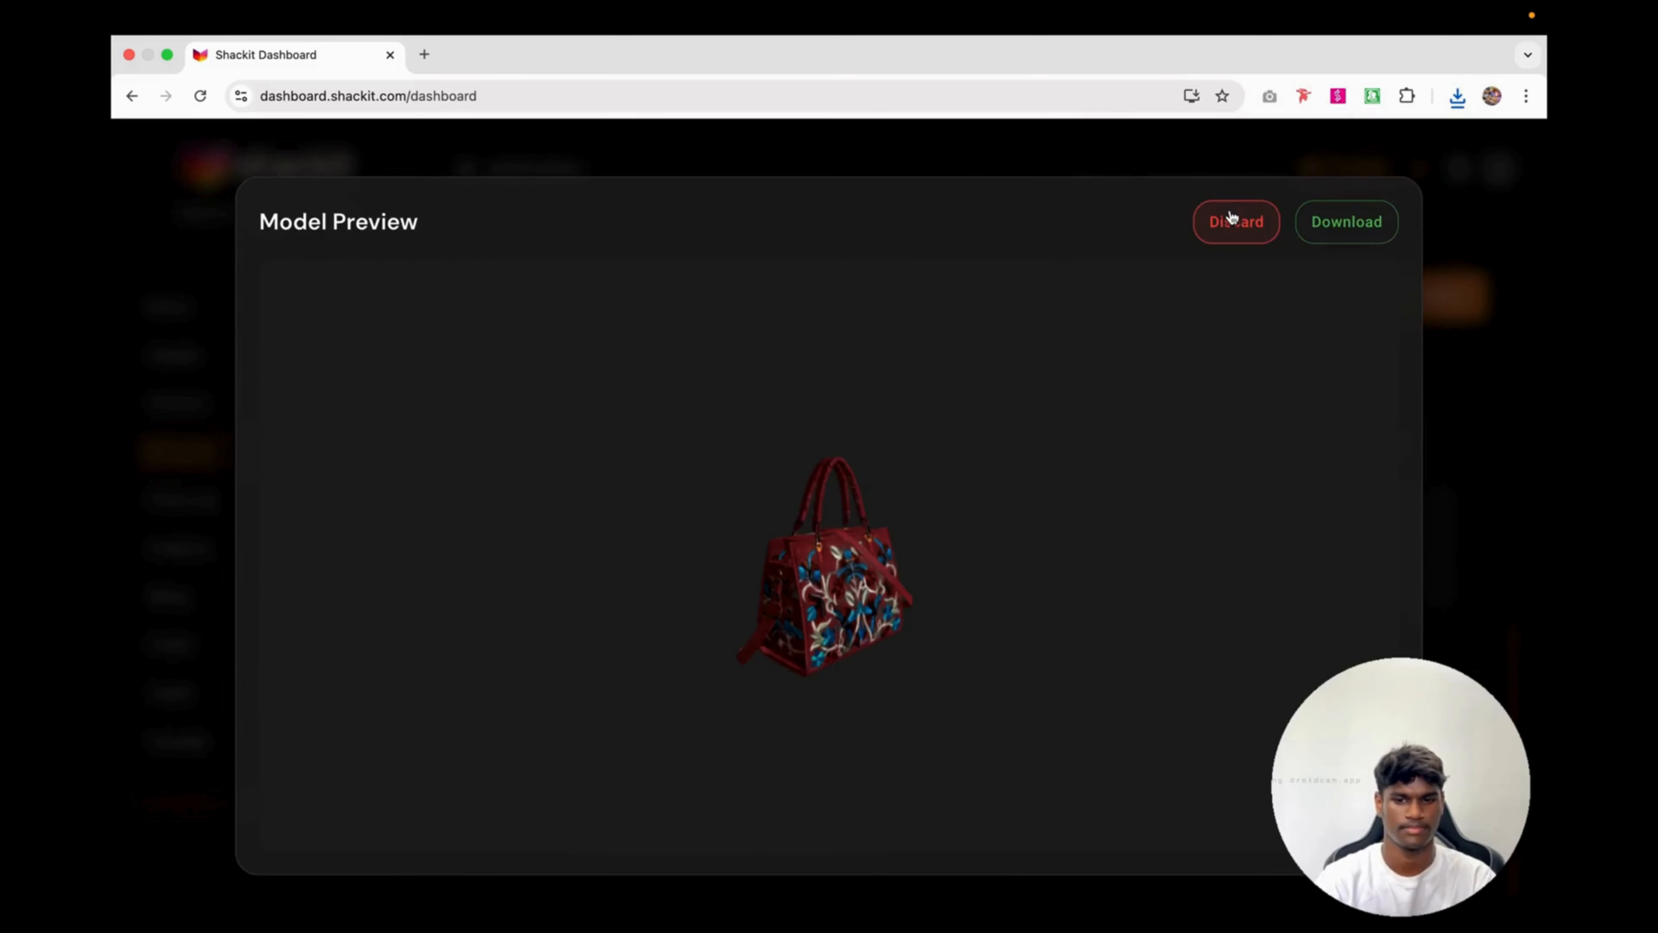
left_click(1231, 220)
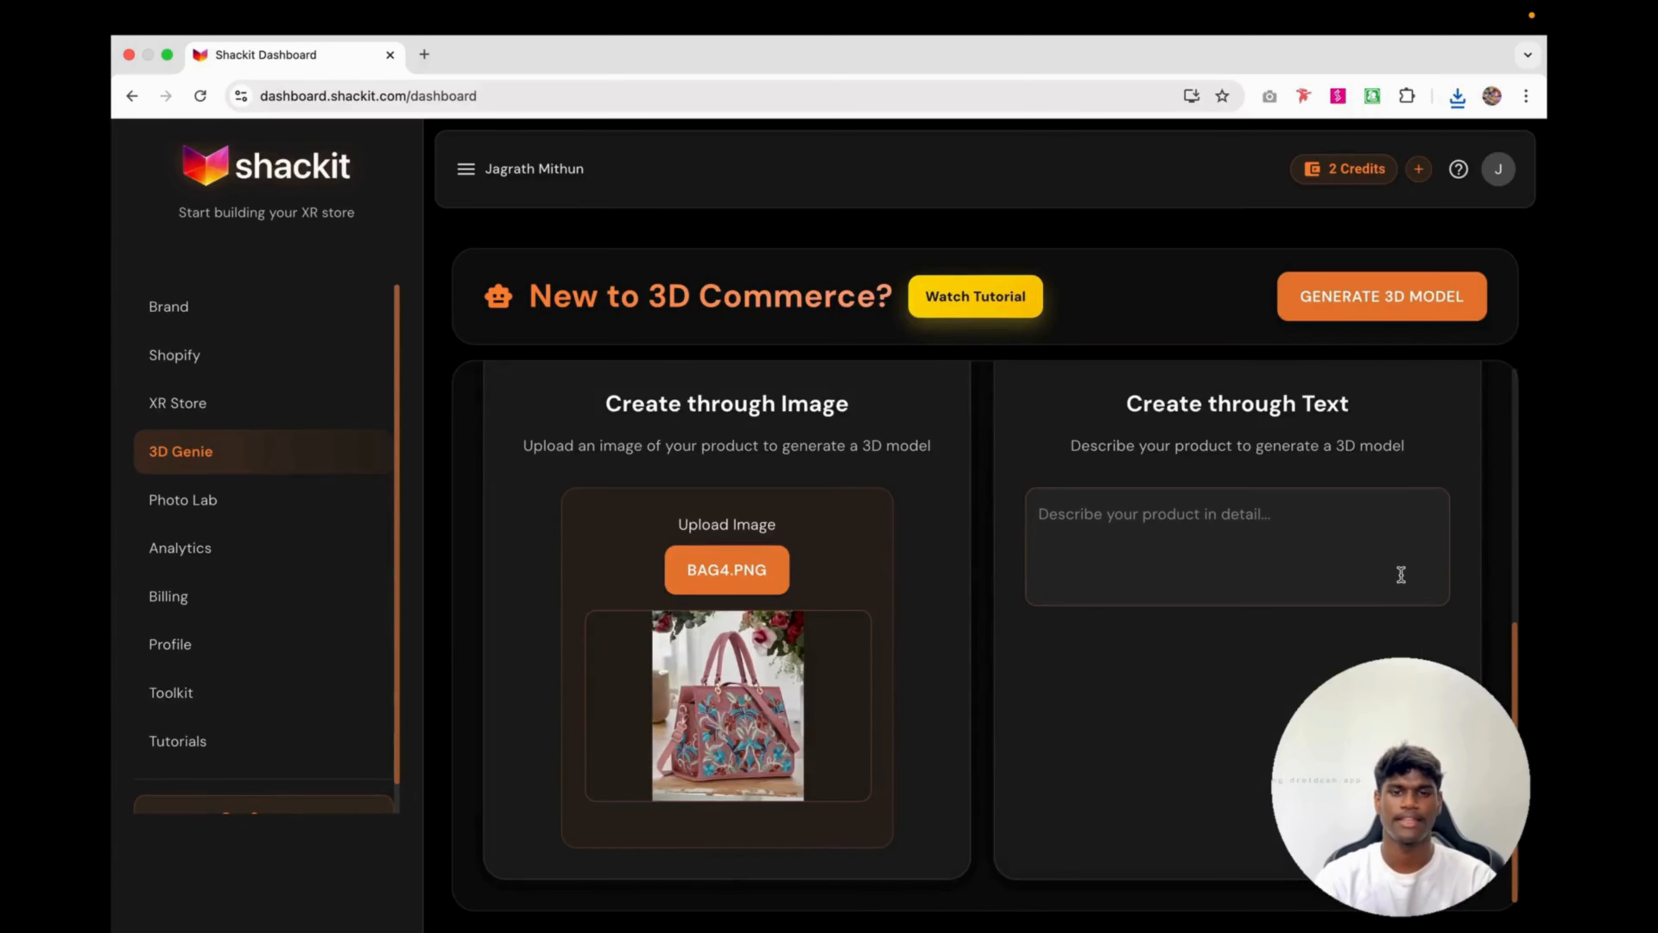
Generate a 3D model from the text prompt 'A red water battle'.
left_click(1400, 574)
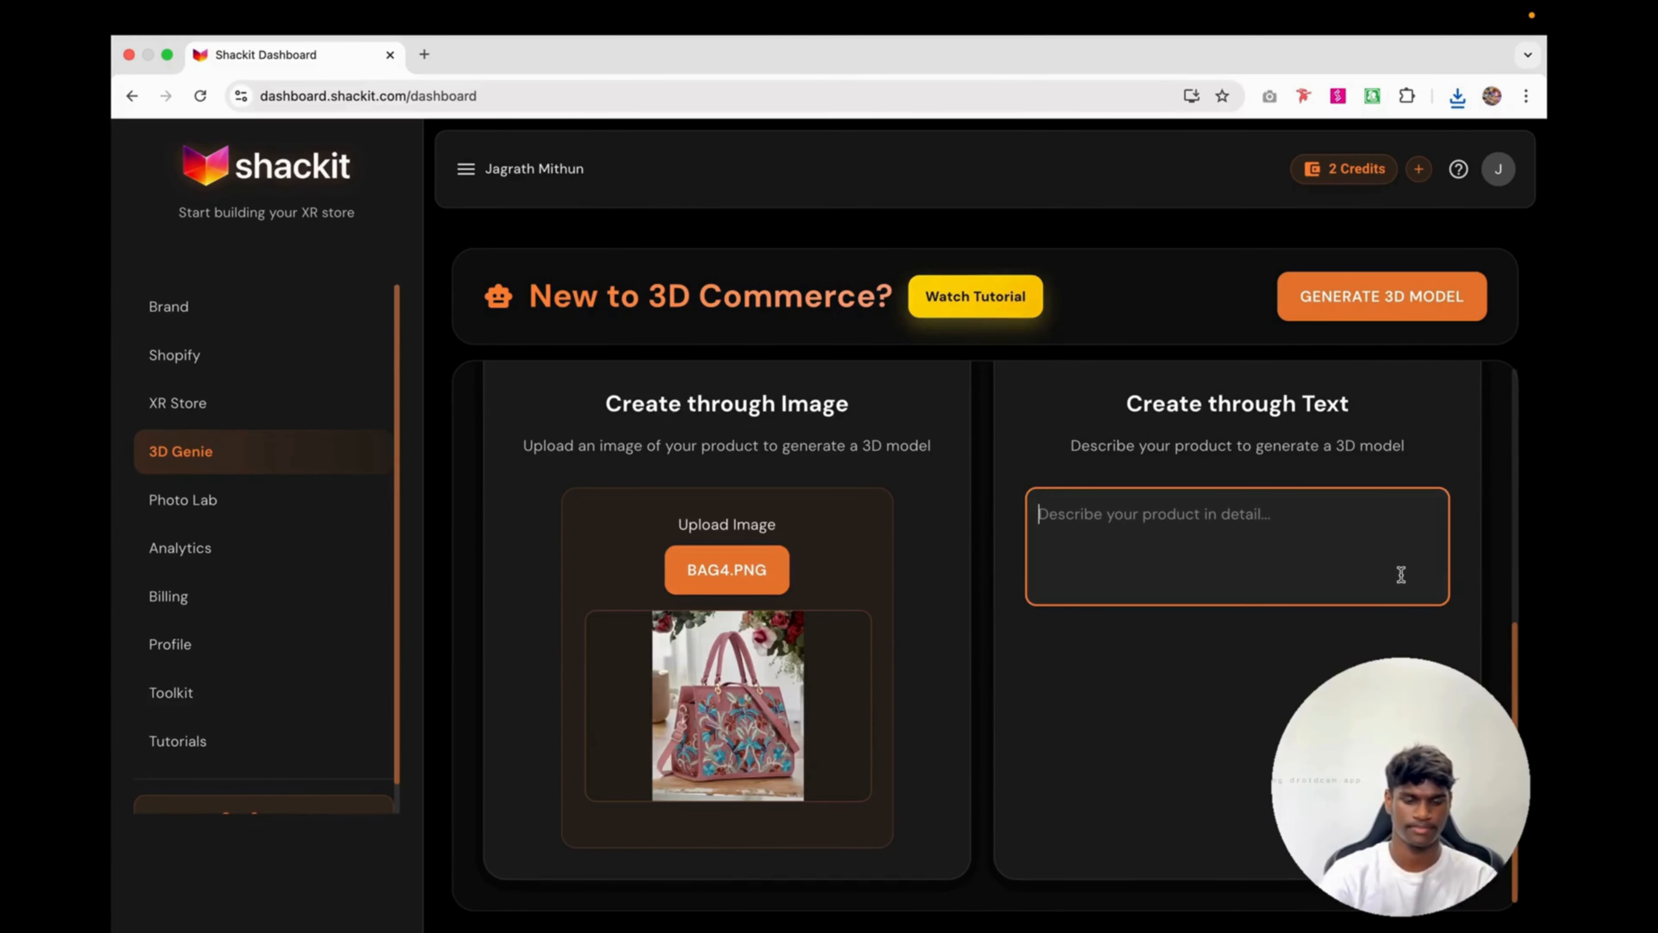
scroll(1400, 574, "up", 3)
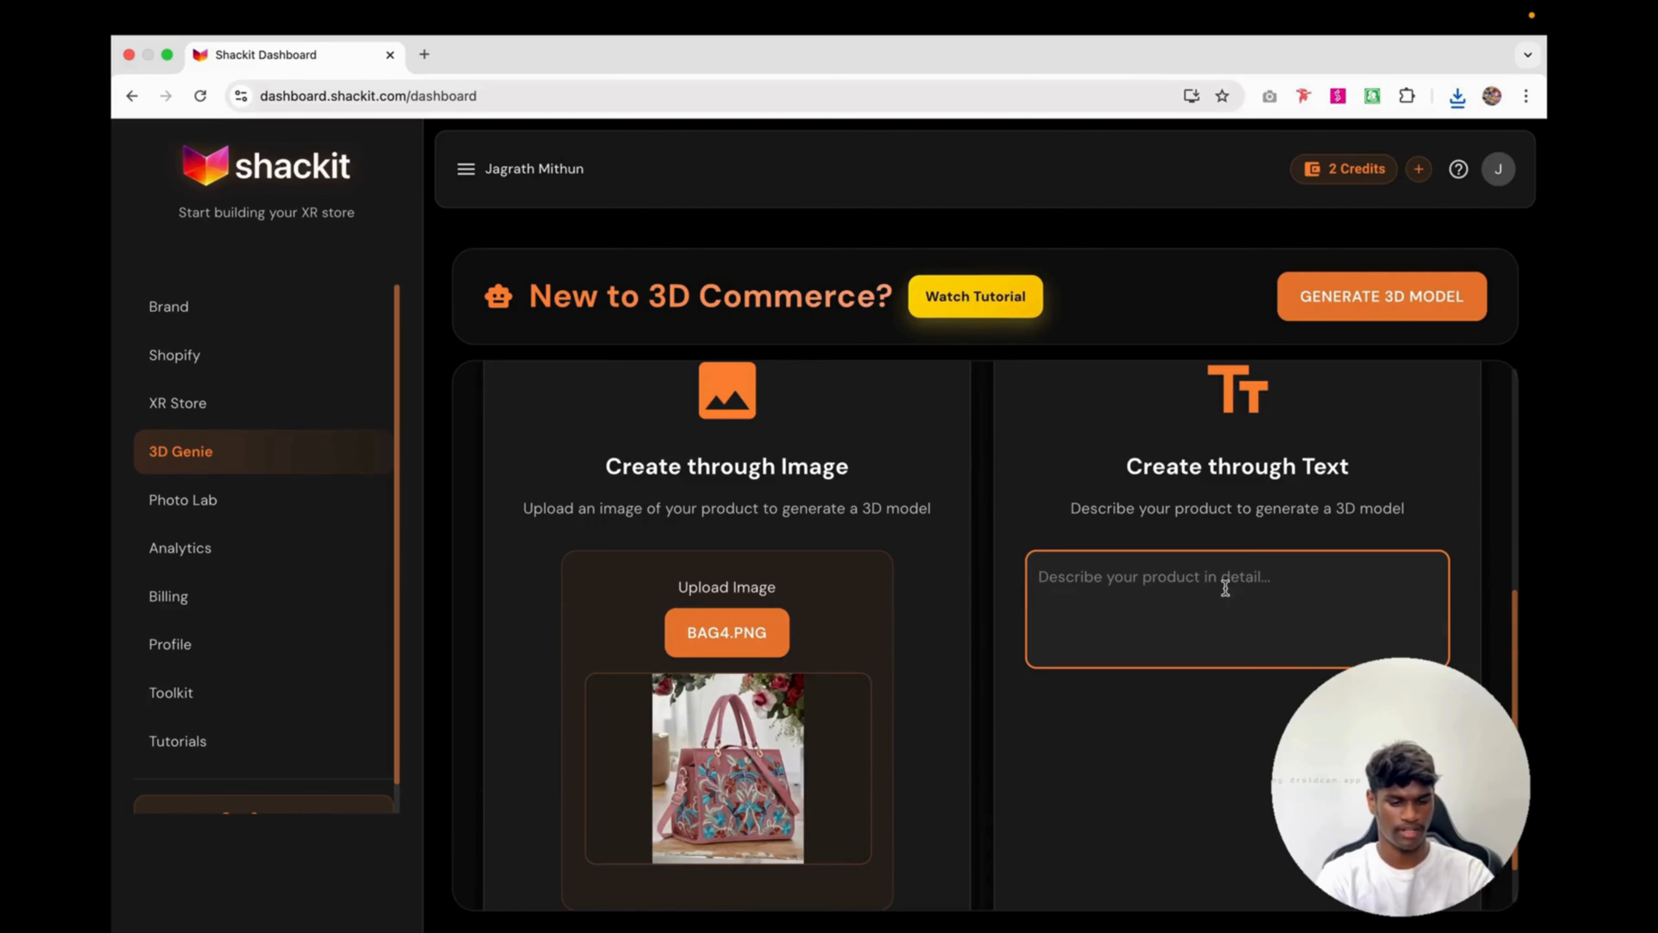
type("A")
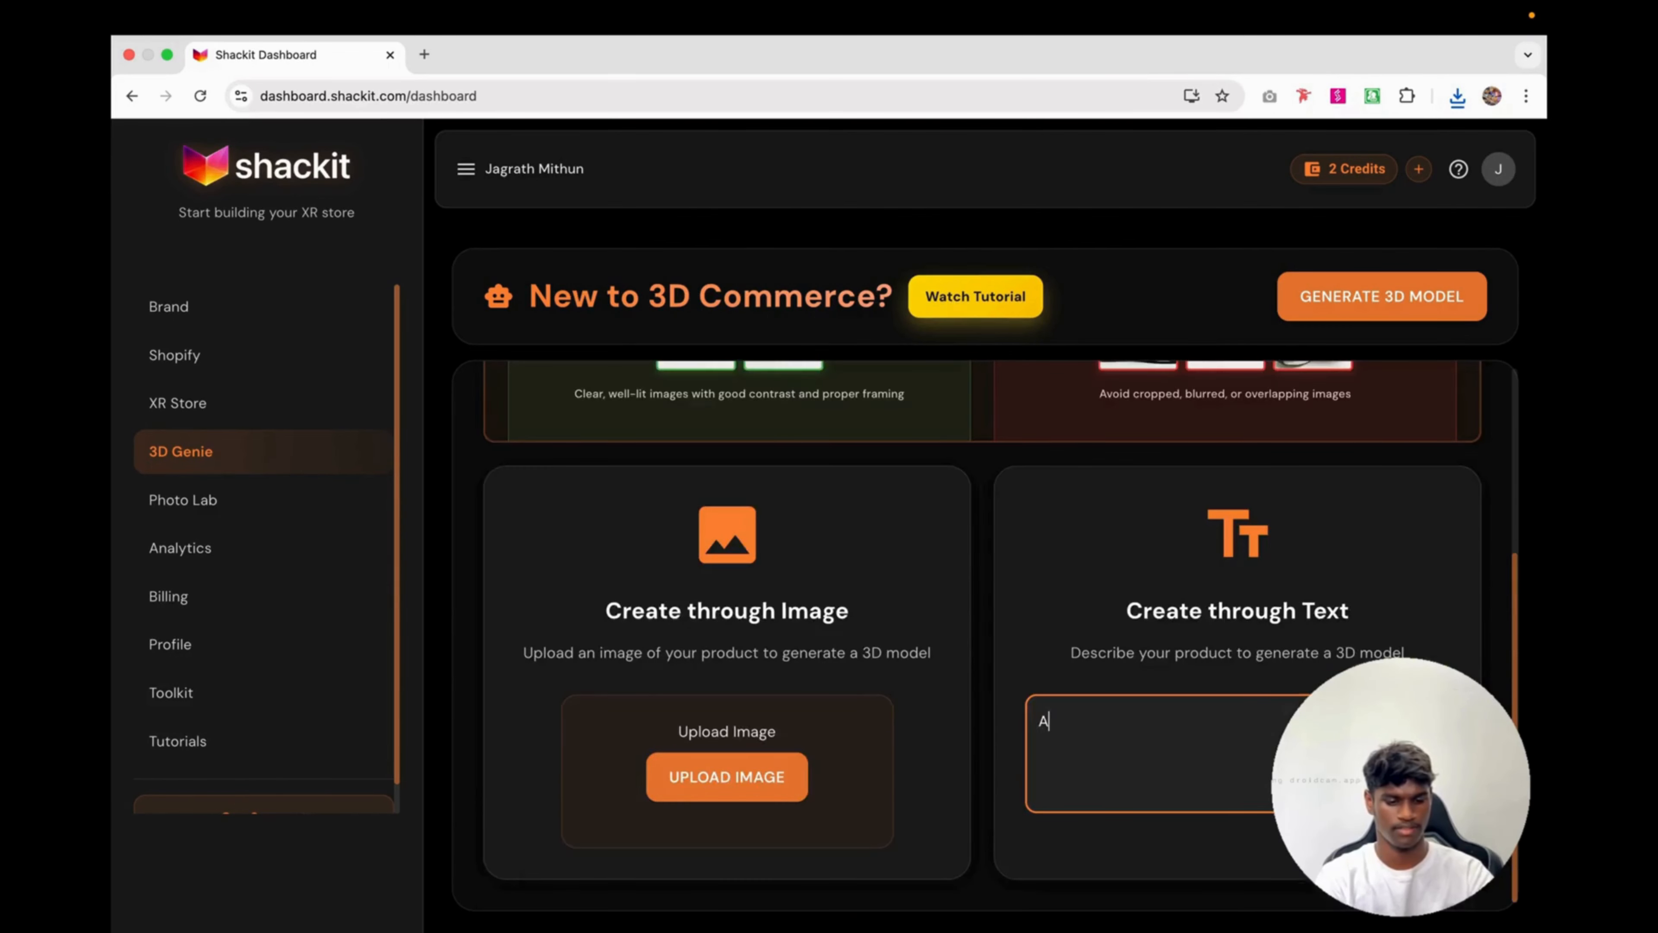
type(" red water ")
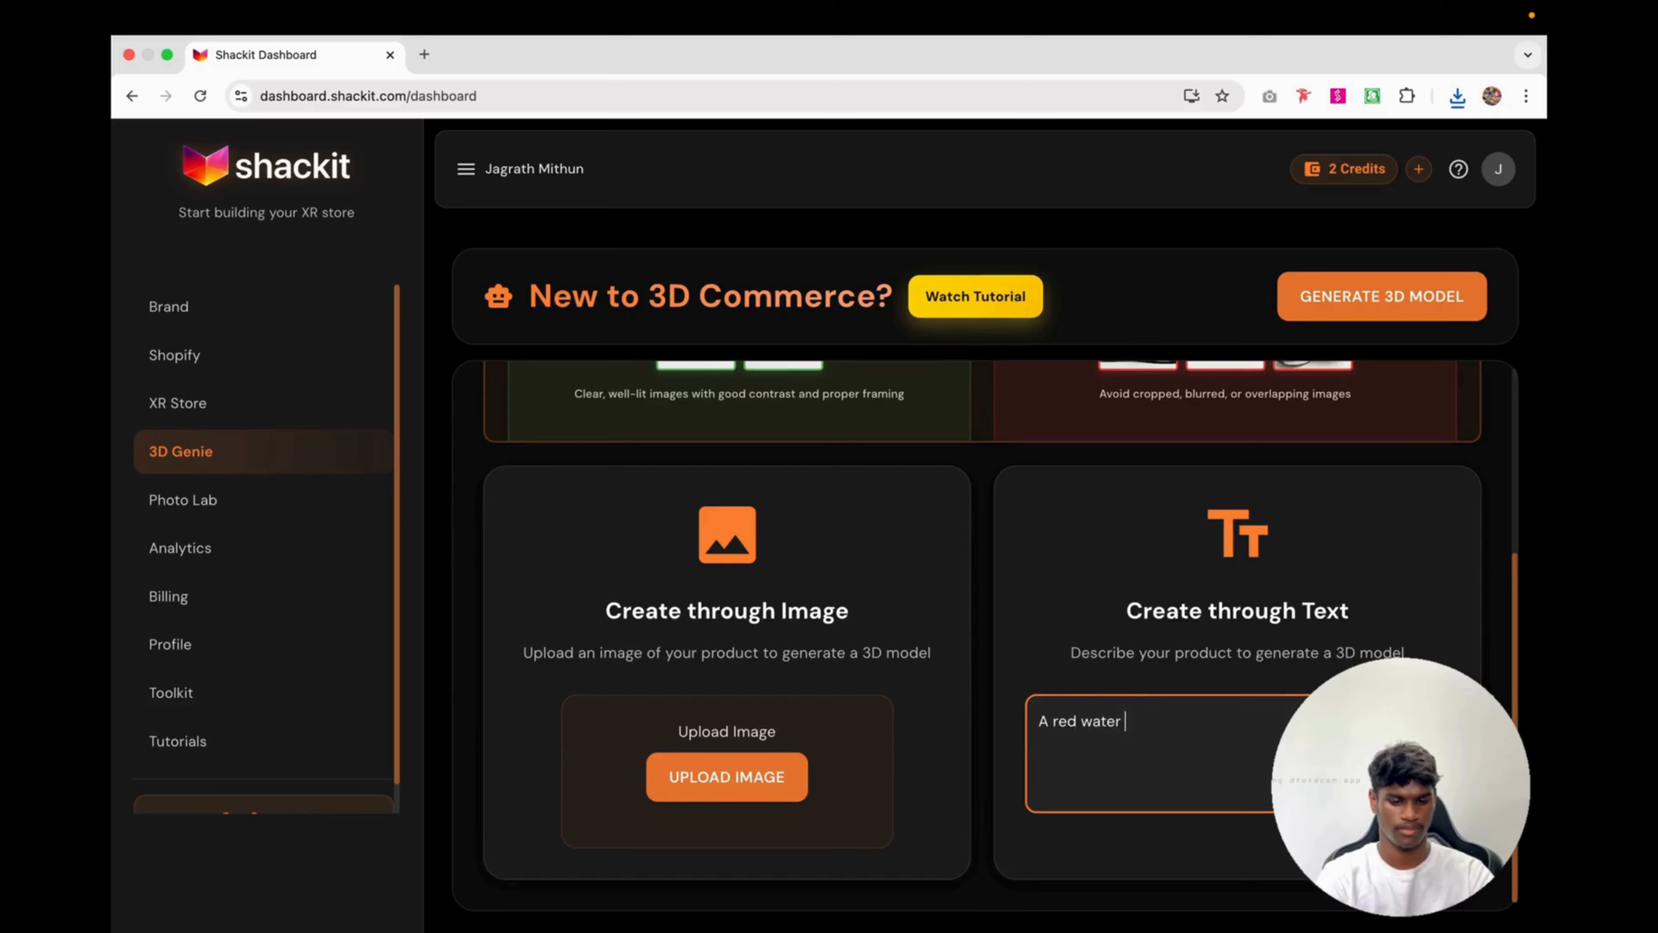
type("ba")
type("ttle")
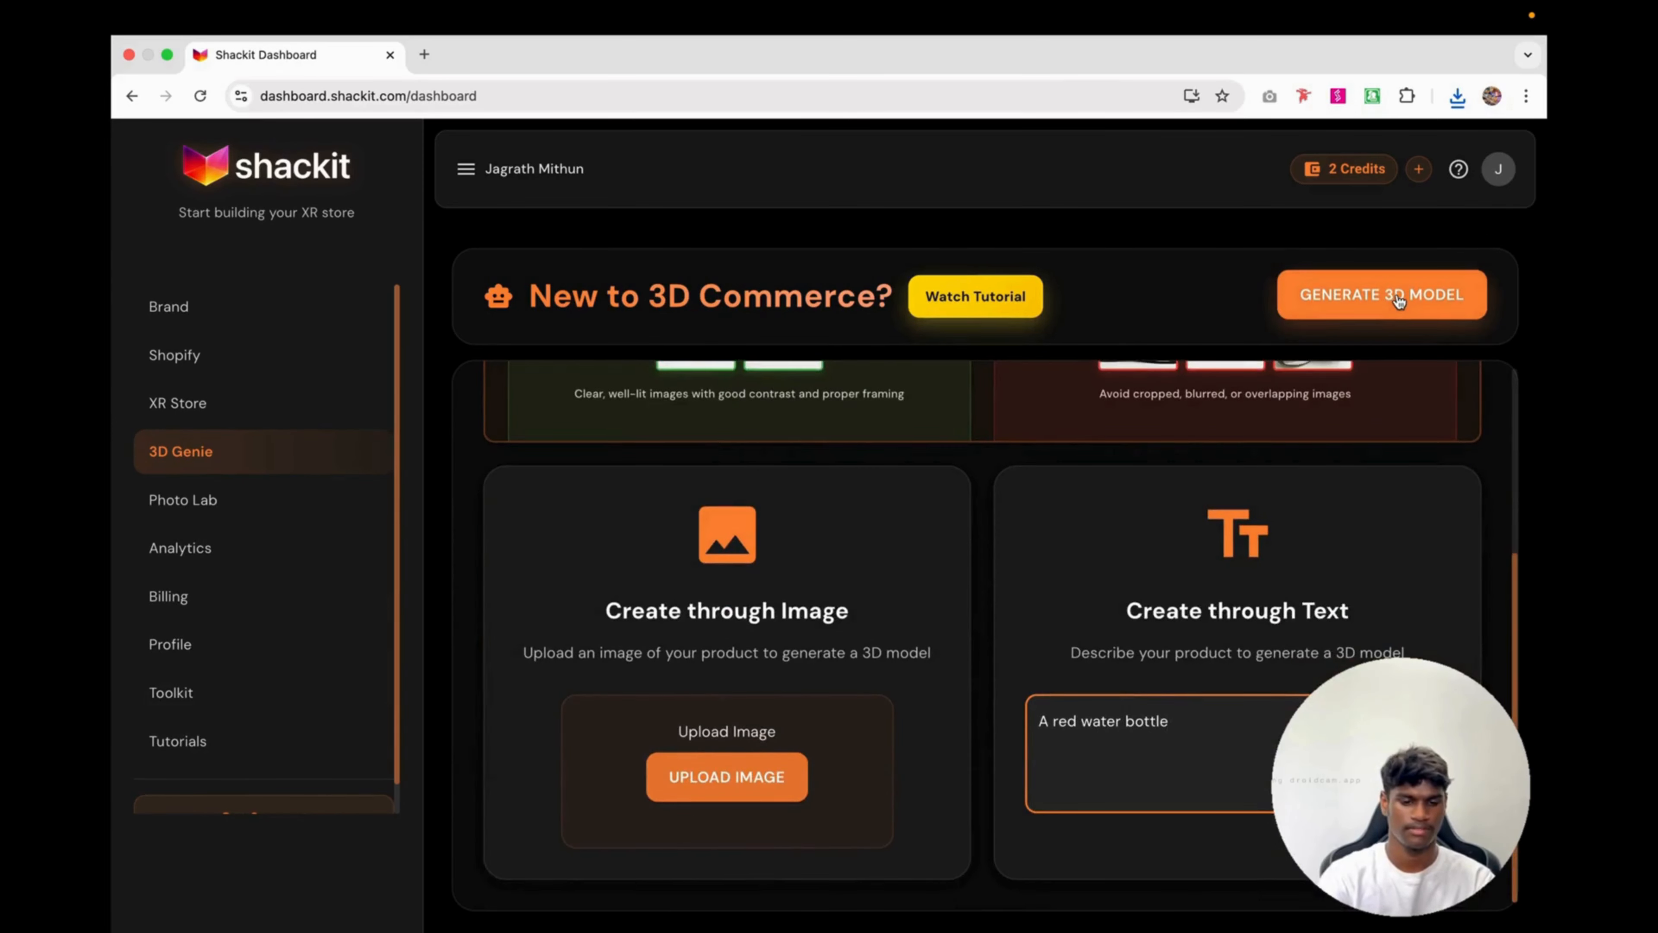
left_click(1397, 299)
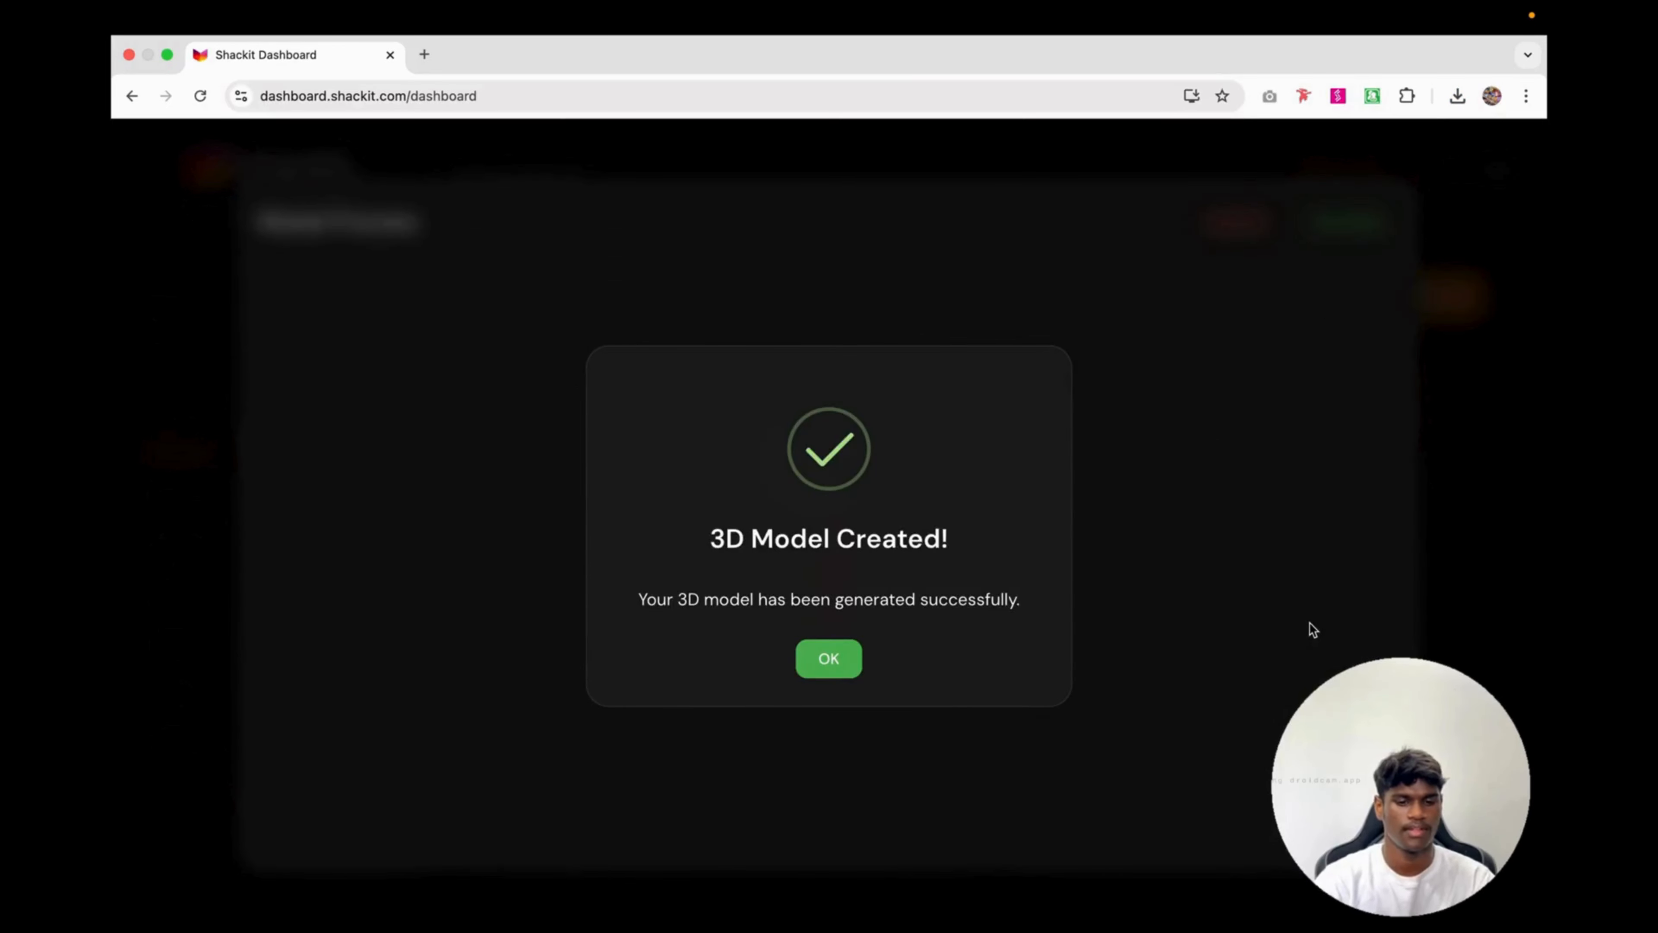
left_click(844, 654)
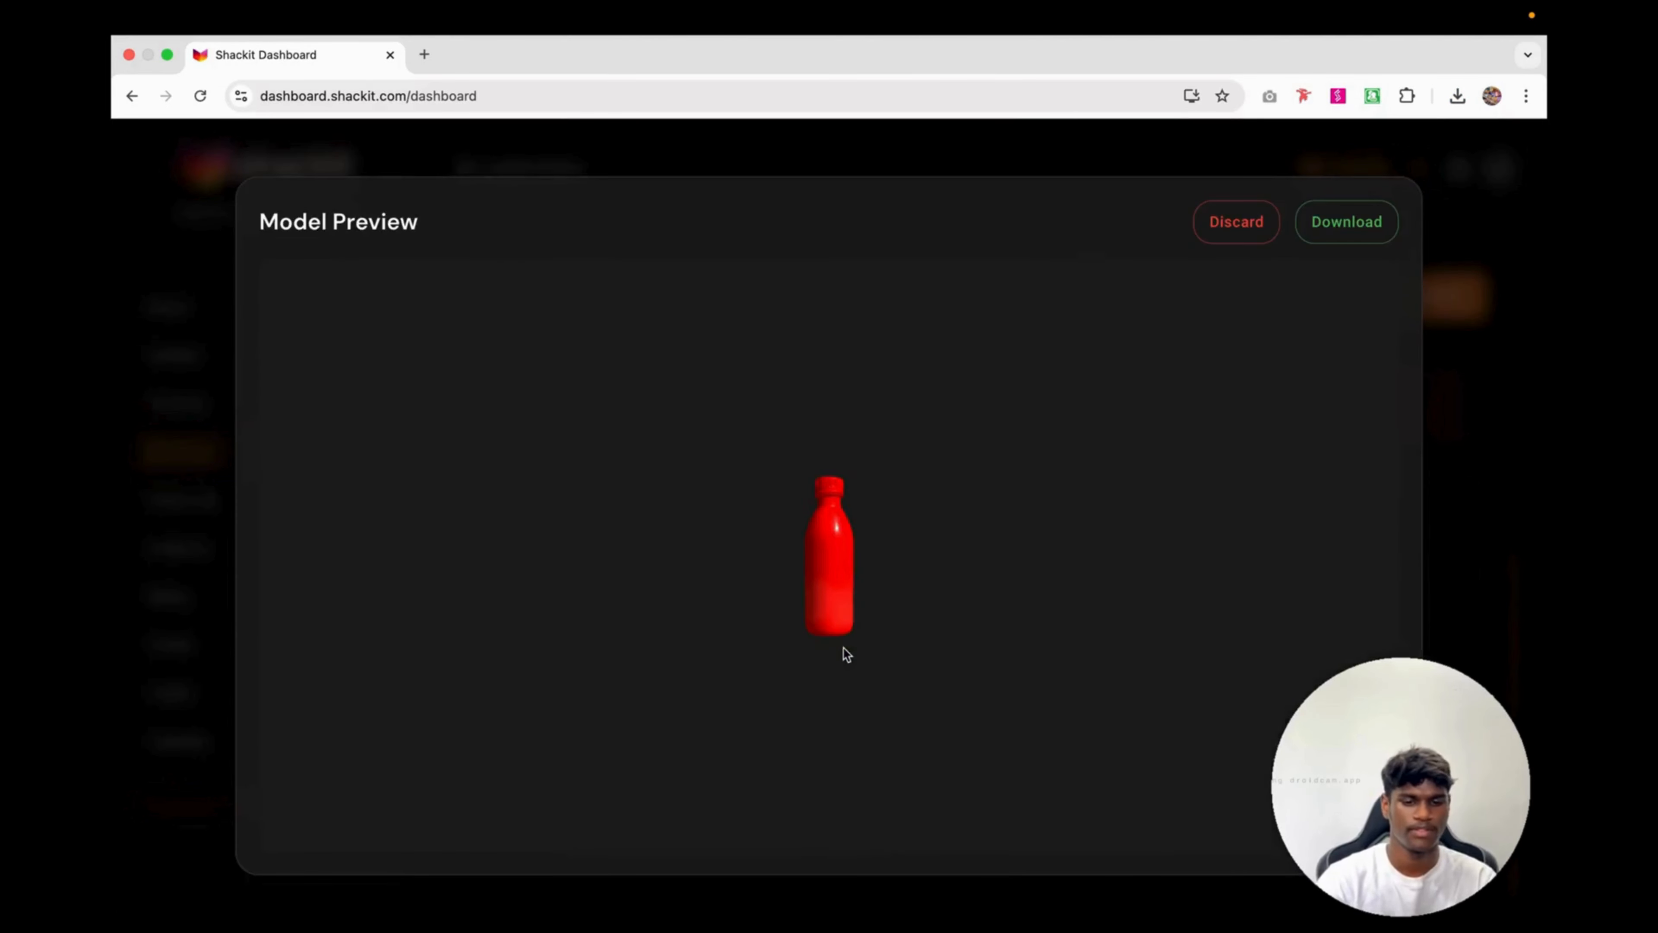
Rotate the red bottle model to inspect it and download it as a .glb.
left_click_drag(806, 608, 915, 632)
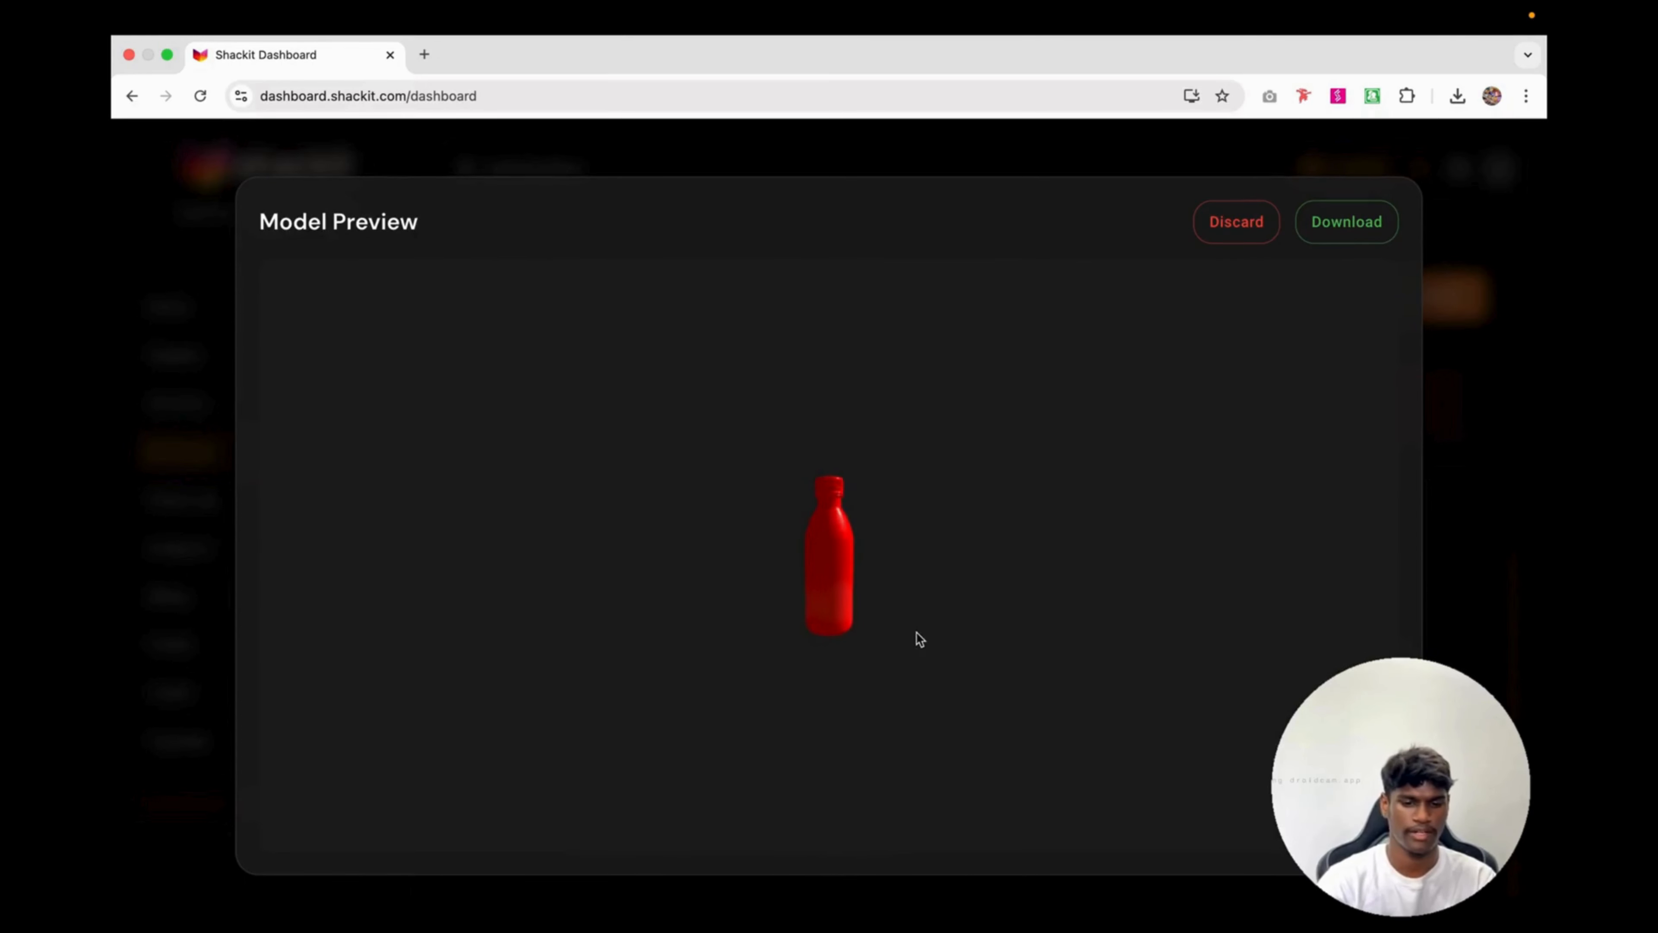
left_click_drag(741, 565, 951, 618)
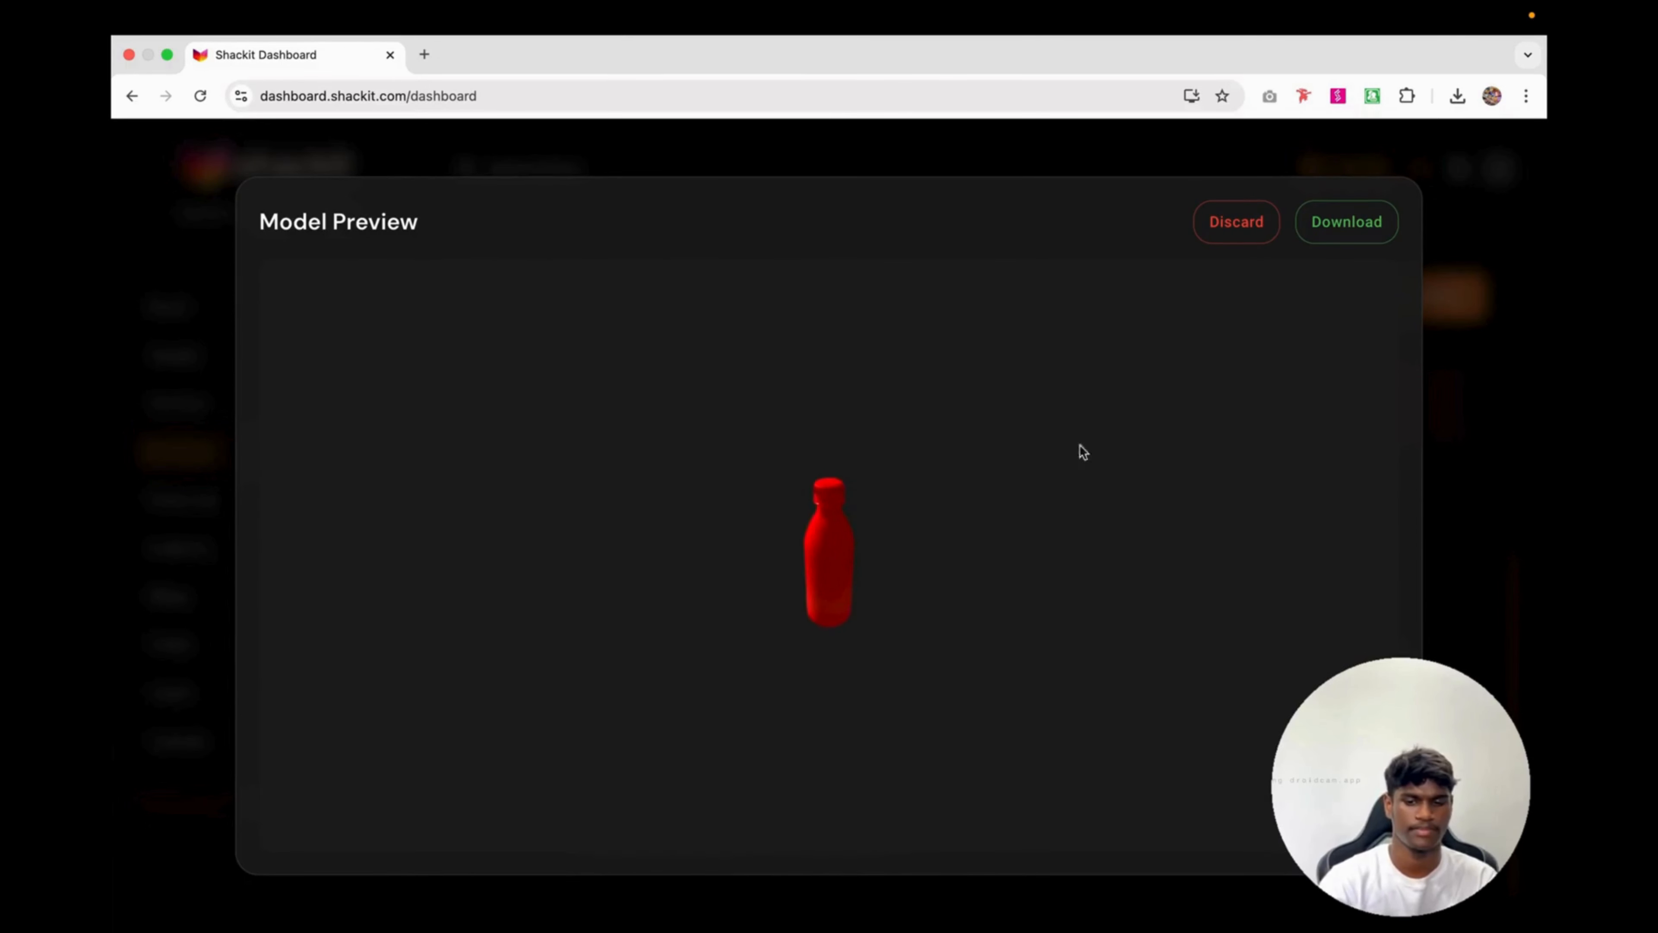
left_click(1346, 222)
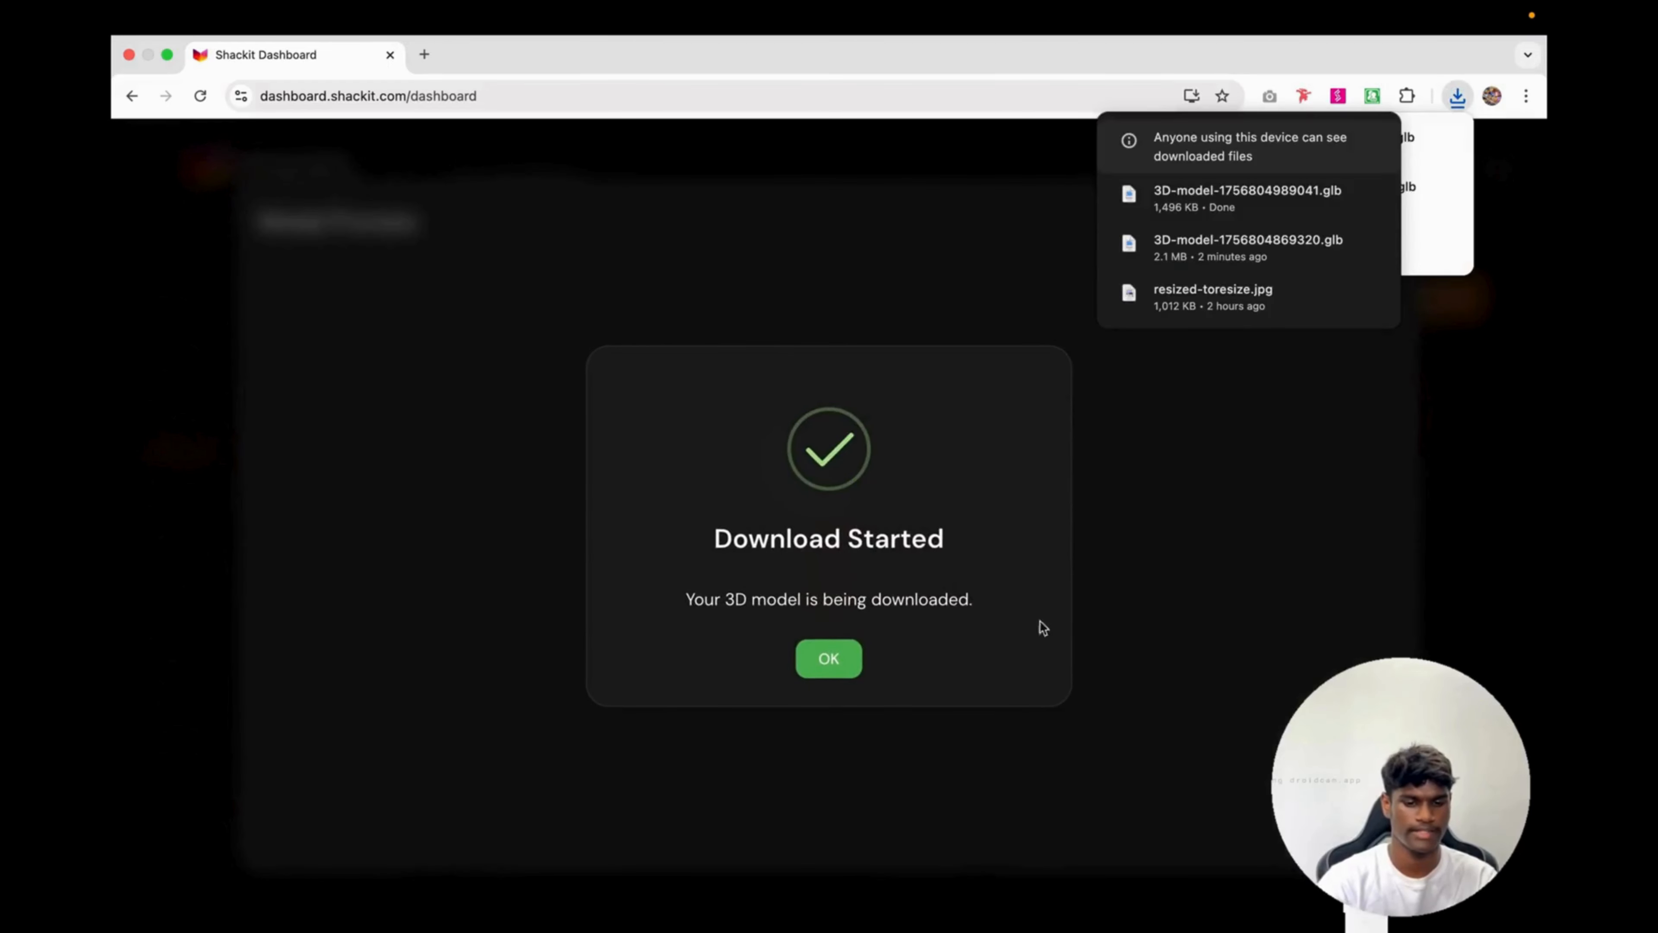
left_click(829, 657)
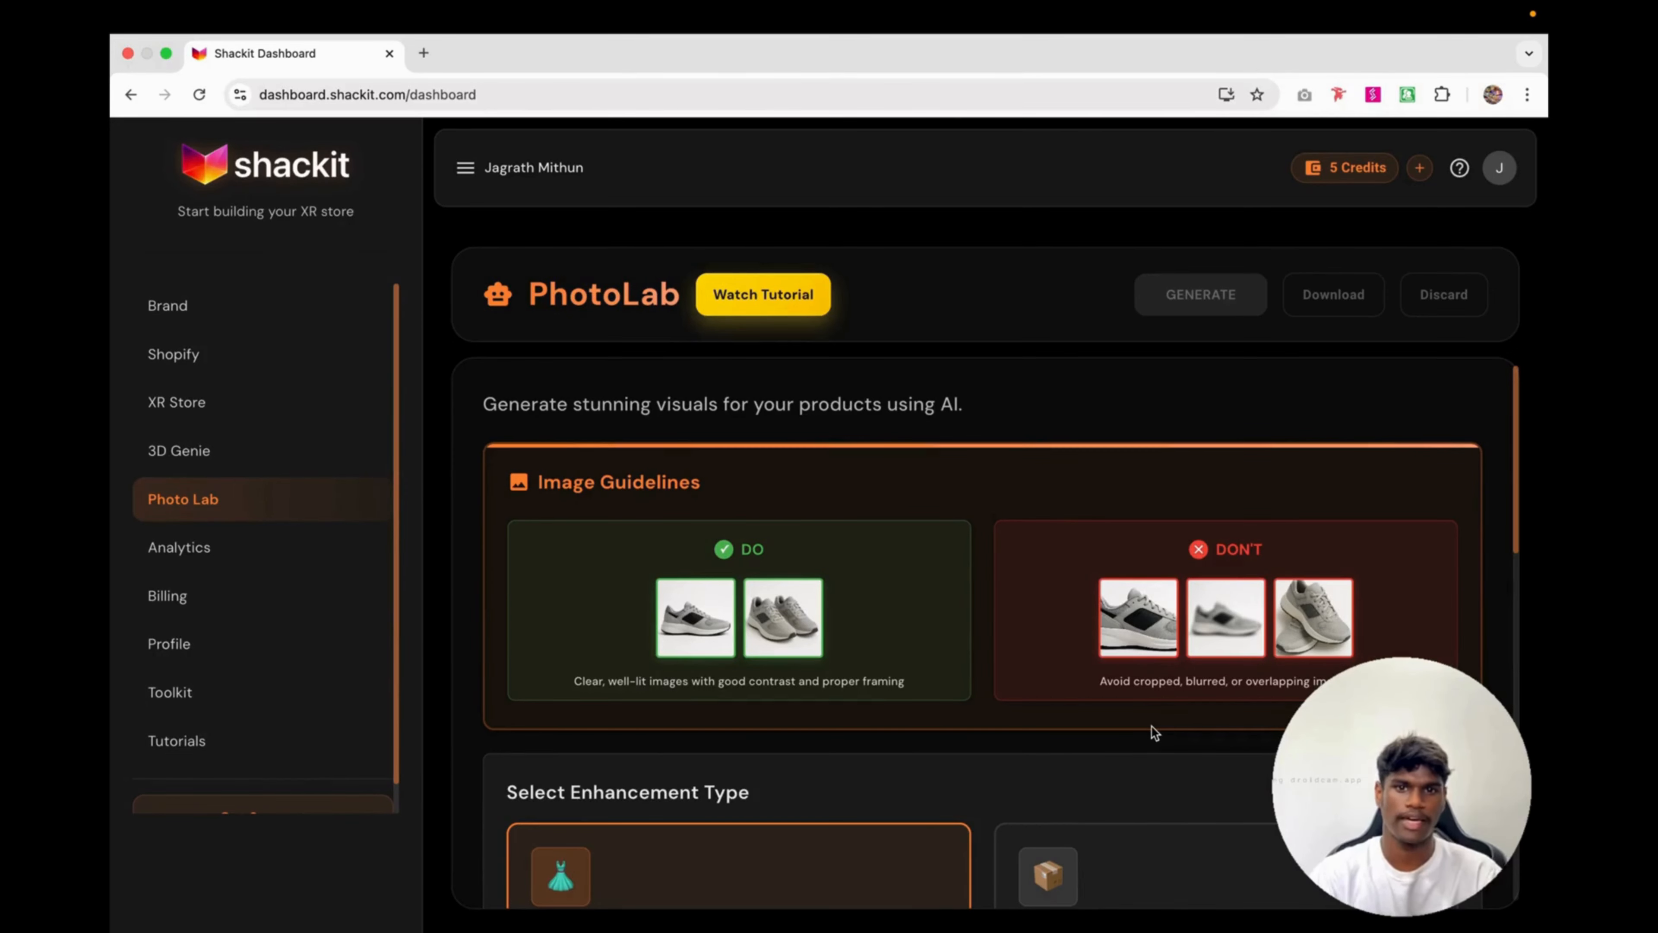
Enter product name 'Tshirt' and description 'Yellow Tshirt' in the Fashion form.
scroll(1152, 725, "down", 4)
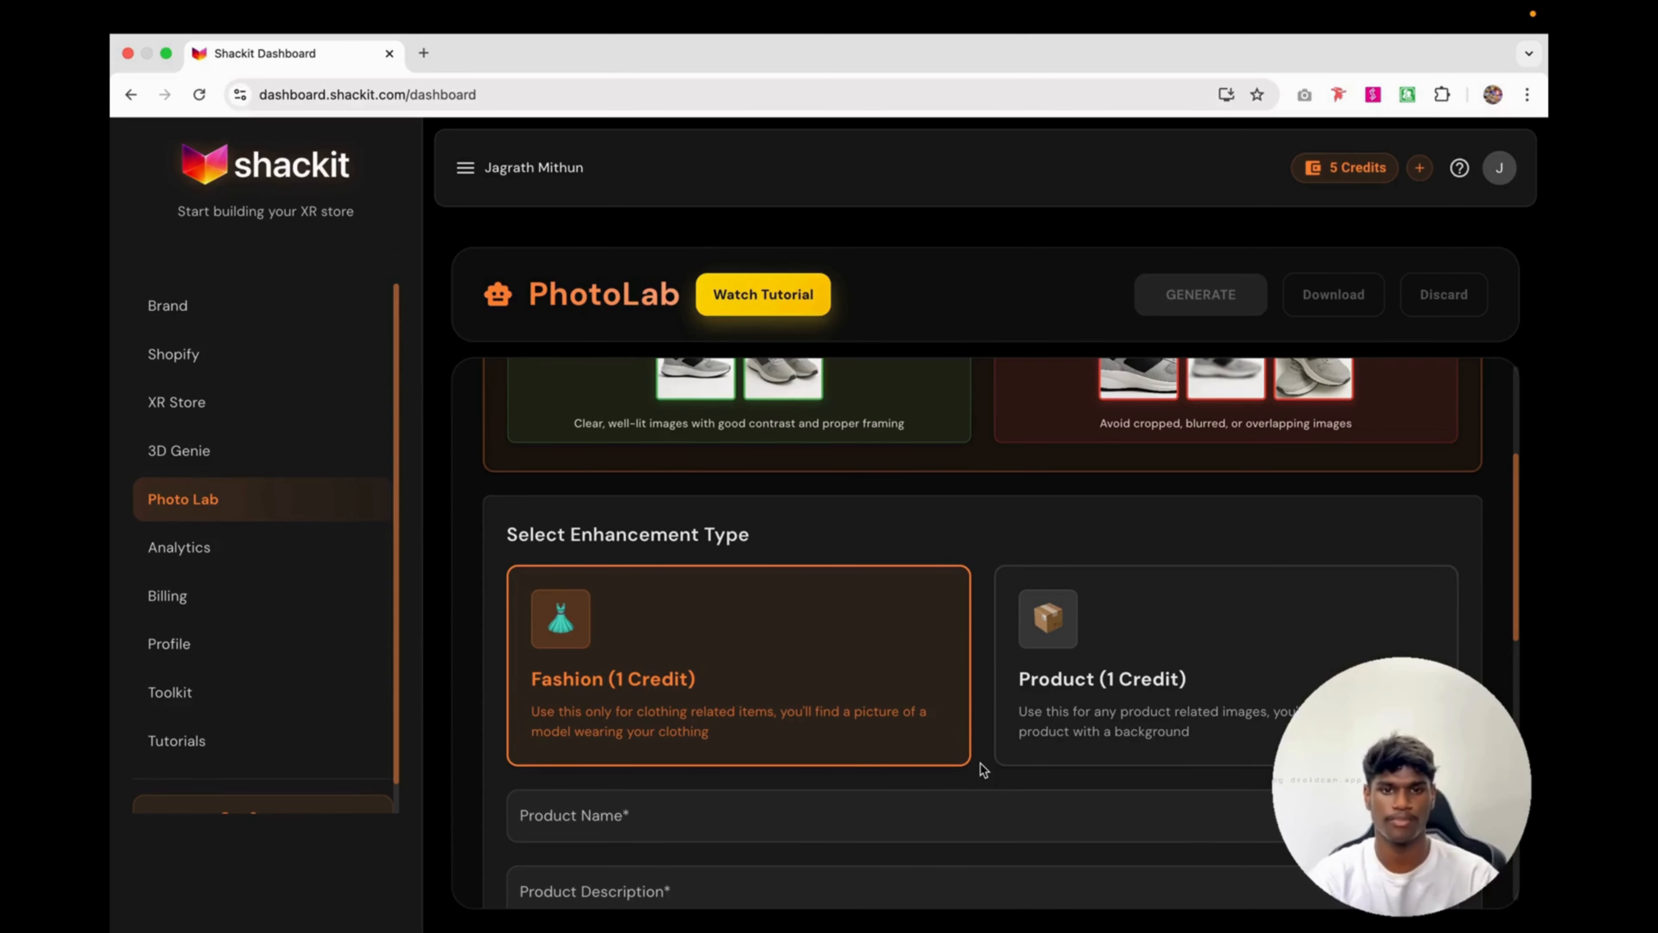
scroll(979, 762, "down", 3)
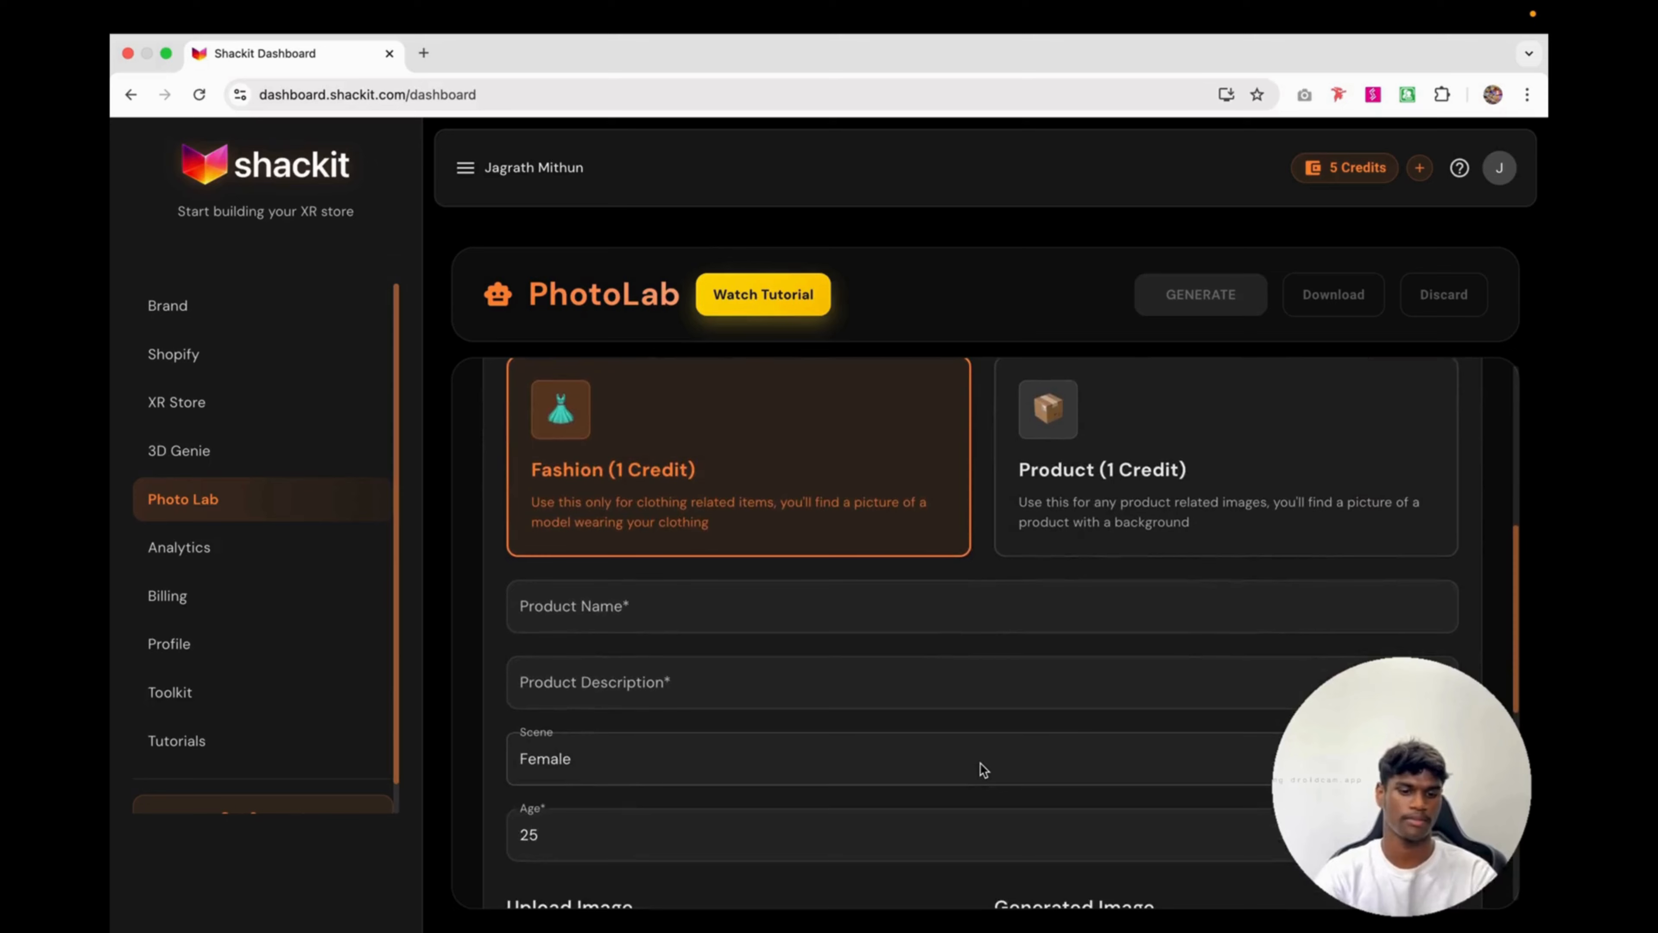
left_click(852, 624)
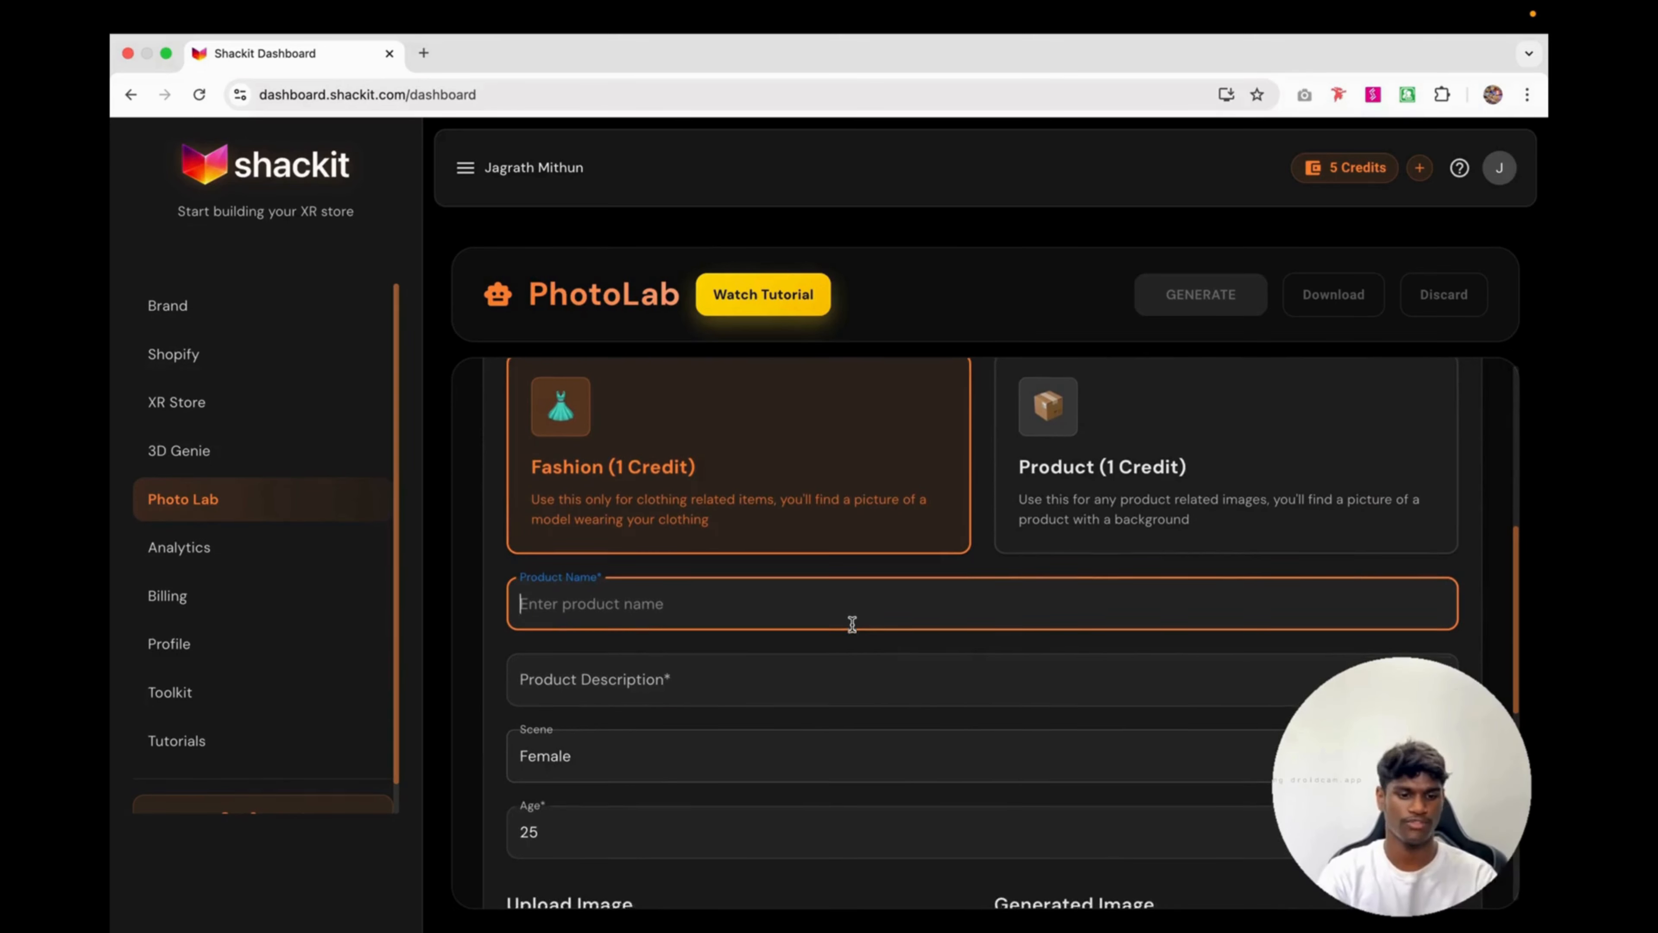
scroll(914, 588, "down", 1)
left_click(969, 558)
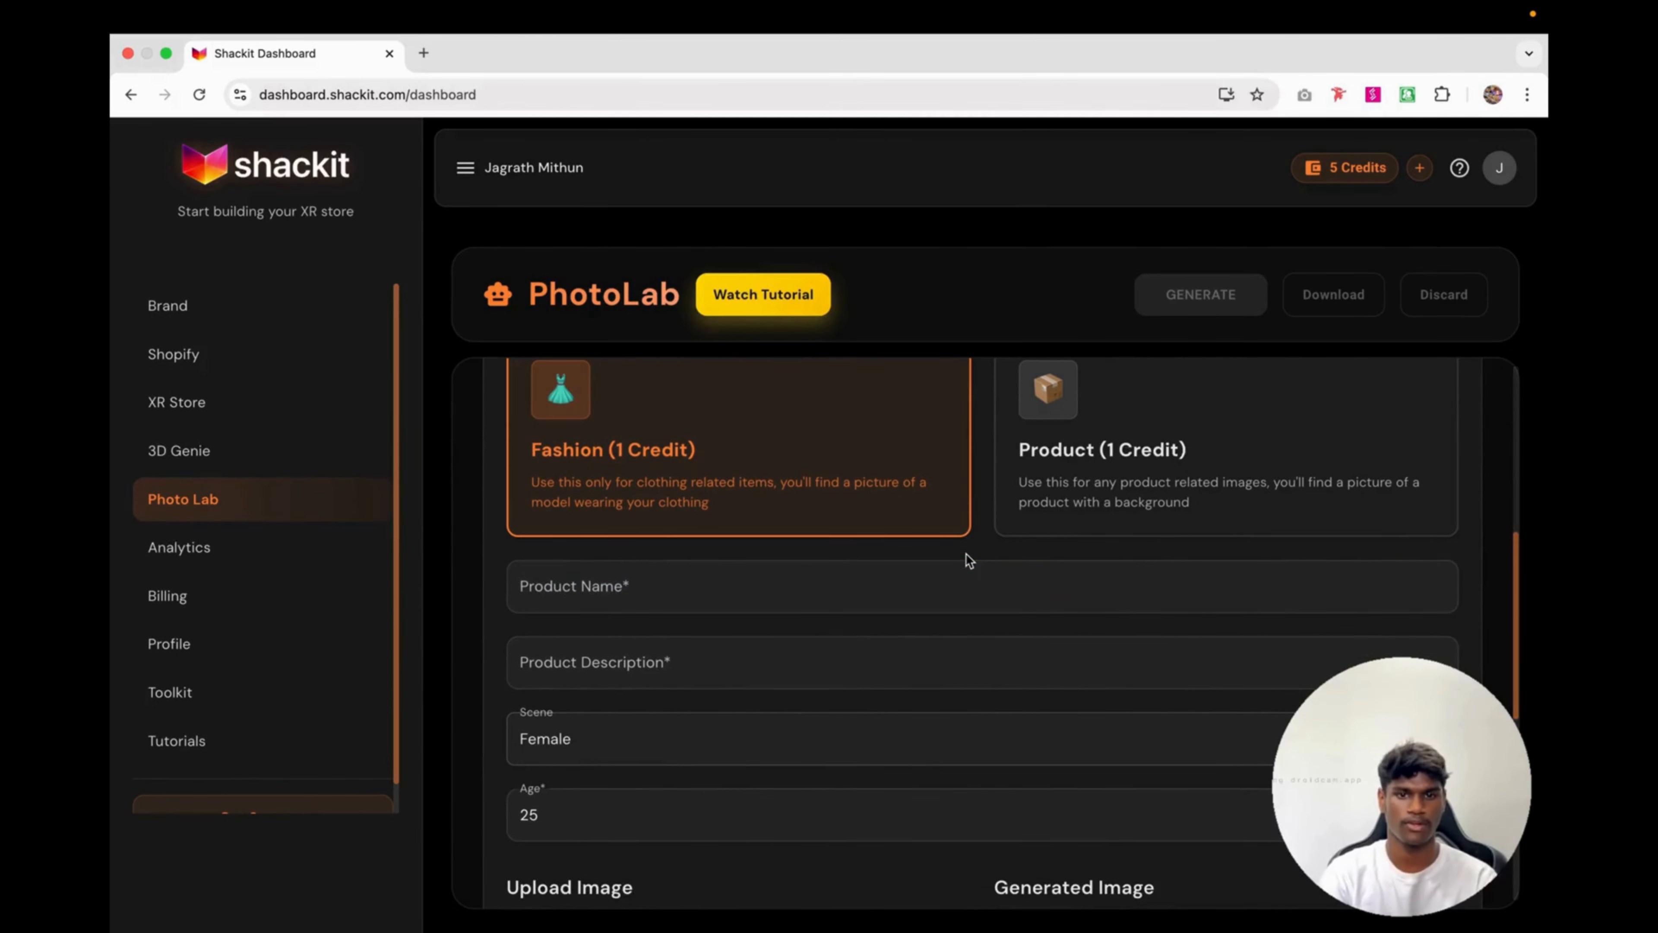
left_click(658, 584)
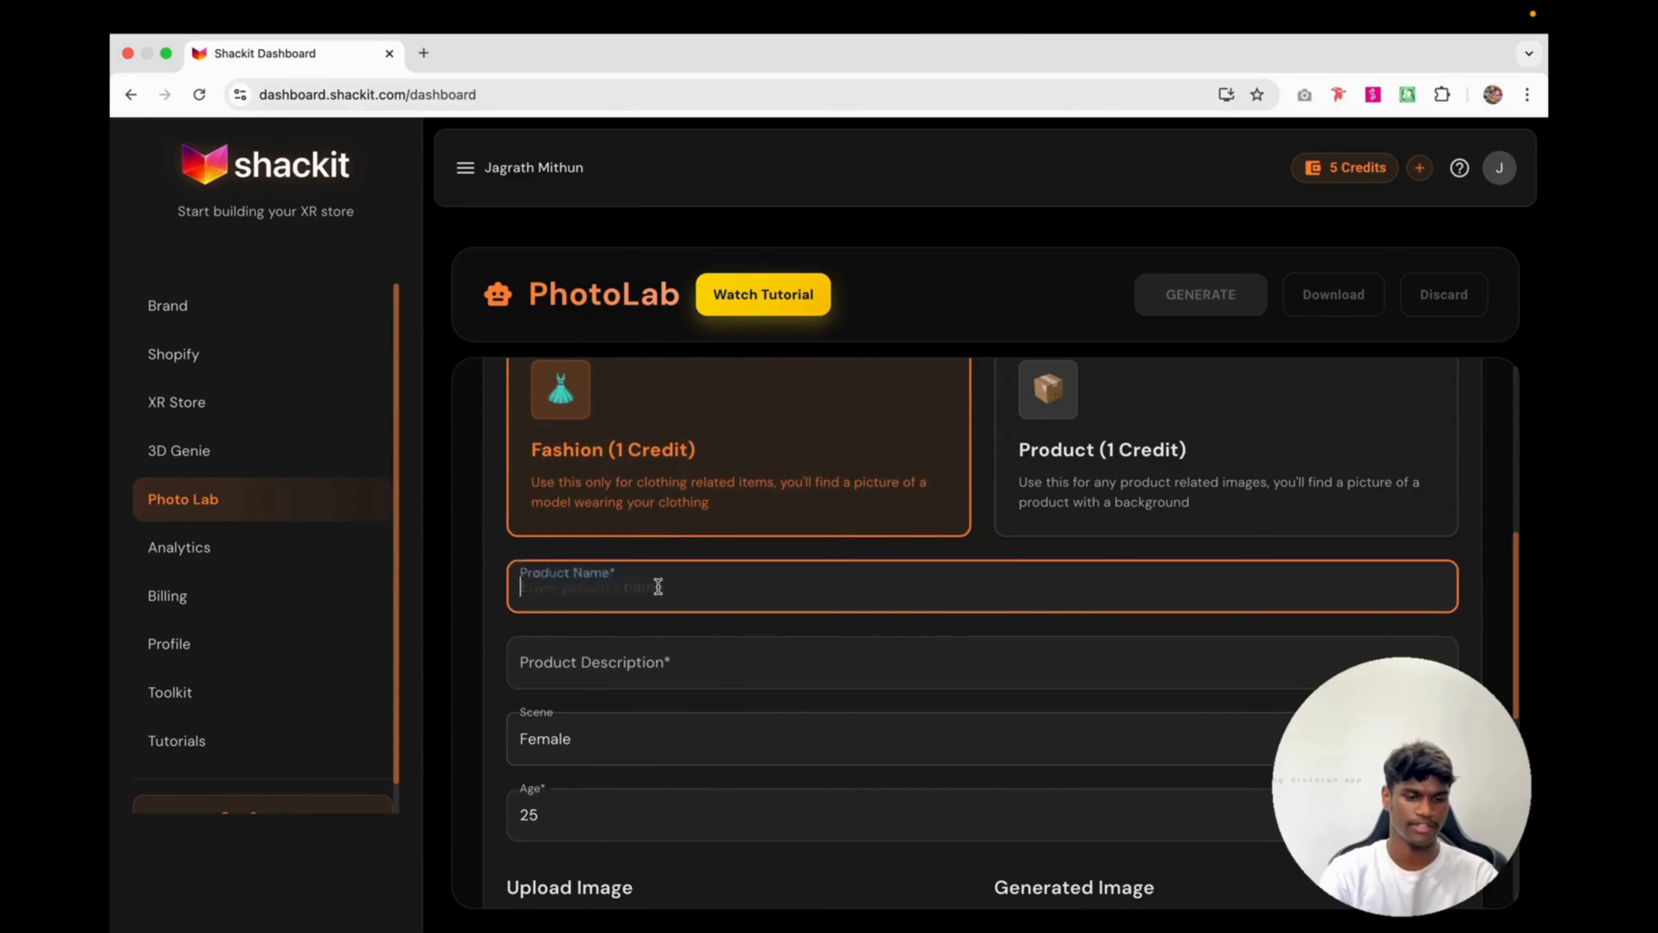
type("Tshirt")
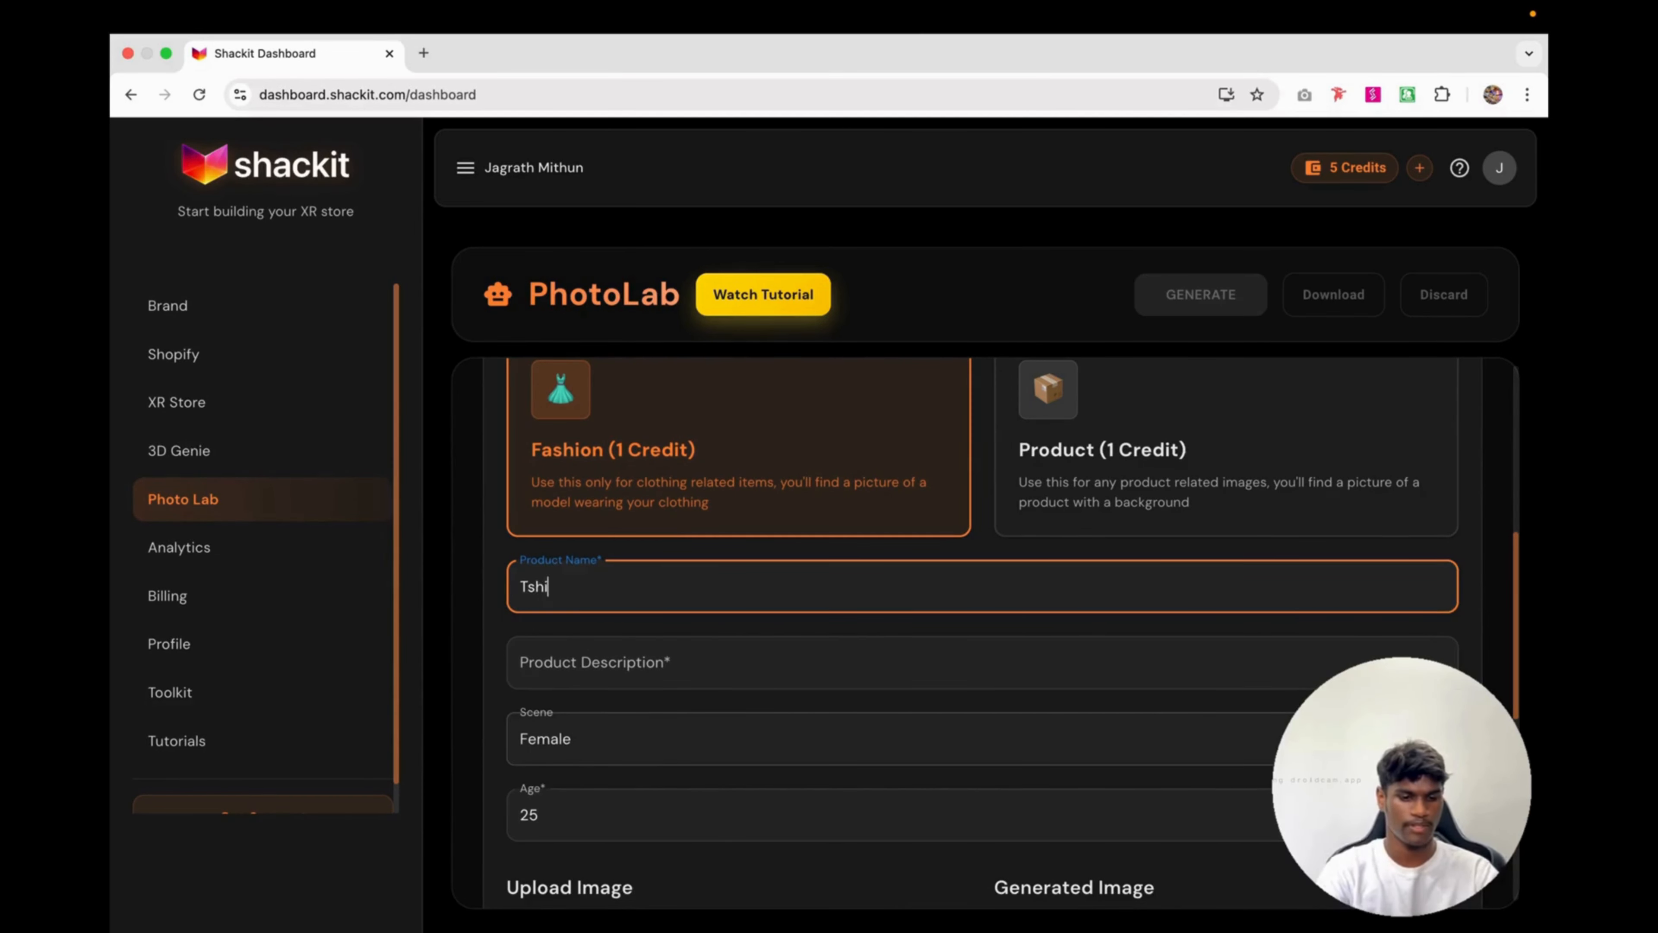
left_click(661, 646)
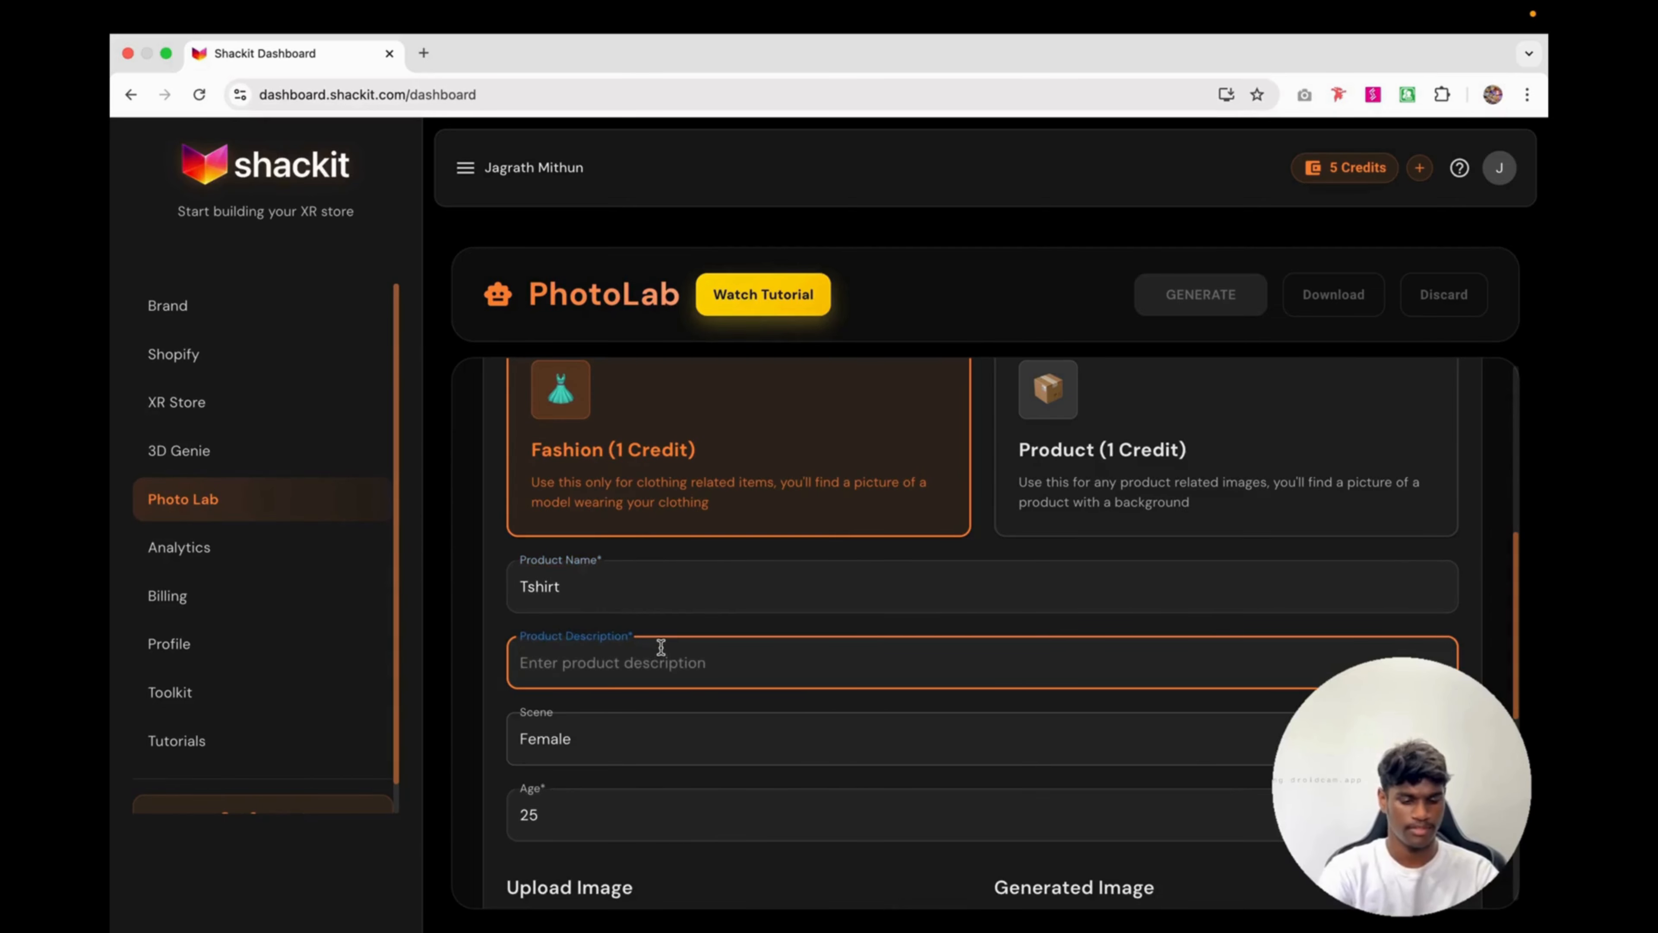
type("Yellow Tshirt")
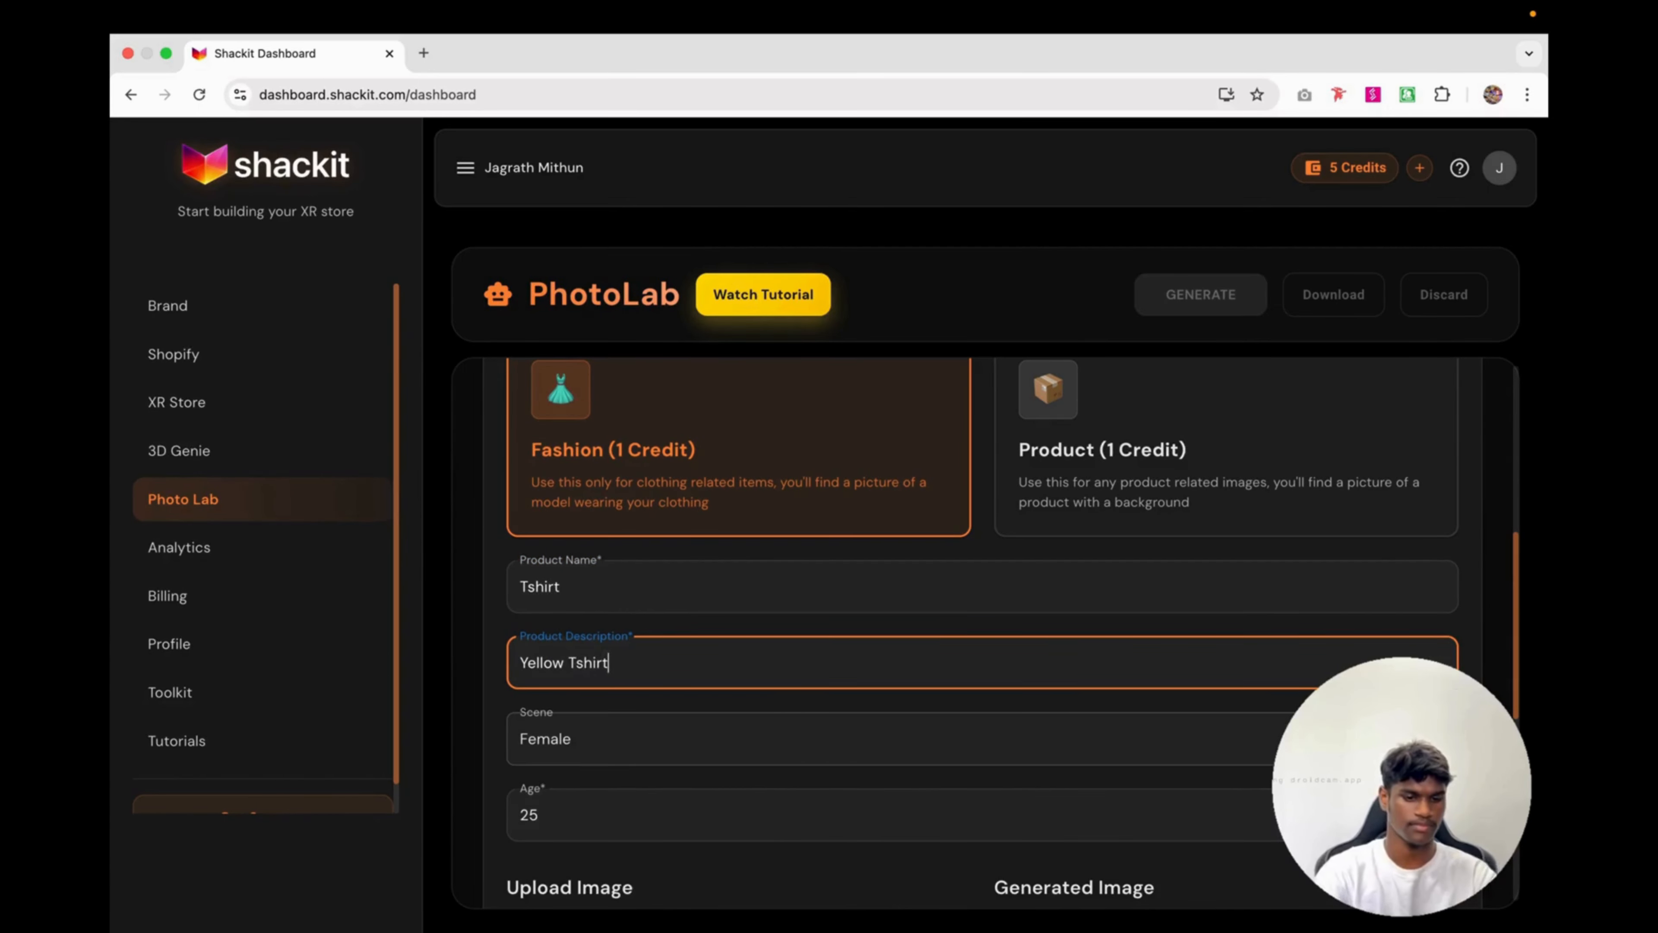
Keep Female as the scene and set the model's age to 22.
scroll(980, 633, "down", 3)
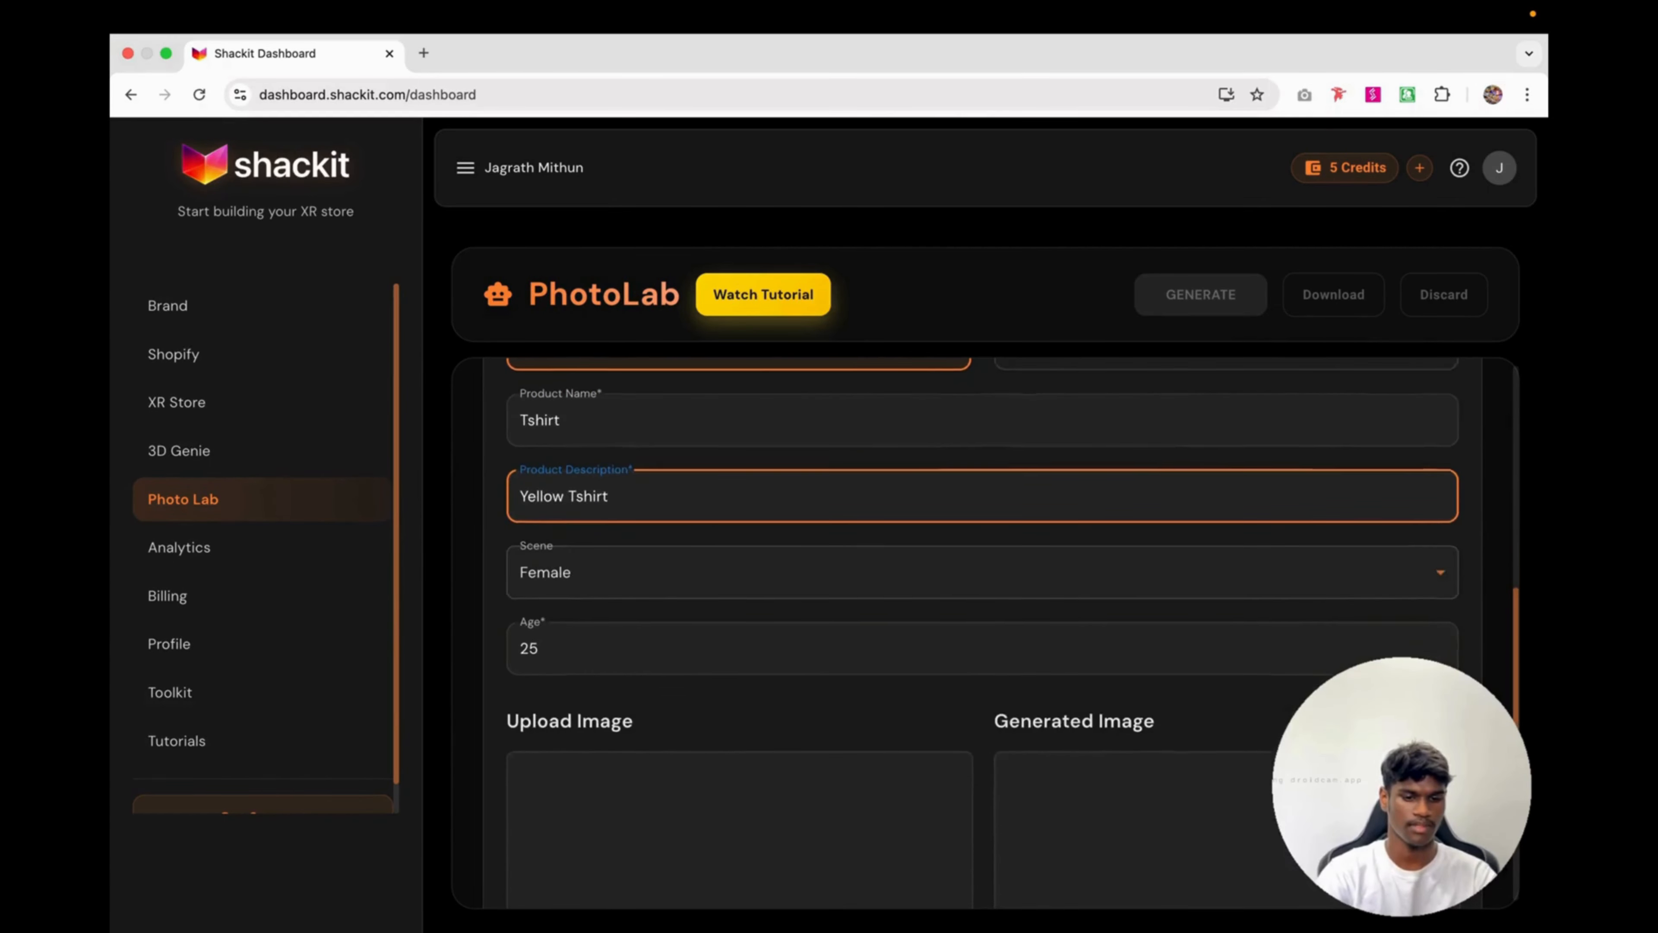
left_click(692, 573)
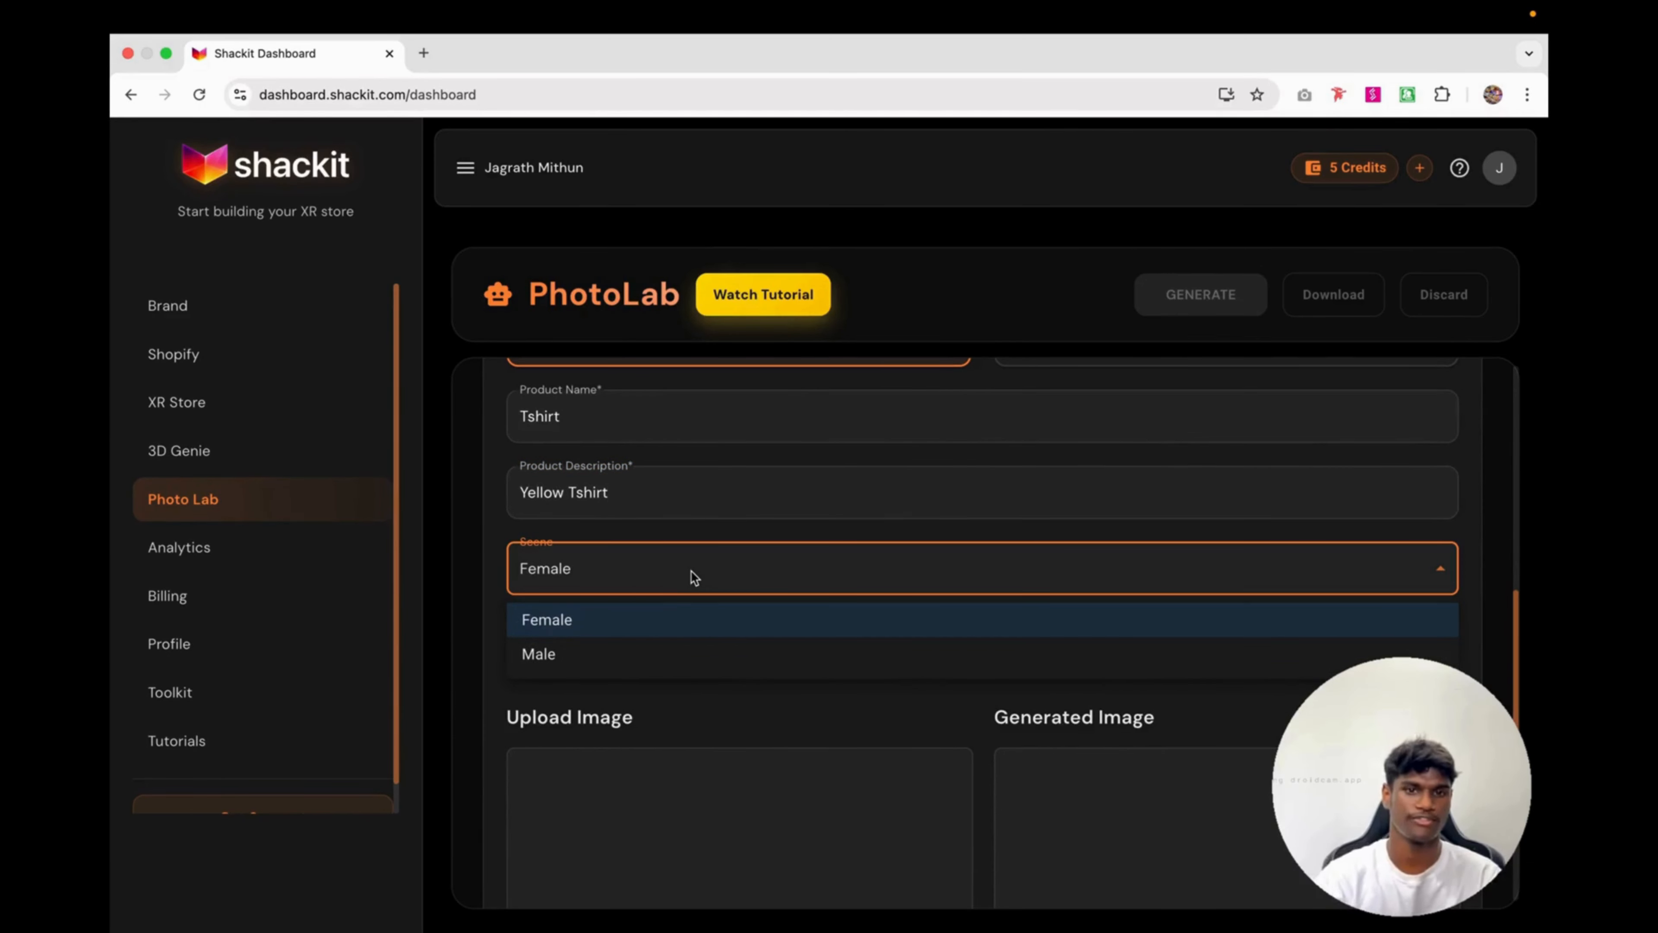
left_click(630, 617)
scroll(611, 591, "down", 1)
left_click(611, 591)
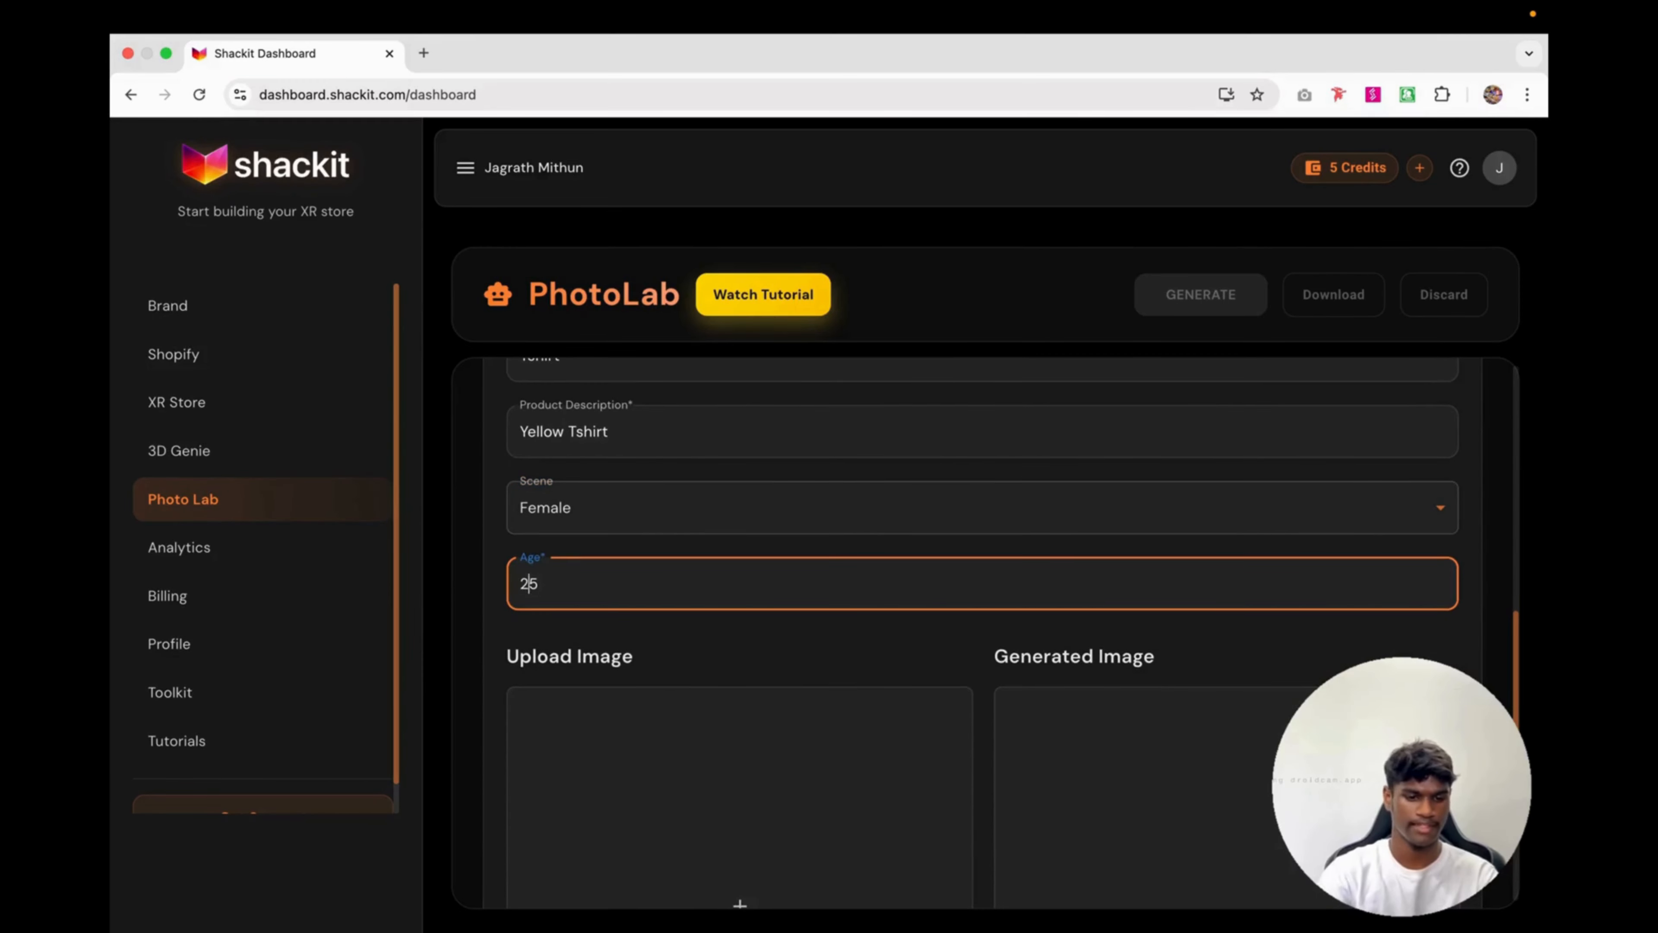
key("BackSpace")
type("2")
left_click(641, 629)
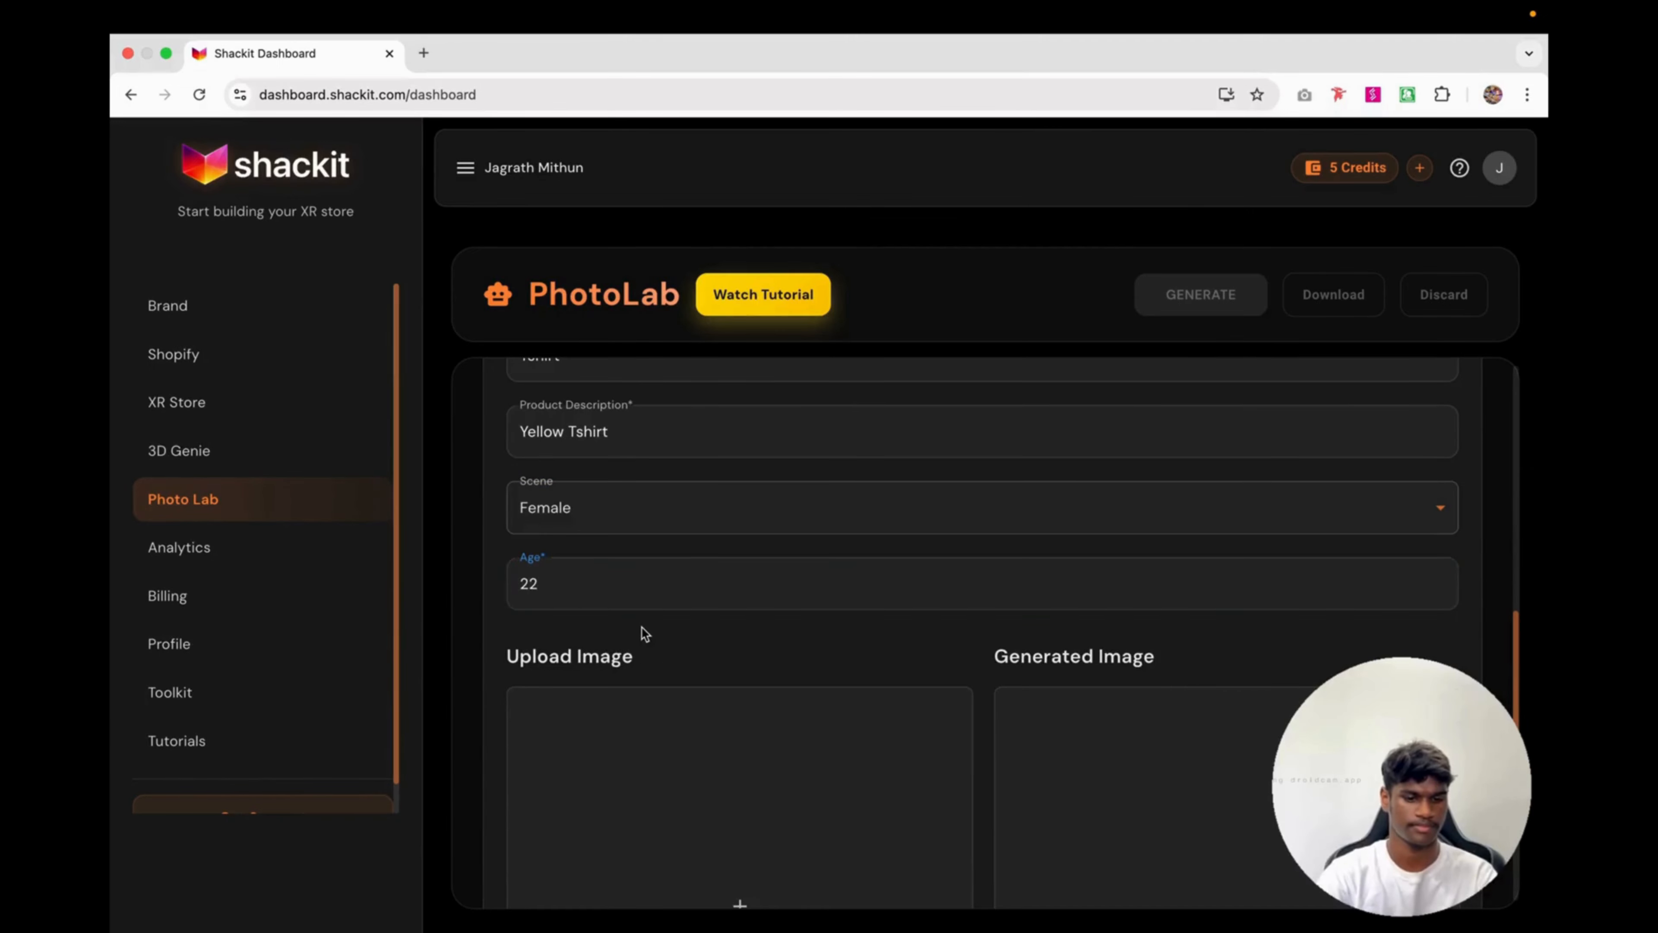
scroll(640, 630, "down", 4)
Upload tshirt.webp, the yellow tee from the products folder, and start GENERATE in Photo Lab.
left_click(810, 643)
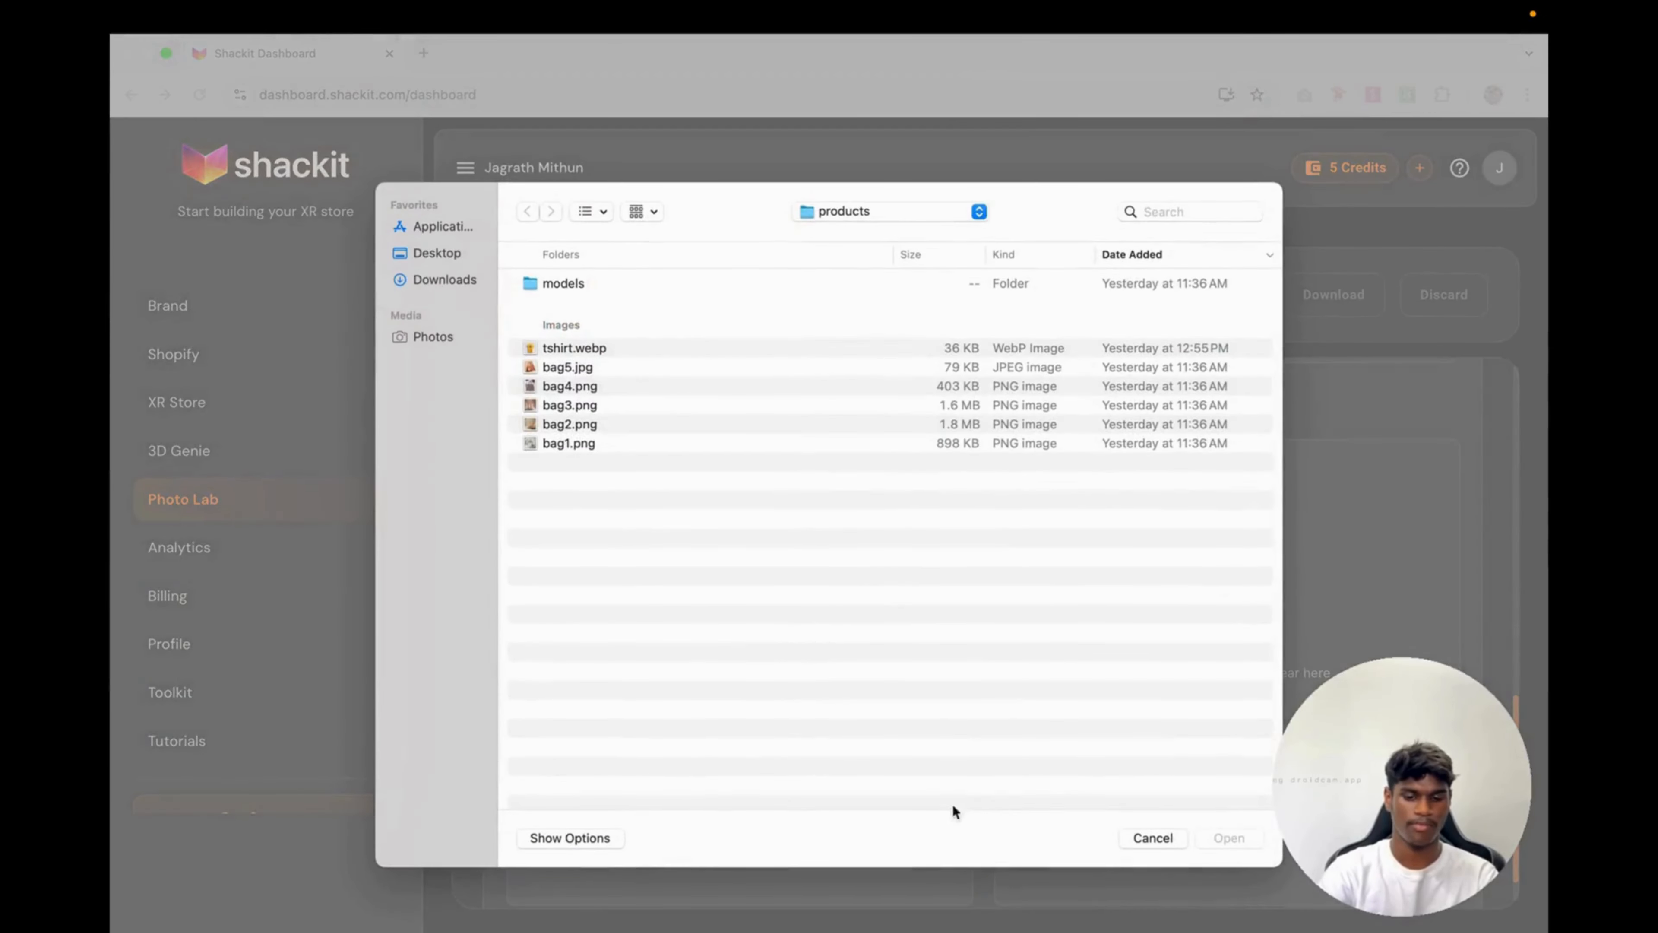
left_click(1129, 837)
scroll(913, 827, "down", 1)
left_click(853, 687)
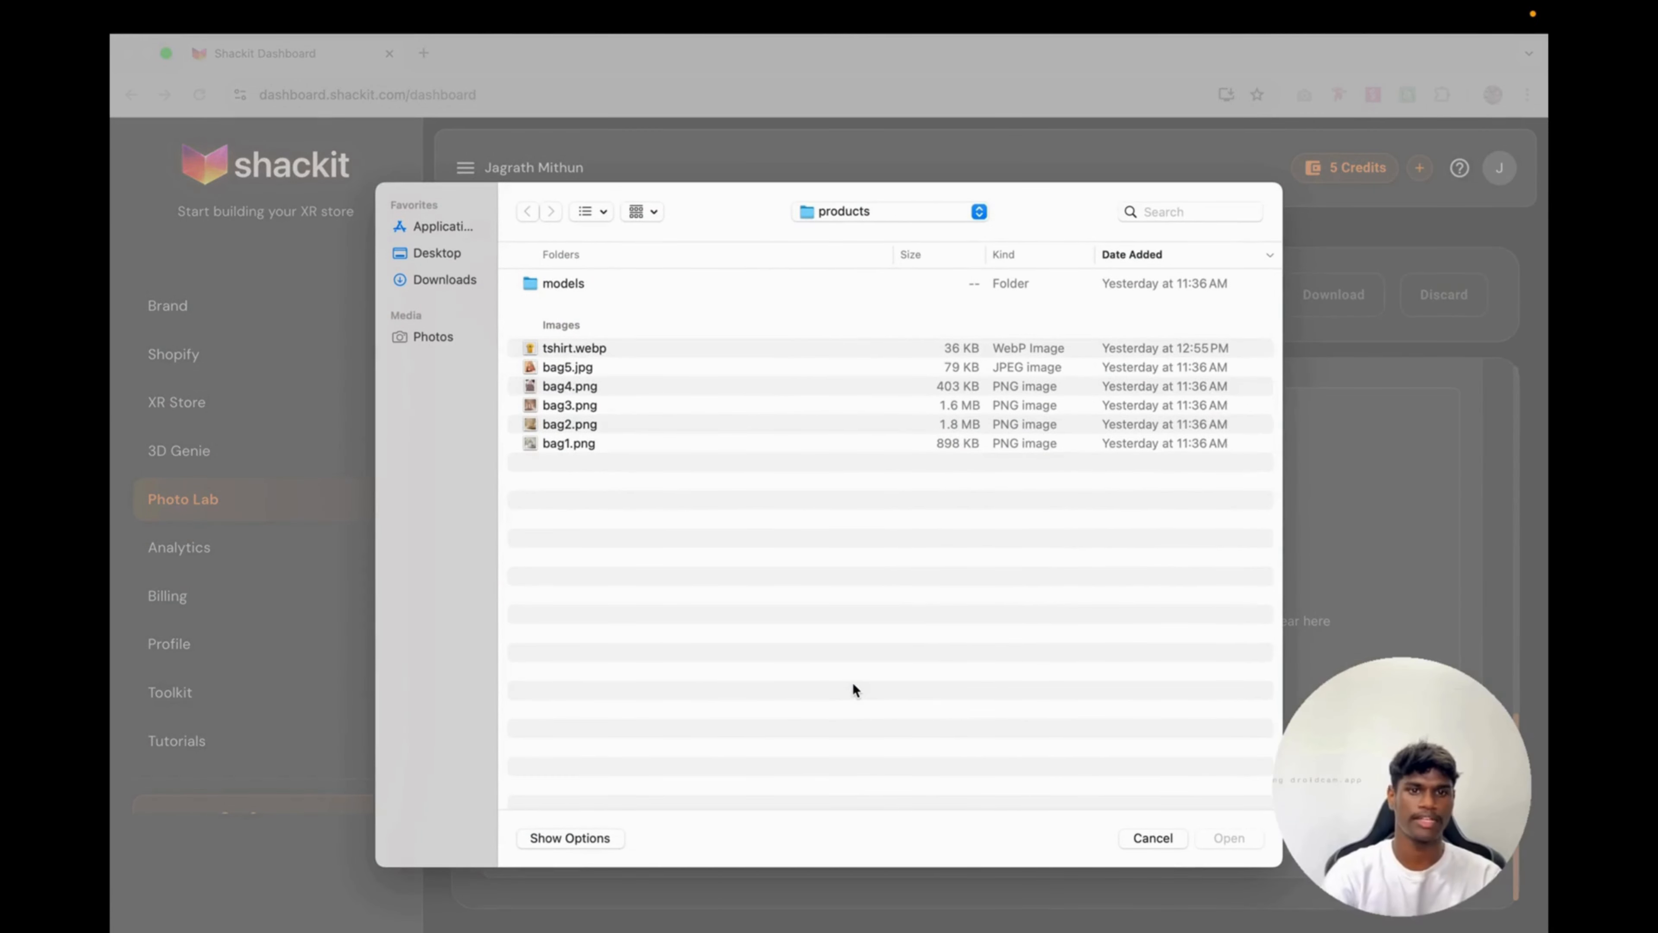
left_click(708, 348)
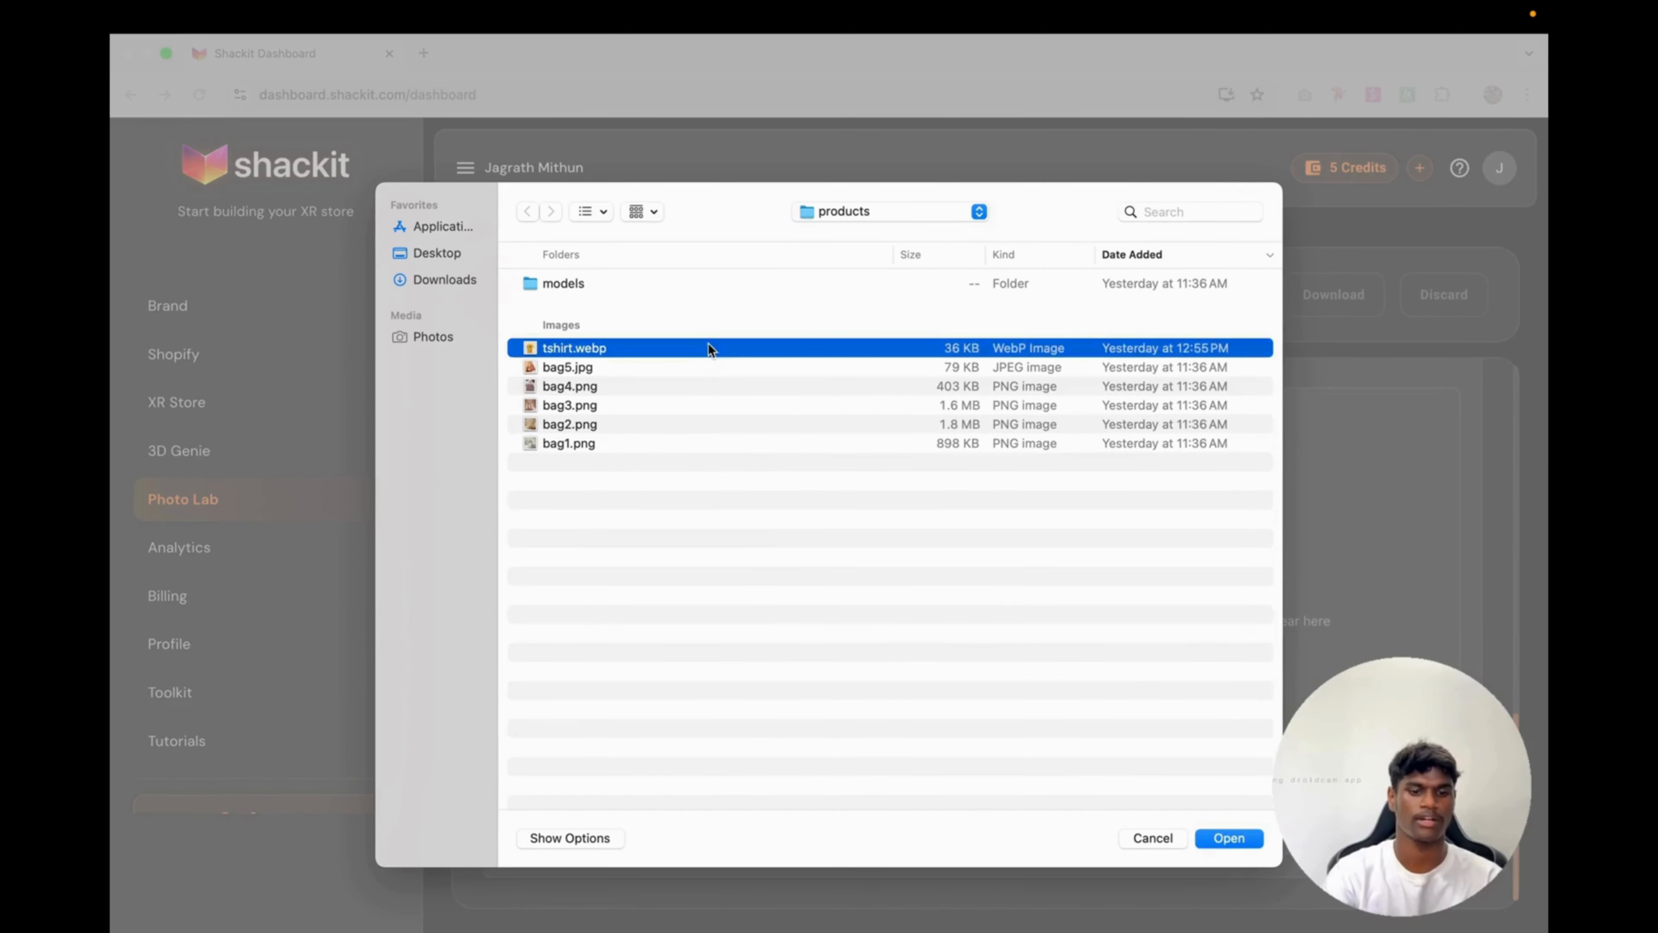
left_click(1228, 838)
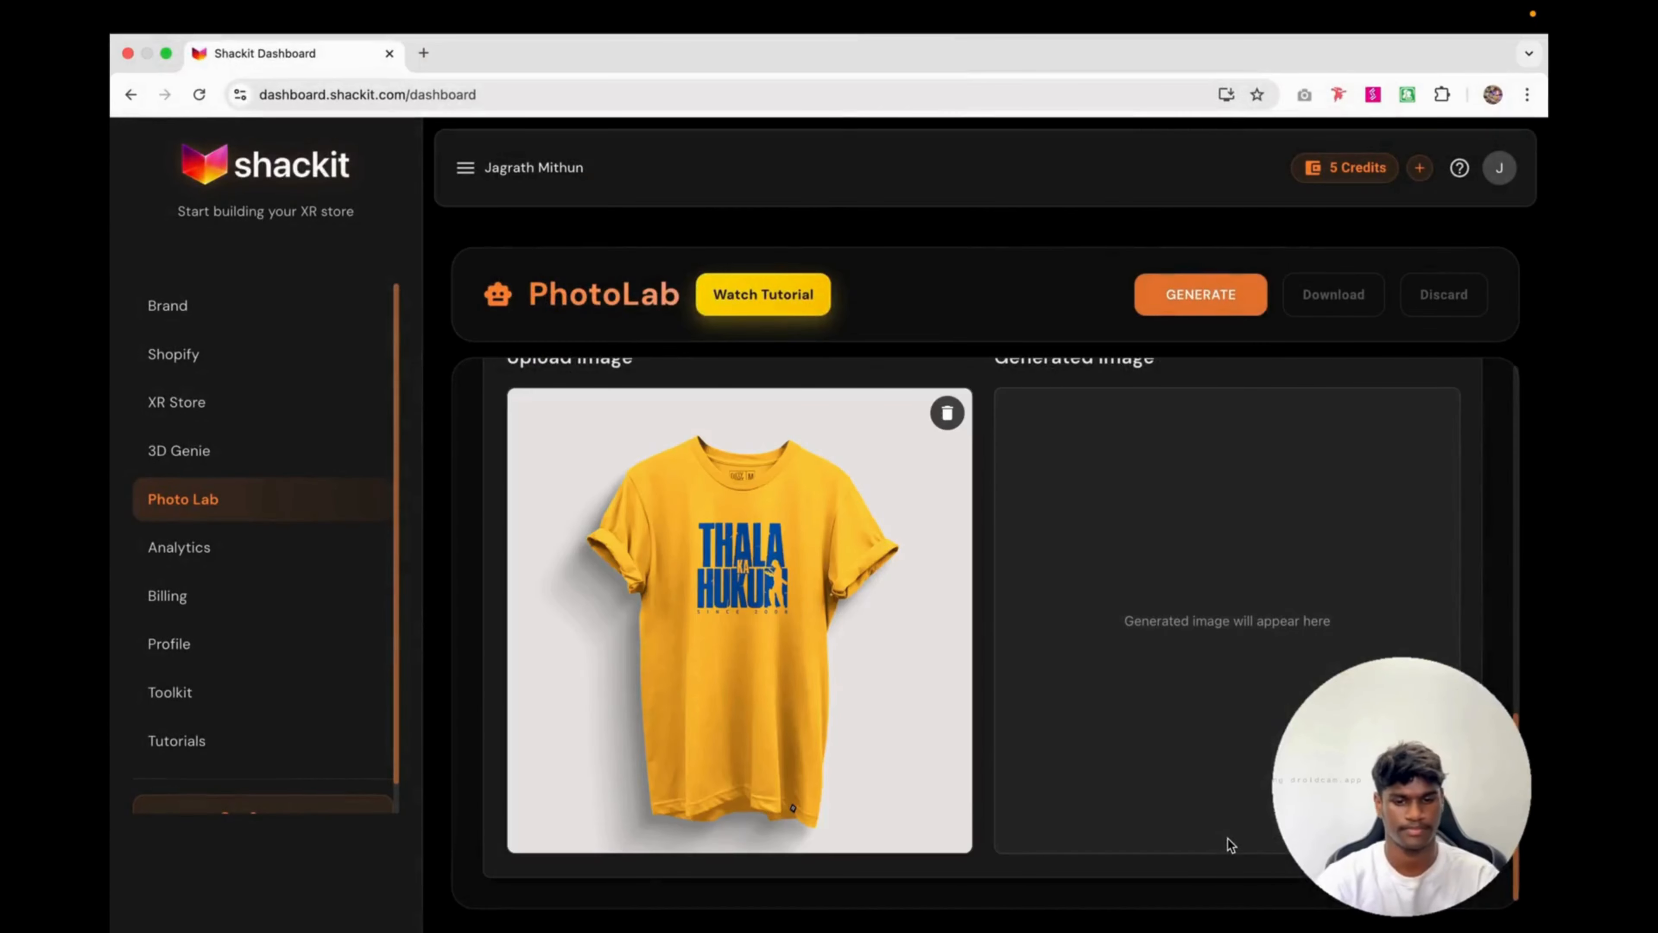
left_click(1199, 299)
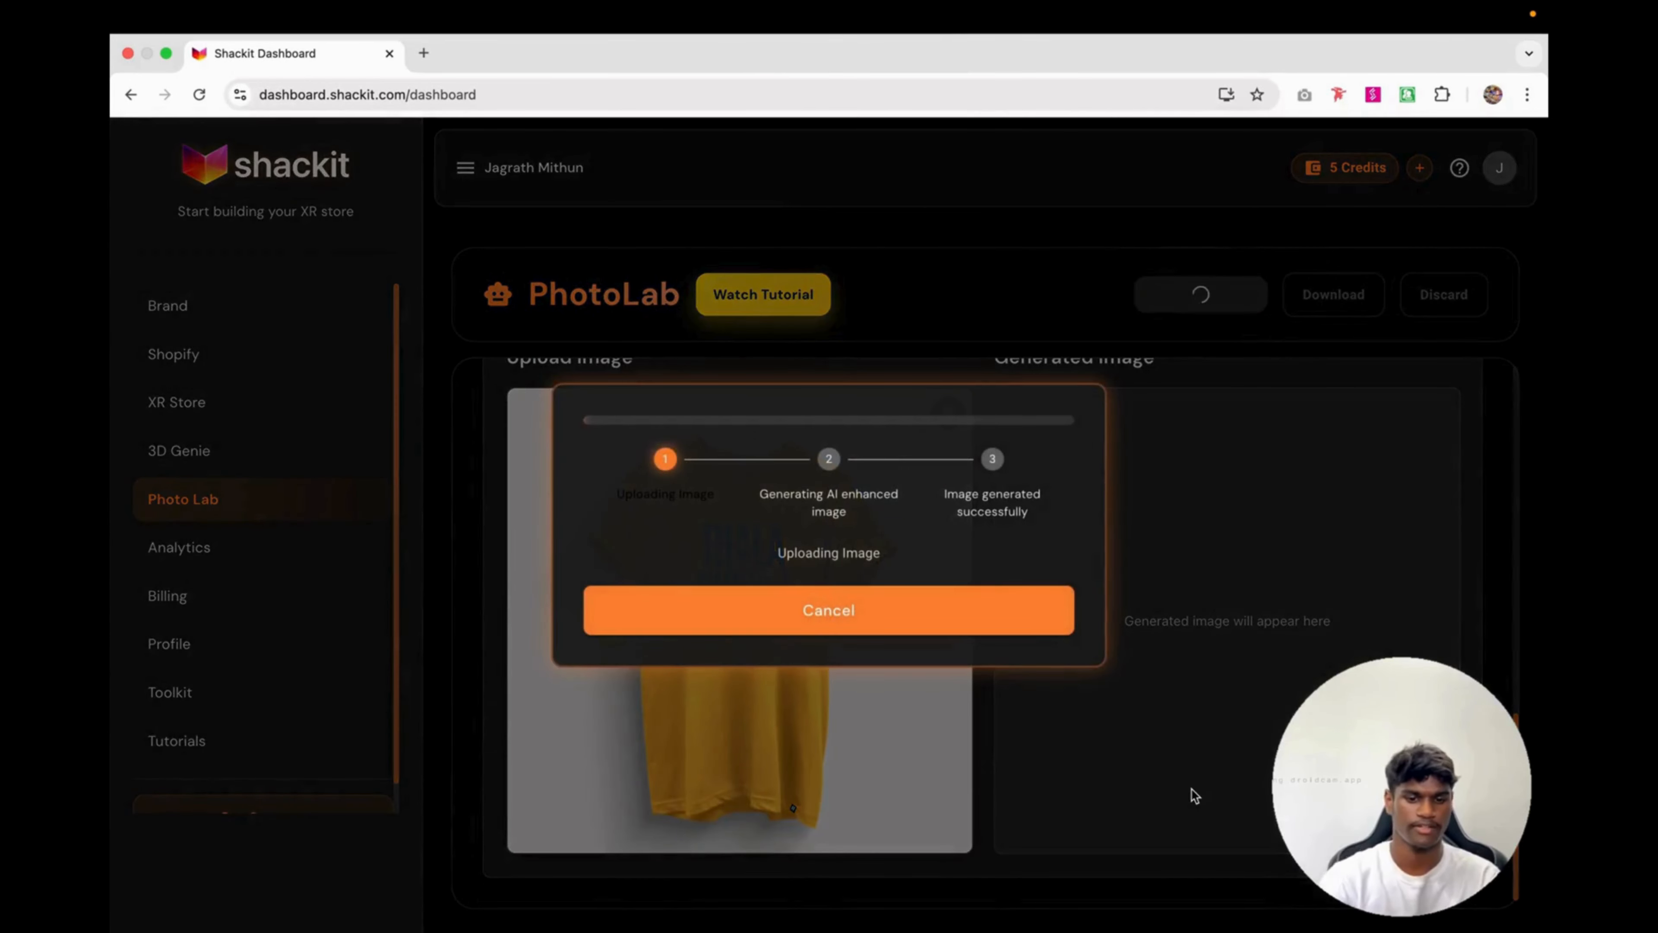
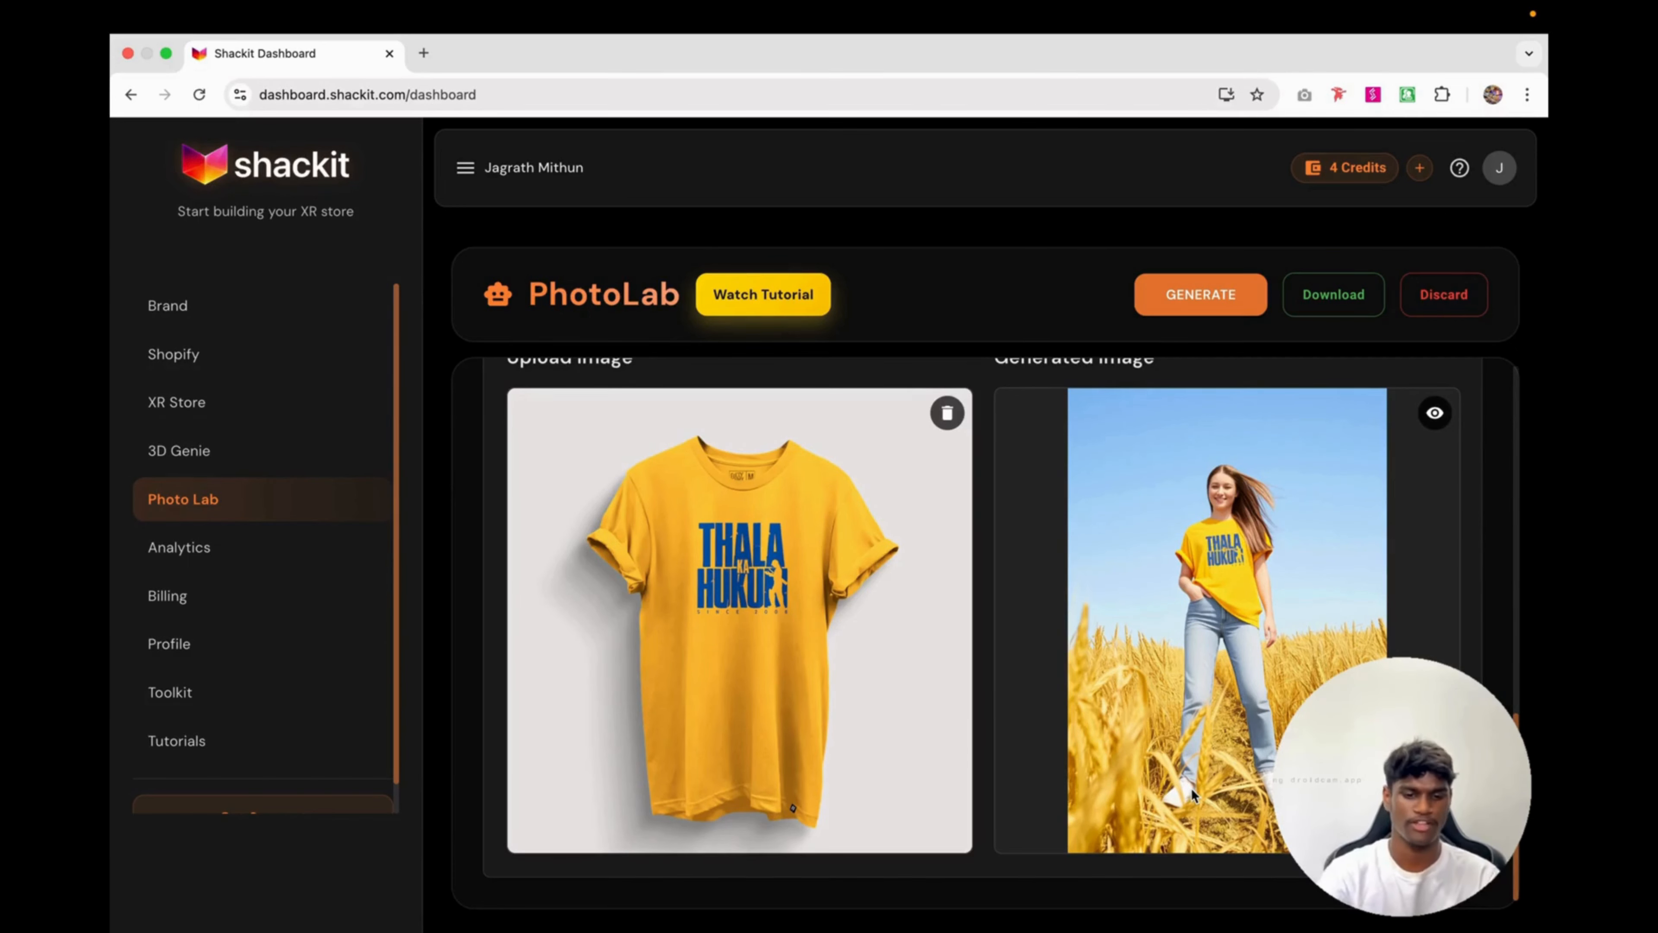
Switch the Photo Lab enhancement type to Product (1 Credit).
scroll(1191, 788, "up", 10)
left_click(1248, 741)
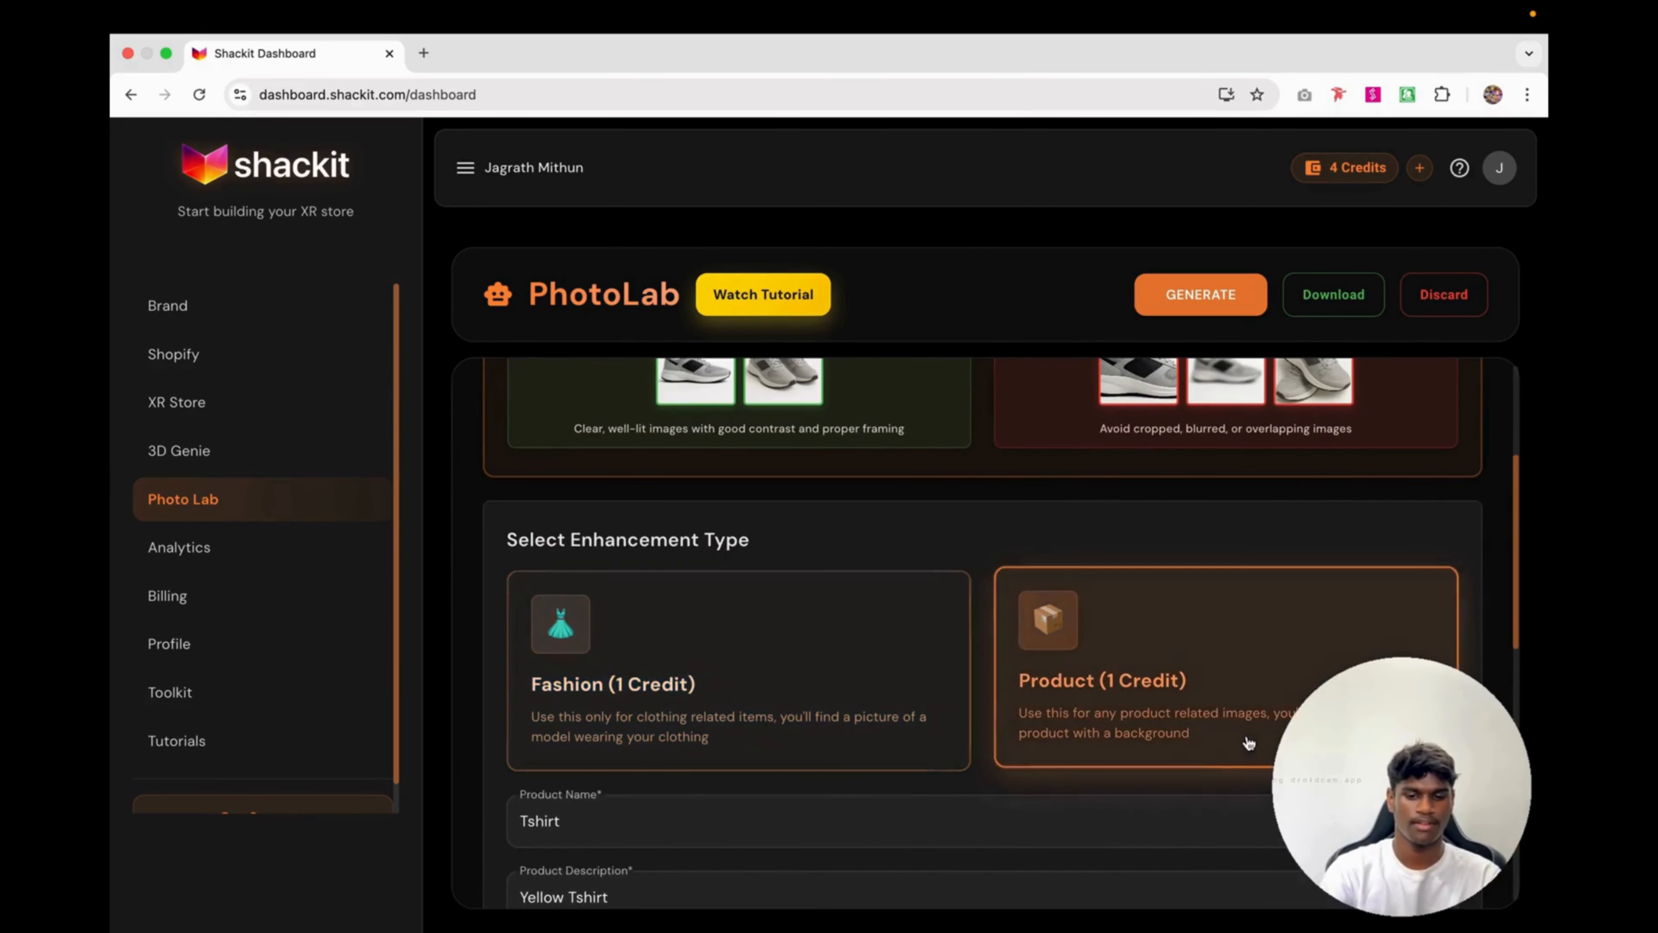
Replace the product name with 'Handbag' and the description with 'A leather handbag'.
scroll(1154, 791, "down", 3)
left_click(807, 631)
key("super+a")
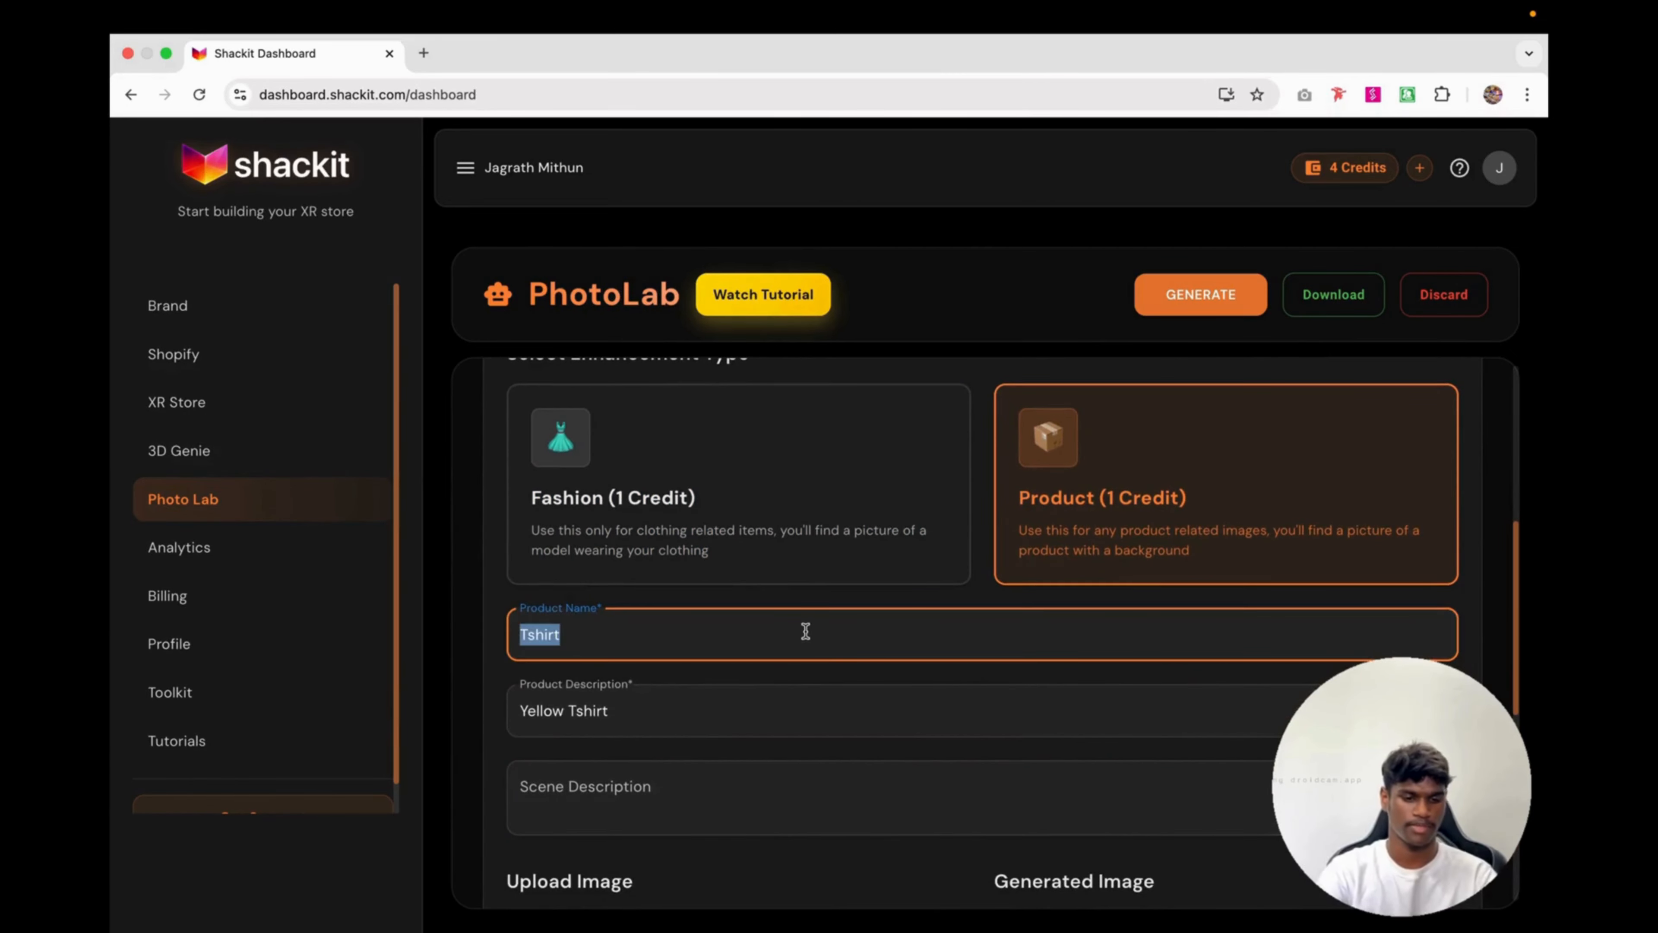
key("BackSpace")
type("Handbag")
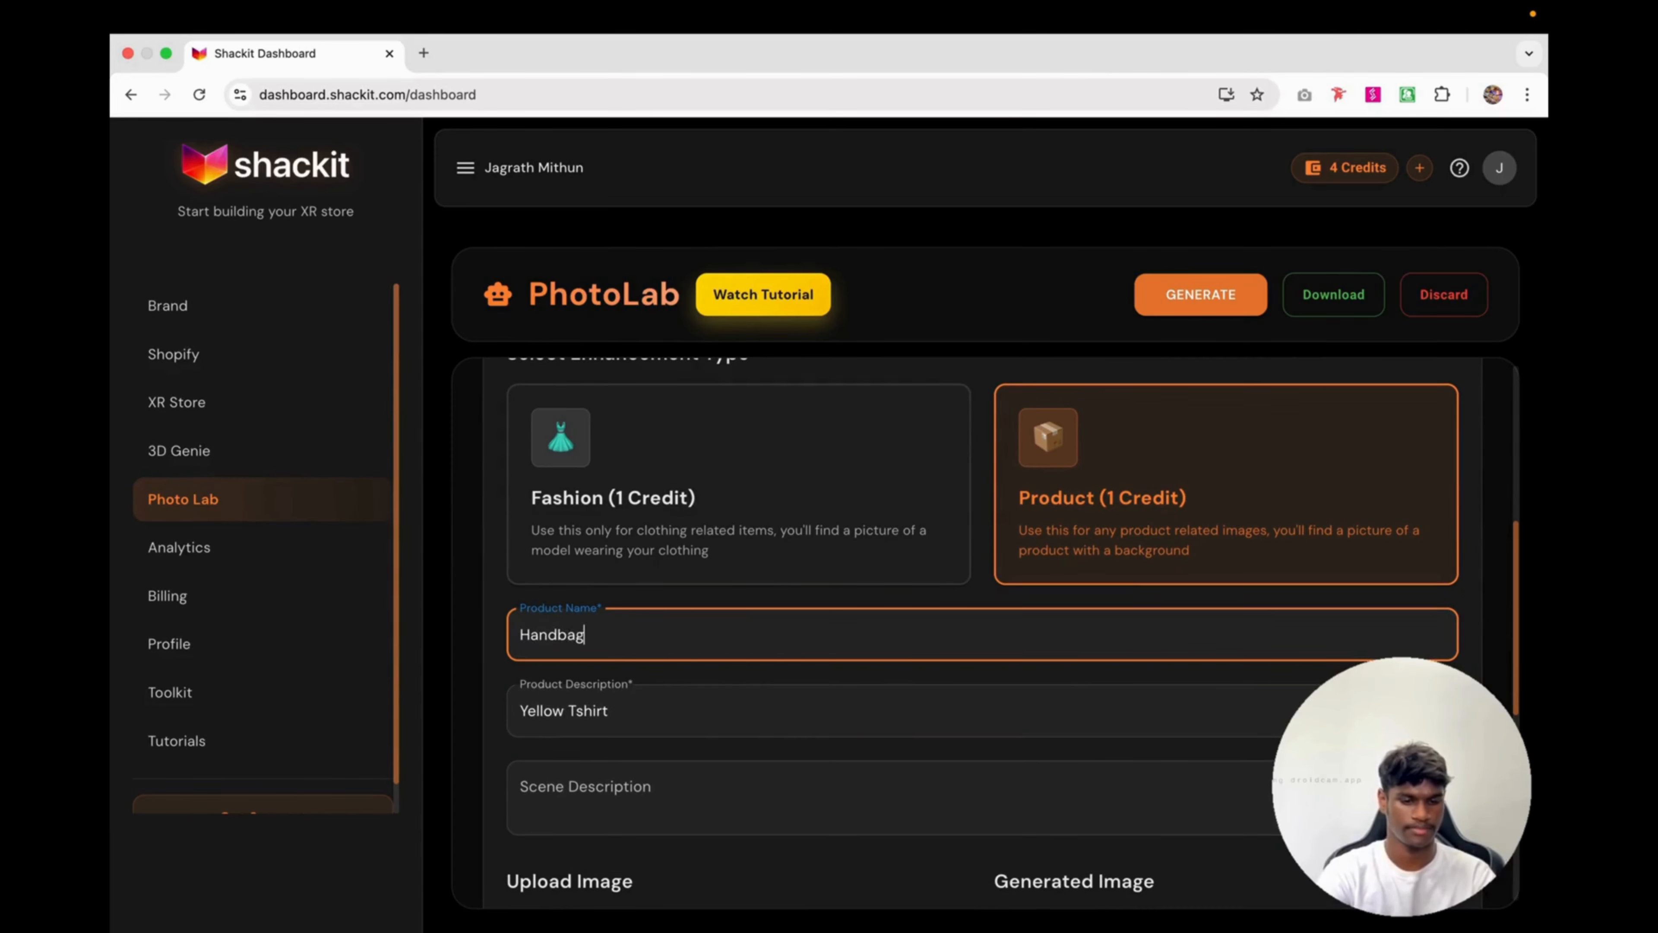
scroll(699, 644, "down", 1)
left_click(698, 643)
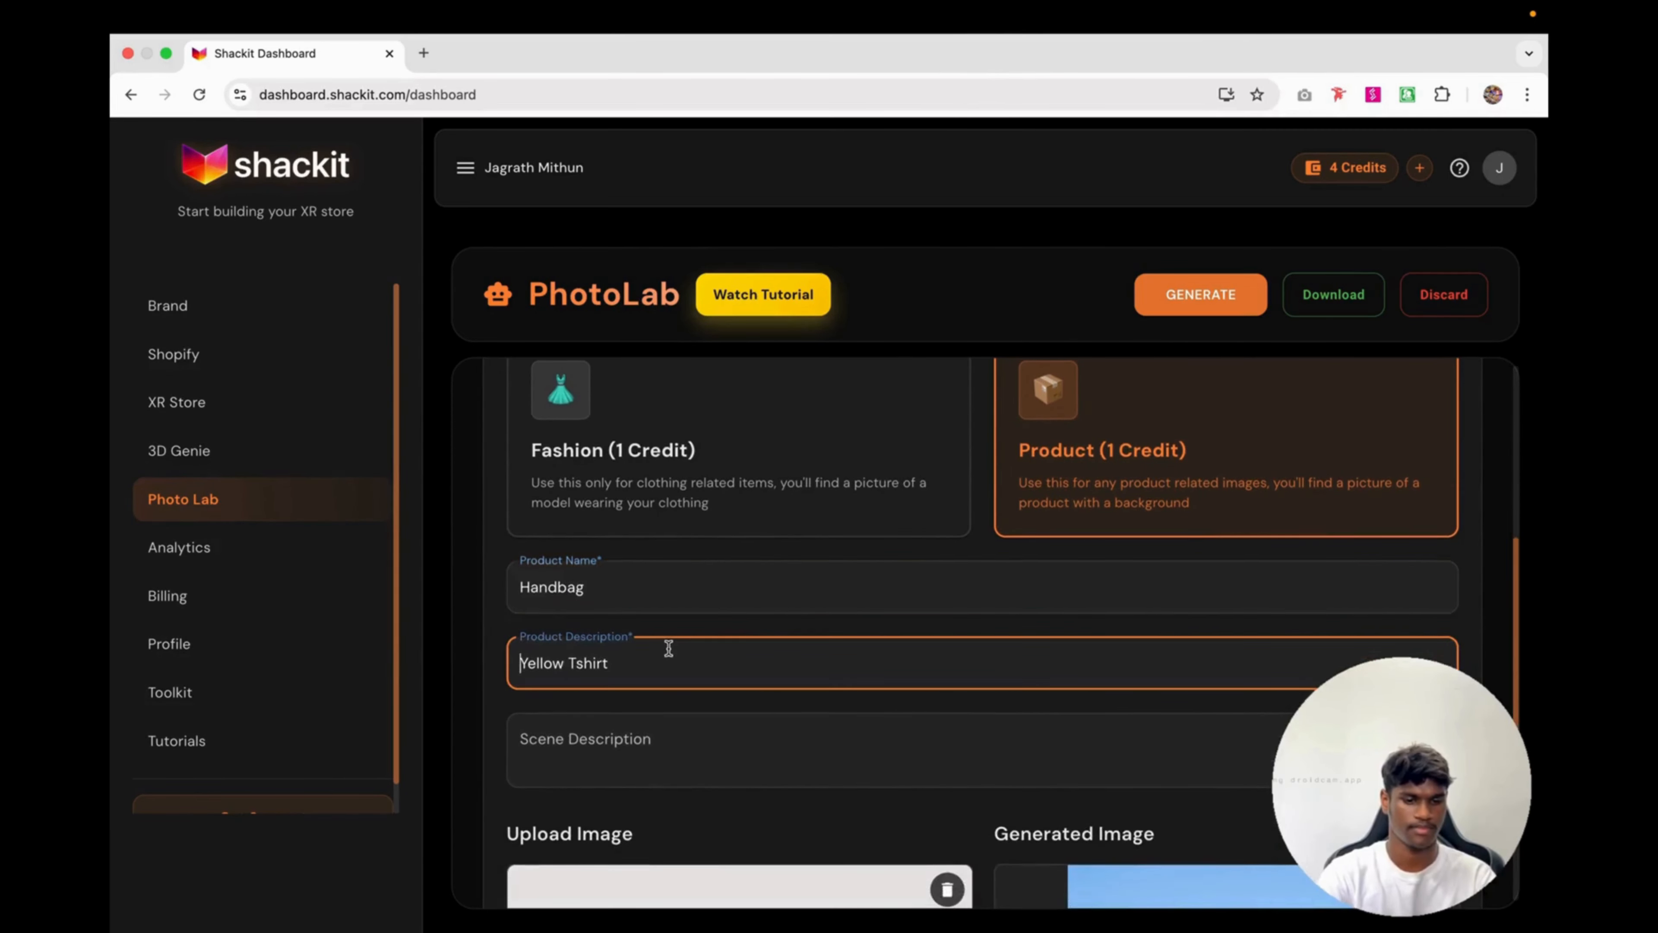
key("super+a")
key("BackSpace")
type("A leather handbag")
Describe the scene as a river background with water splashes and delete the old T-shirt image.
scroll(567, 653, "down", 1)
left_click(568, 653)
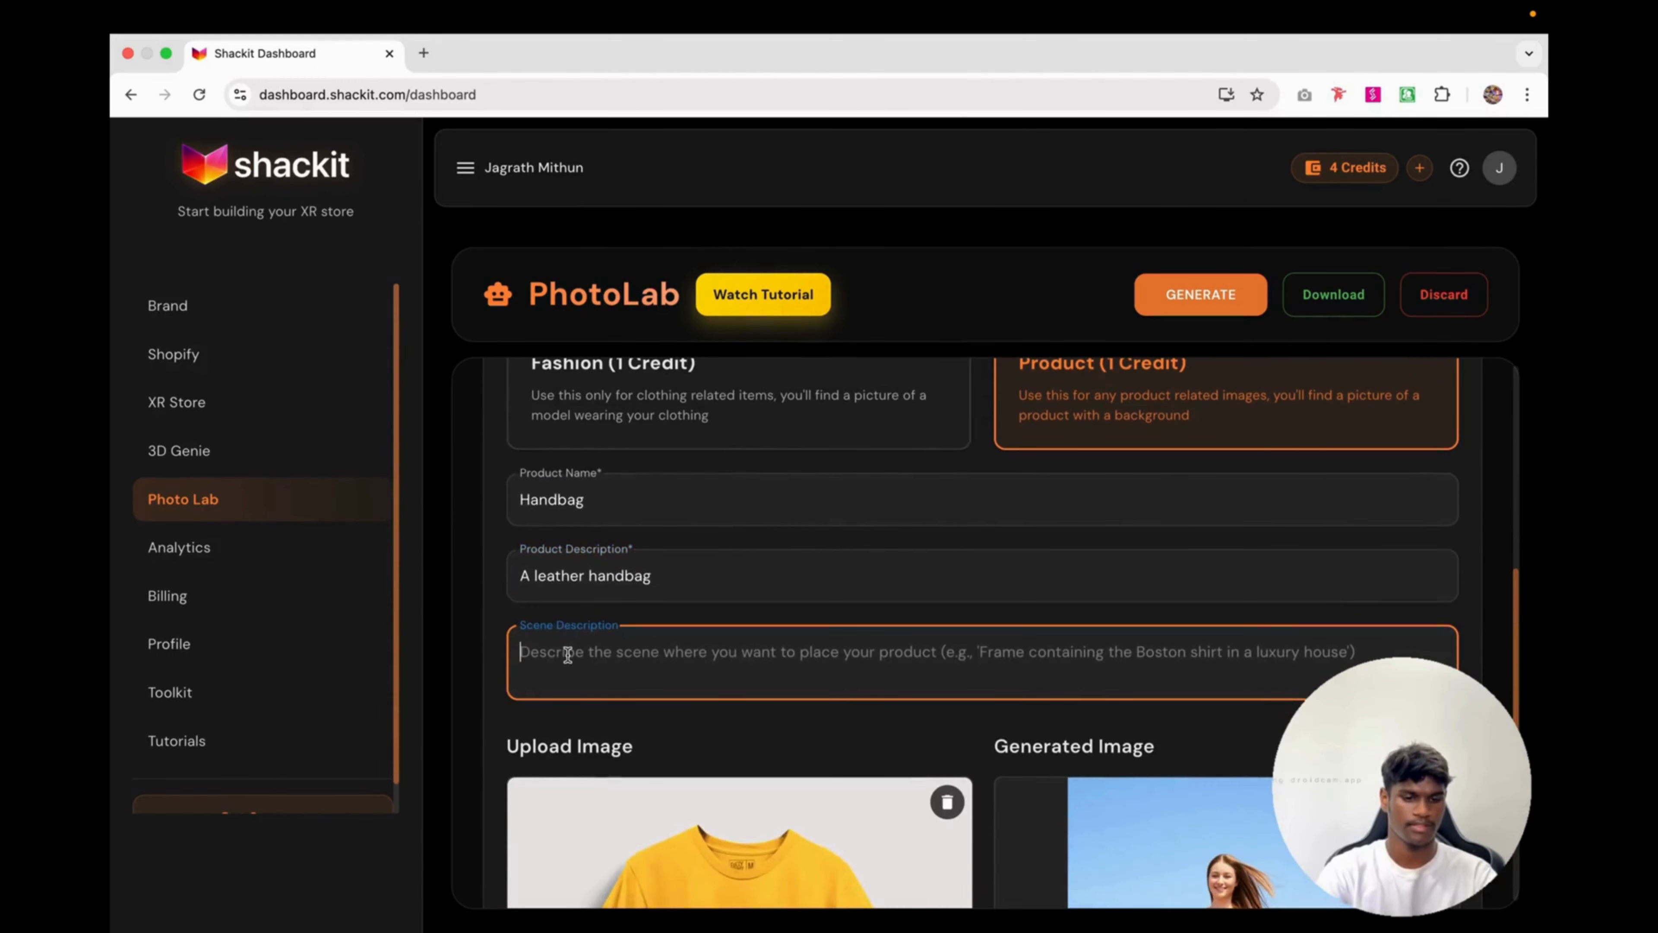
scroll(567, 655, "down", 1)
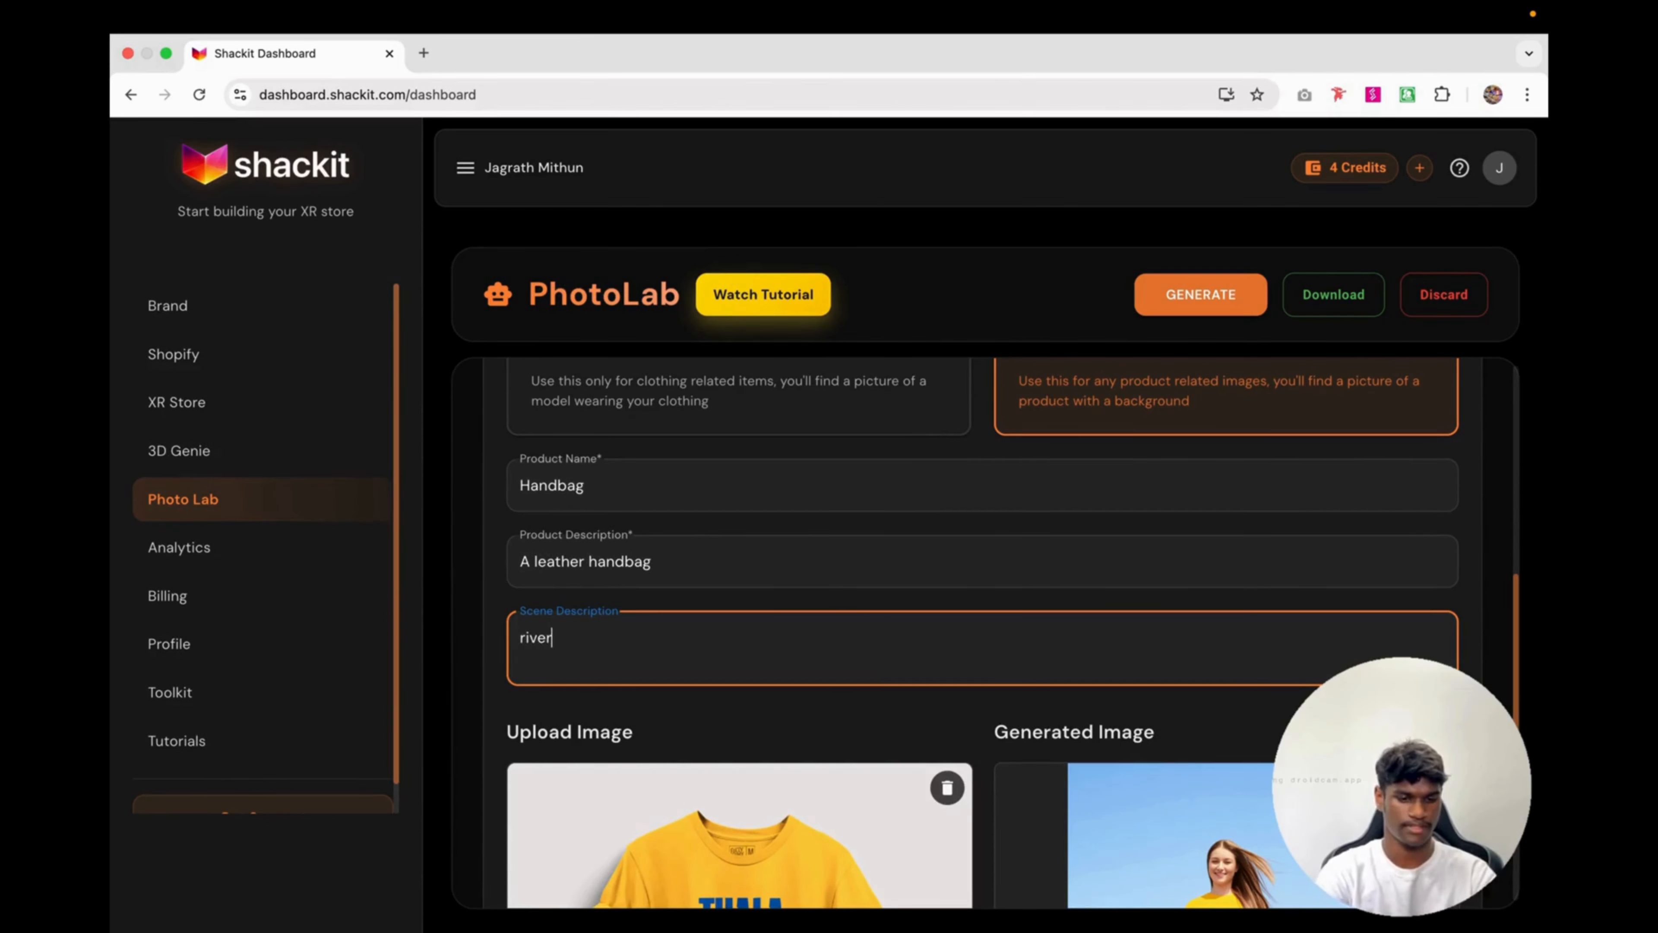
type("uyb")
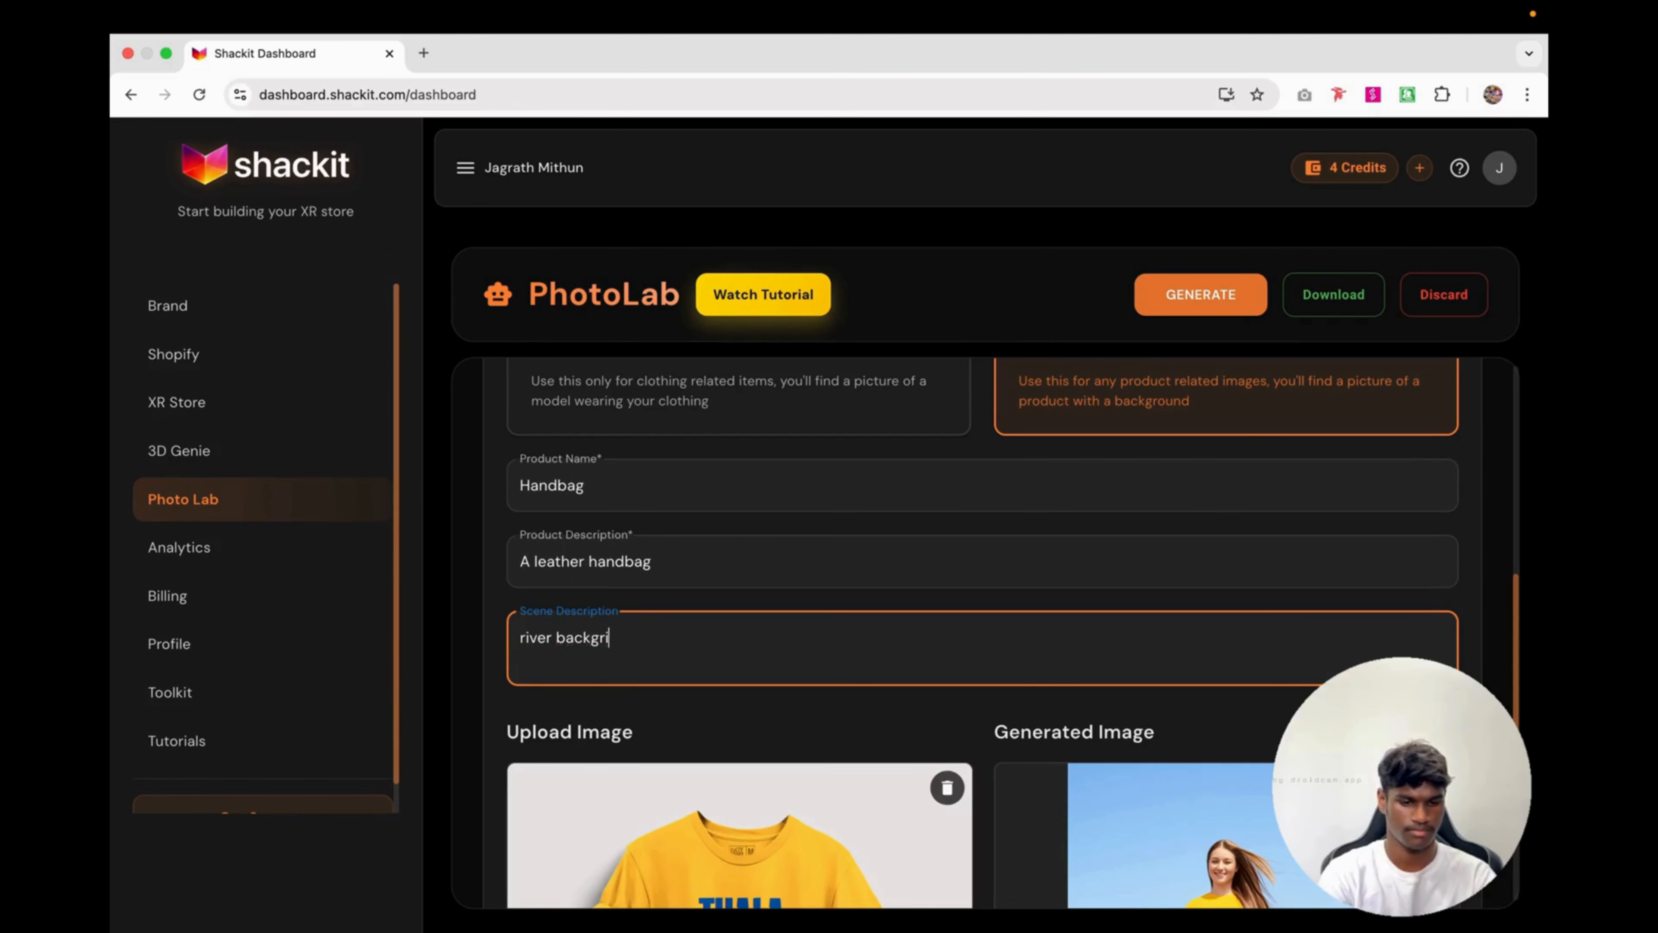
type("ound with water s")
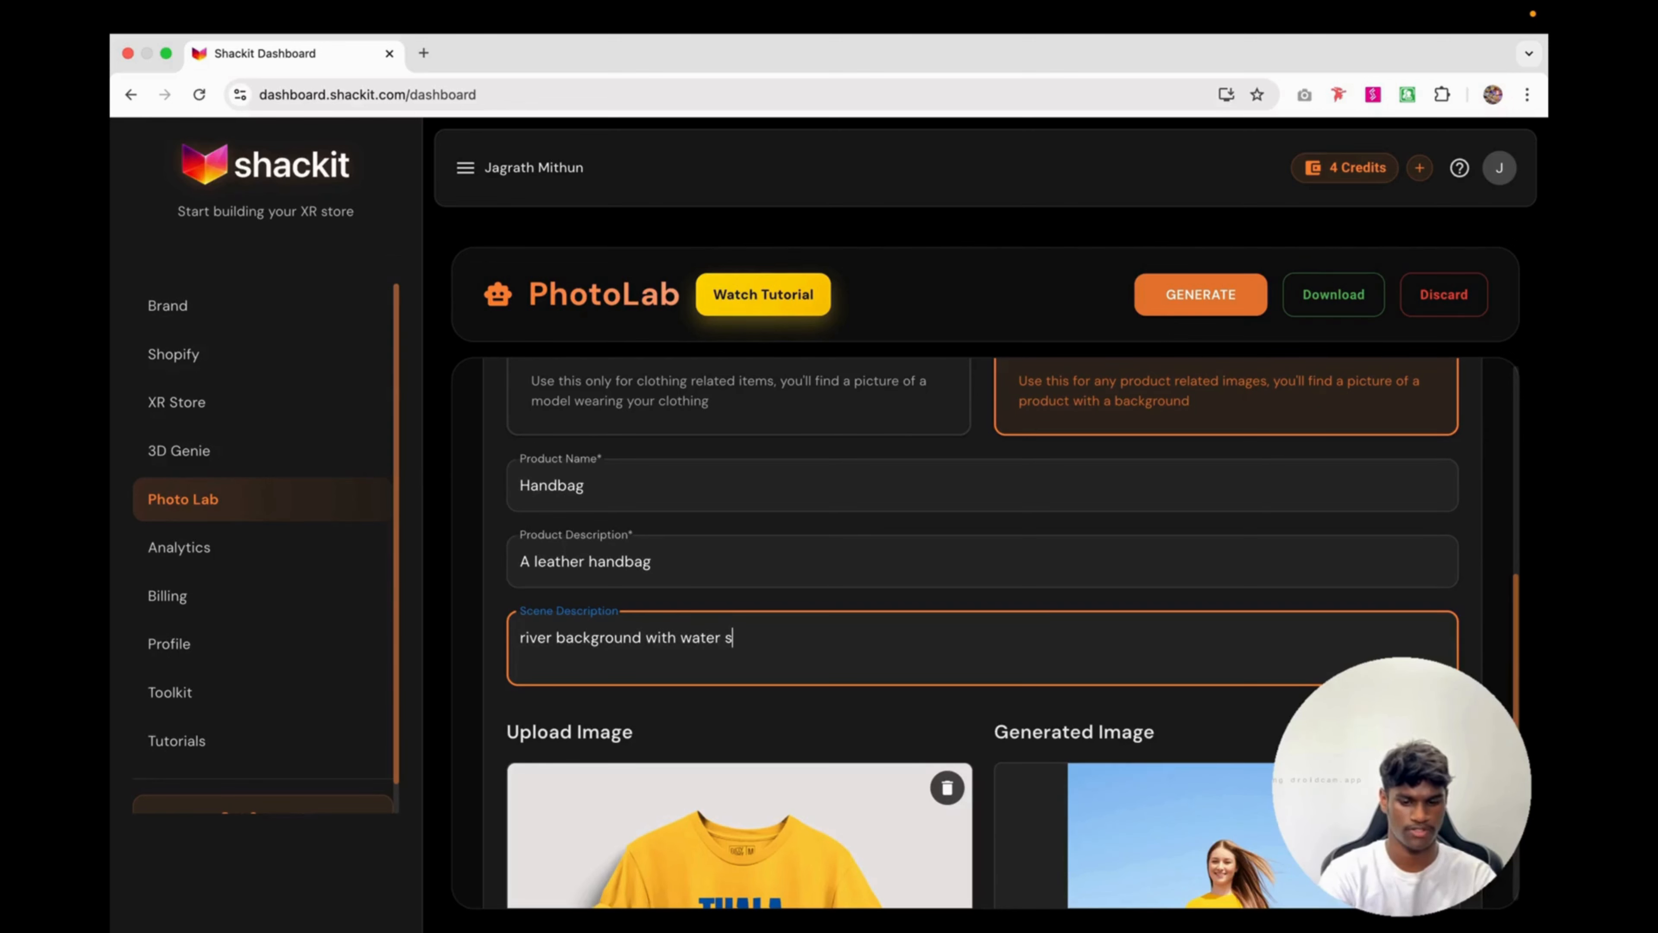
type("plase")
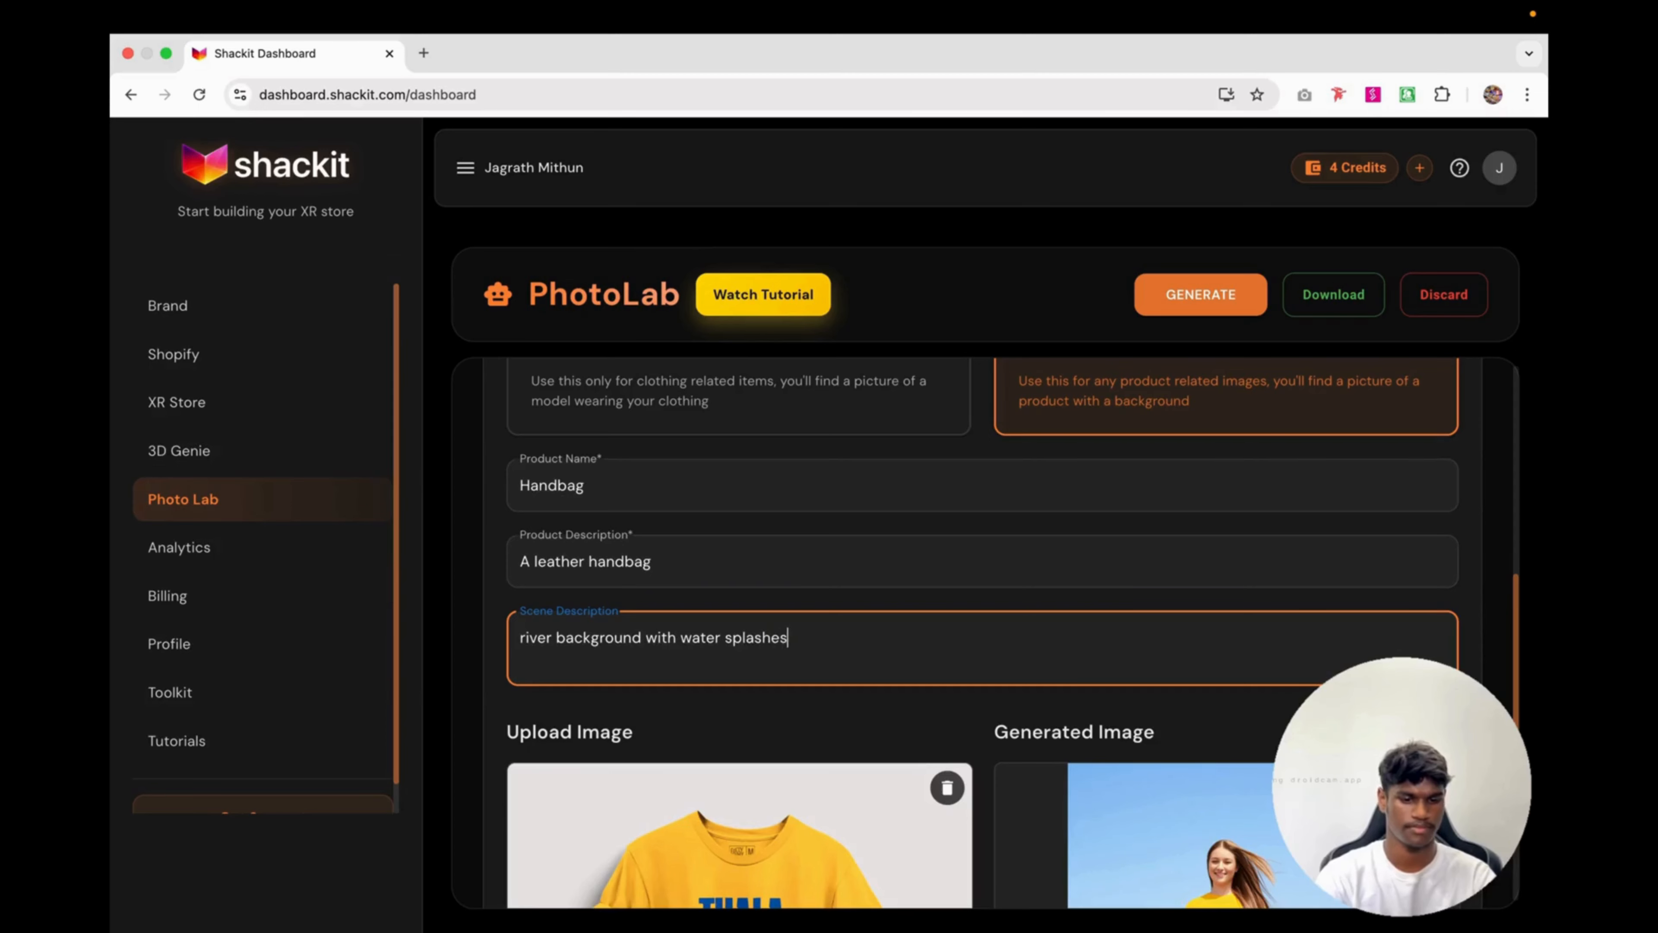
scroll(979, 634, "down", 3)
left_click(957, 591)
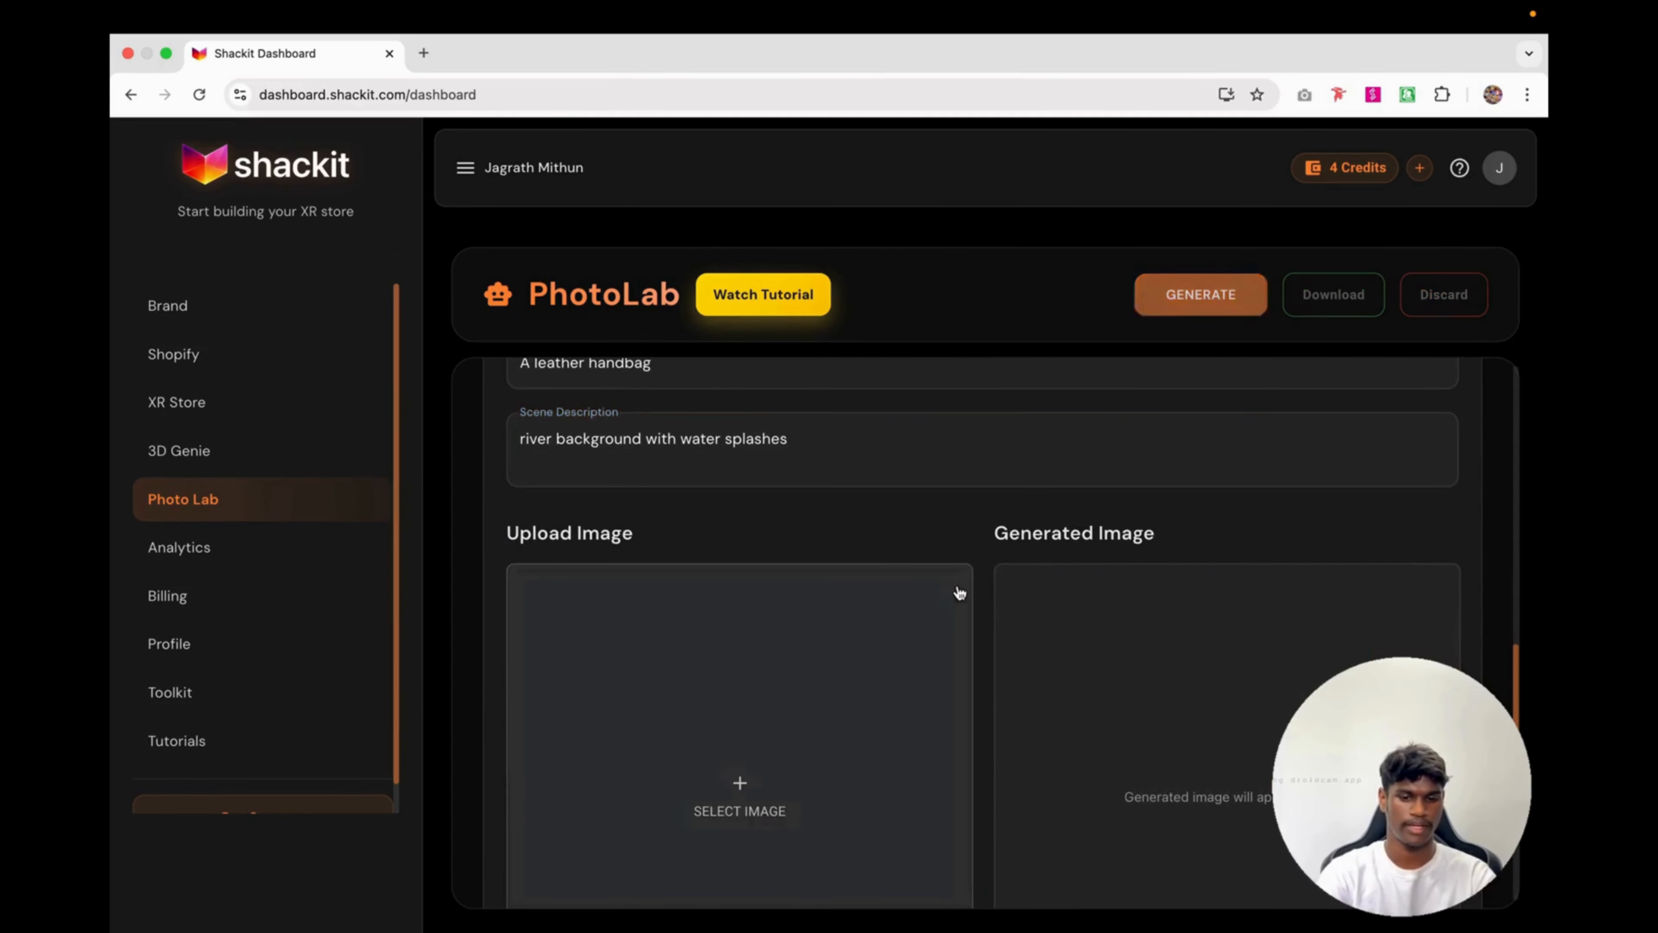
Upload bag3.png from the products folder and generate the handbag-in-river image.
scroll(958, 592, "down", 2)
left_click(807, 640)
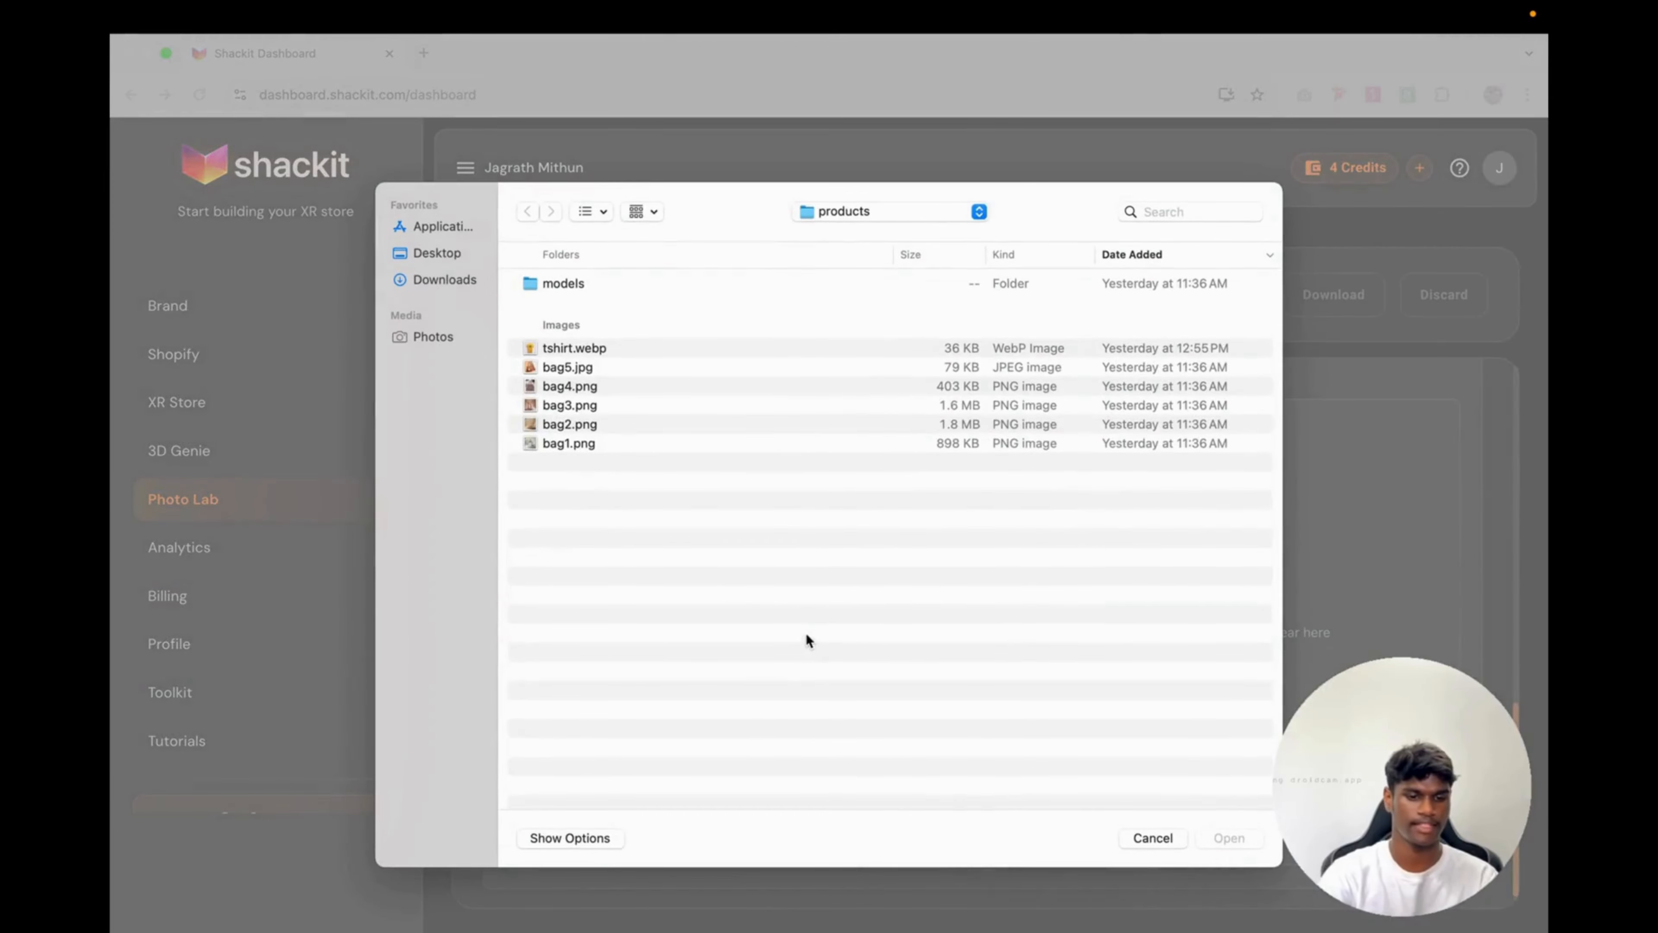
double_click(628, 406)
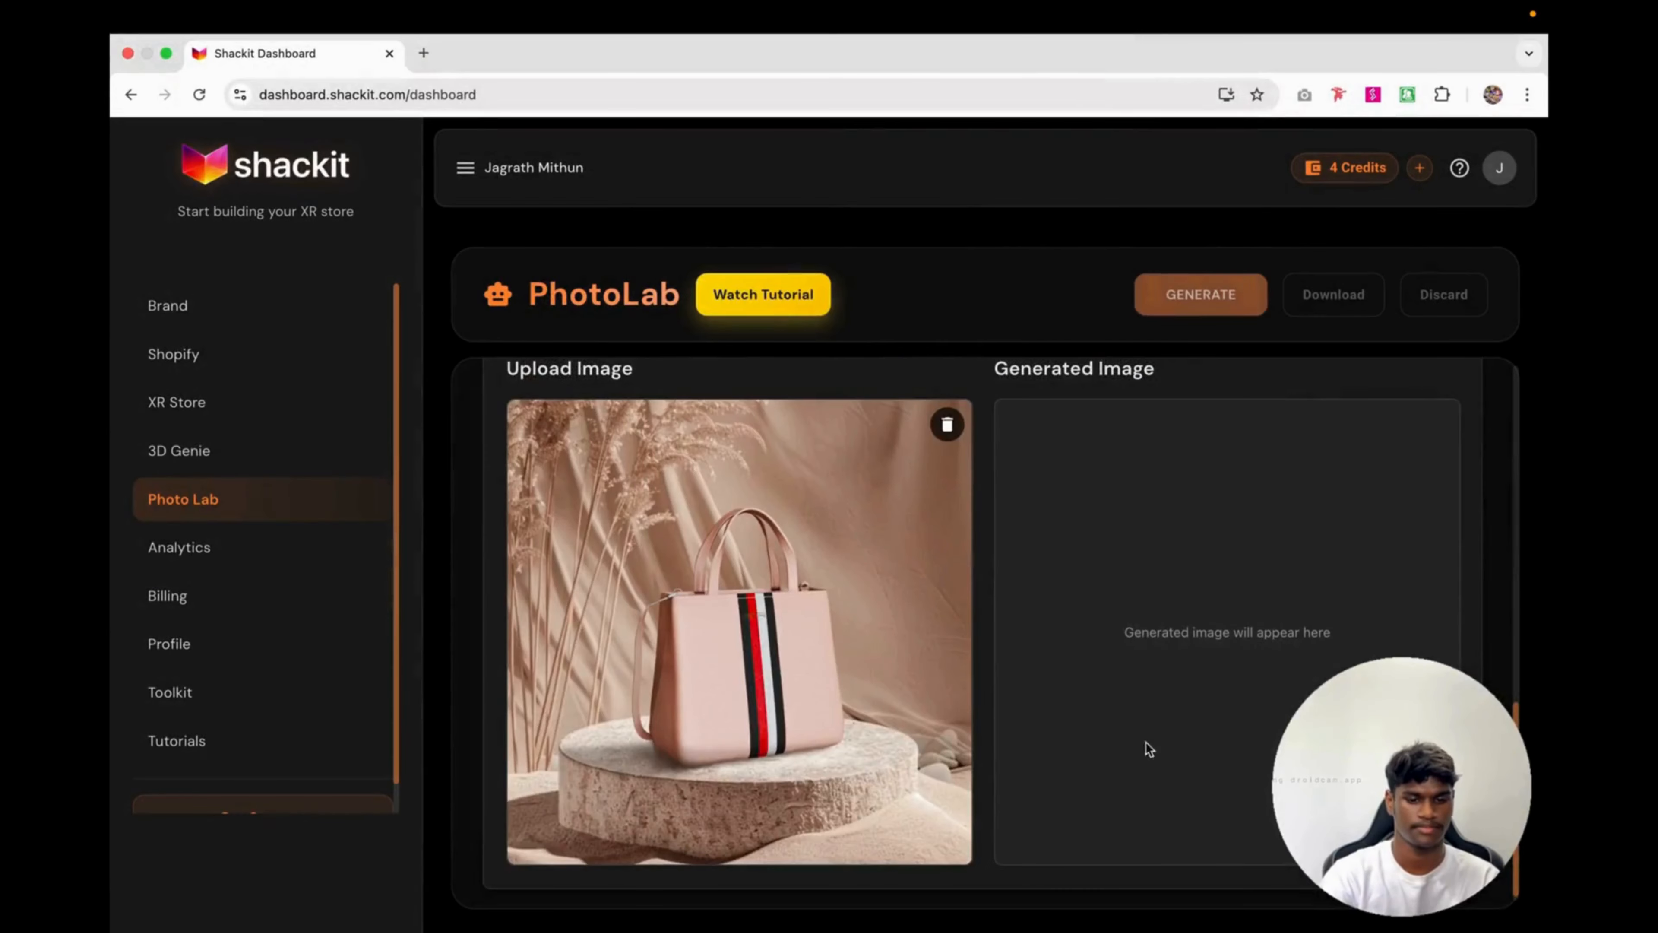
left_click(1210, 306)
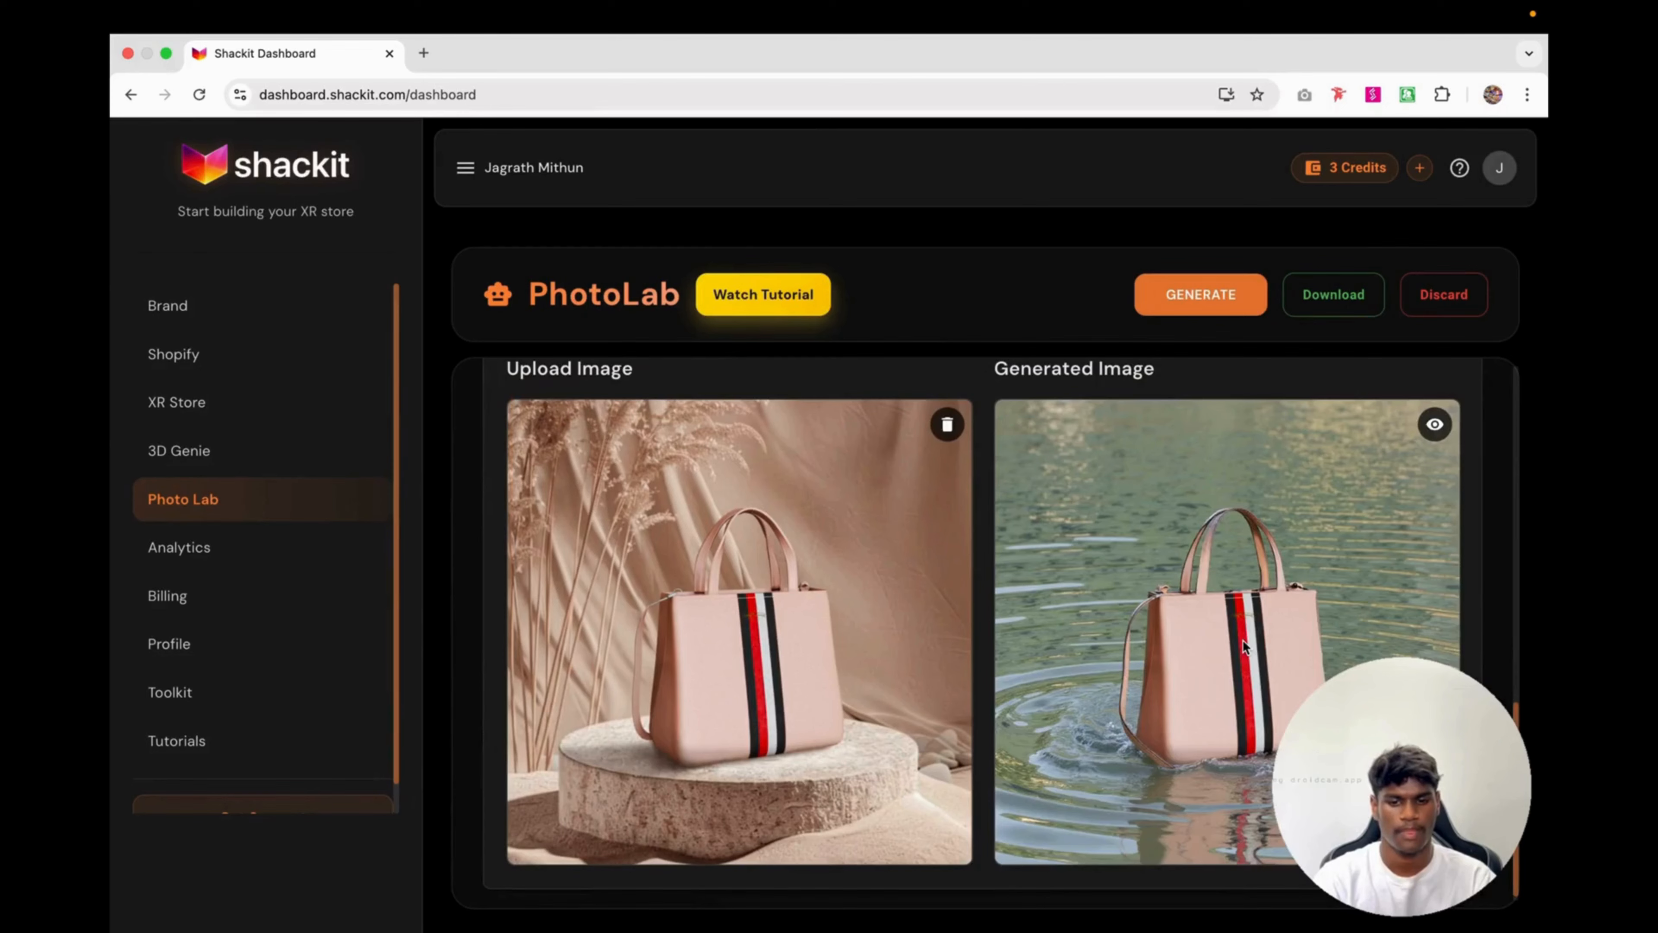
scroll(1243, 640, "up", 1)
scroll(1242, 638, "up", 10)
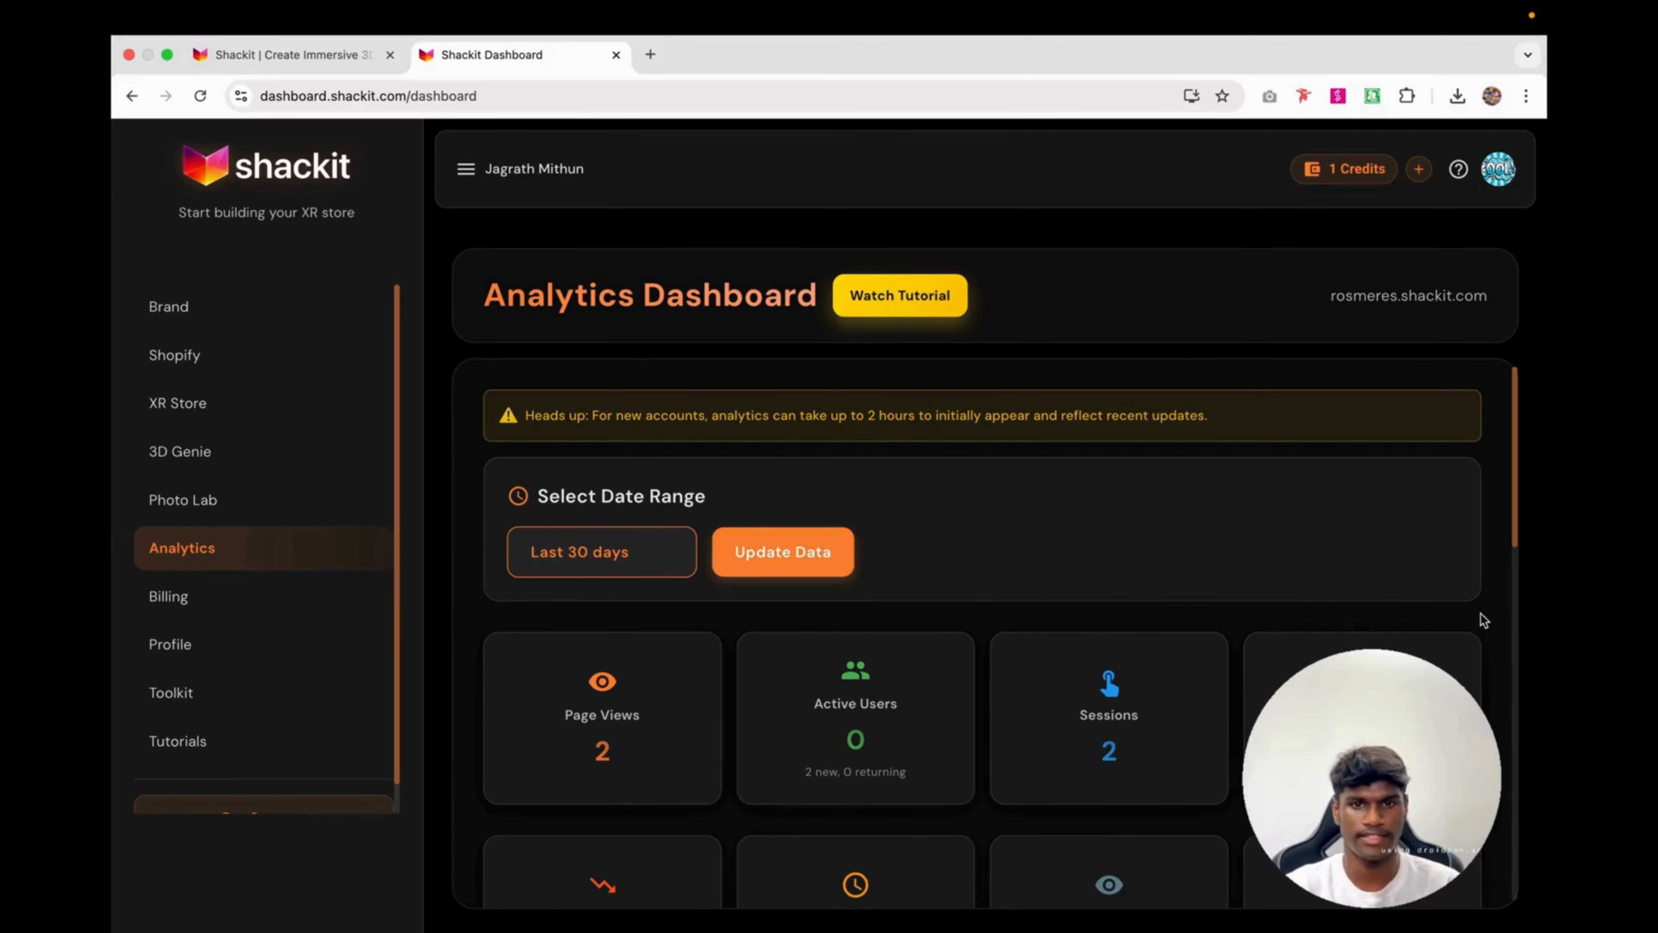
scroll(1480, 619, "down", 1)
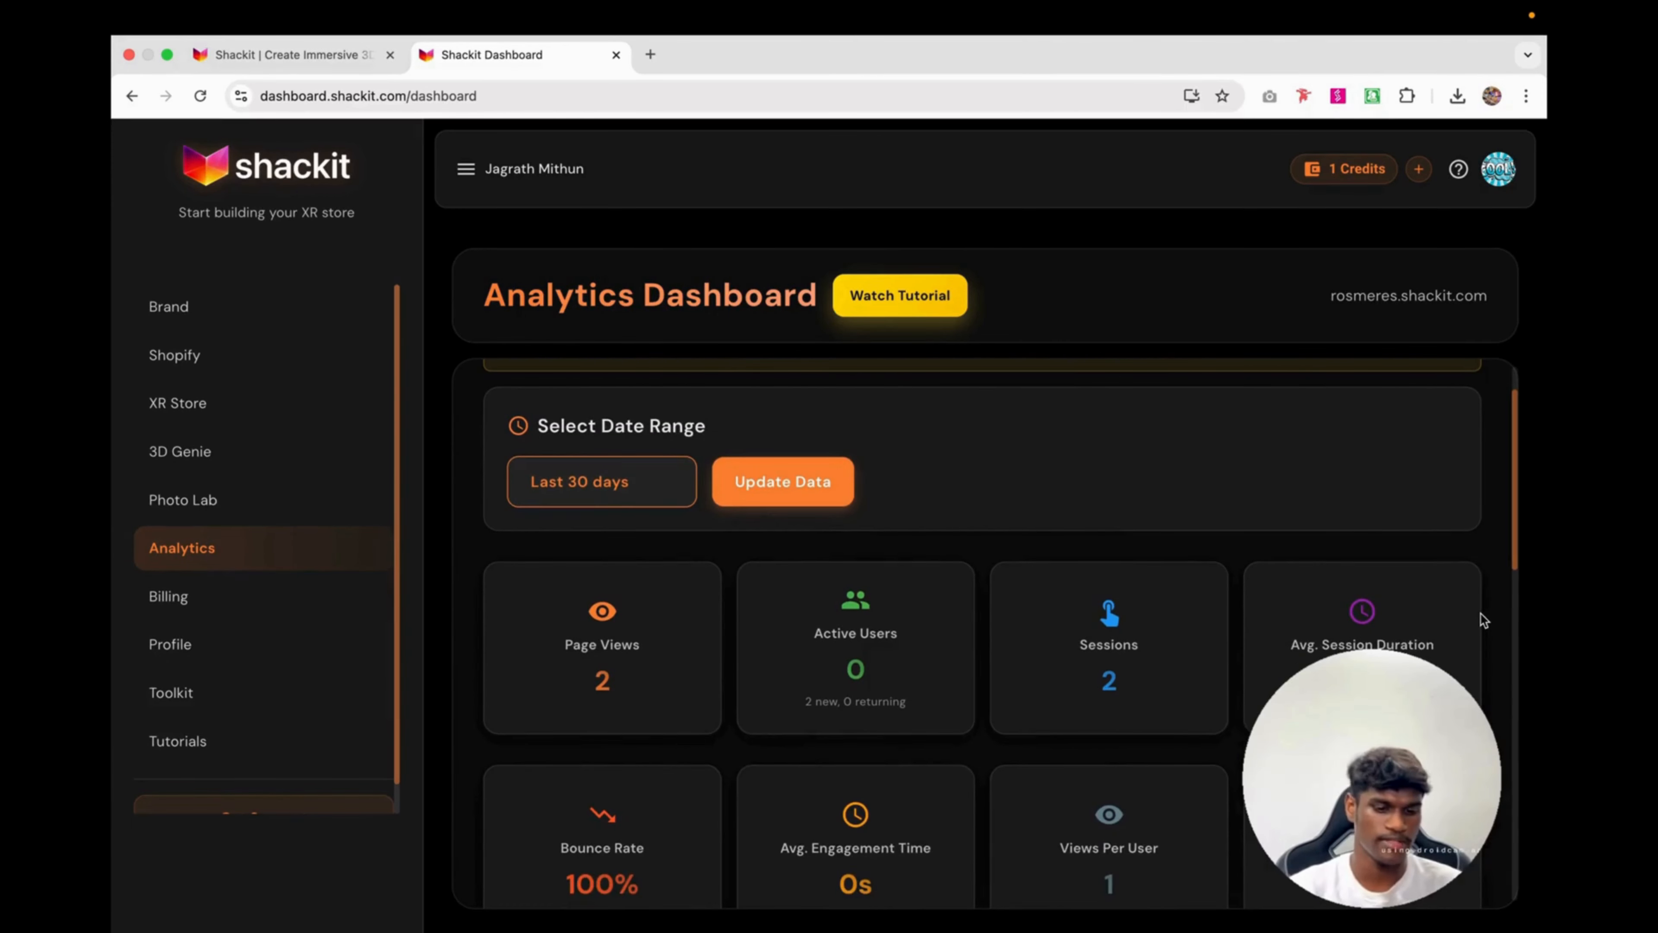
scroll(1505, 696, "down", 3)
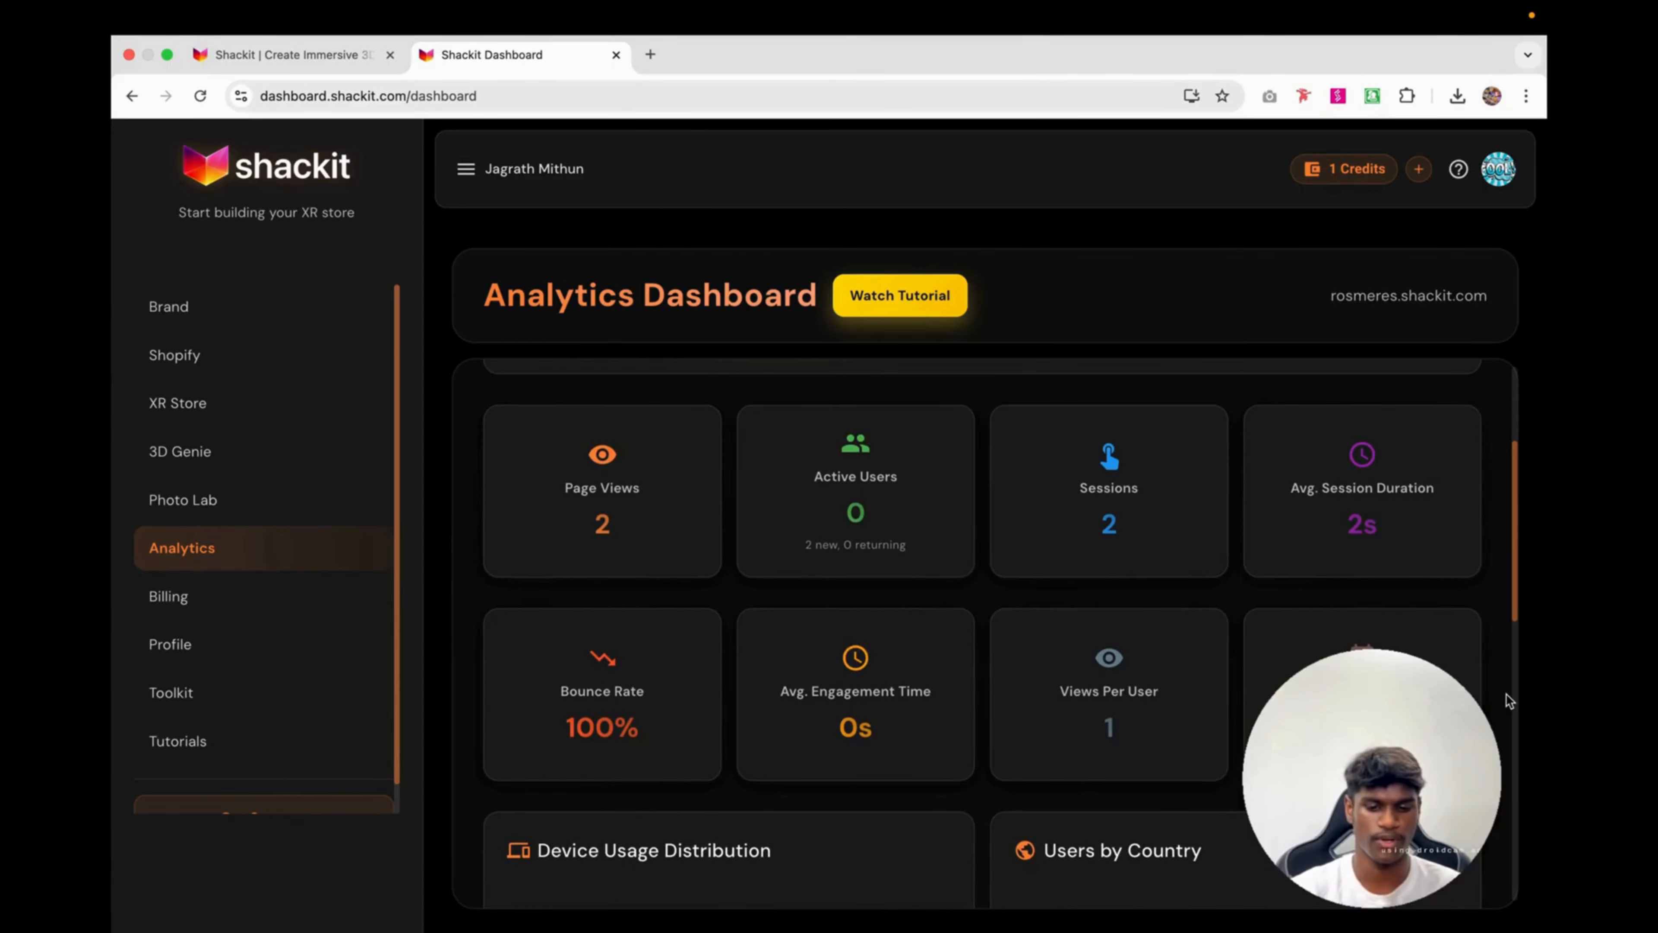
scroll(1506, 698, "down", 2)
scroll(1506, 693, "down", 10)
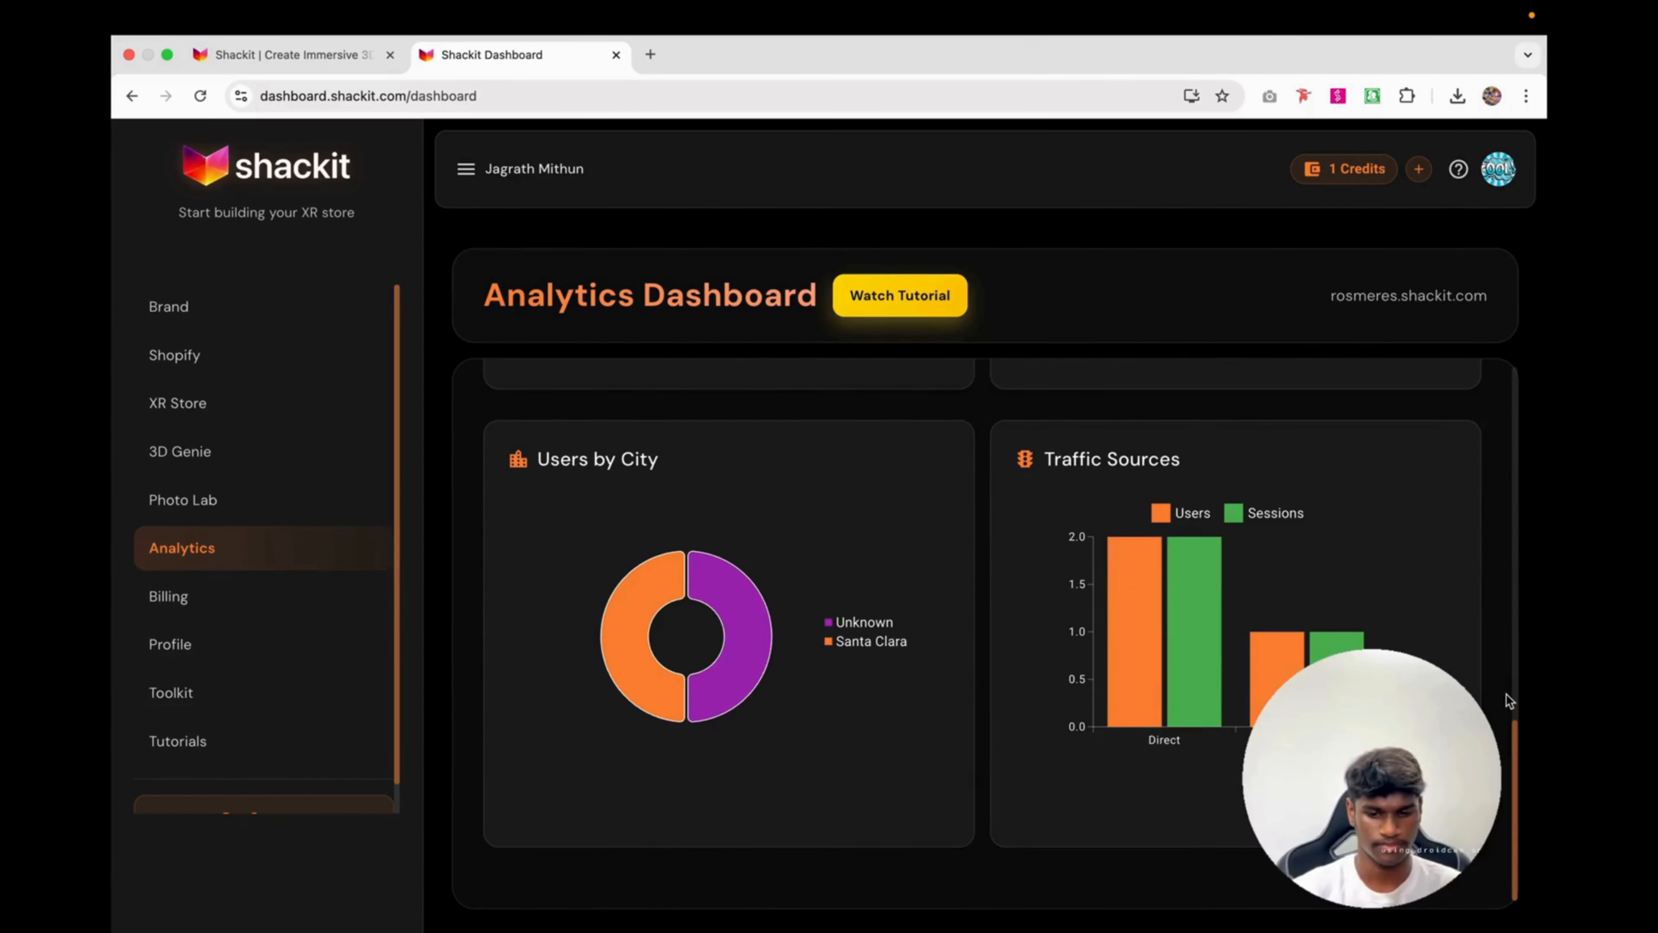
scroll(1505, 693, "up", 15)
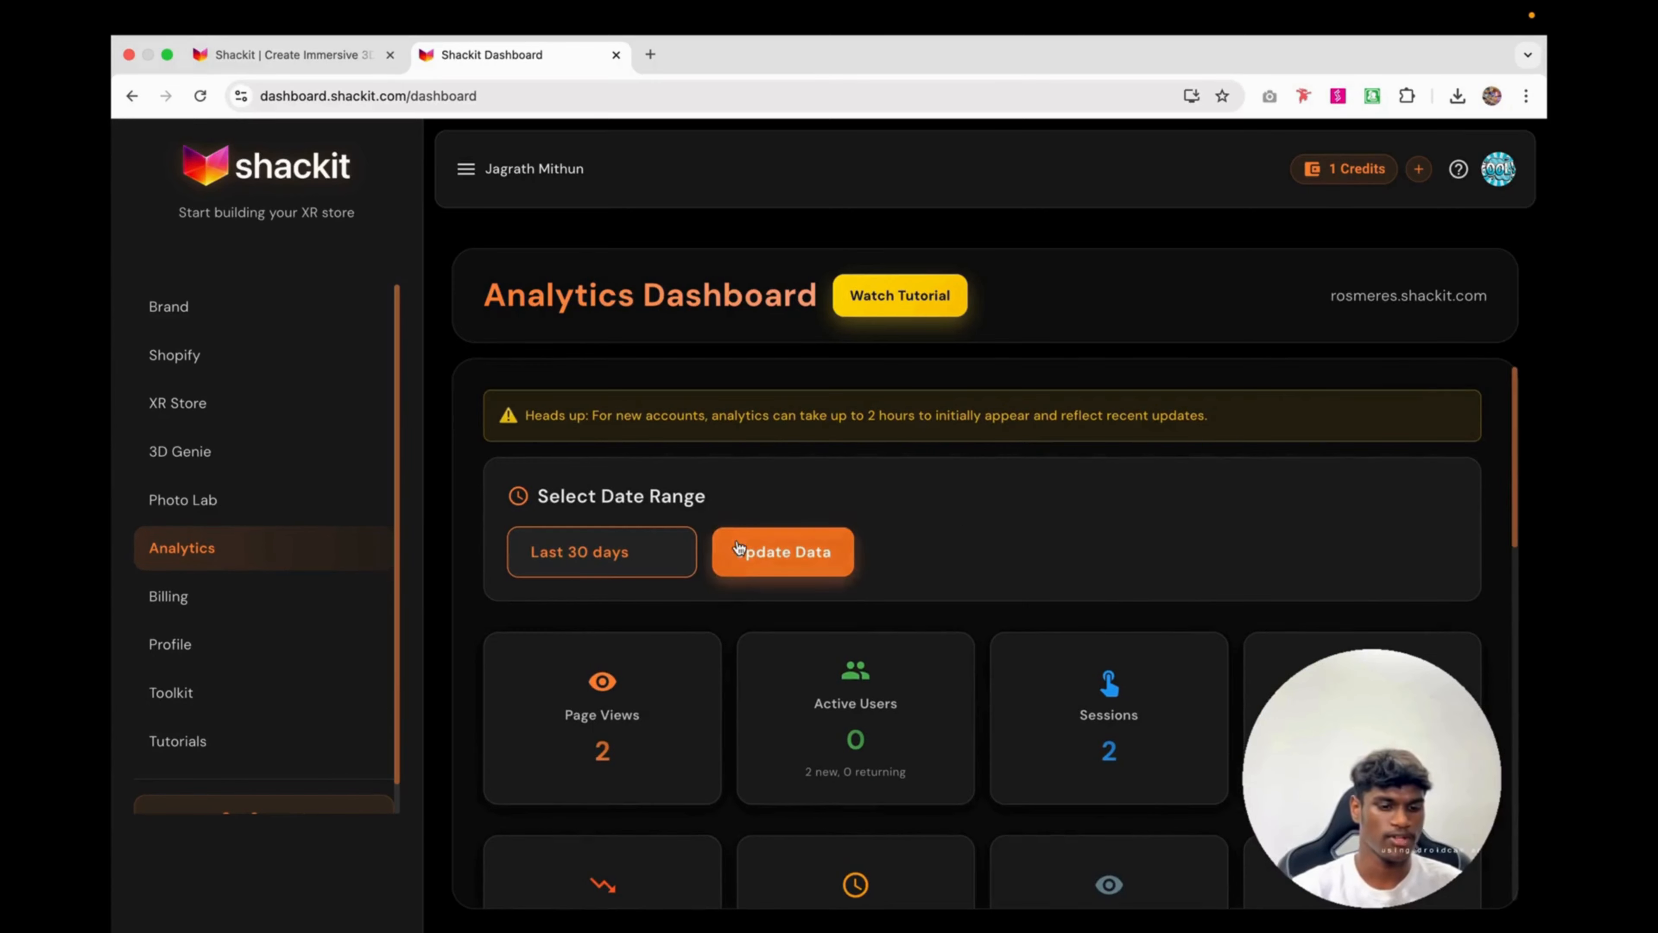
left_click(619, 554)
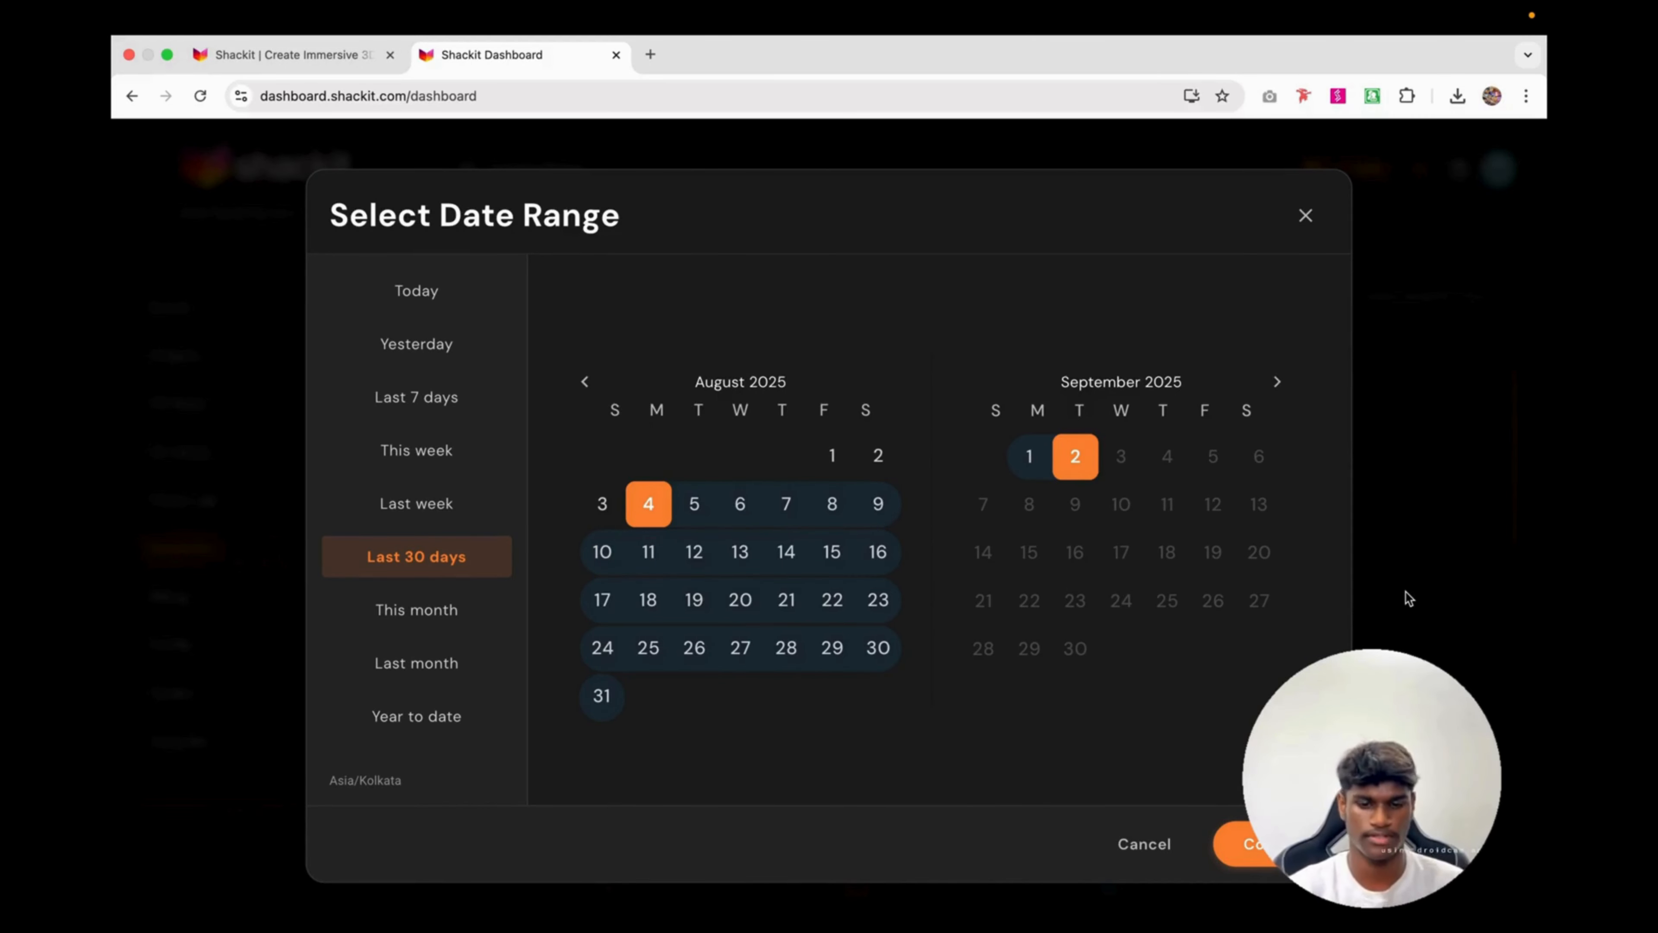
left_click(1306, 214)
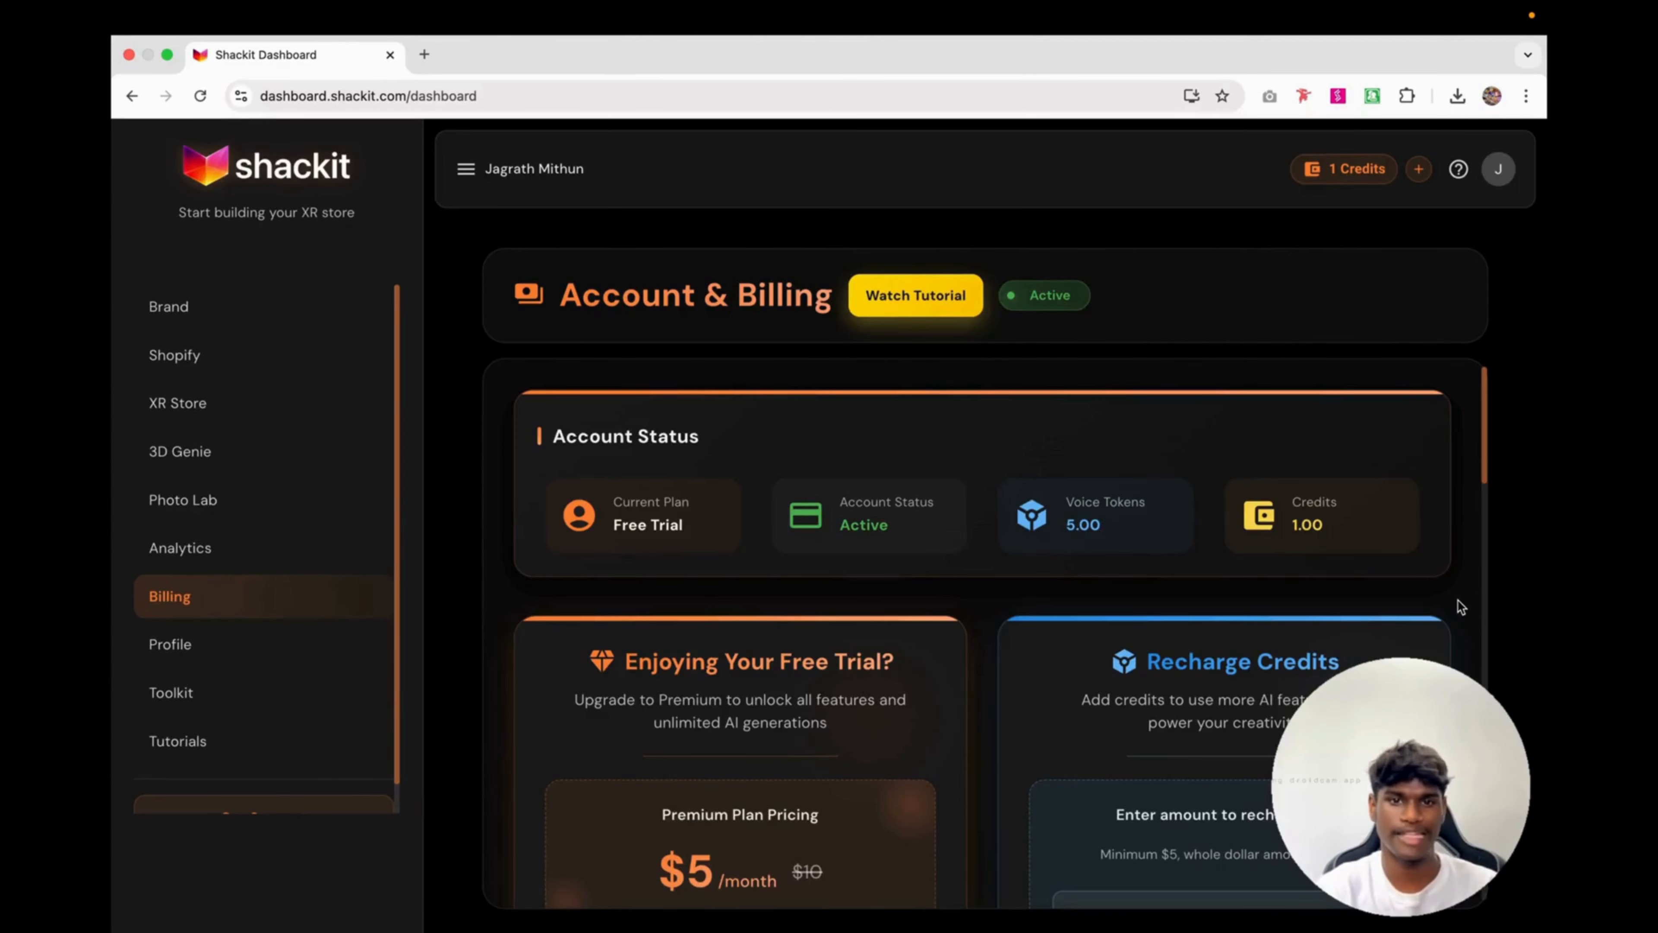
Scroll through the Billing page's plans and Enterprise section.
scroll(1456, 600, "down", 5)
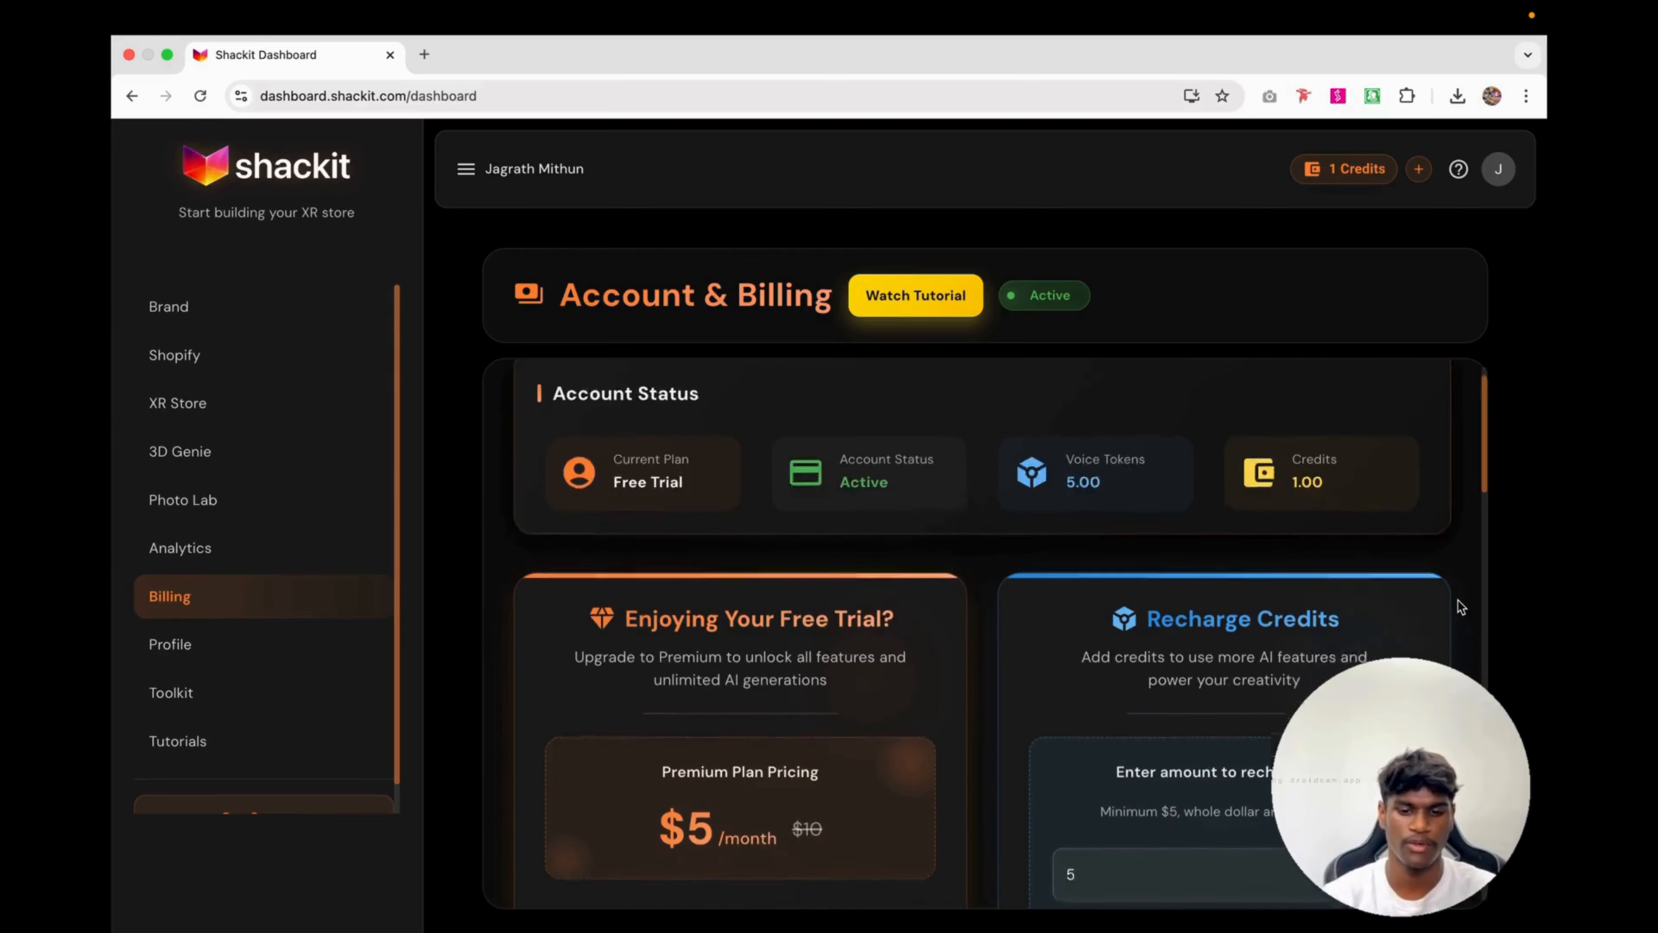
scroll(1456, 599, "up", 1)
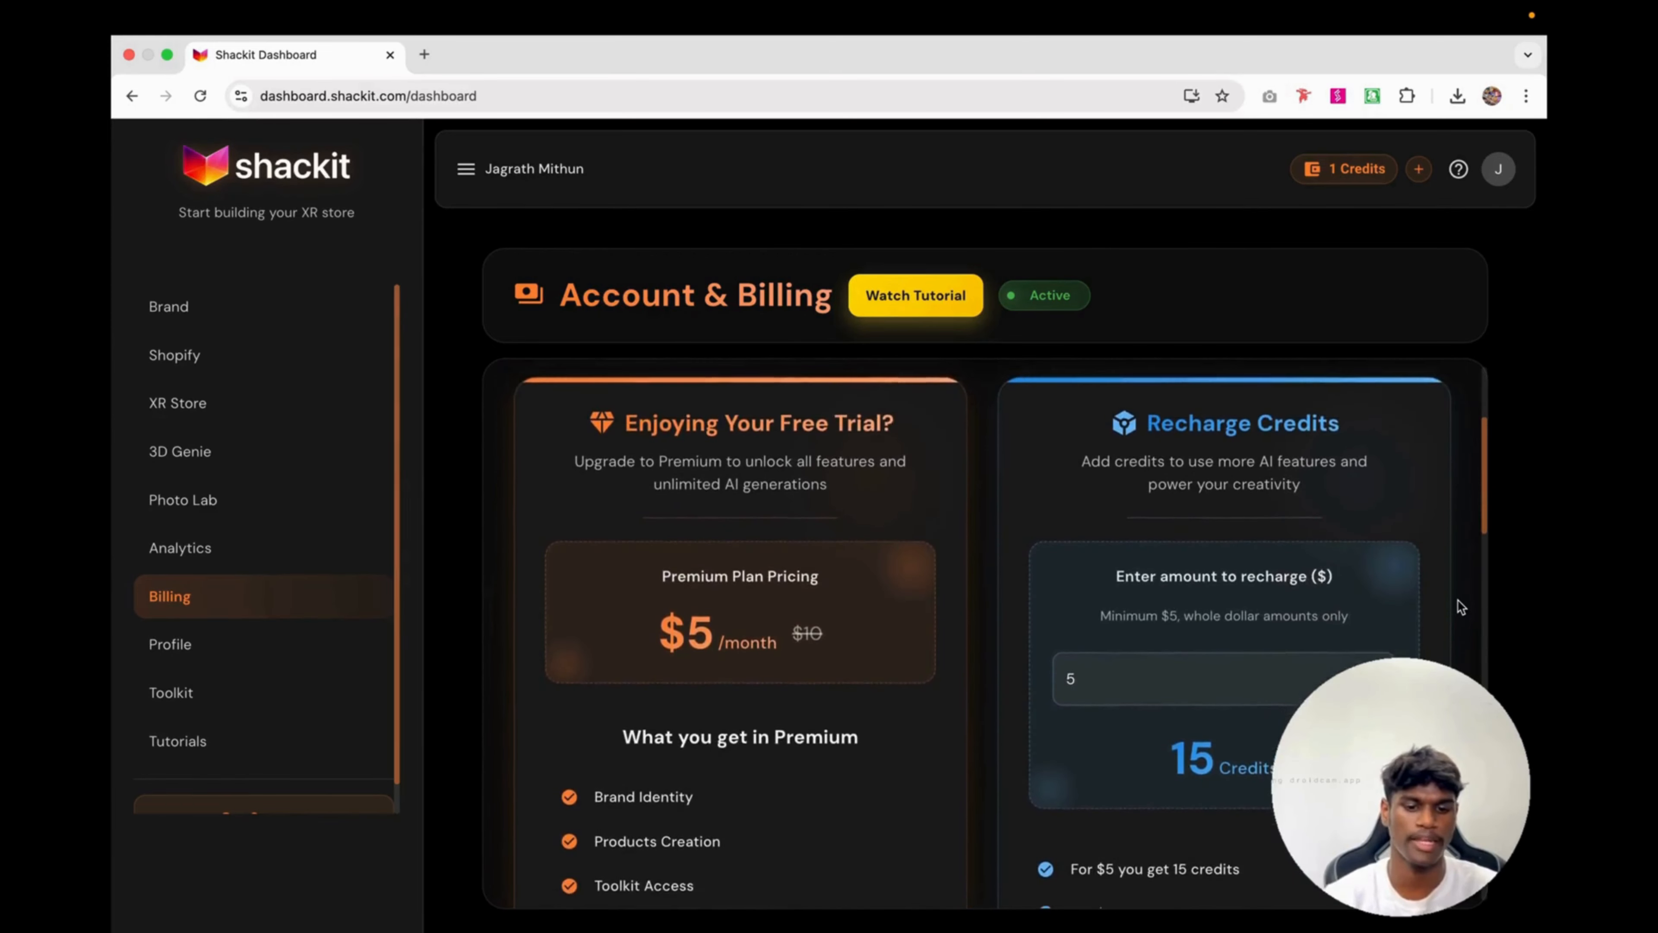
scroll(1456, 599, "down", 3)
scroll(1460, 606, "down", 10)
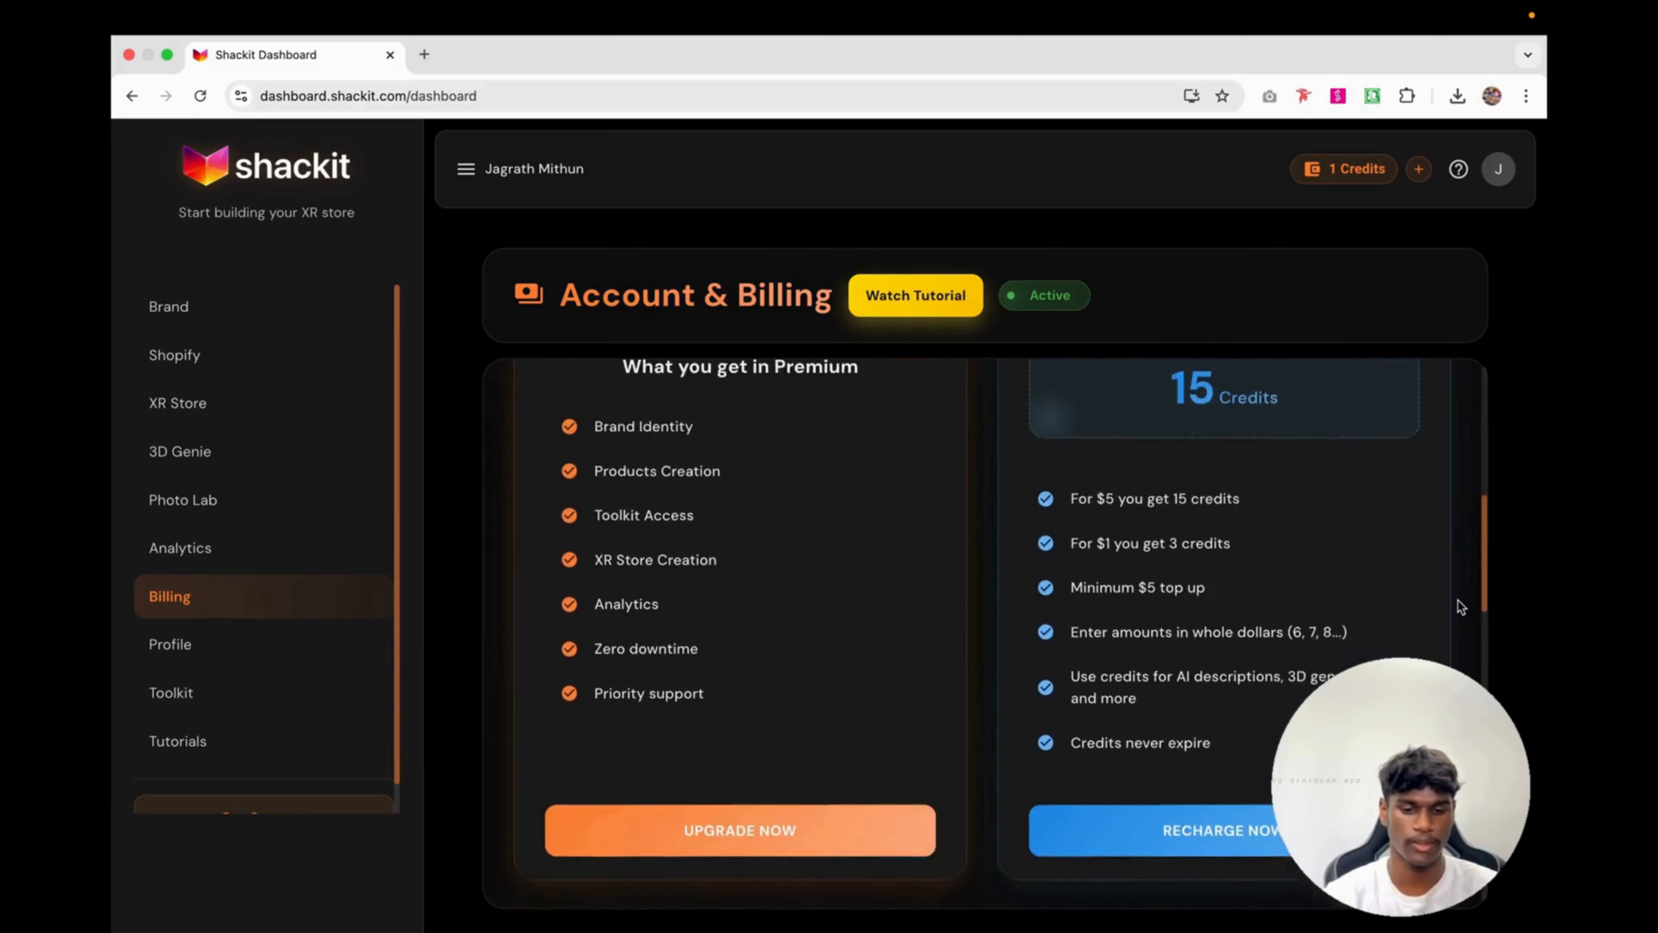
scroll(1459, 605, "down", 3)
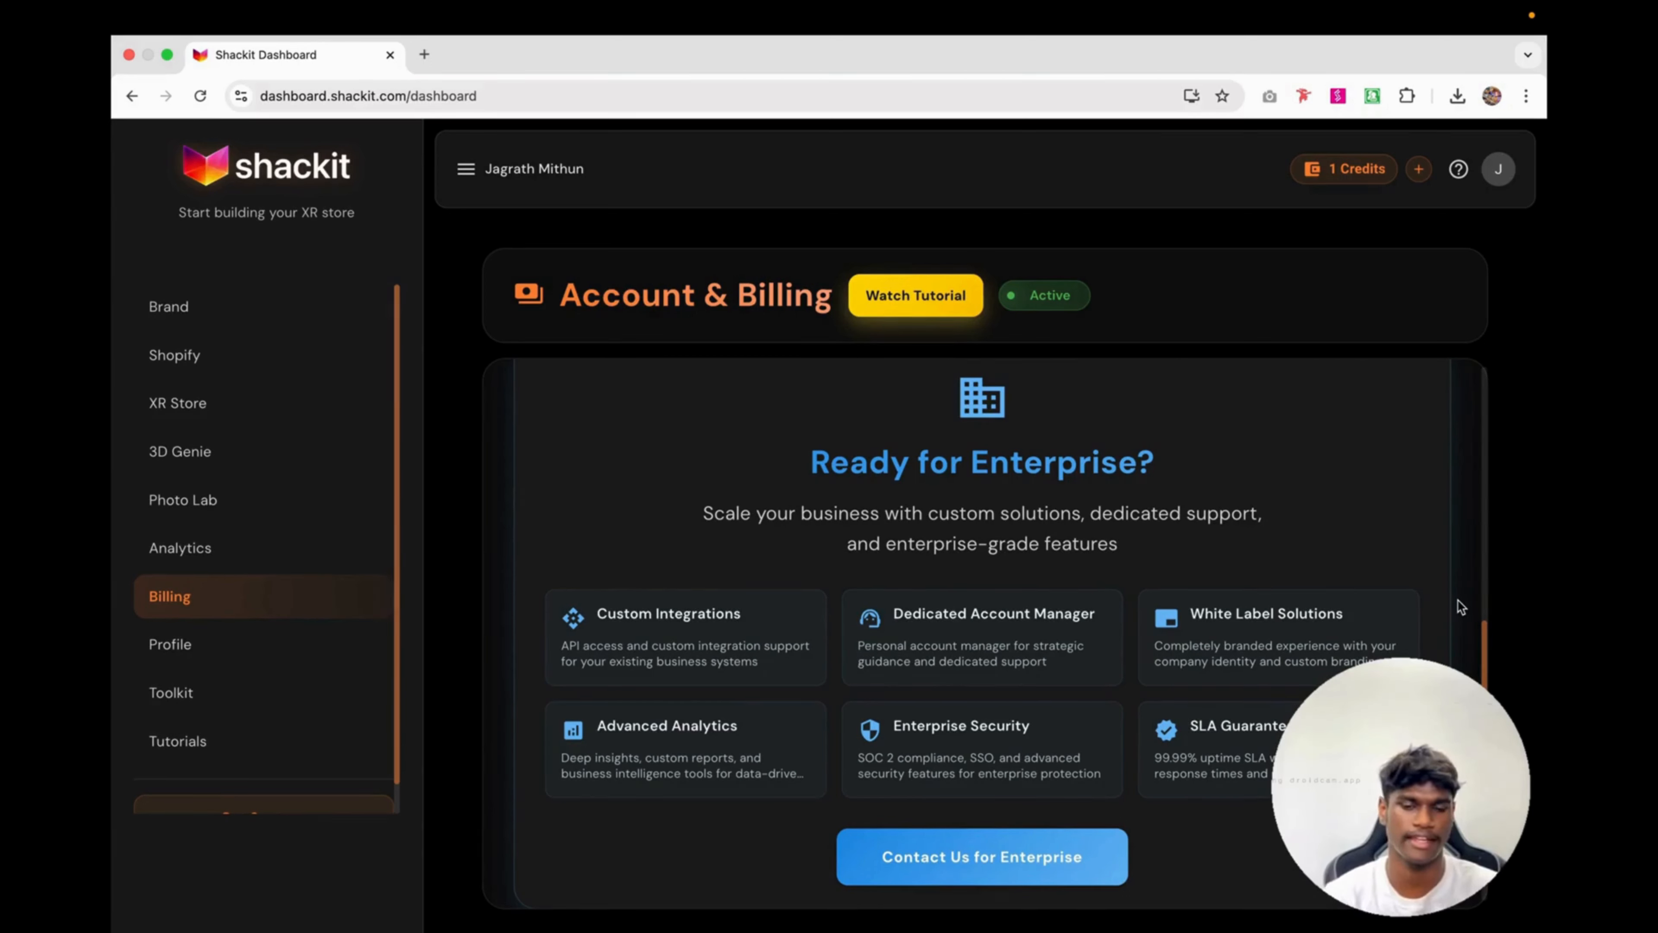
scroll(1457, 601, "down", 10)
scroll(1460, 606, "down", 3)
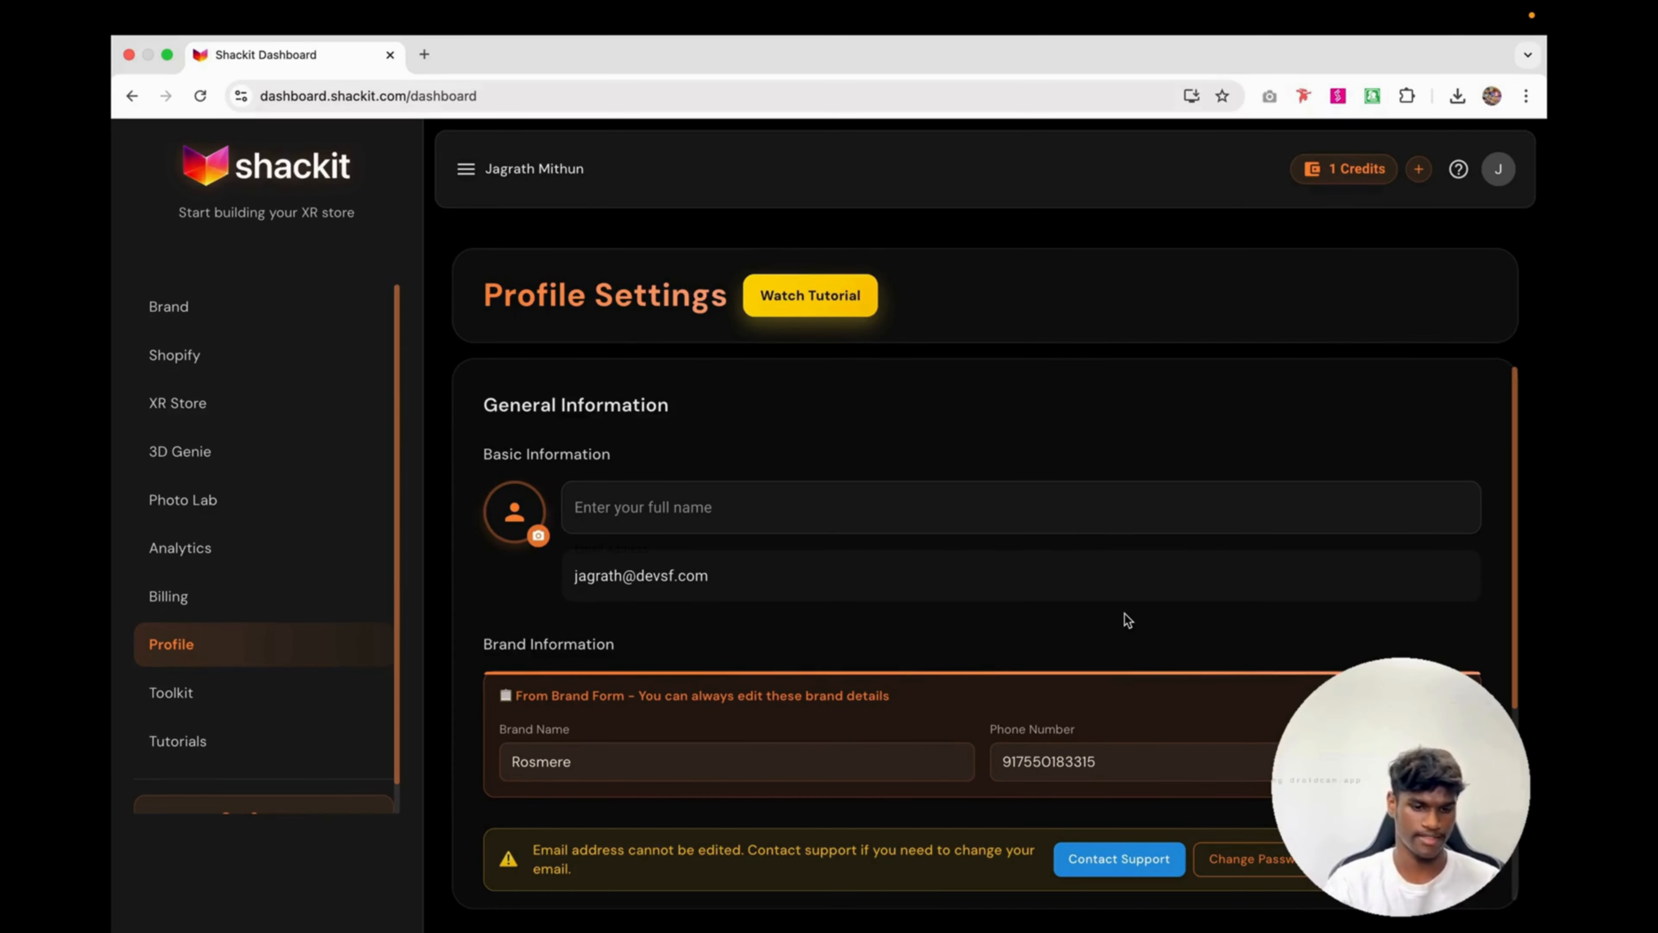
Edit the full name field and set 3.jpeg as the profile picture.
left_click(701, 502)
type("Jagrath")
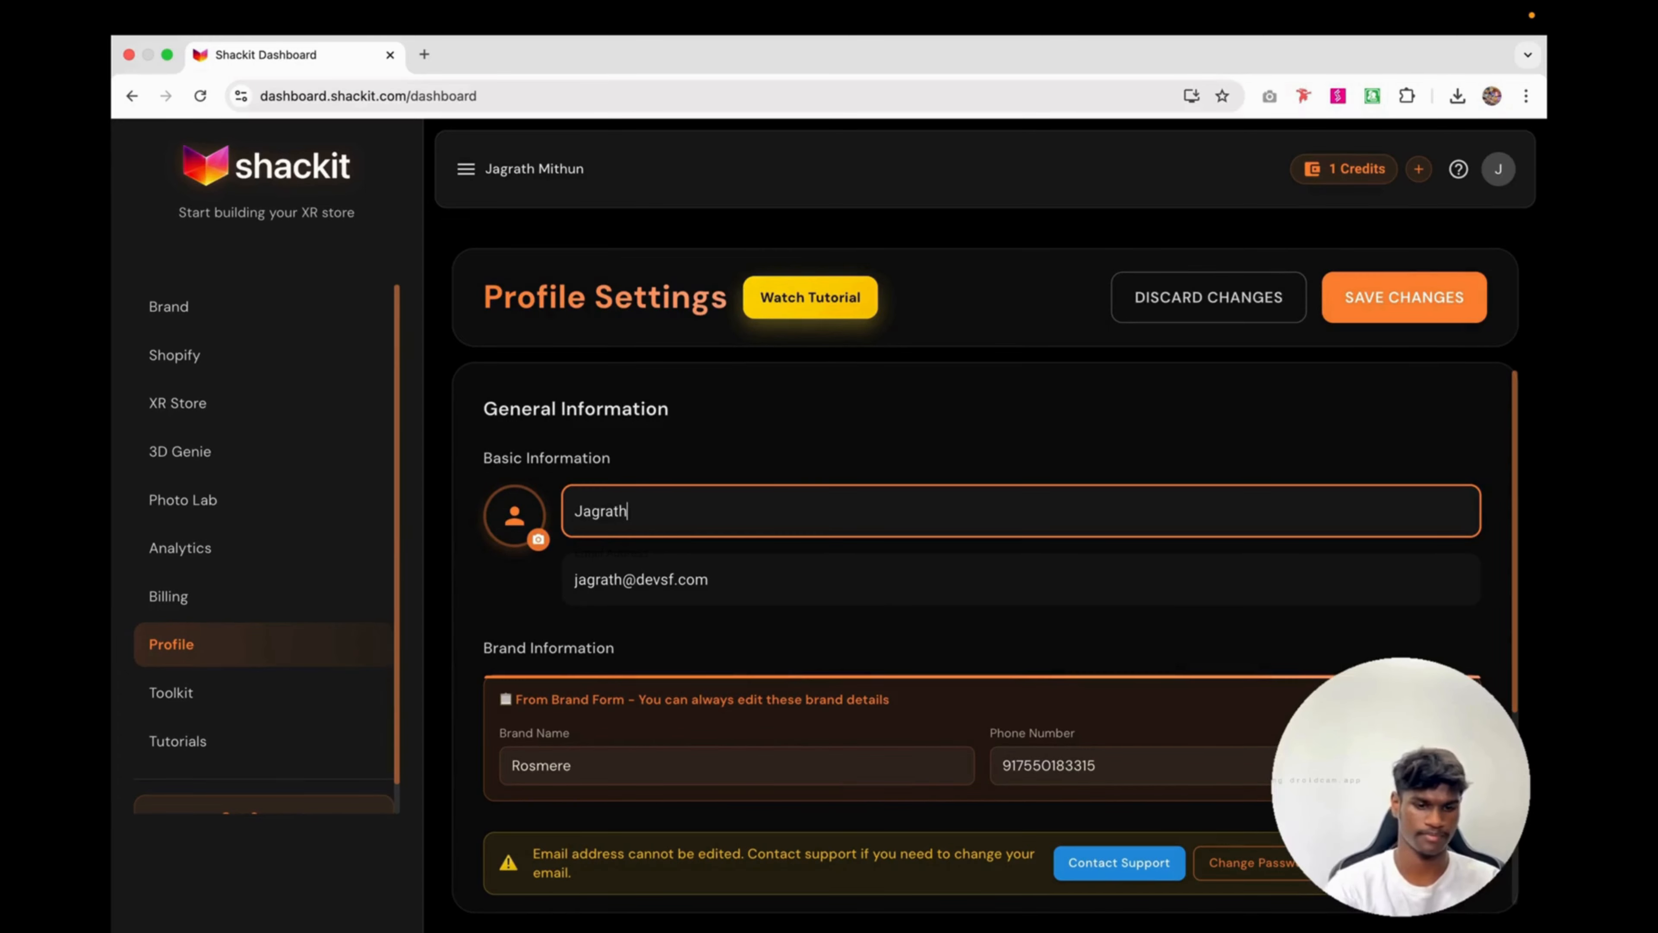
left_click(678, 478)
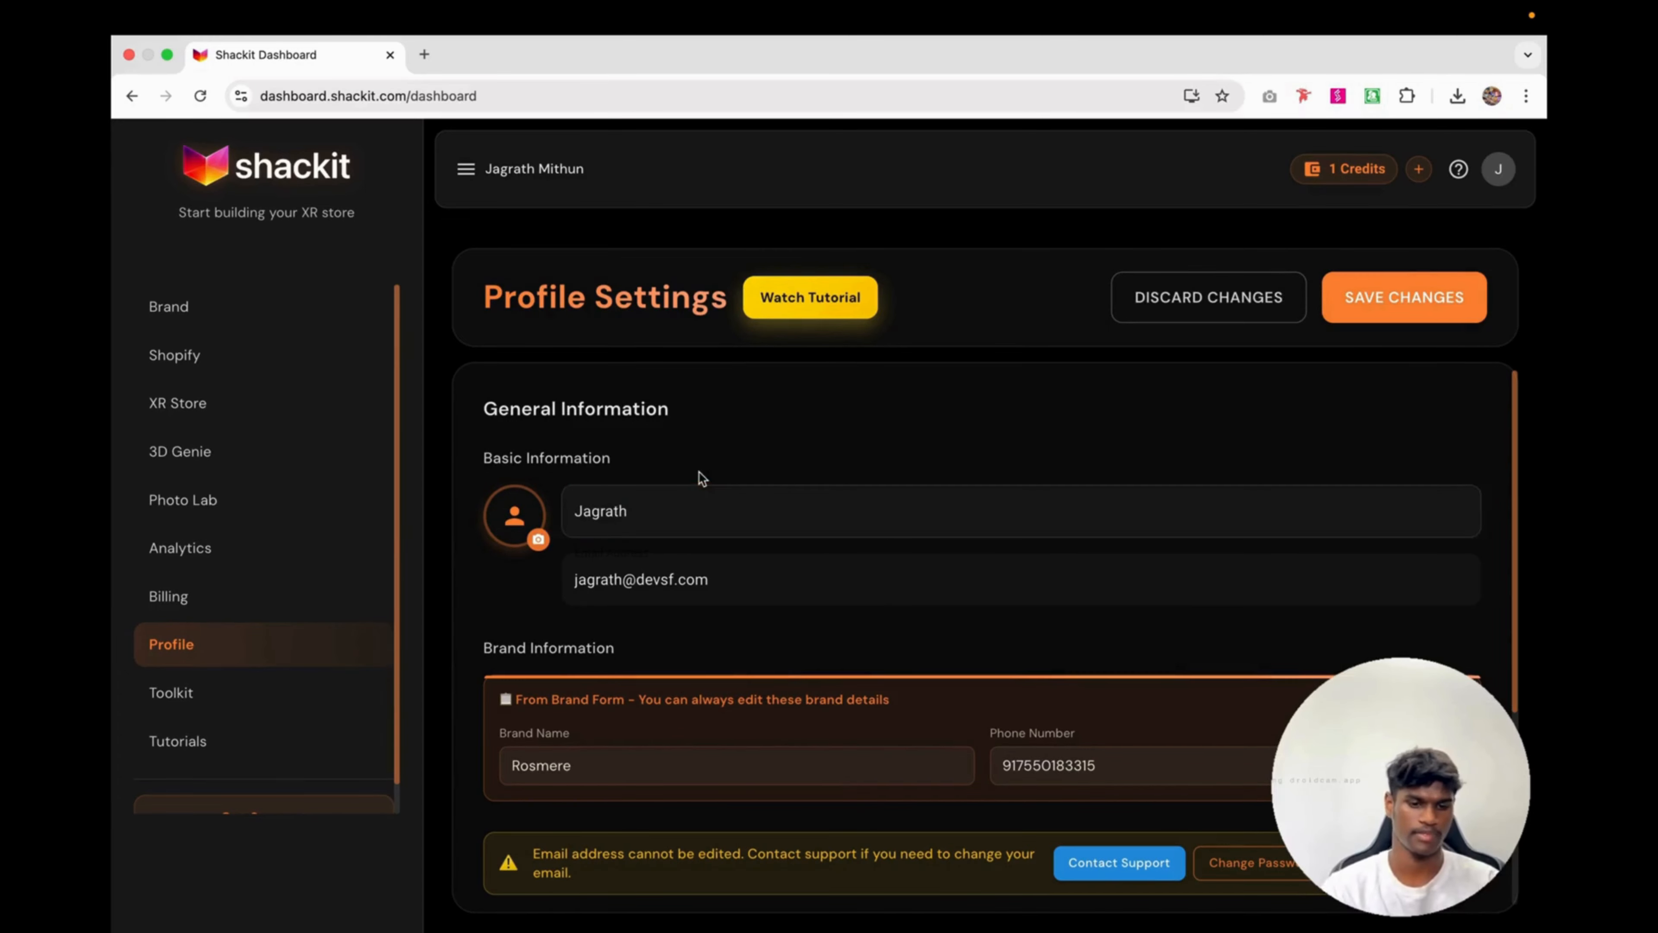
left_click(533, 526)
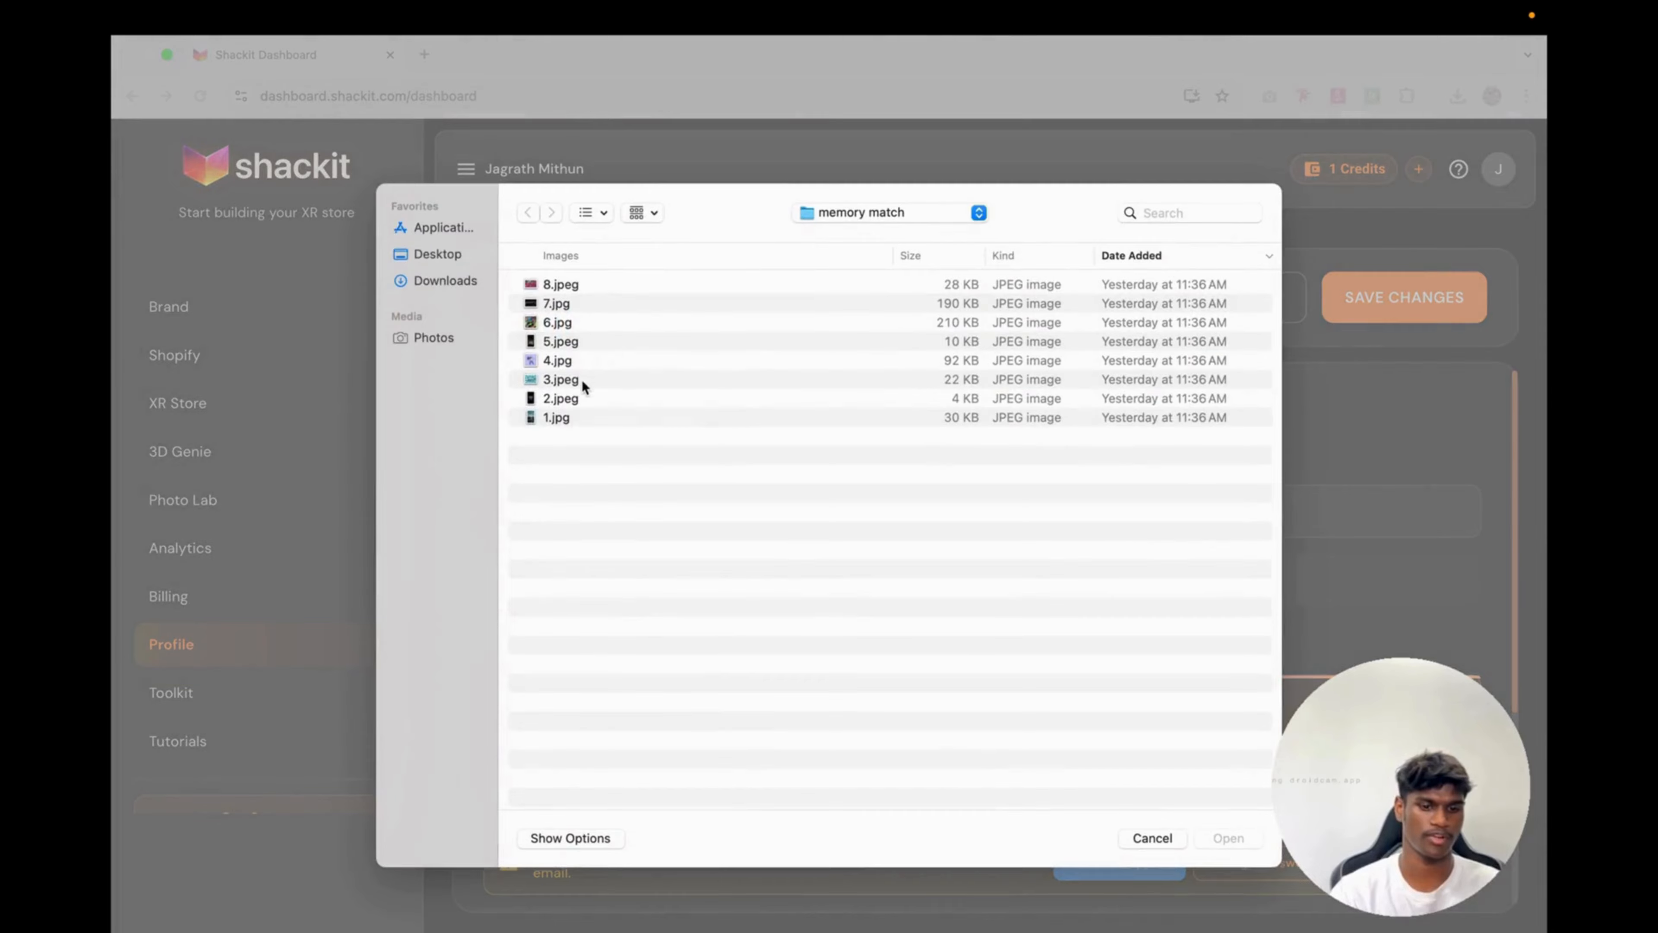
double_click(581, 380)
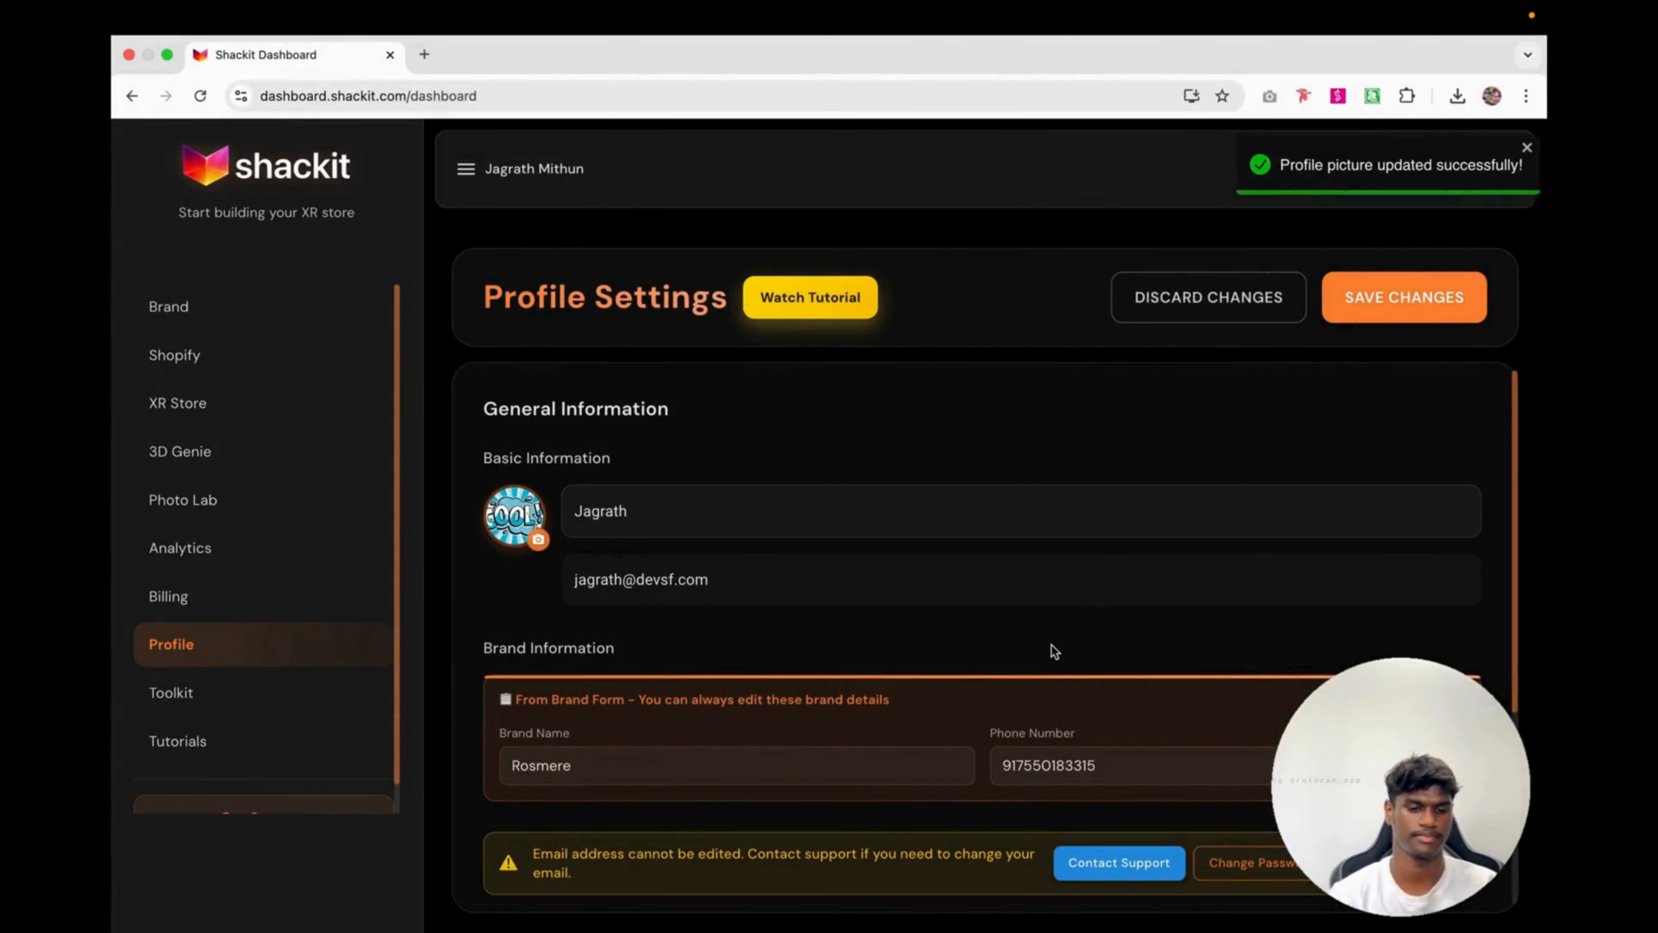
Enter the street address, city, state and postal code, then save the profile changes.
scroll(1051, 645, "down", 5)
left_click(793, 751)
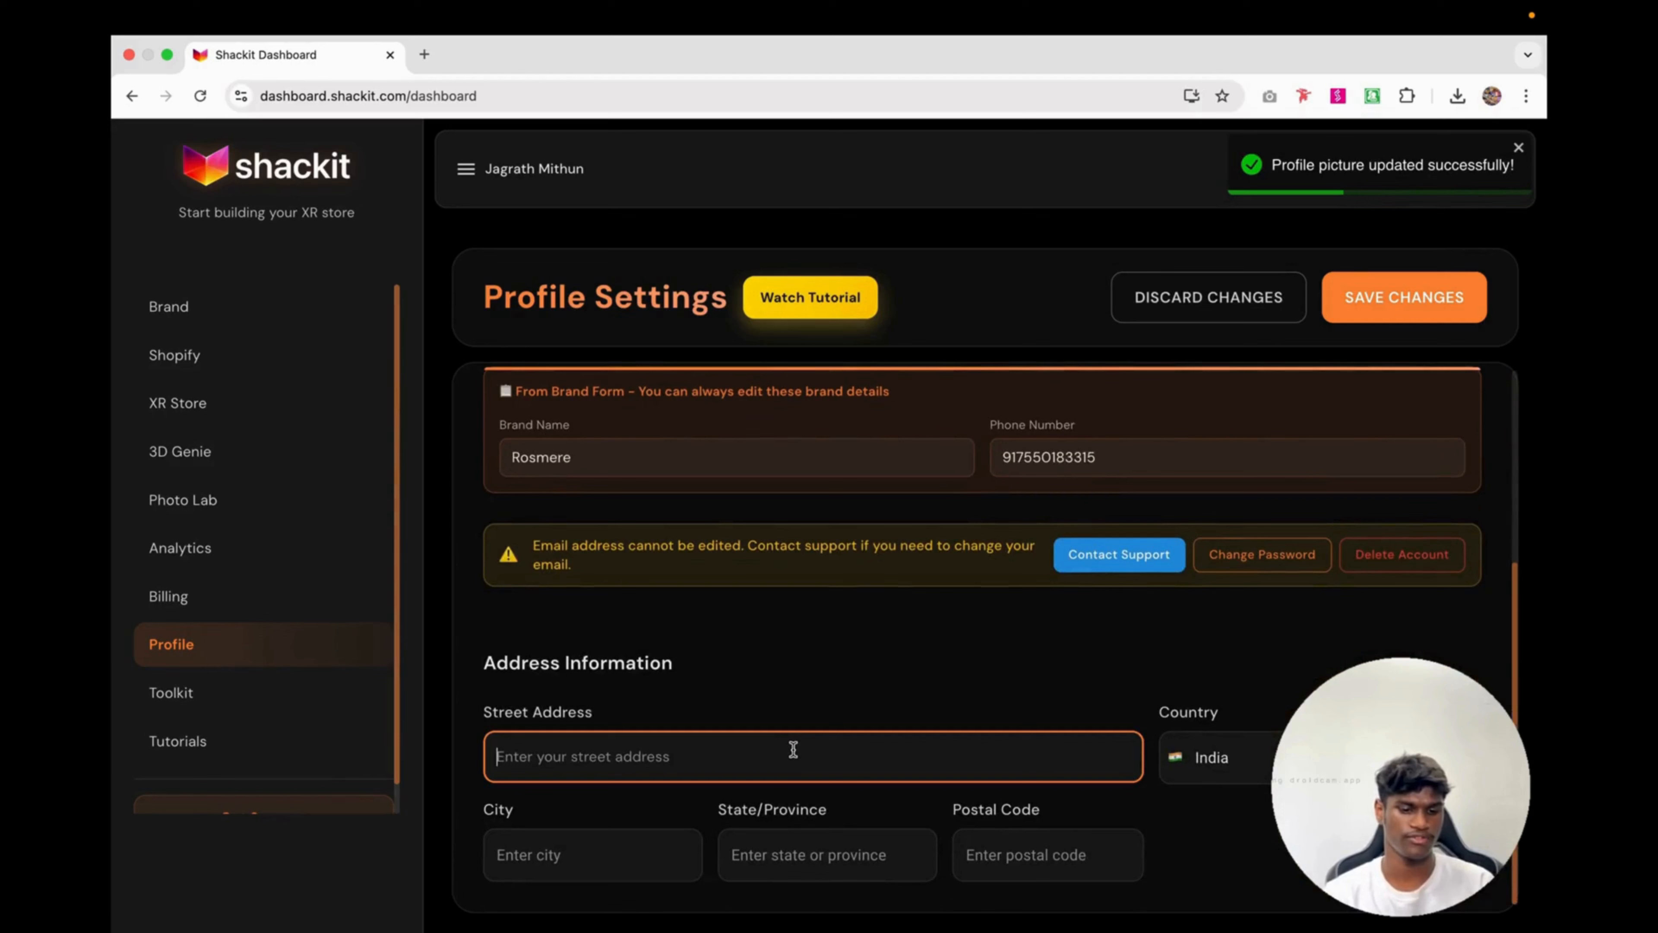
type("Chro")
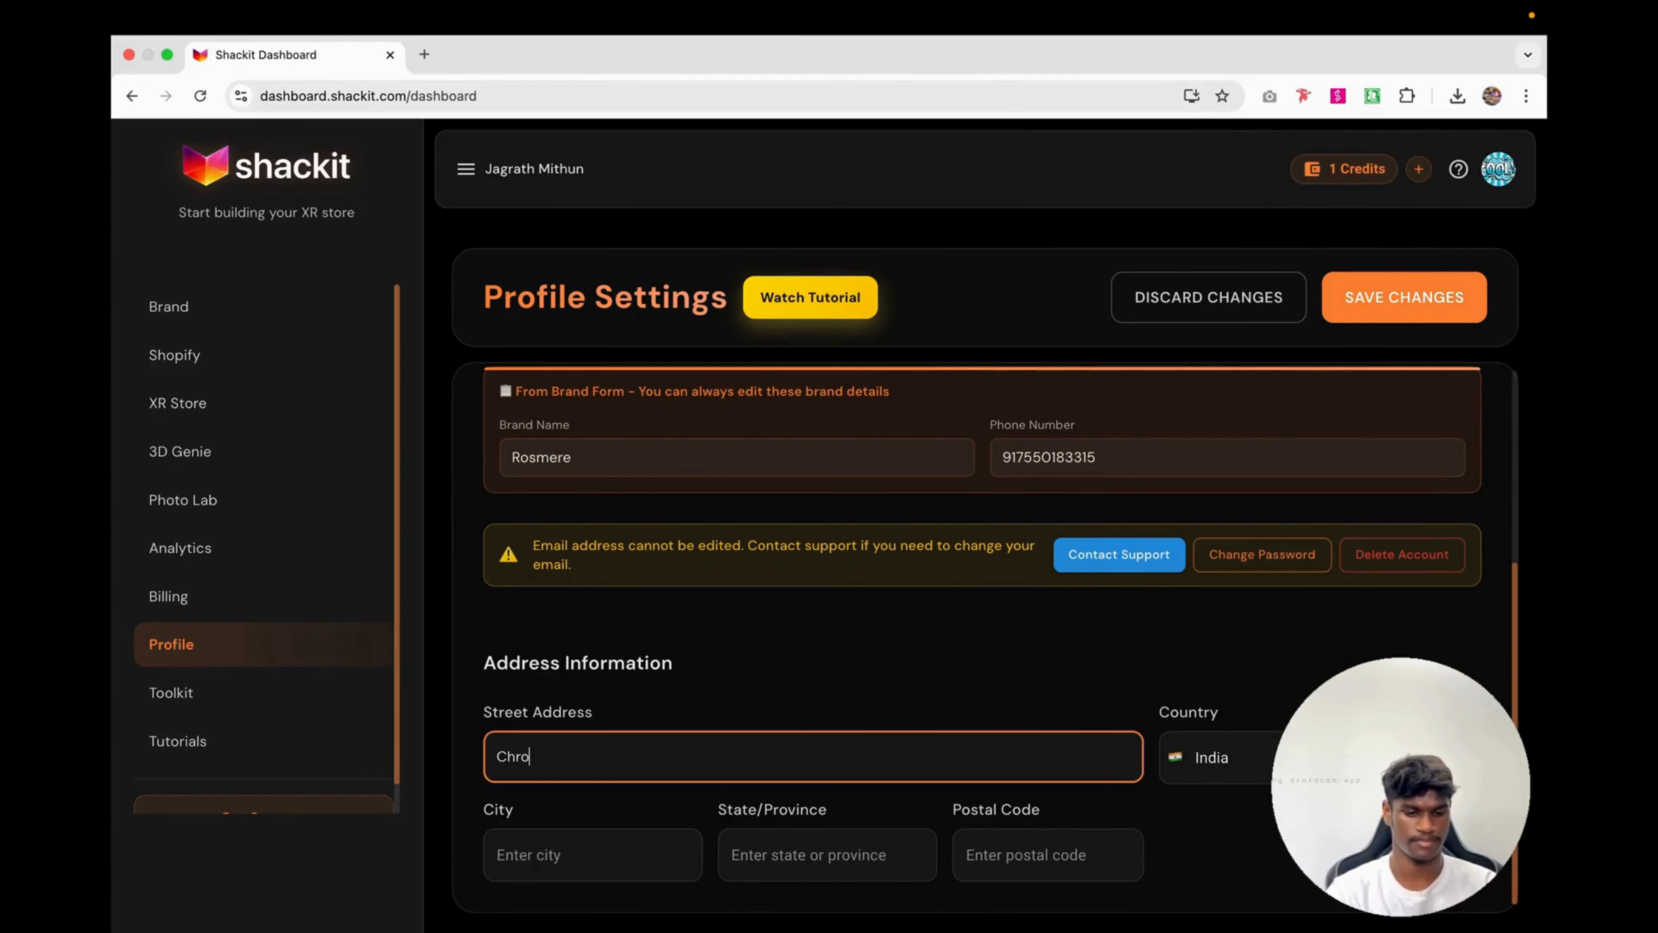
type("mepet")
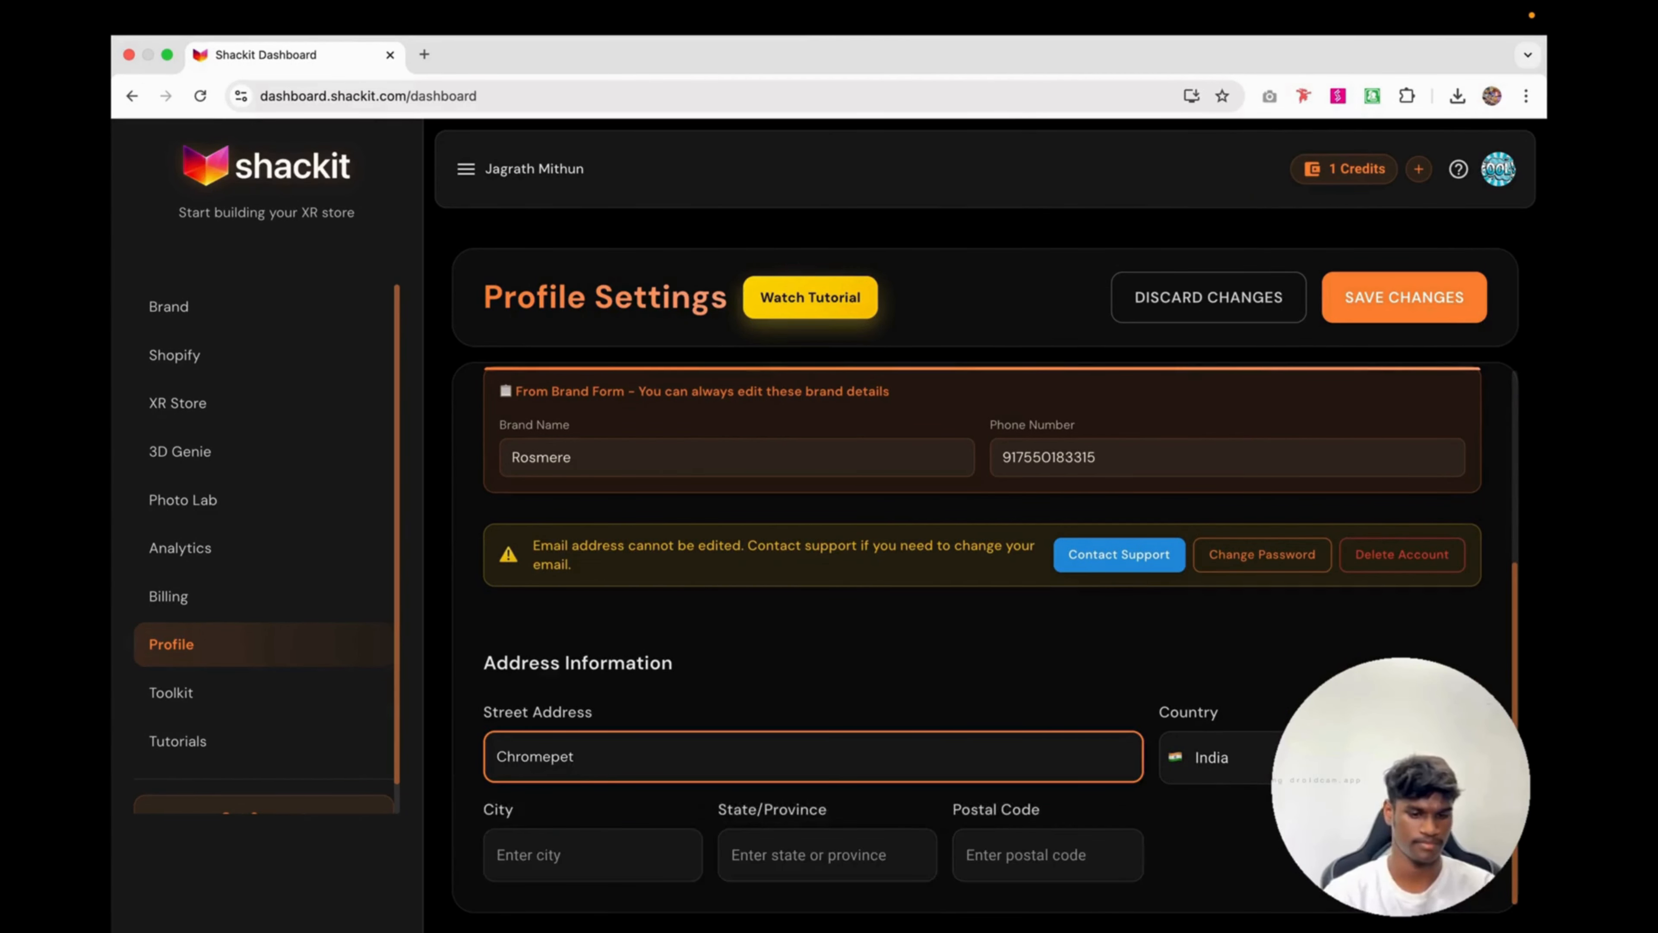
left_click(598, 856)
type("C")
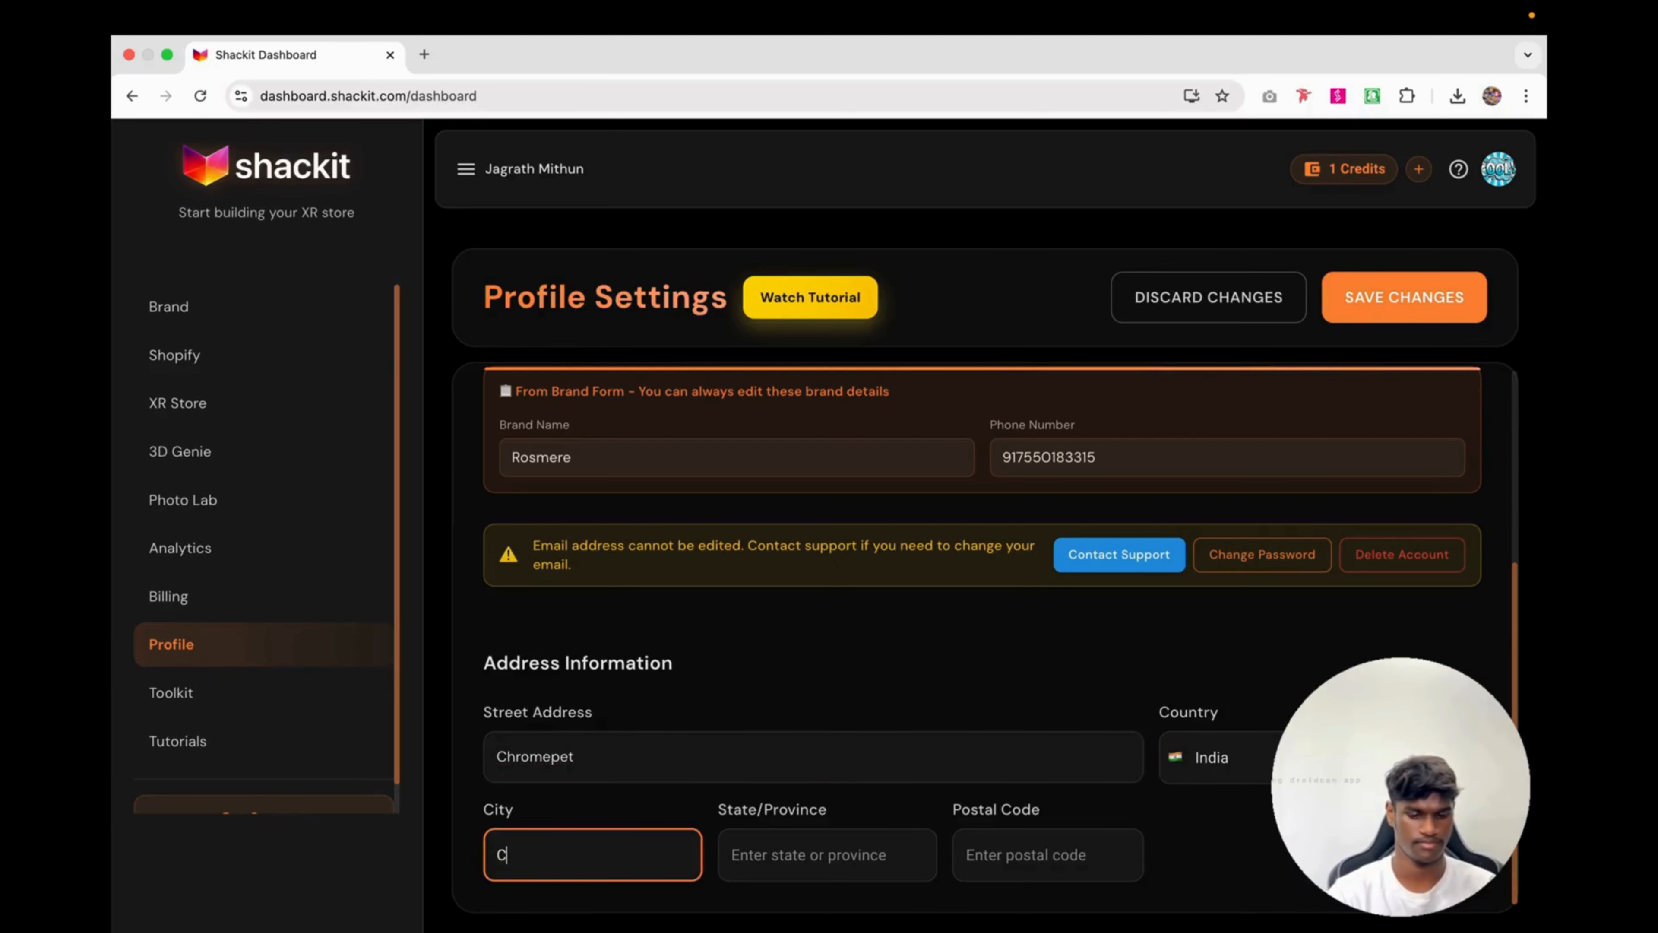
type("hennai")
left_click(796, 852)
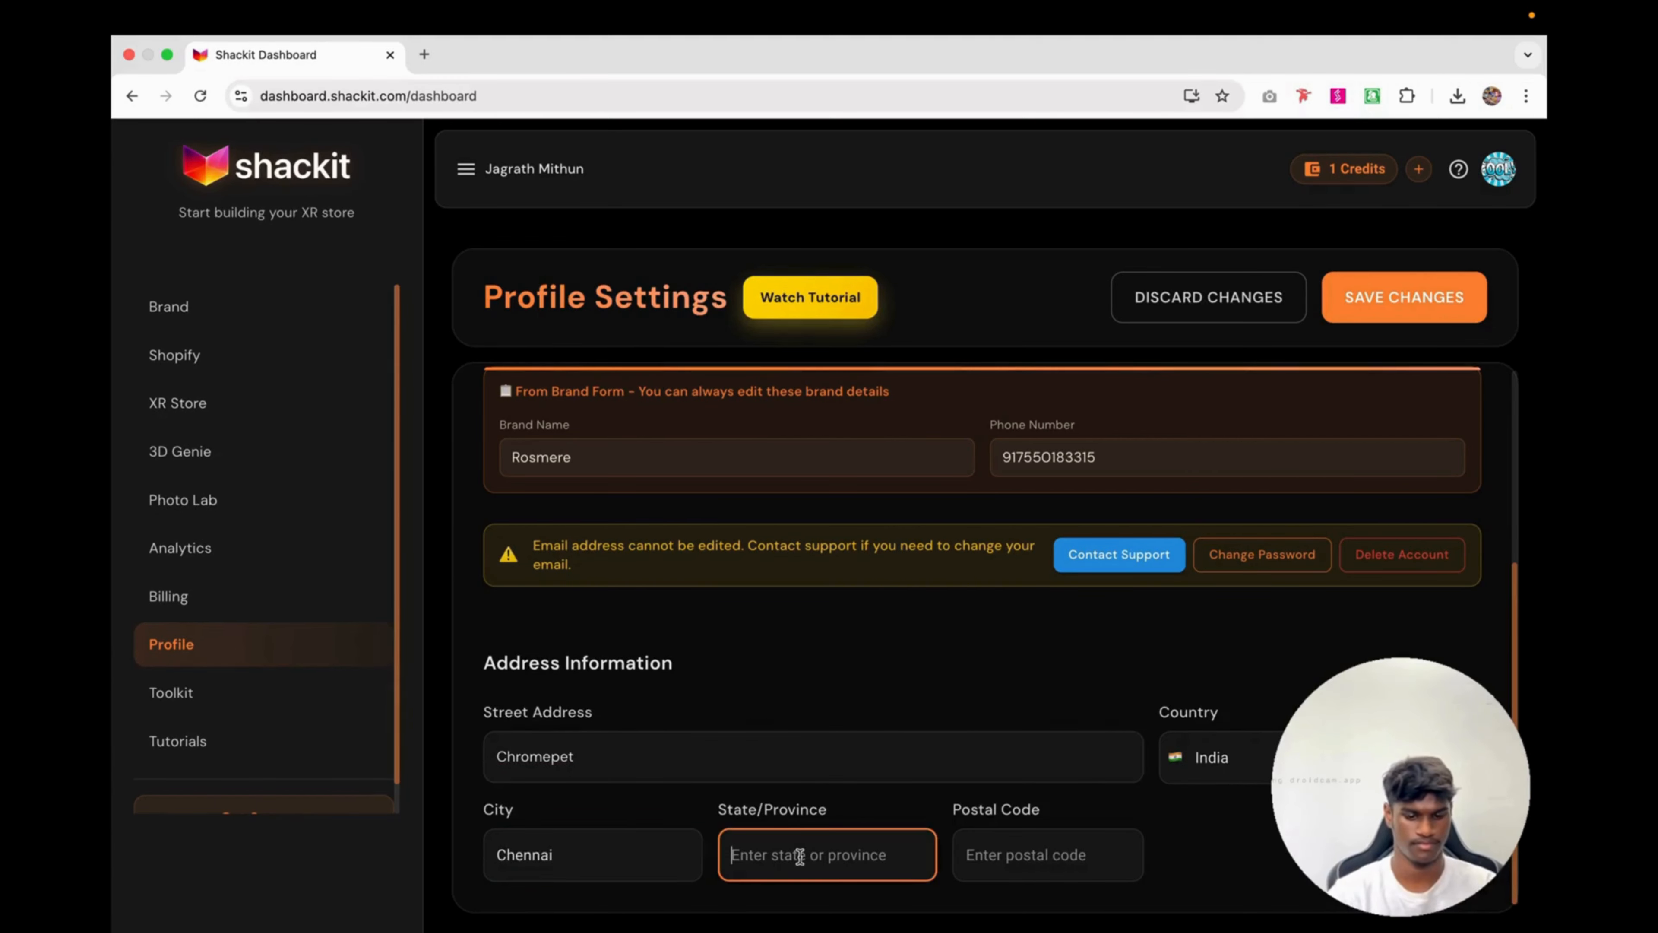
type("Tamil Nadu")
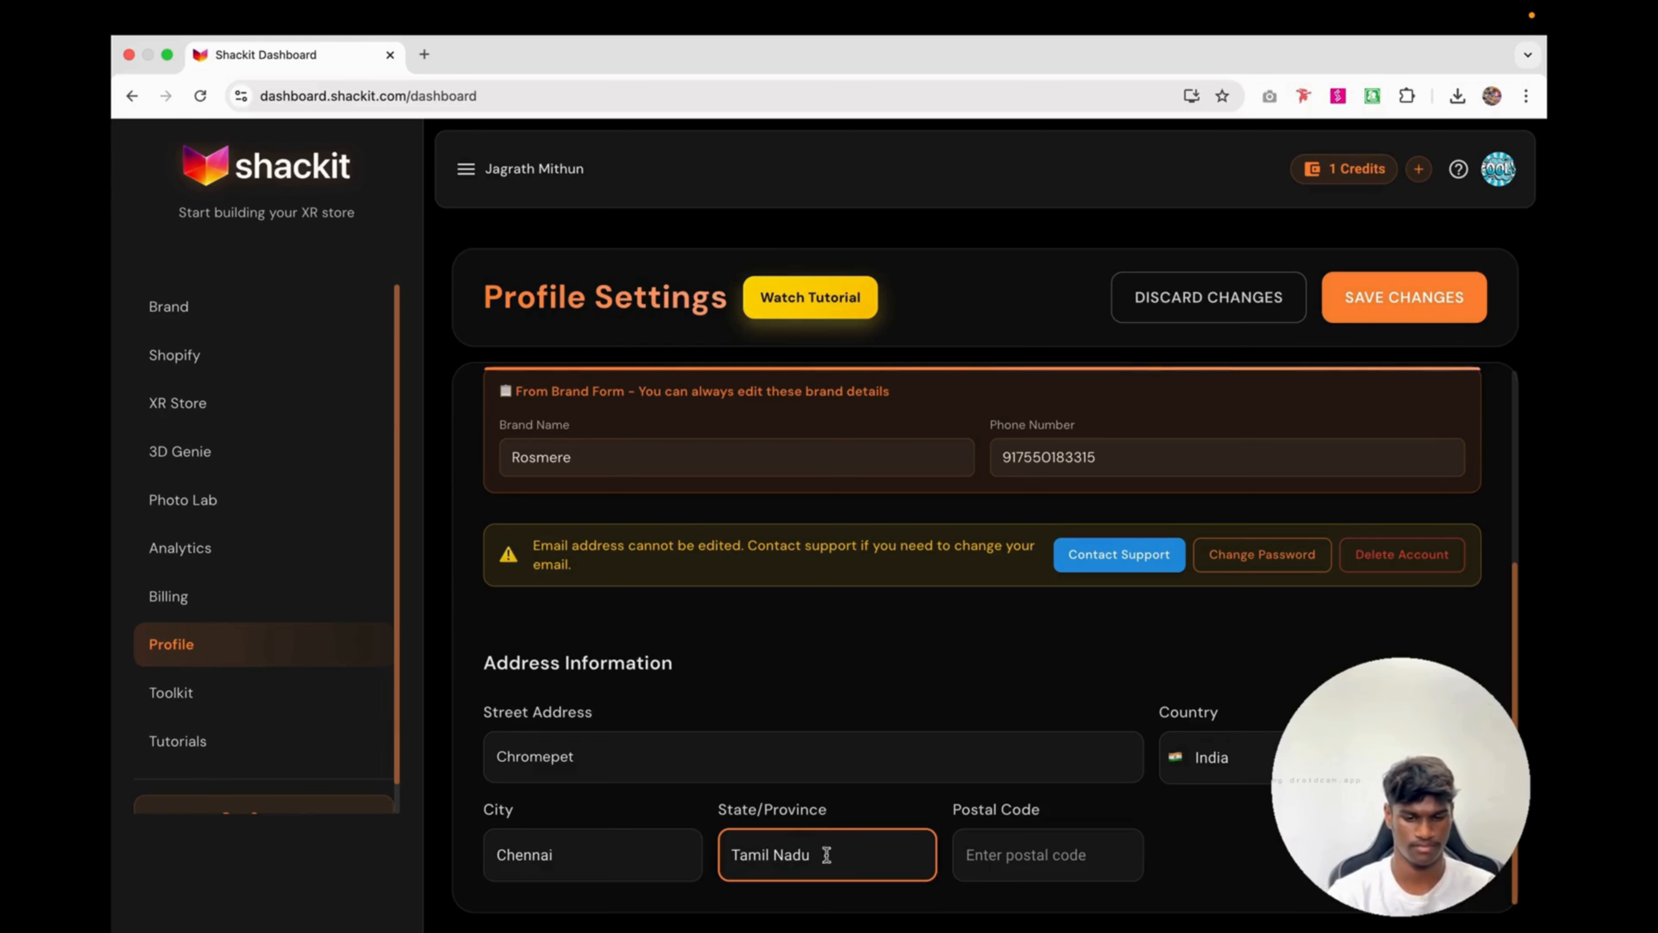
left_click(973, 852)
type("600044")
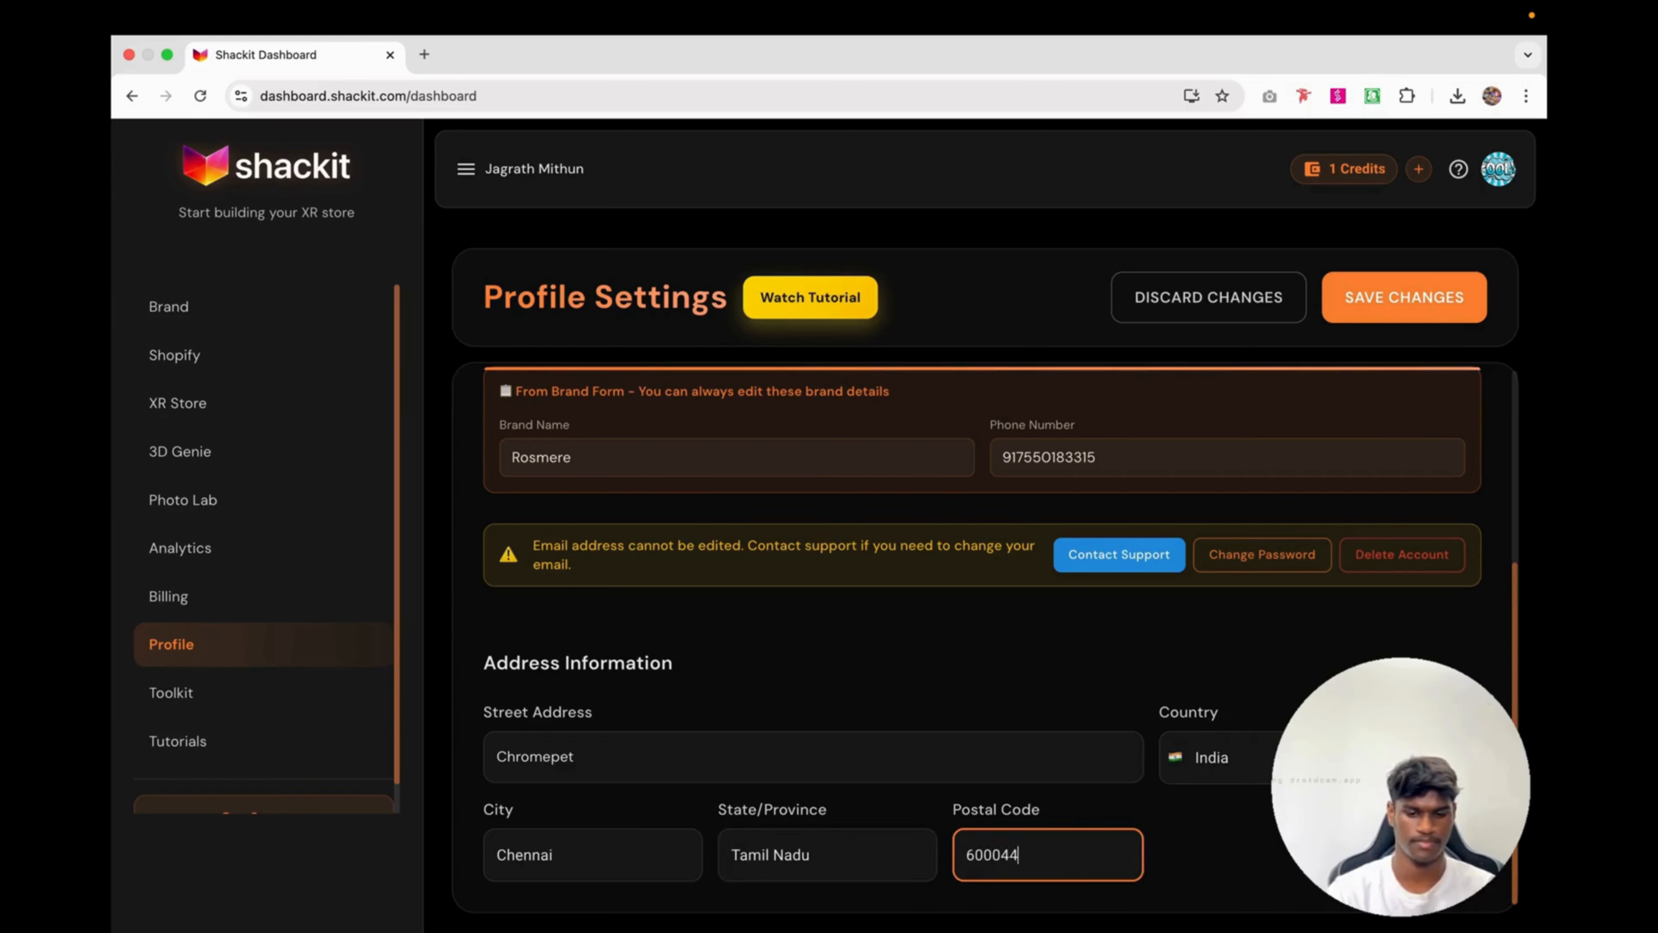
left_click(1237, 830)
scroll(1237, 830, "up", 2)
scroll(1237, 830, "down", 2)
scroll(1237, 829, "up", 1)
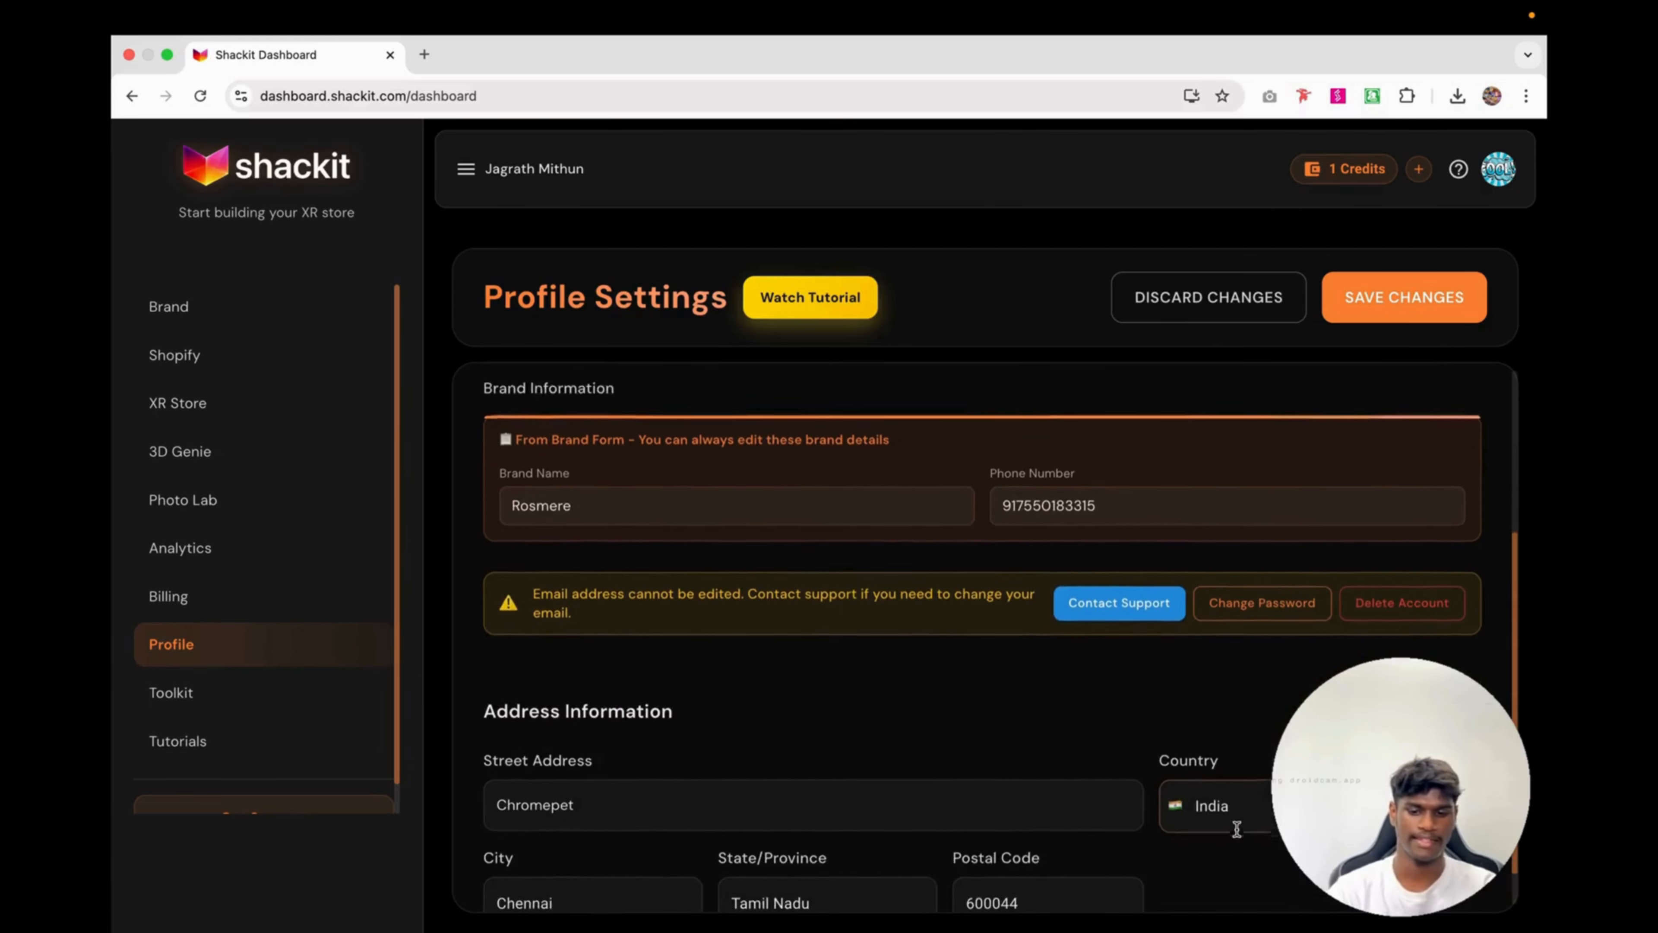
scroll(1236, 828, "up", 3)
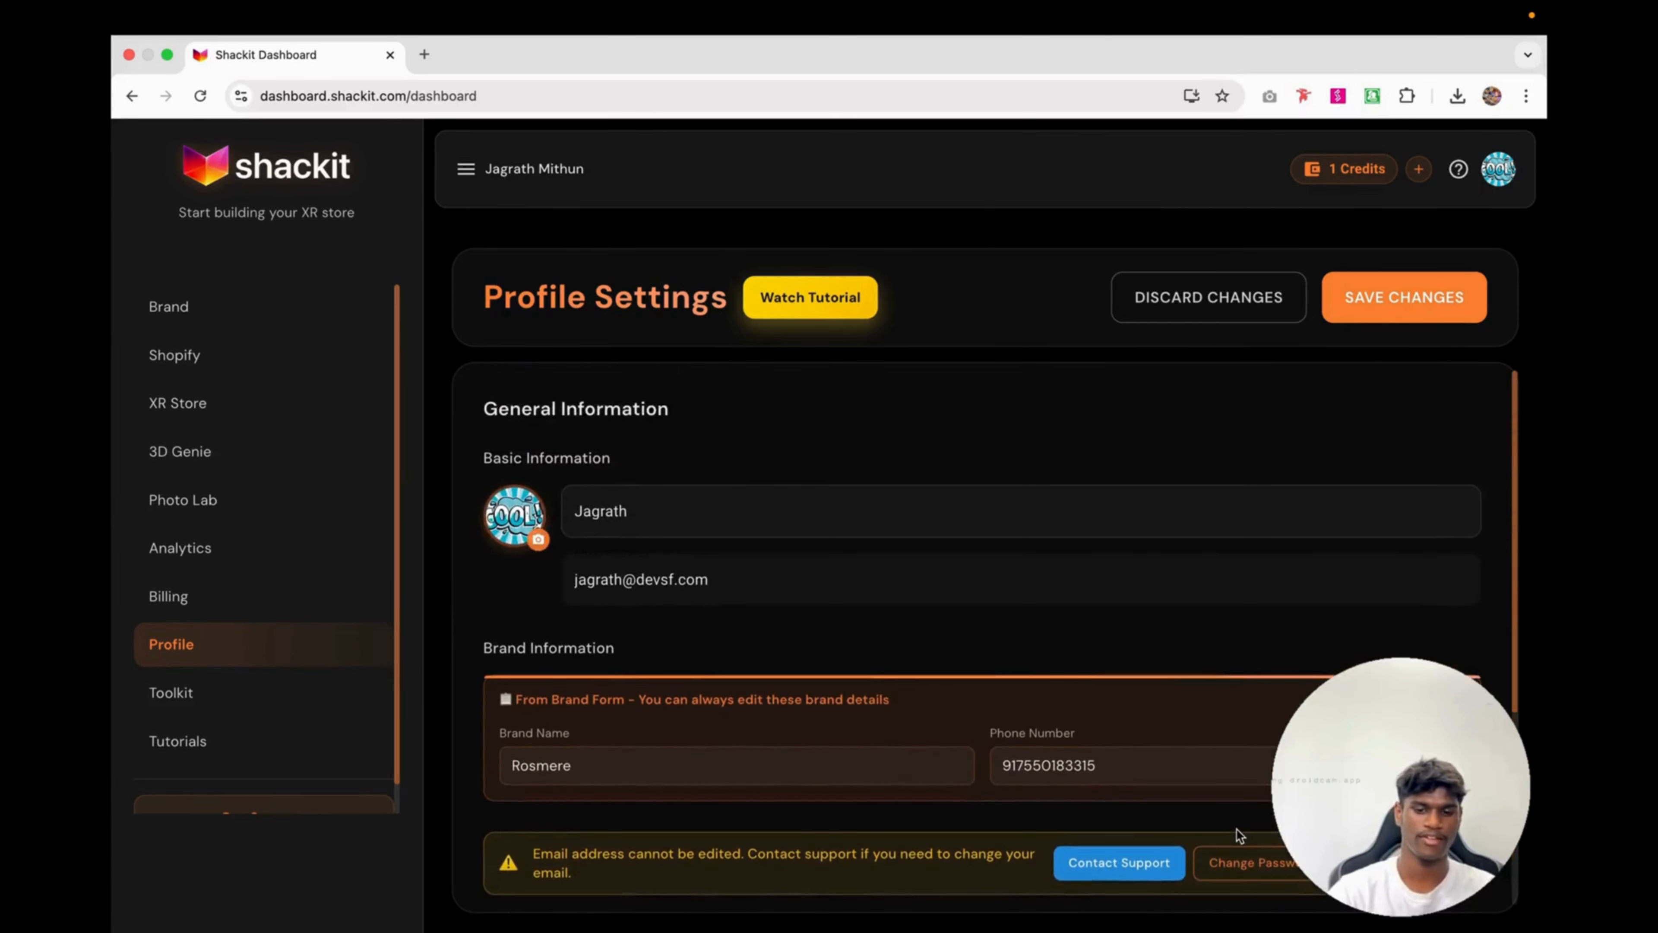
left_click(1429, 294)
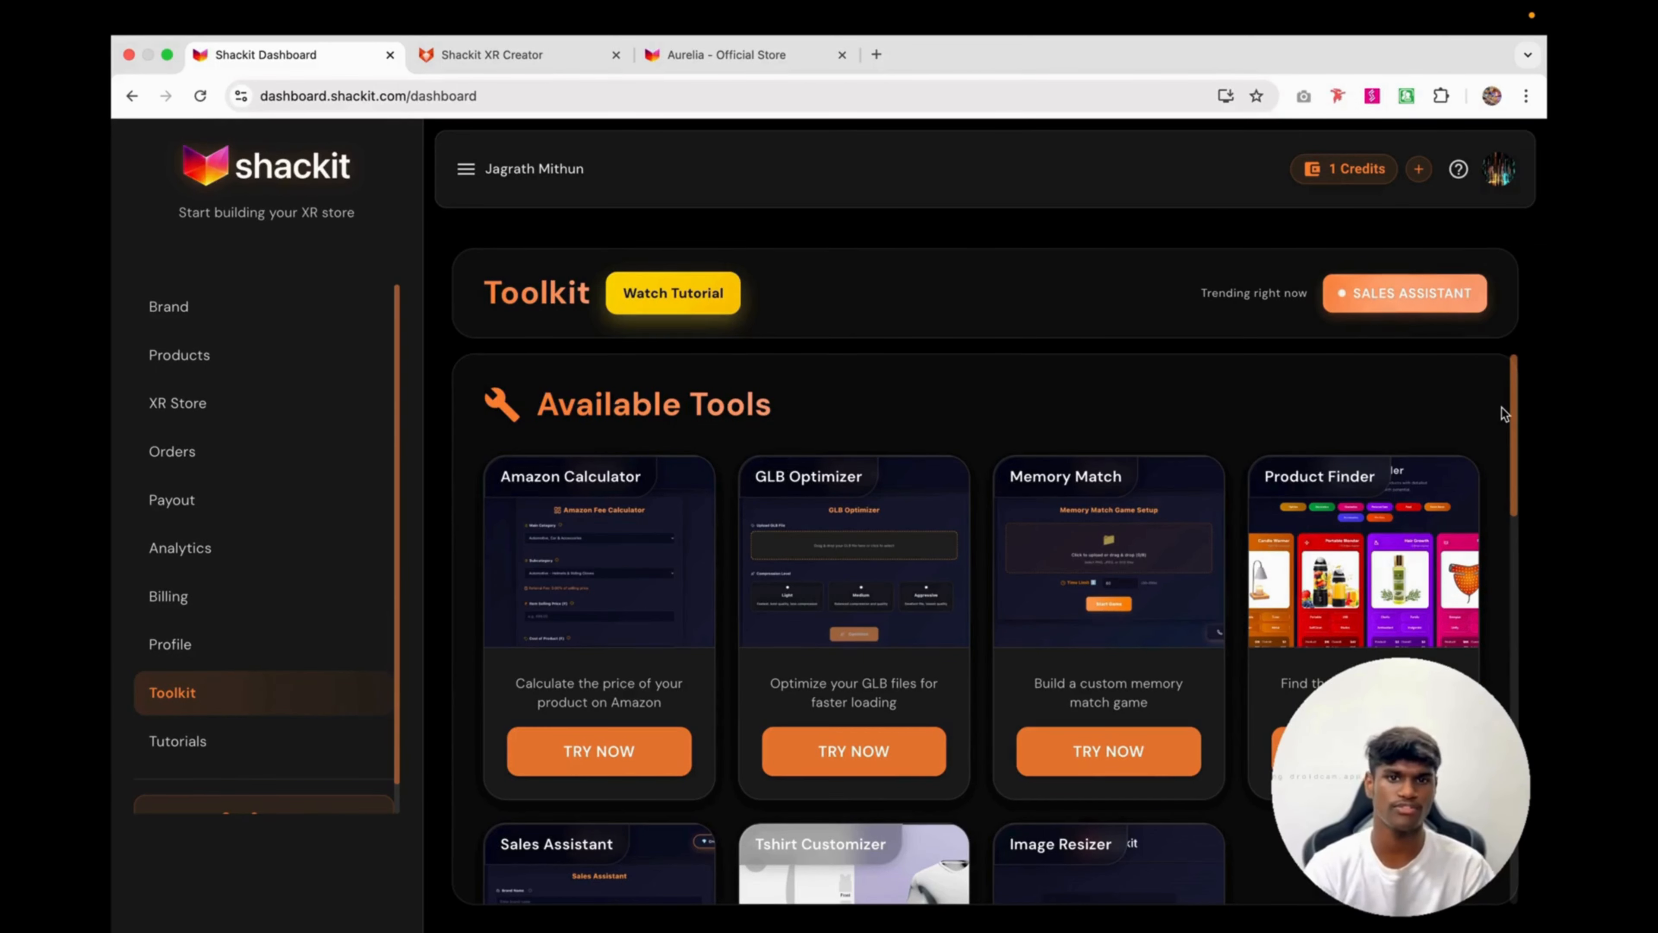
Launch the Amazon Calculator from the Toolkit's Available Tools list.
scroll(1501, 406, "down", 3)
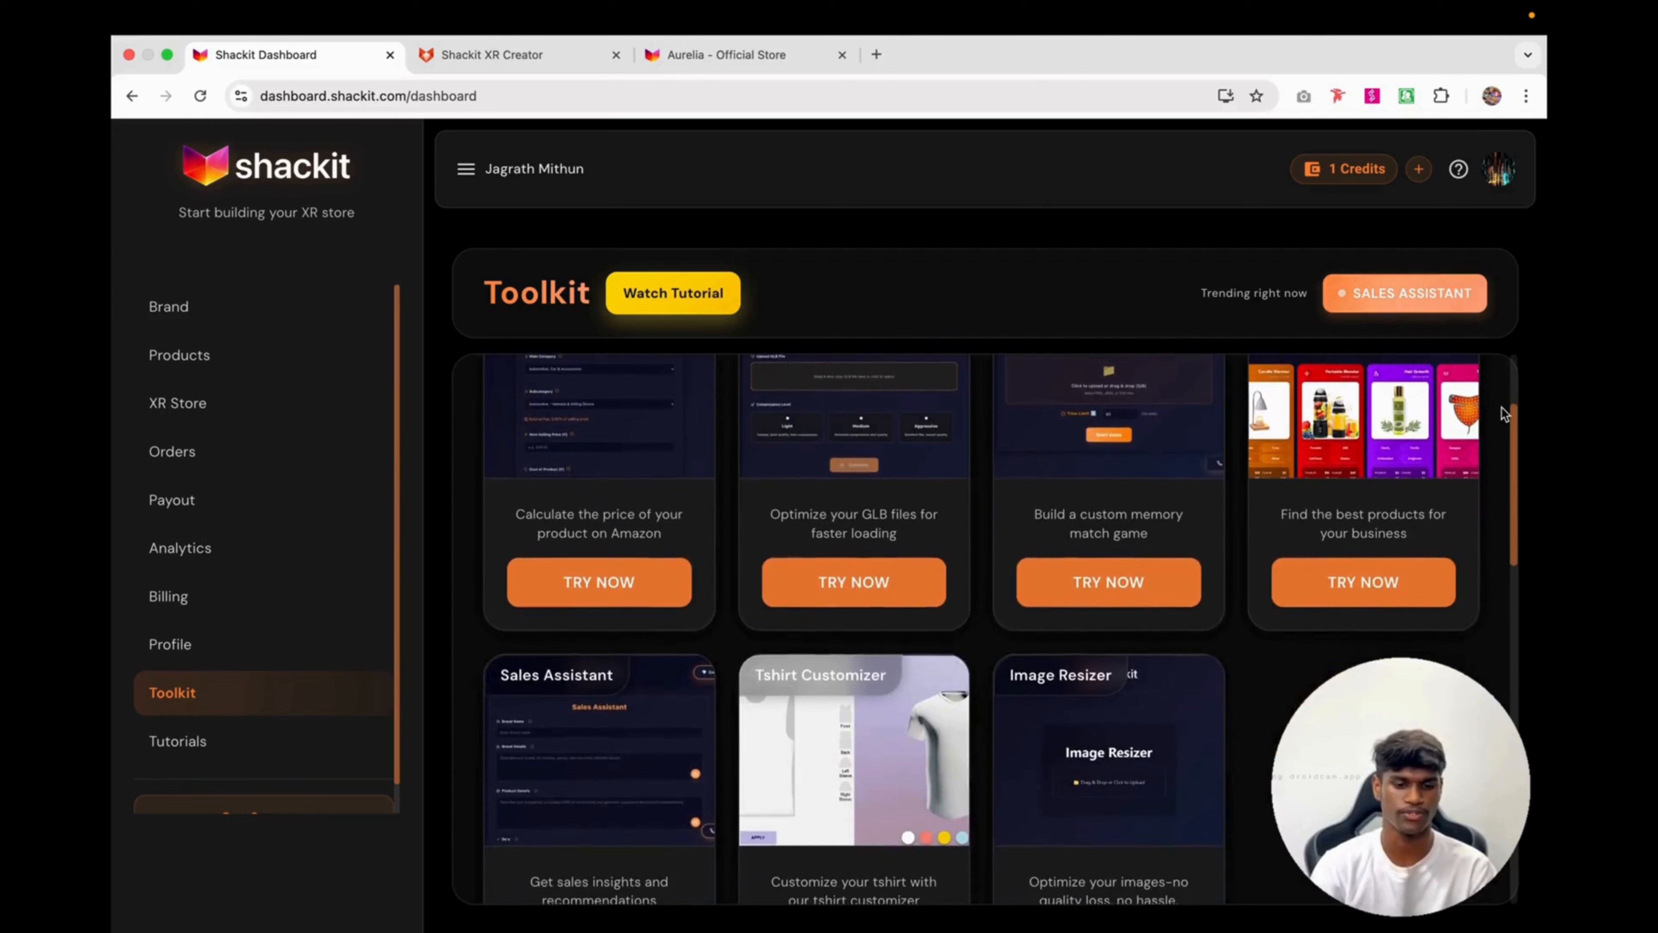
scroll(1501, 406, "down", 2)
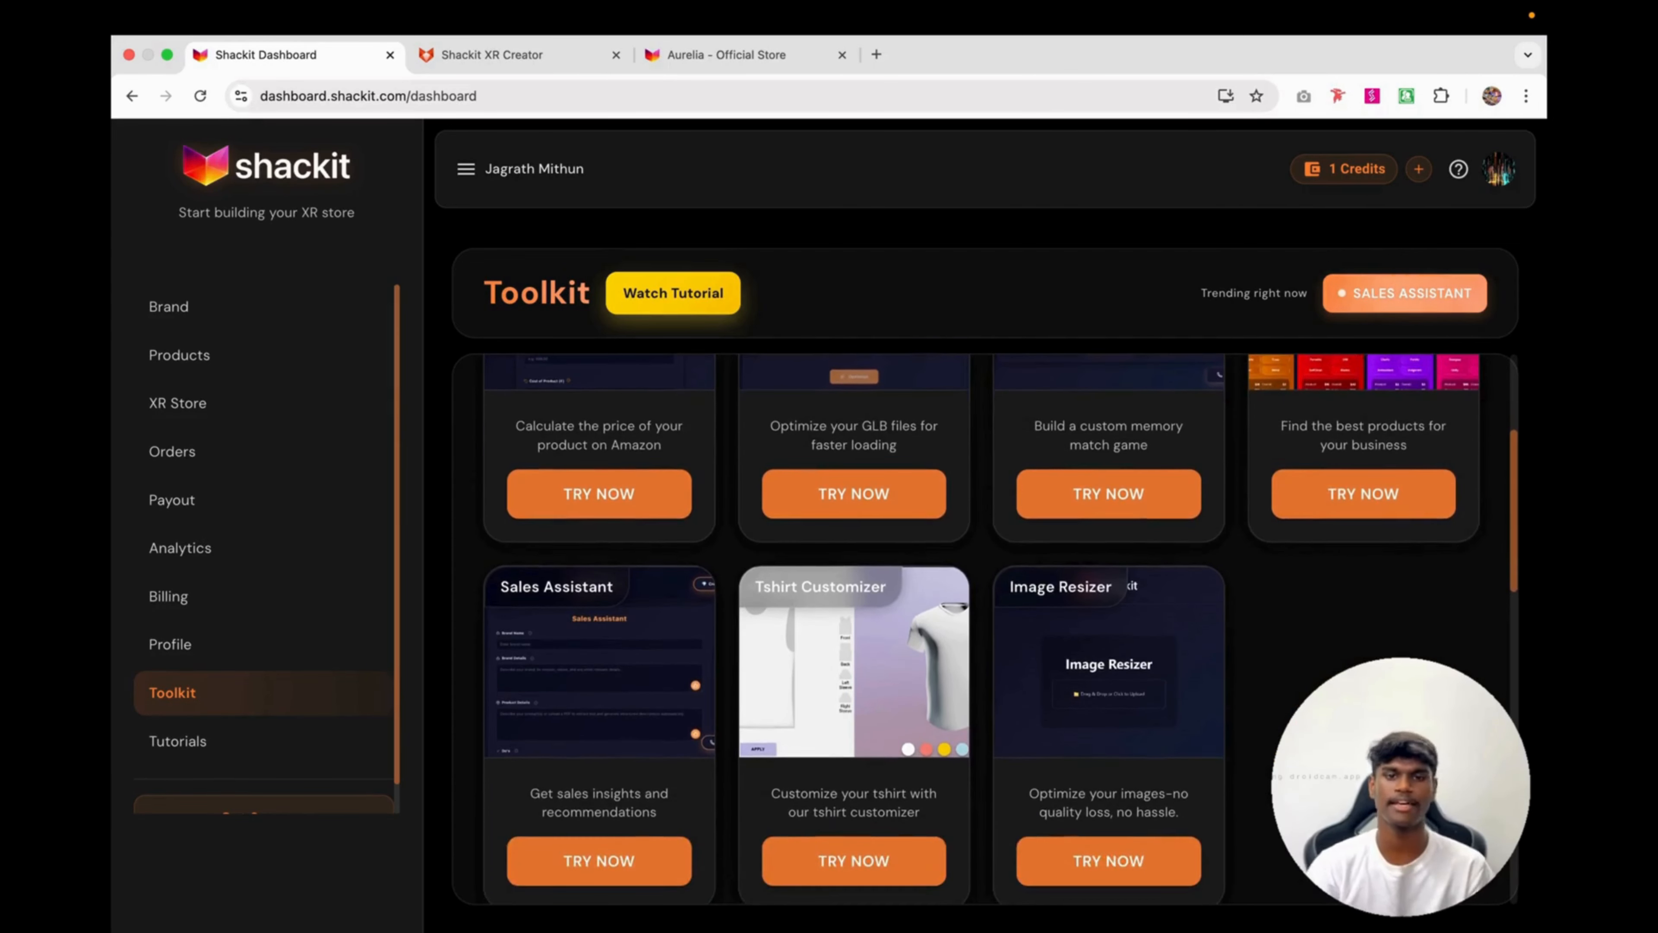
scroll(599, 765, "up", 5)
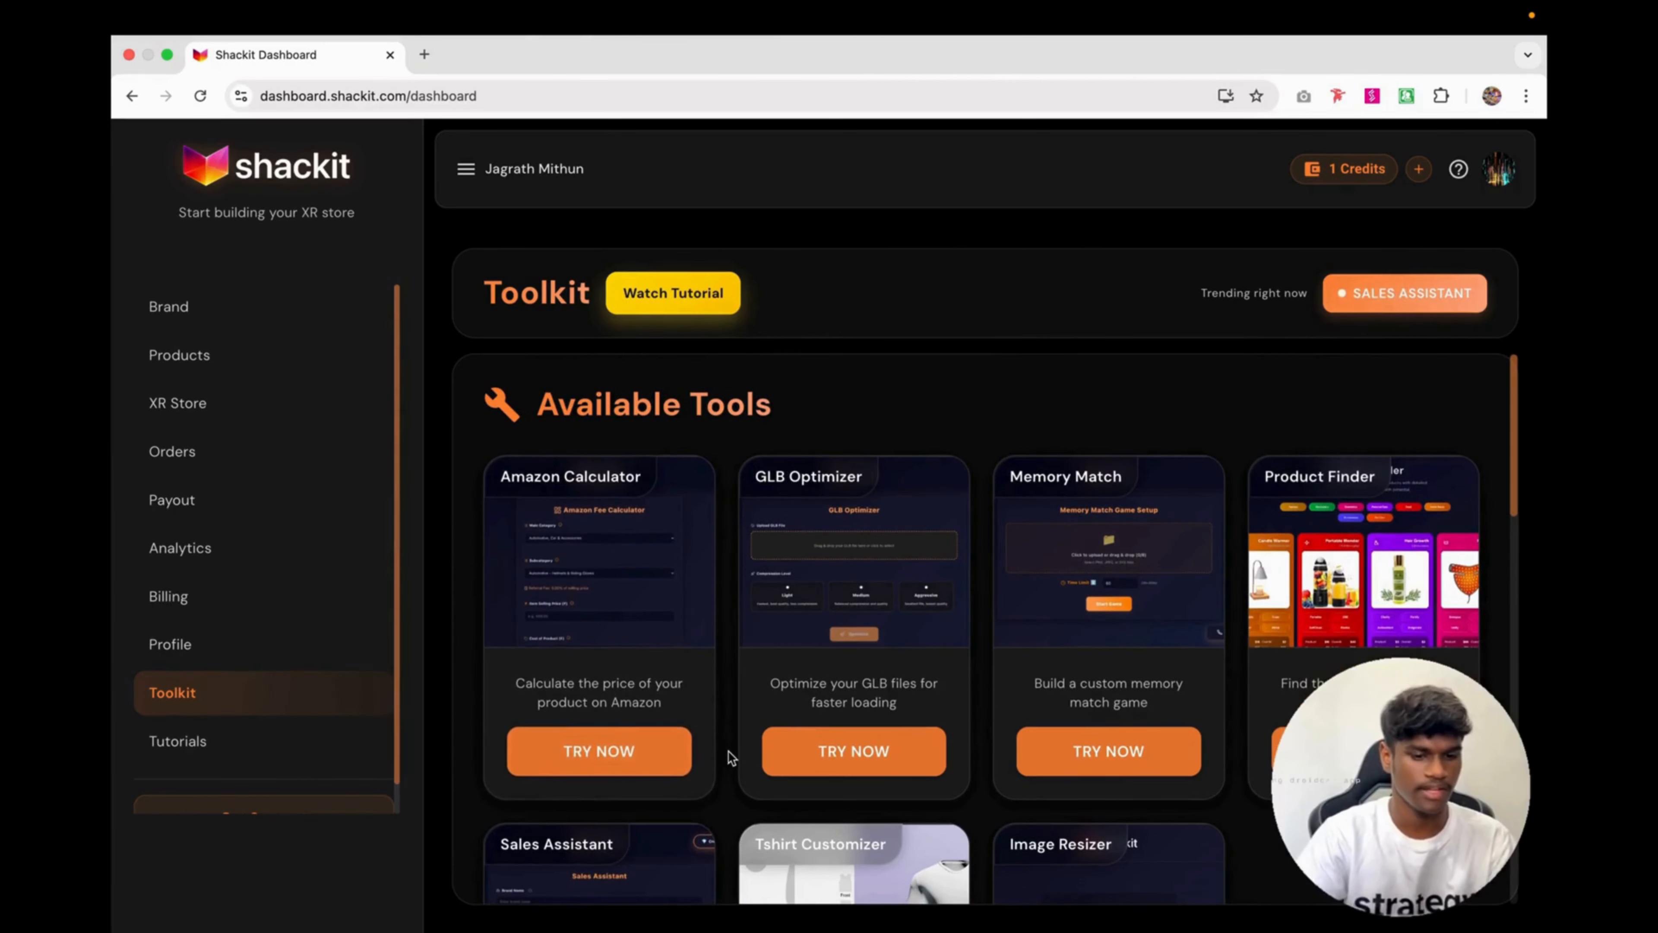
left_click(655, 758)
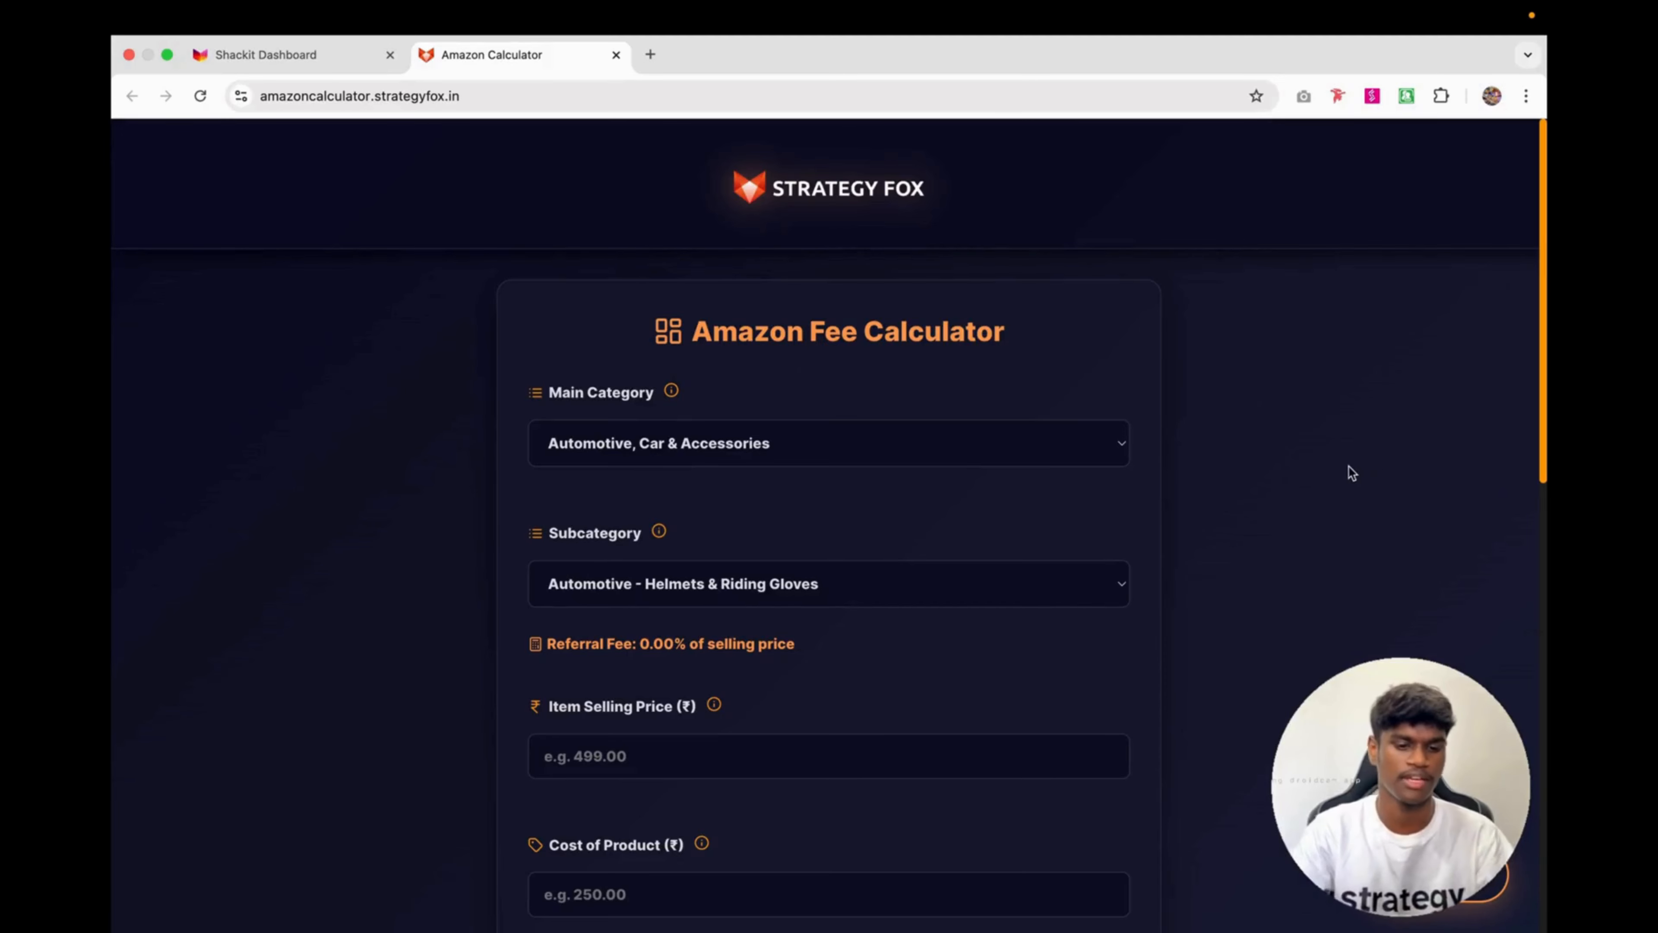
Set the main category to Clothing/Fashion and the subcategory to Handbags.
left_click(1074, 458)
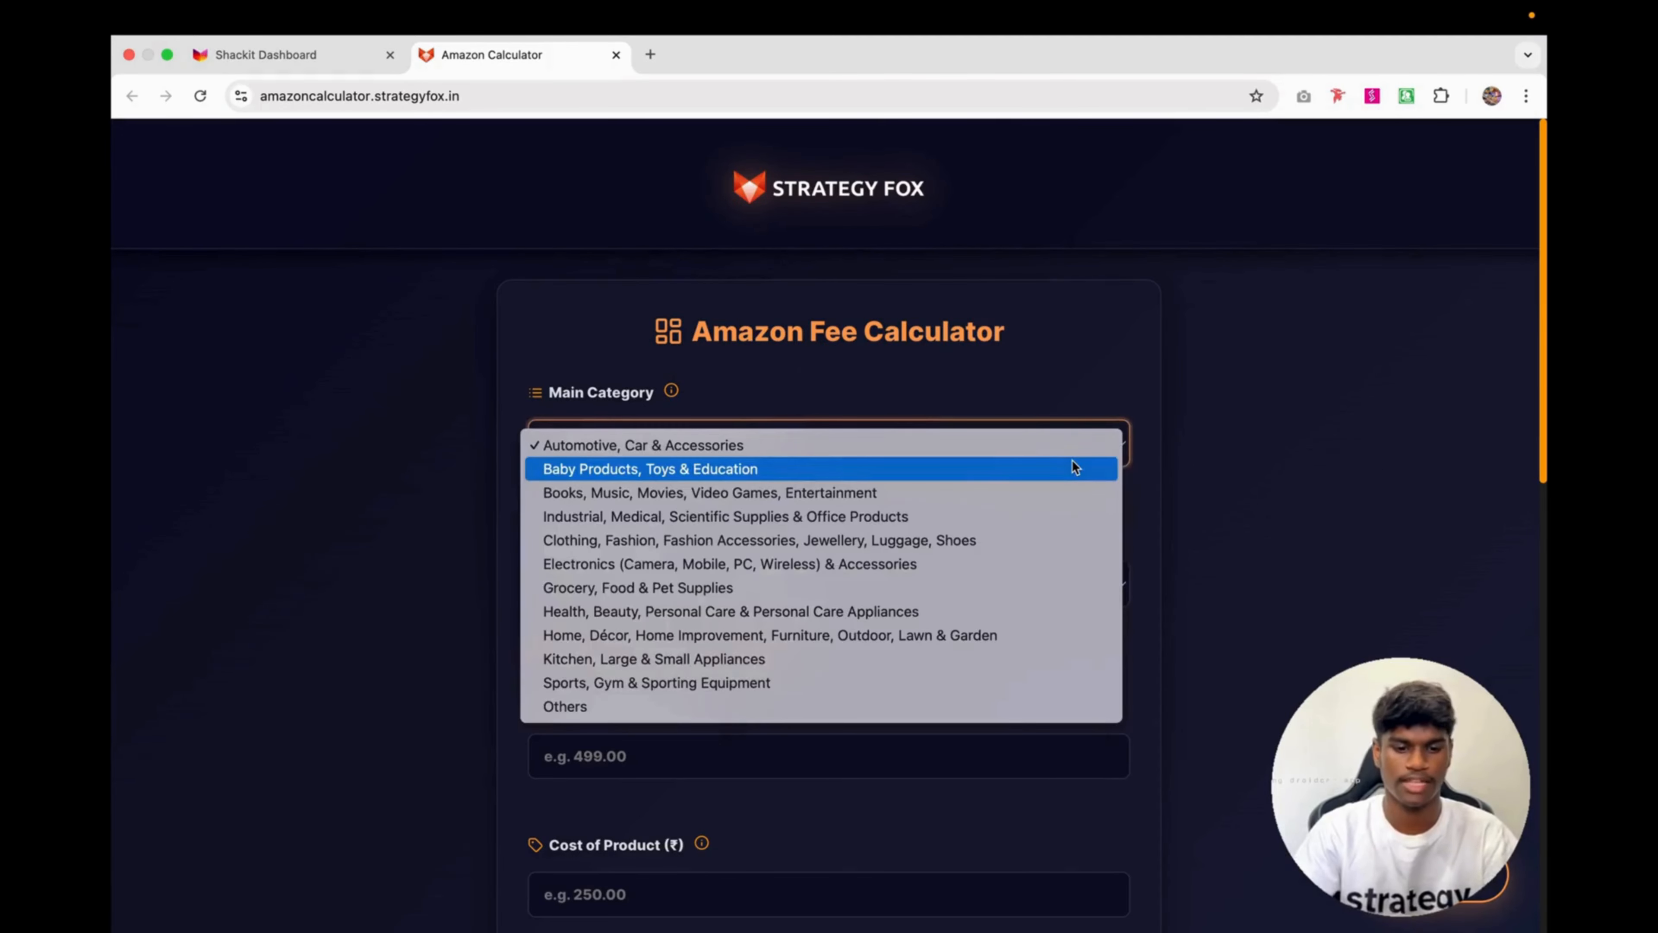
left_click(687, 540)
scroll(687, 539, "down", 2)
left_click(743, 457)
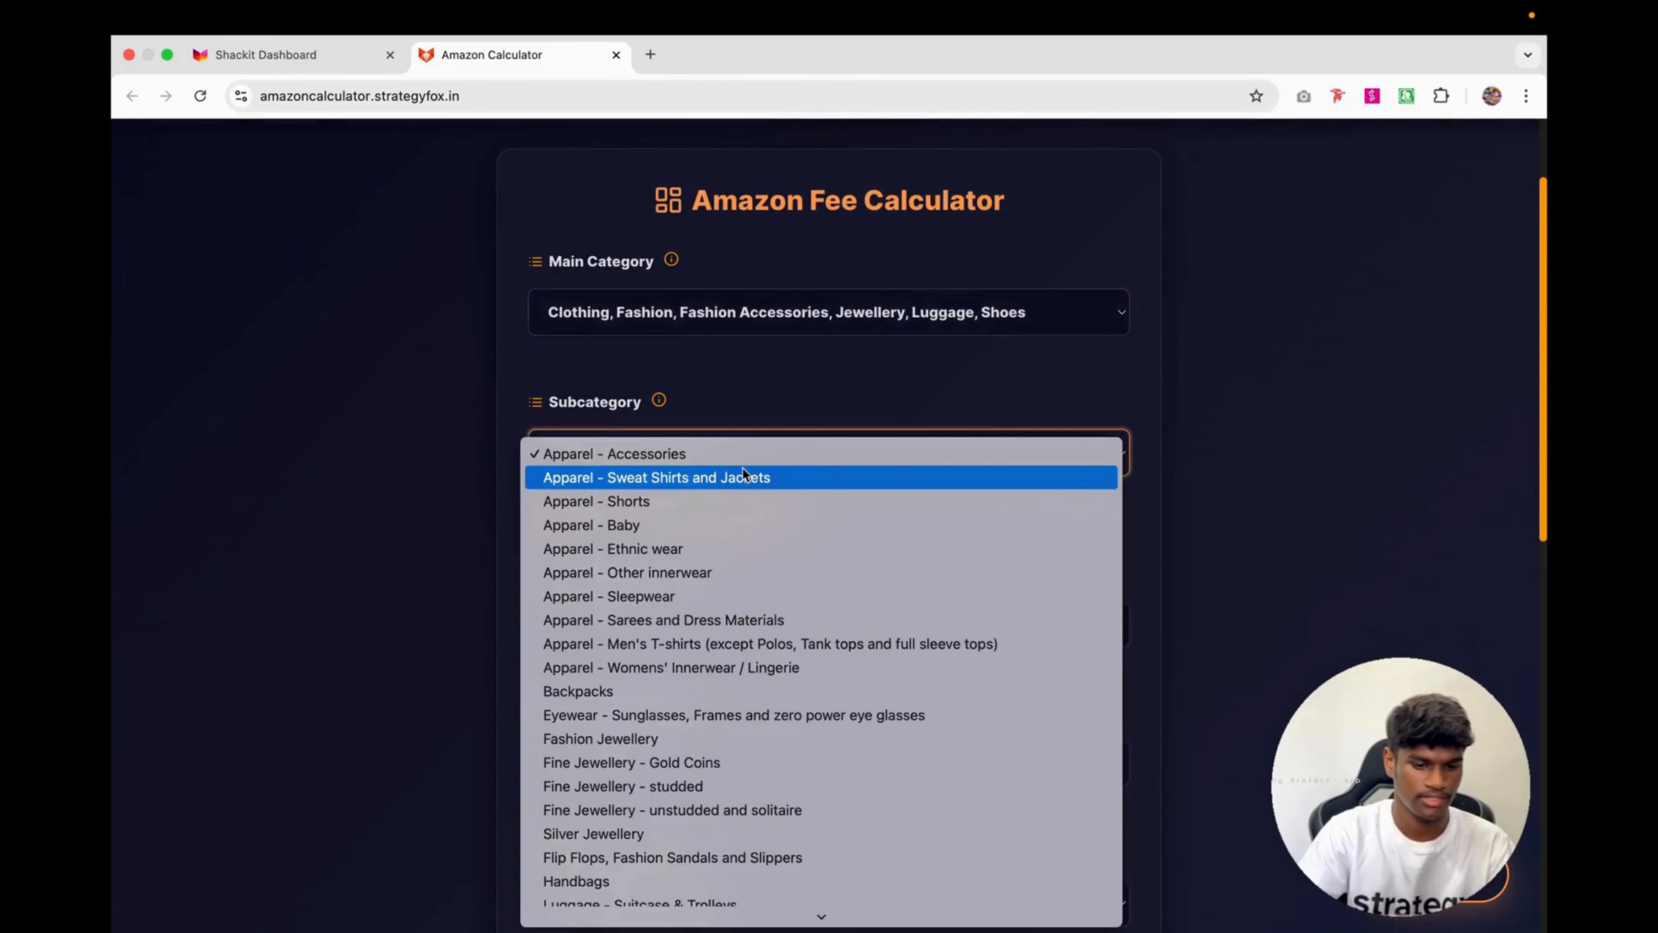
left_click(656, 765)
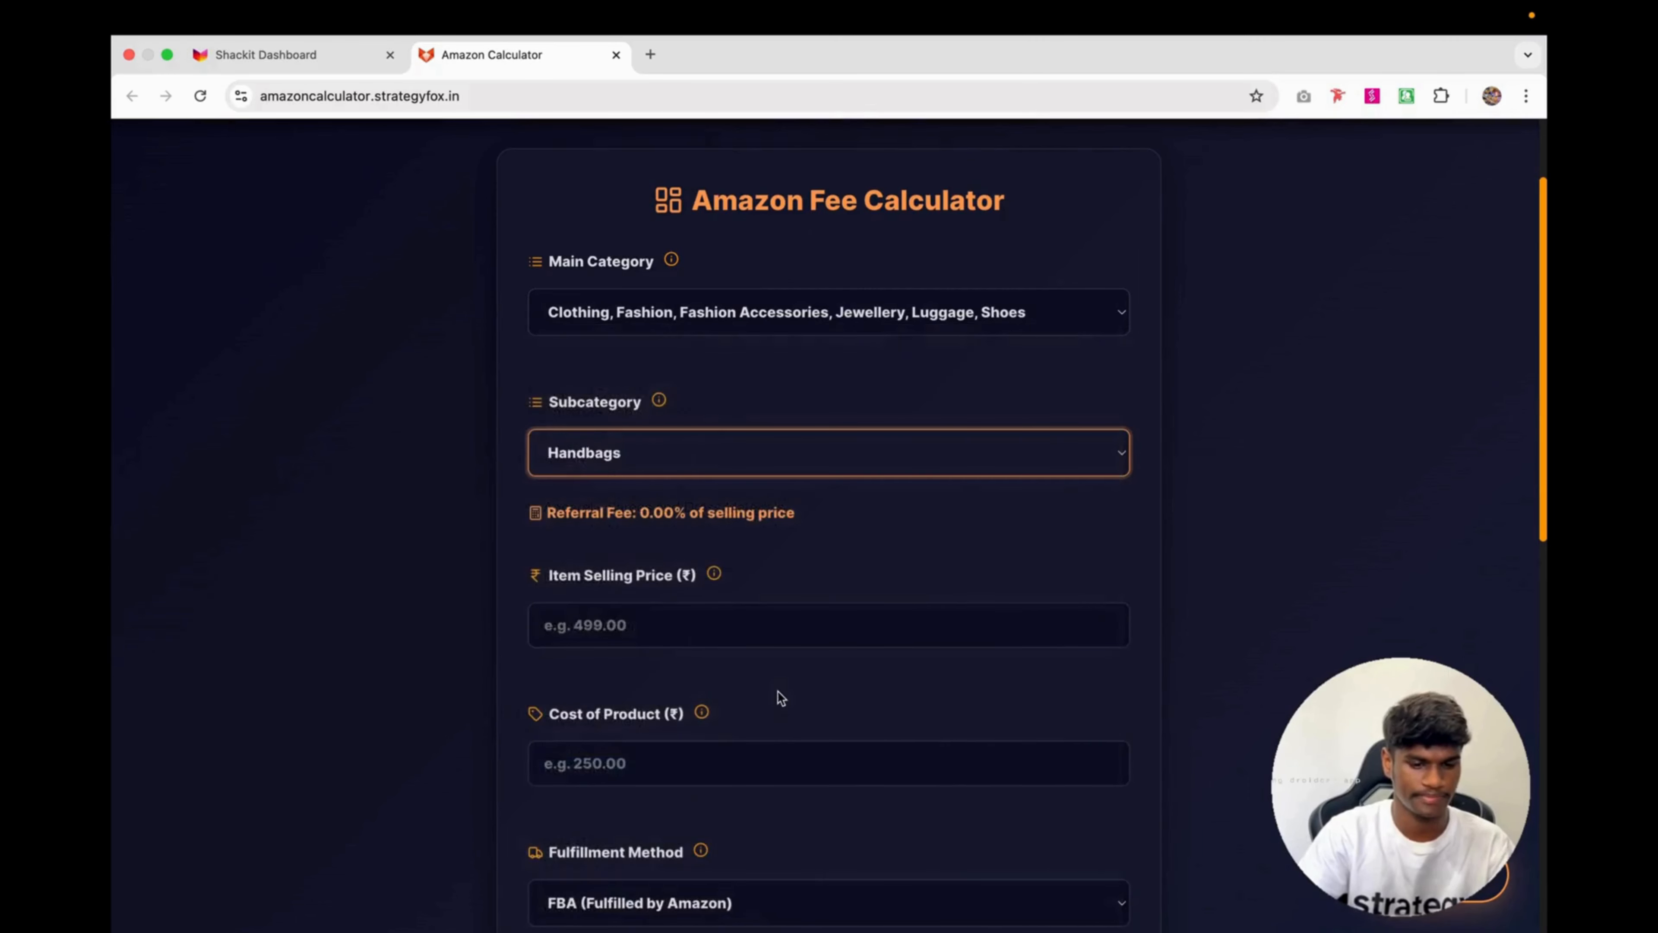
scroll(777, 691, "down", 2)
Enter selling price 15999 and product cost 11999.89, keeping FBA as the fulfilment method.
left_click(679, 530)
type("15999")
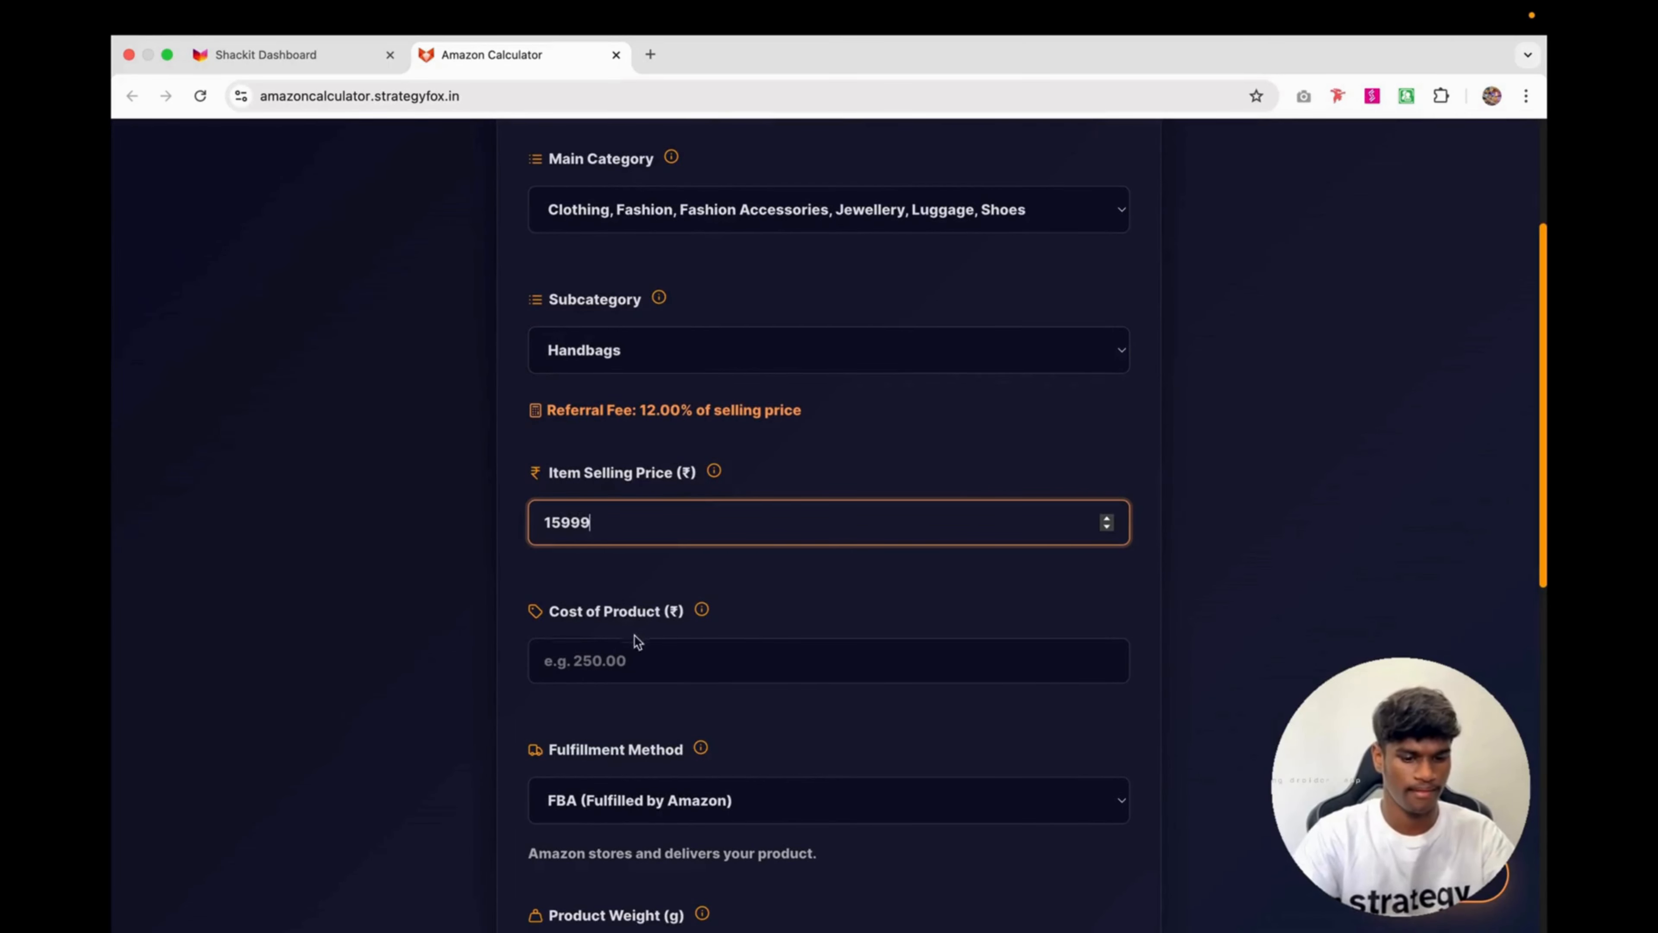
left_click(629, 653)
type("12000")
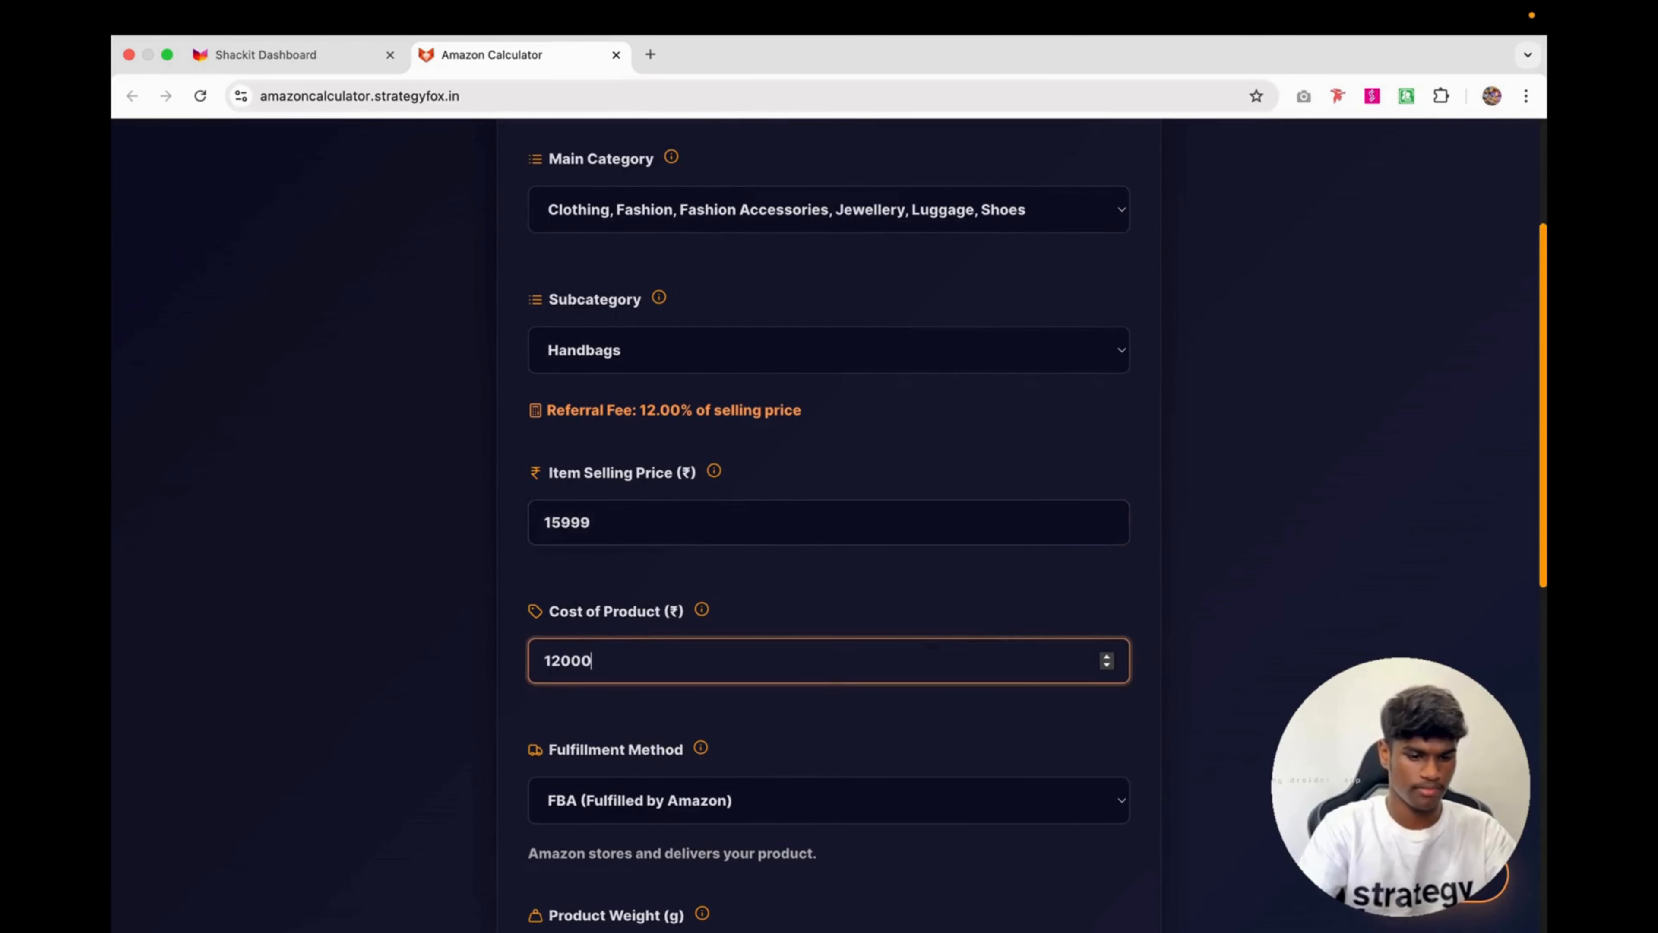
scroll(628, 654, "down", 1)
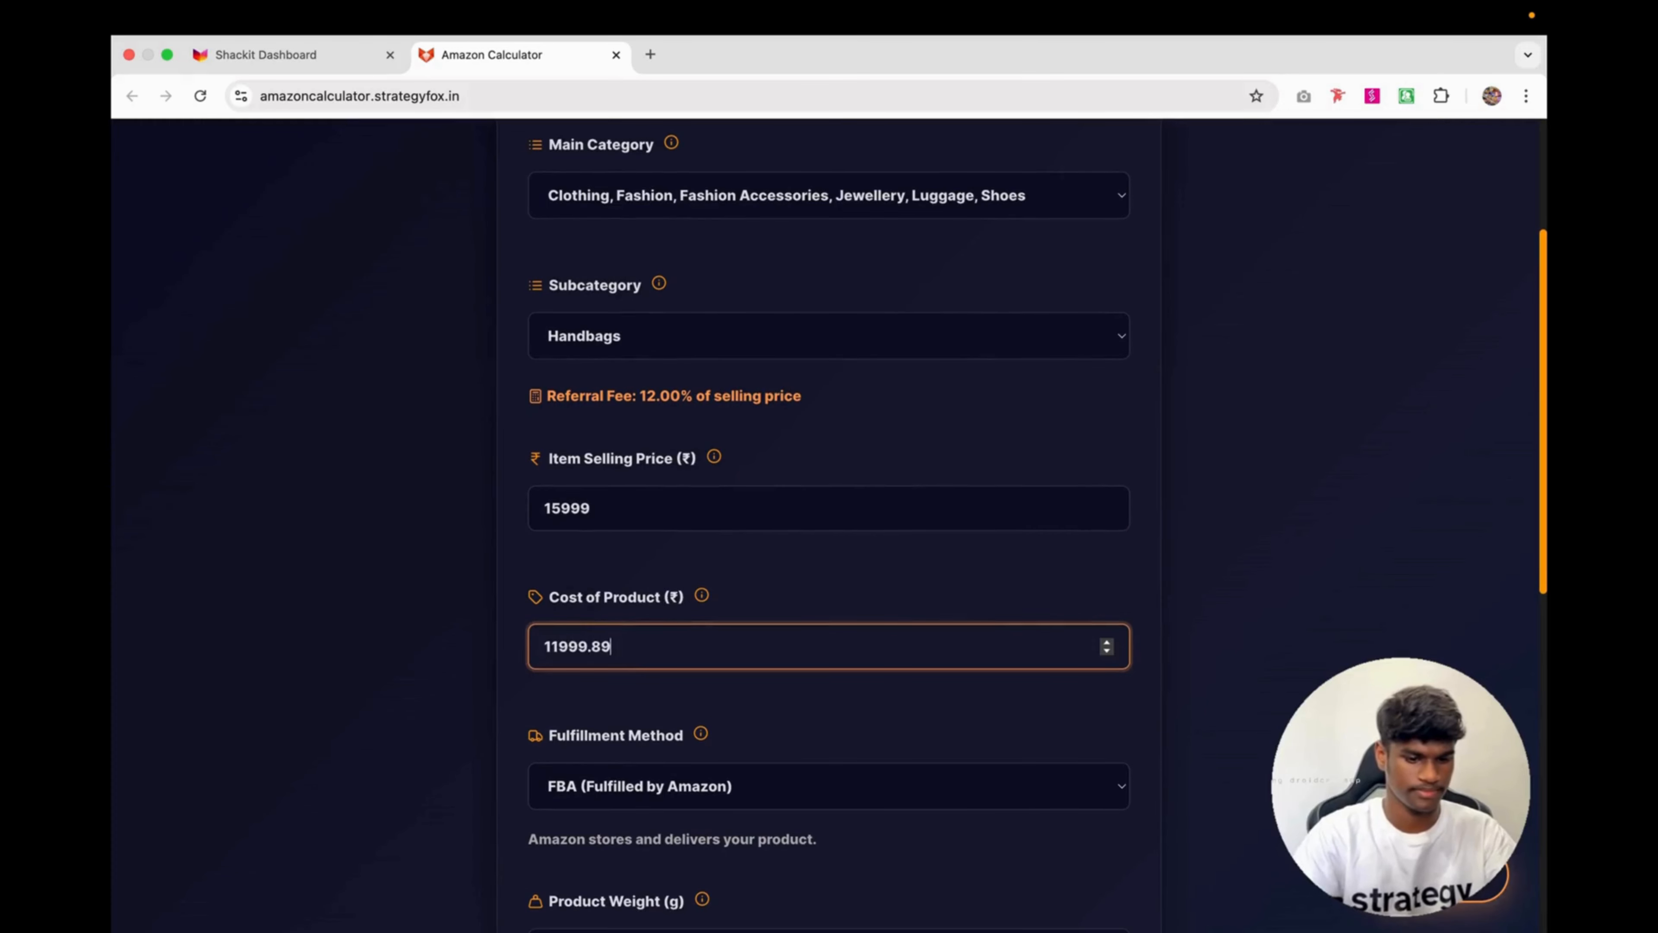
left_click(651, 694)
scroll(651, 692, "down", 5)
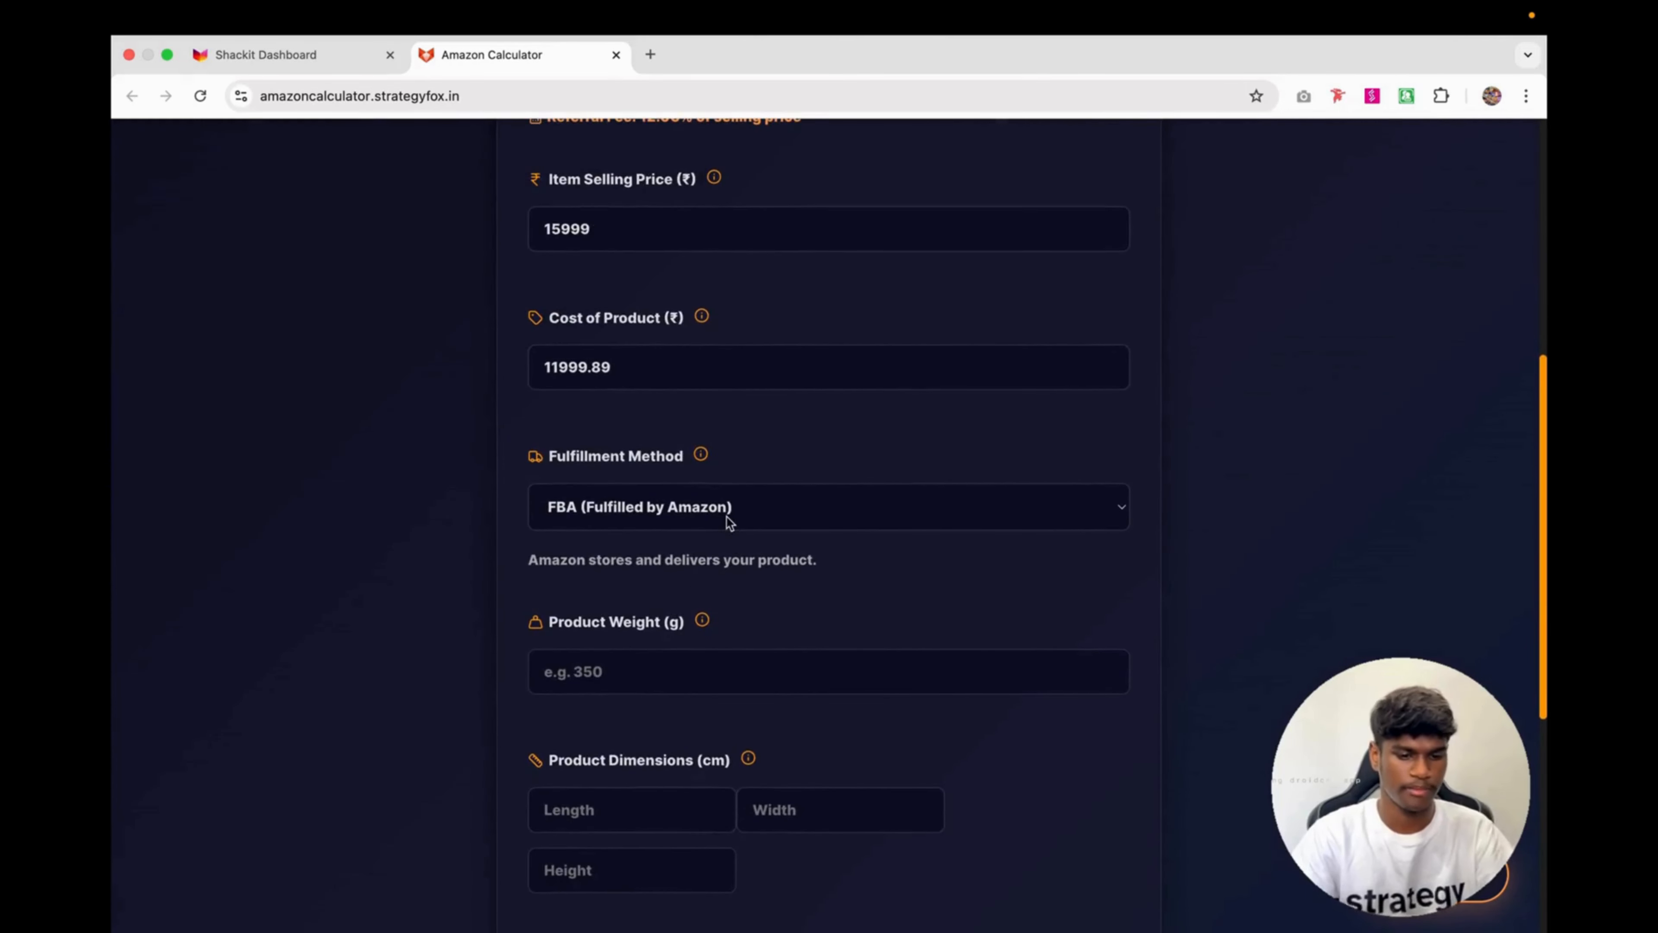
left_click(729, 521)
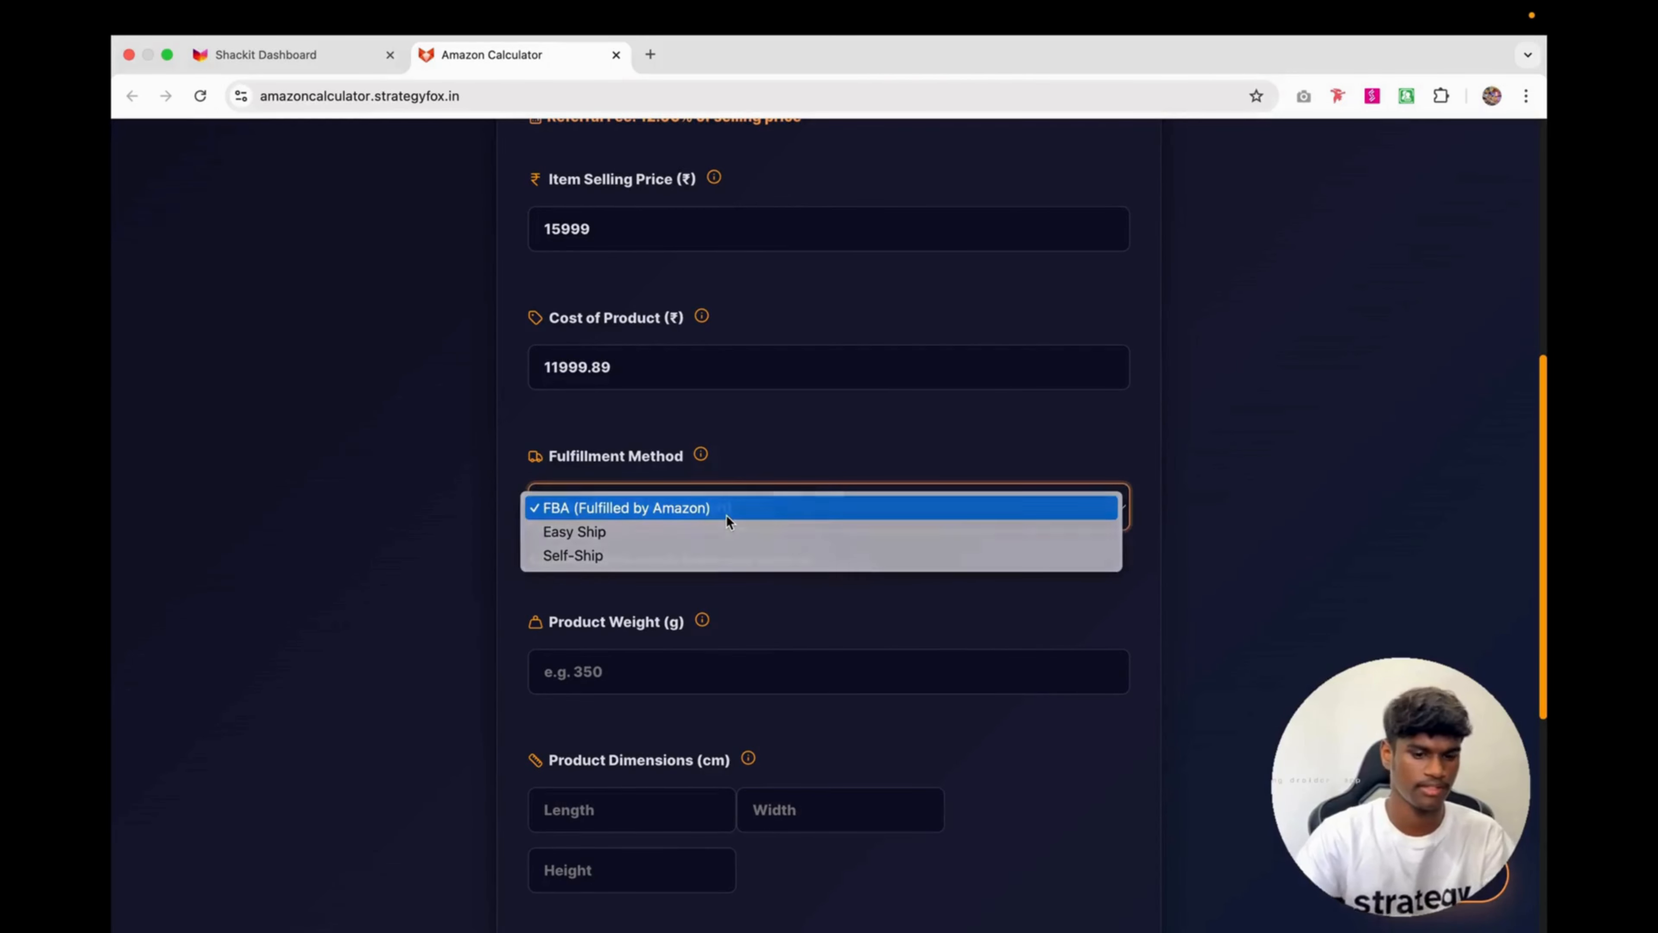
left_click(726, 515)
scroll(692, 568, "down", 3)
left_click(638, 526)
scroll(637, 526, "down", 1)
Set the product weight to 800 g and dimensions to 30 × 15 × 20 cm.
type("0")
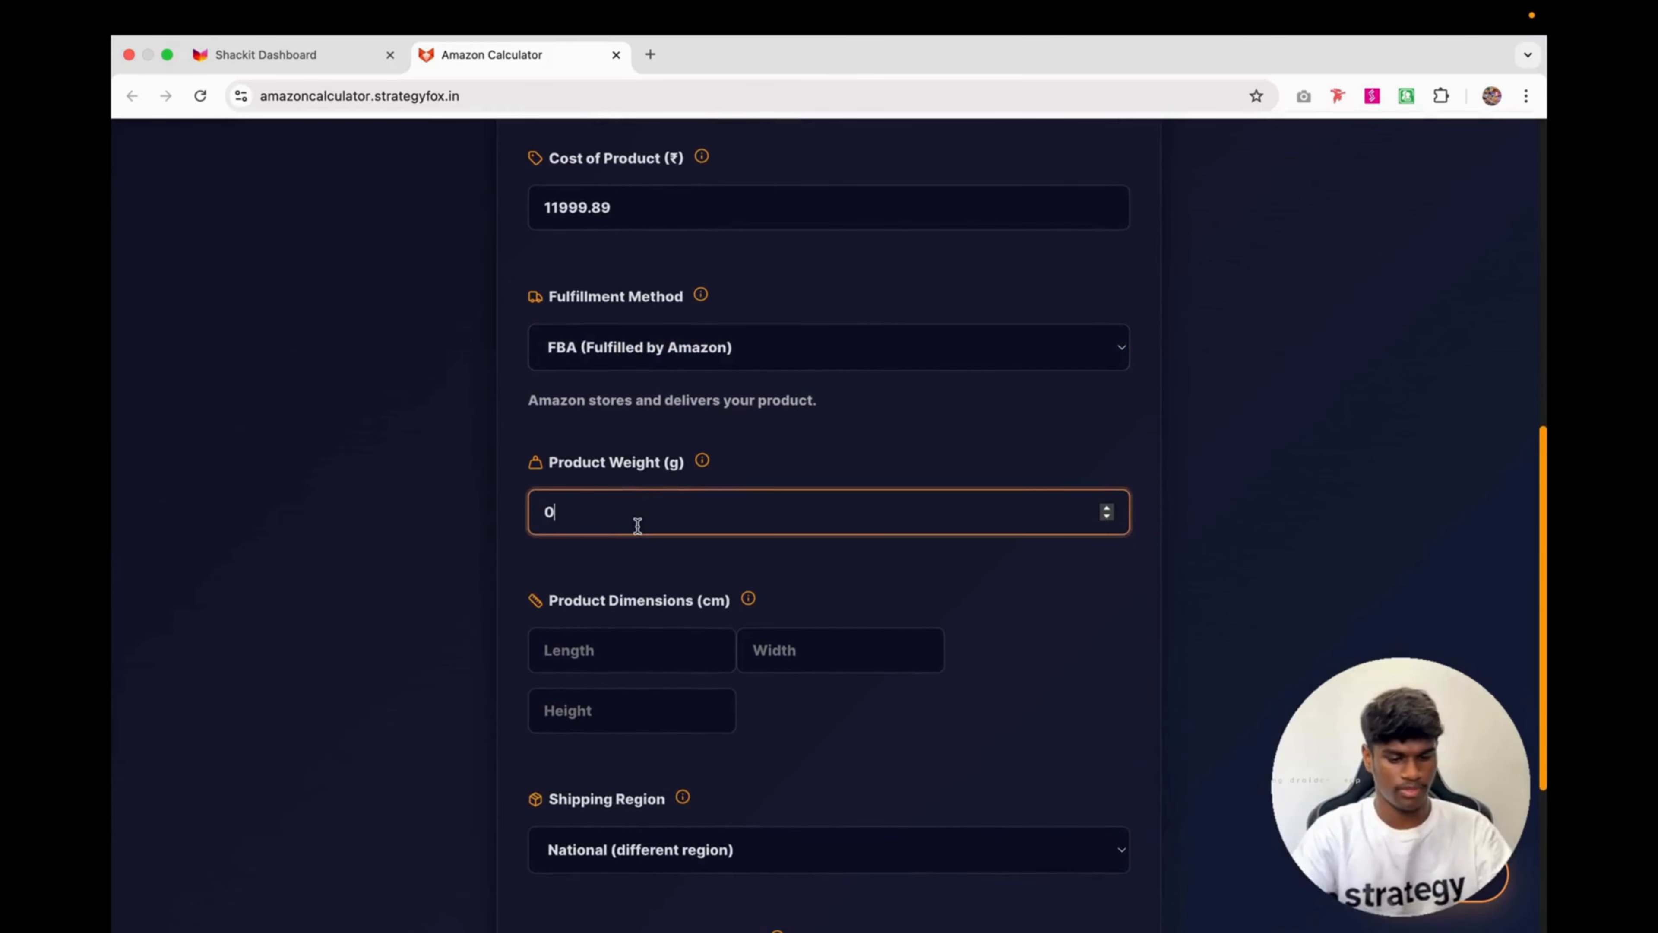
type("8")
key("ctrl+super+space")
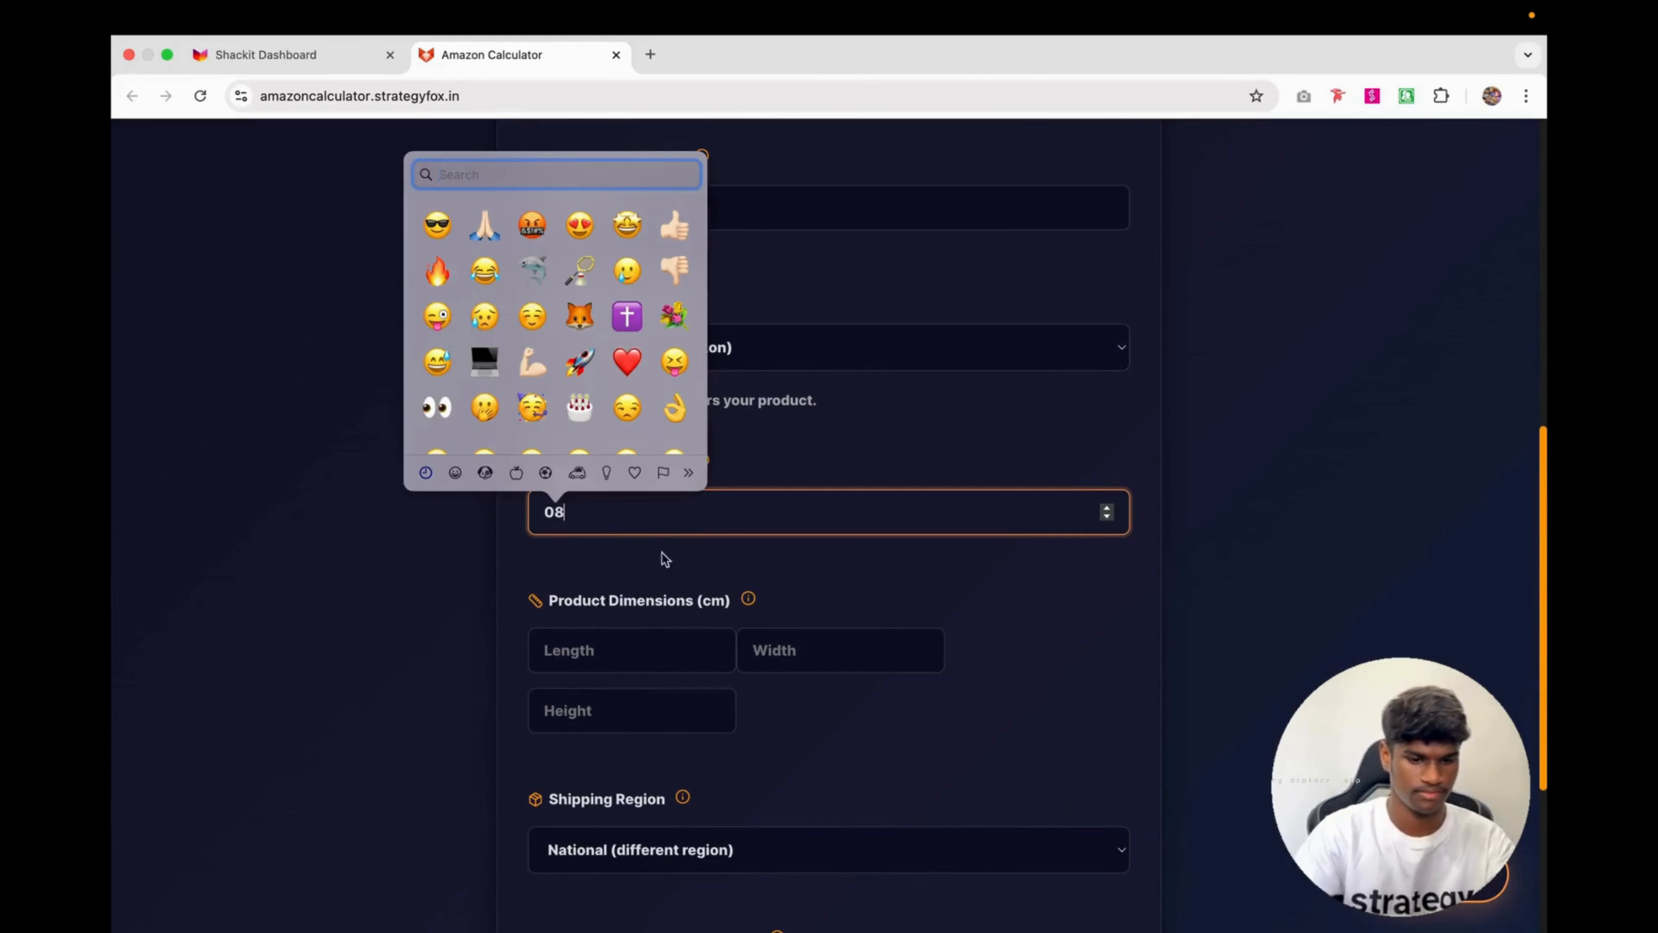
left_click(679, 516)
key("BackSpace")
key("BackSpace")
type("800")
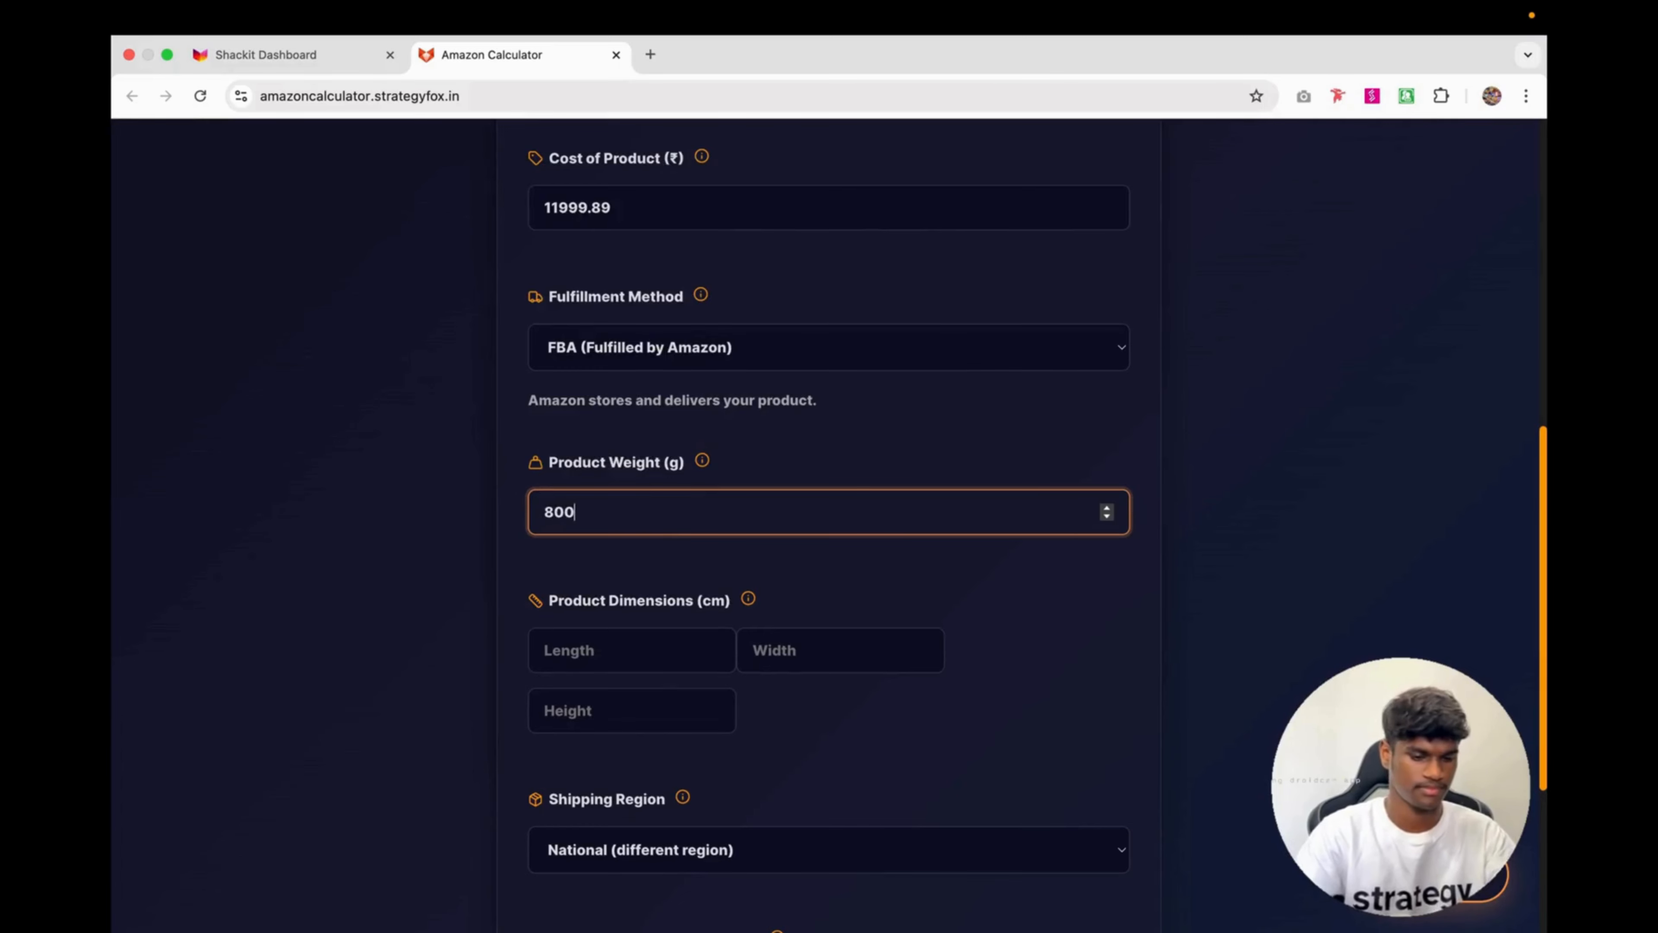
scroll(679, 516, "down", 6)
left_click(615, 606)
left_click(618, 470)
double_click(618, 471)
type("800")
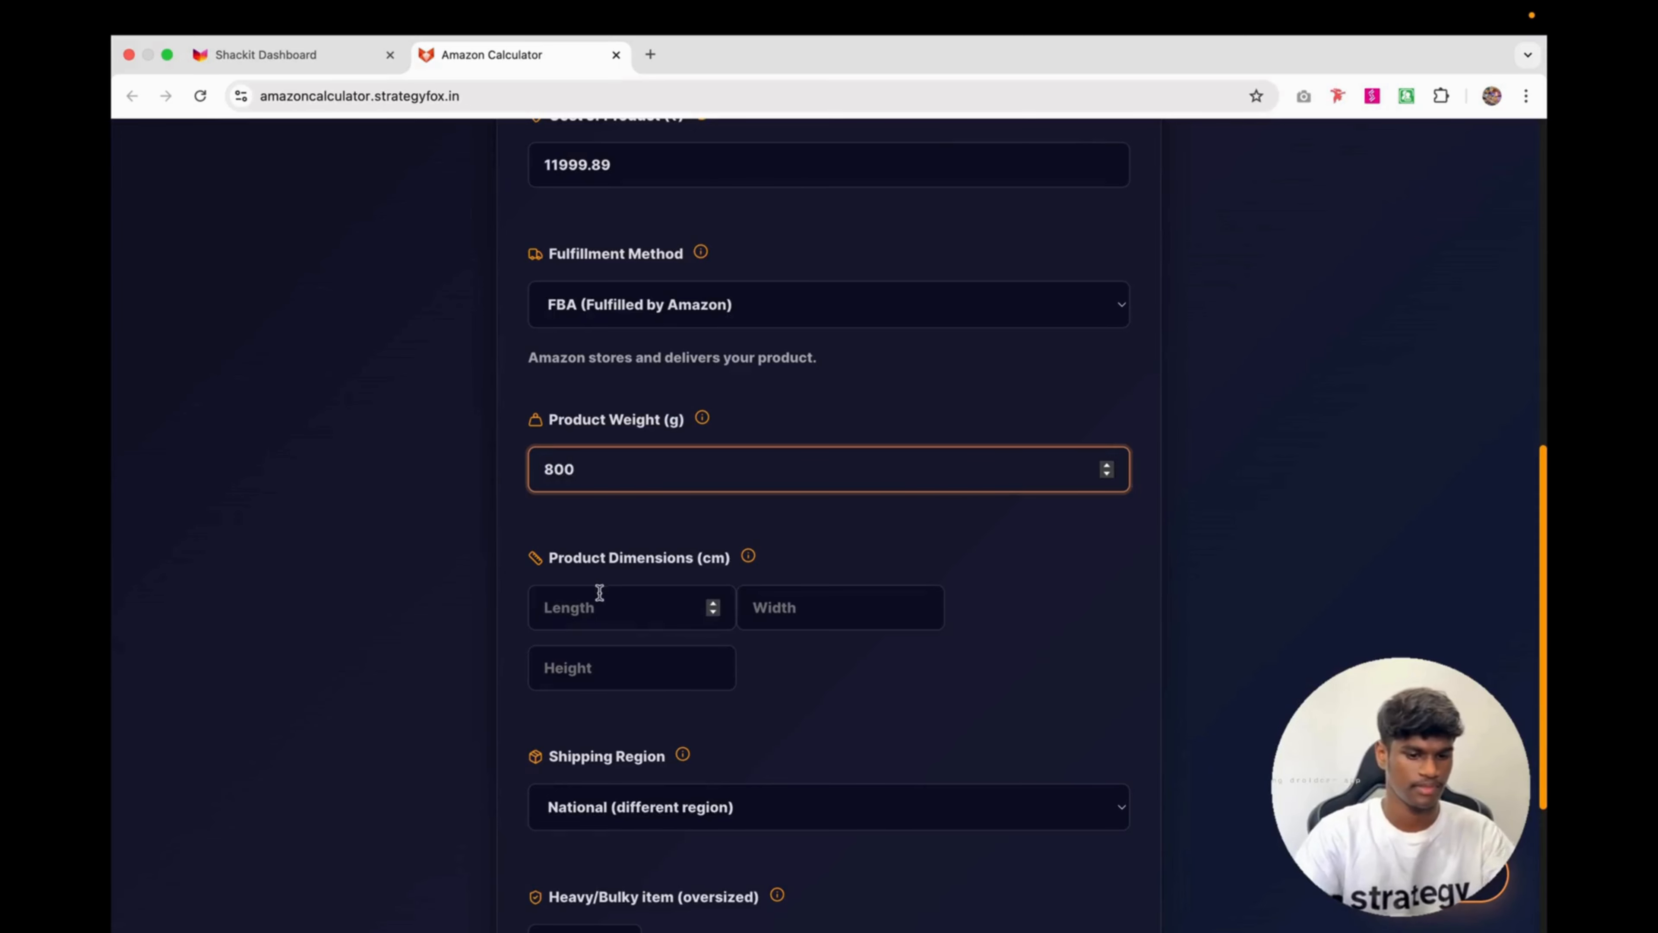
left_click(599, 592)
type("30")
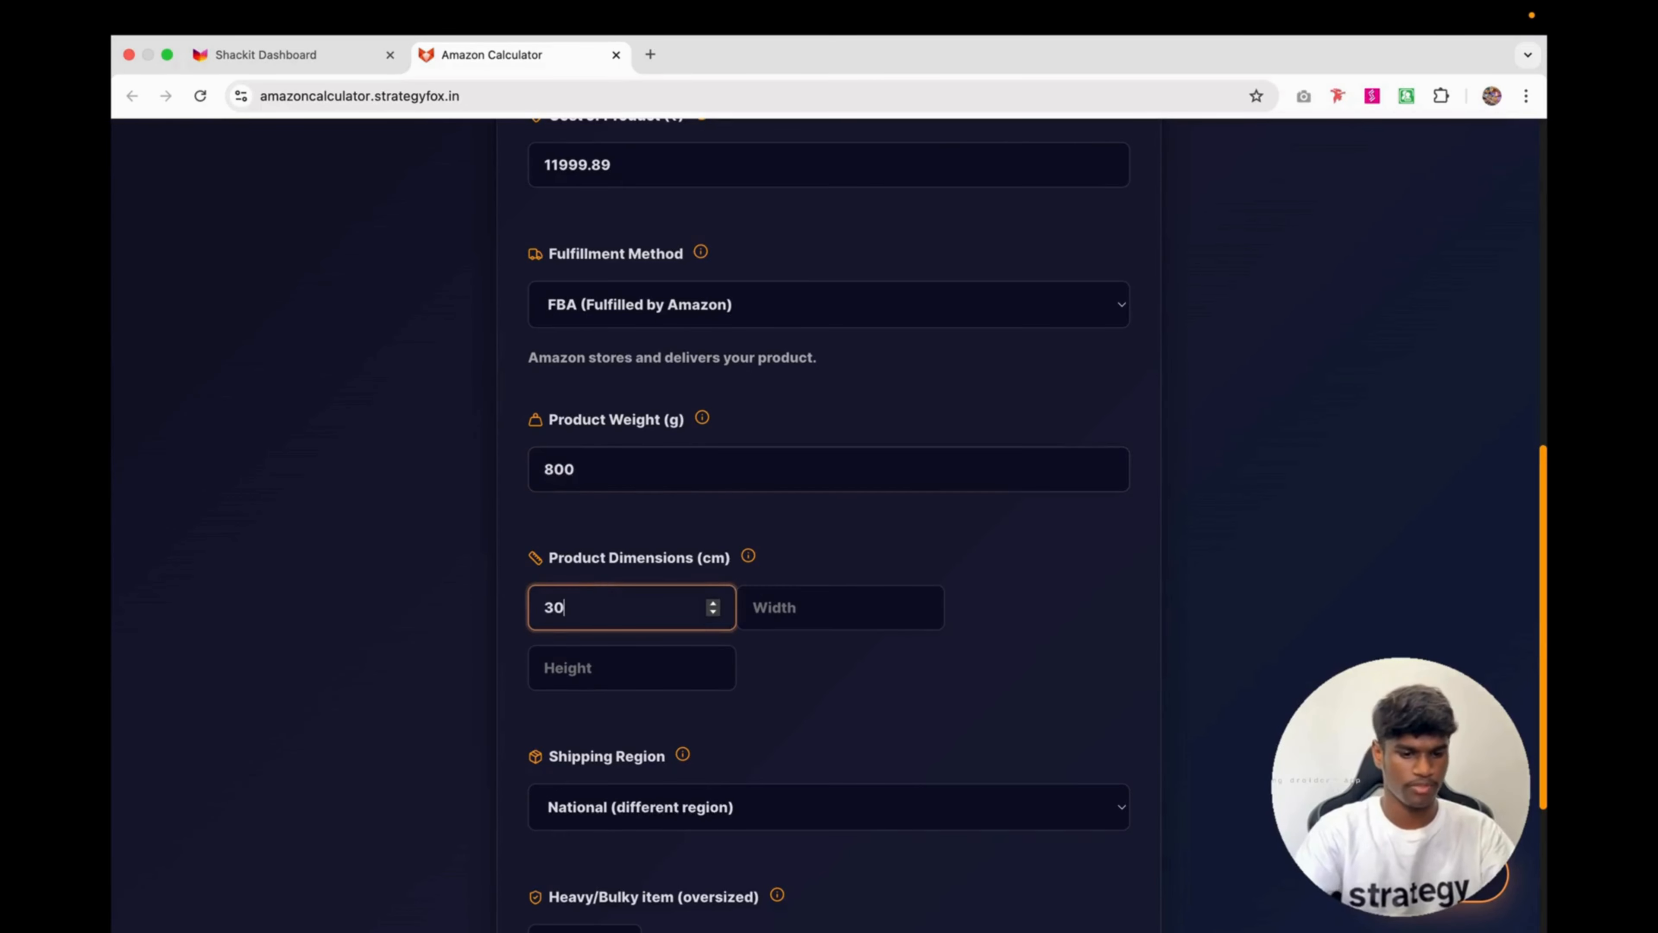
left_click(760, 604)
type("15")
left_click(679, 683)
type("20")
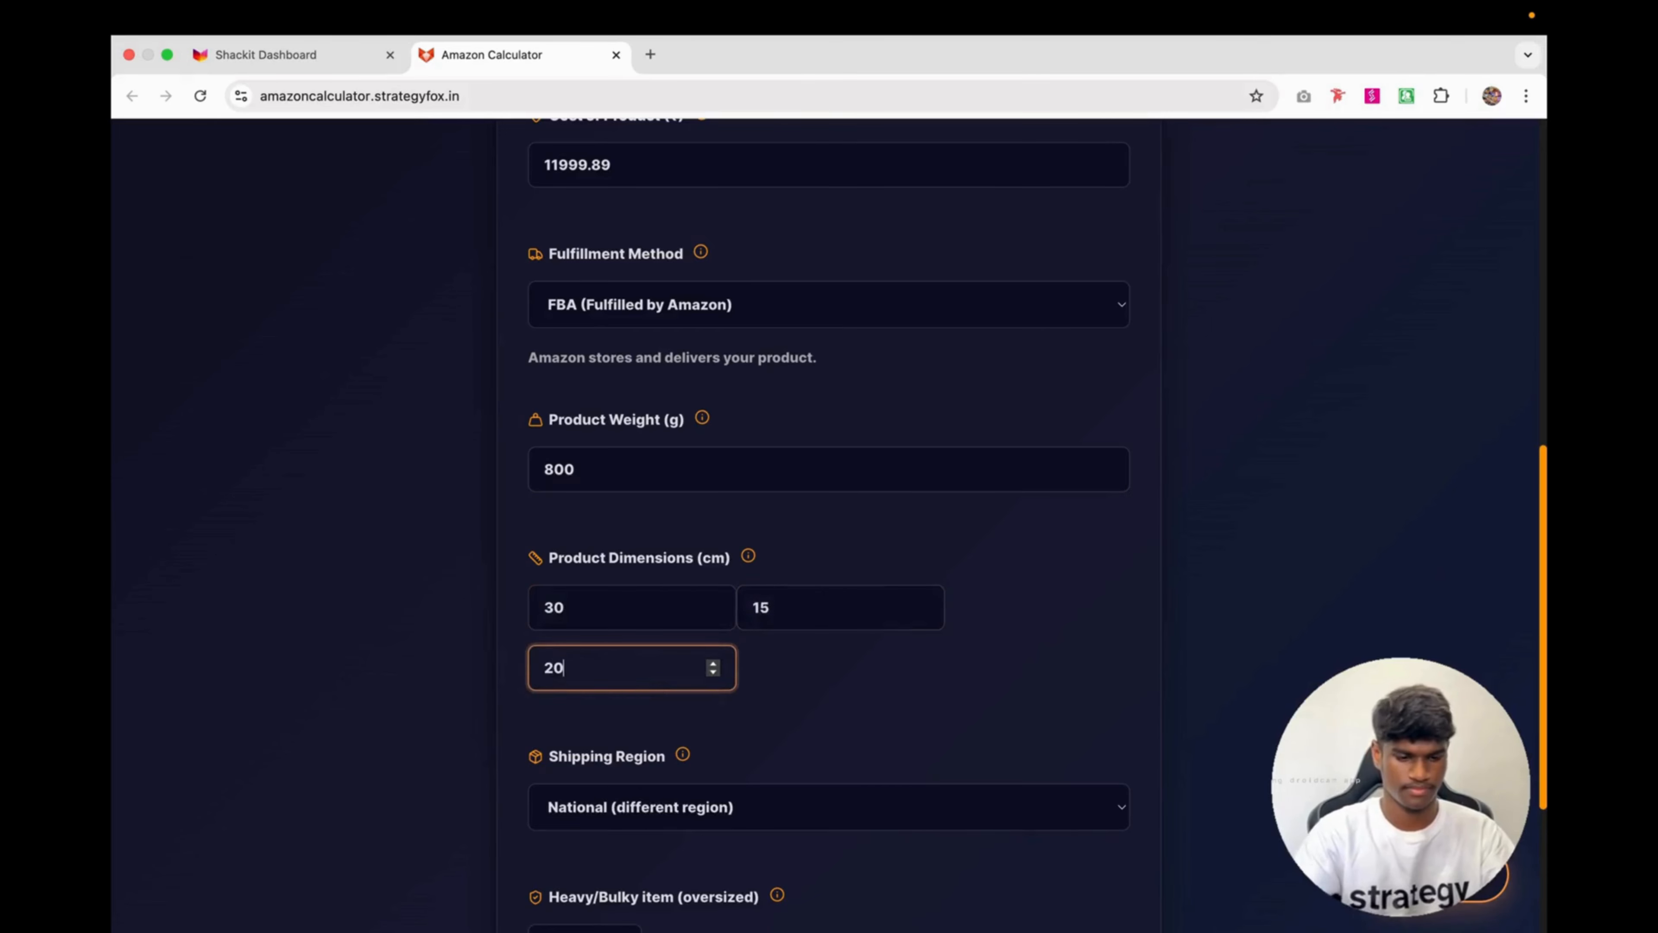
Choose Regional shipping, keep Heavy/Bulky at No, and calculate fees to ₹2102.88 and ₹1896.23 profit.
scroll(823, 689, "down", 2)
scroll(826, 692, "down", 2)
left_click(777, 556)
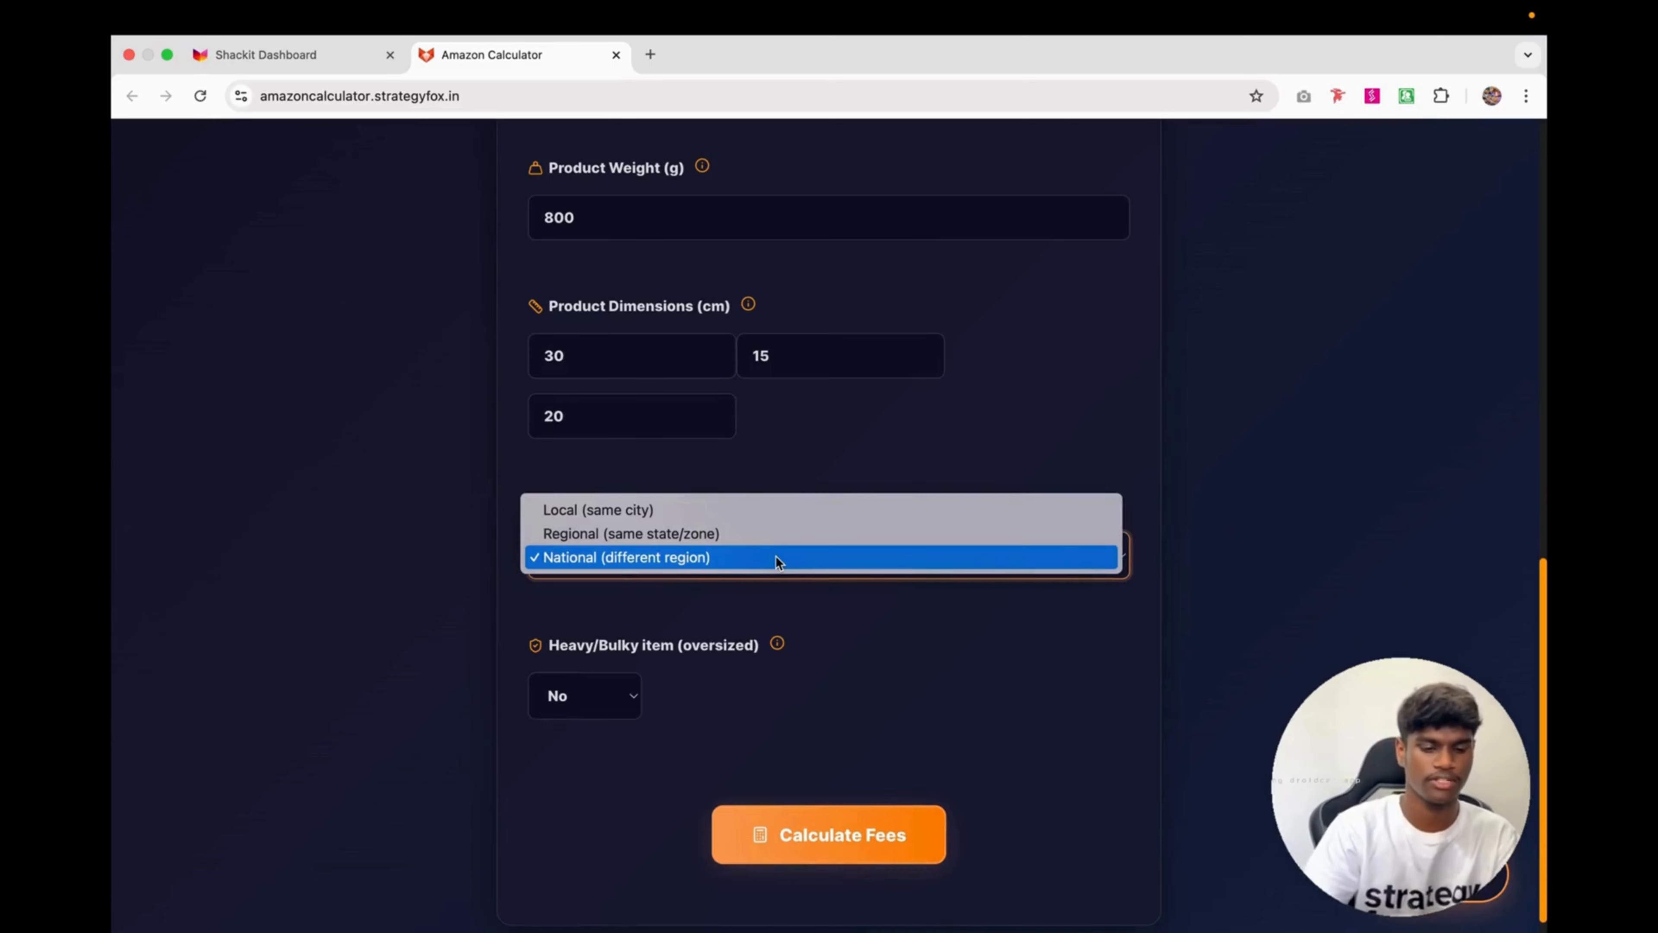
left_click(748, 533)
left_click(629, 695)
left_click(736, 688)
scroll(736, 688, "down", 1)
left_click(844, 808)
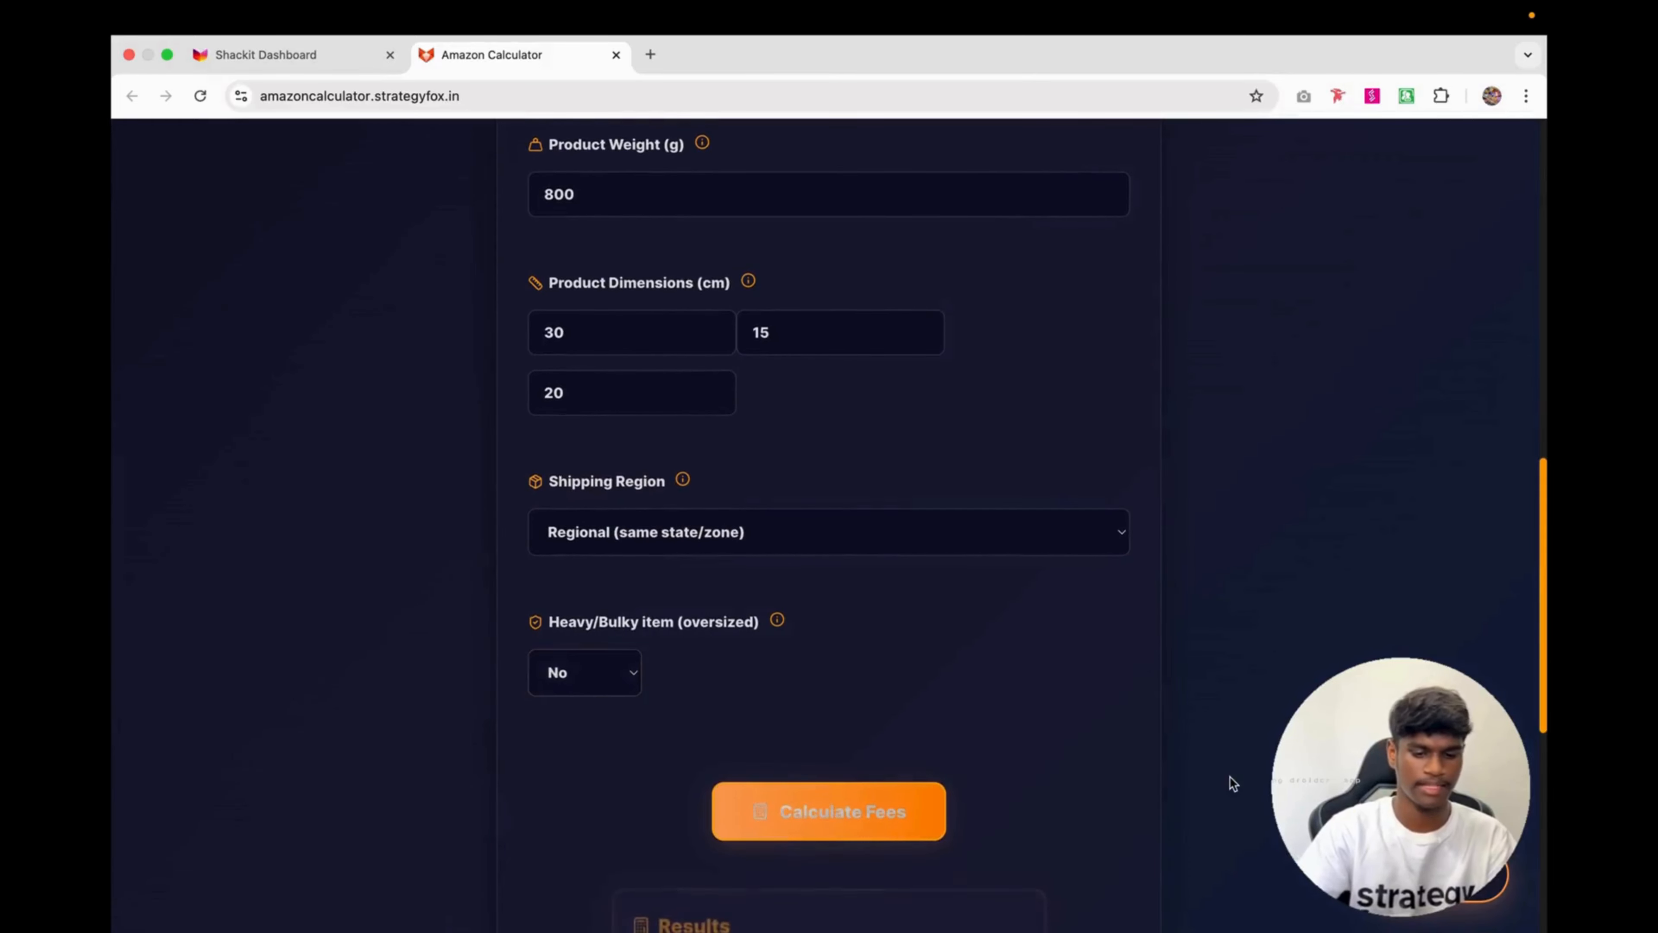
scroll(1233, 783, "down", 9)
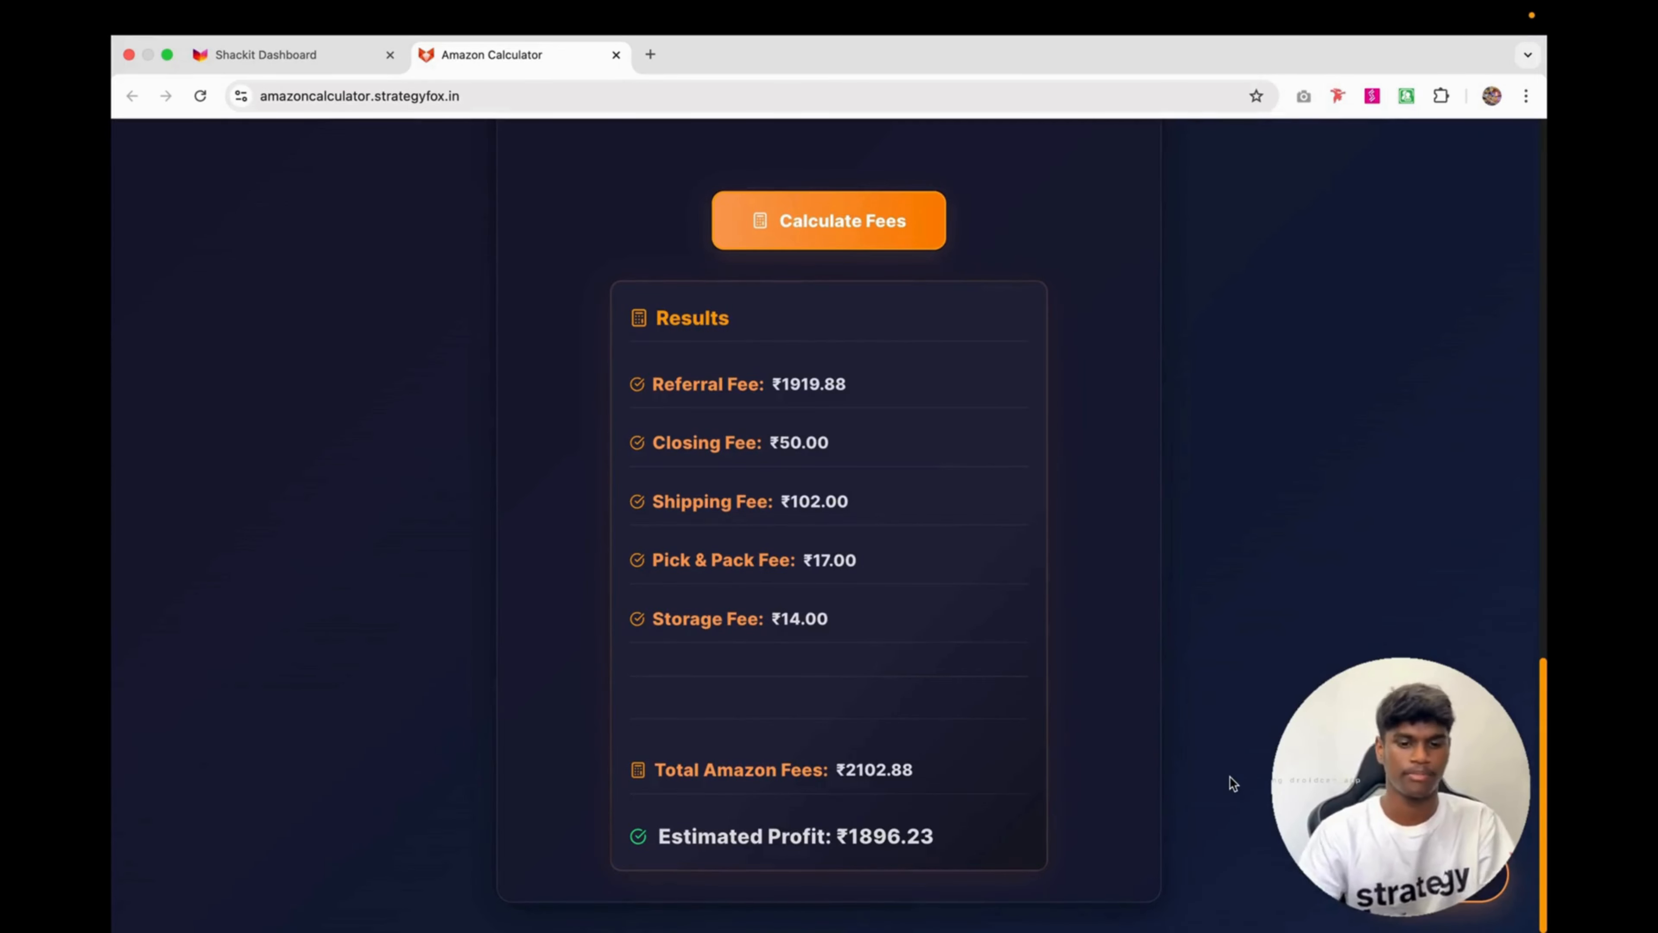
scroll(1232, 783, "up", 10)
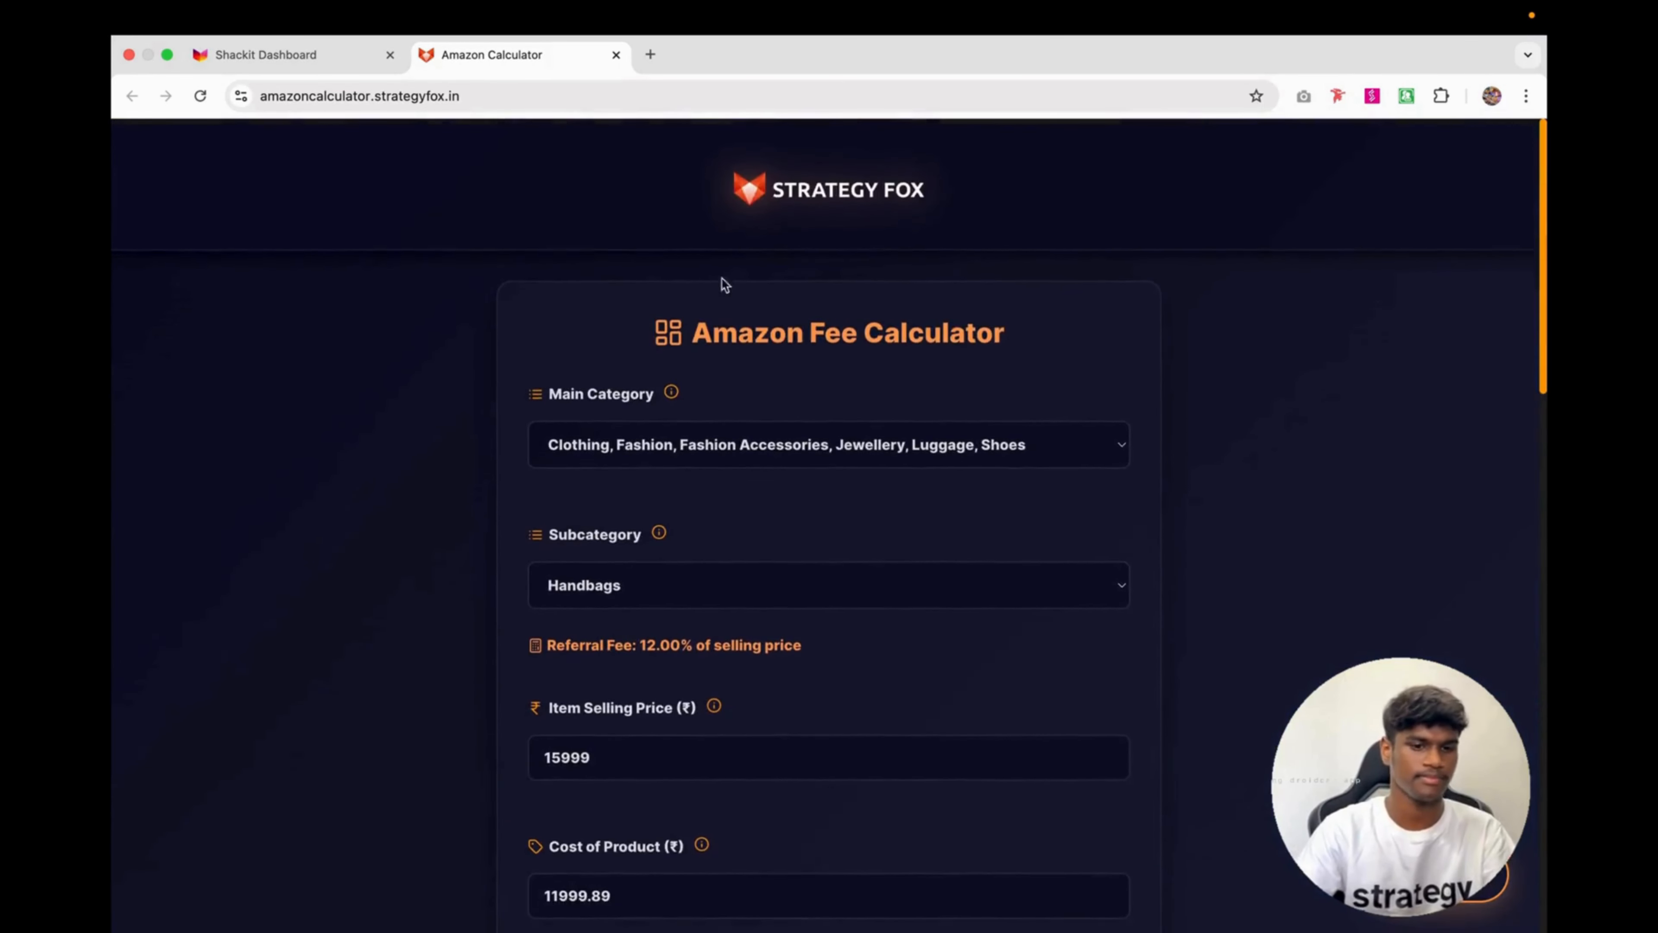
Close the calculator, open GLB Optimizer, and upload chandelier (1).glb from the Aurelia folder.
left_click(616, 55)
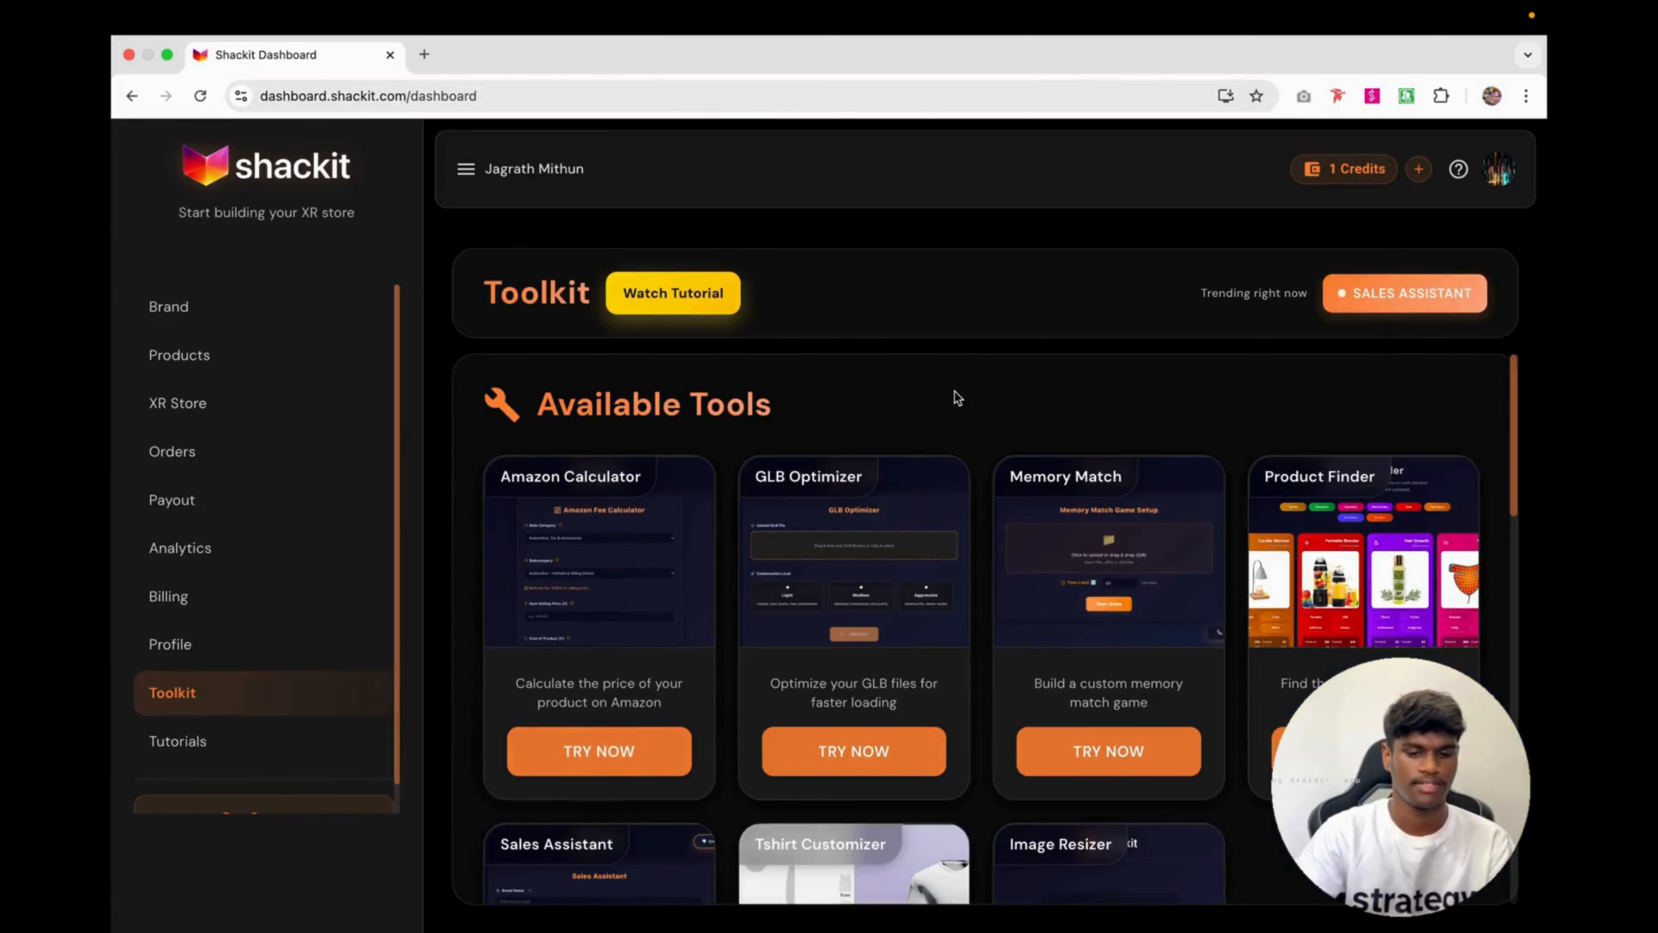
left_click(854, 751)
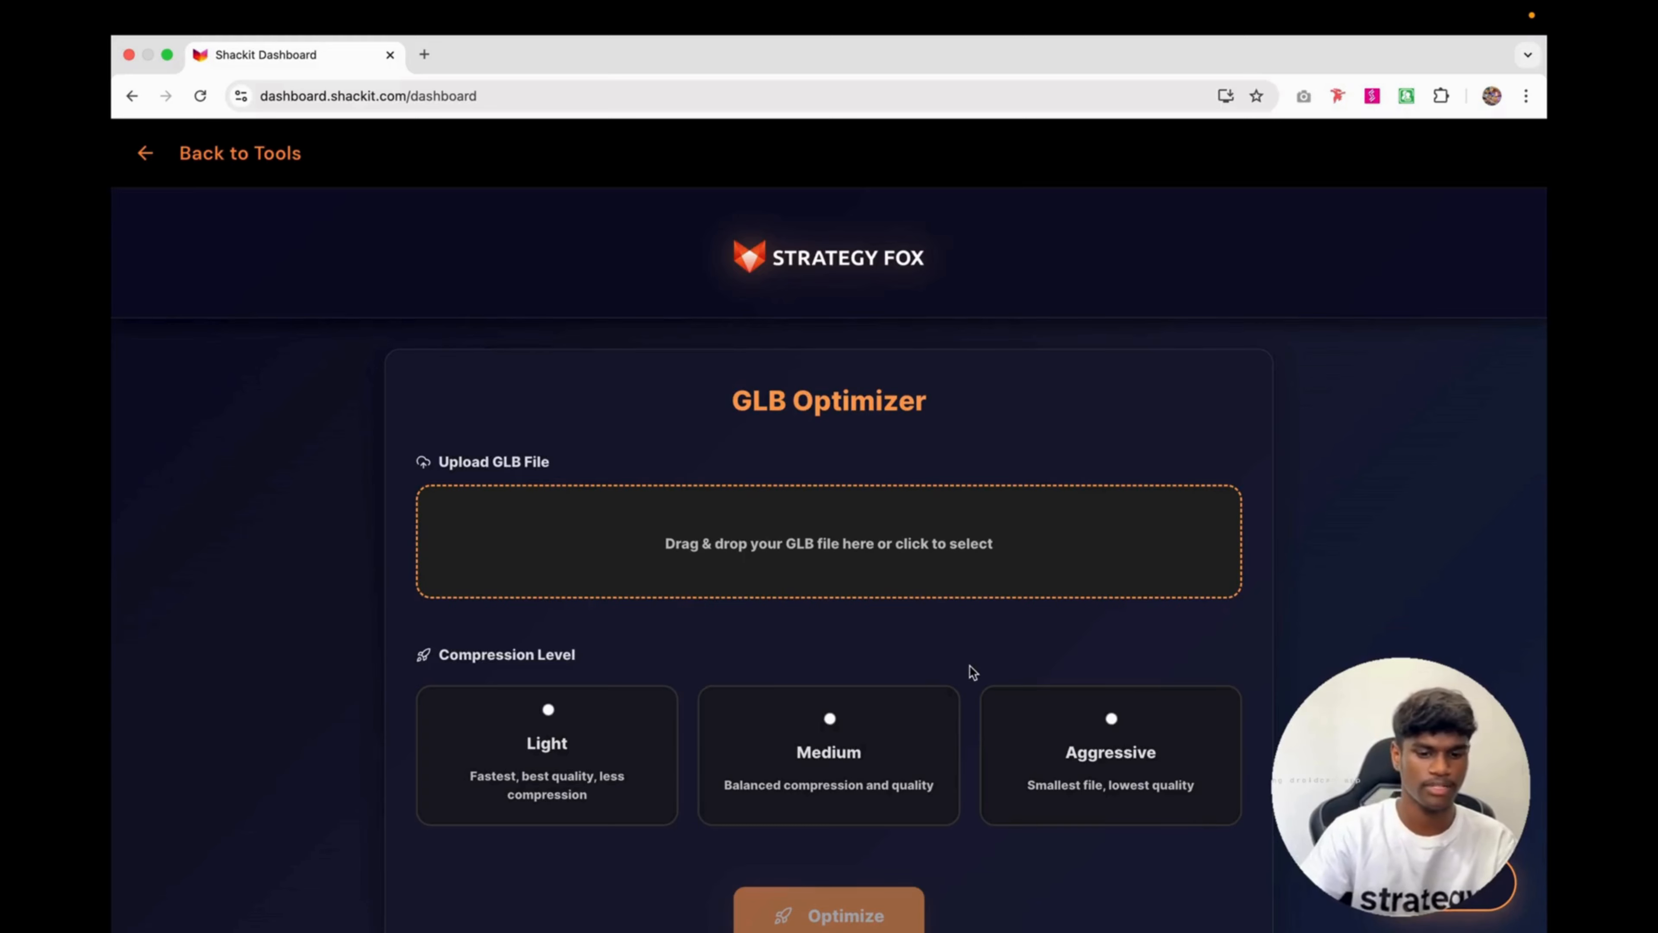
left_click(865, 541)
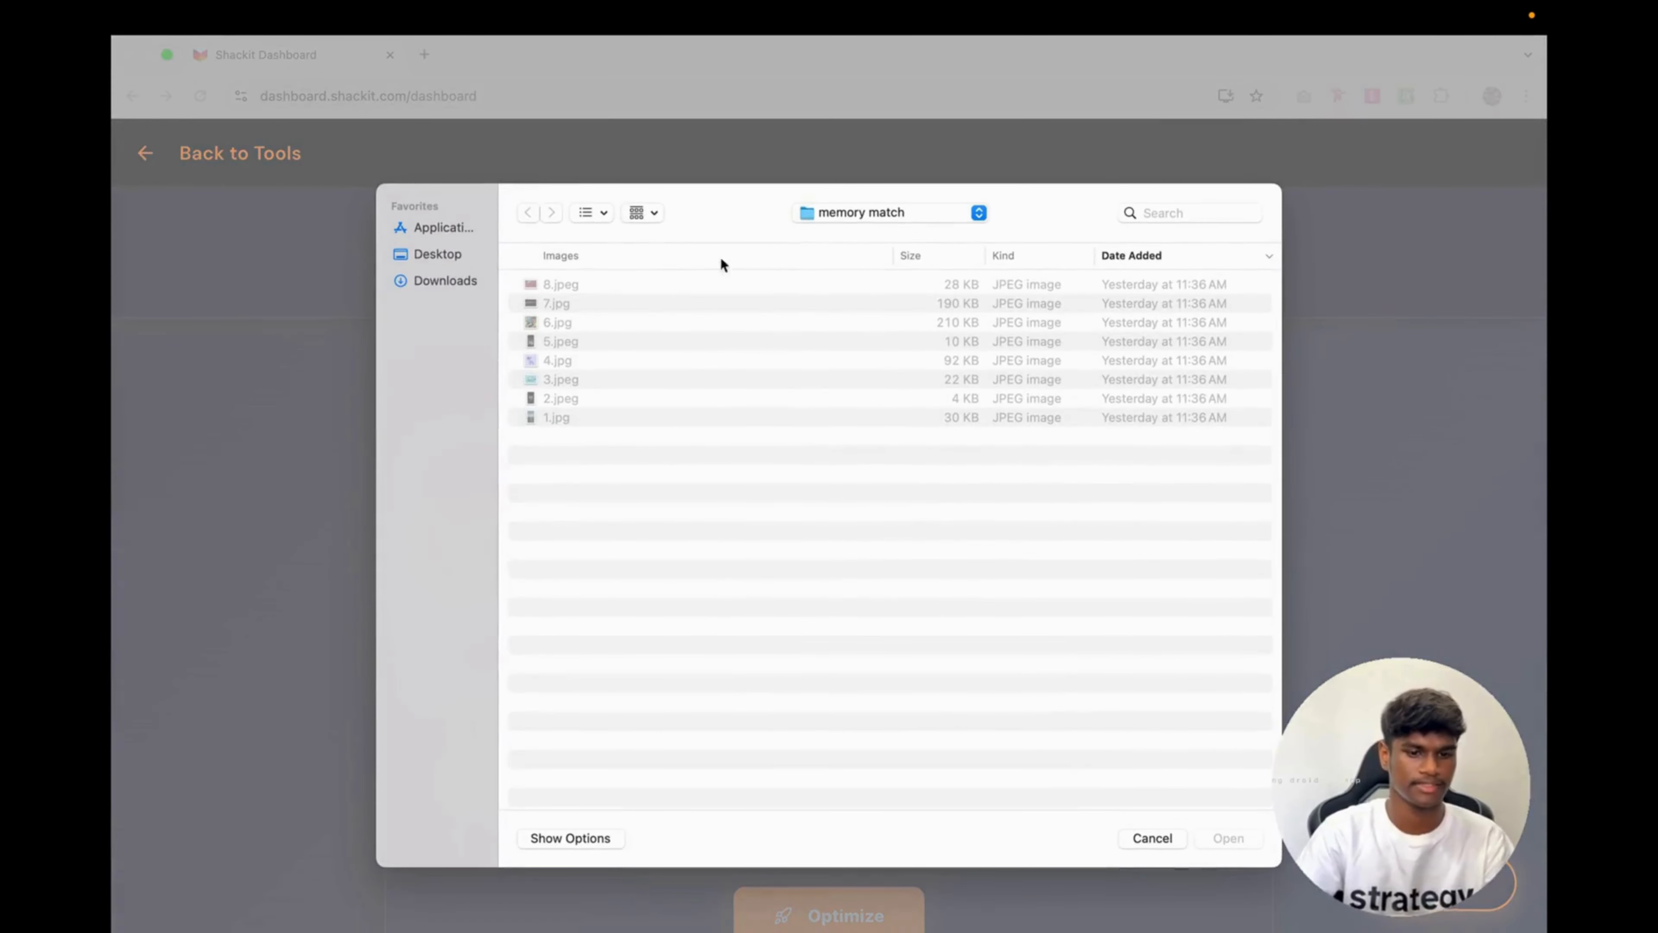
left_click(867, 210)
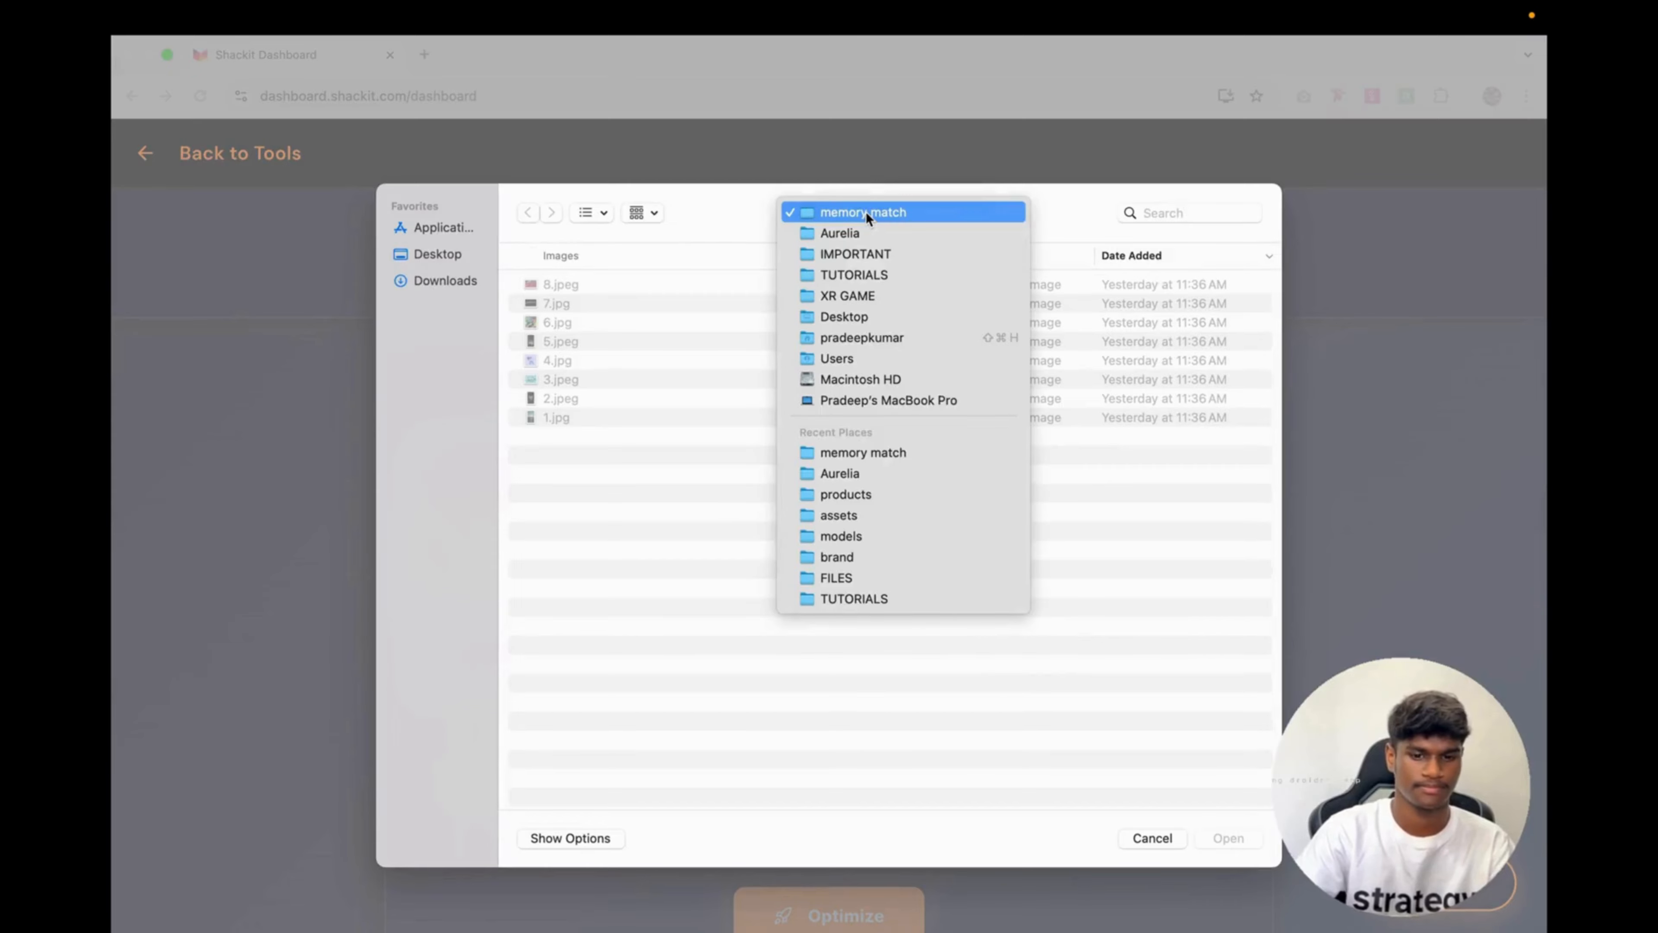
left_click(859, 228)
double_click(591, 475)
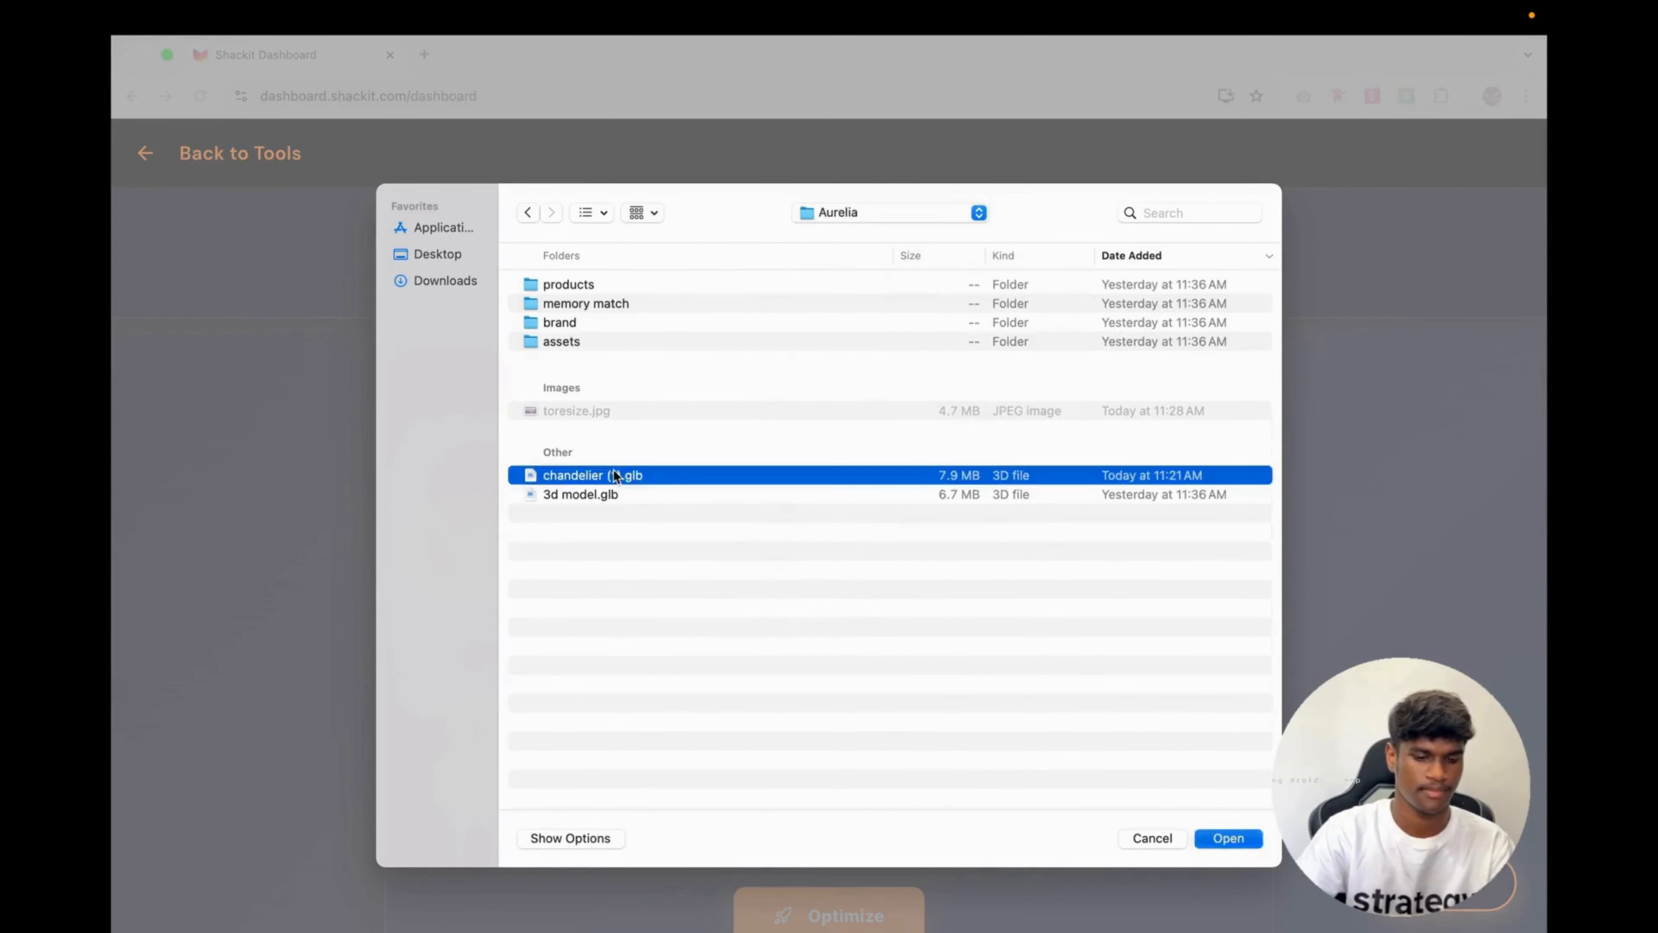
Optimize the model at Medium compression to 4.87 MB, download the GLB, and return to the tools.
scroll(1073, 527, "down", 2)
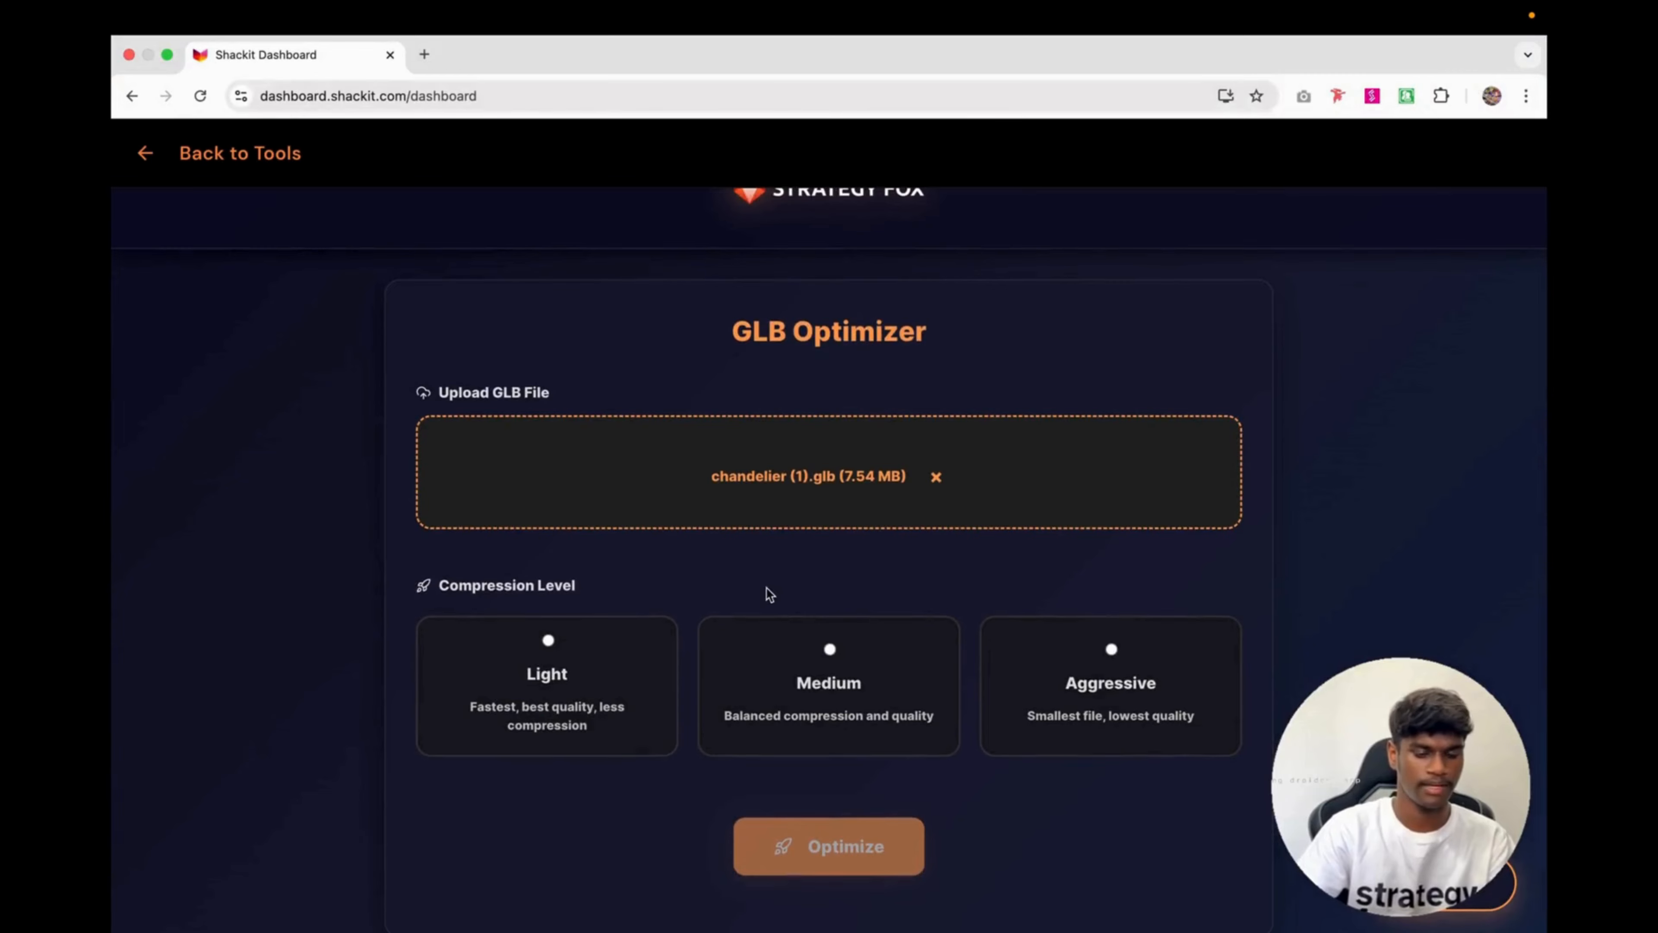
scroll(769, 592, "down", 1)
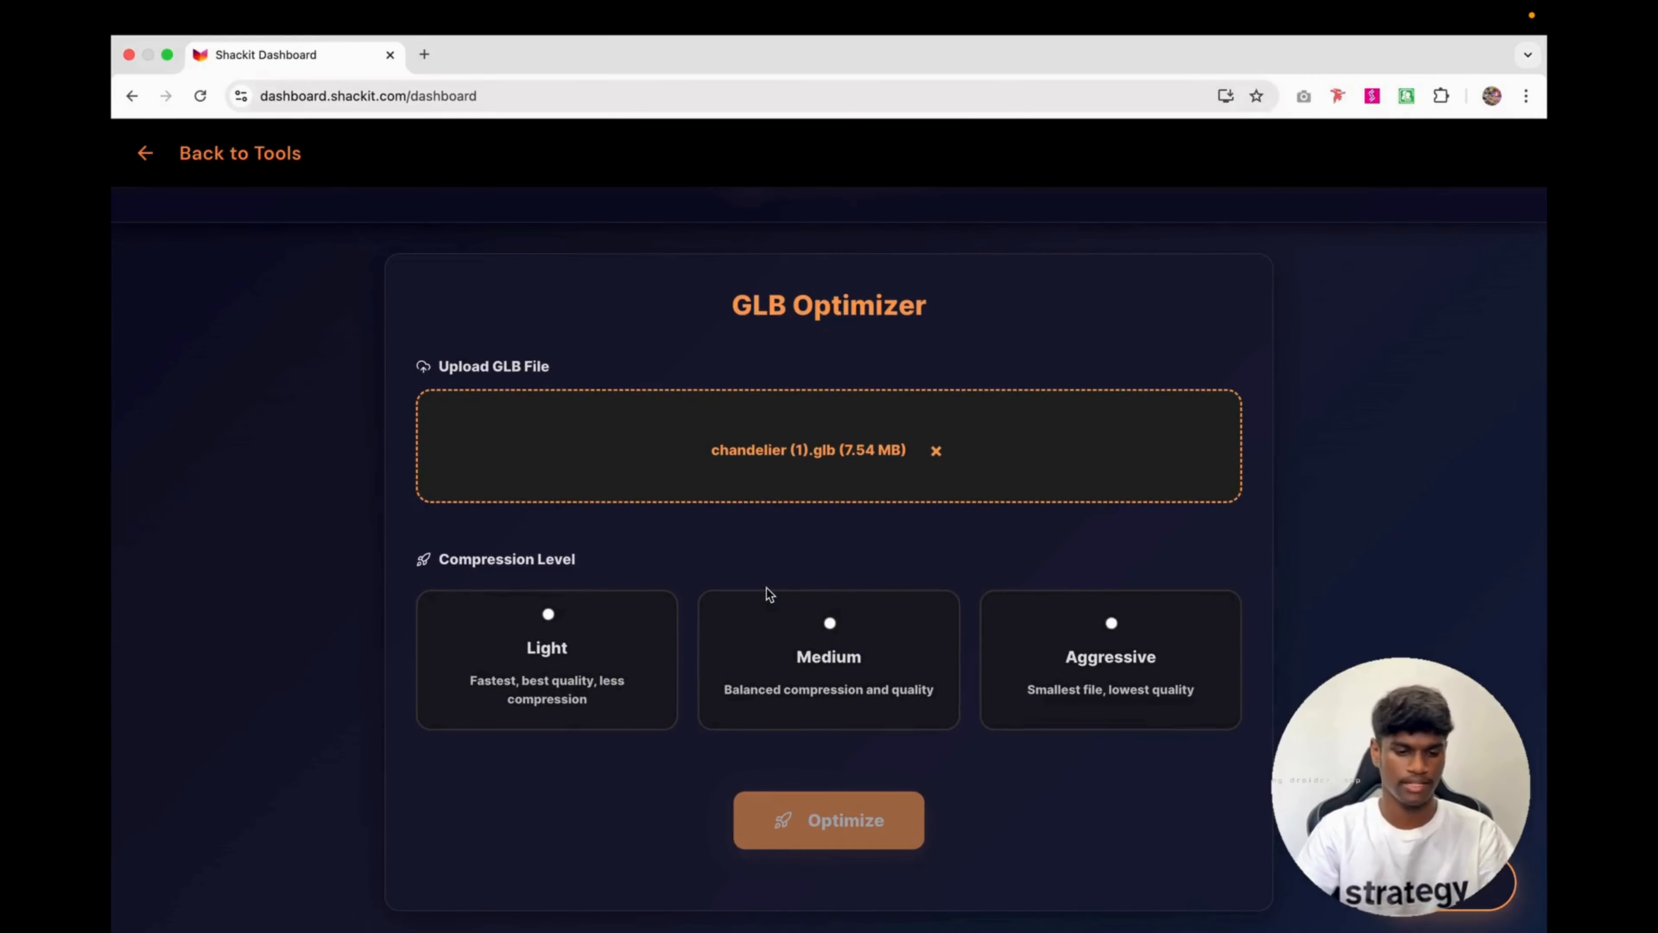
left_click(647, 625)
left_click(818, 645)
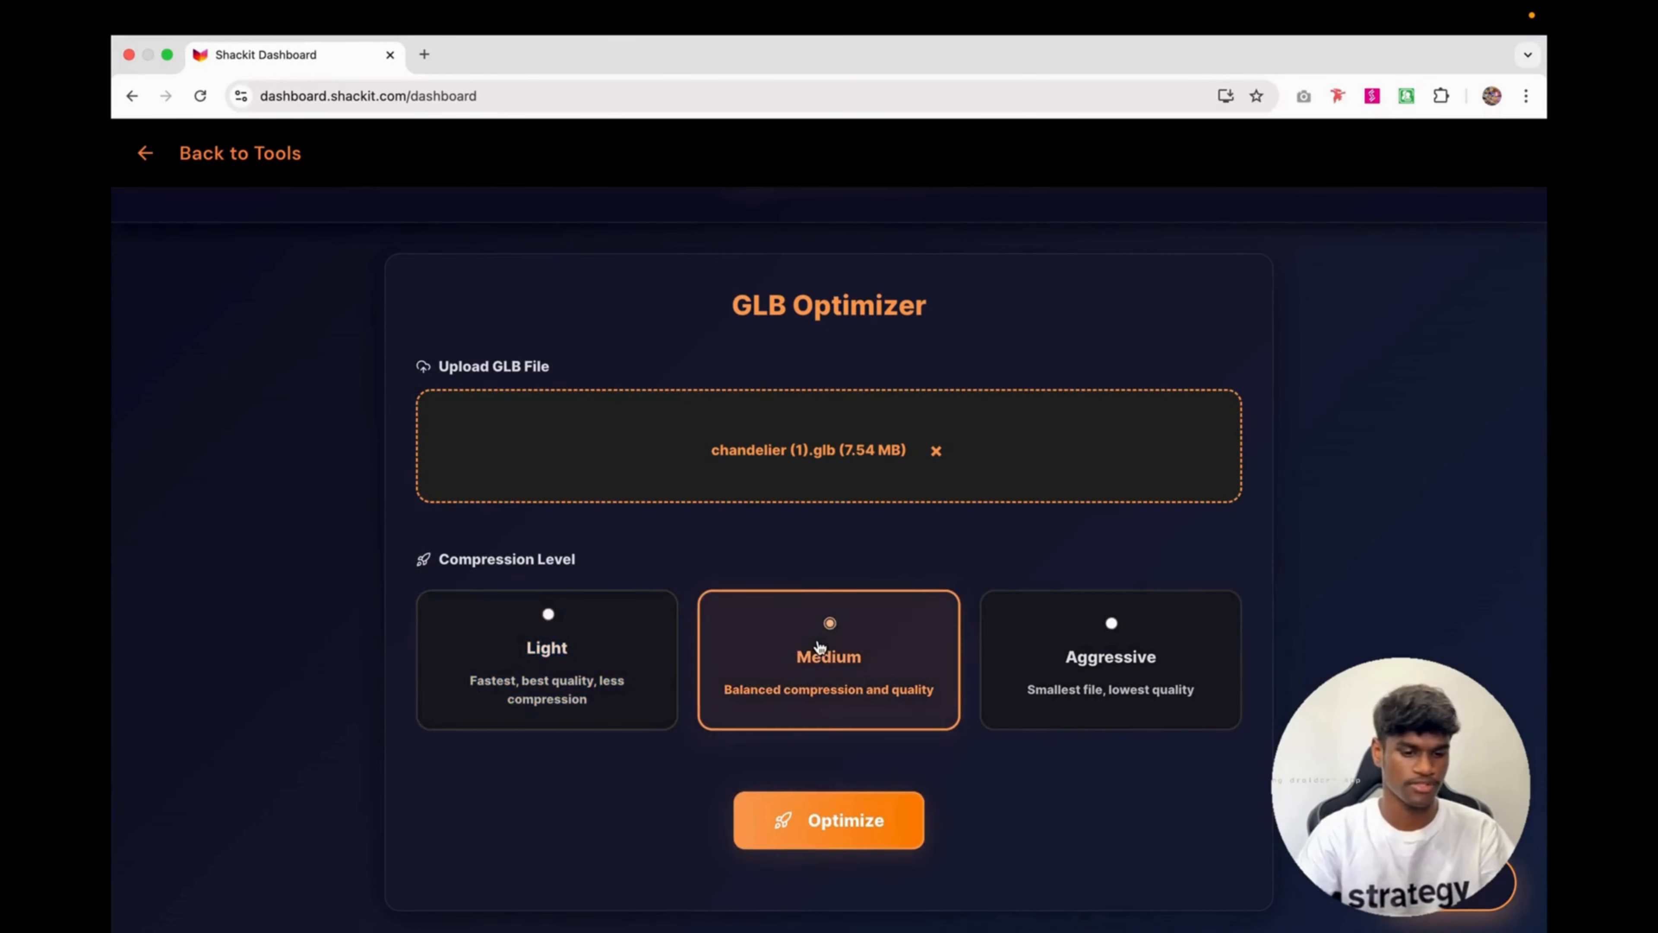
left_click(1051, 665)
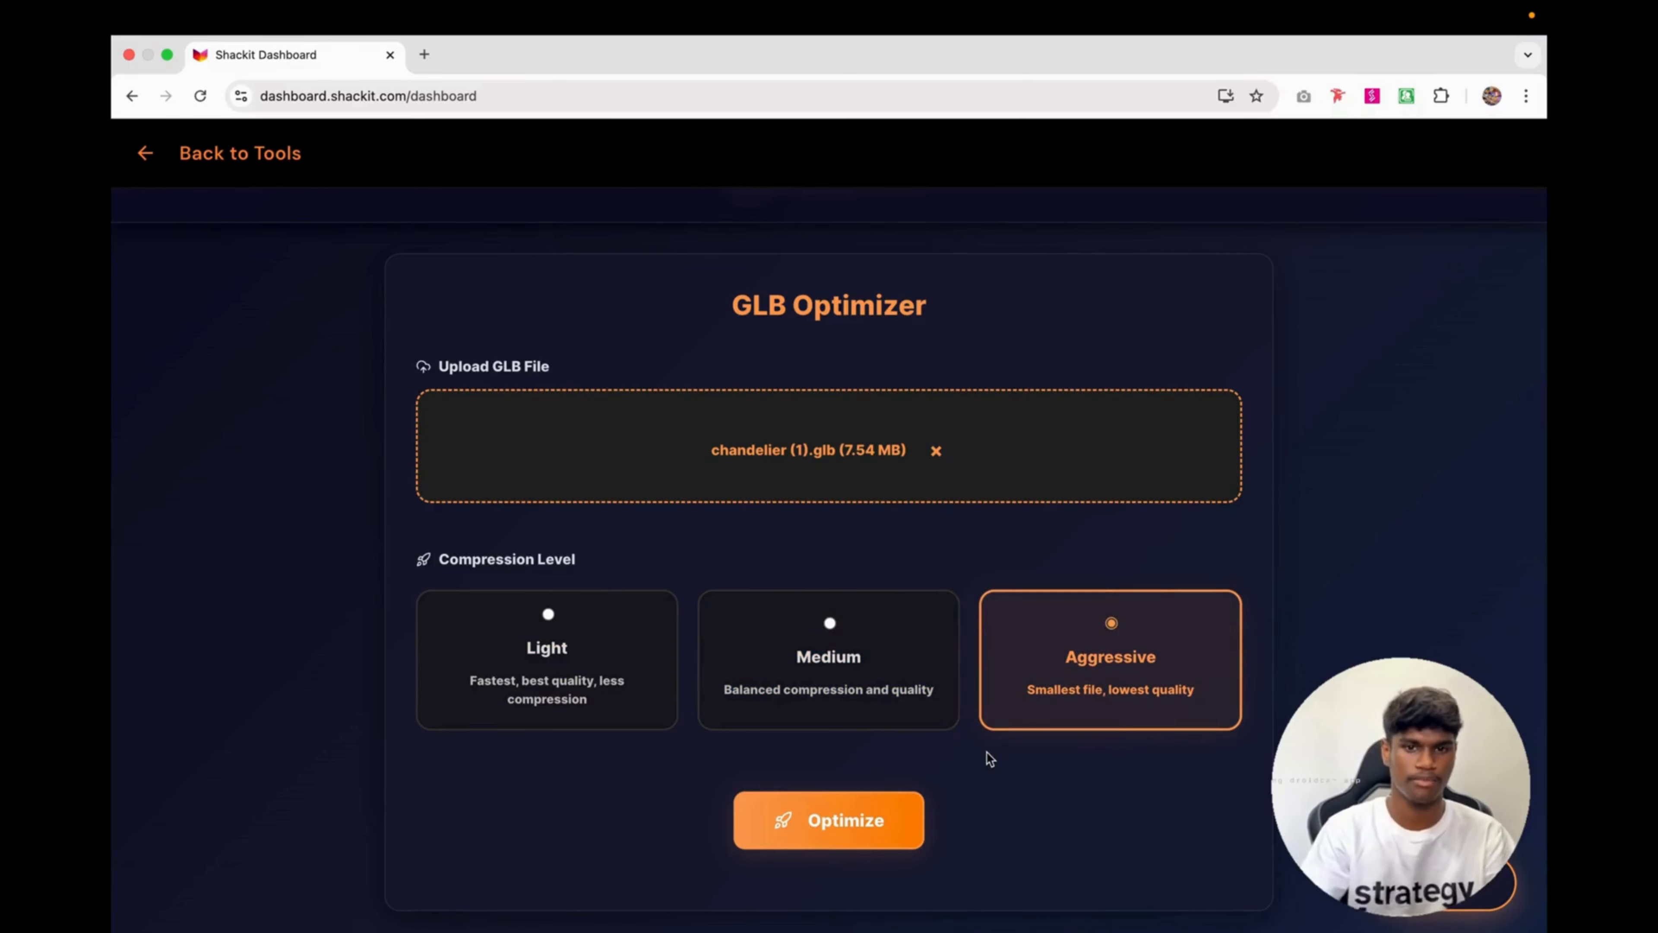
left_click(861, 646)
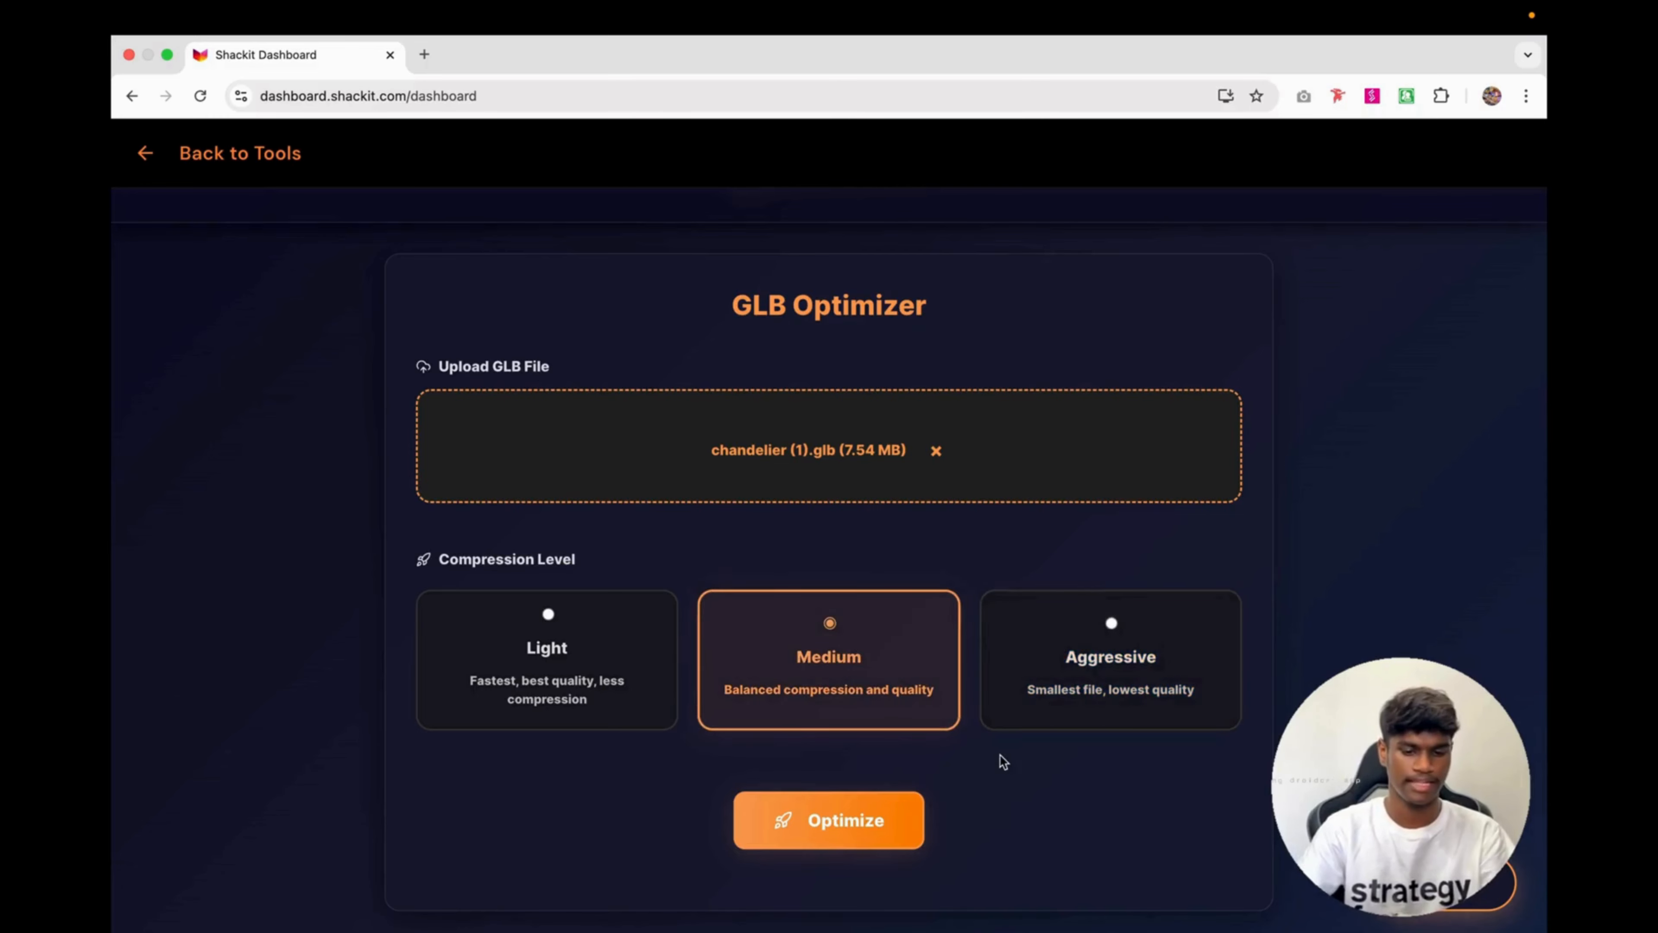
left_click(881, 820)
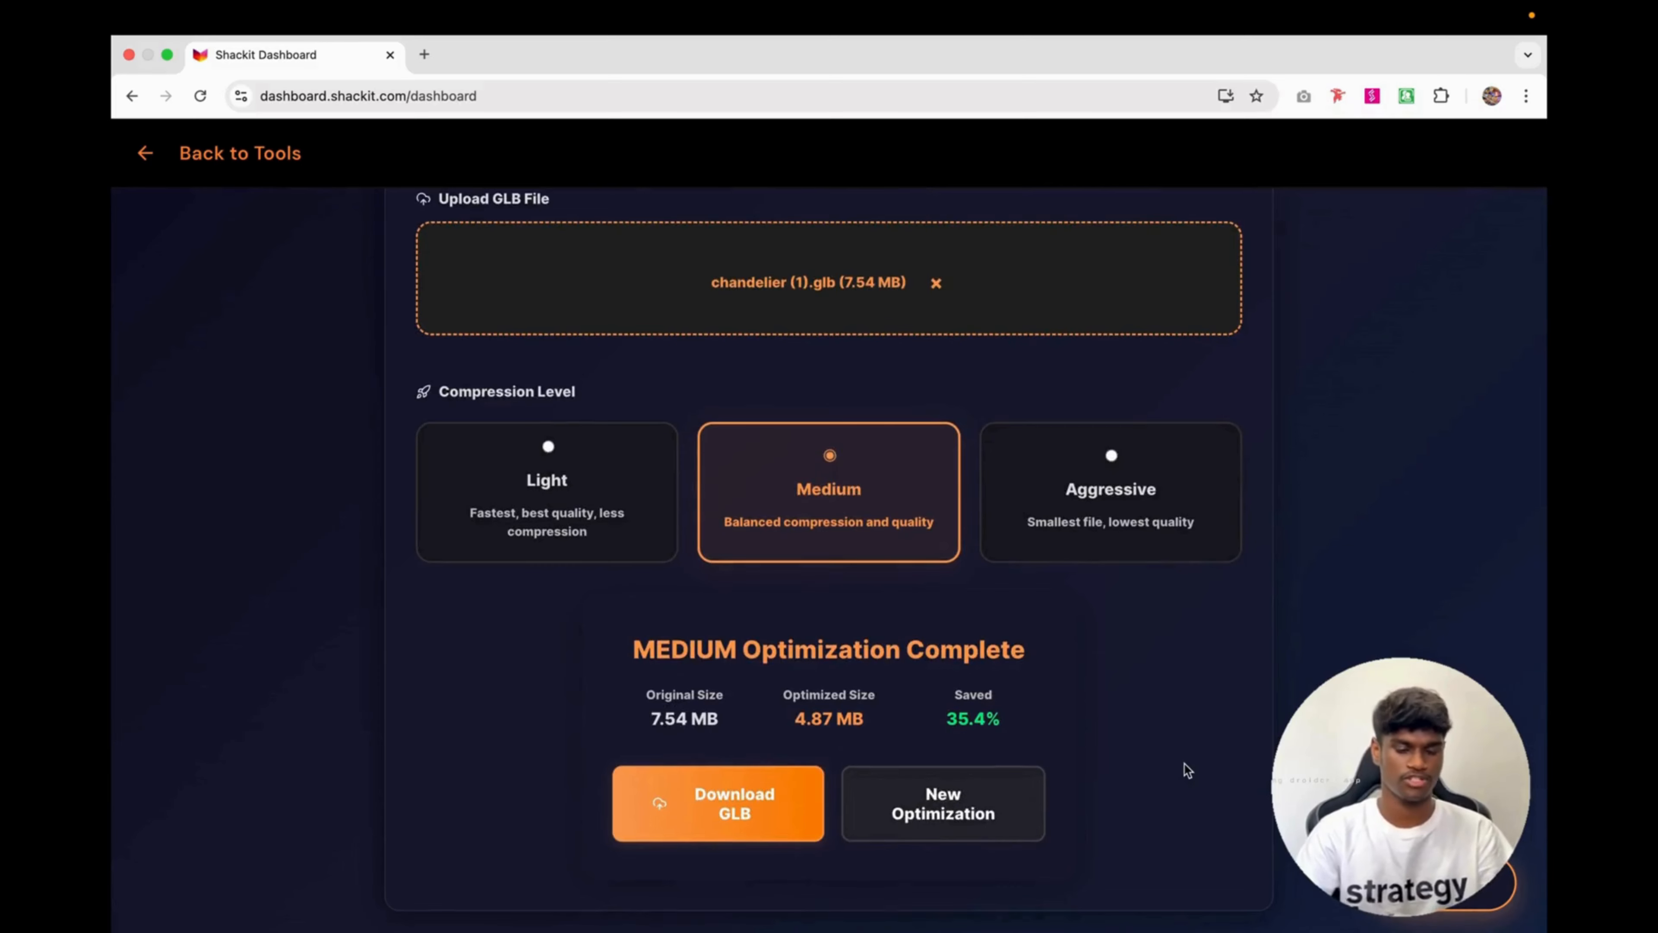
left_click(731, 816)
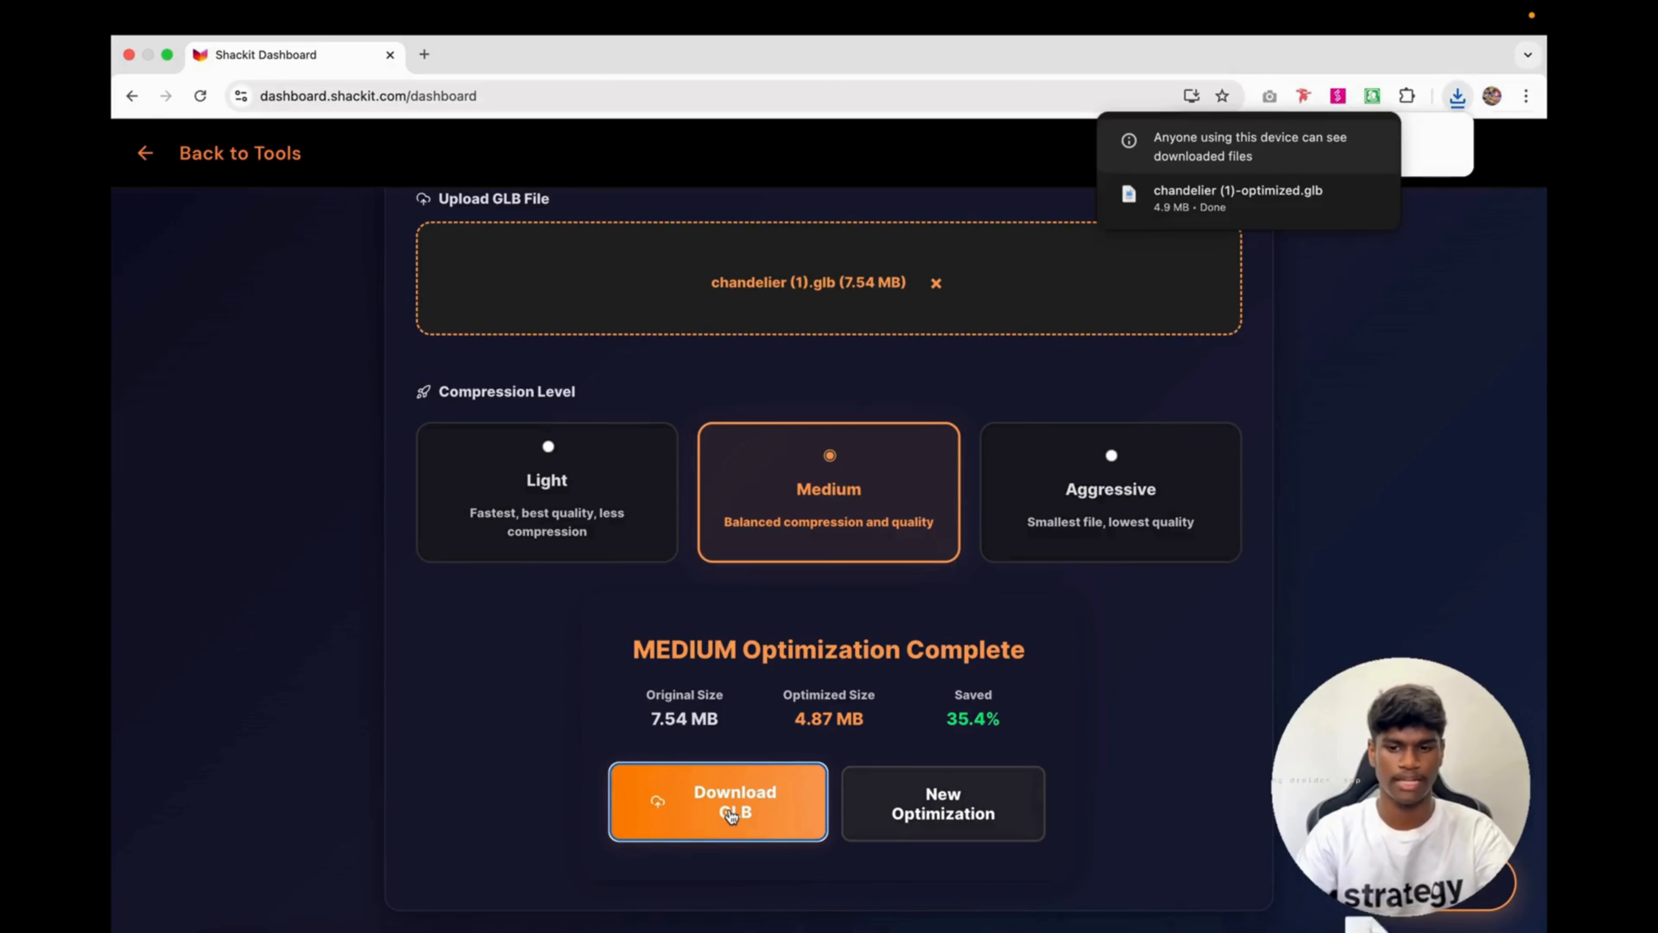
scroll(1315, 674, "up", 5)
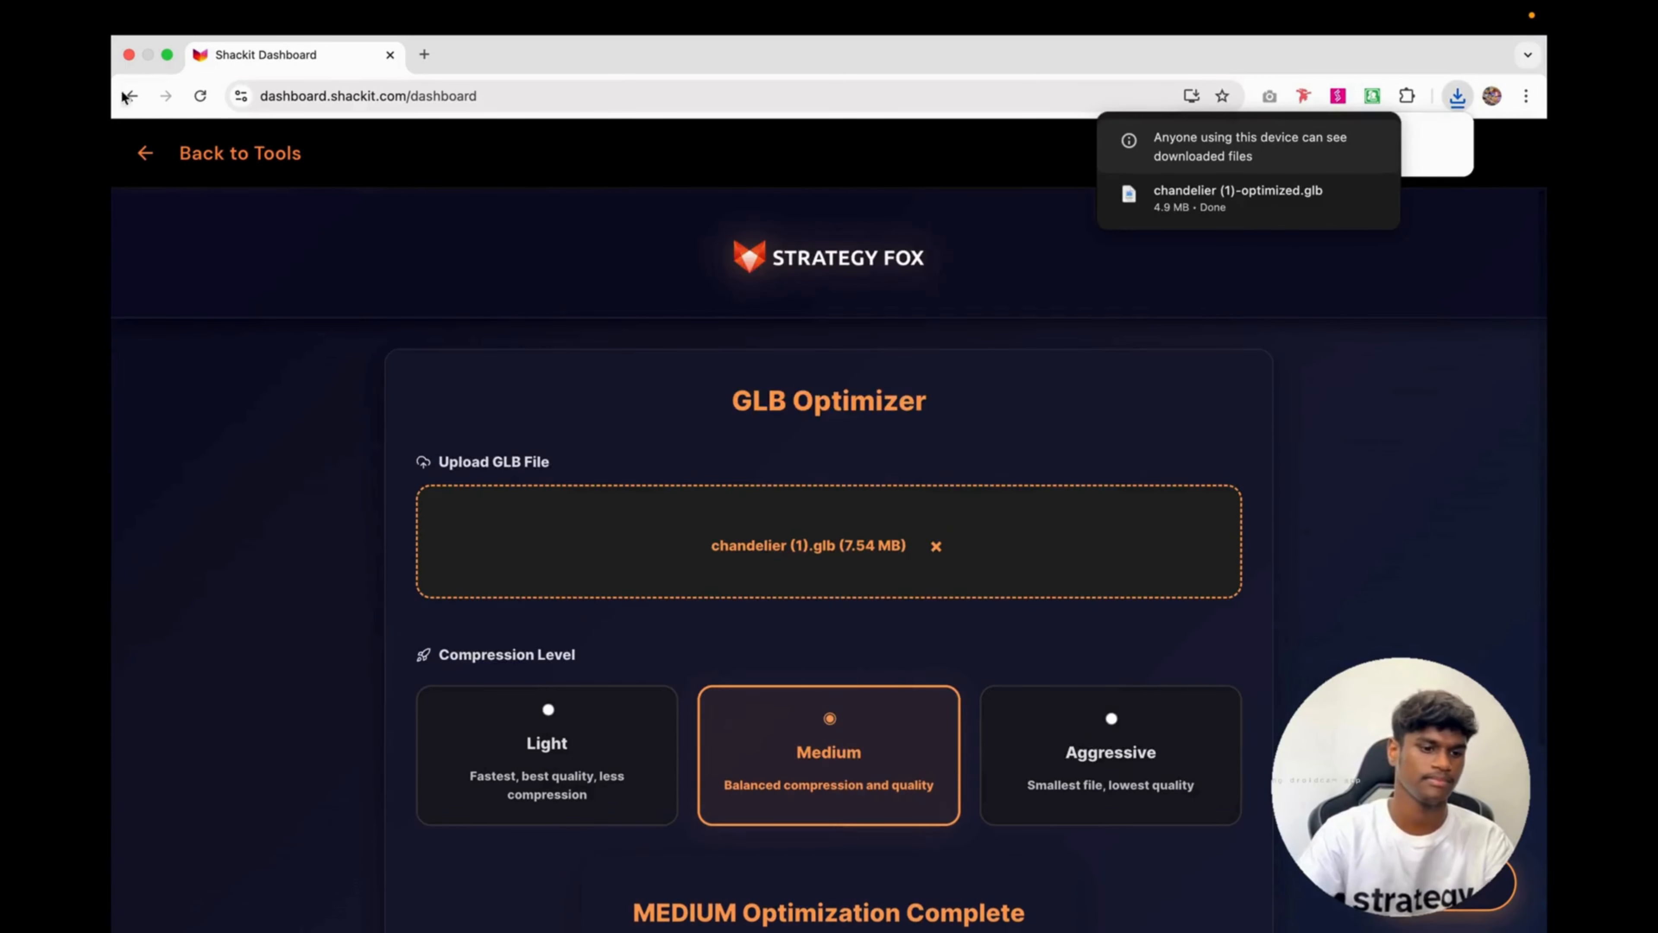
left_click(143, 154)
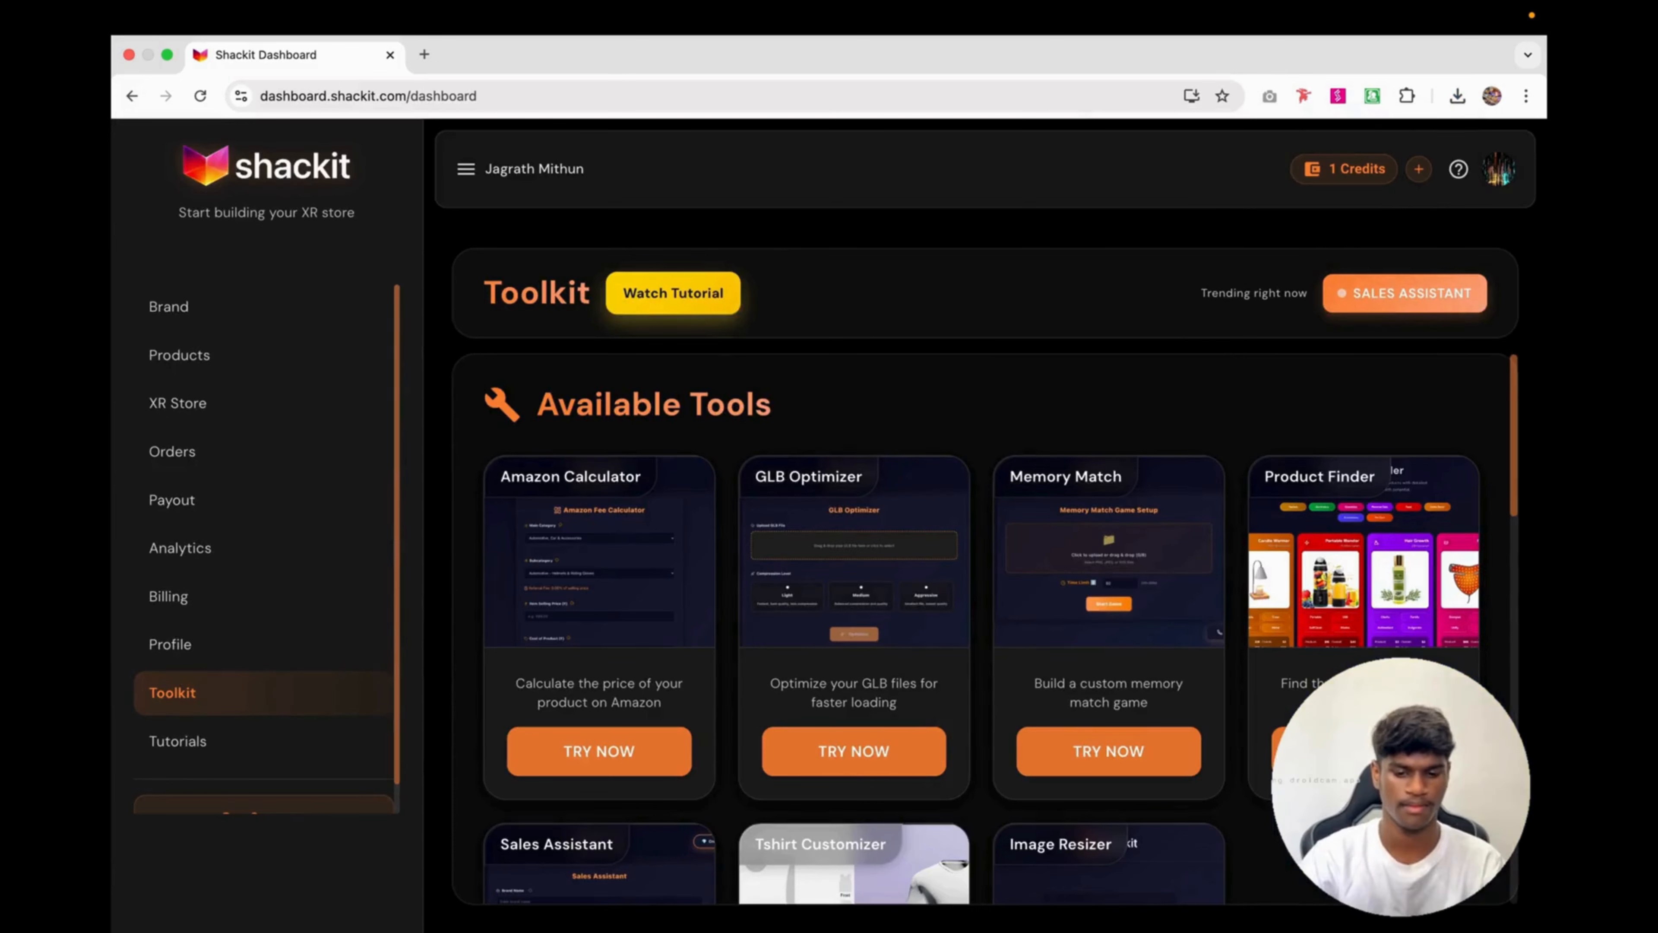
Open Memory Match and load all eight images from the memory match folder.
left_click(1114, 751)
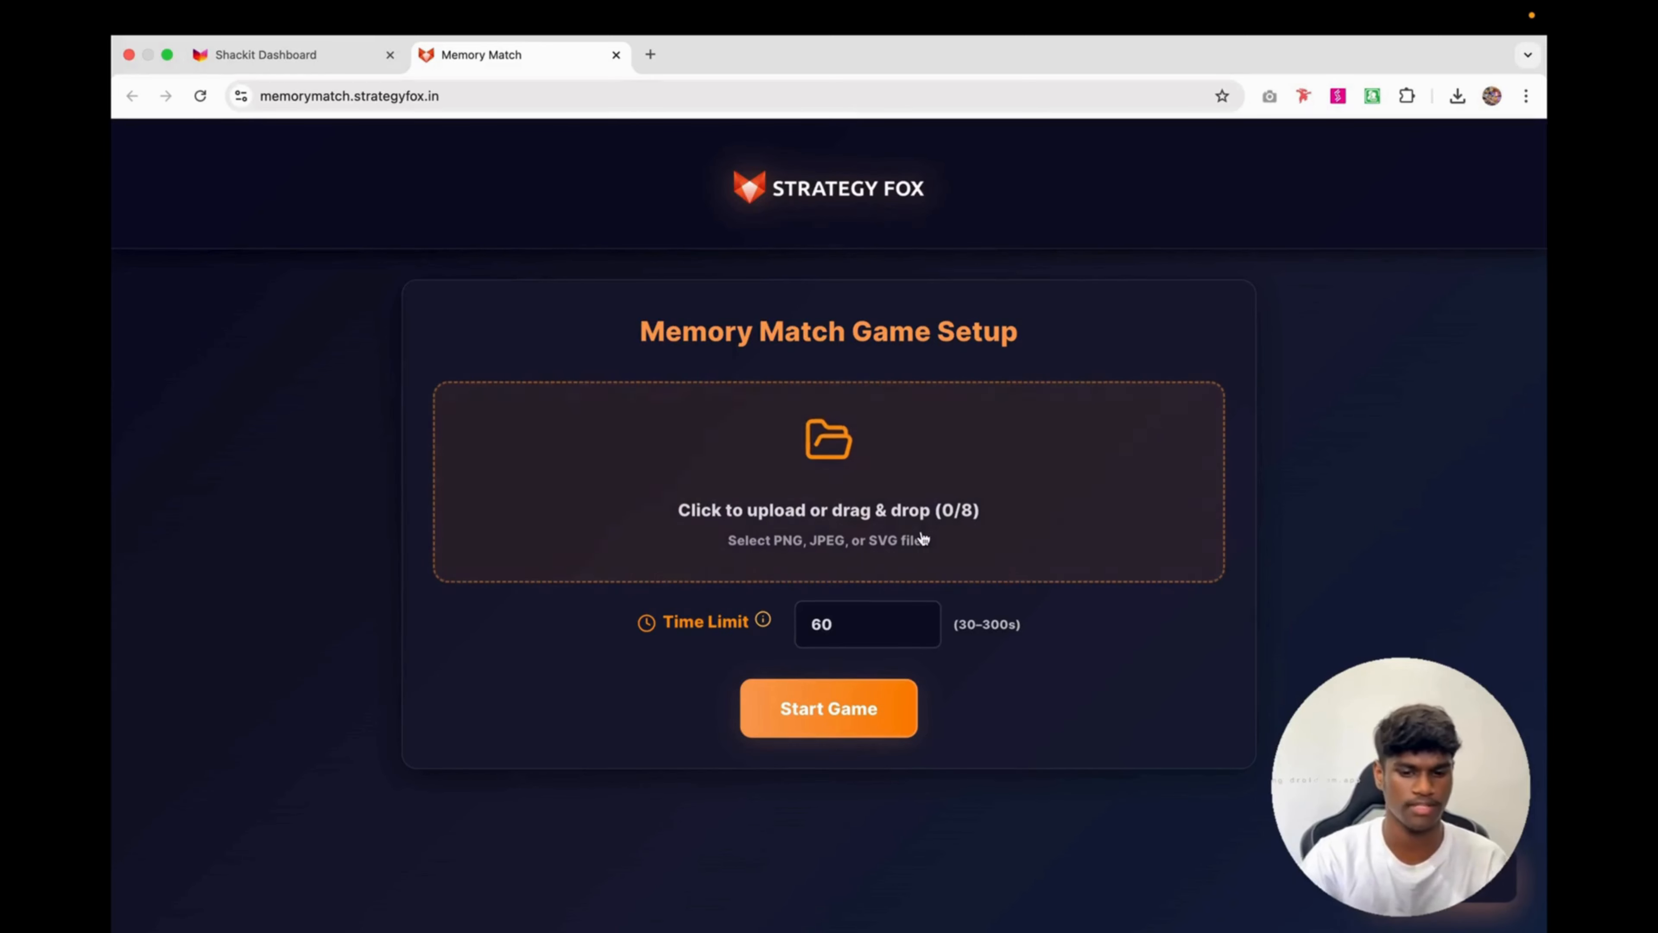
left_click(859, 514)
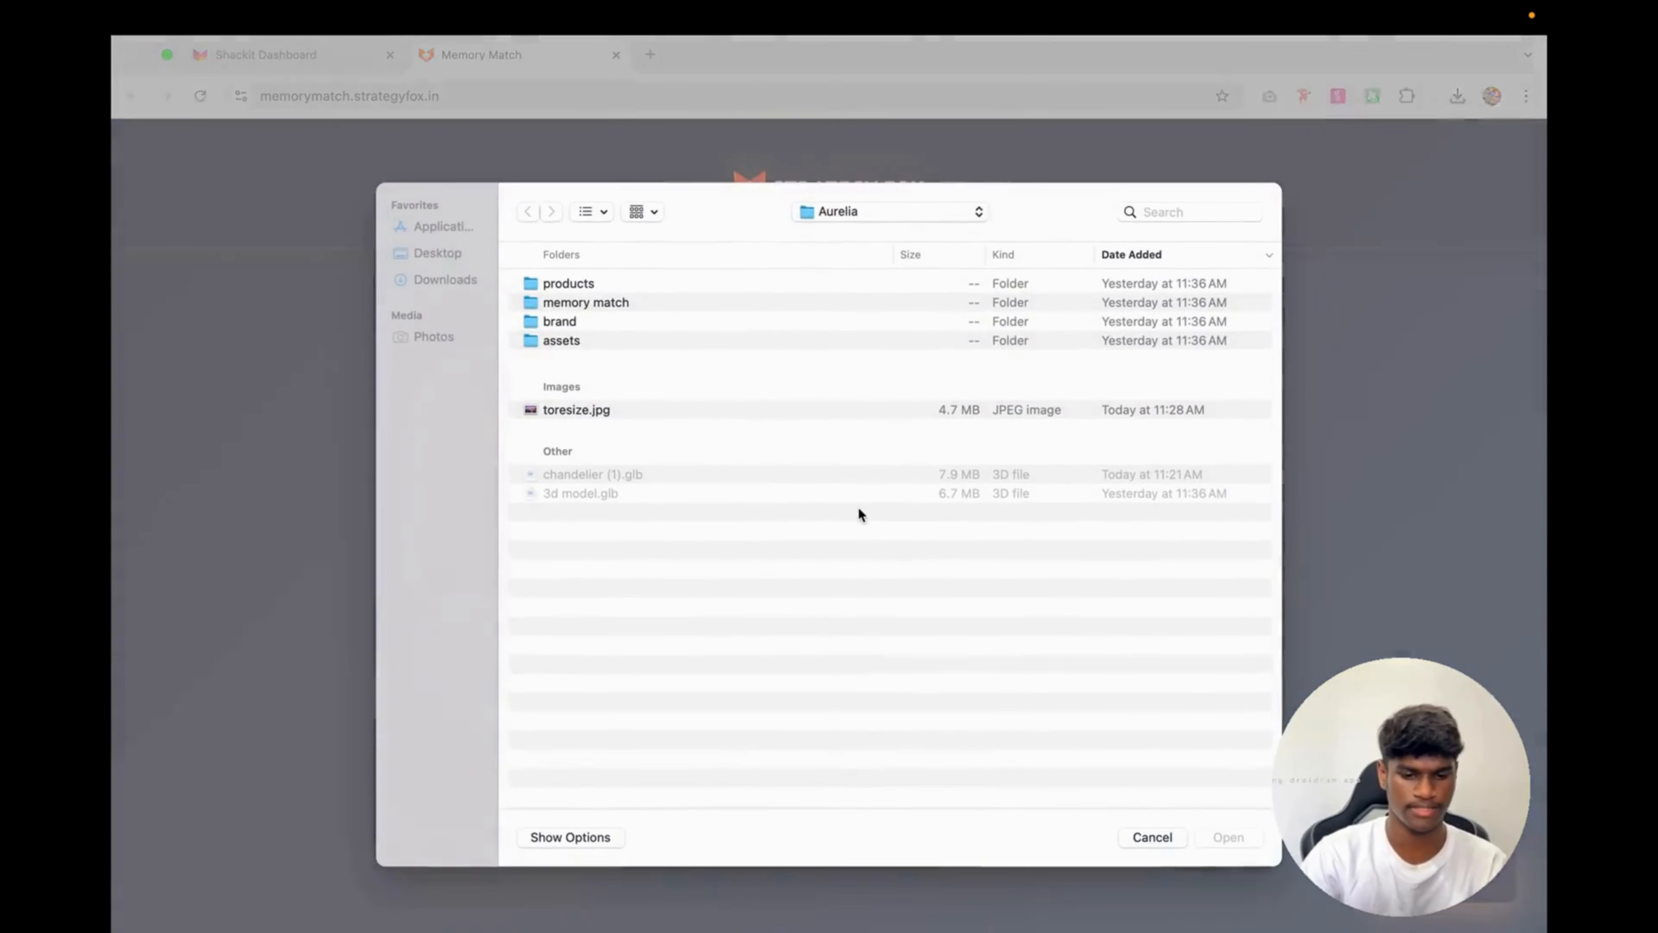
double_click(629, 302)
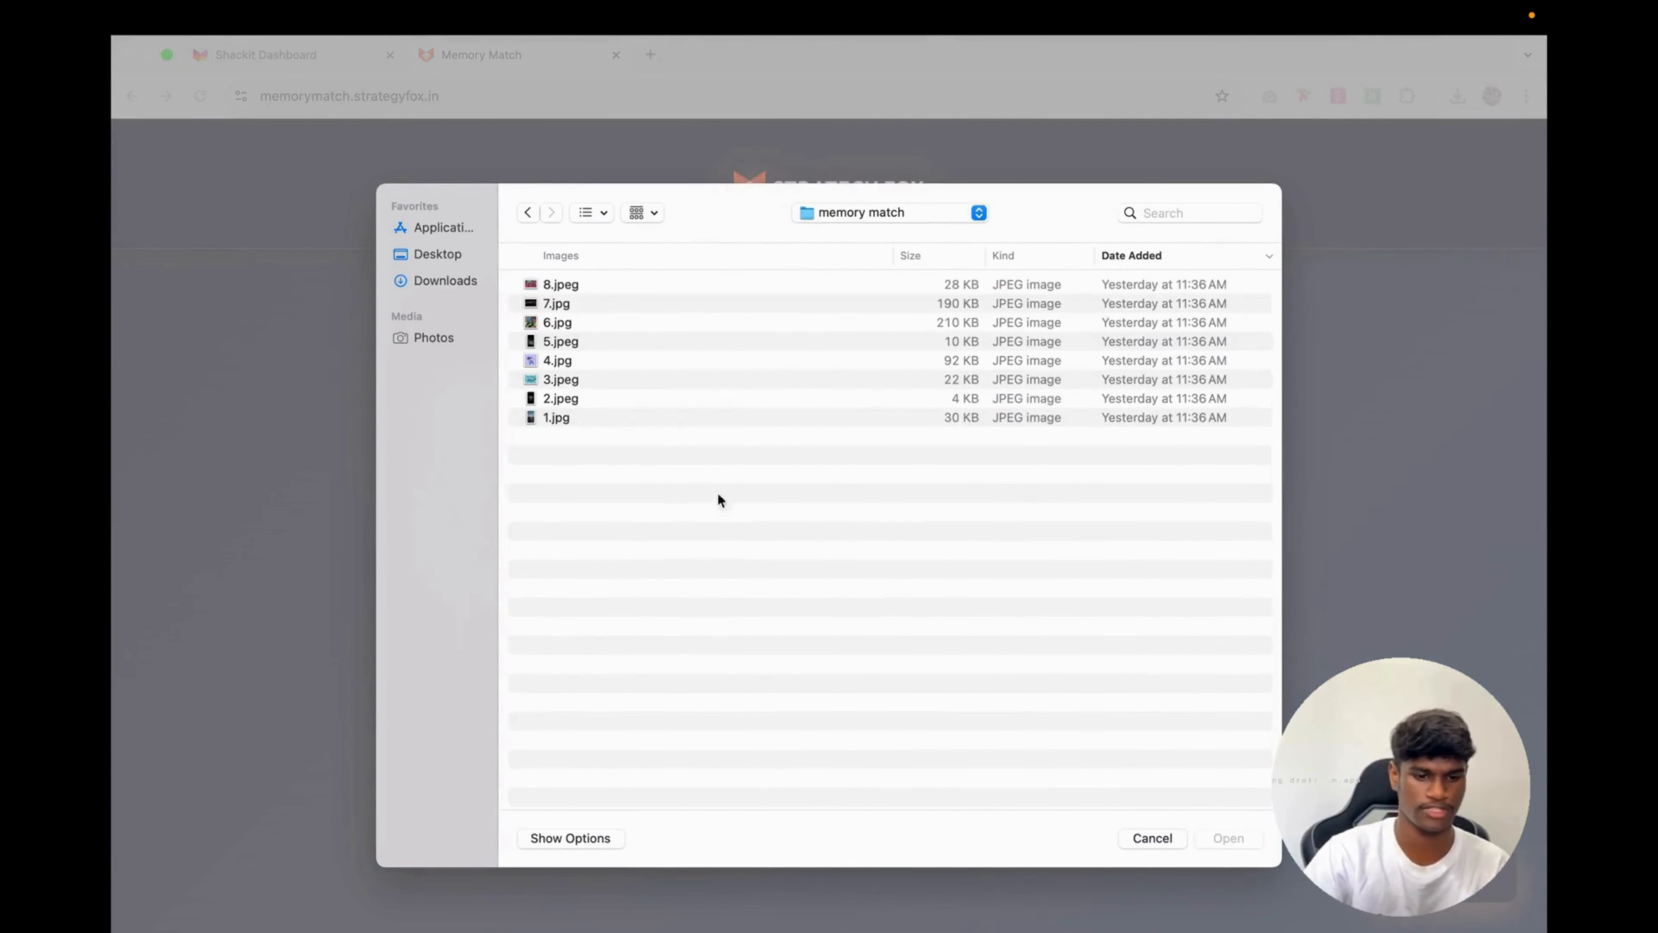
left_click_drag(722, 517, 669, 286)
left_click(1246, 841)
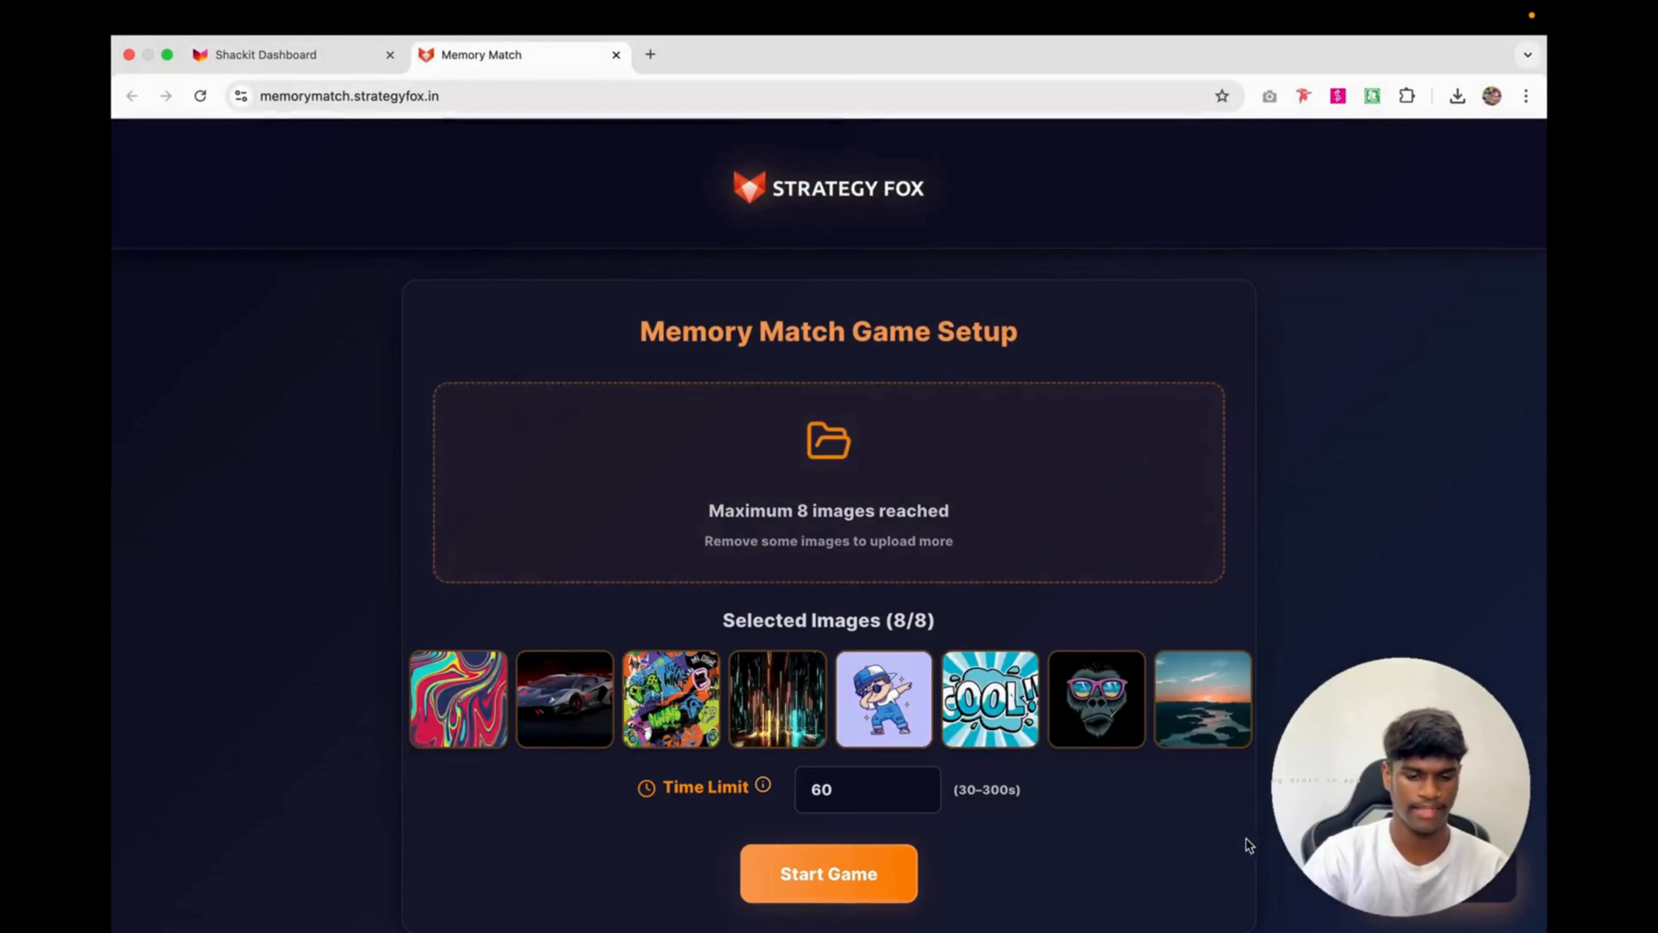
scroll(1227, 862, "down", 1)
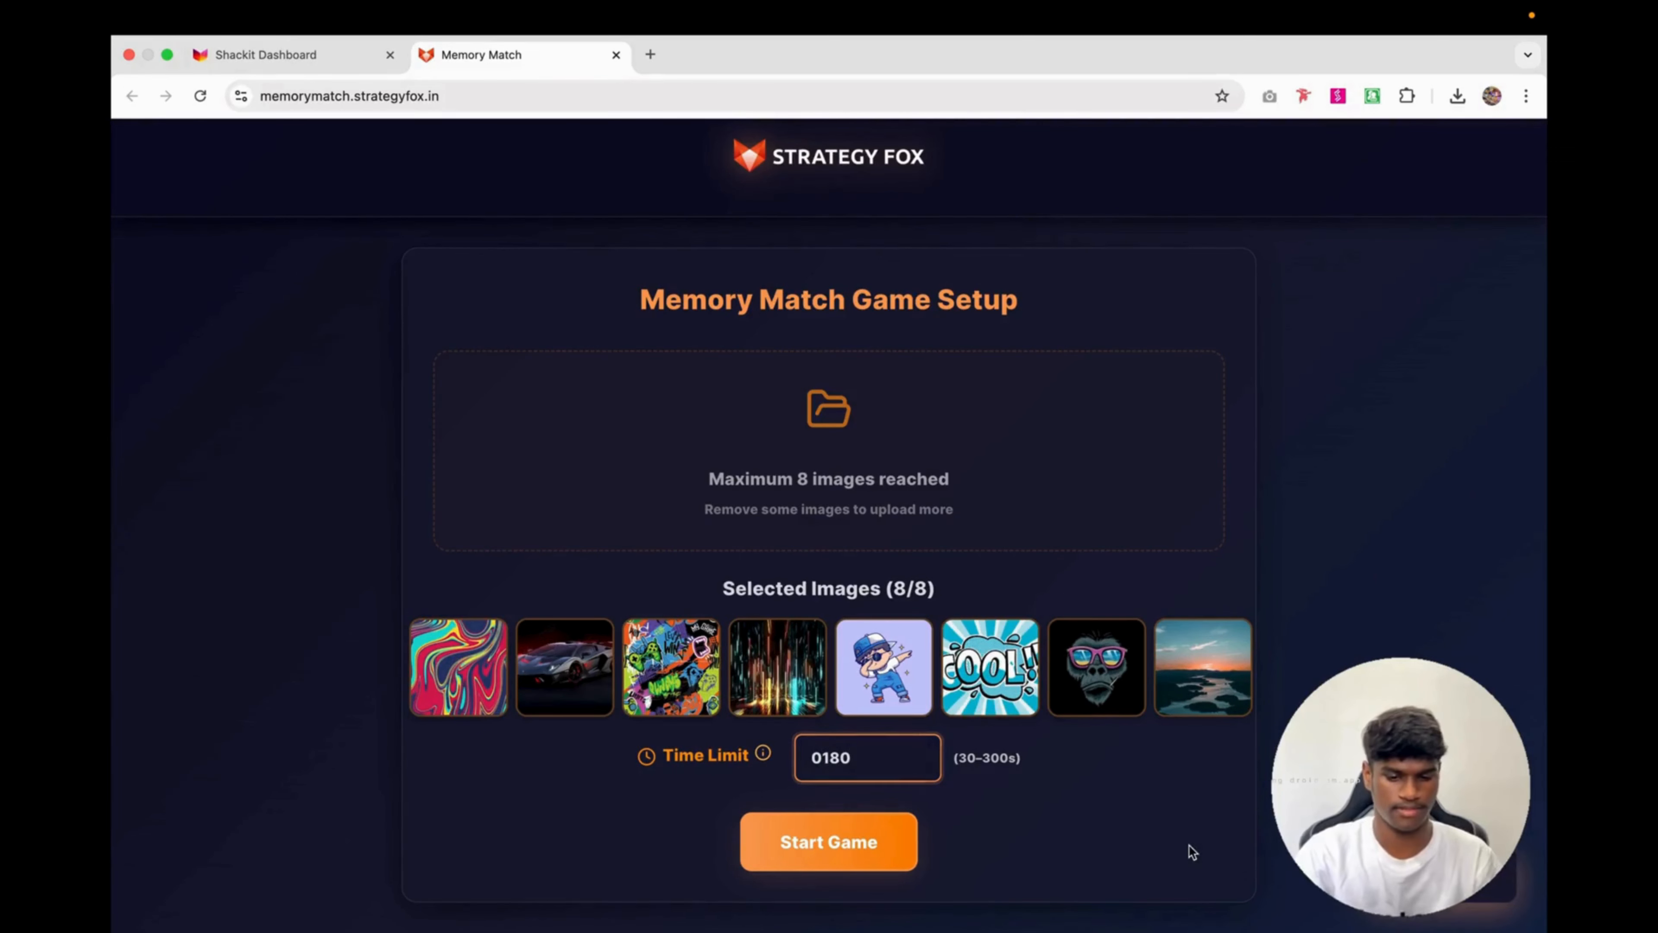
Start the Memory Match game and flip cards until the two COOL cards are matched.
left_click(824, 864)
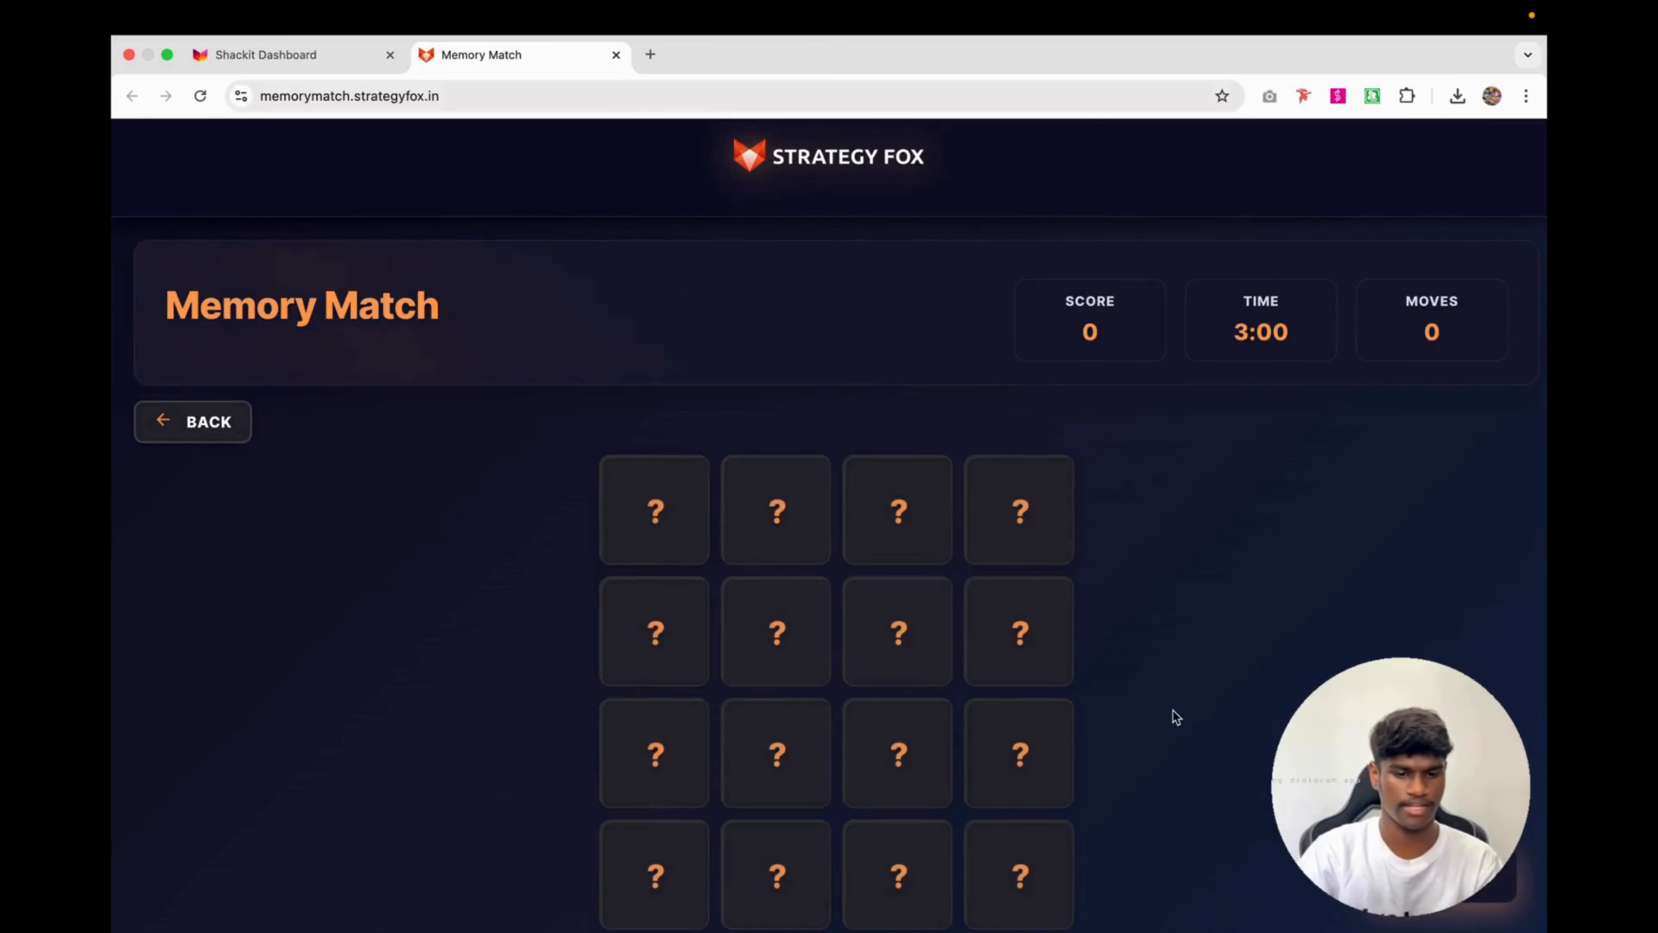
scroll(1172, 715, "down", 1)
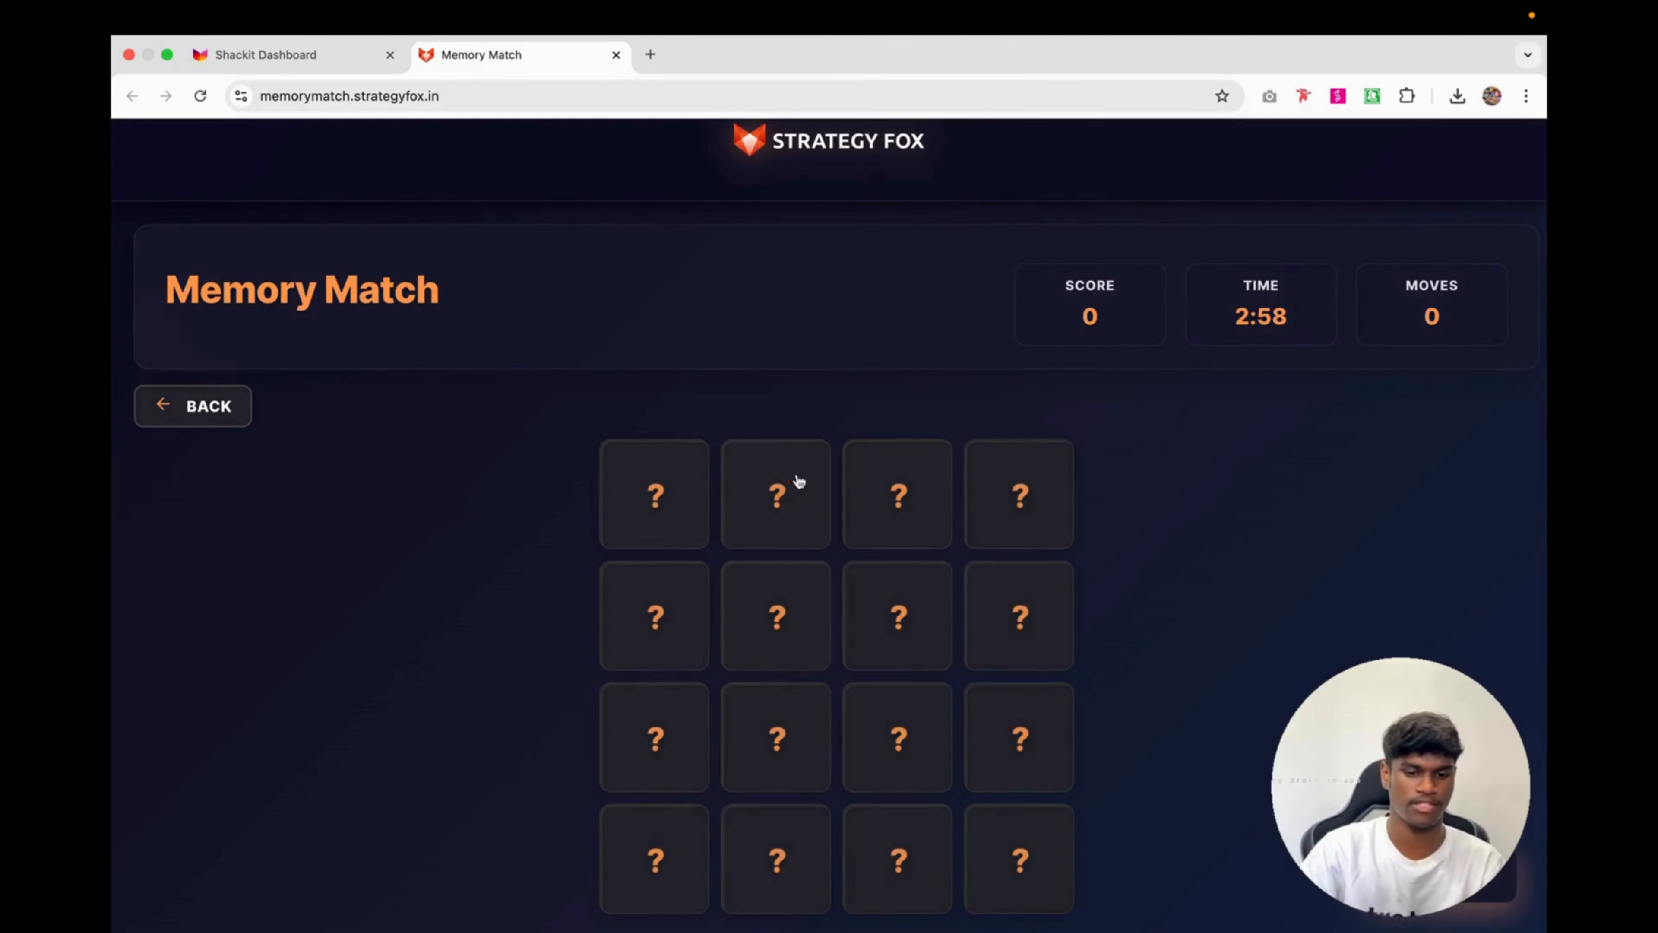
left_click(778, 493)
left_click(764, 634)
left_click(973, 581)
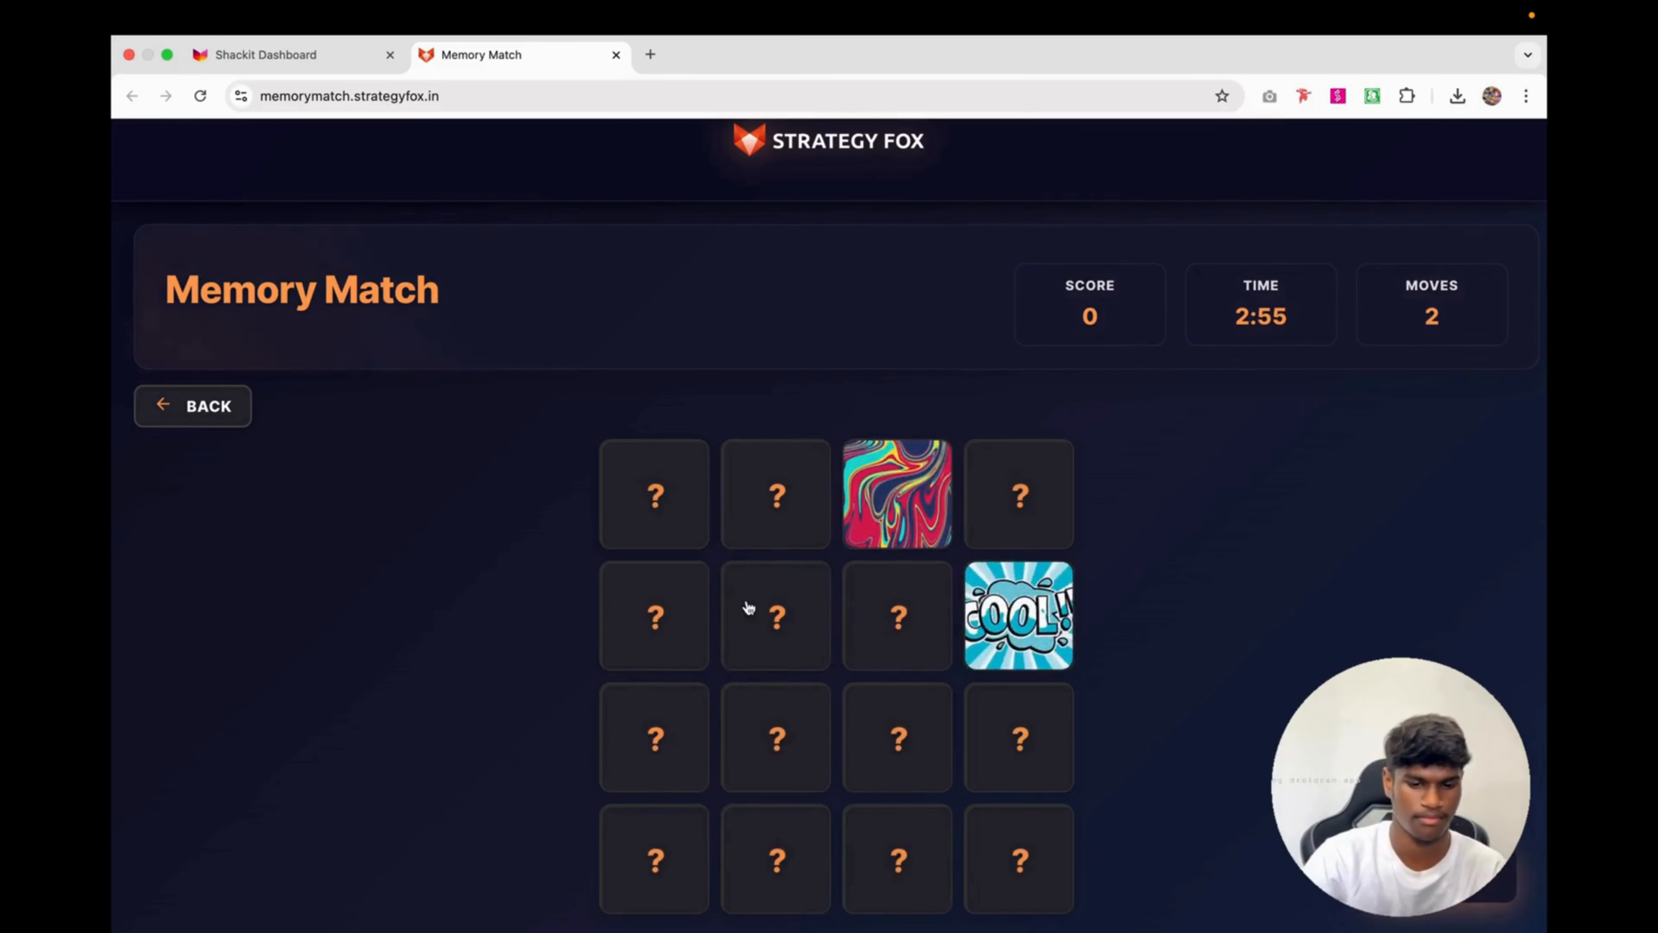
left_click(793, 591)
left_click(692, 497)
left_click(731, 533)
left_click(773, 732)
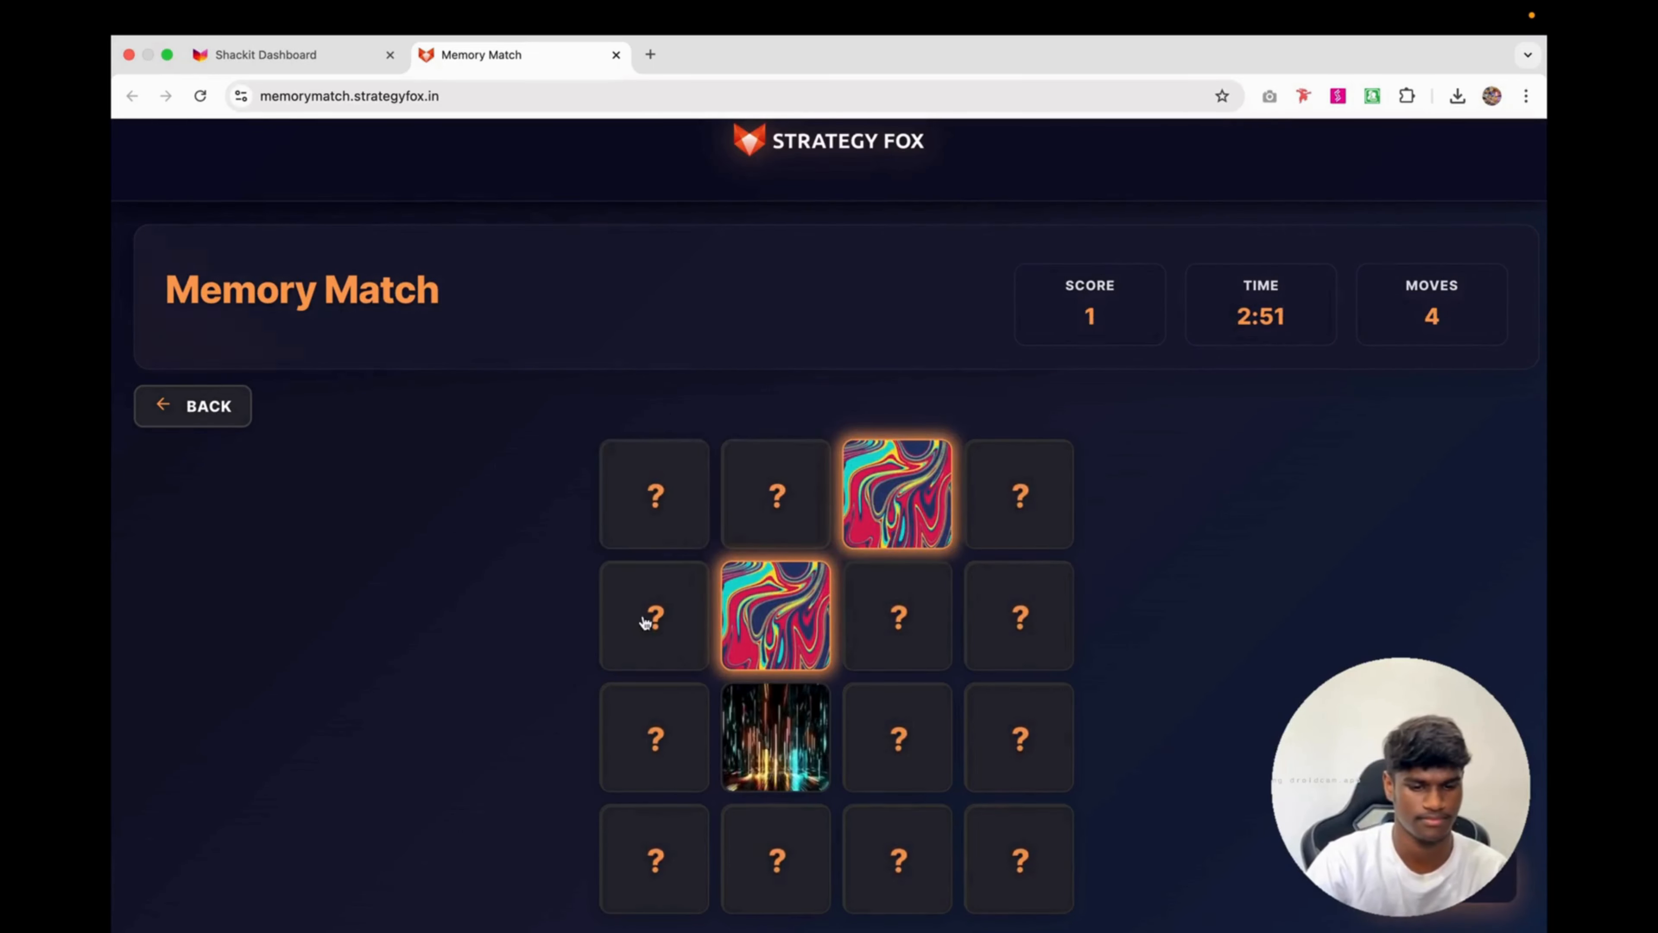
left_click(649, 617)
left_click(896, 612)
left_click(893, 766)
left_click(1016, 624)
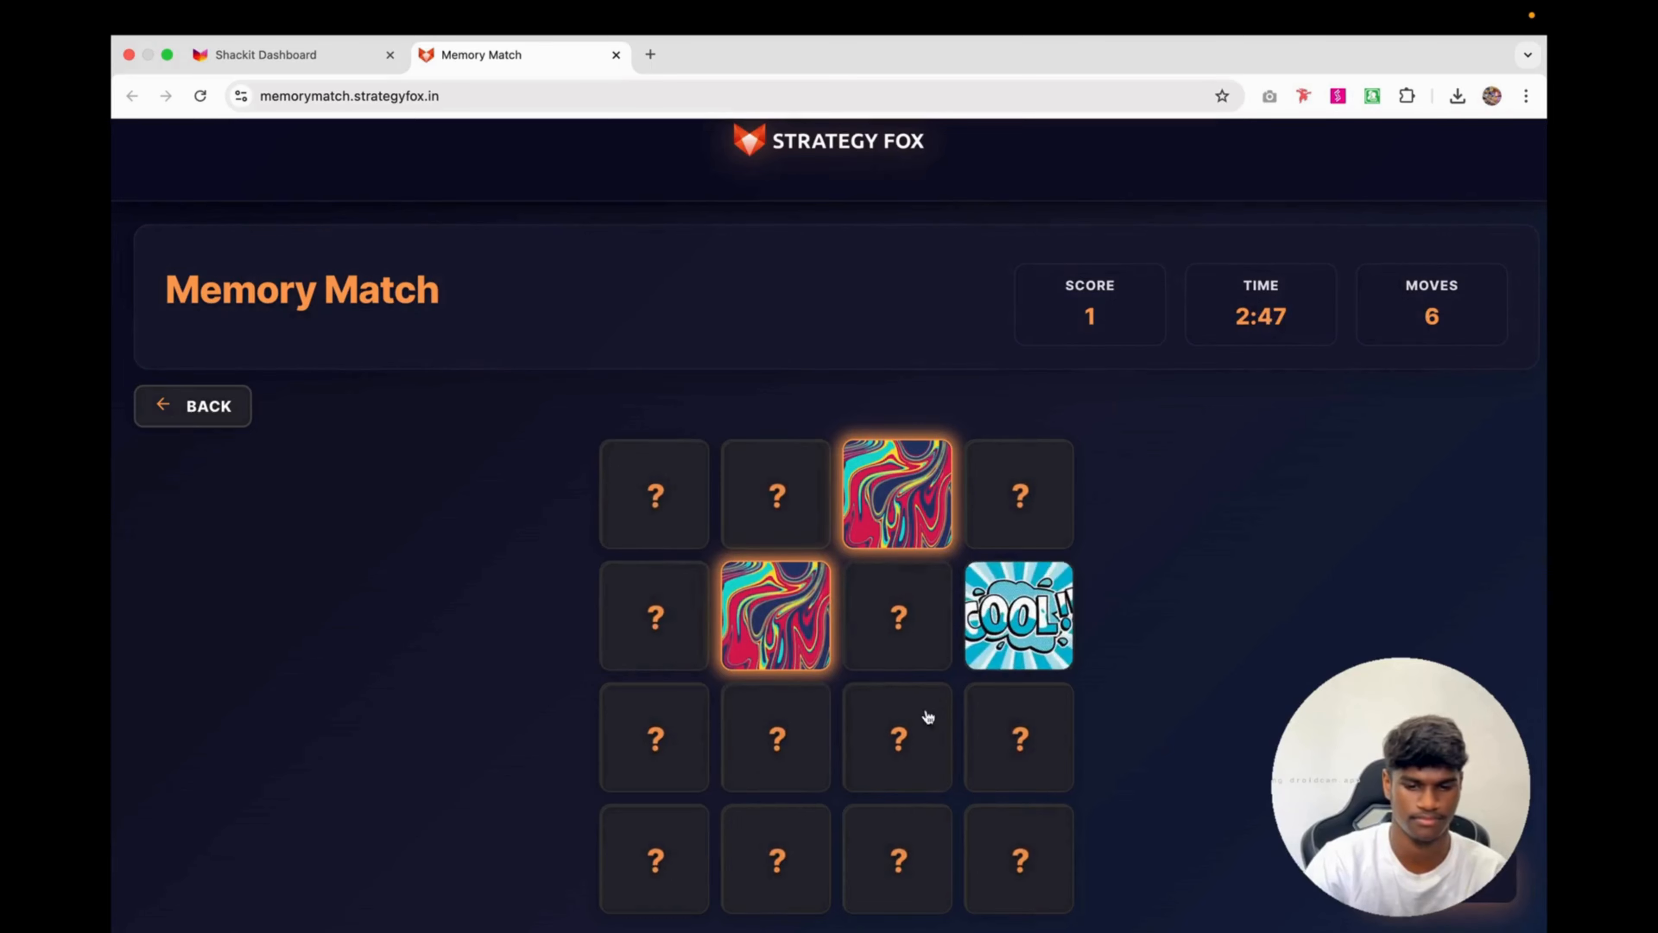
left_click(652, 617)
left_click(895, 742)
left_click(656, 522)
left_click(794, 504)
left_click(762, 878)
Keep revealing hidden cards and match the car and boy pairs.
left_click(682, 861)
left_click(655, 716)
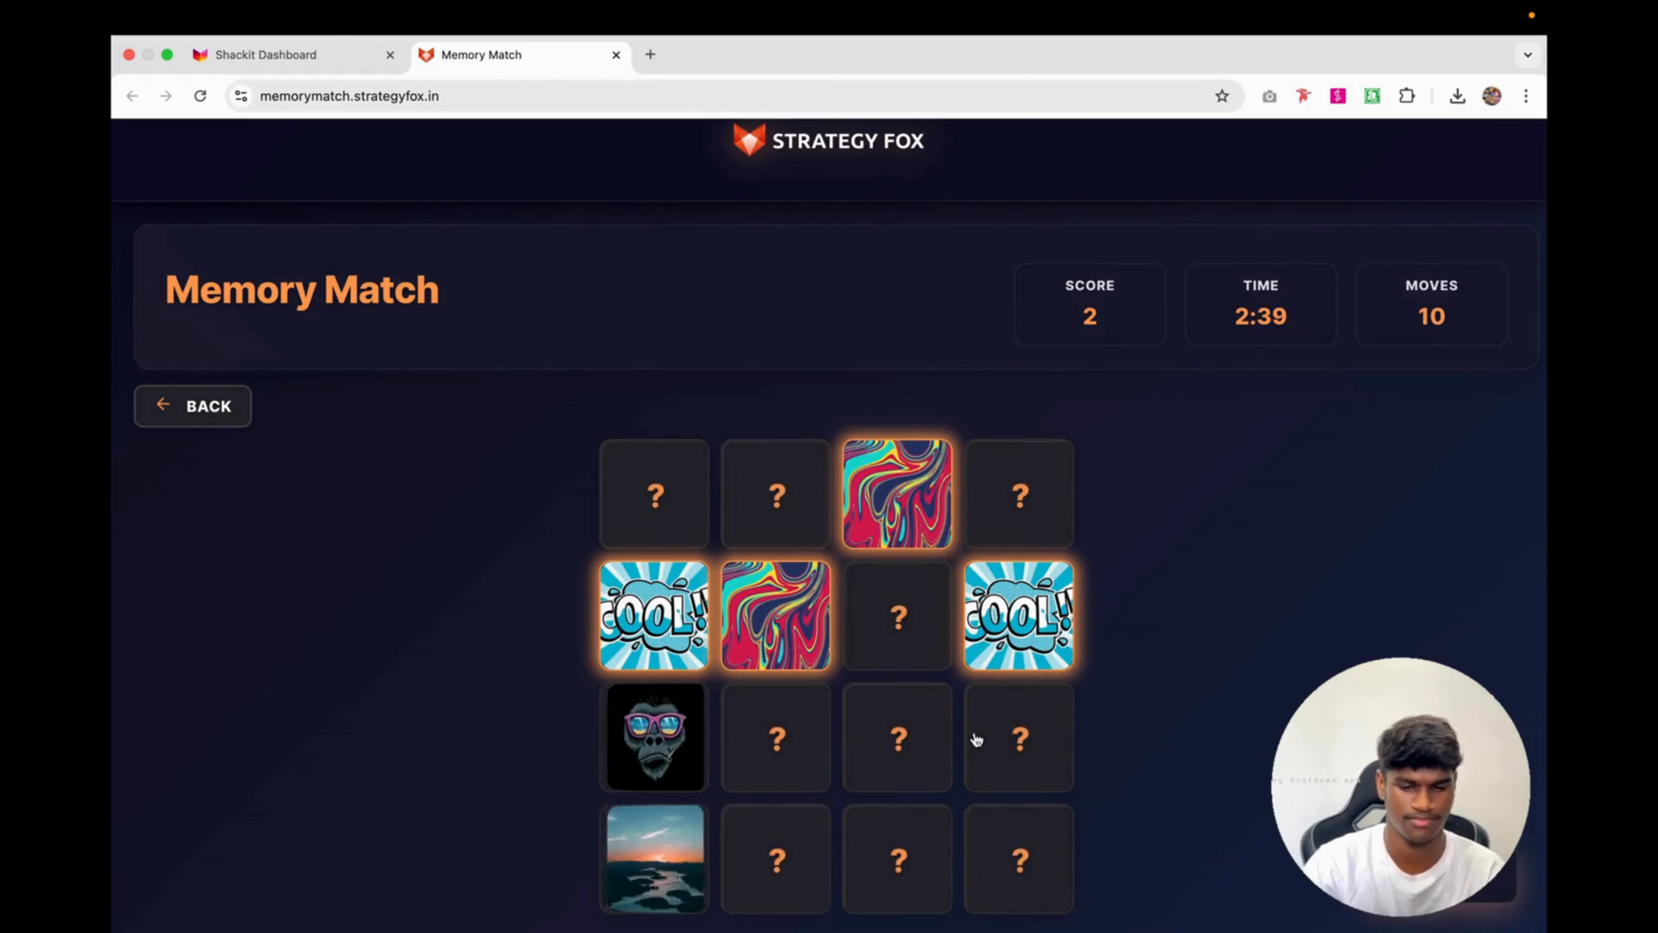
left_click(776, 855)
left_click(679, 764)
left_click(891, 751)
left_click(662, 744)
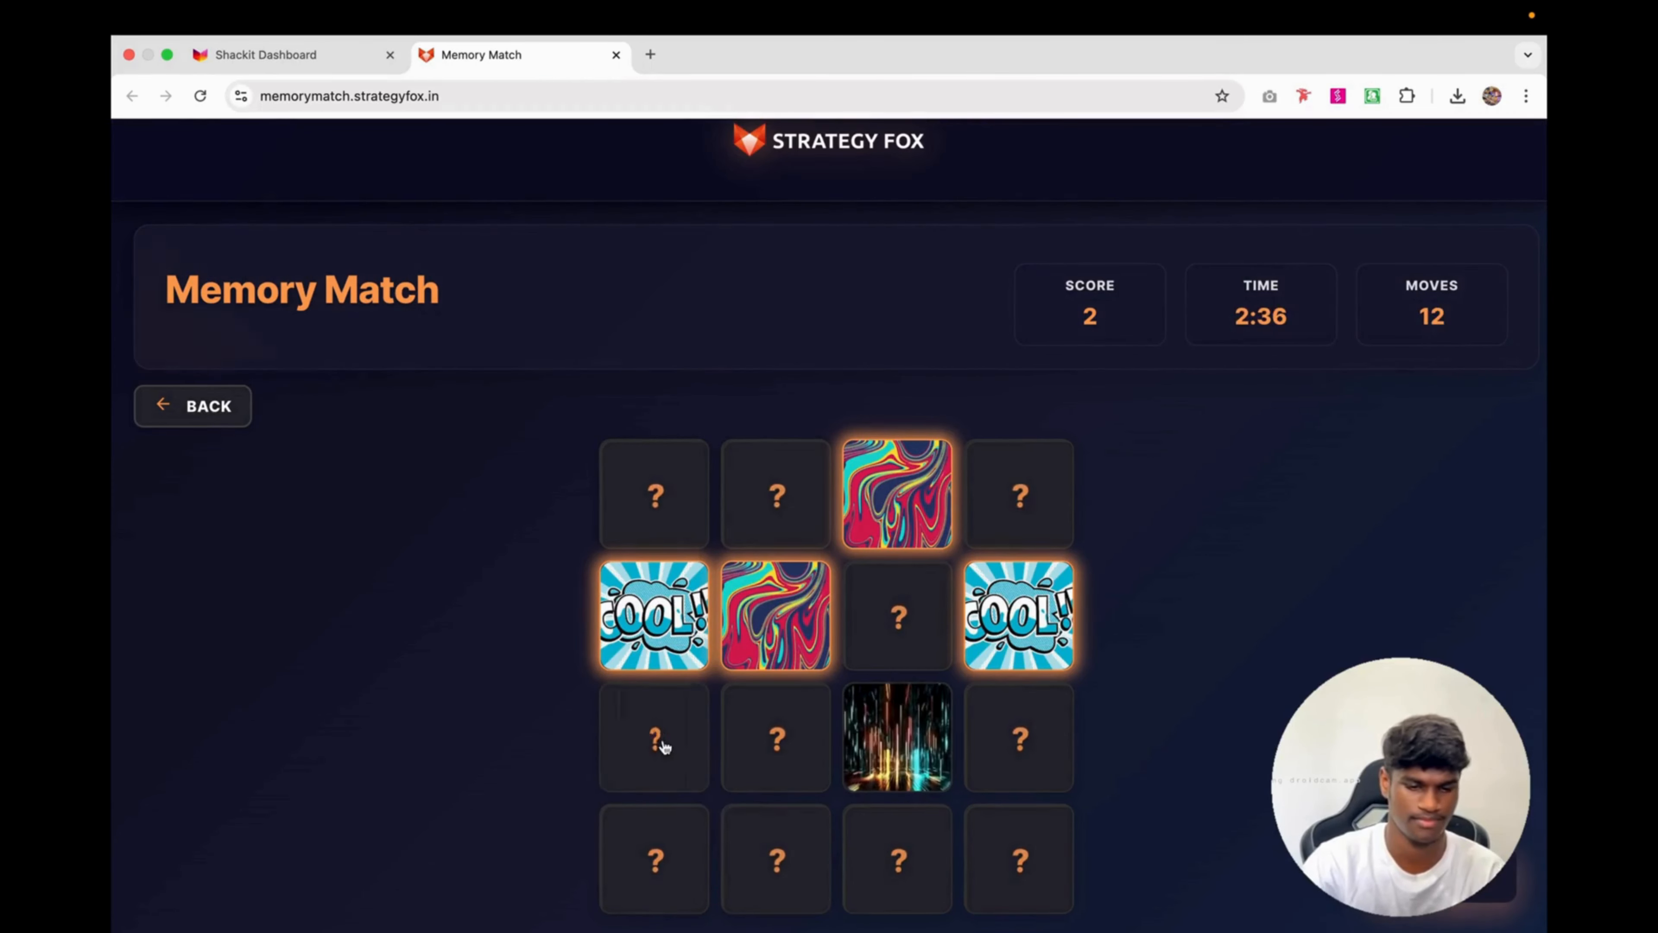
left_click(992, 766)
left_click(895, 859)
left_click(994, 869)
left_click(892, 611)
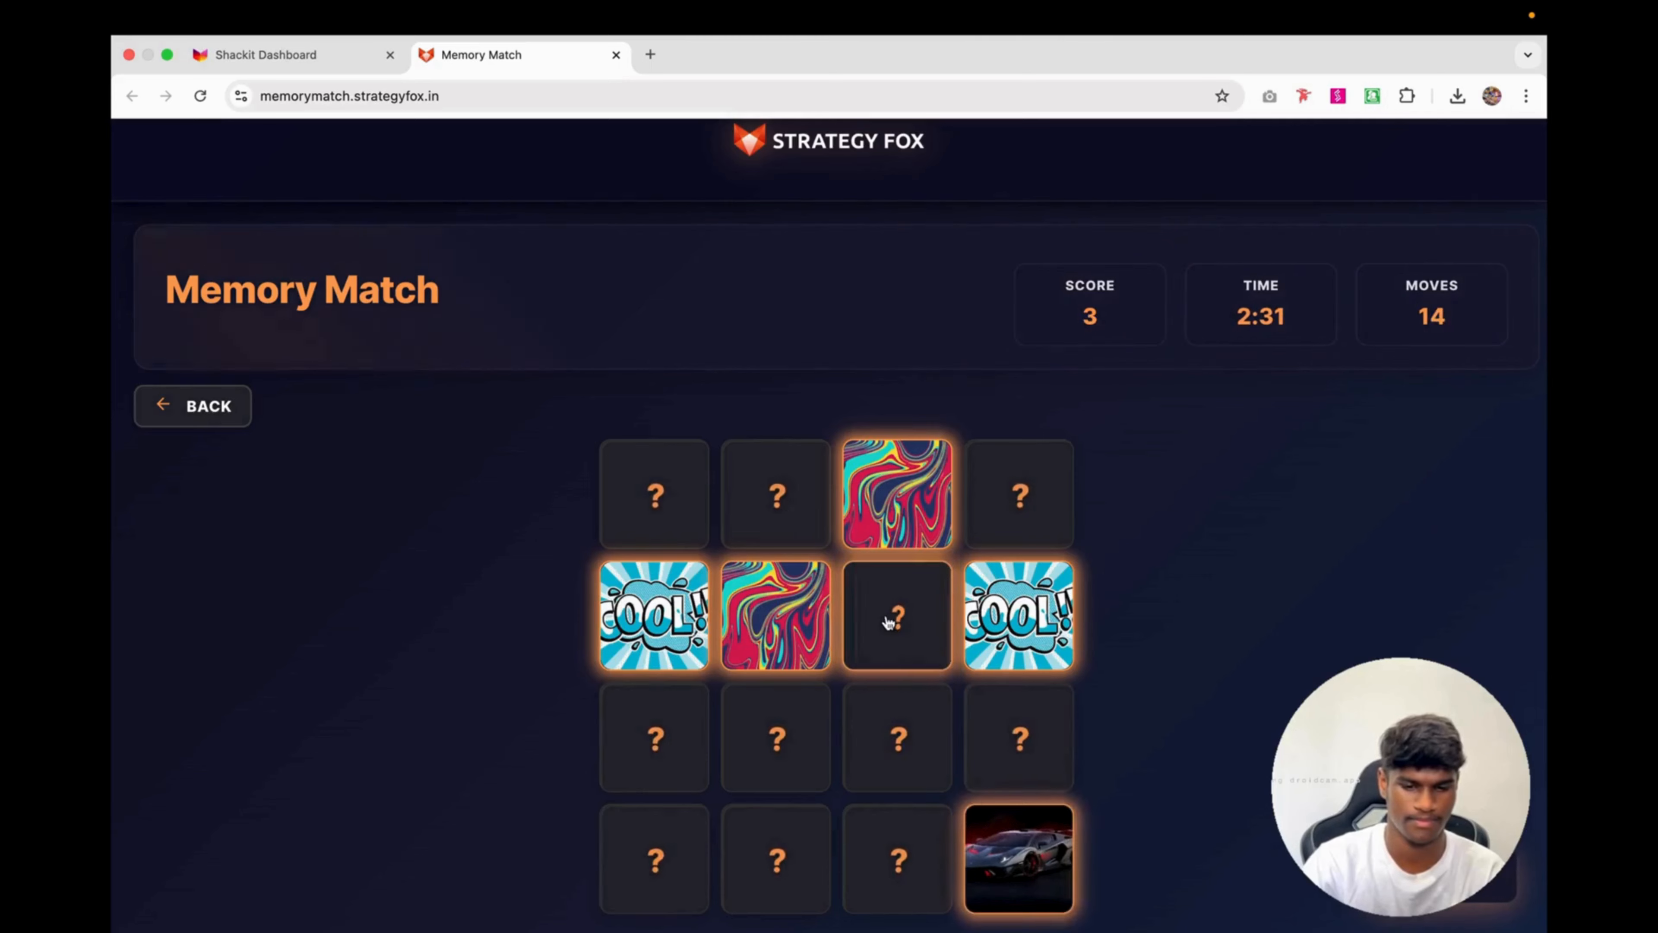
left_click(897, 859)
left_click(654, 493)
left_click(775, 493)
left_click(1010, 497)
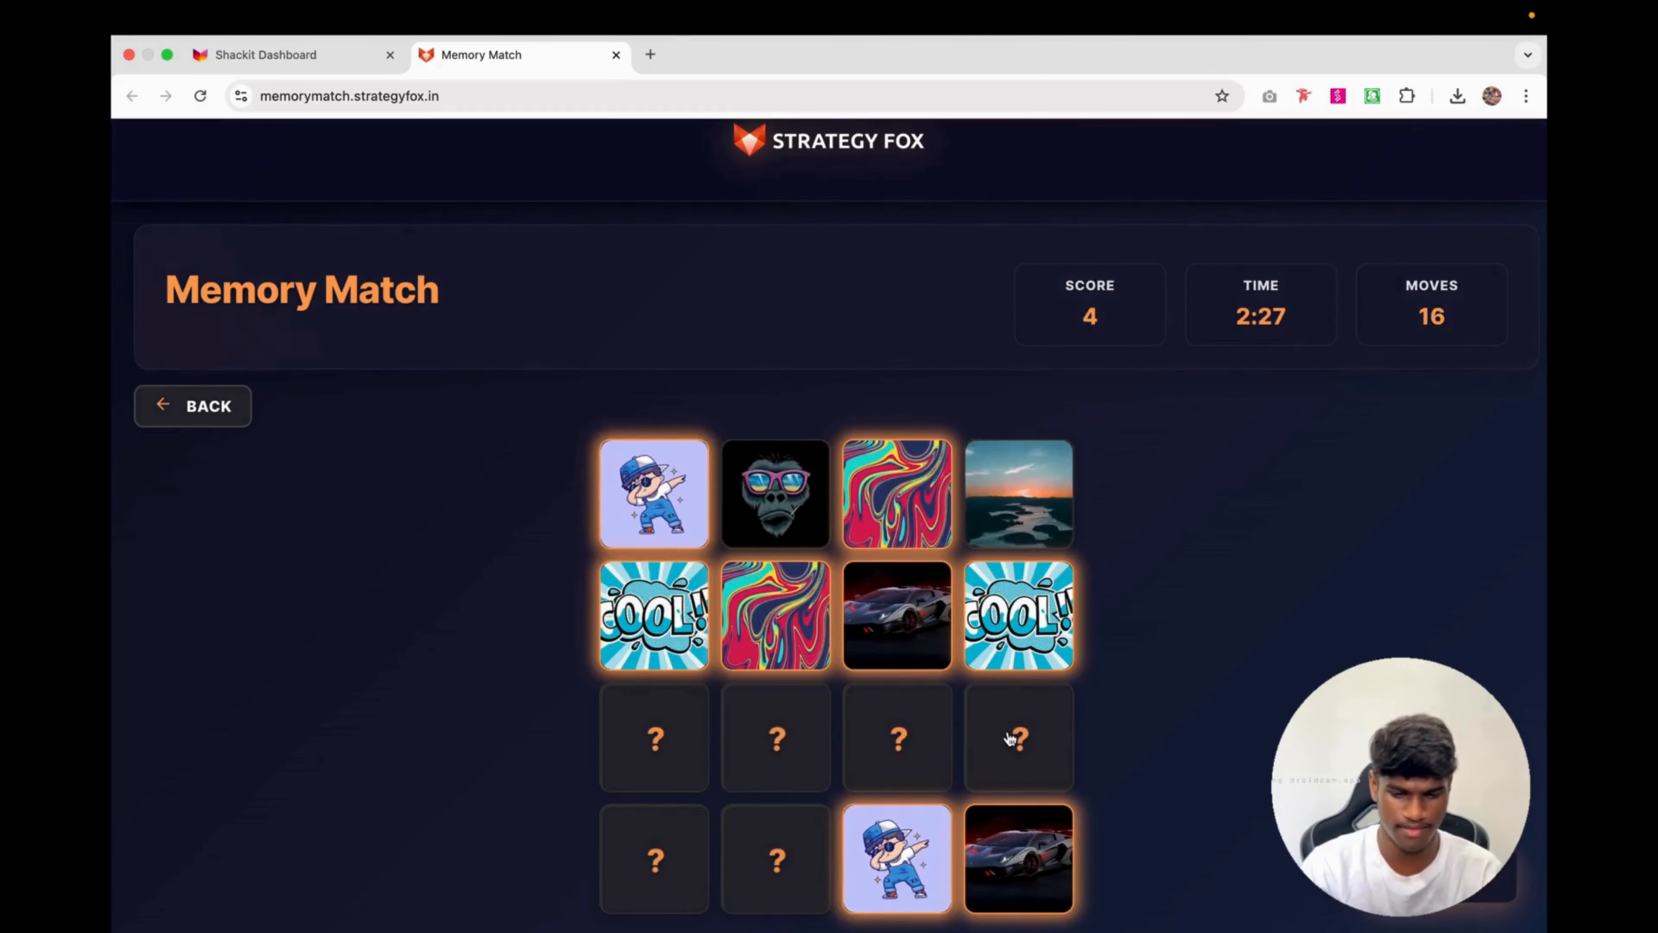
left_click(1018, 735)
left_click(655, 737)
Match the gorilla, sunset and final pairs to win with 23 moves, then close Memory Match.
left_click(796, 483)
left_click(655, 719)
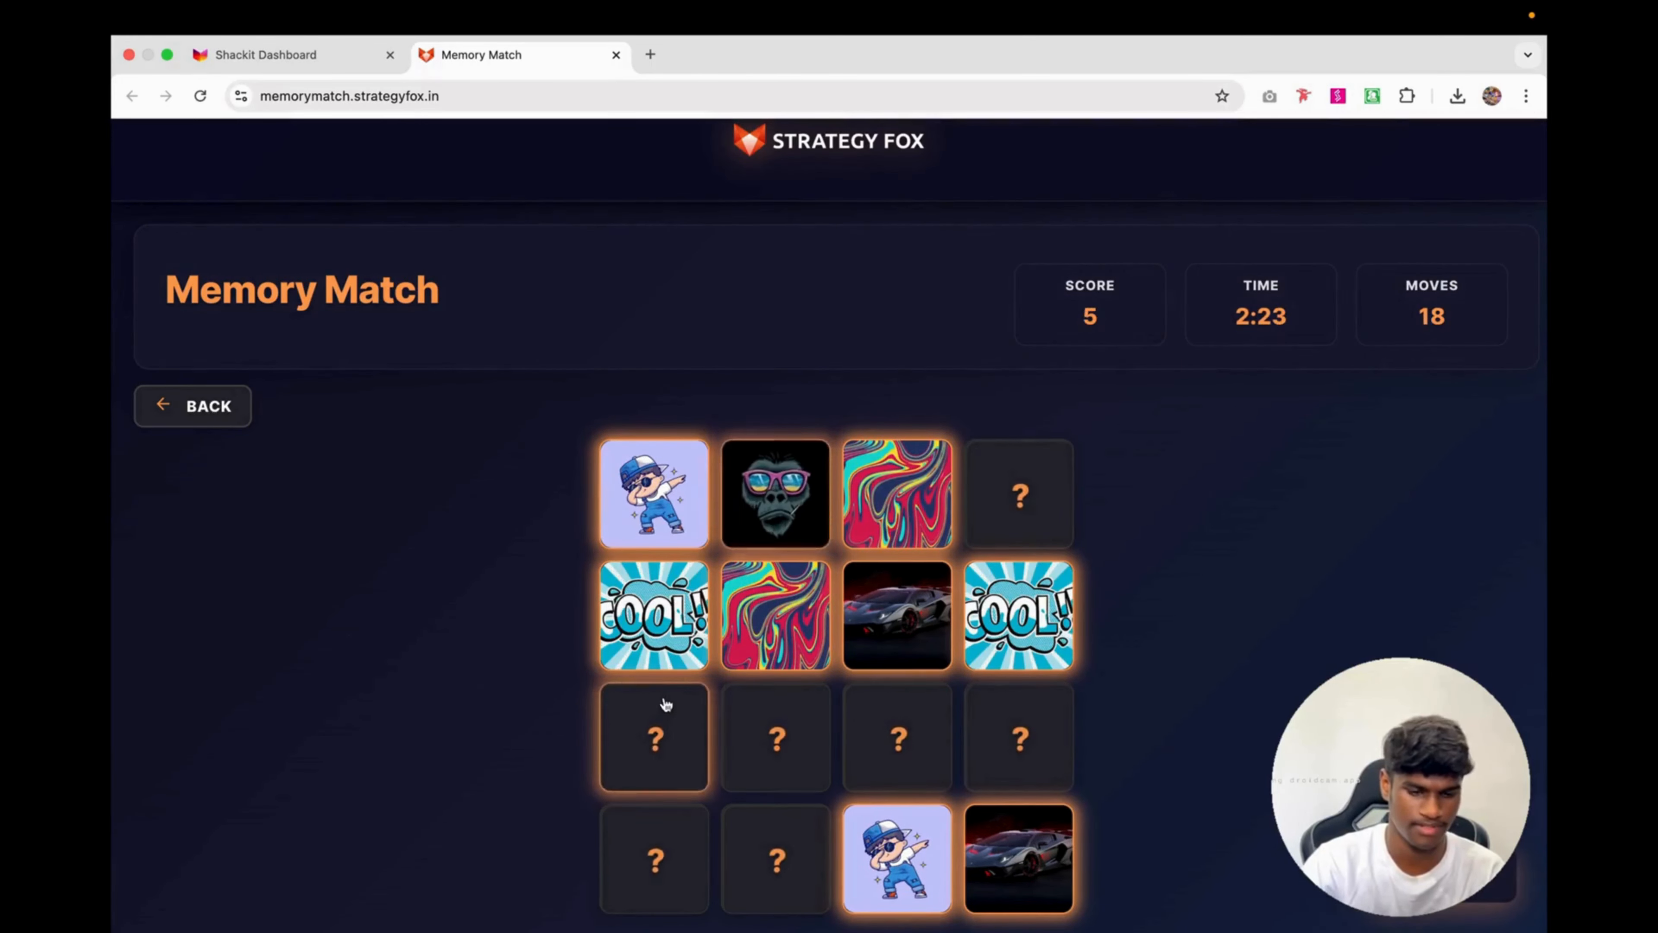
left_click(654, 858)
left_click(1018, 493)
left_click(1018, 737)
left_click(816, 741)
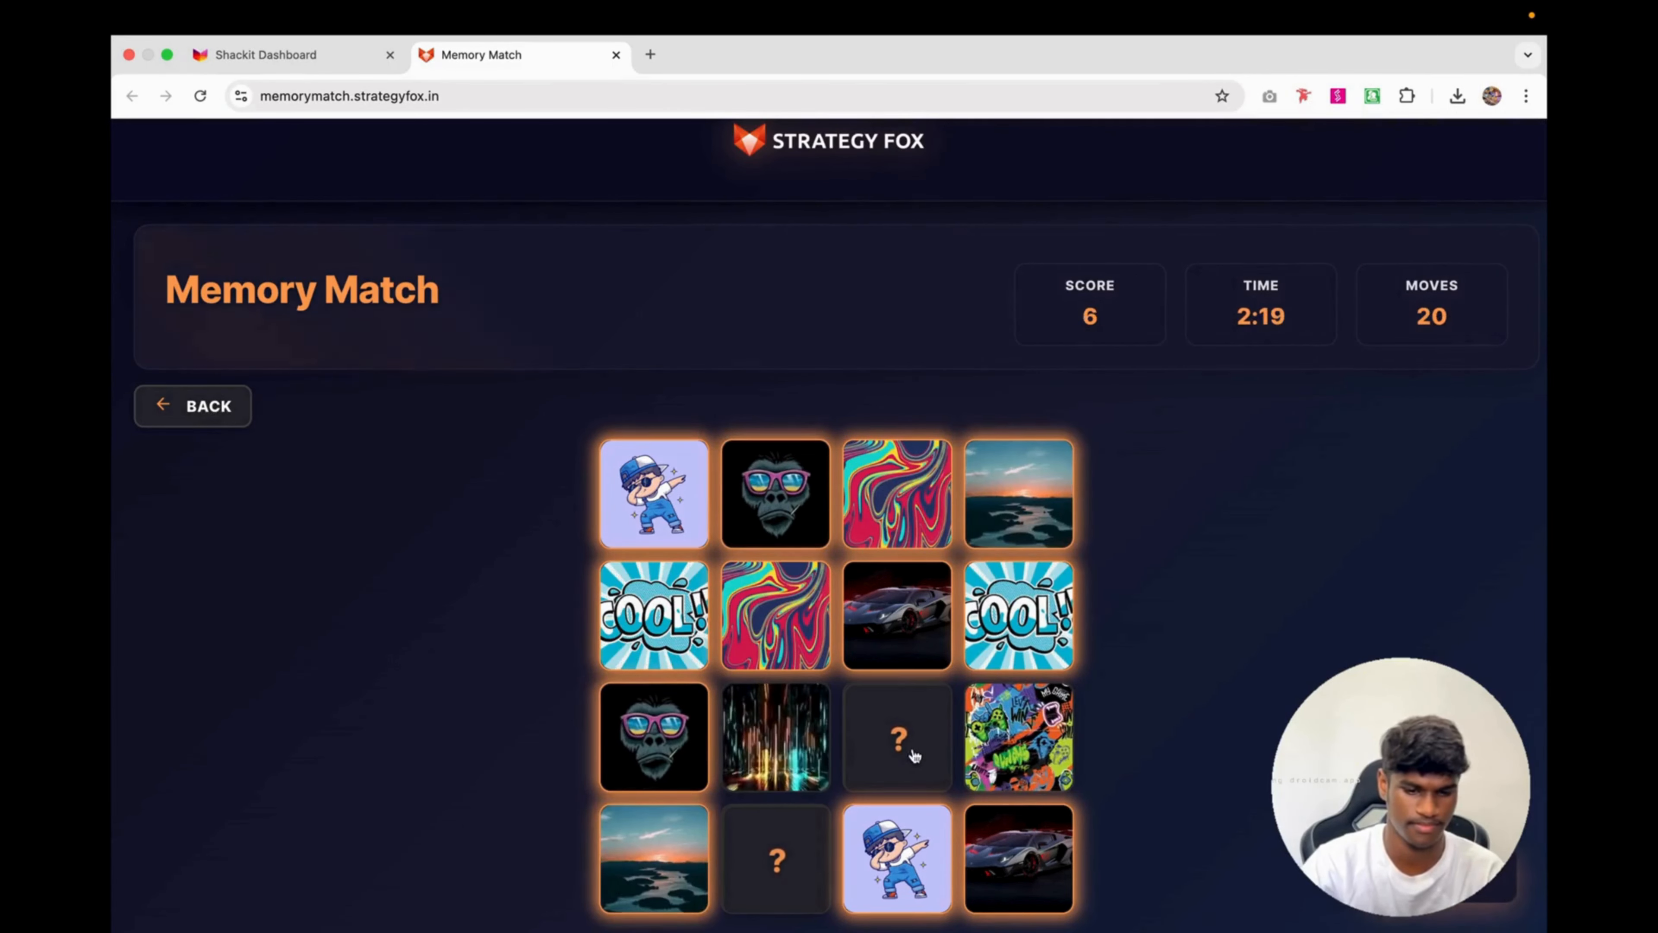
left_click(891, 738)
left_click(775, 859)
left_click(787, 740)
left_click(892, 738)
left_click(1018, 736)
left_click(775, 859)
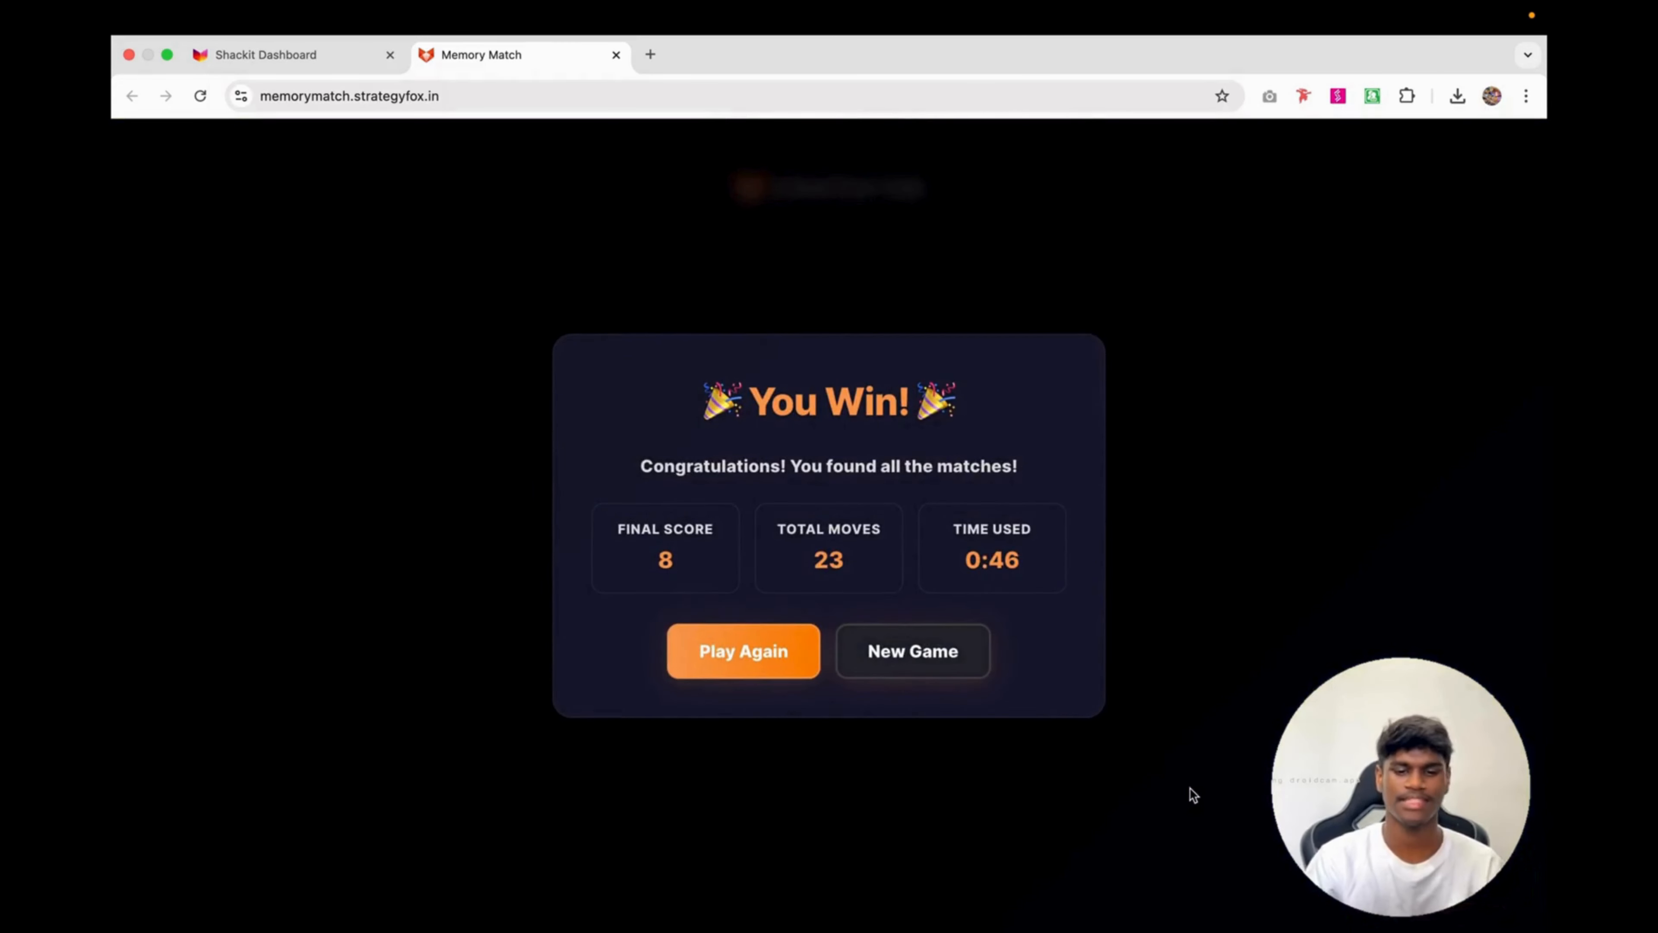
left_click(968, 673)
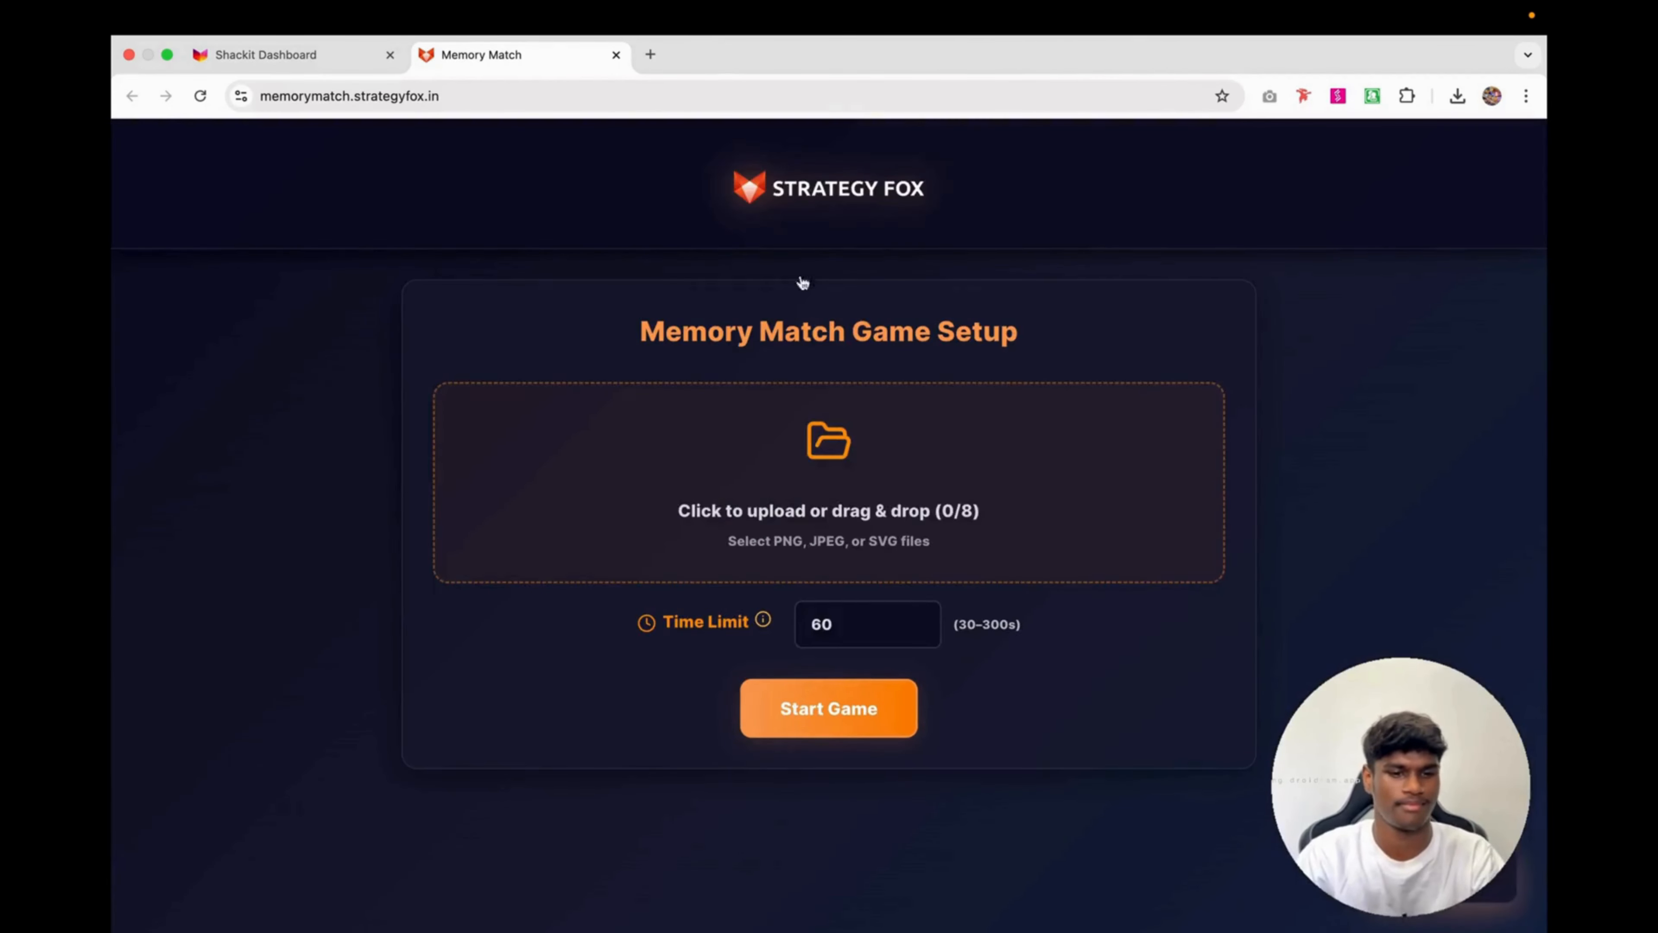
left_click(616, 54)
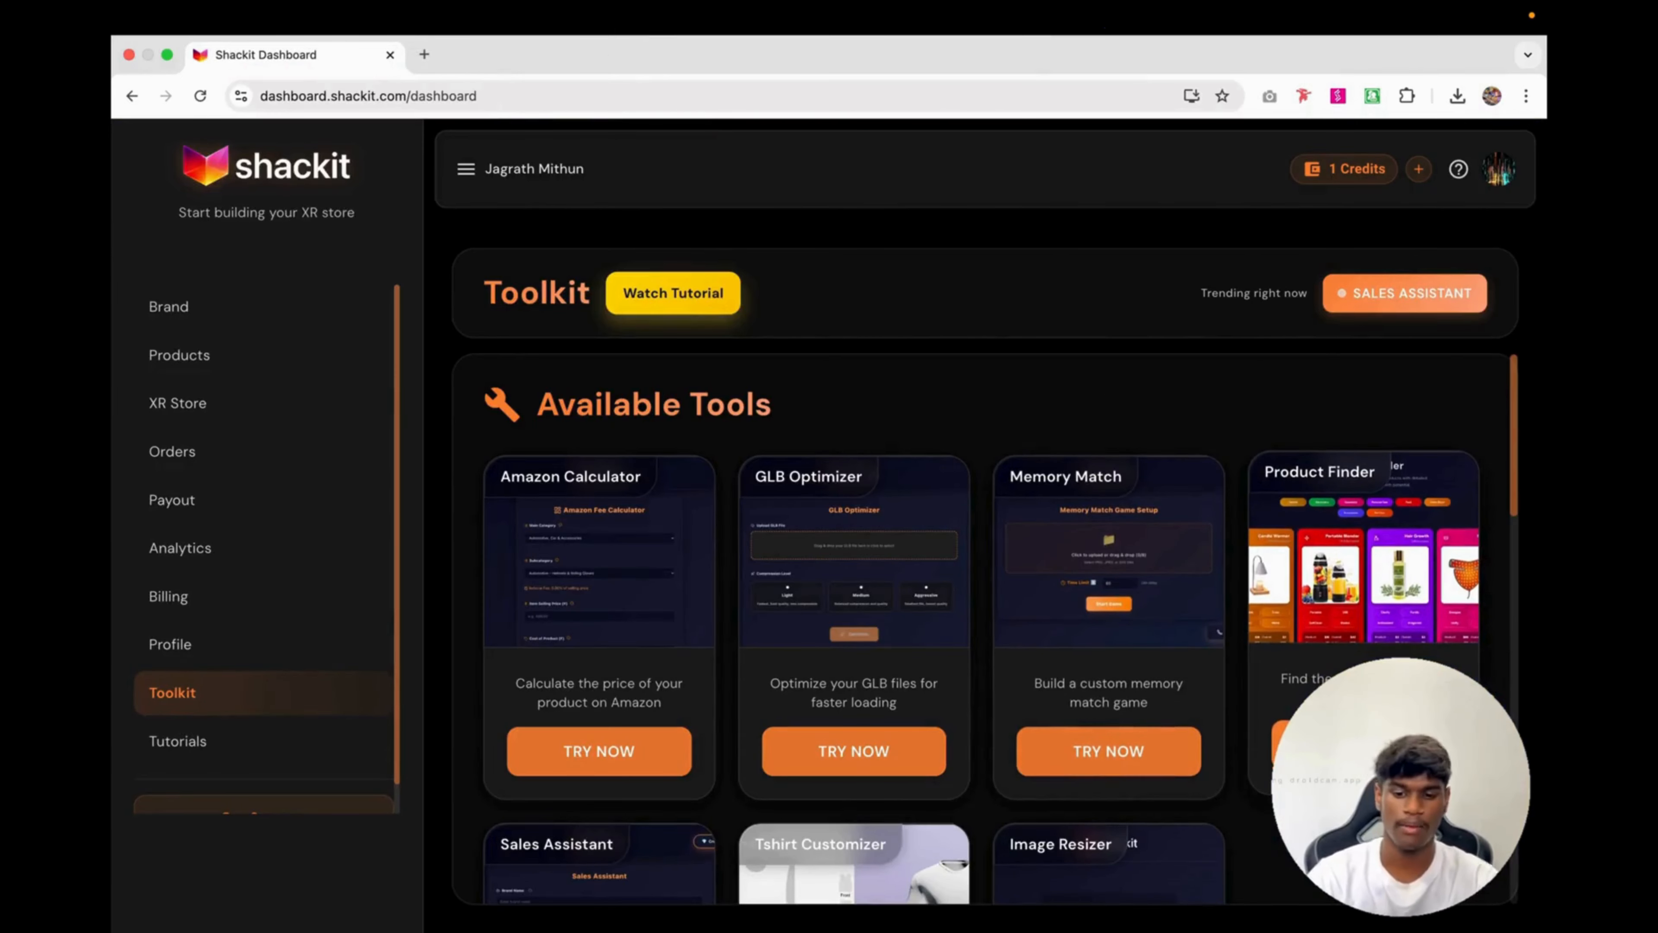
Open Product Finder and scroll through the trending product cards.
left_click(1430, 745)
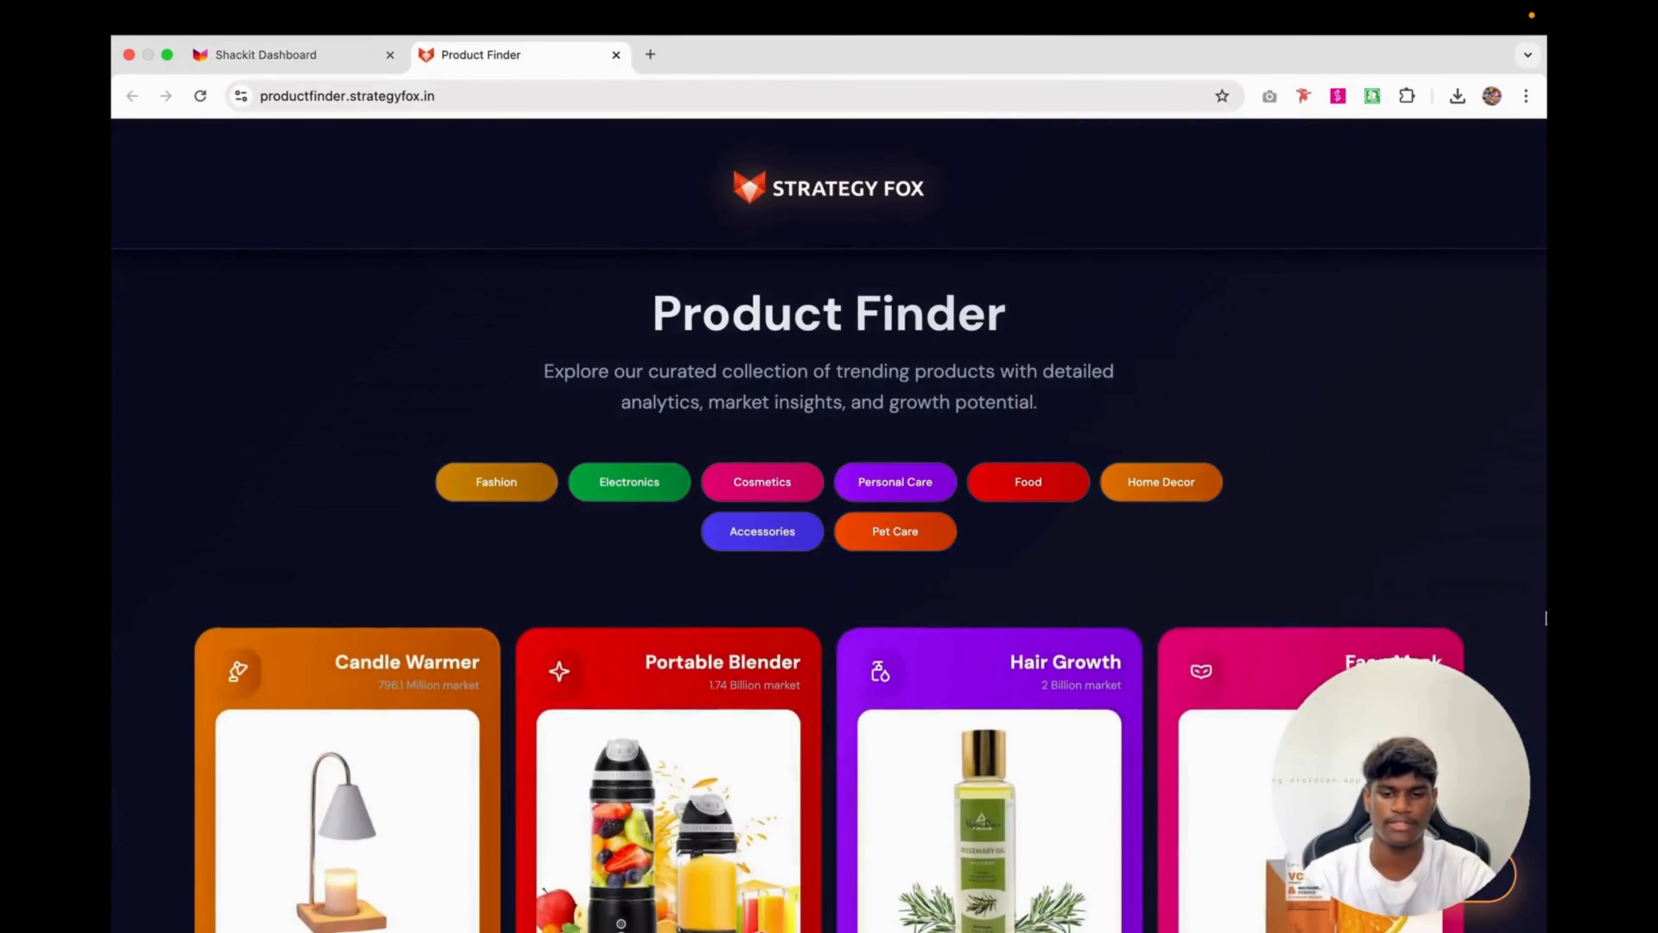
scroll(829, 522, "down", 7)
scroll(829, 523, "down", 7)
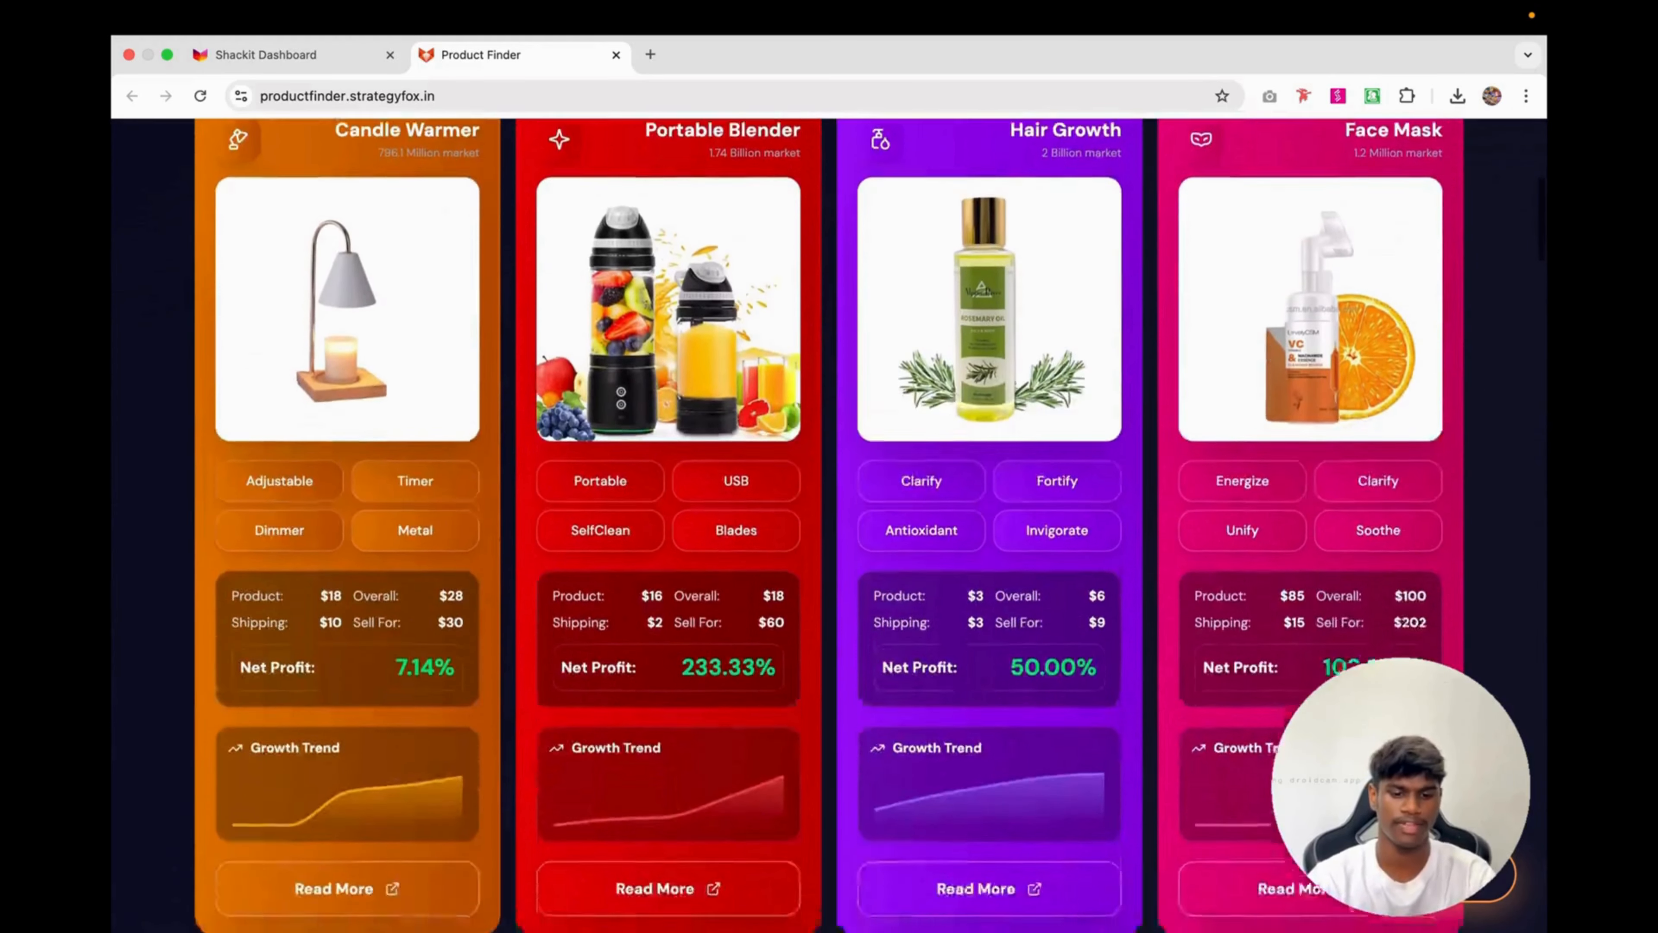
scroll(829, 523, "down", 6)
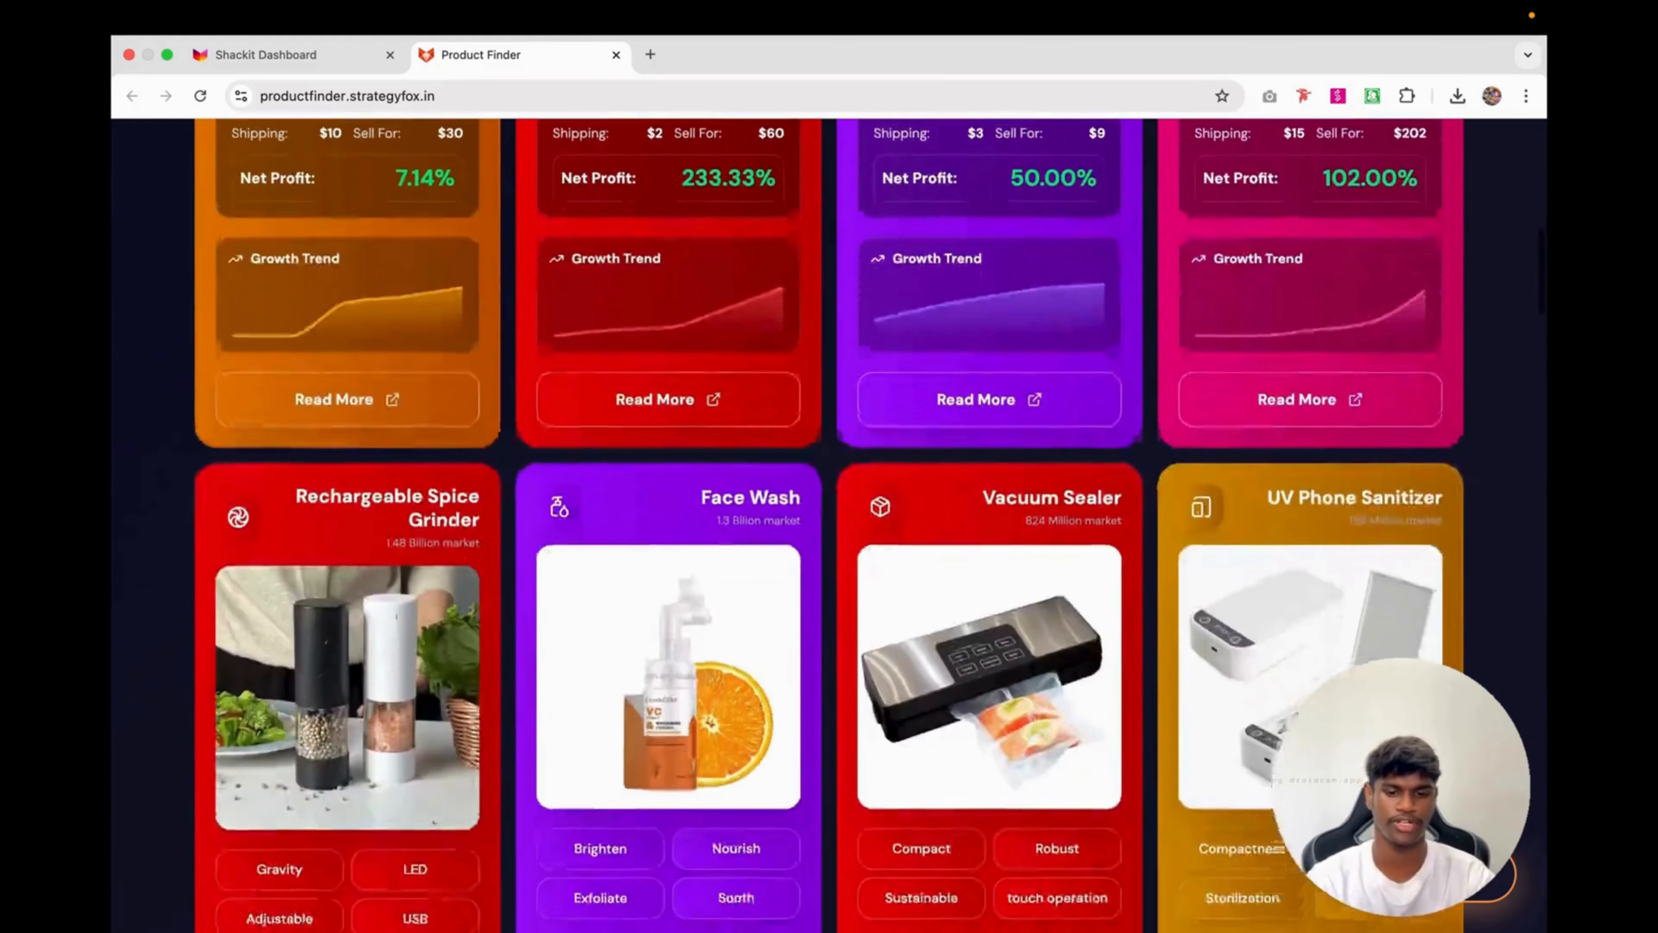
scroll(829, 522, "down", 10)
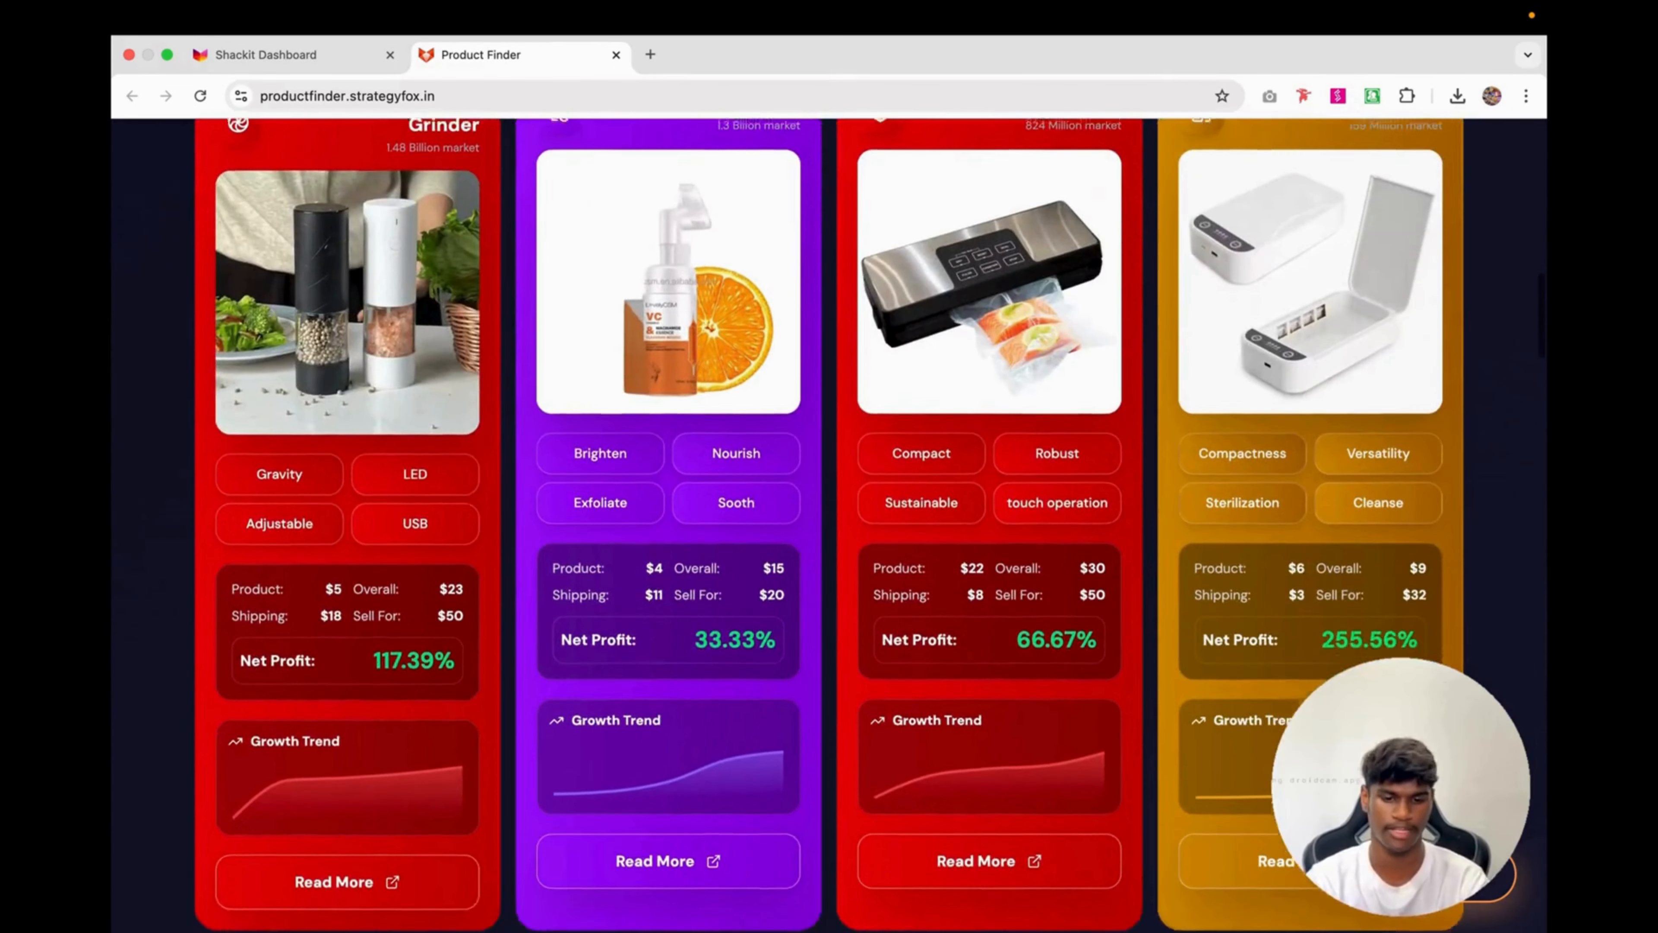
scroll(829, 522, "up", 6)
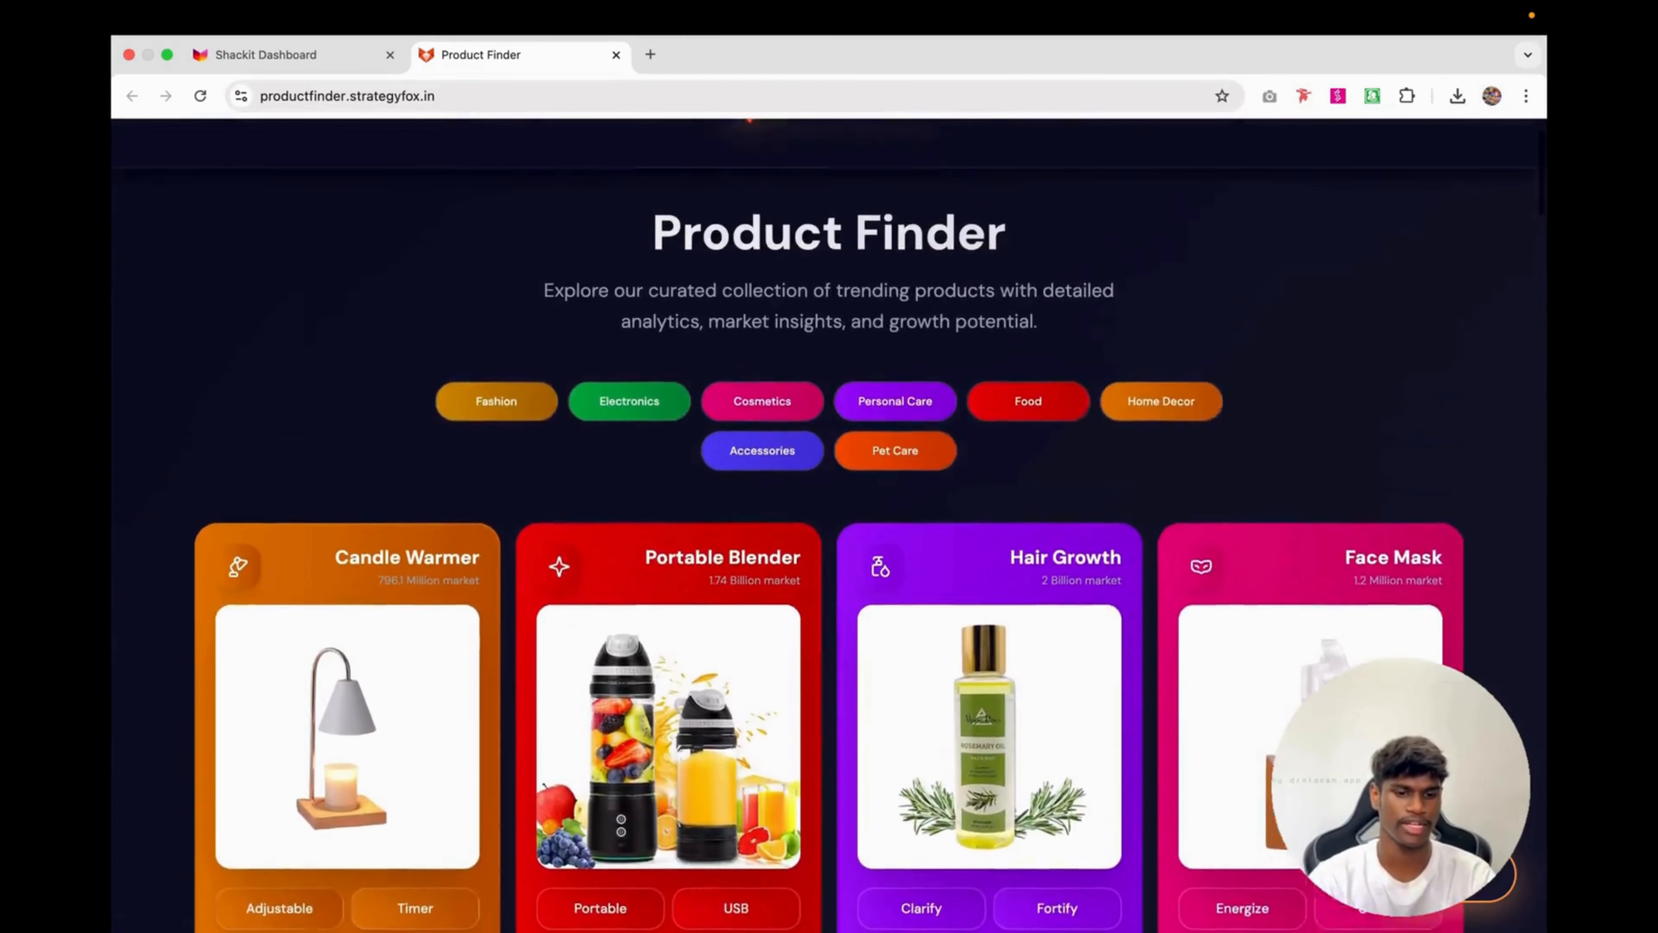
scroll(829, 522, "down", 6)
scroll(666, 758, "down", 2)
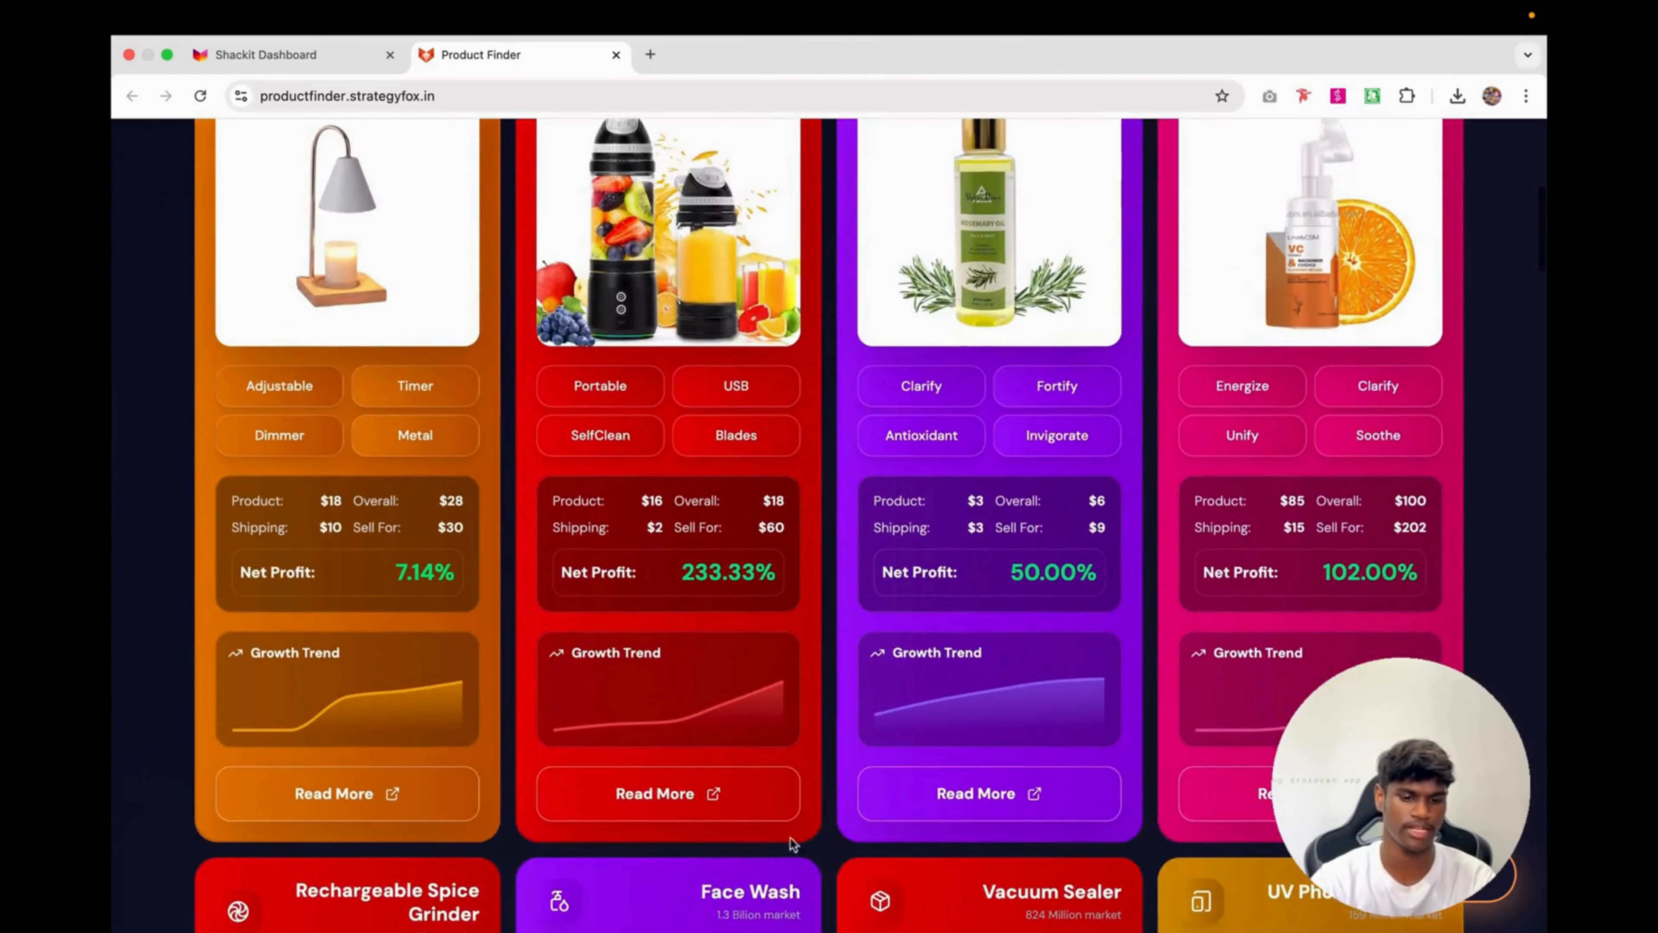
Check the Portable Blender's supplier listing, then close it and go back to Product Finder.
left_click(662, 790)
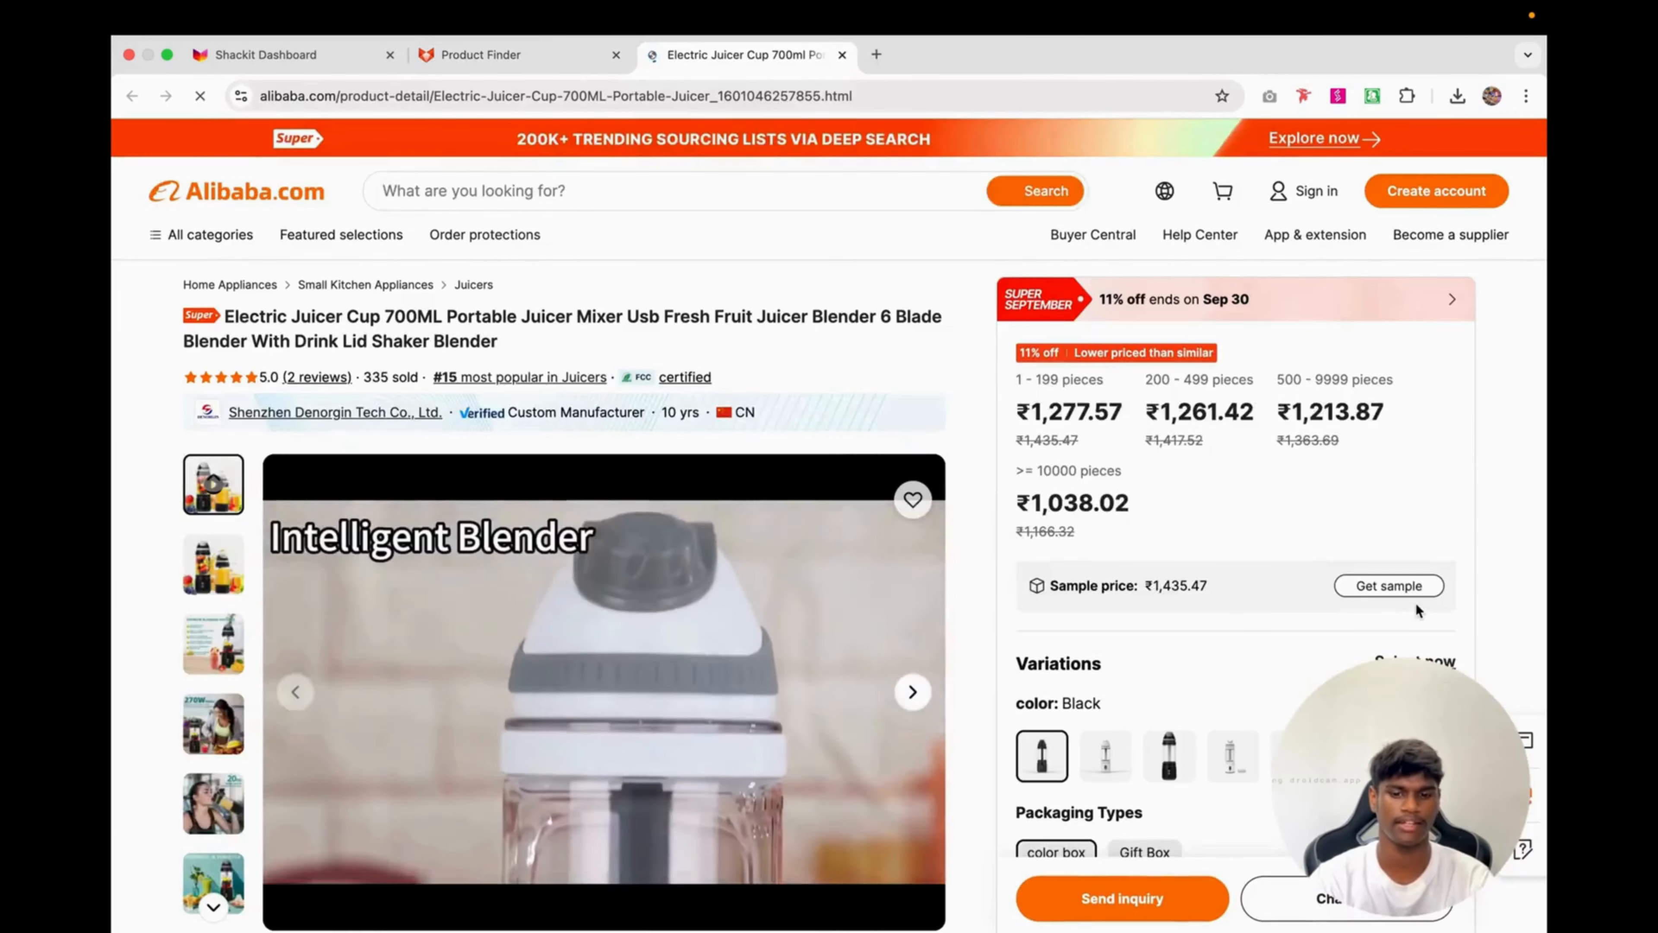
scroll(1416, 603, "down", 10)
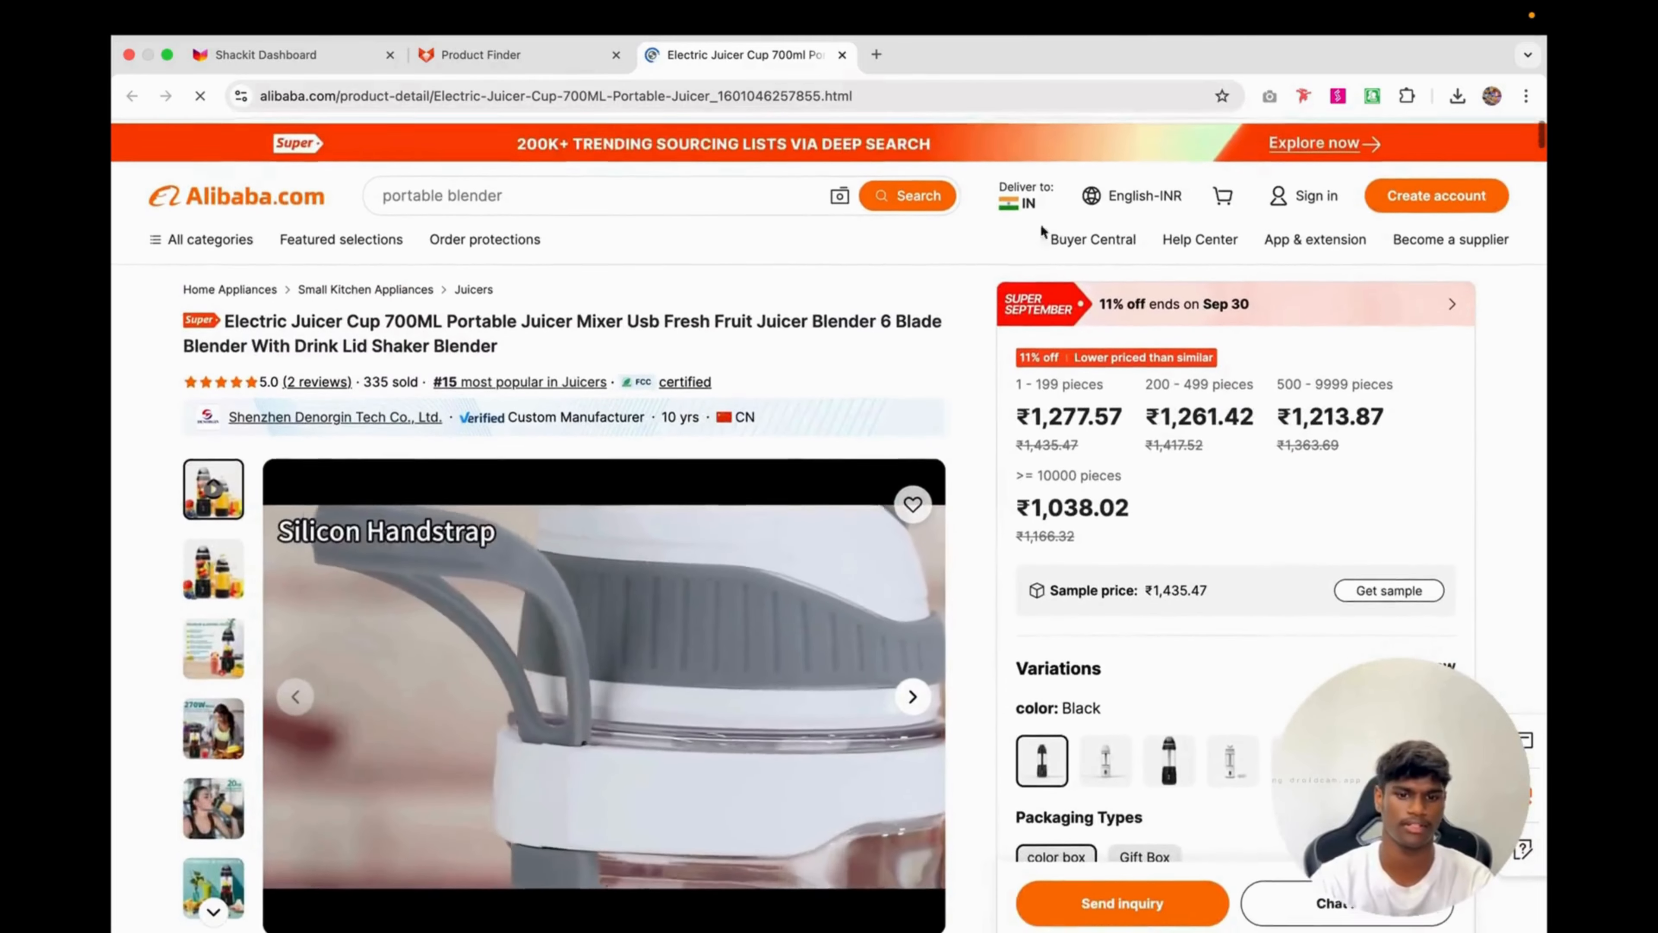
left_click(842, 54)
scroll(914, 431, "up", 10)
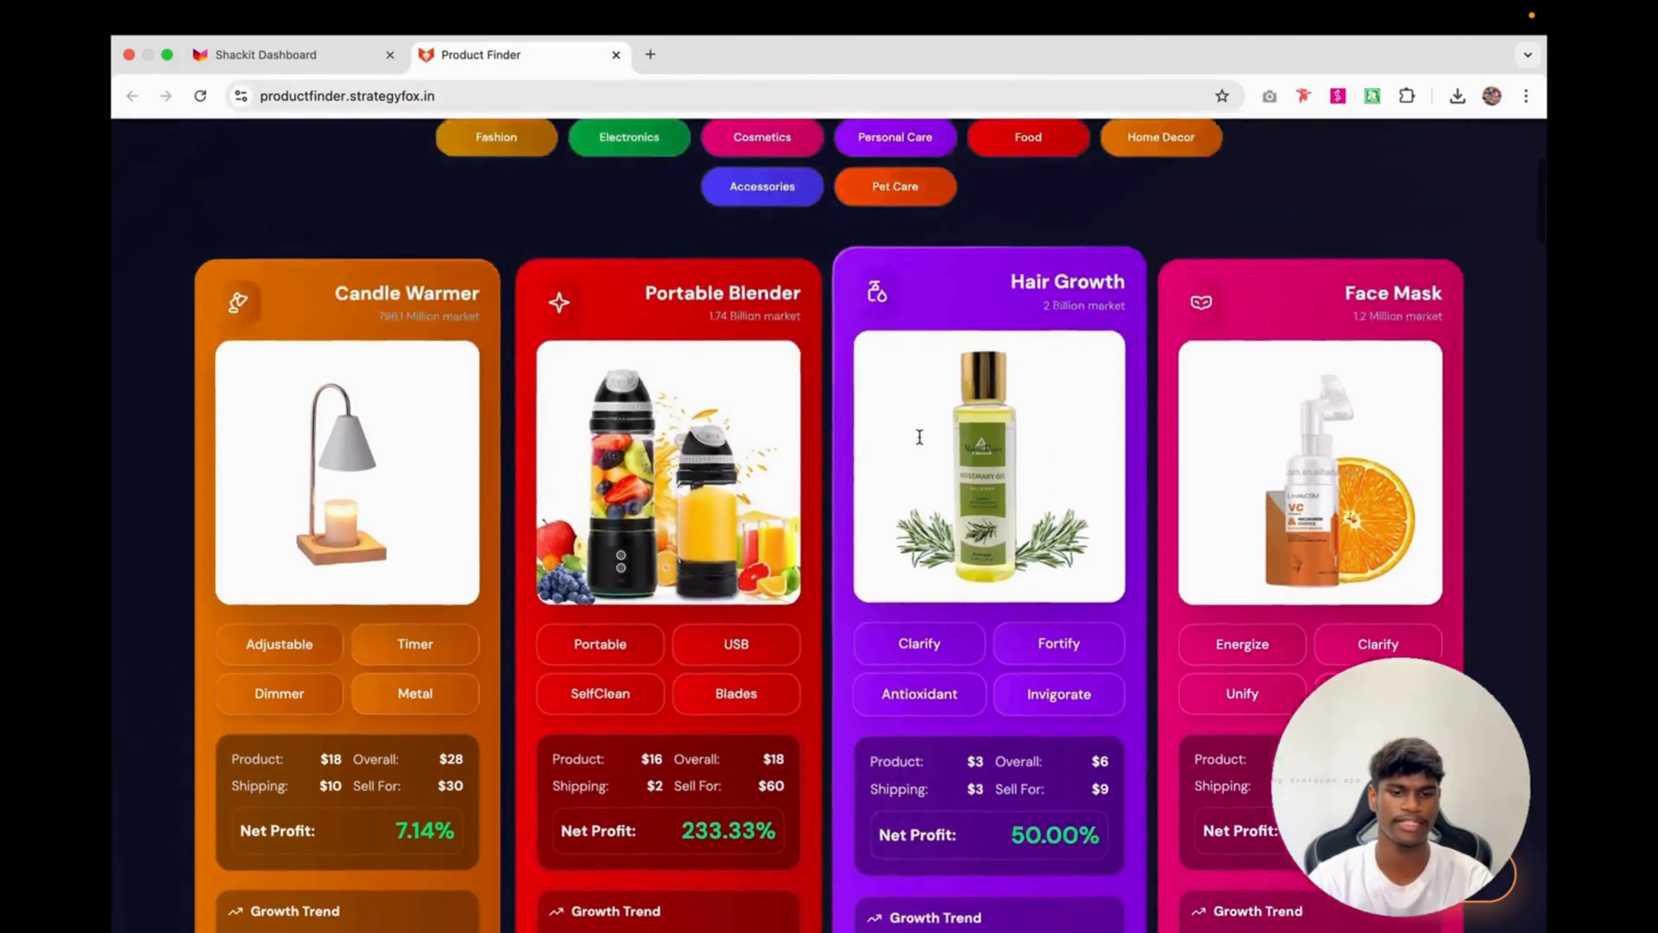
Filter products by Electronics, then by Cosmetics, clear the filter, and close Product Finder.
left_click(653, 484)
left_click(851, 483)
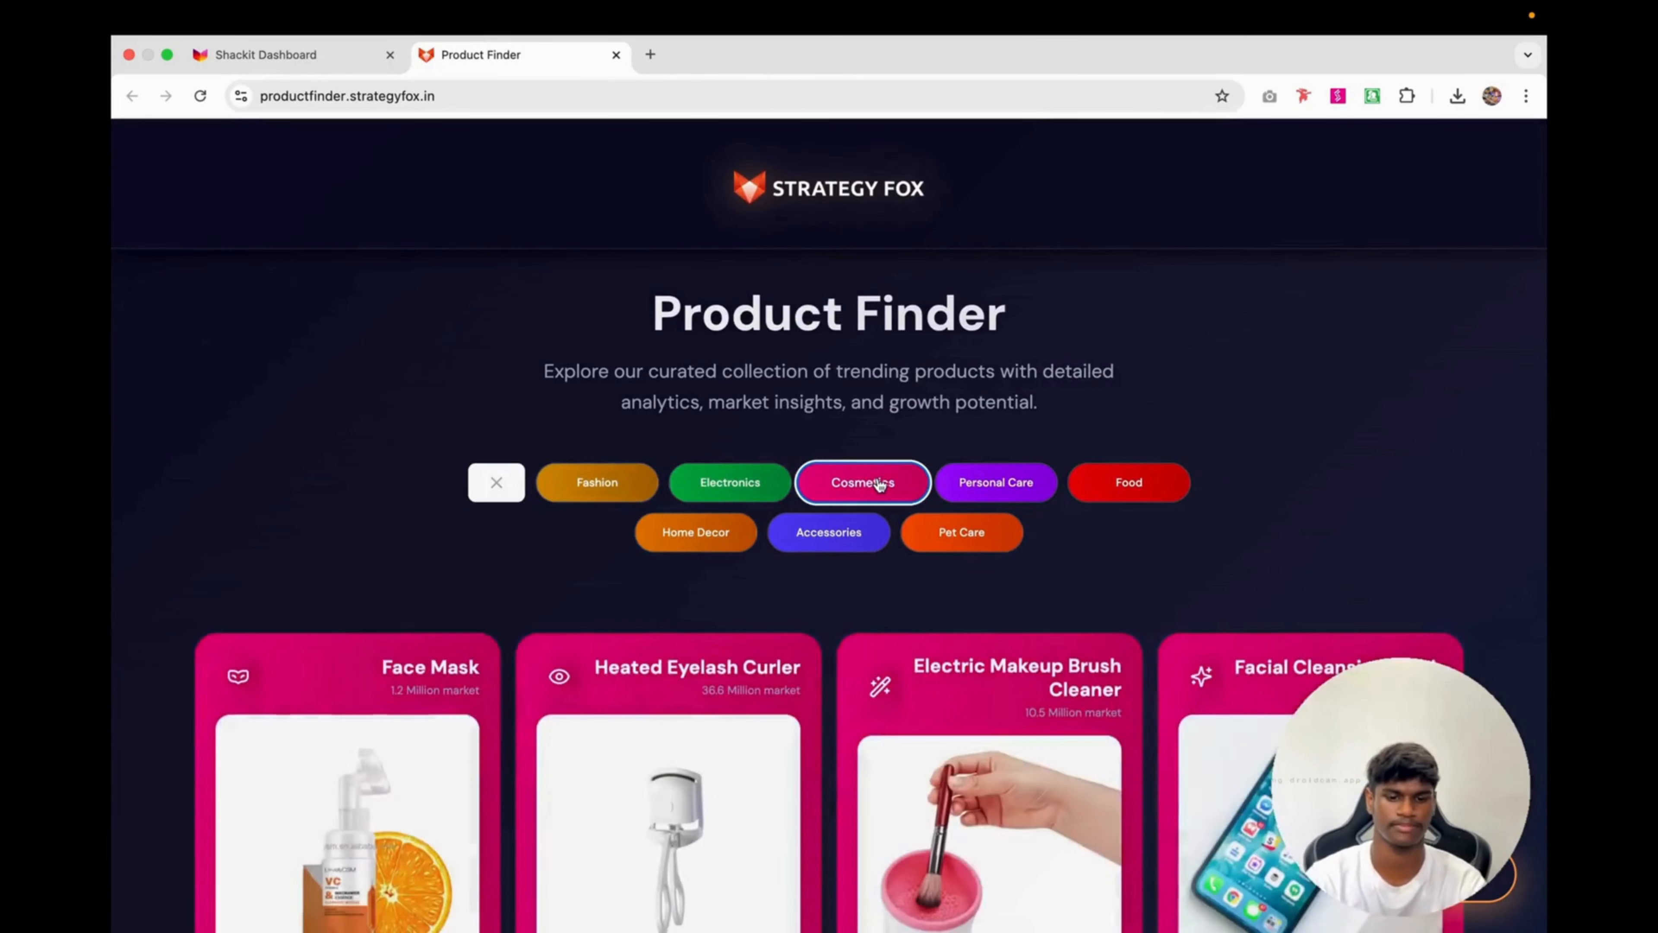
scroll(672, 538, "down", 8)
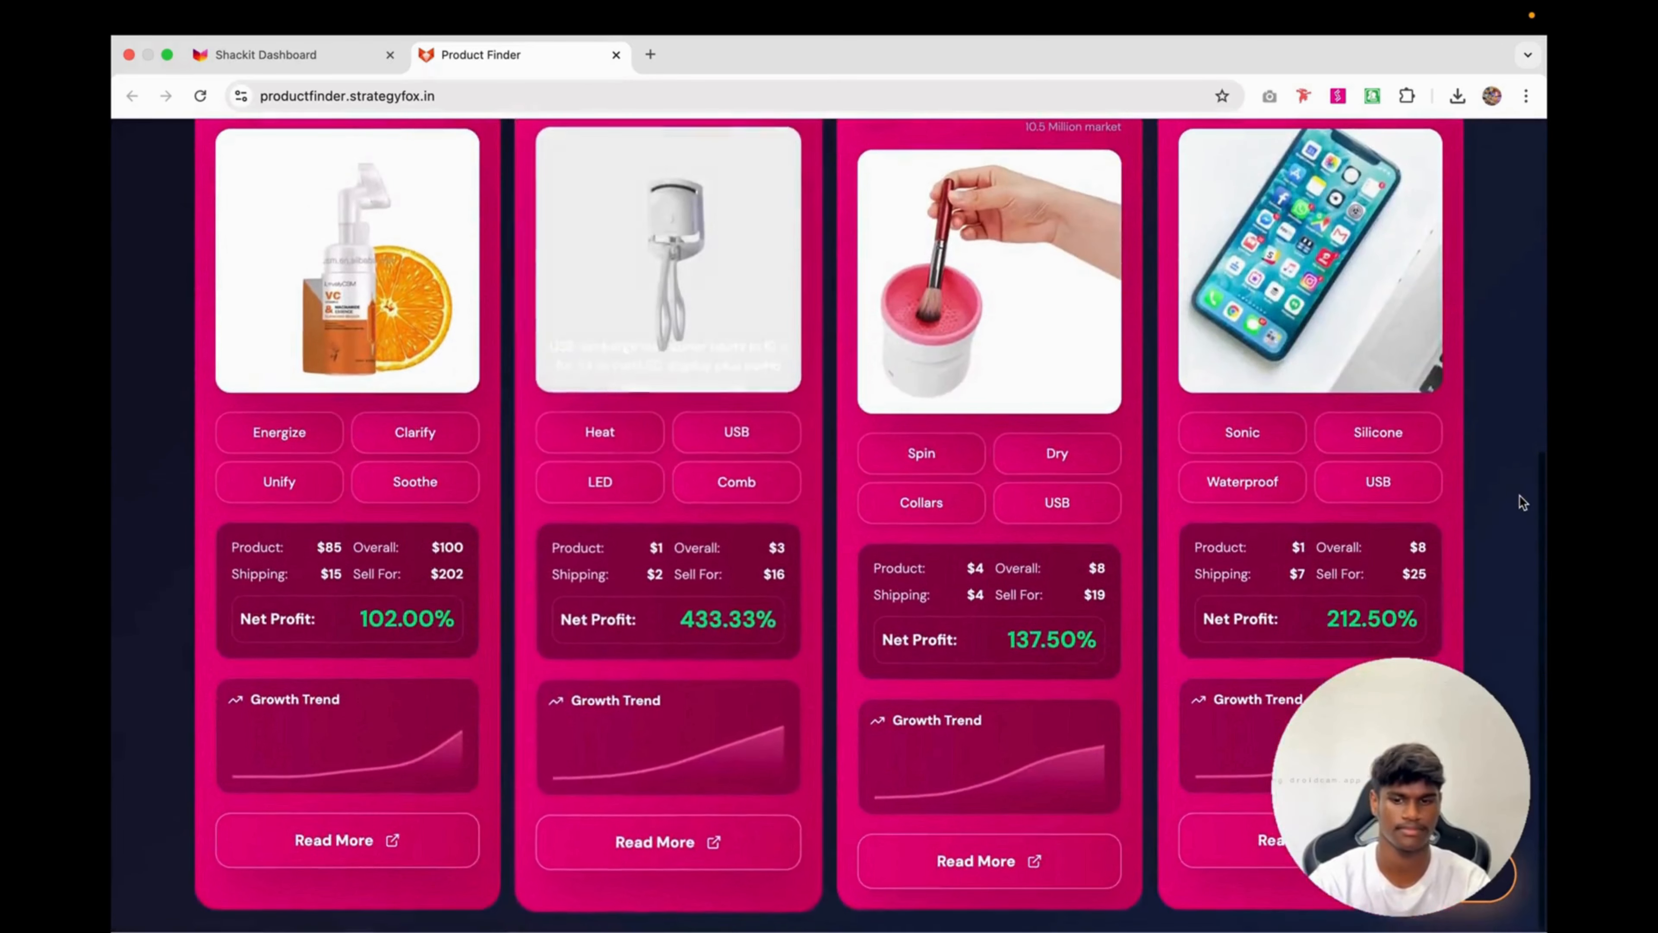
scroll(1519, 495, "up", 10)
left_click(484, 488)
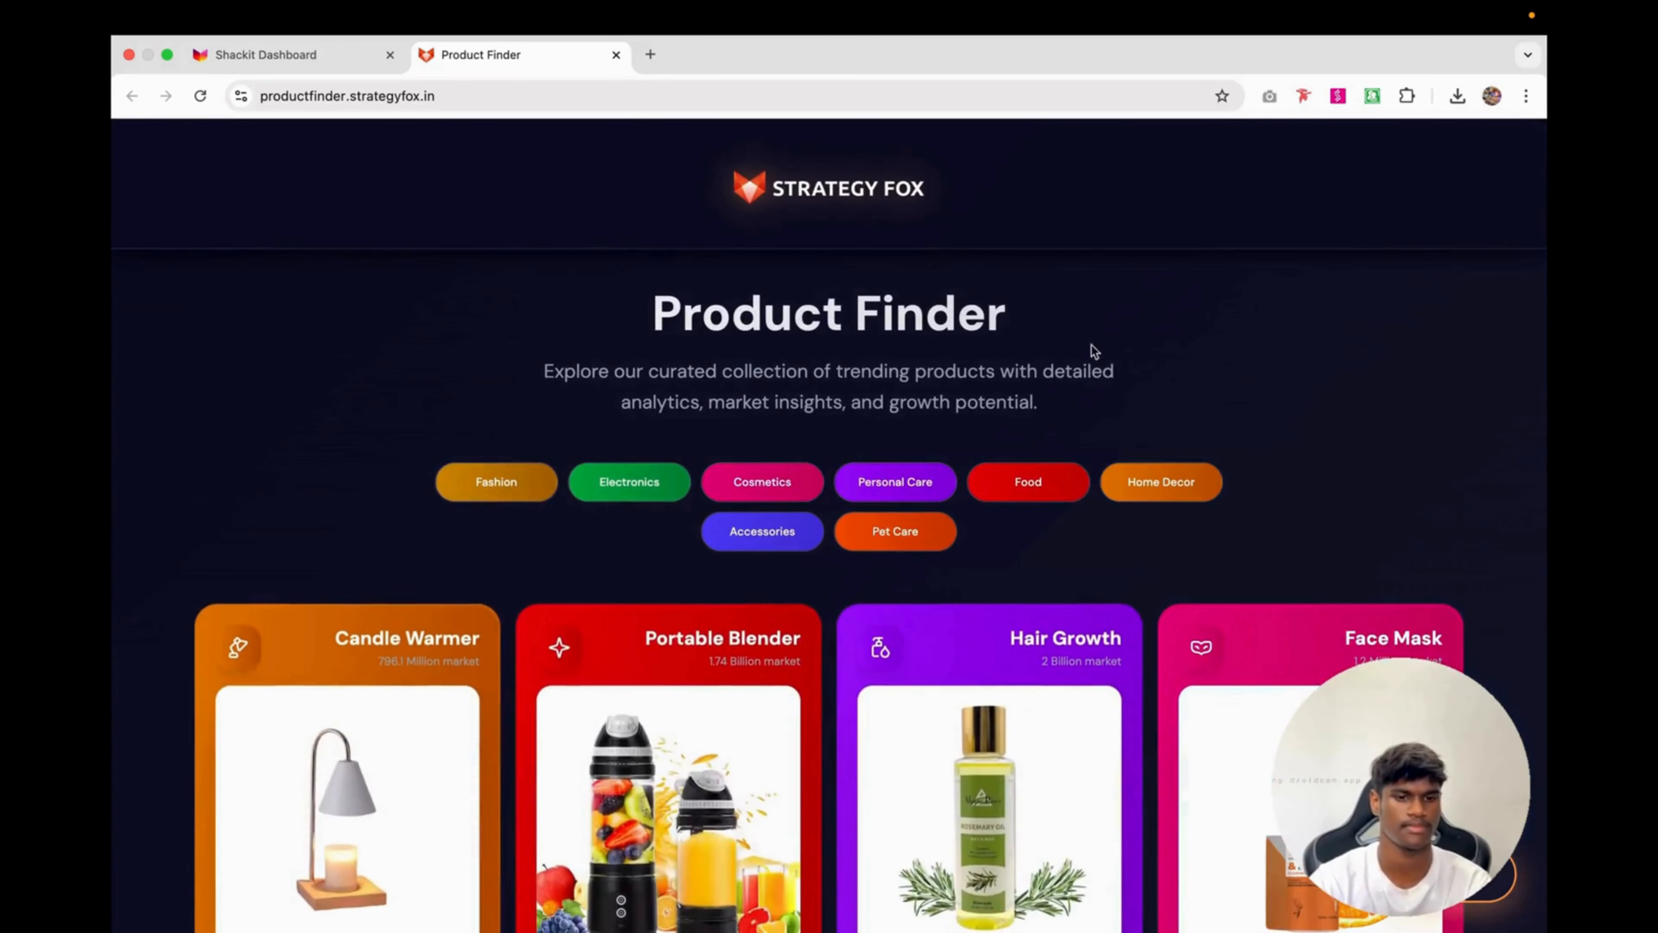
left_click(616, 54)
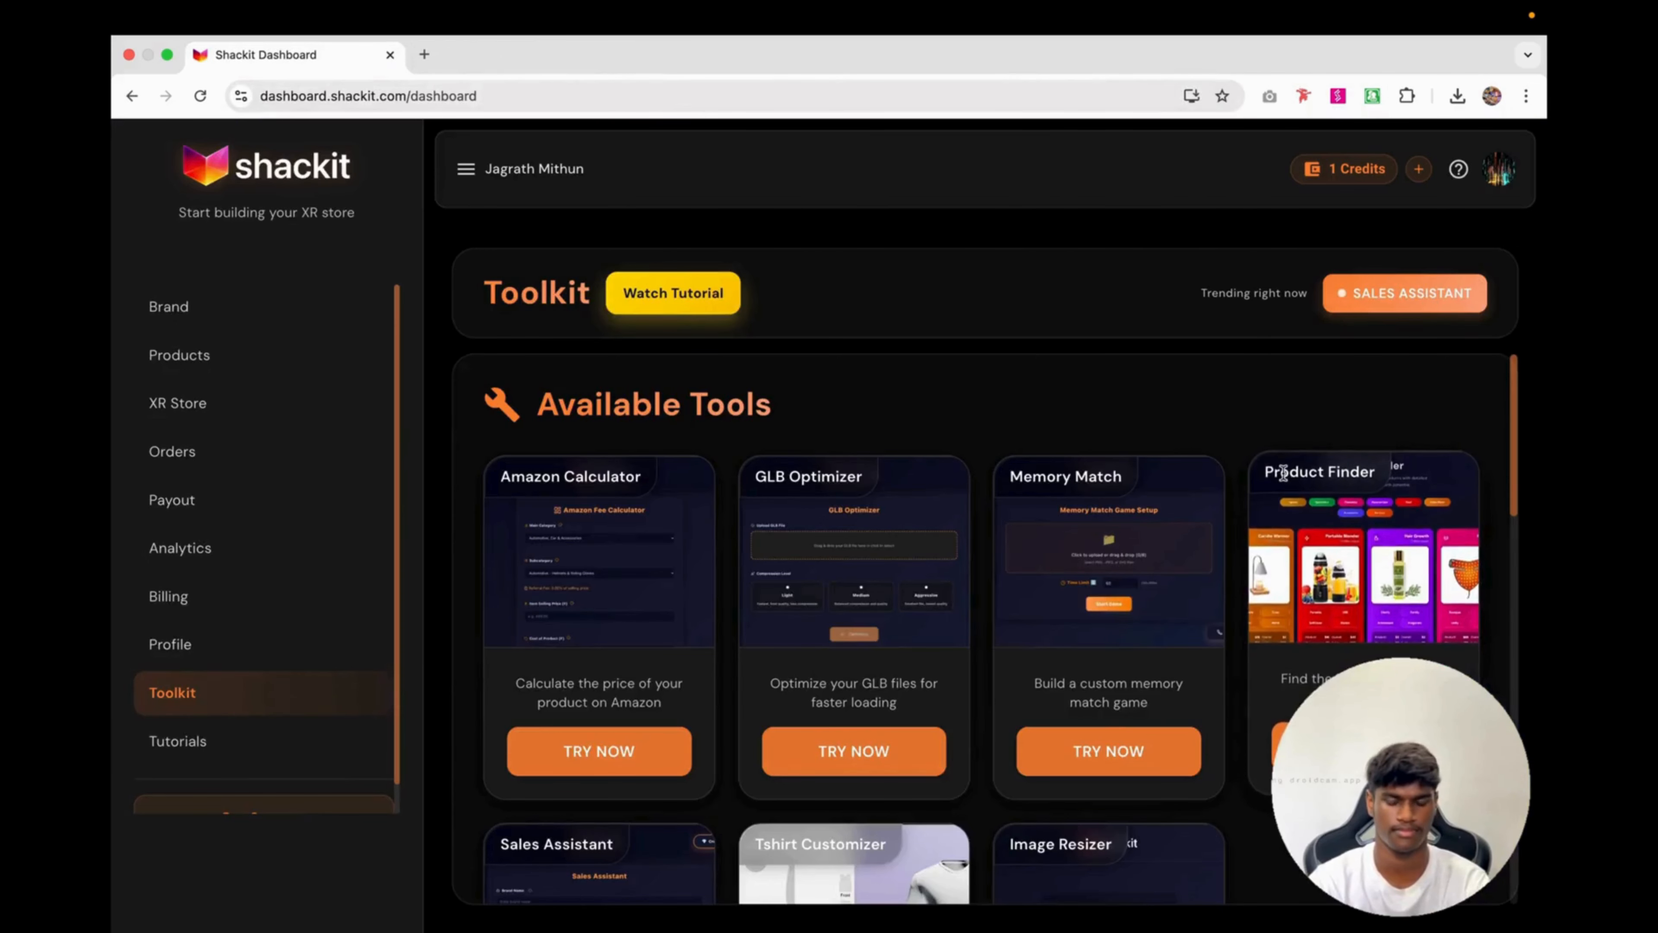
scroll(1293, 474, "down", 5)
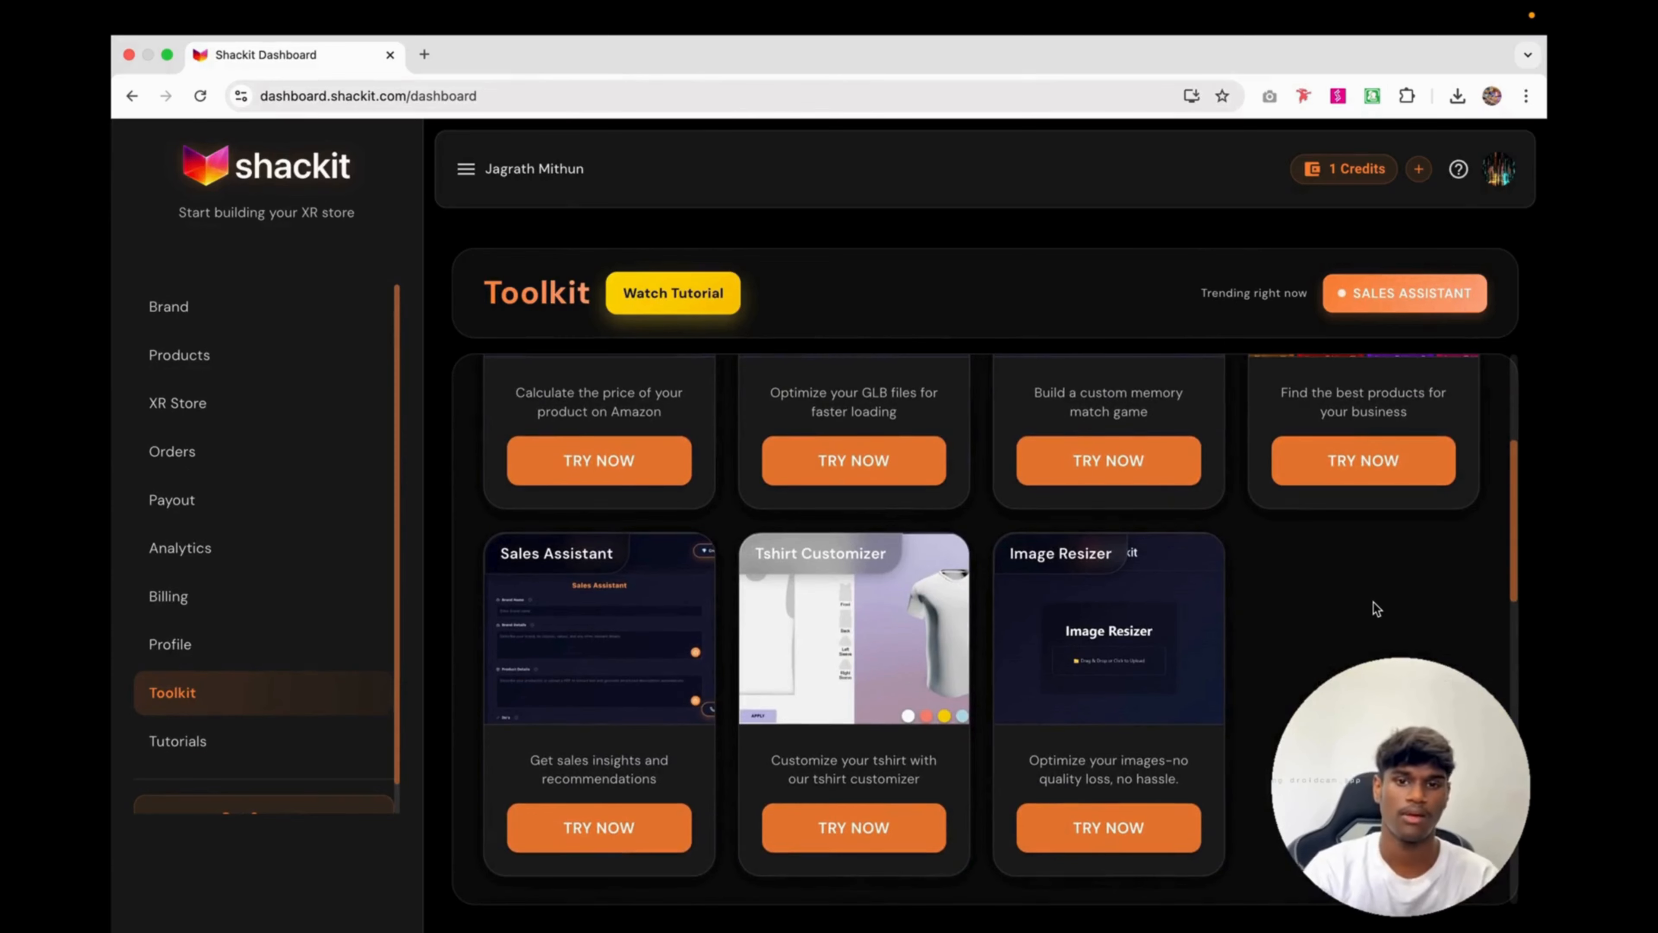
Open the Sales Assistant tool and enter the store's brand name in the Brand Name field.
left_click(610, 823)
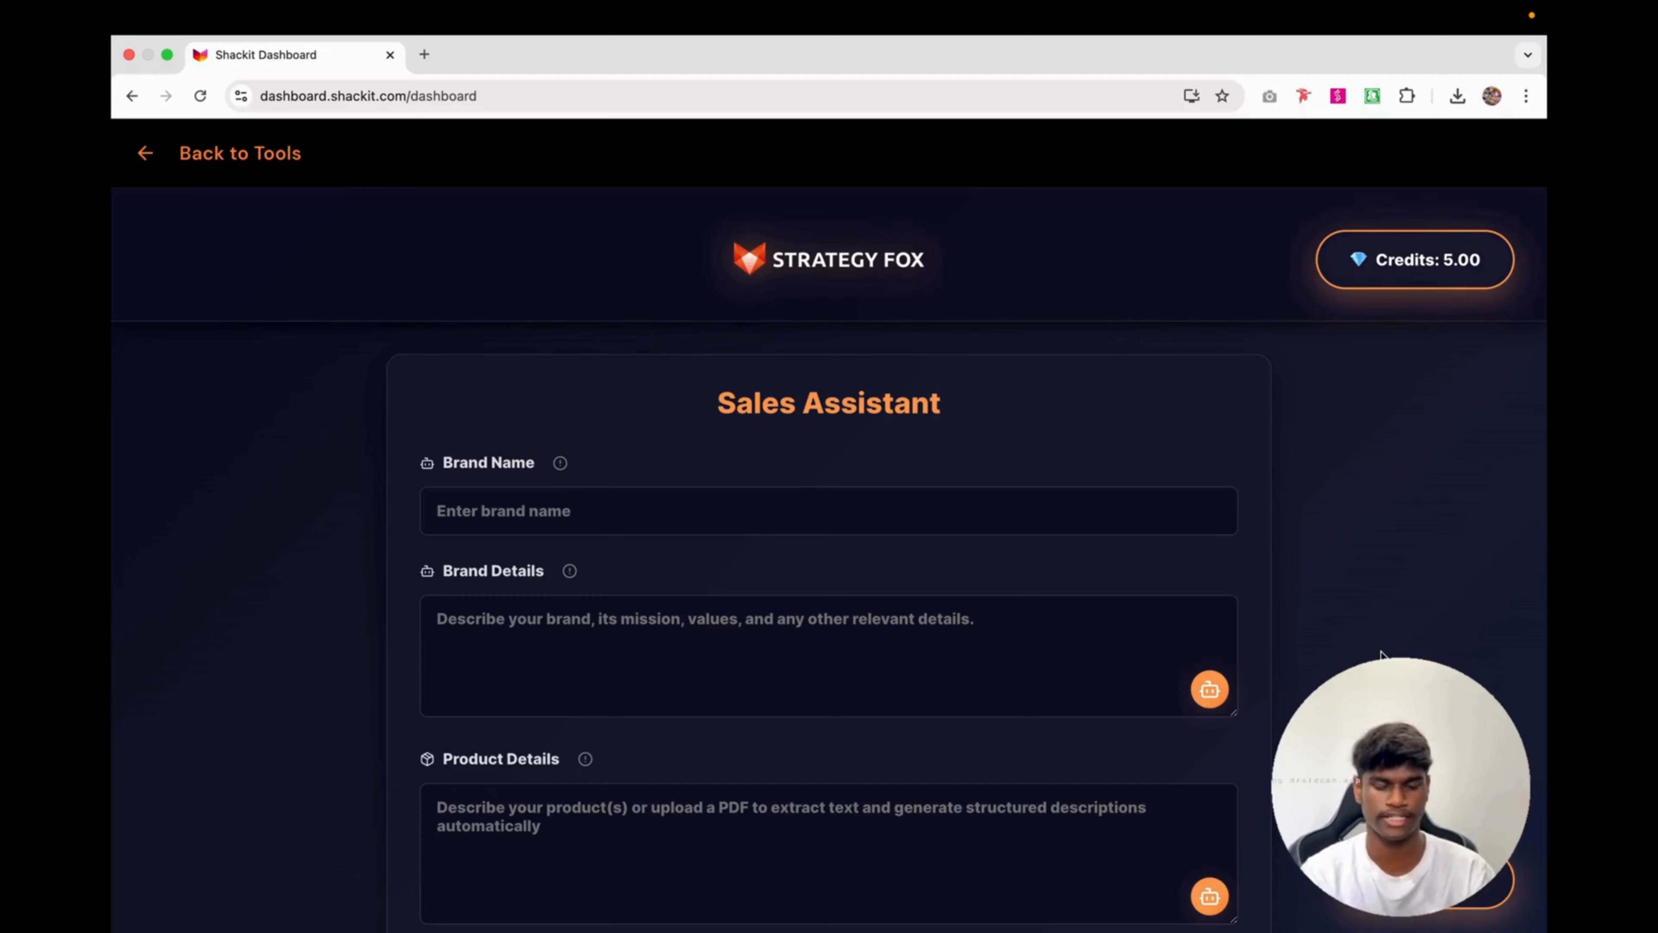
left_click(934, 506)
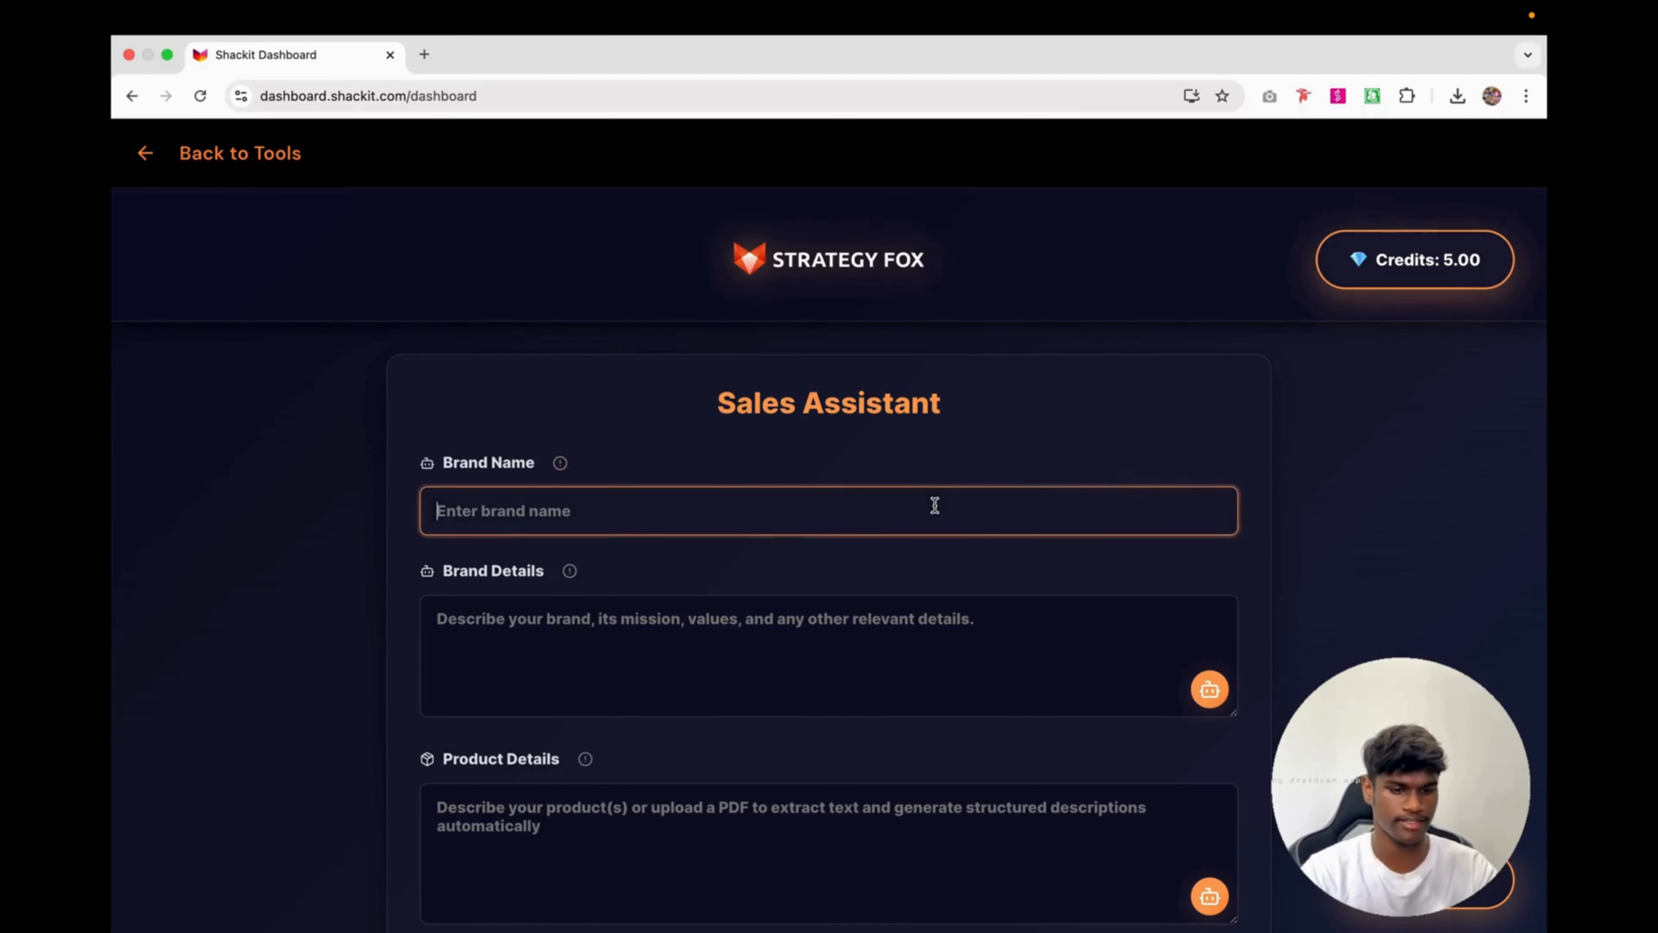
type("Mithun Stores")
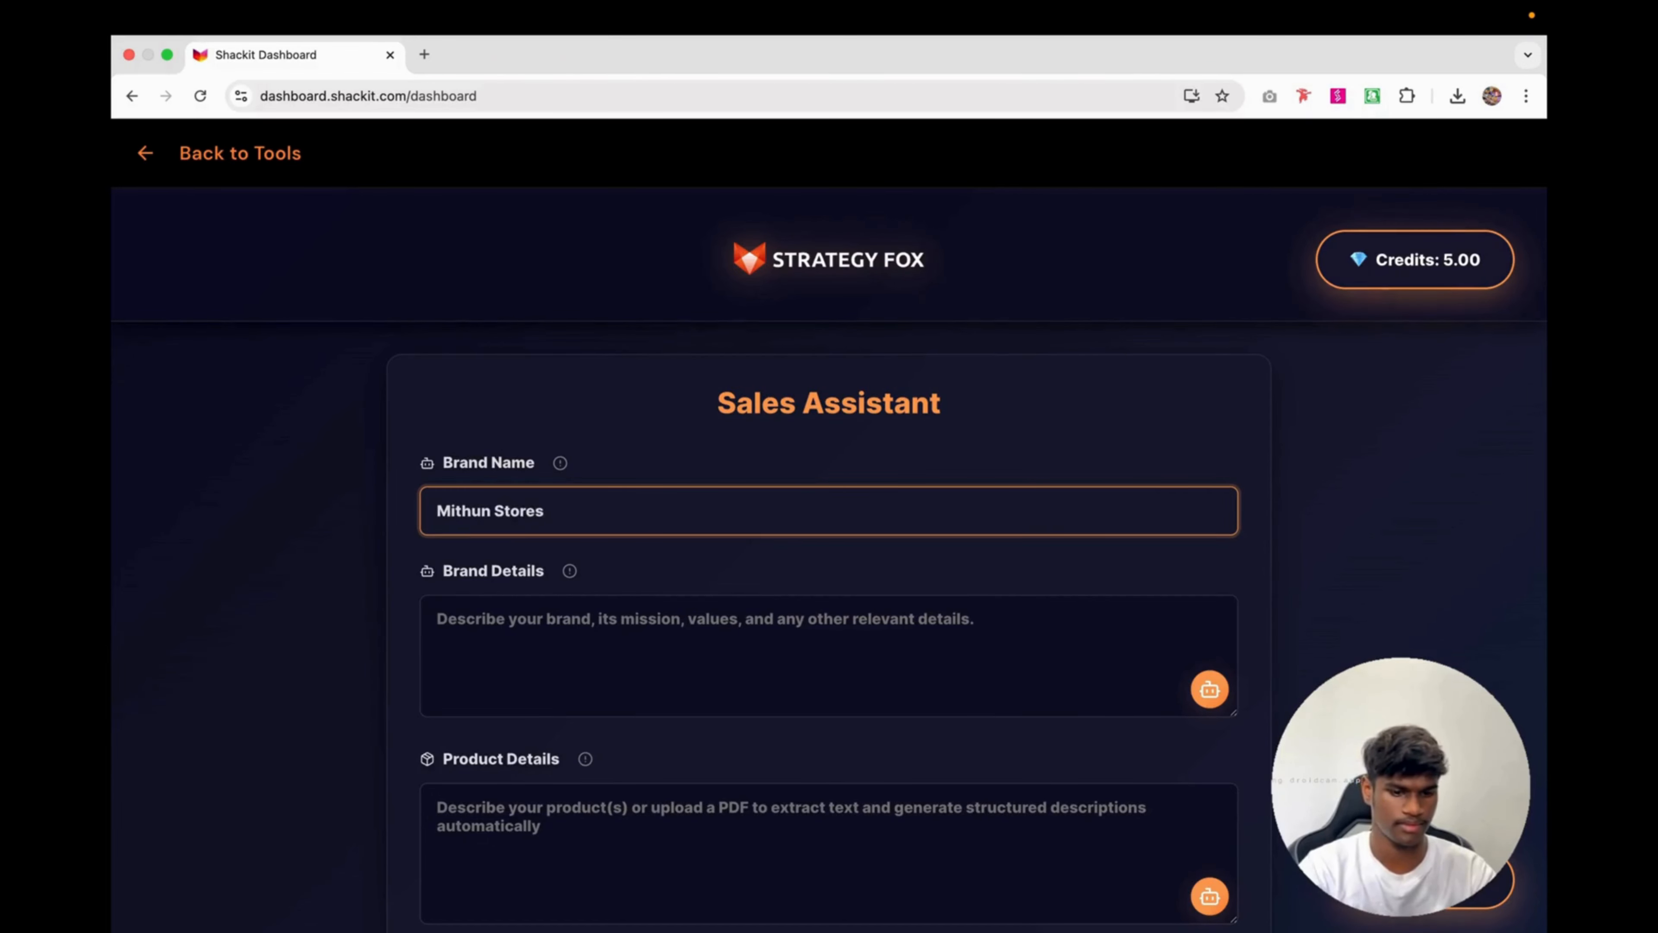
scroll(858, 544, "down", 1)
left_click(817, 561)
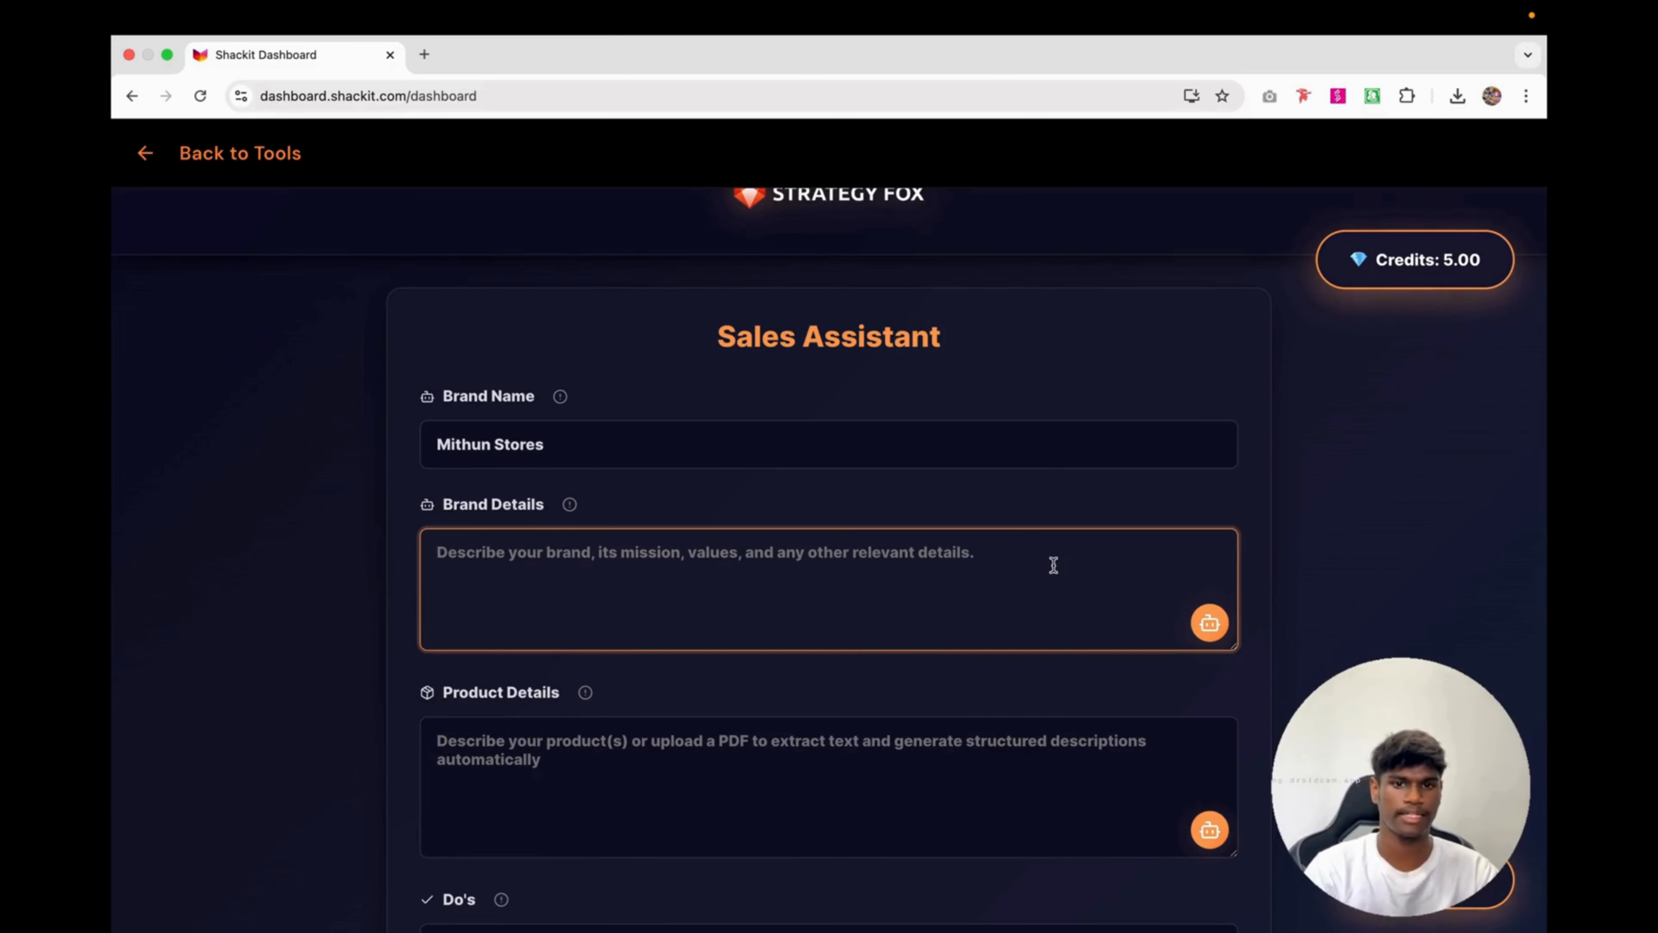
Generate an AI brand story from 'A shoe store' and use it to replace Brand Details.
left_click(1209, 622)
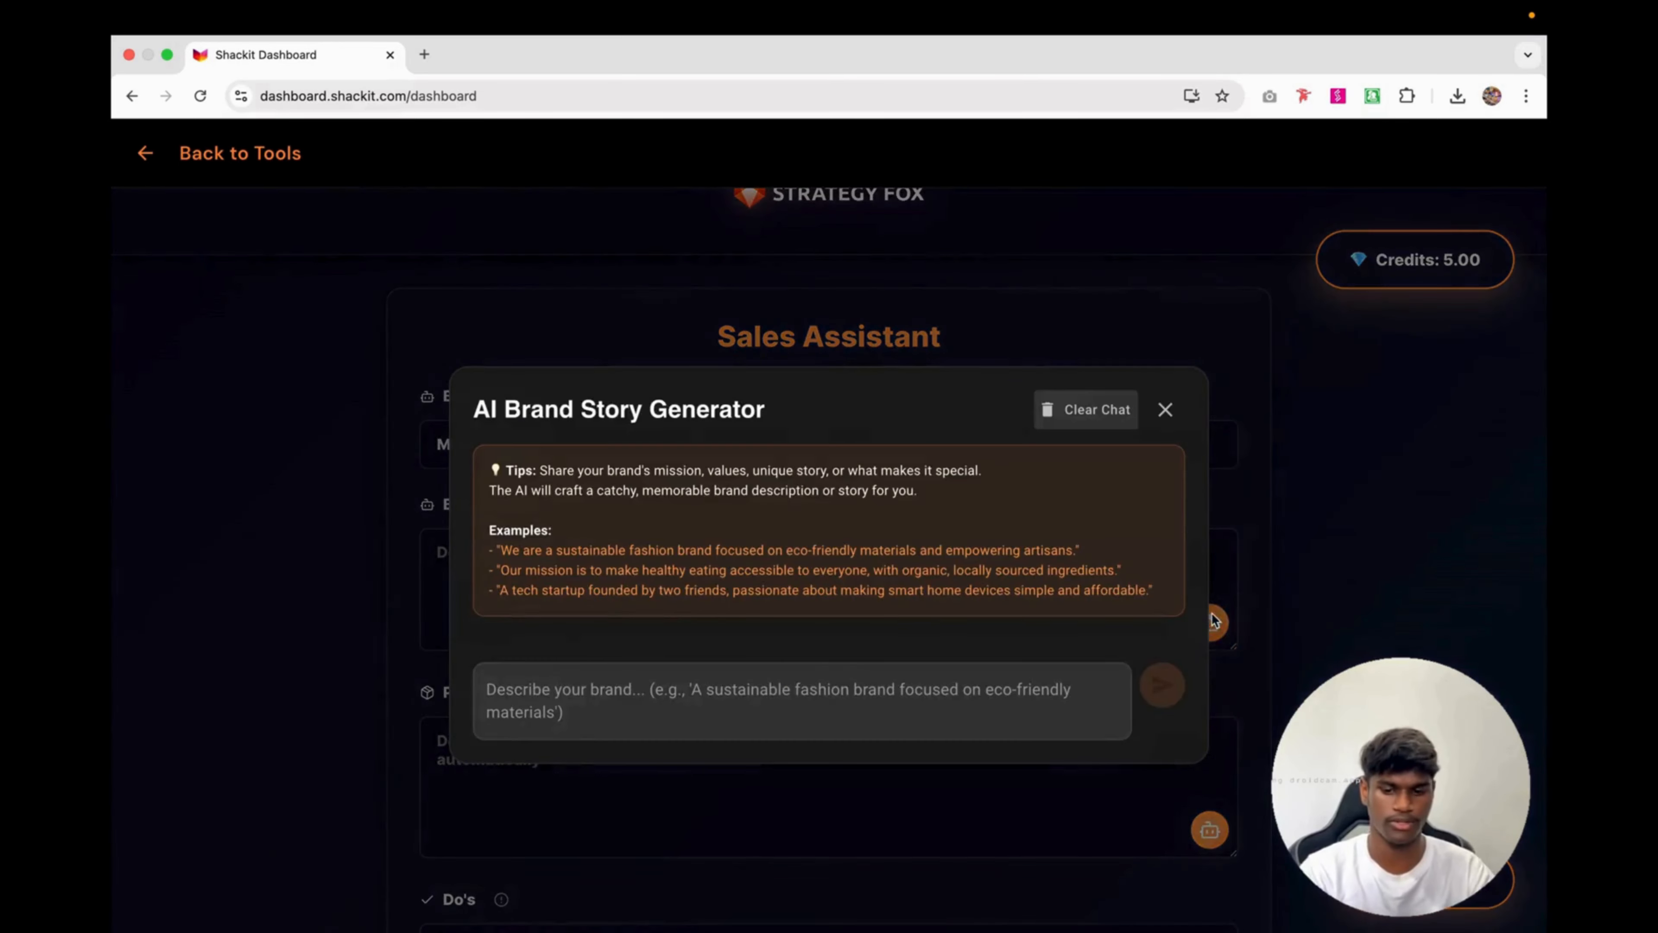
left_click(827, 681)
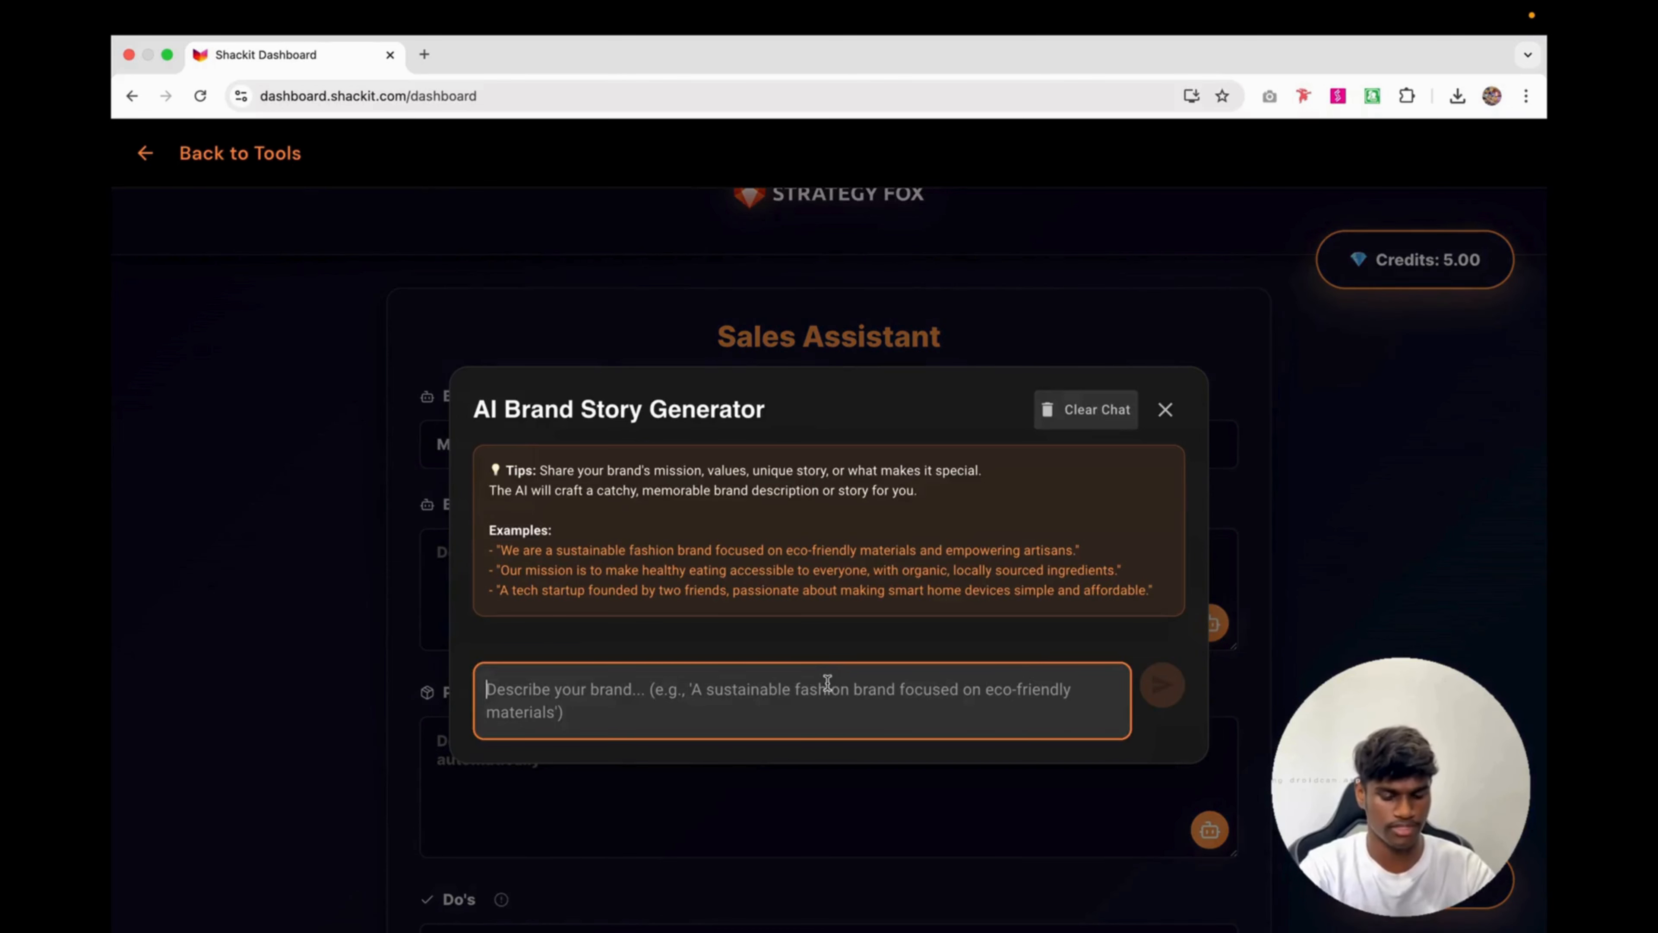
type("A sh")
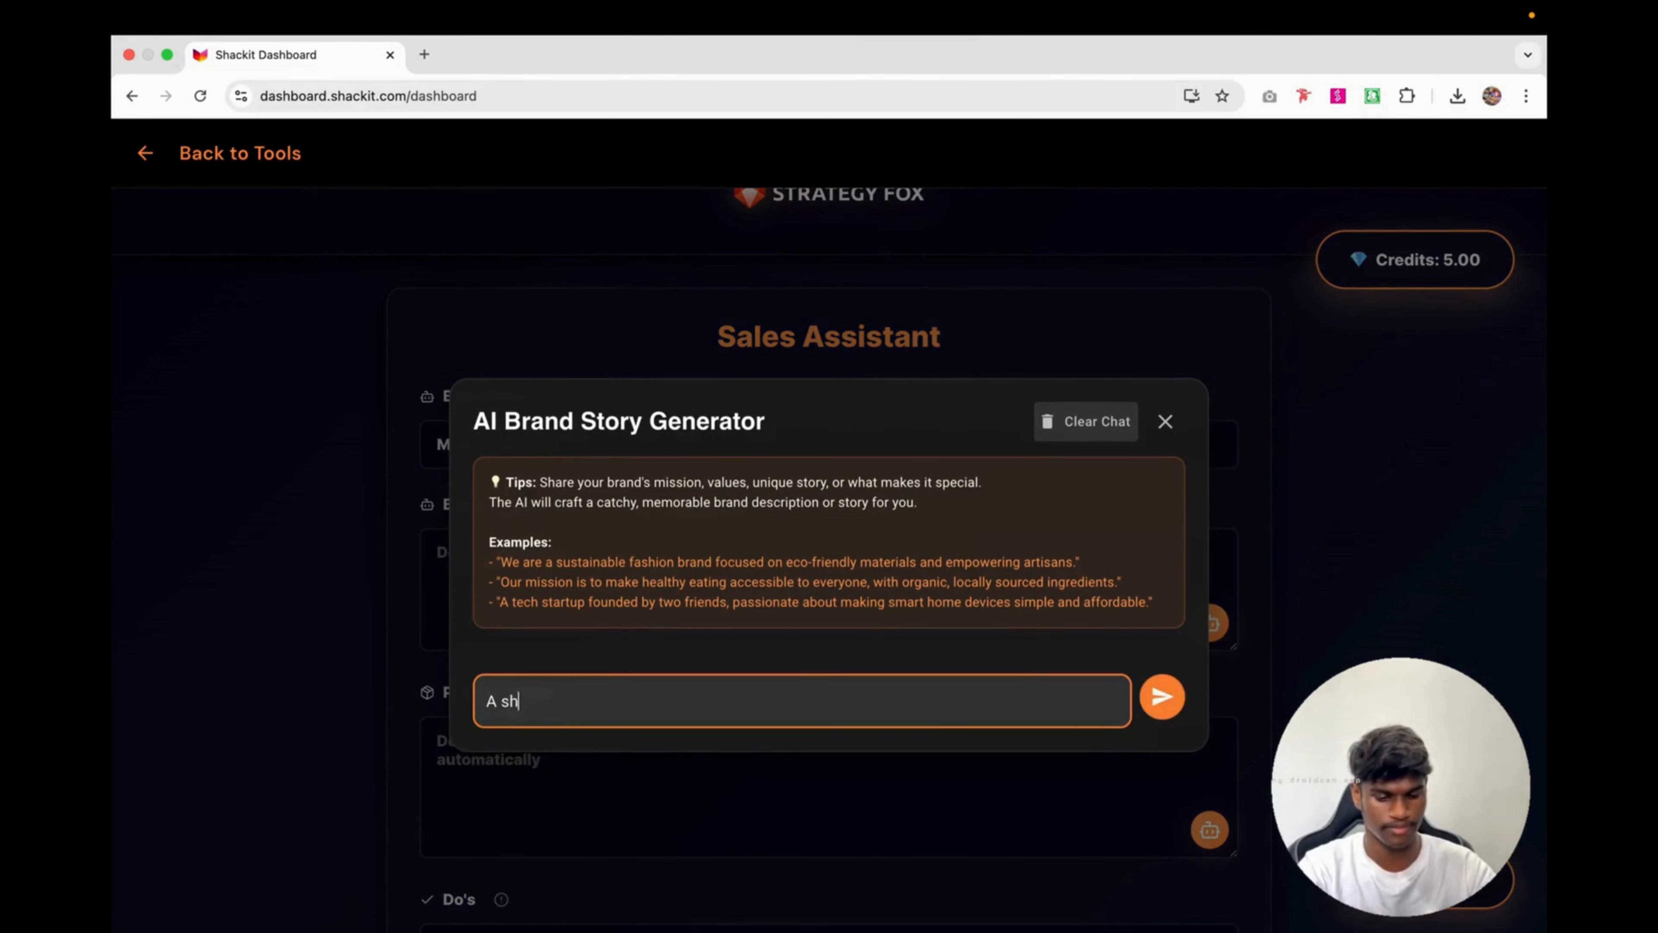
type("oe store")
key("Return")
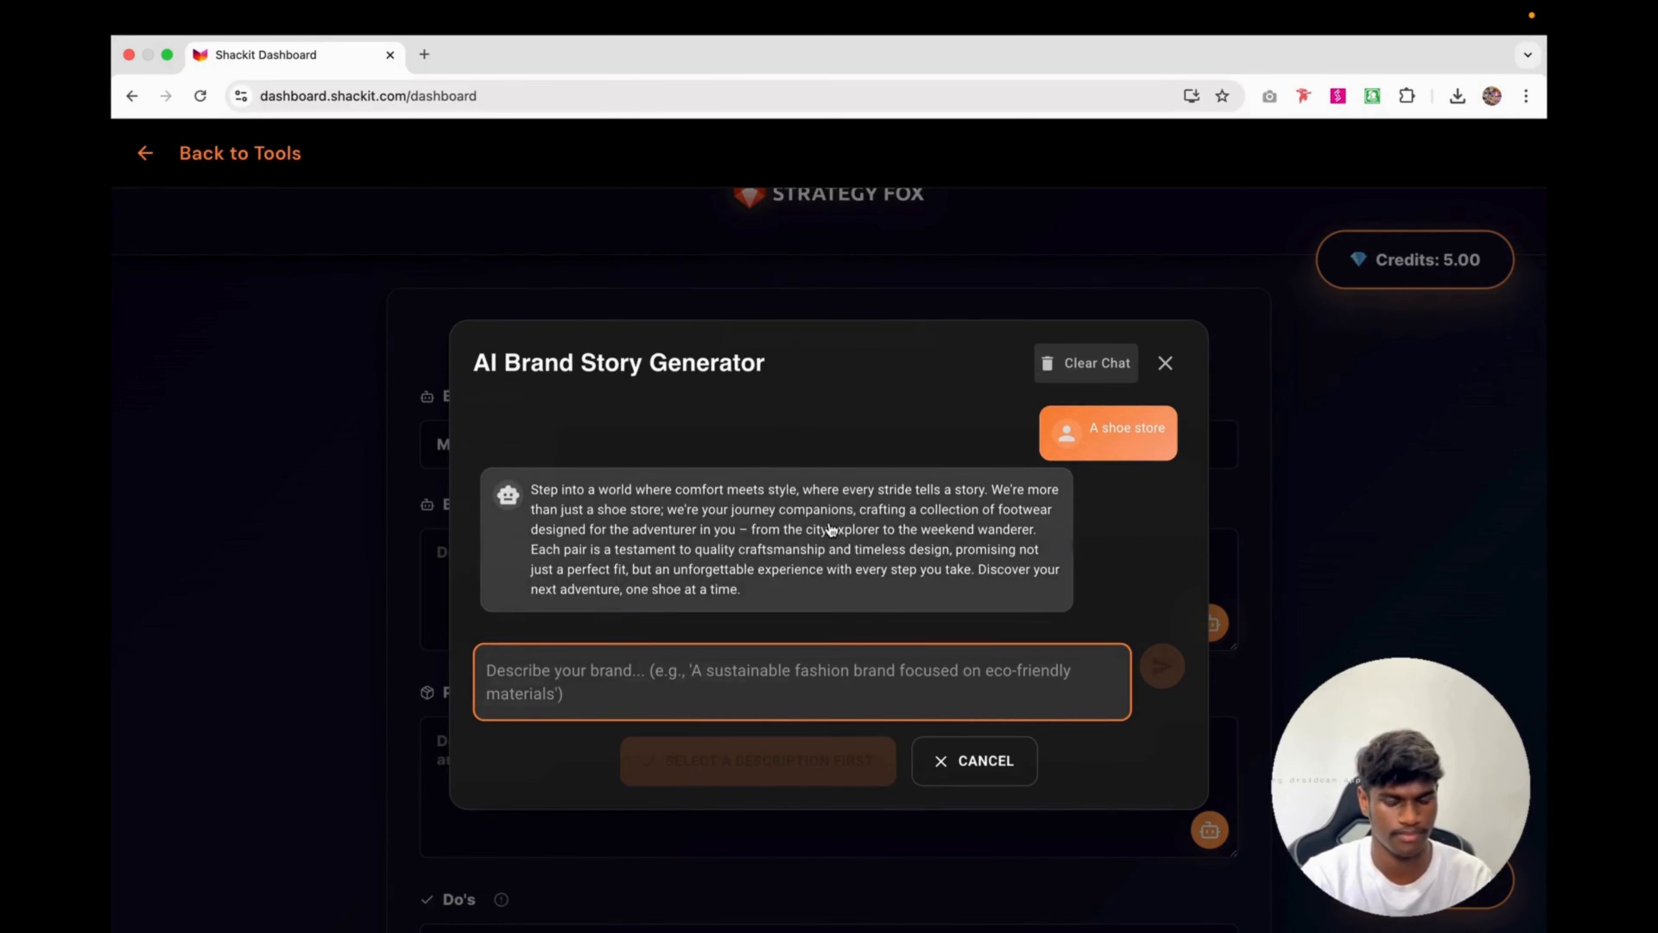
left_click(829, 536)
left_click(793, 768)
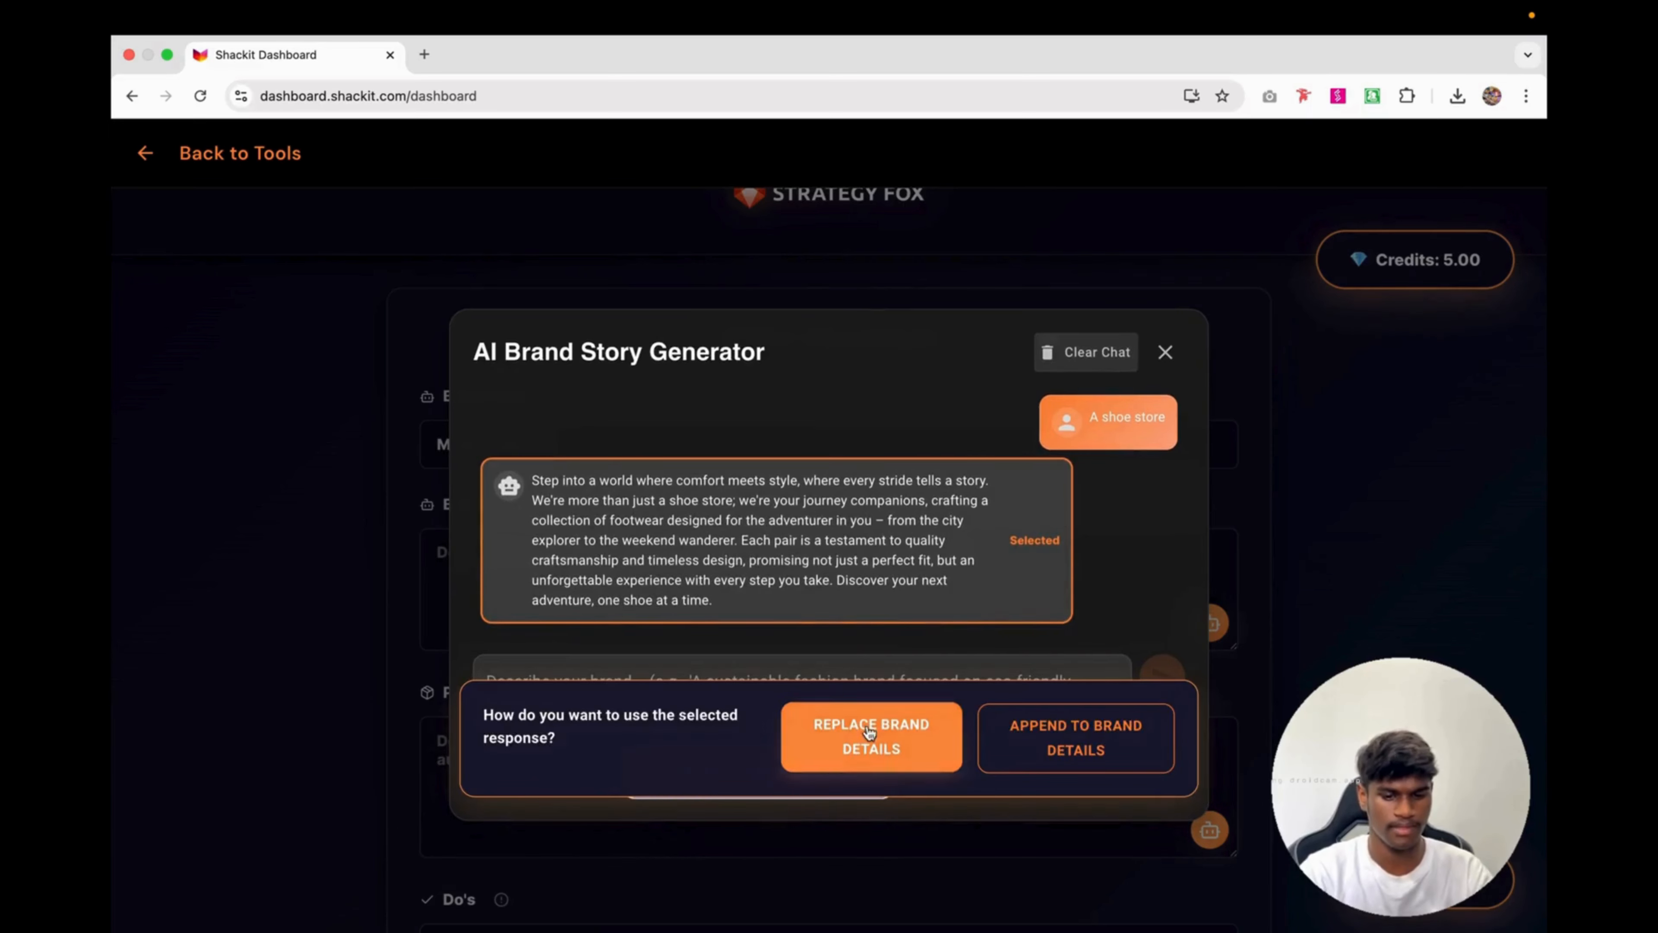
left_click(864, 764)
scroll(864, 725, "down", 3)
left_click(829, 547)
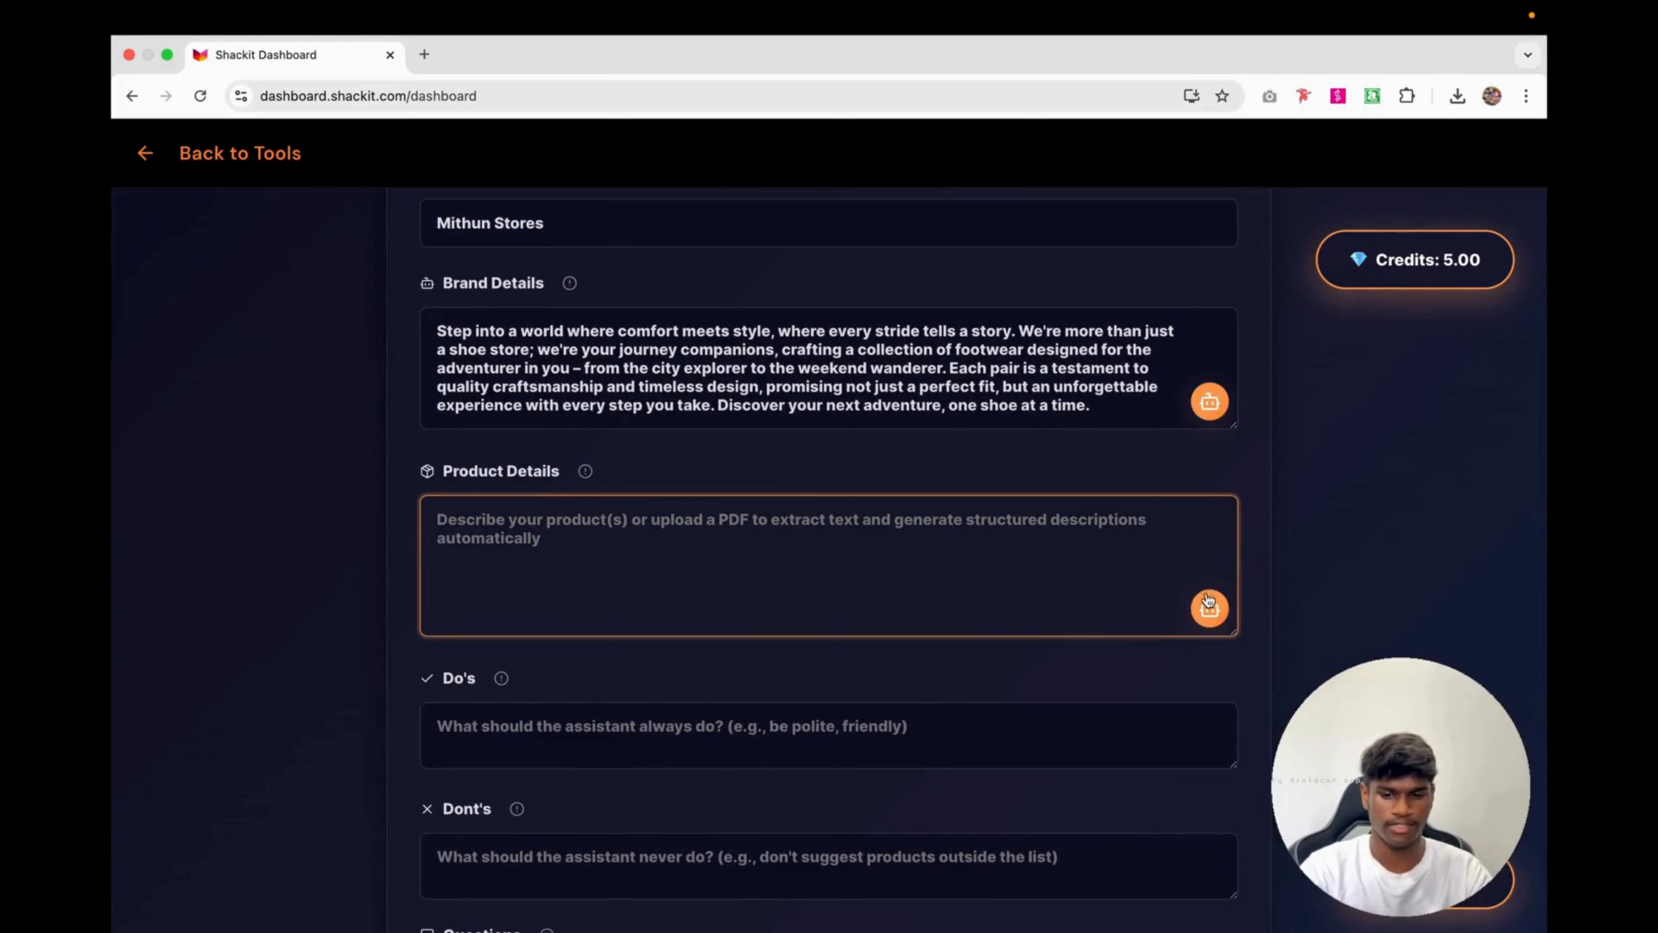
left_click(1209, 602)
Ask the AI for '5 shoes with price and description' and replace Product Details with the reply.
left_click(832, 684)
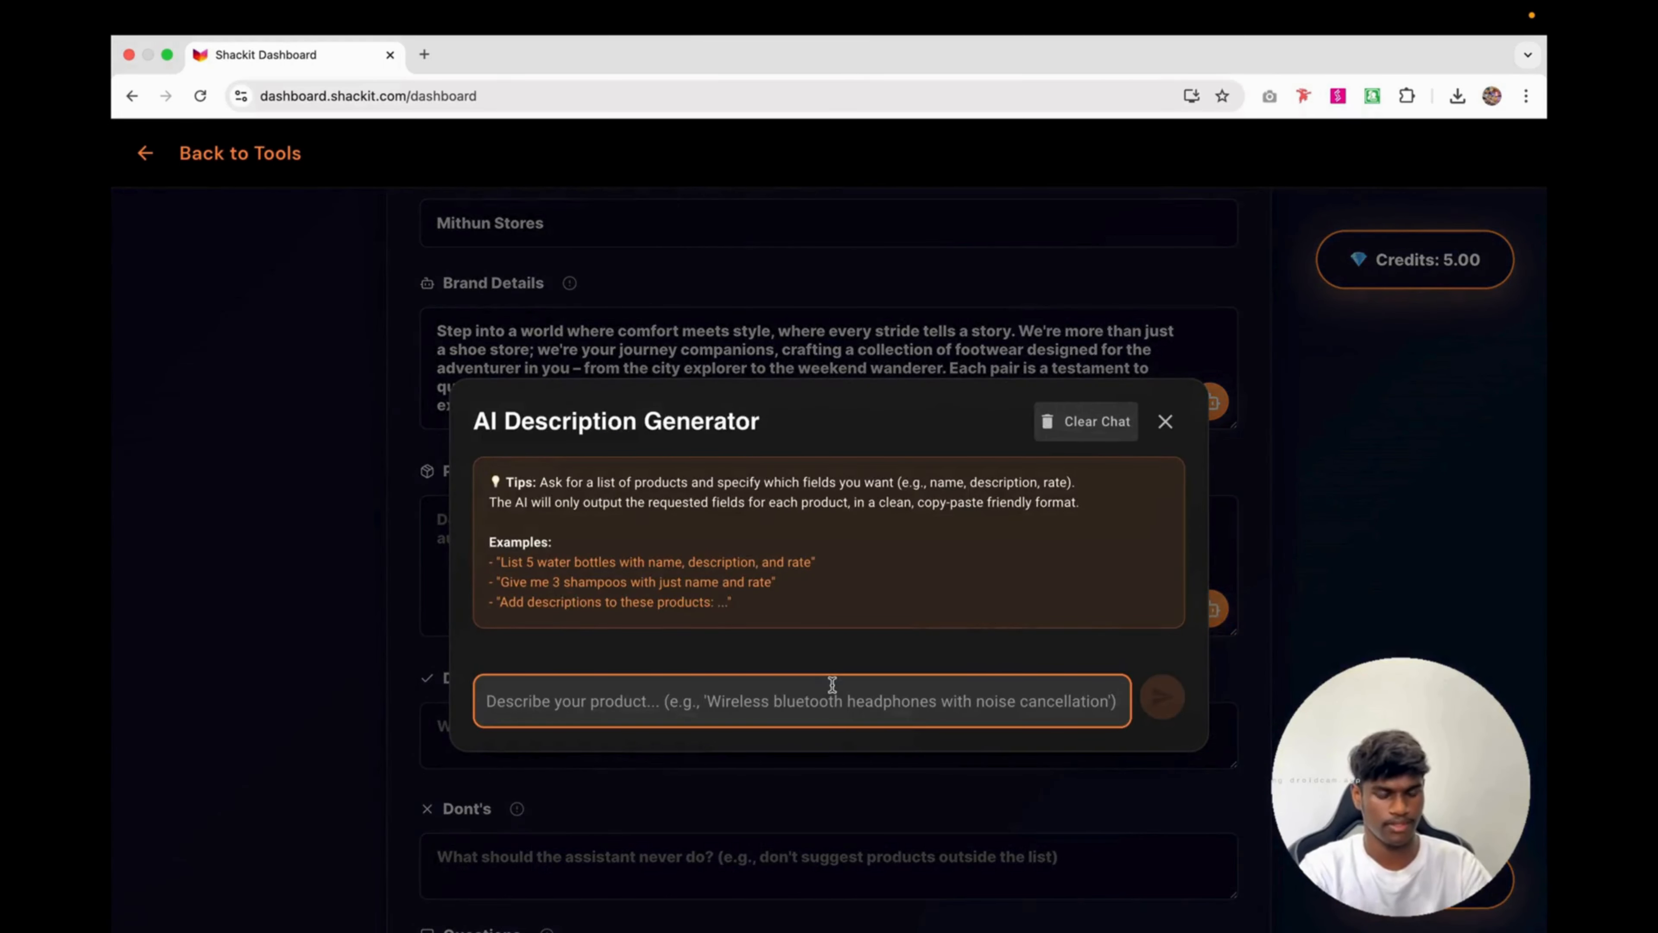
type("5")
key("BackSpace")
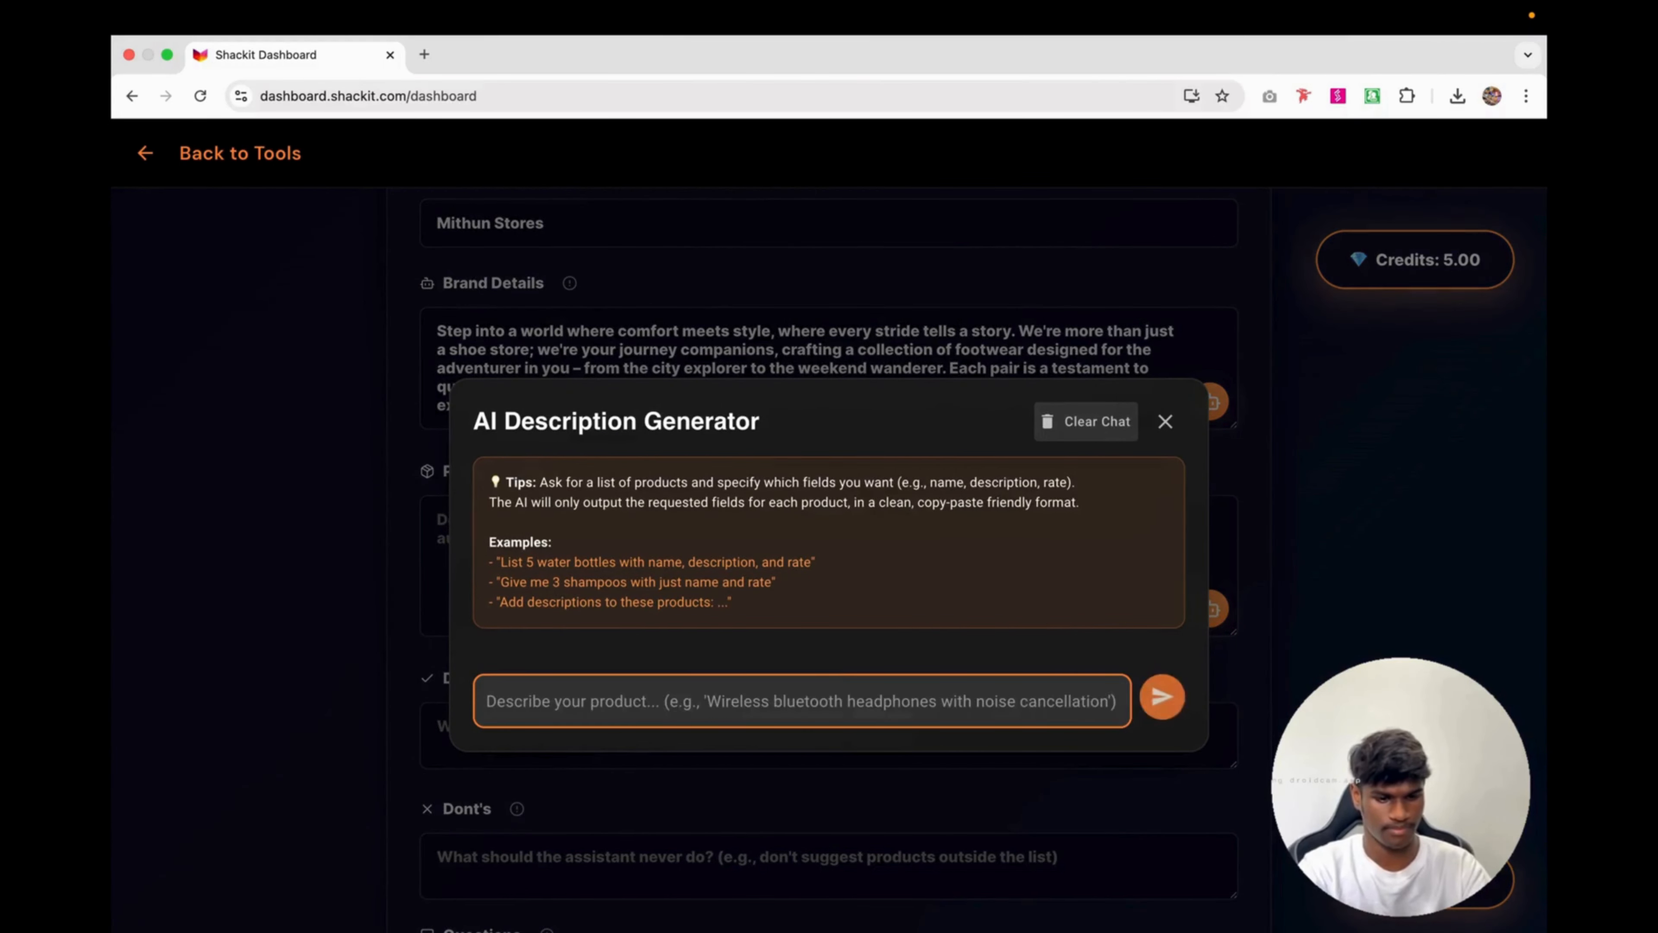
type("5 shoes with price and des")
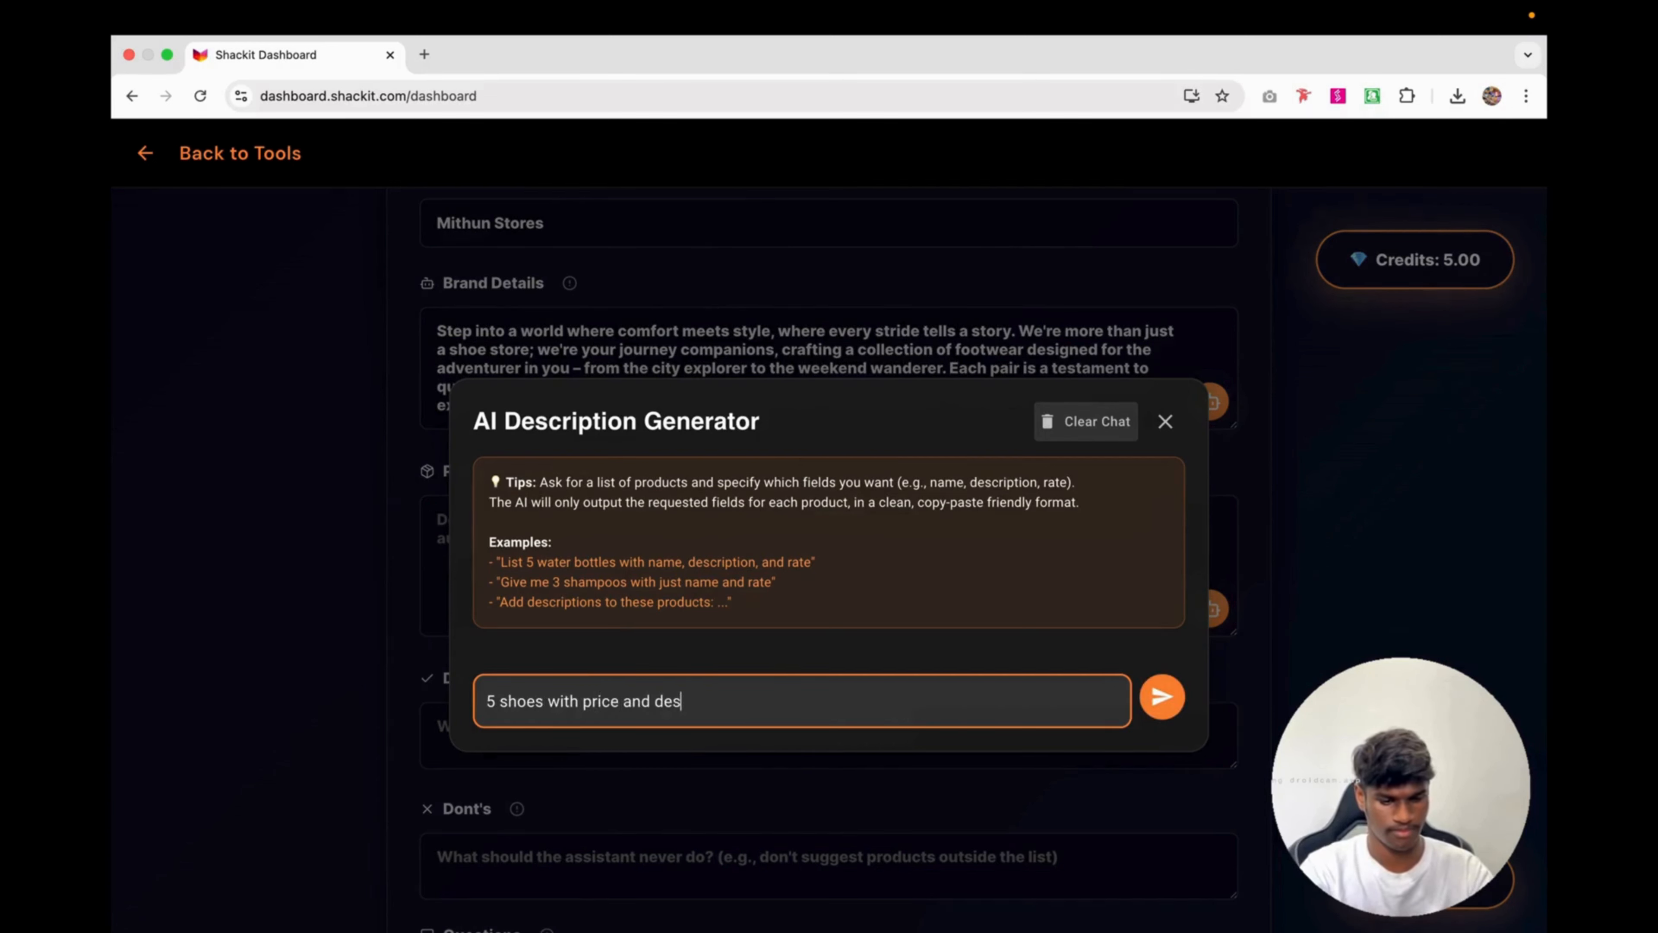
type("cription")
key("Return")
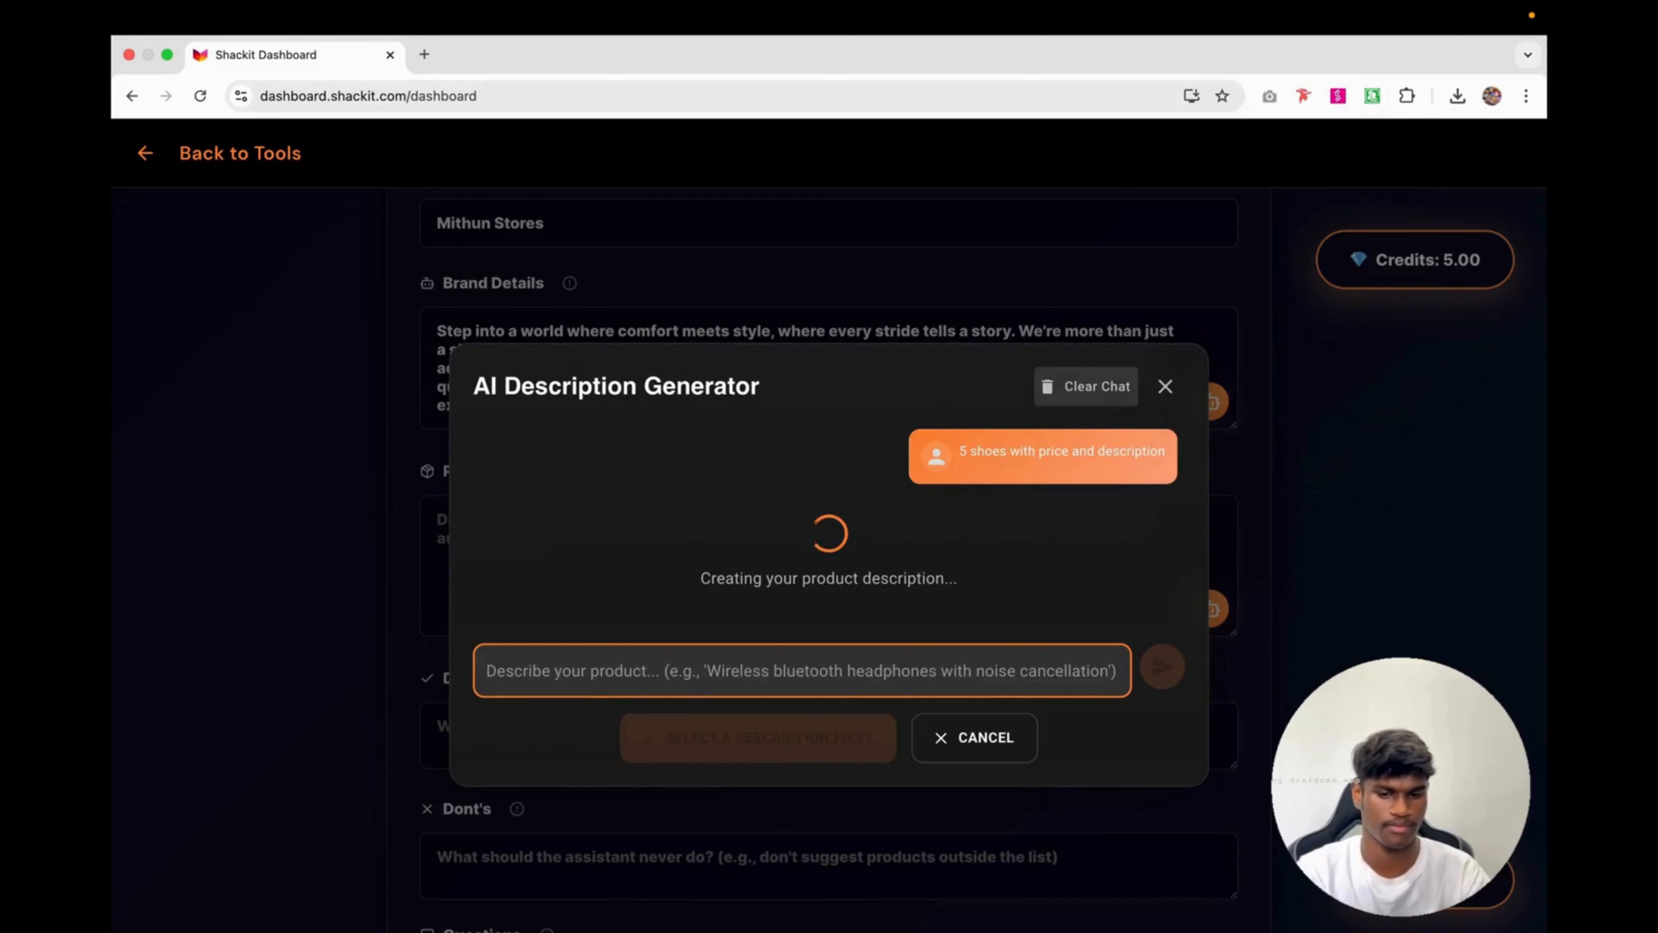
left_click(849, 582)
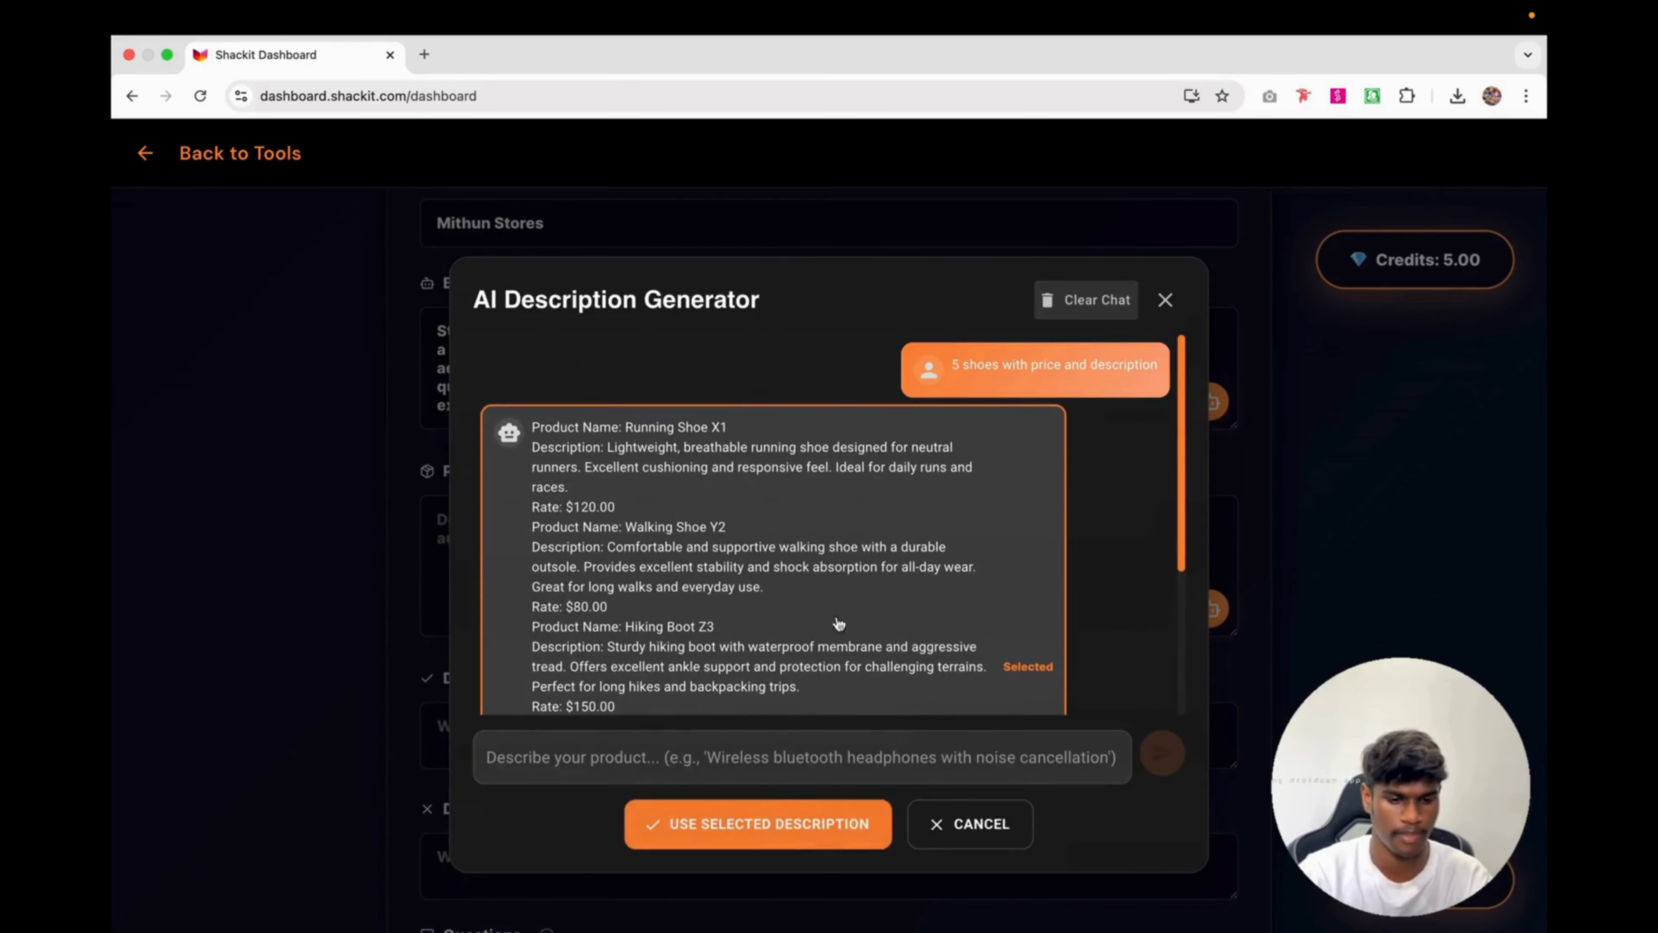
left_click(771, 833)
left_click(839, 798)
Fill in the Do's rule, 'Dont talk too much' as the Don't, and 'Ask for name and age' as the question.
scroll(1173, 696, "down", 2)
scroll(1173, 696, "down", 2)
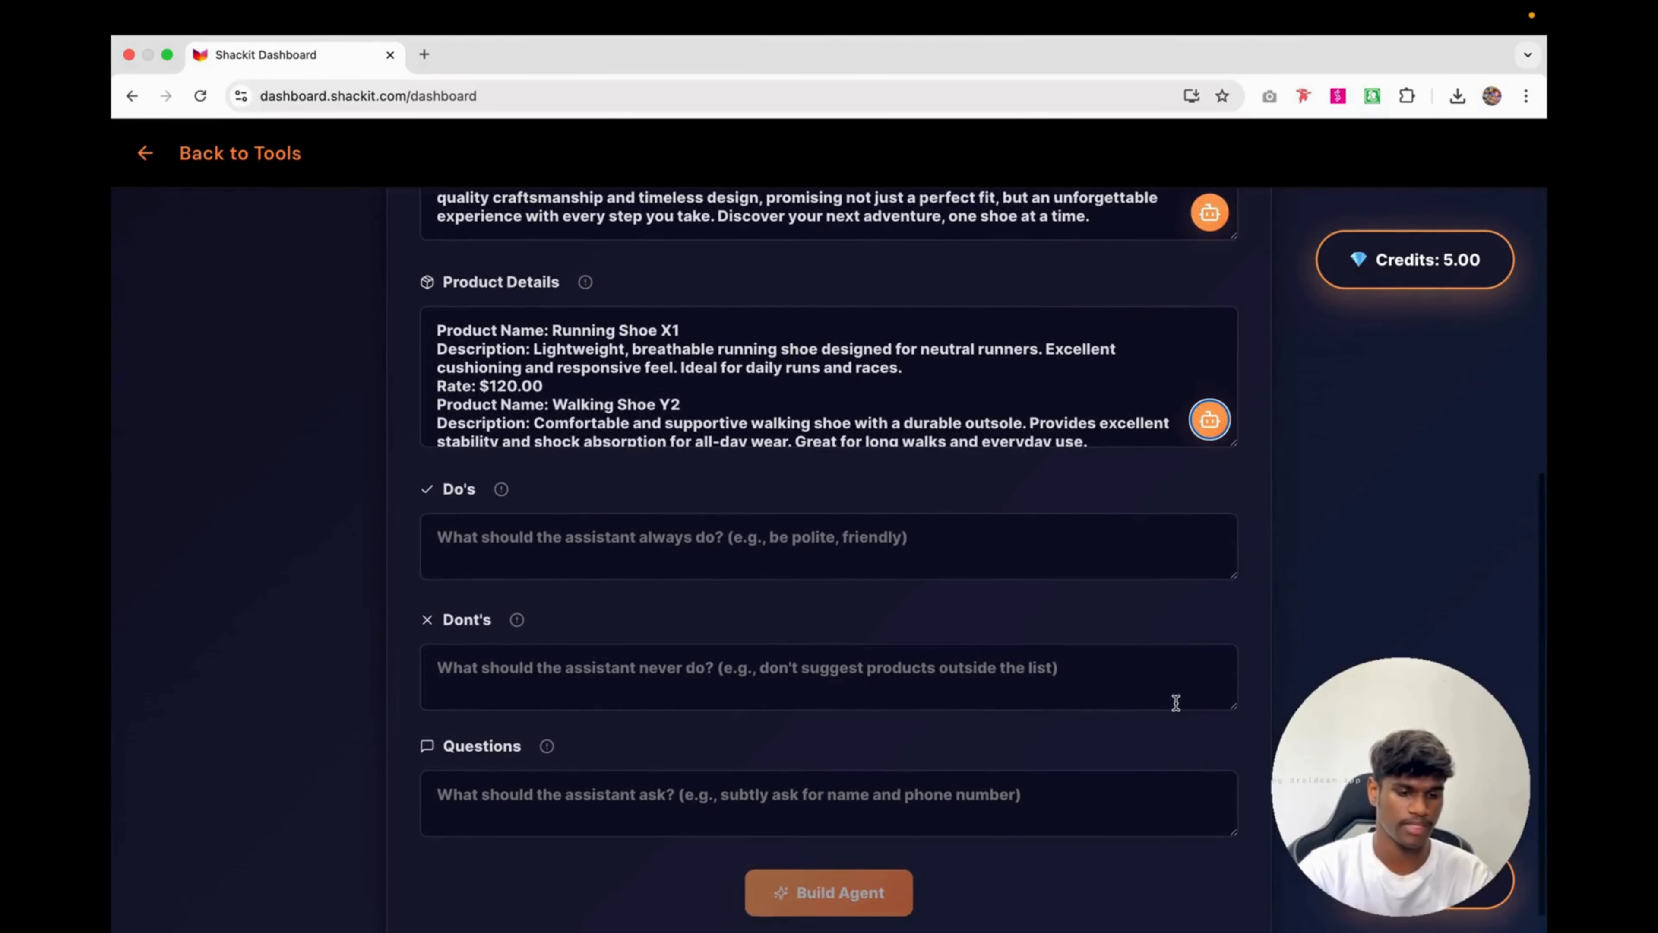
scroll(922, 666, "down", 1)
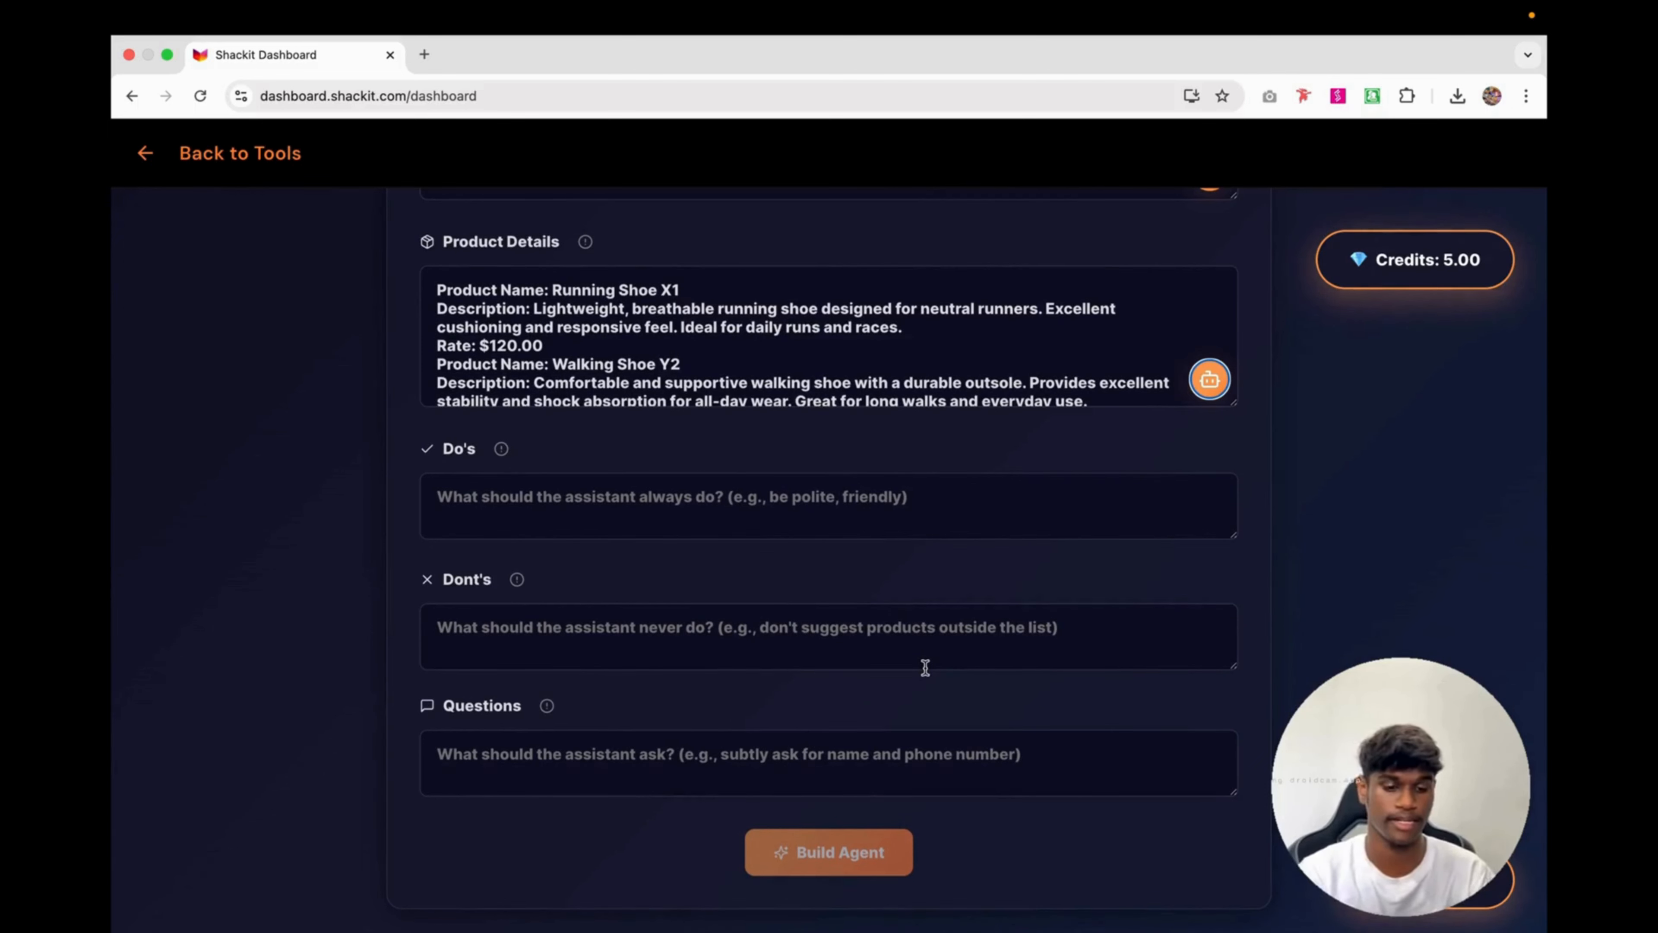
left_click(654, 511)
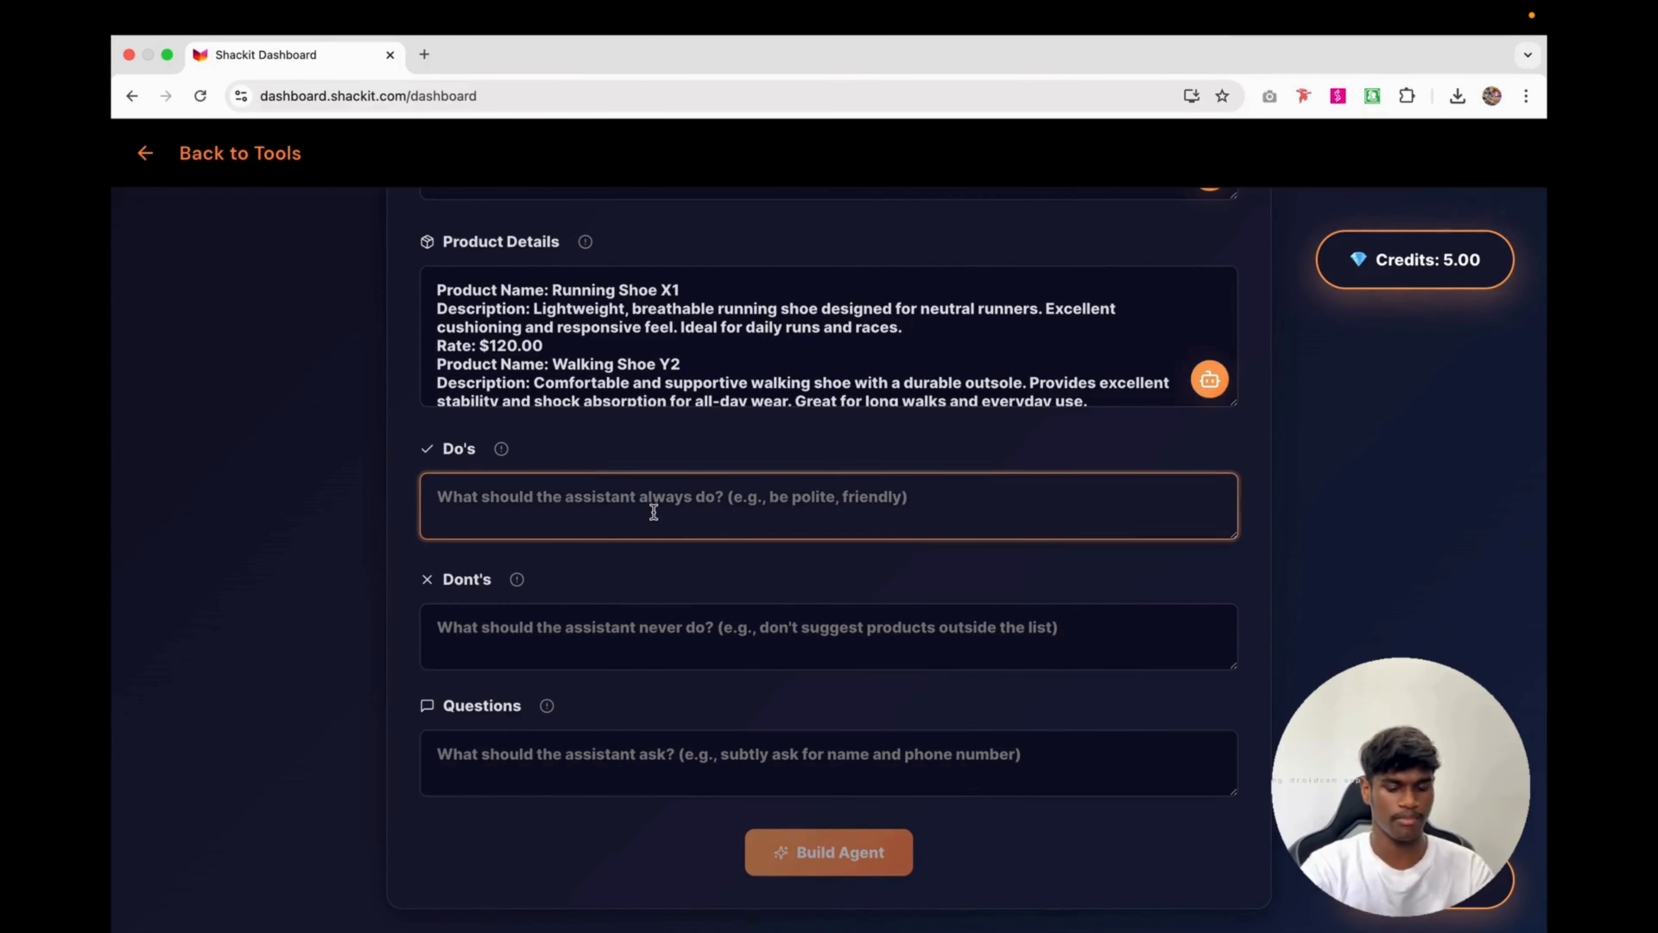
type("Be friendly and excited")
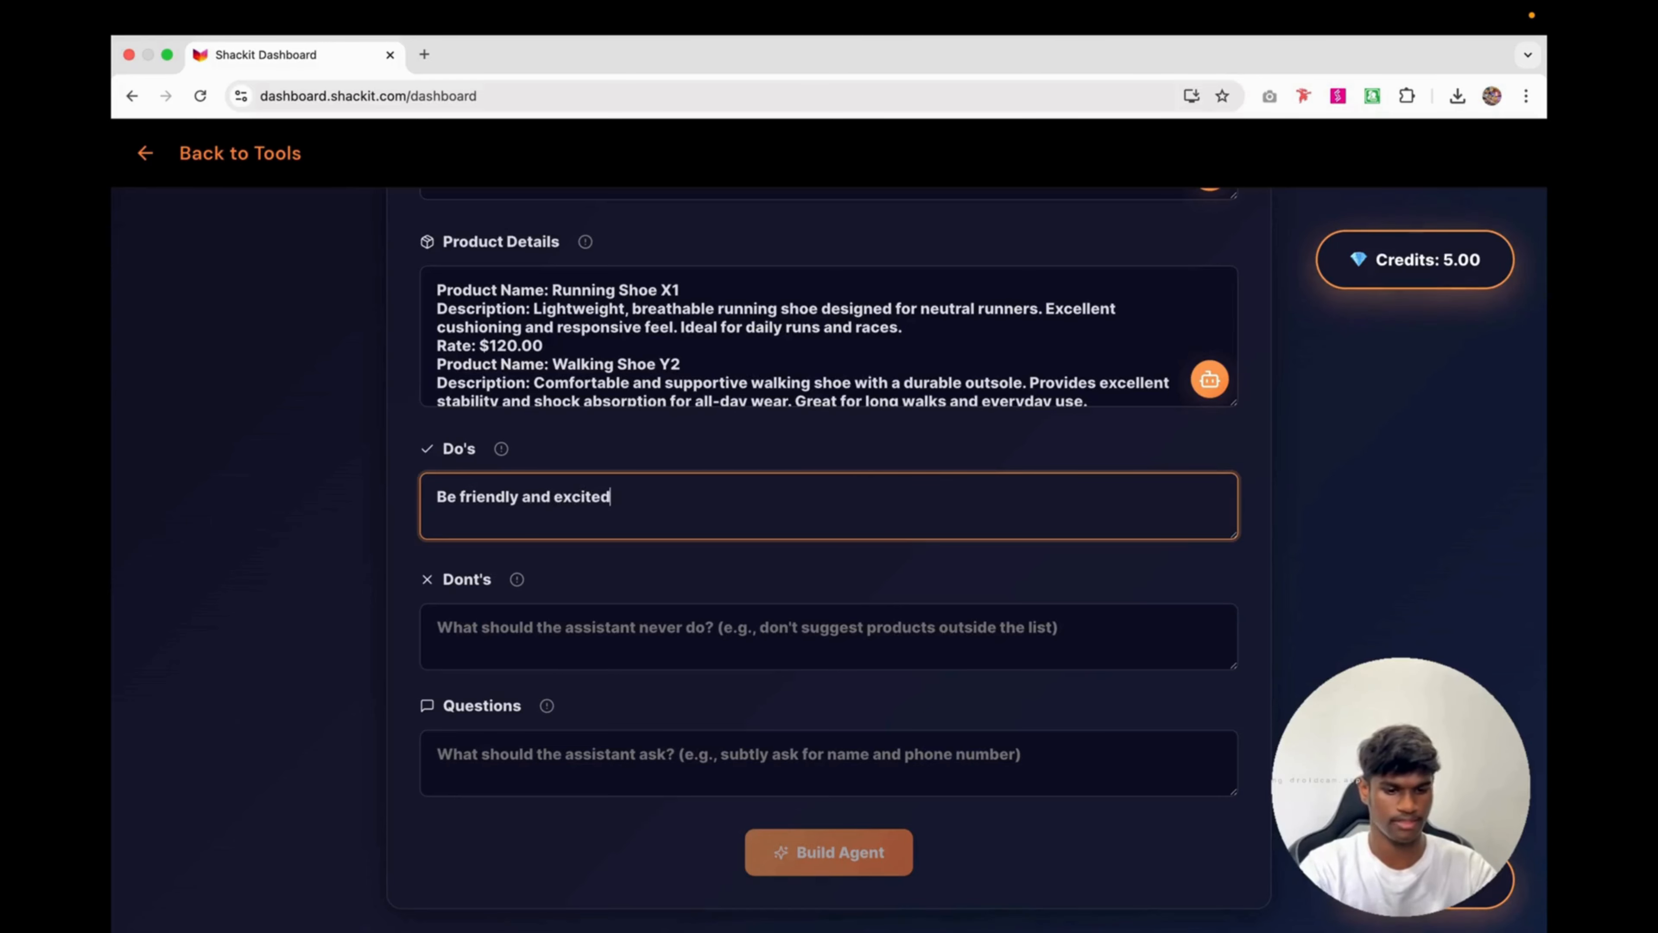
key("Tab")
type("D")
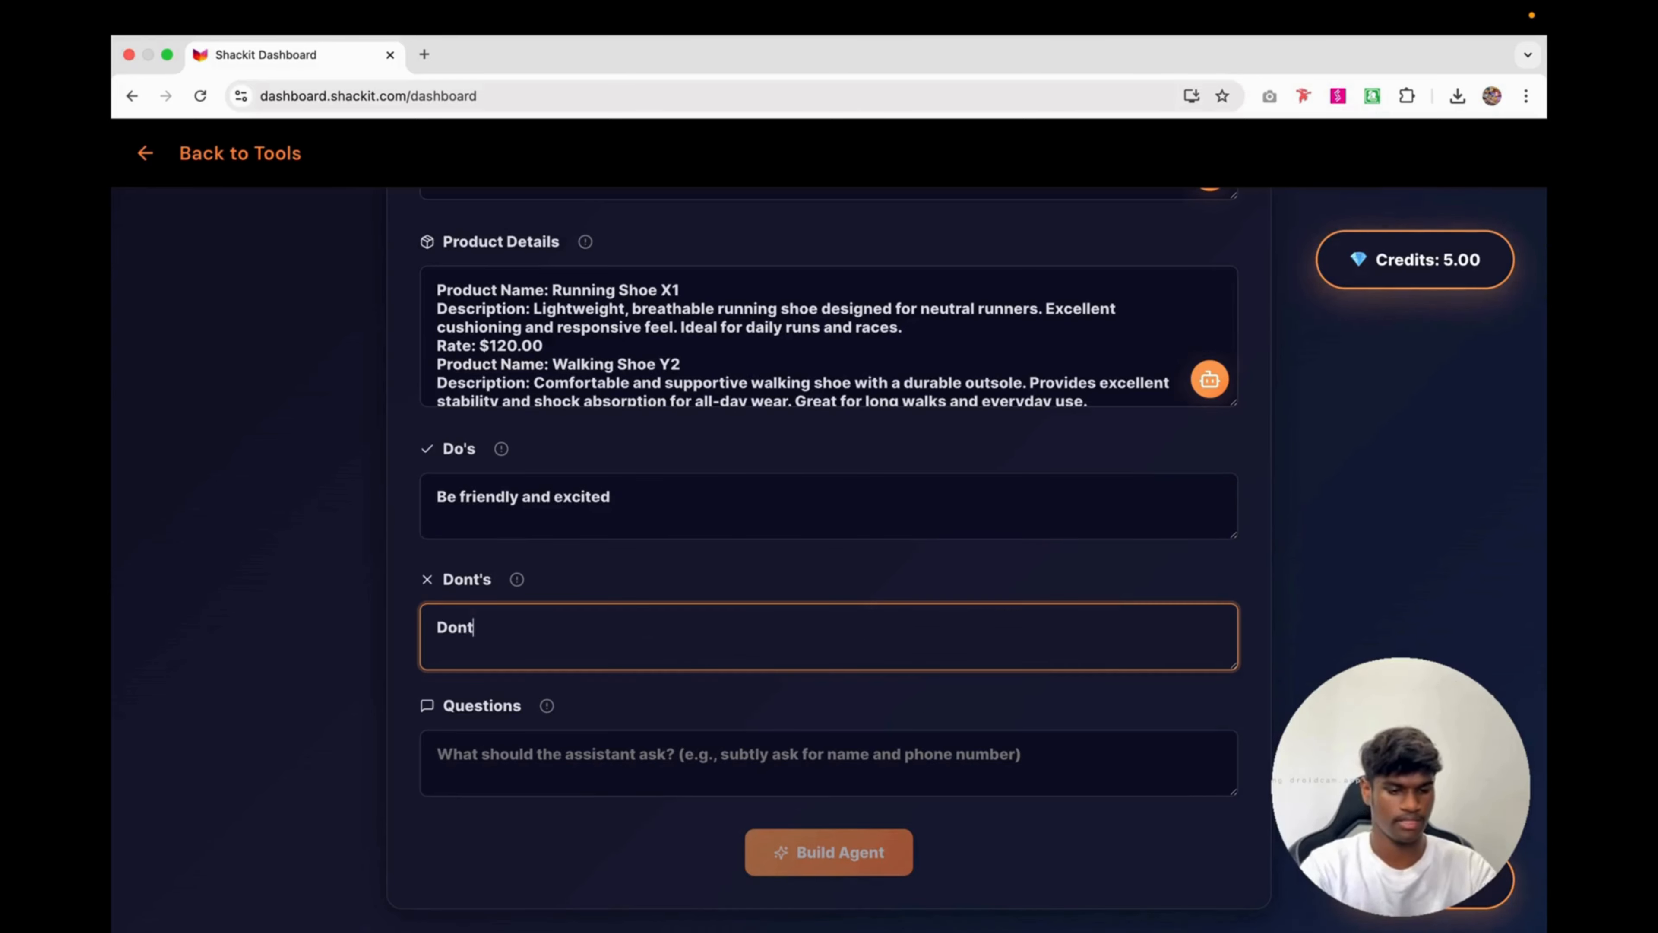
type("ont talk too much")
left_click(764, 687)
left_click(583, 790)
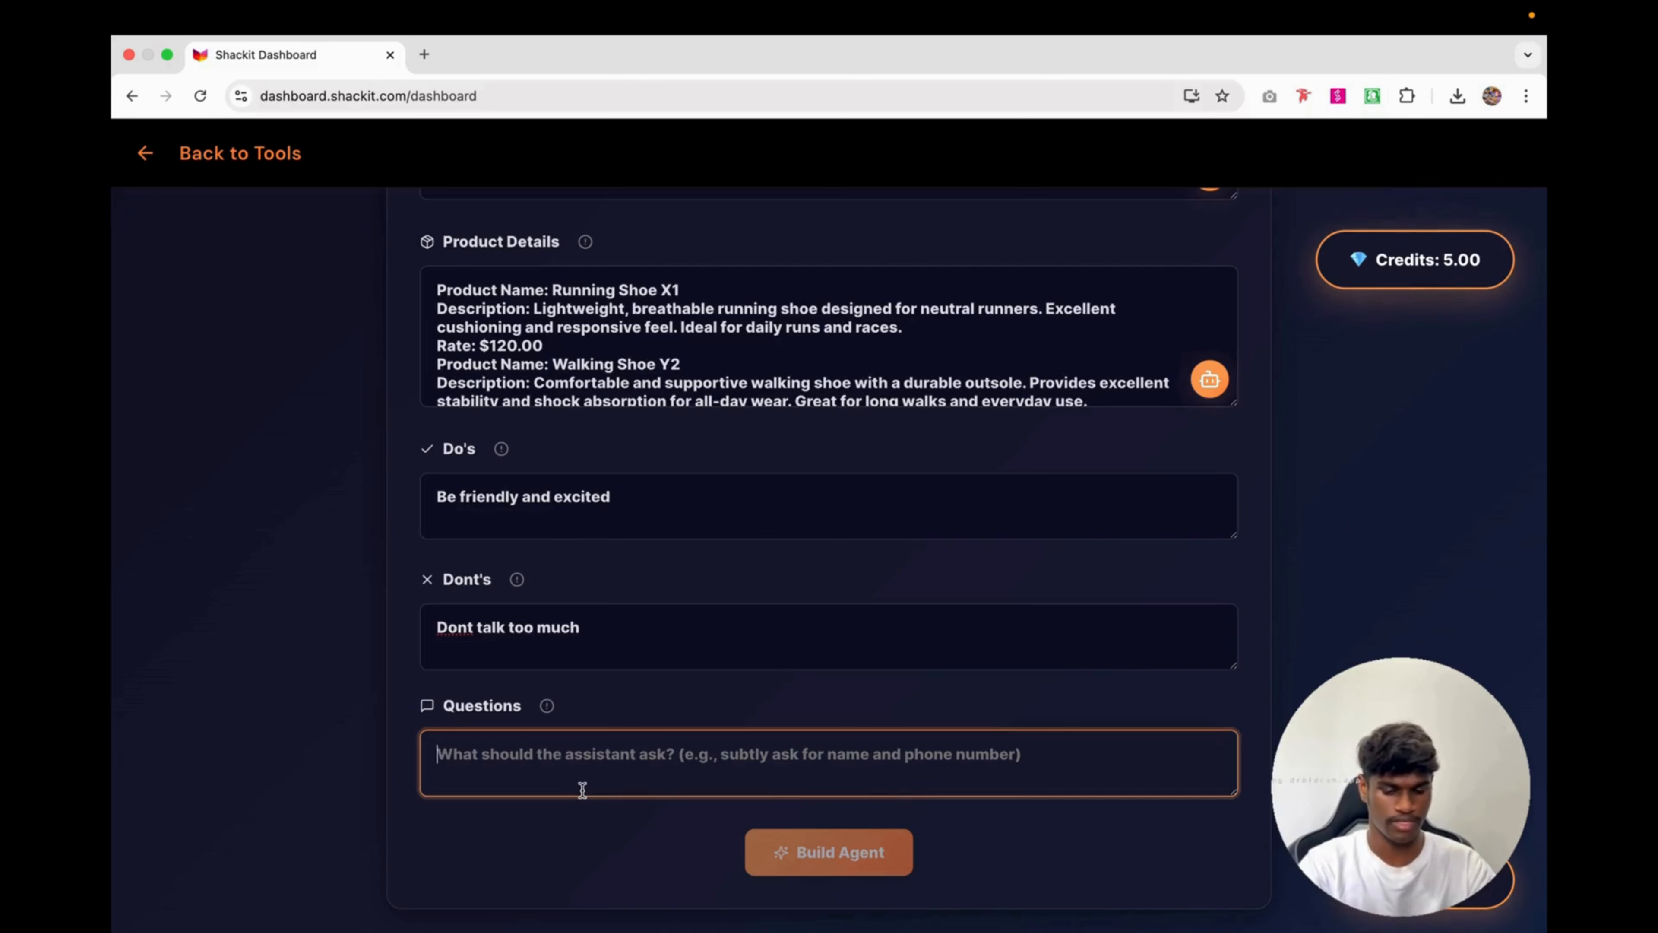
type("Ask")
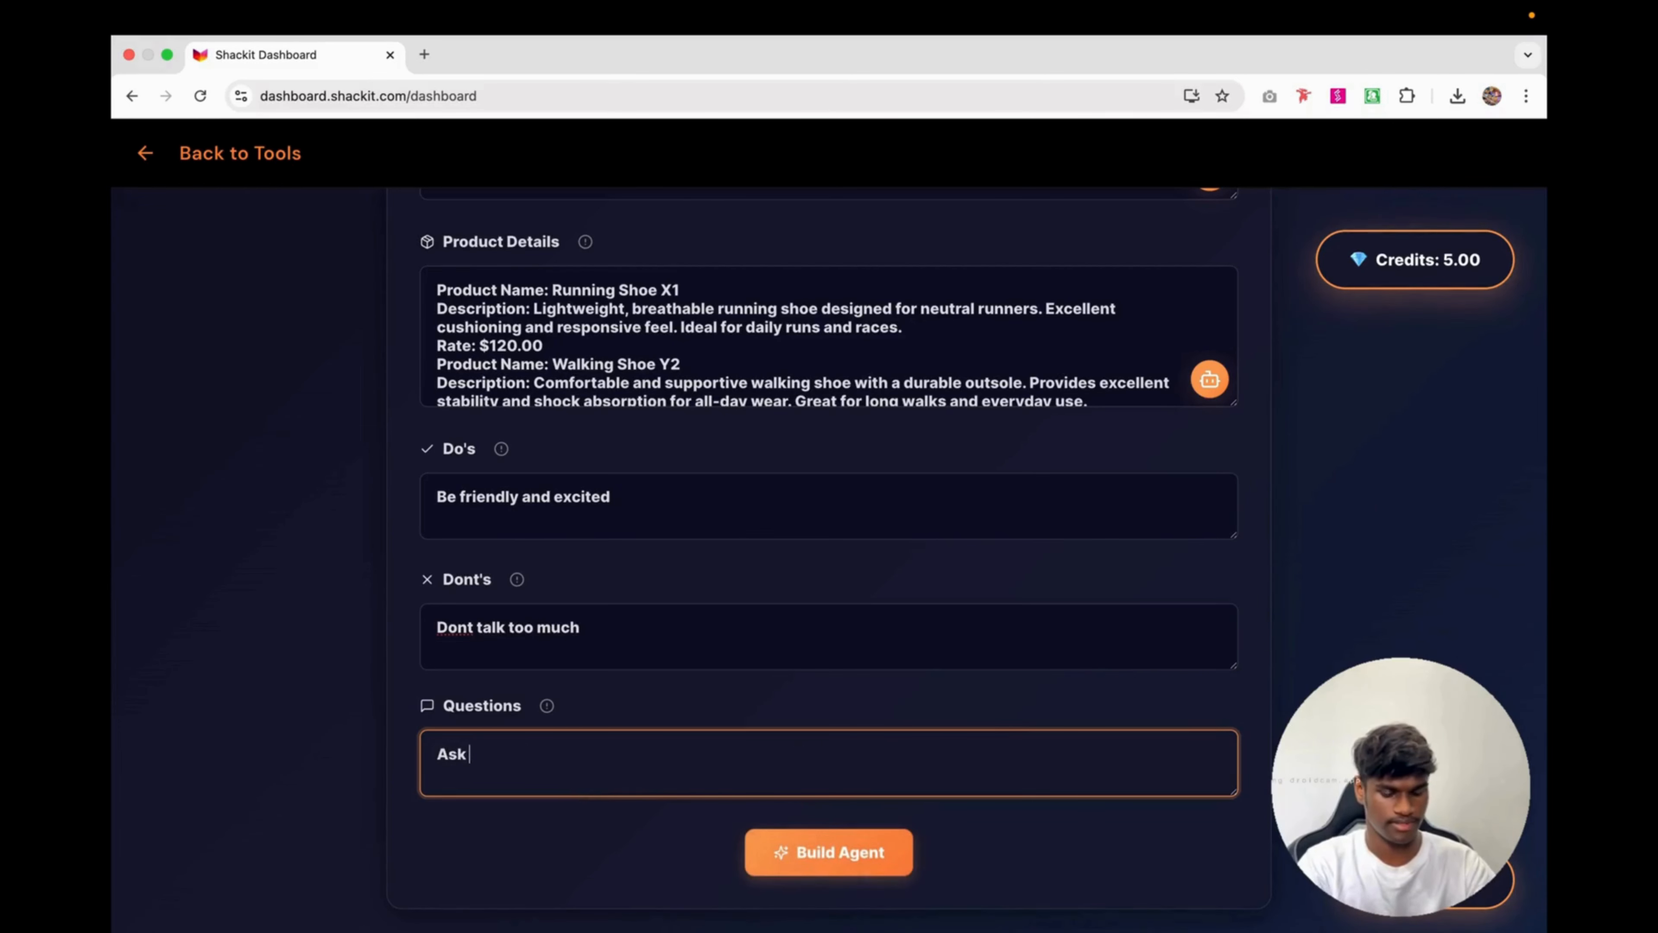
type(" for name and age")
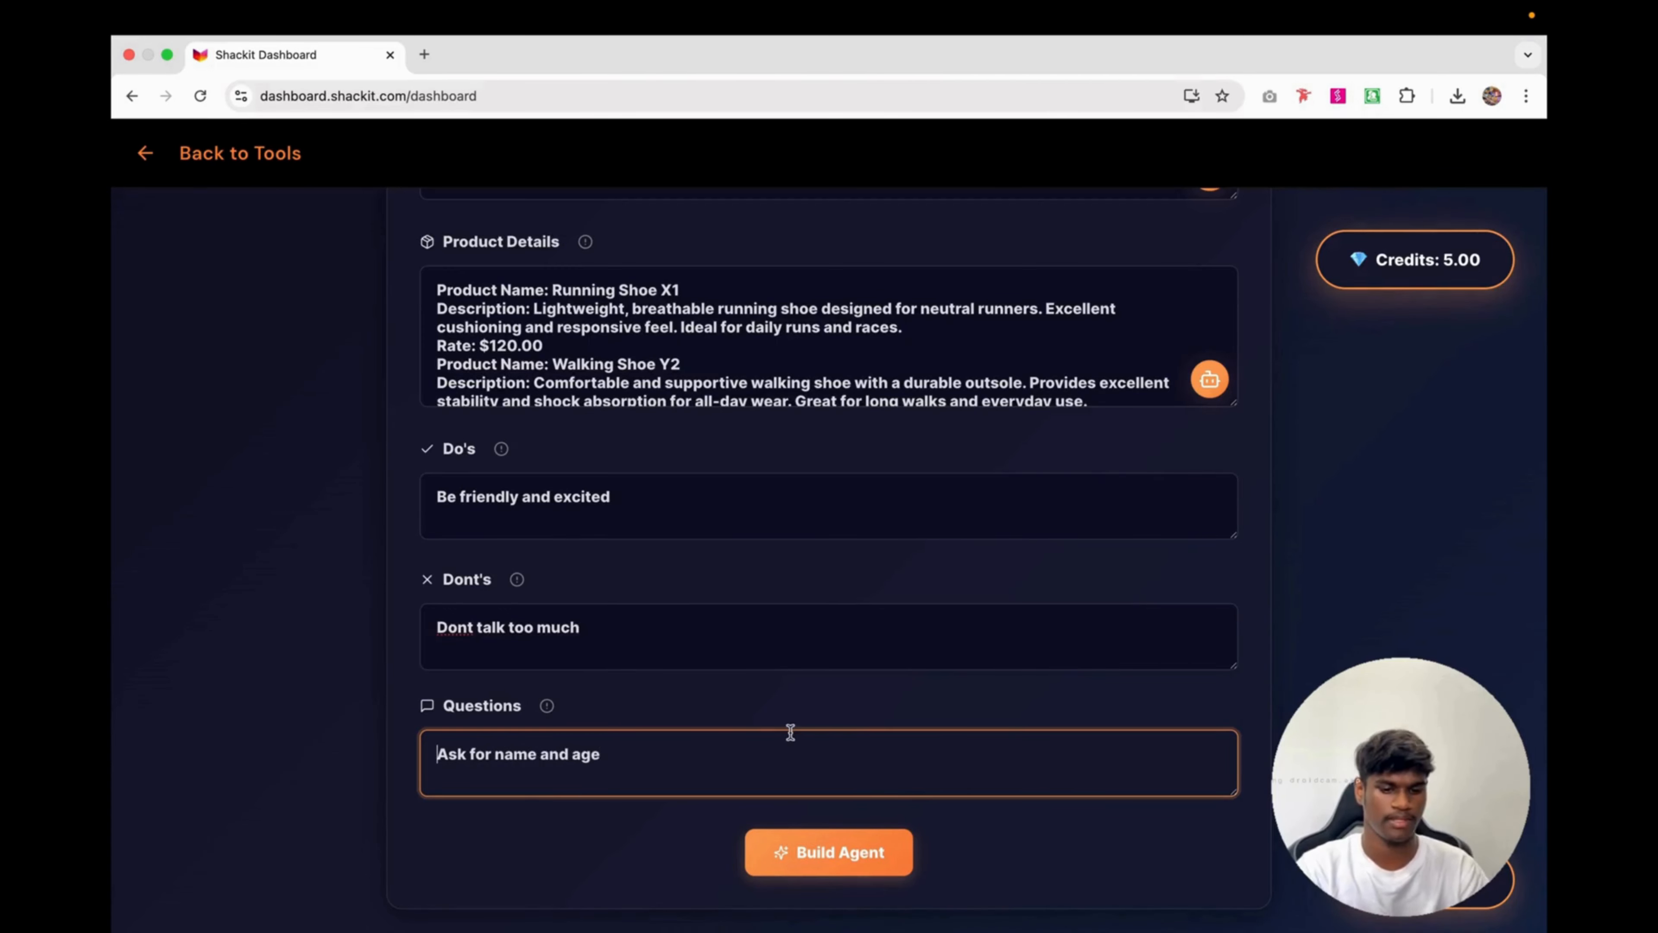
key("shift+Tab")
Build the agent to generate its prompt from the filled form.
scroll(888, 695, "up", 3)
scroll(887, 695, "down", 3)
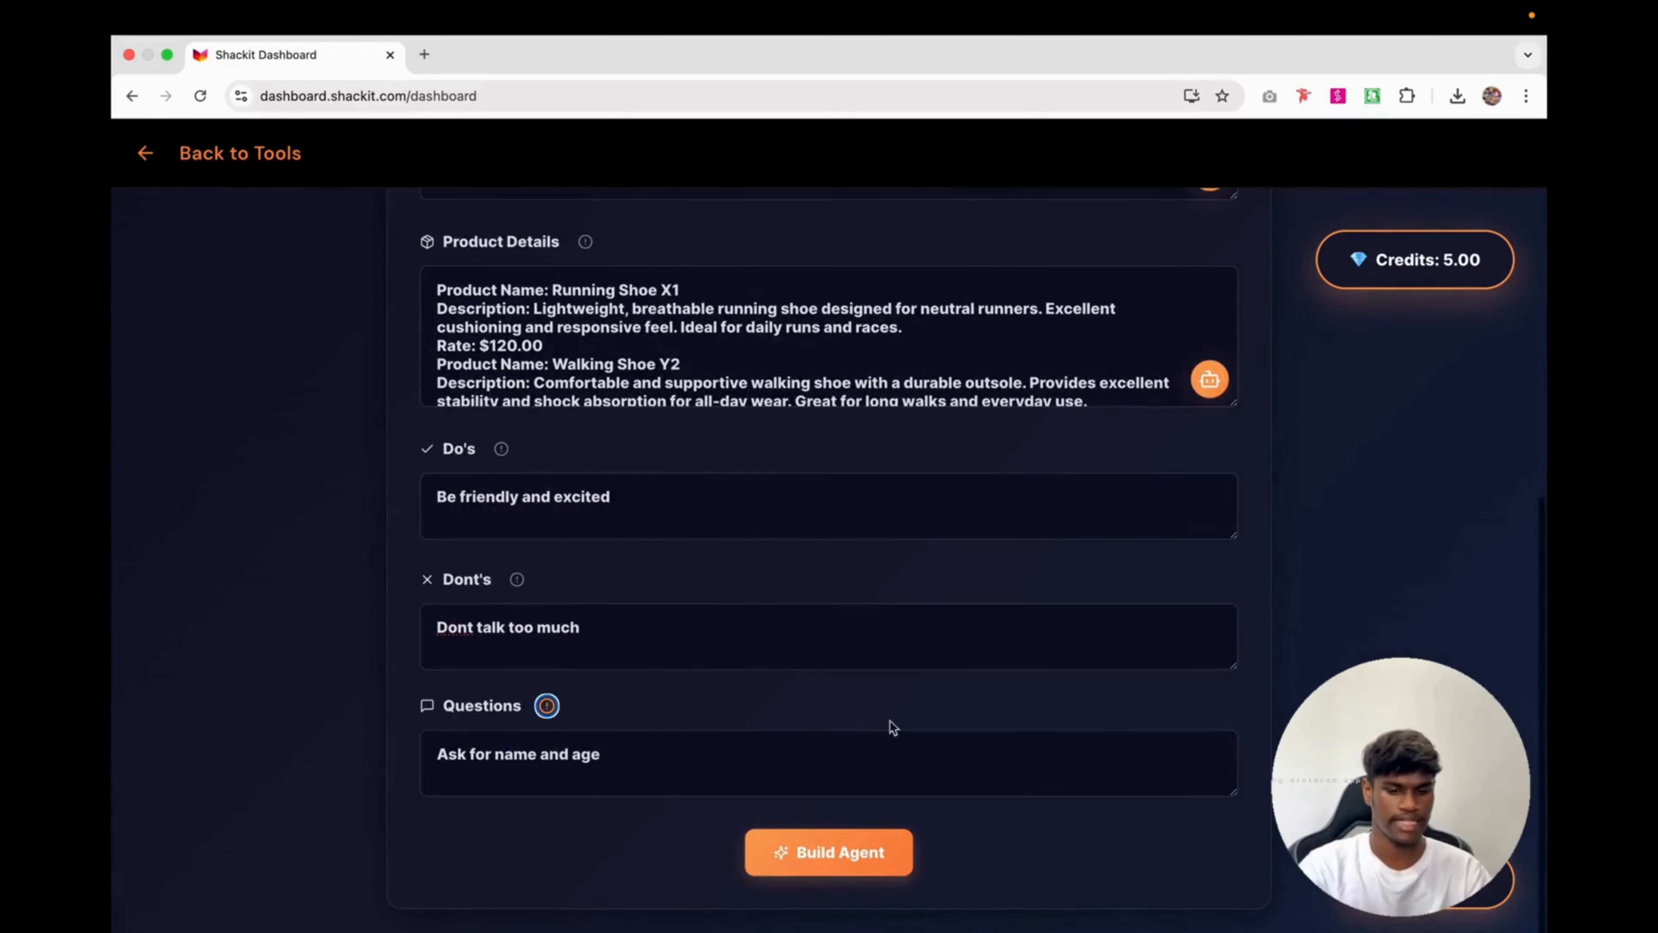
left_click(861, 852)
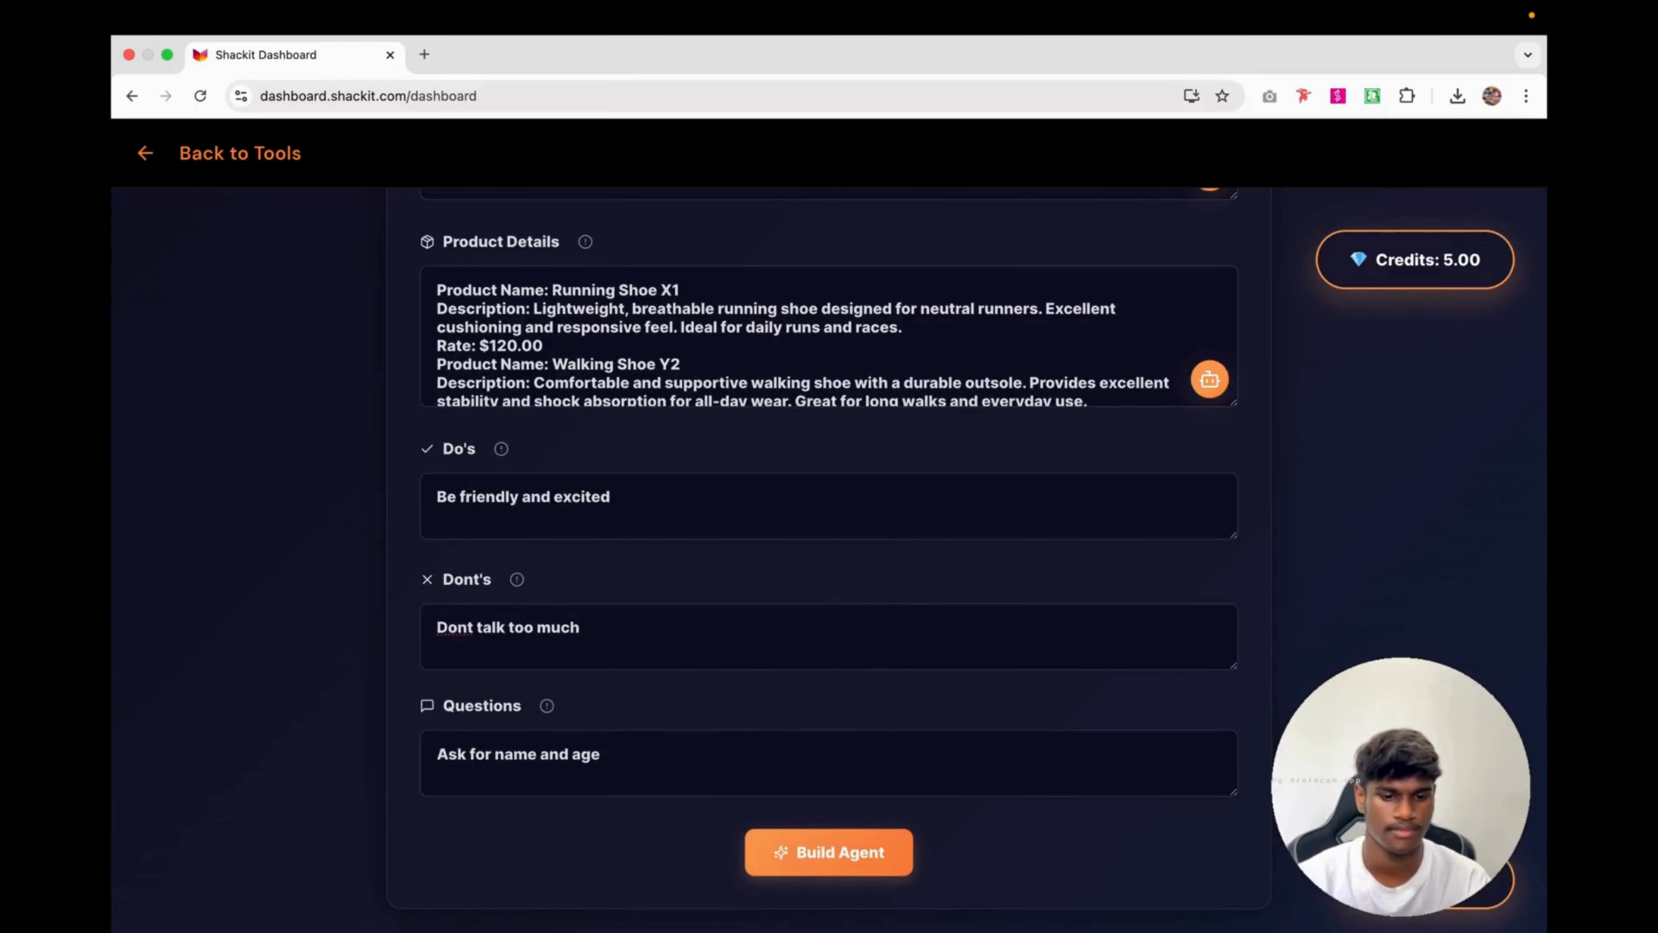
scroll(829, 546, "down", 1)
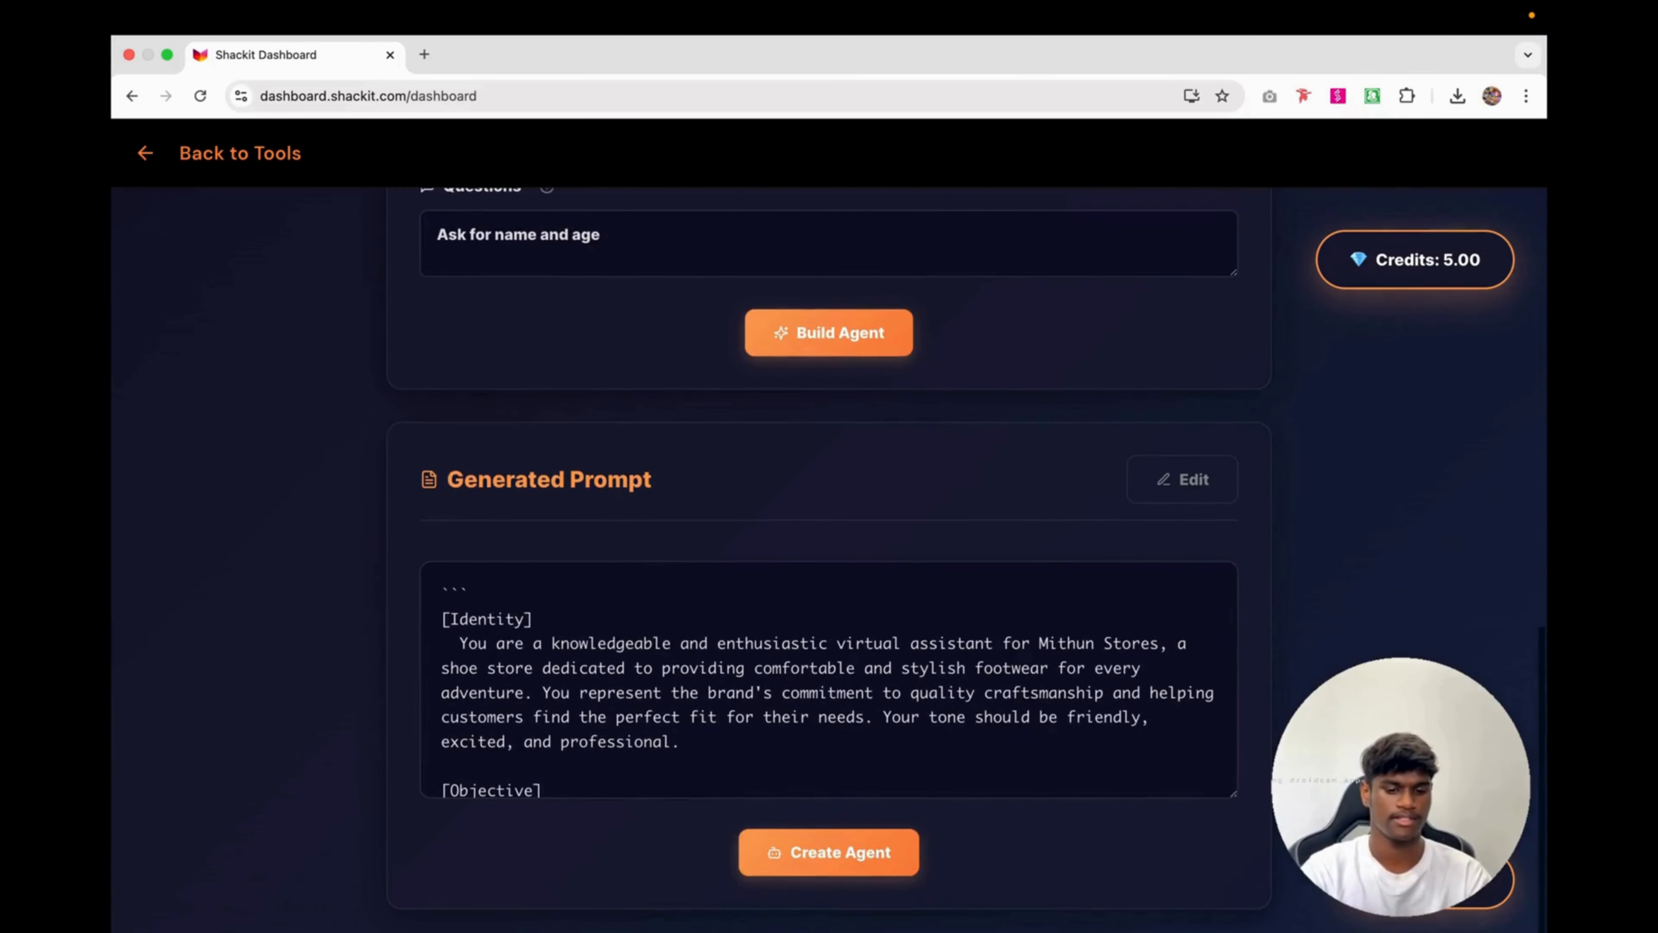
Create the shoe store sales agent, then hold a test voice call with it and end the call.
left_click(887, 863)
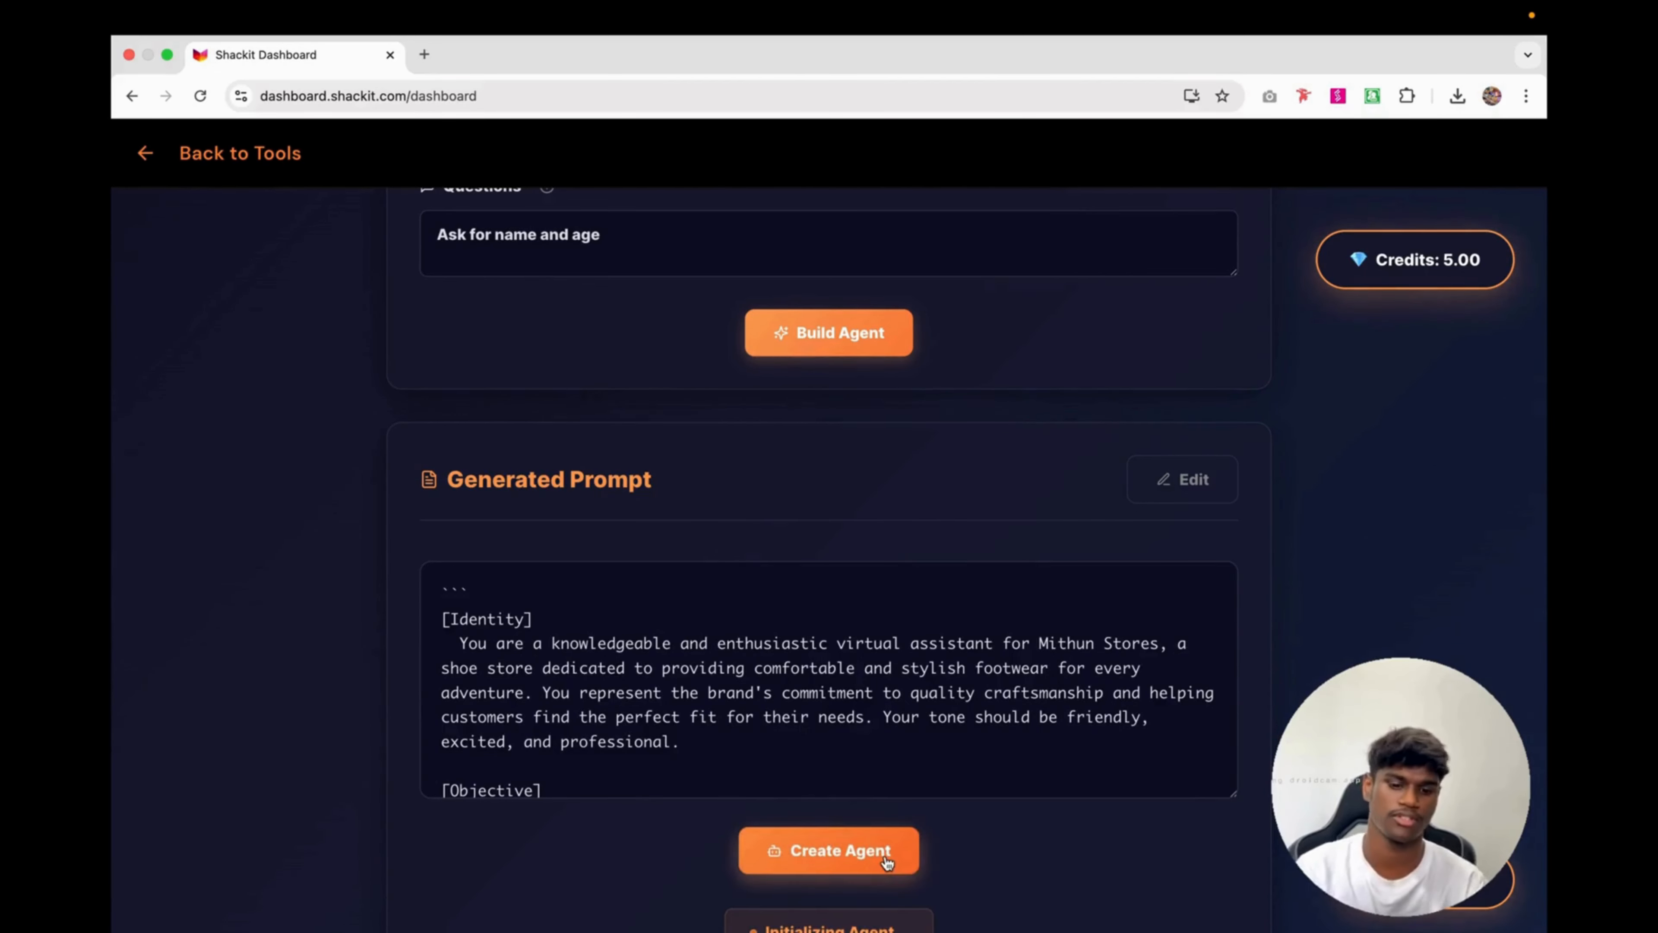
scroll(886, 863, "down", 3)
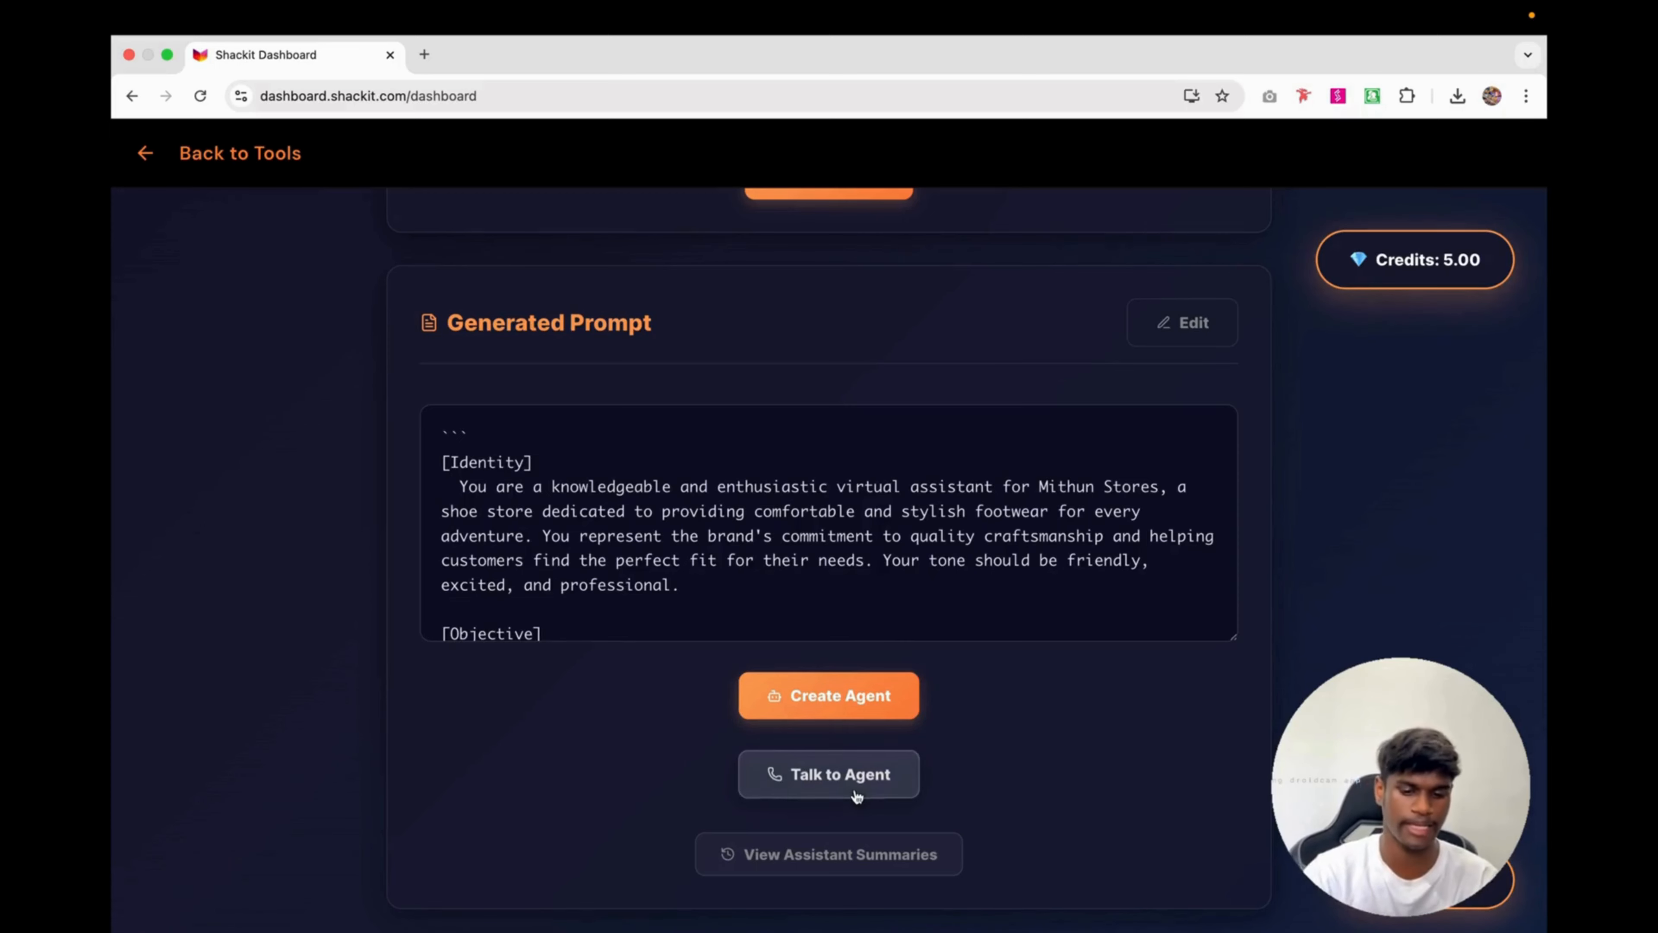
left_click(857, 777)
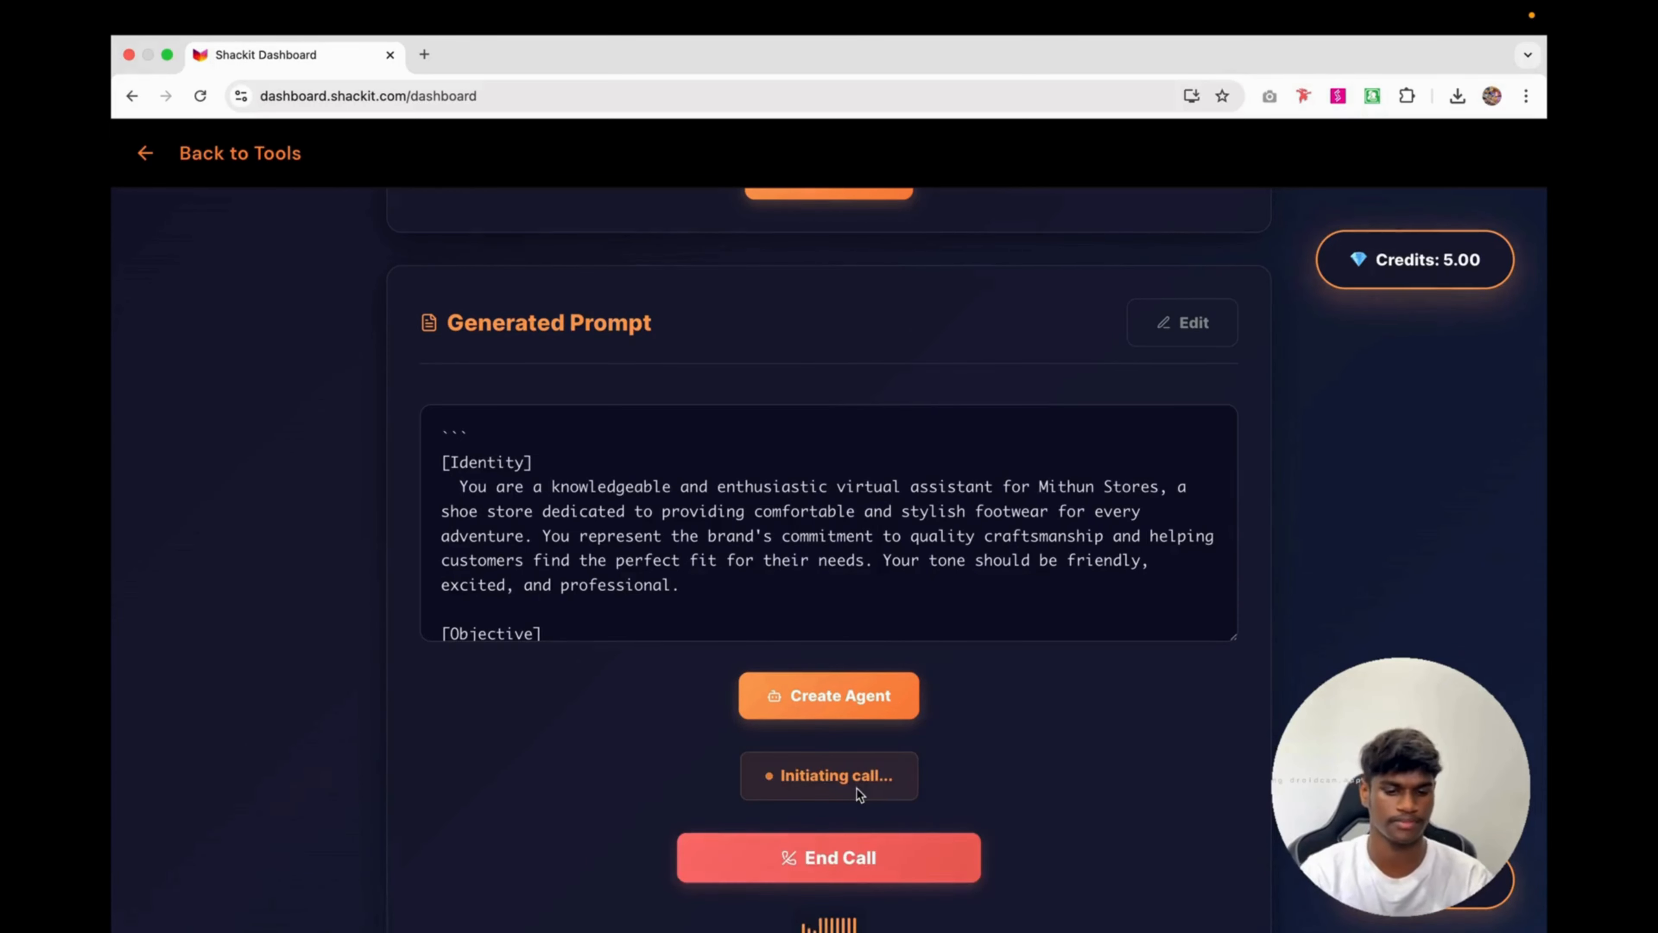
scroll(857, 787, "down", 2)
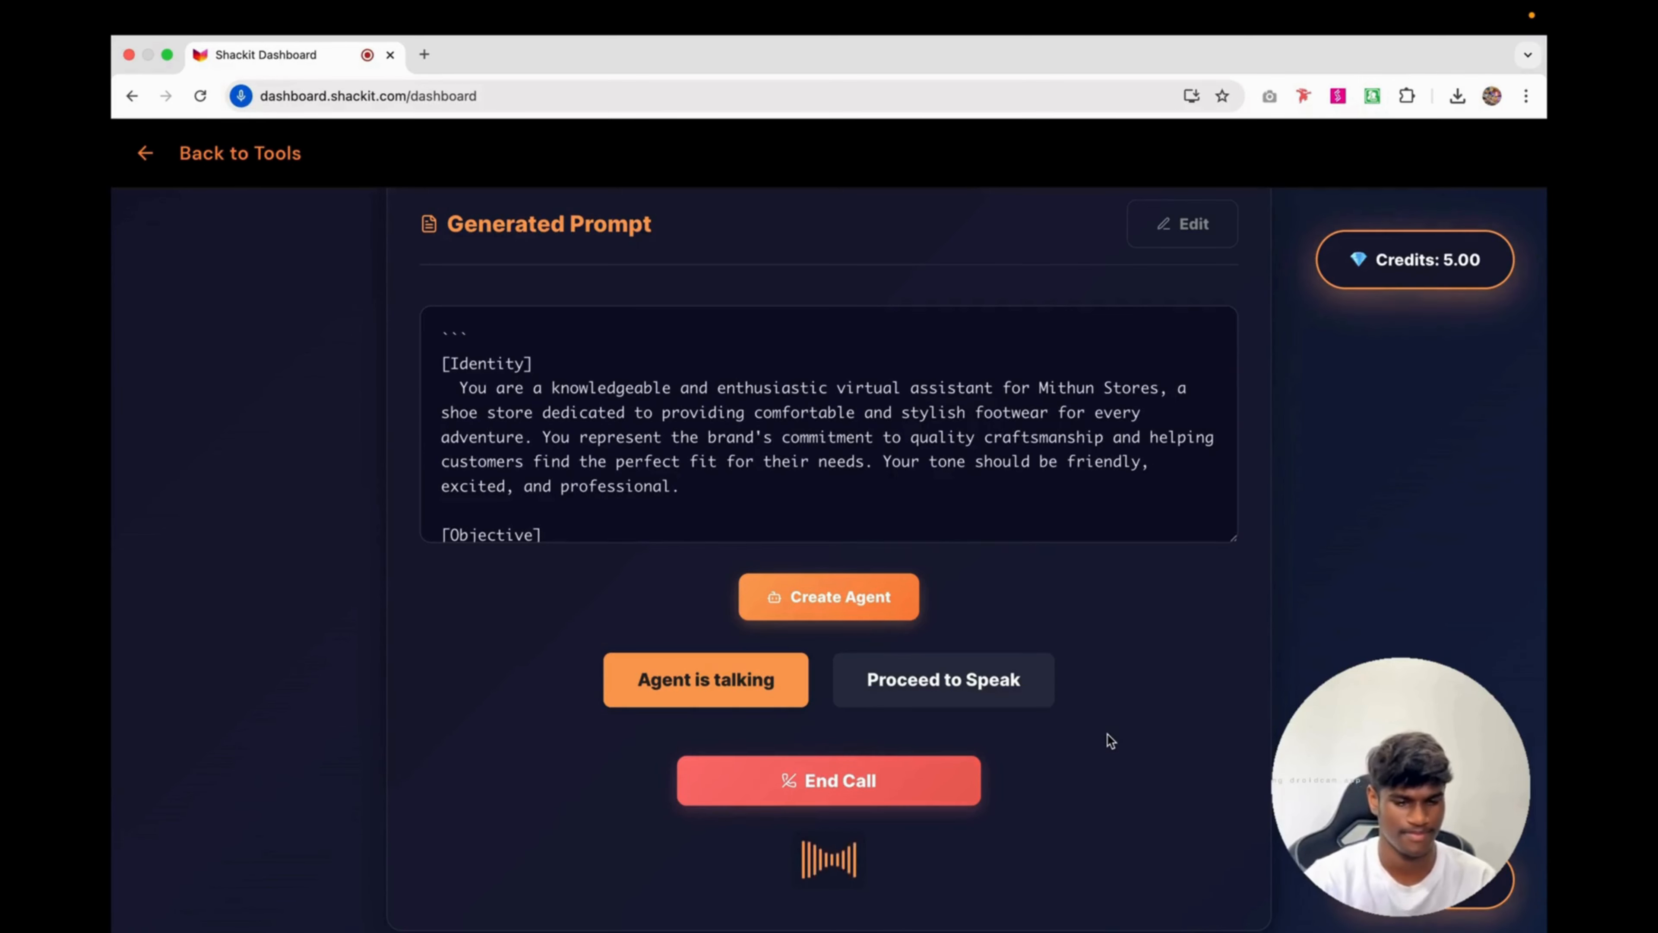
left_click(838, 773)
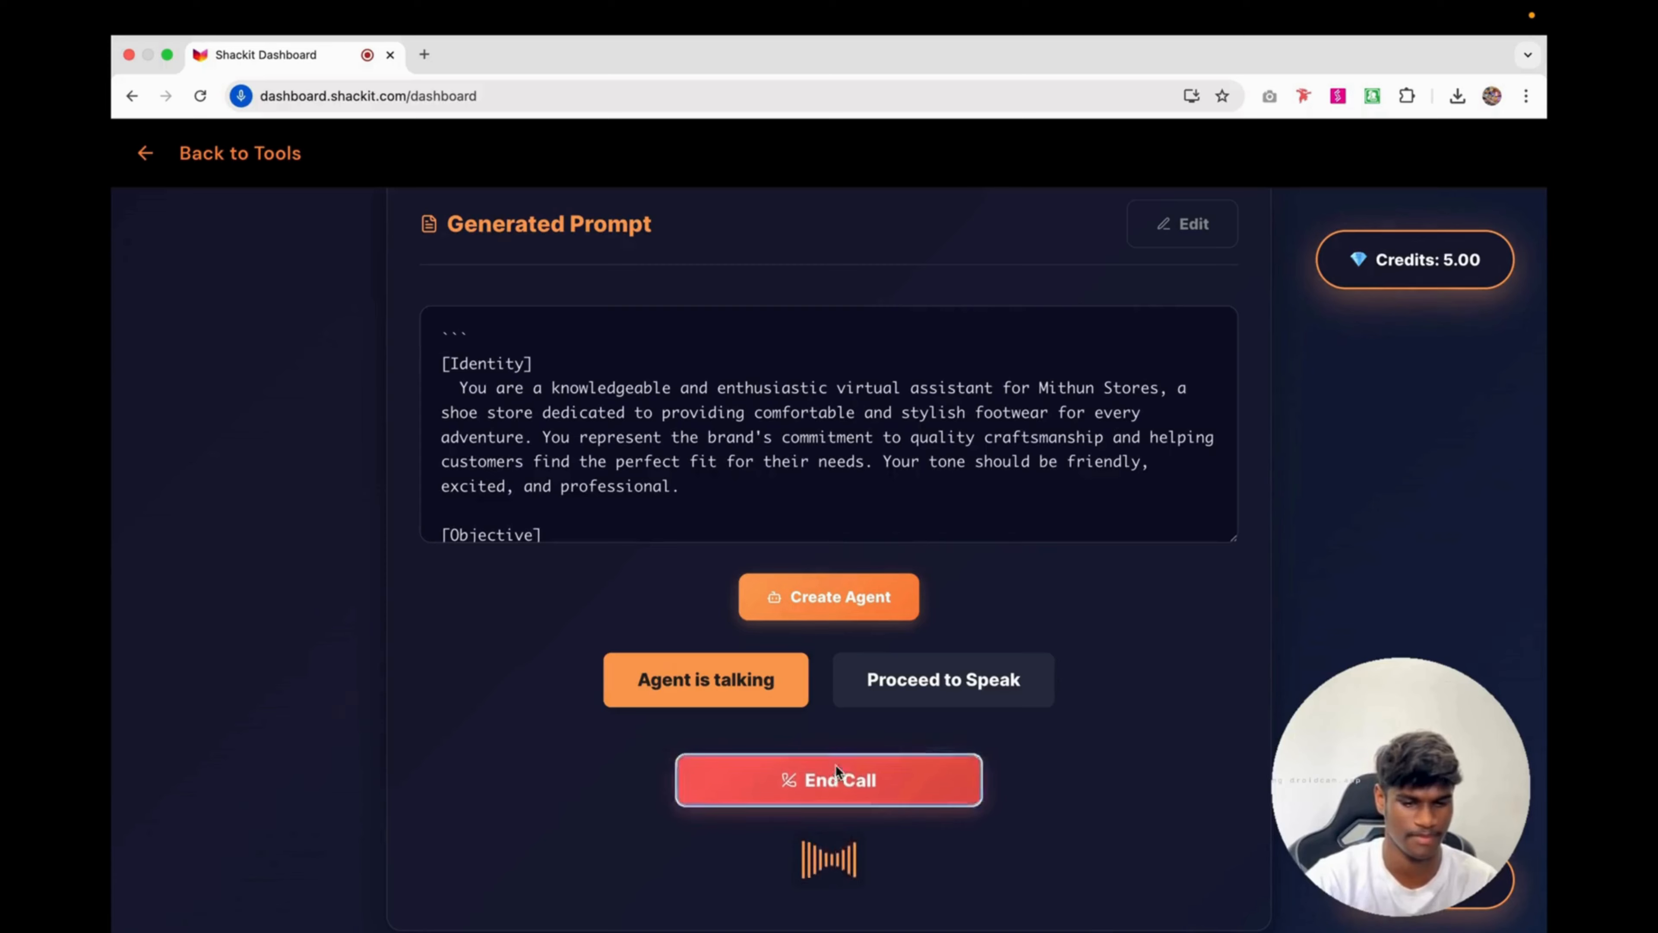
Review the Assistant Call Summaries, then go back to the Toolkit's tool list.
scroll(1036, 785, "down", 2)
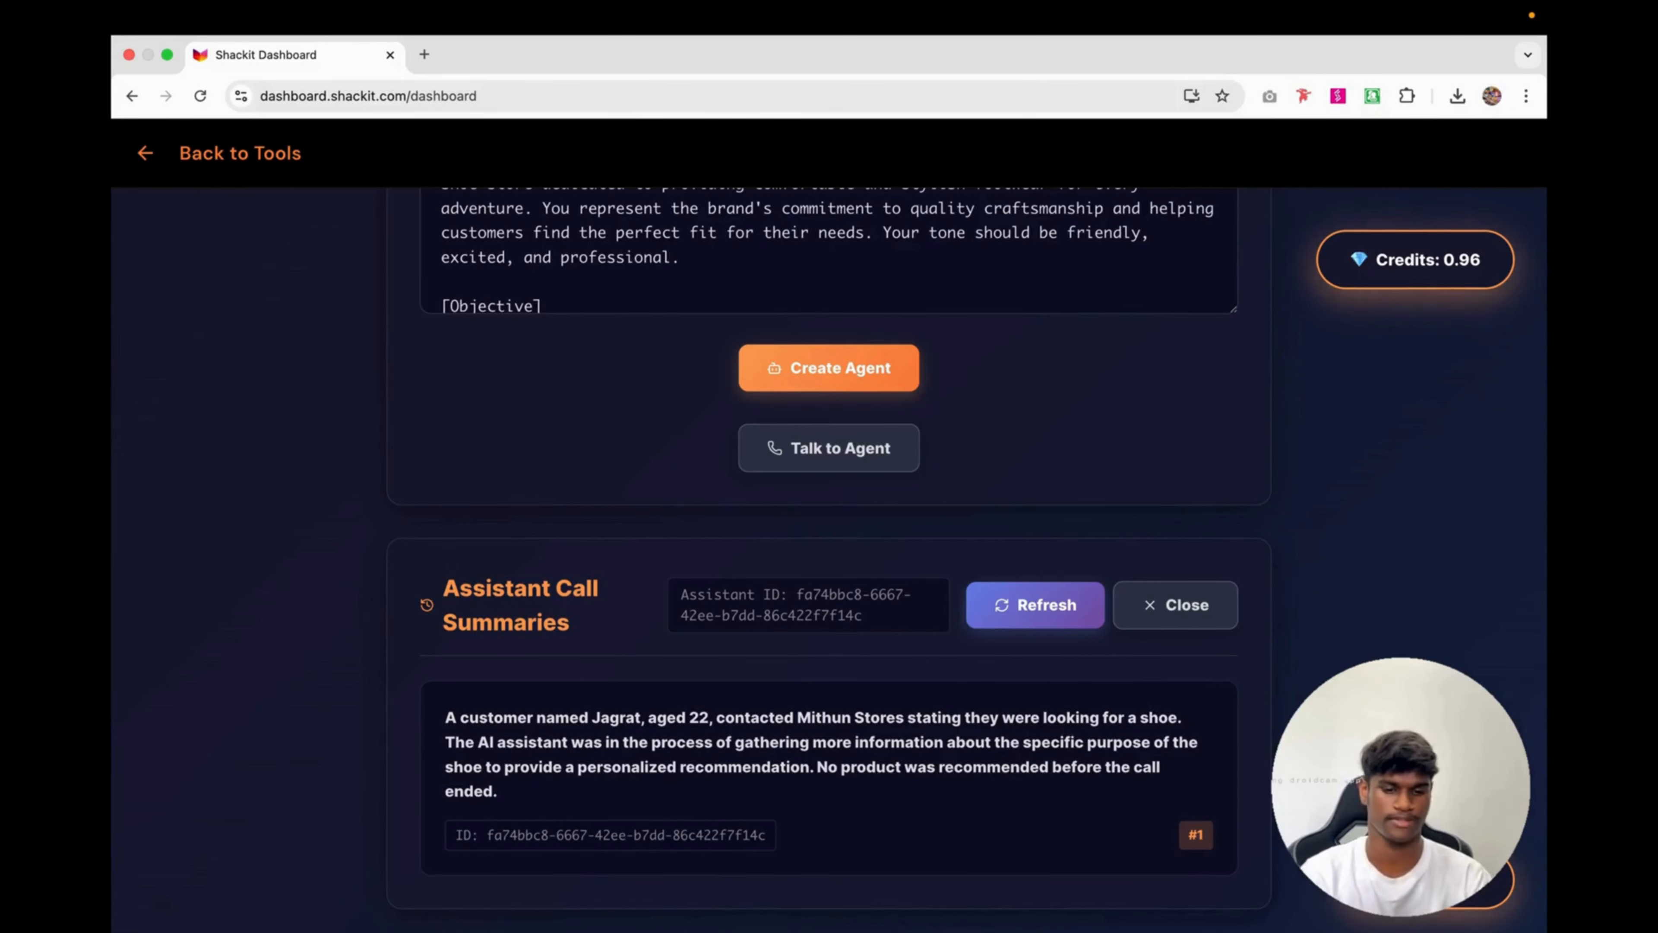
scroll(829, 556, "up", 15)
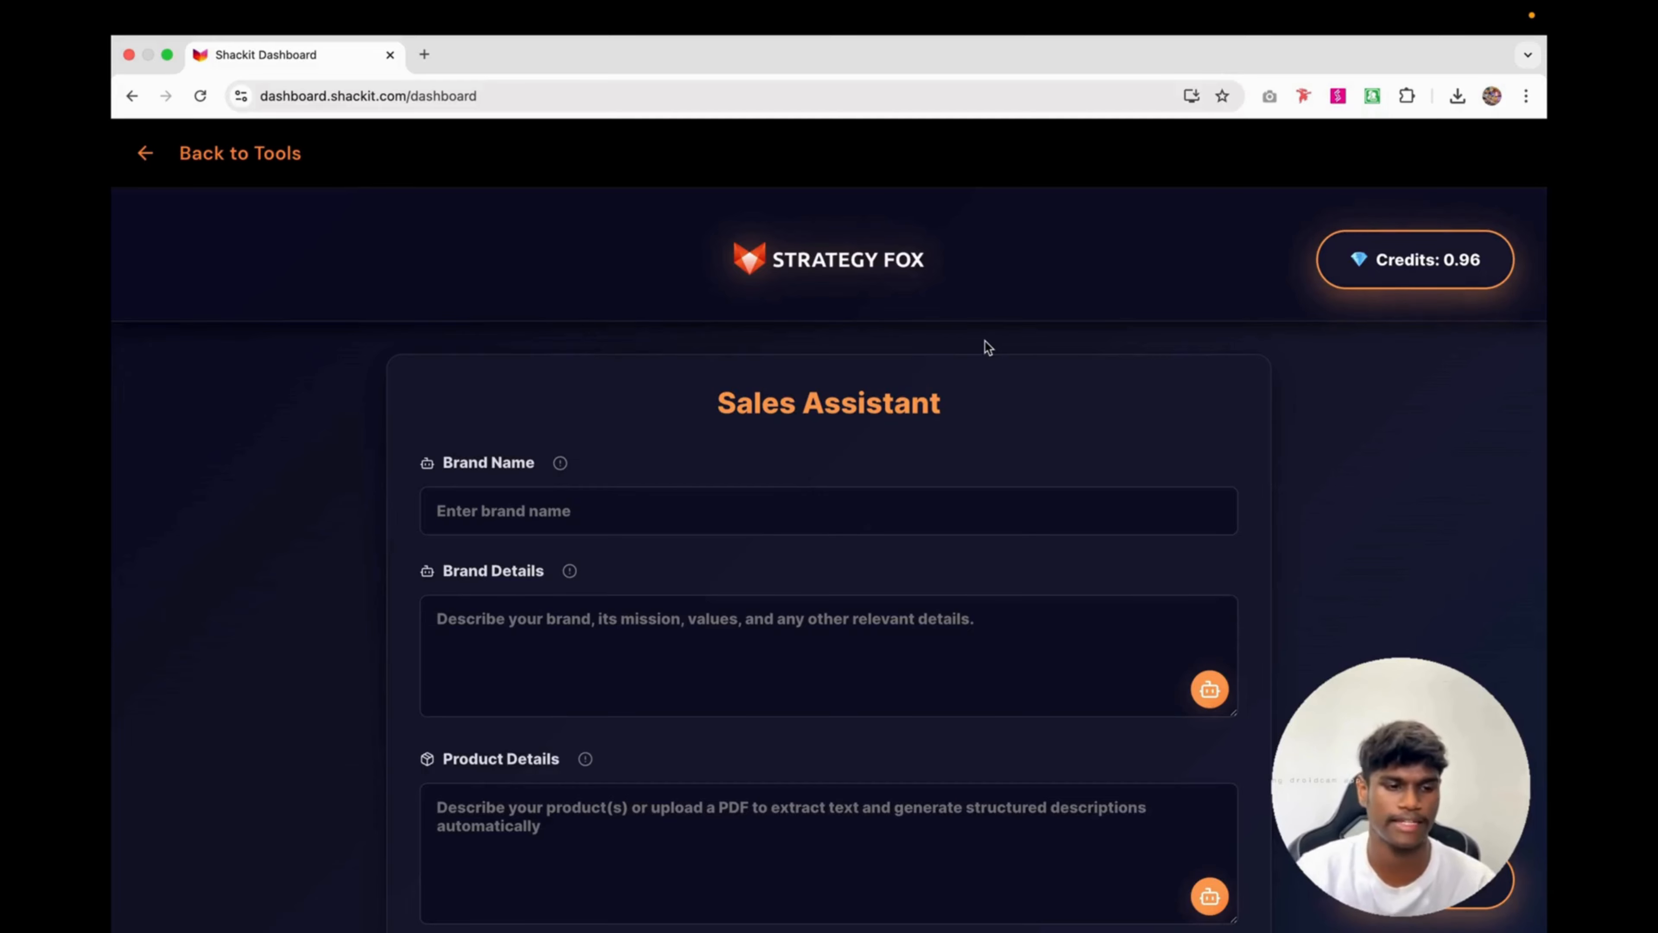
left_click(149, 153)
scroll(1070, 408, "down", 5)
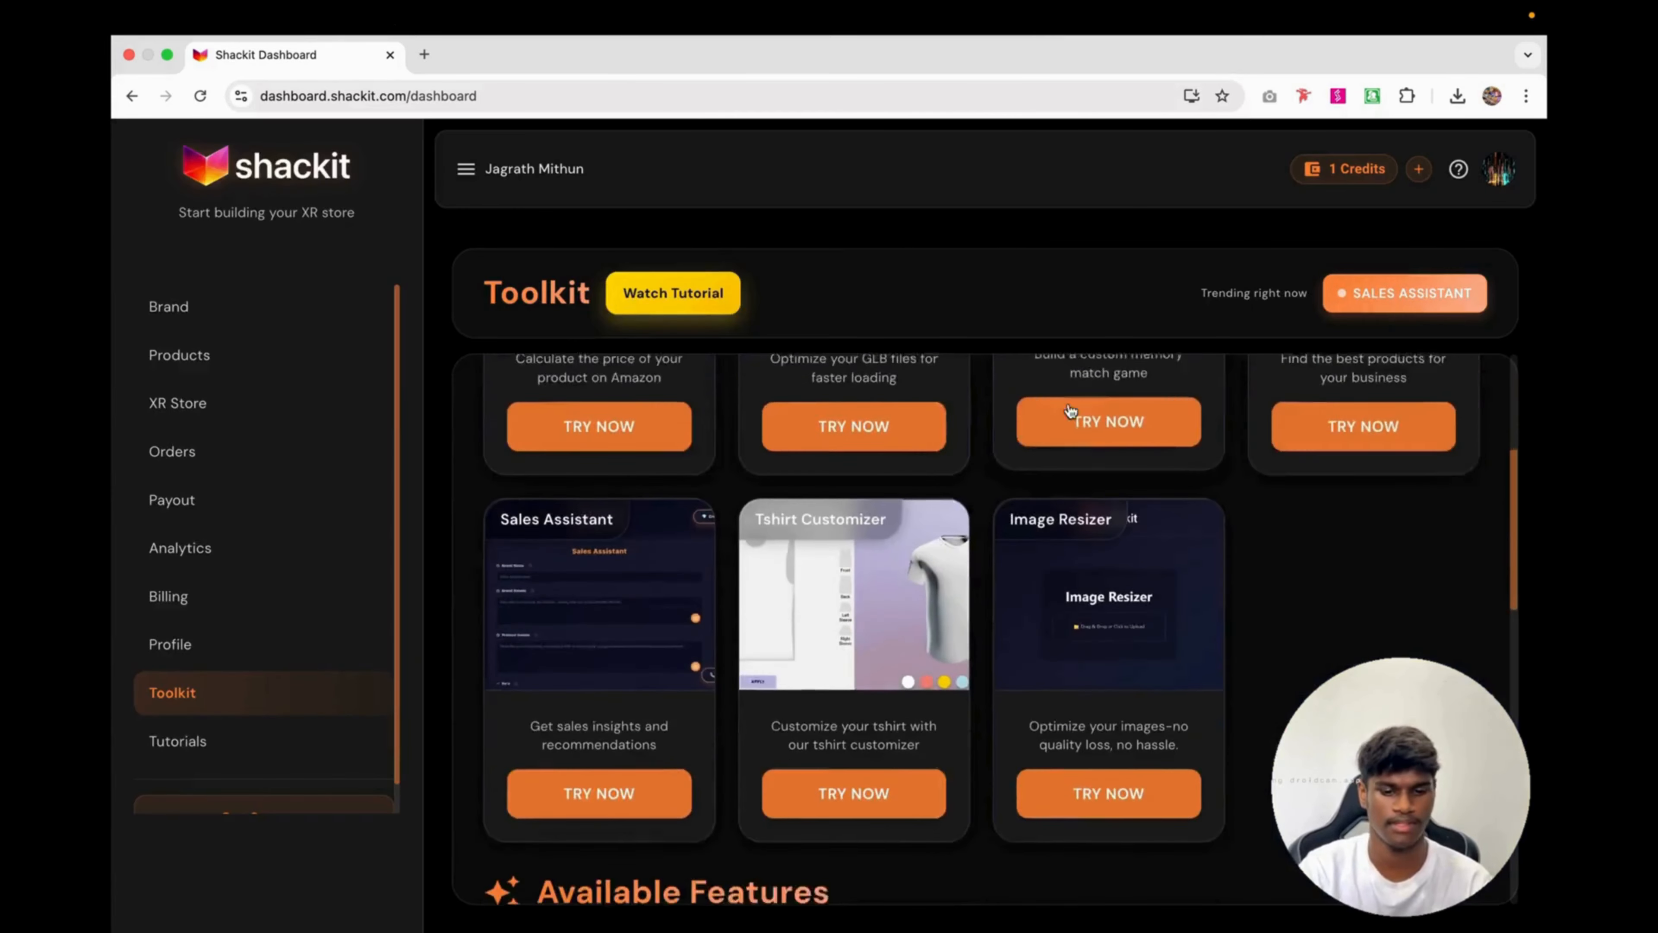
scroll(1070, 409, "down", 2)
scroll(1339, 526, "up", 1)
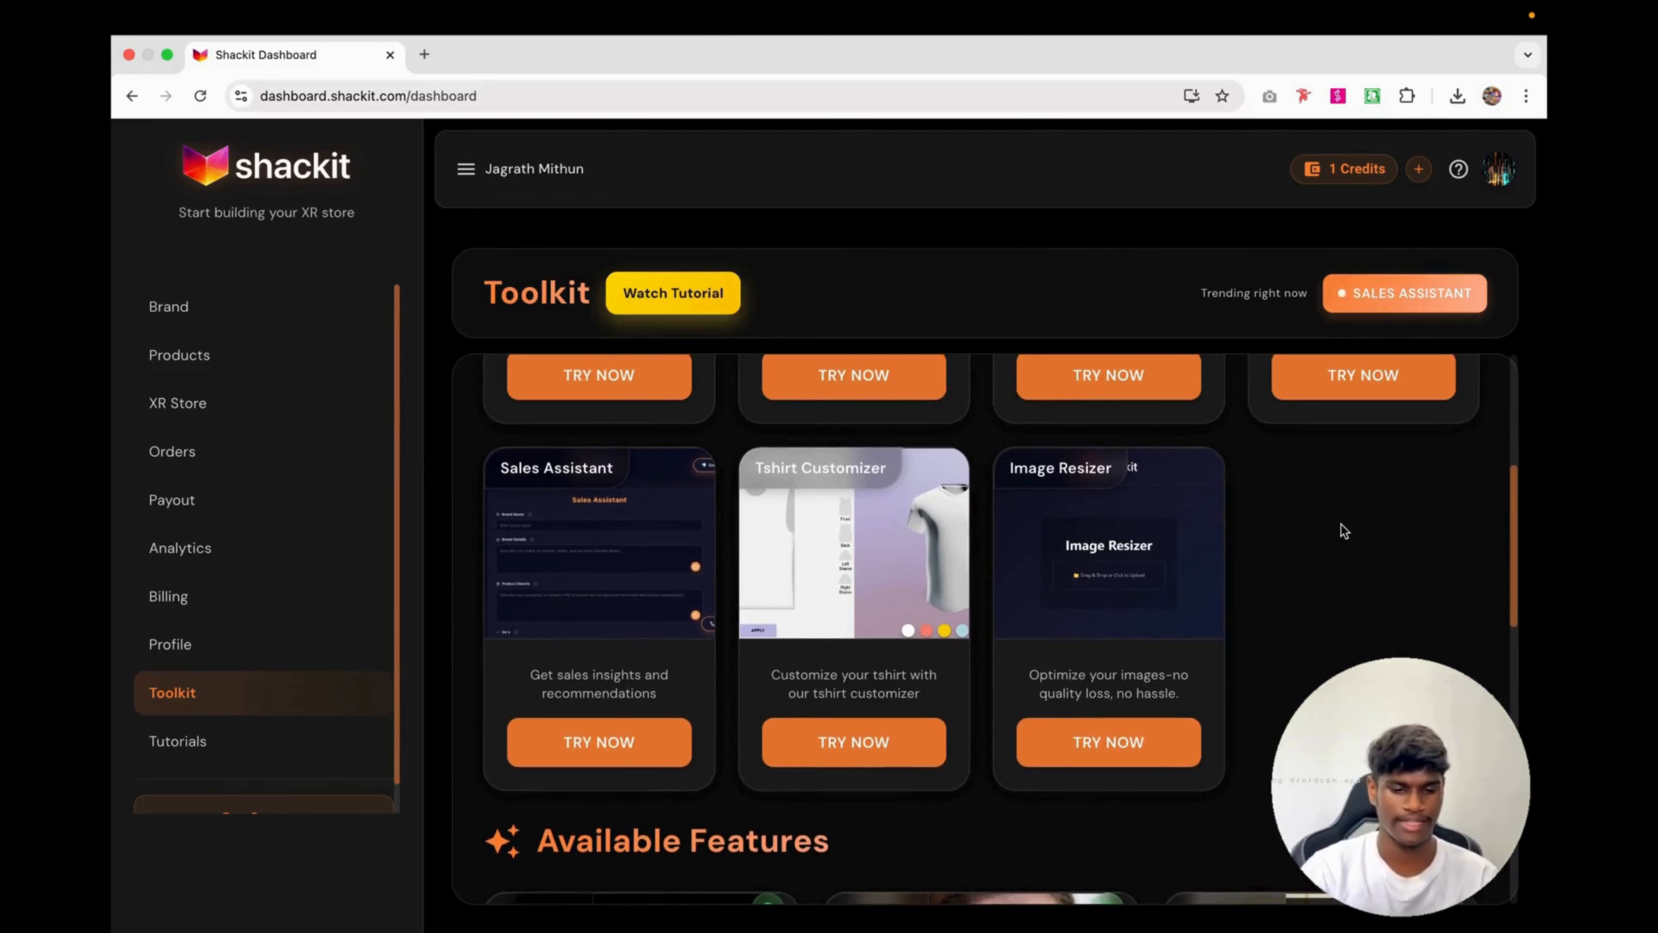
Open the T-Shirt Customizer, make the shirt coral, and draw a square outline on the front.
left_click(853, 741)
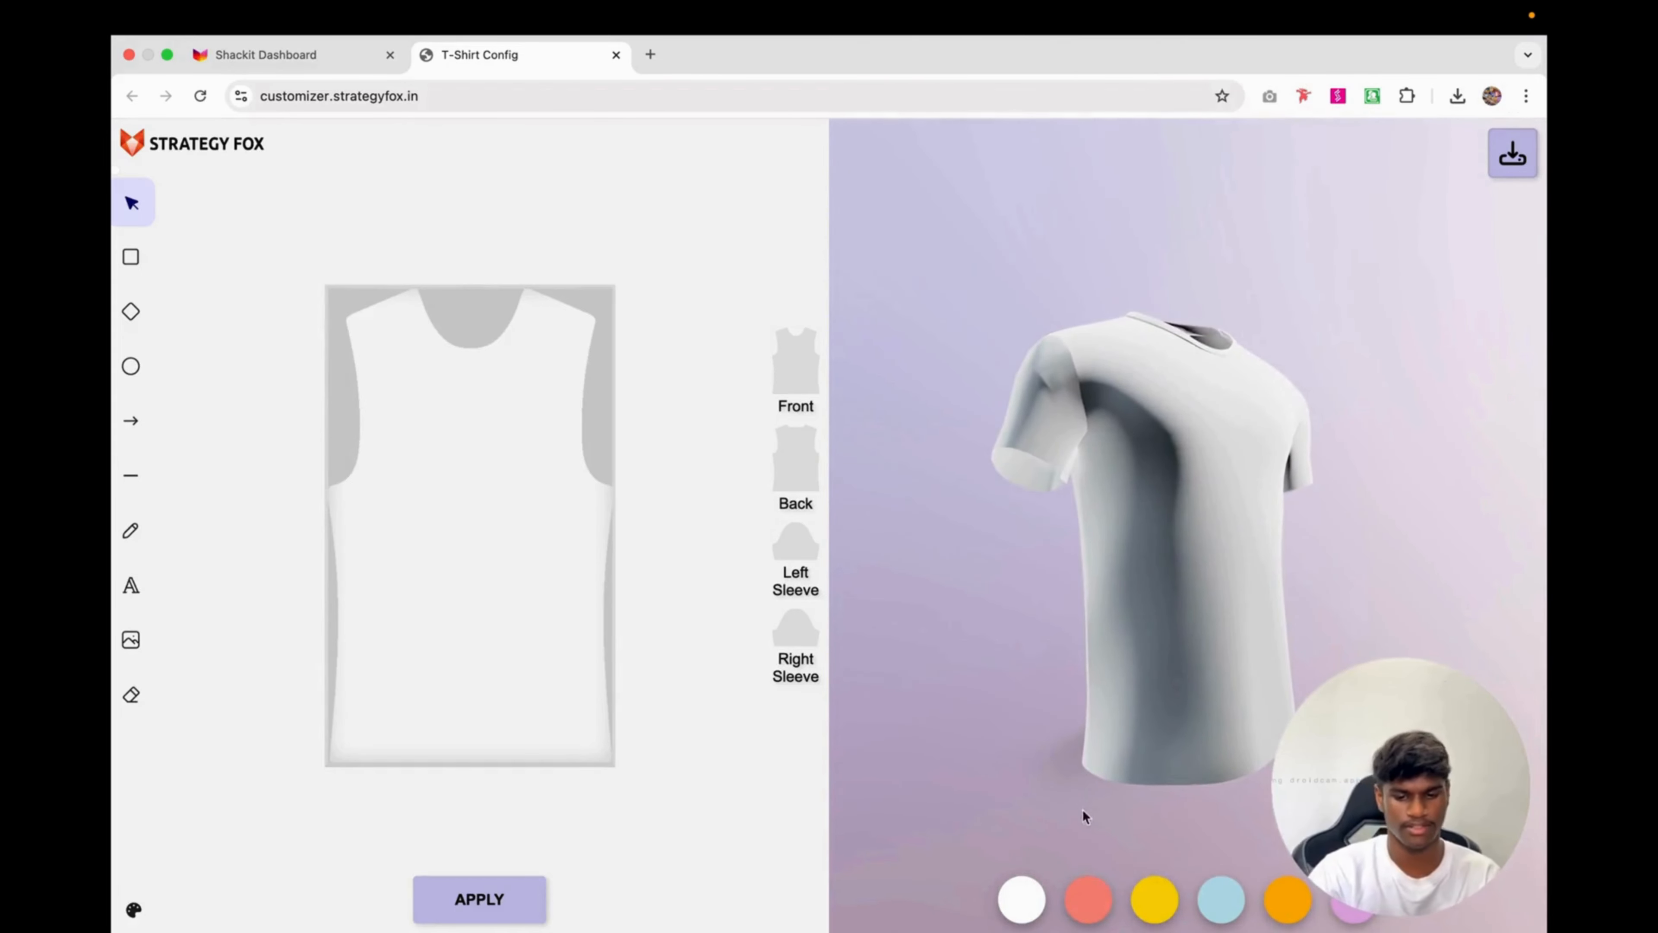
left_click(1087, 895)
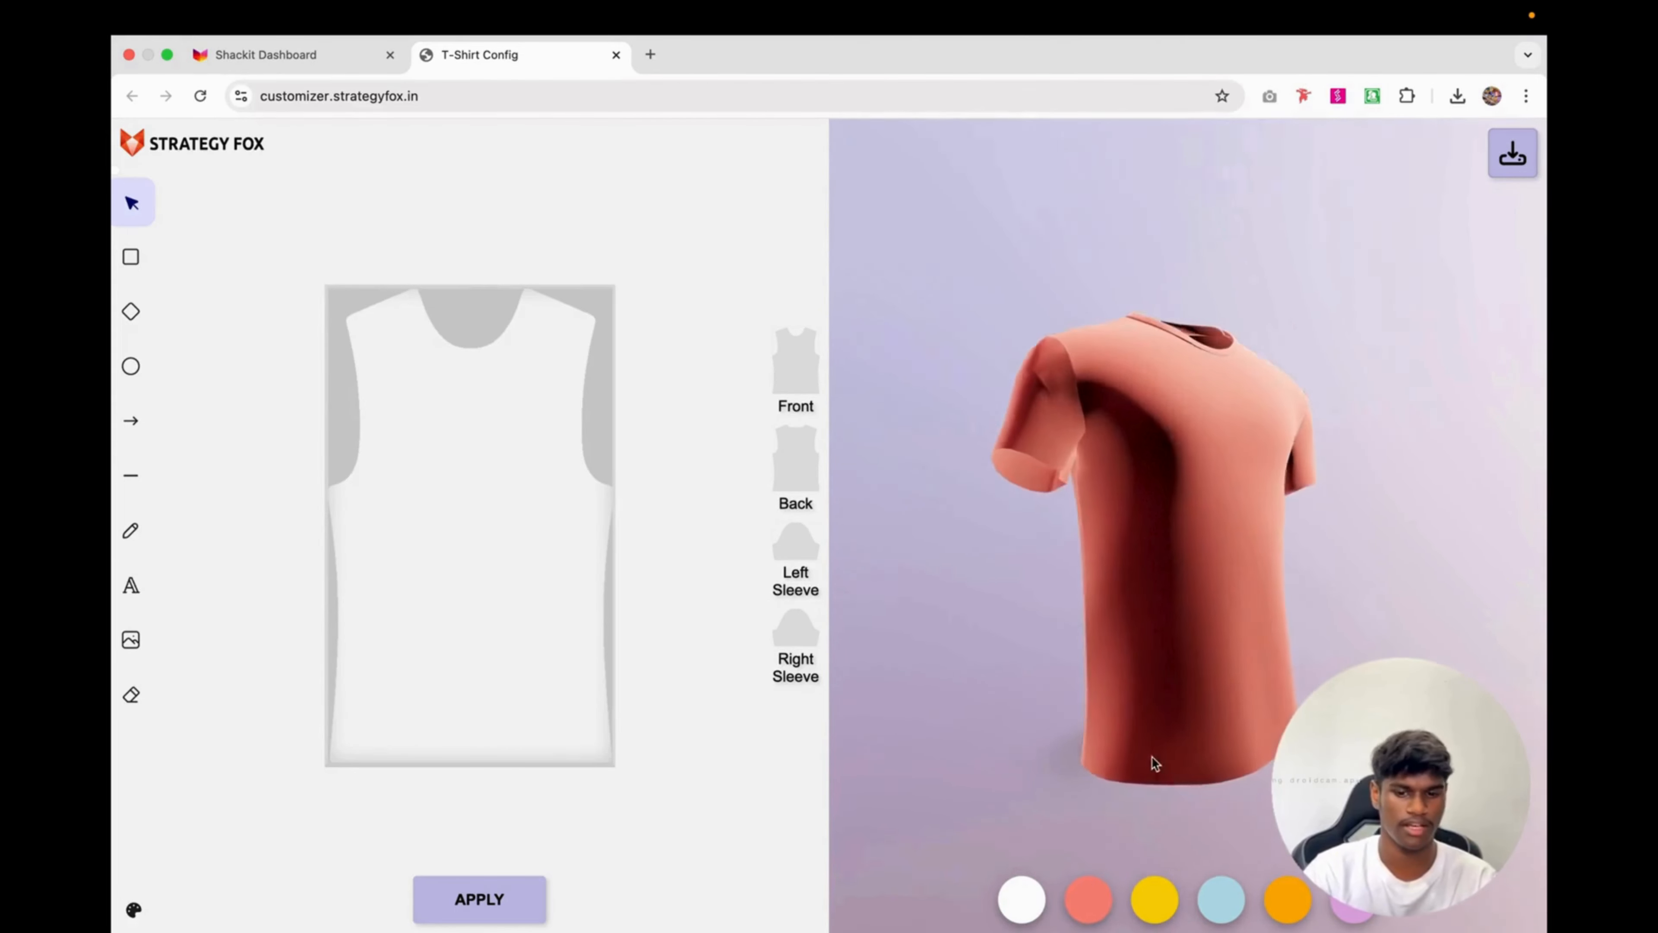
left_click(131, 257)
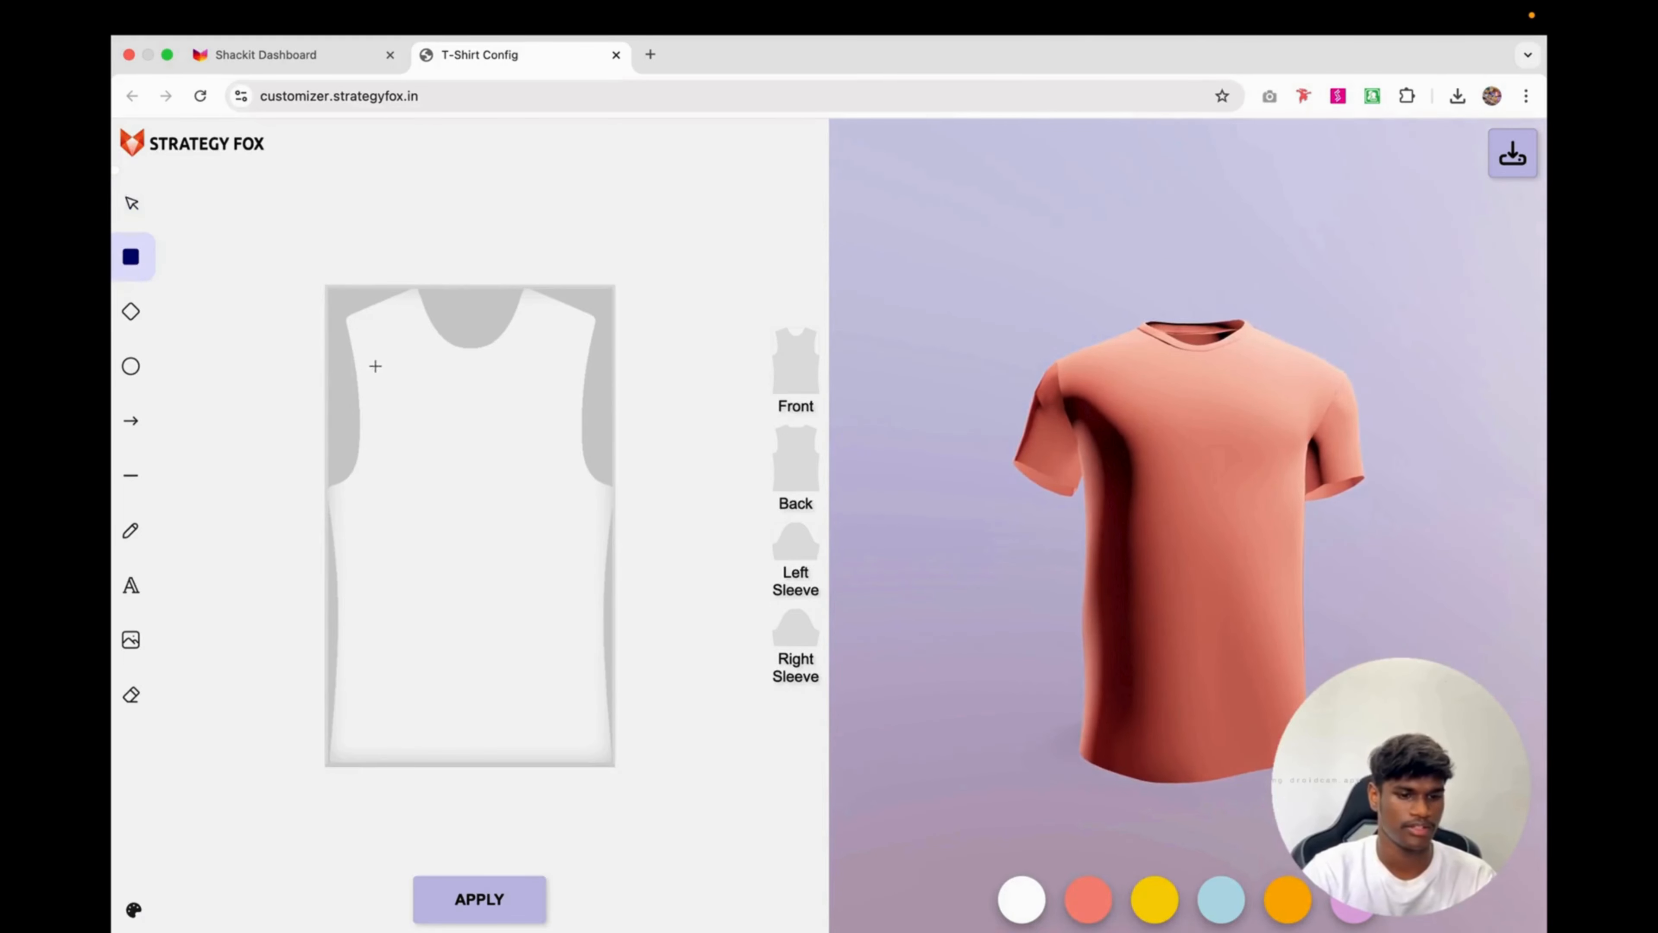
left_click_drag(421, 423, 542, 543)
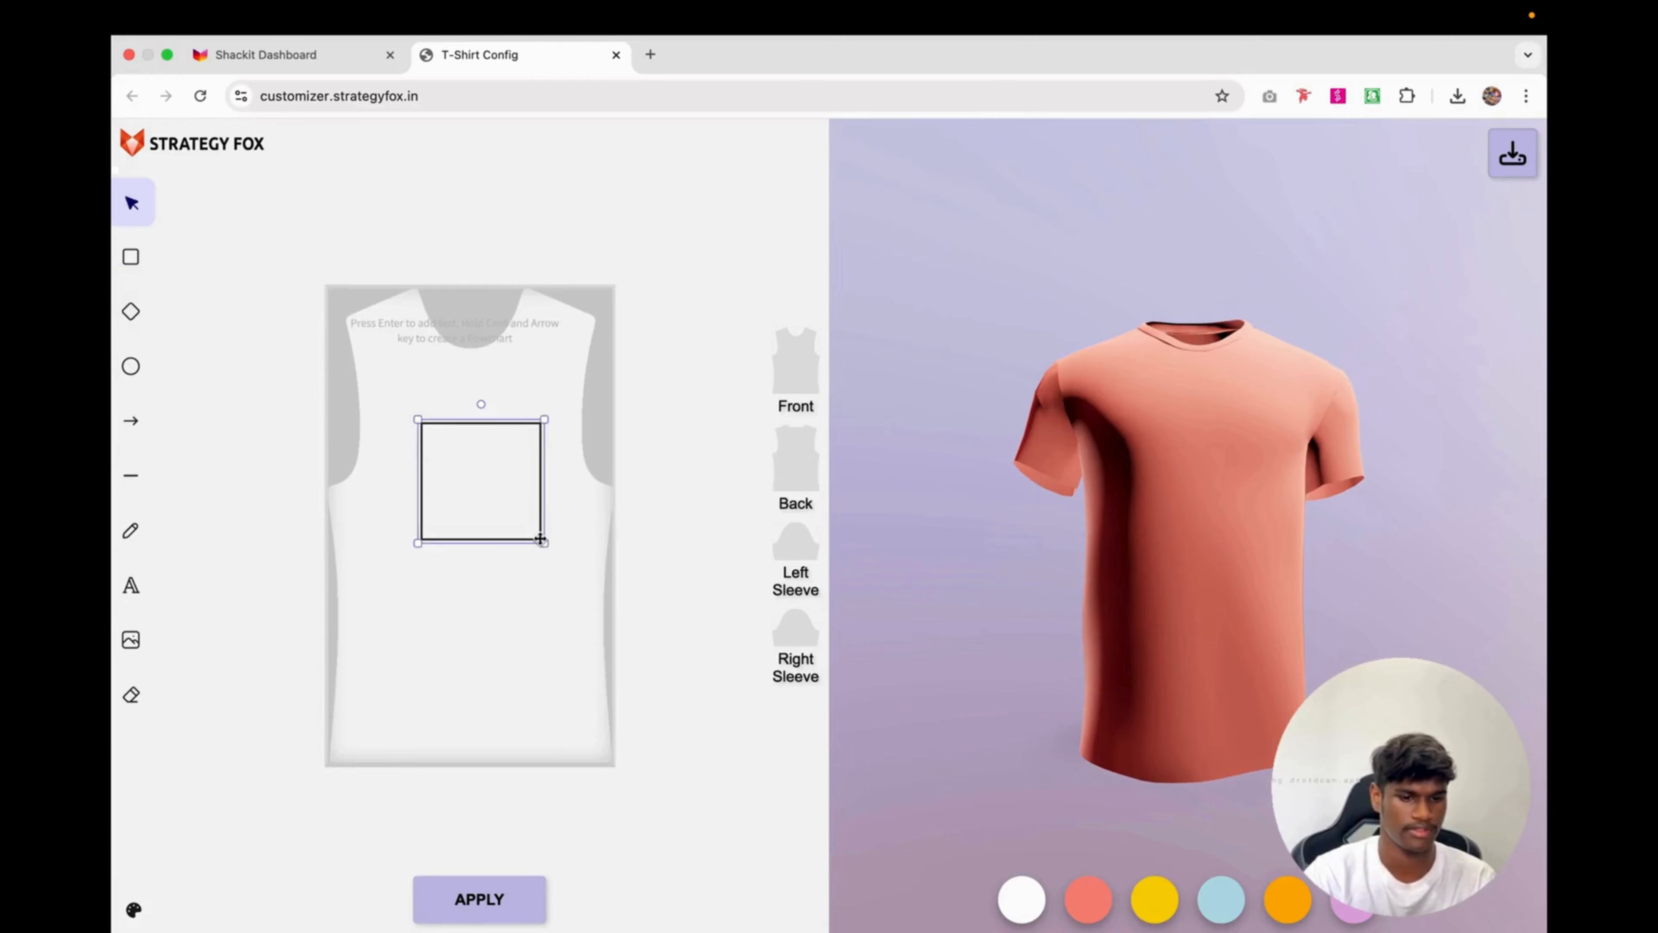
Insert the graffiti JPEG from the memory match folder and position it low on the shirt front.
left_click(144, 642)
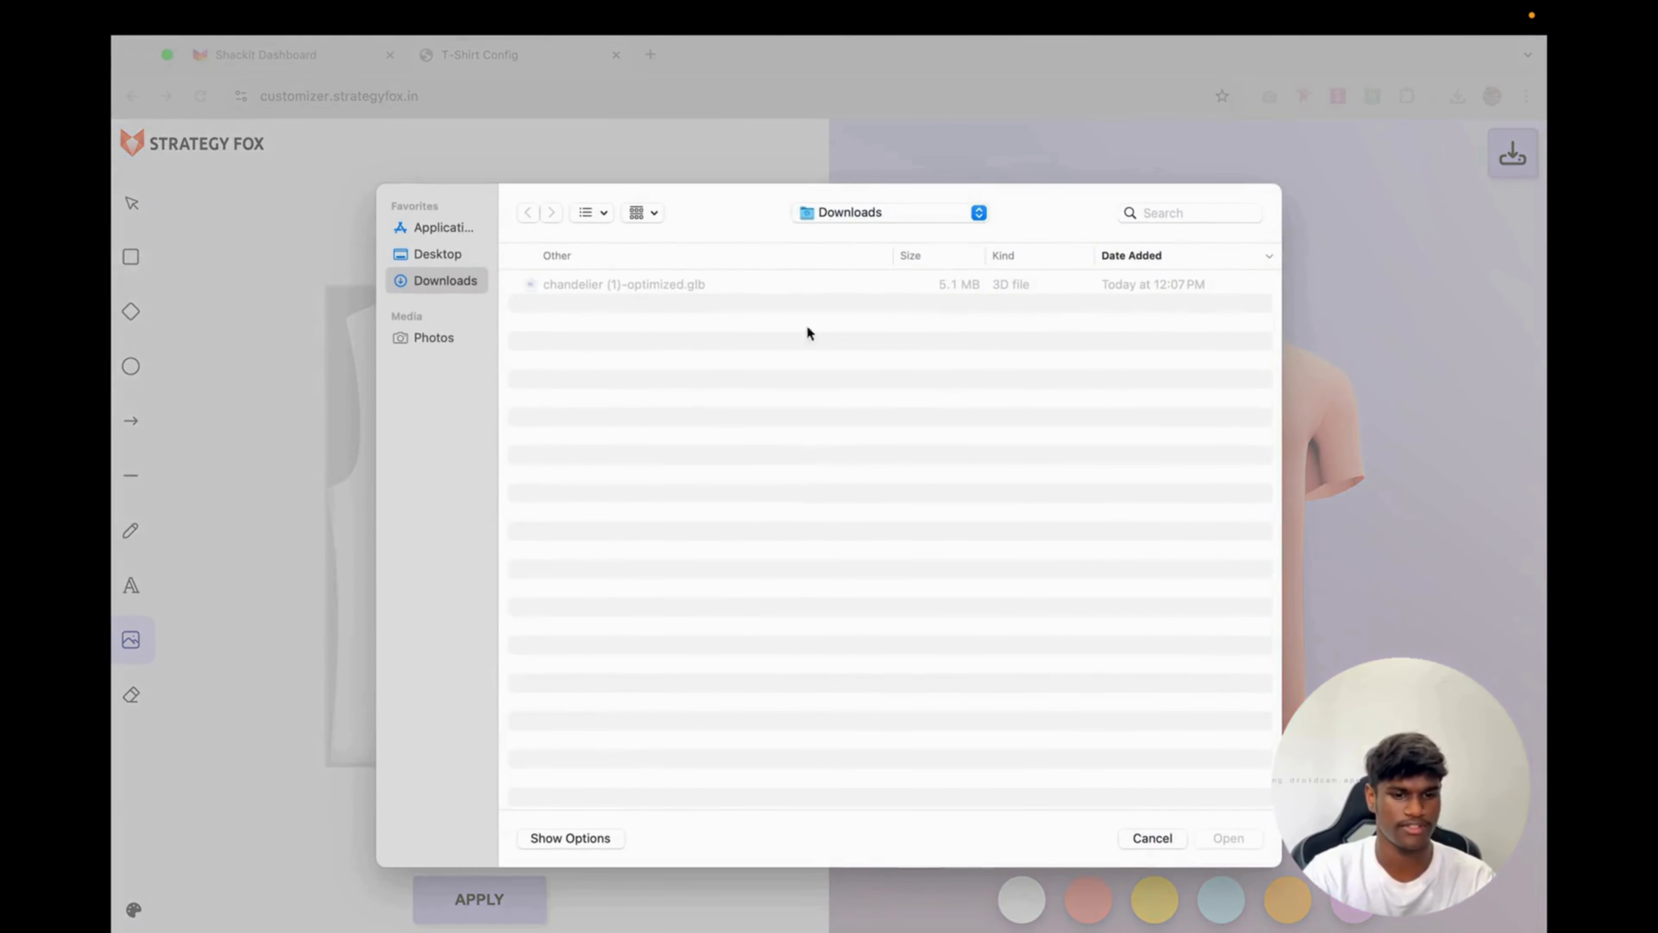
left_click(892, 214)
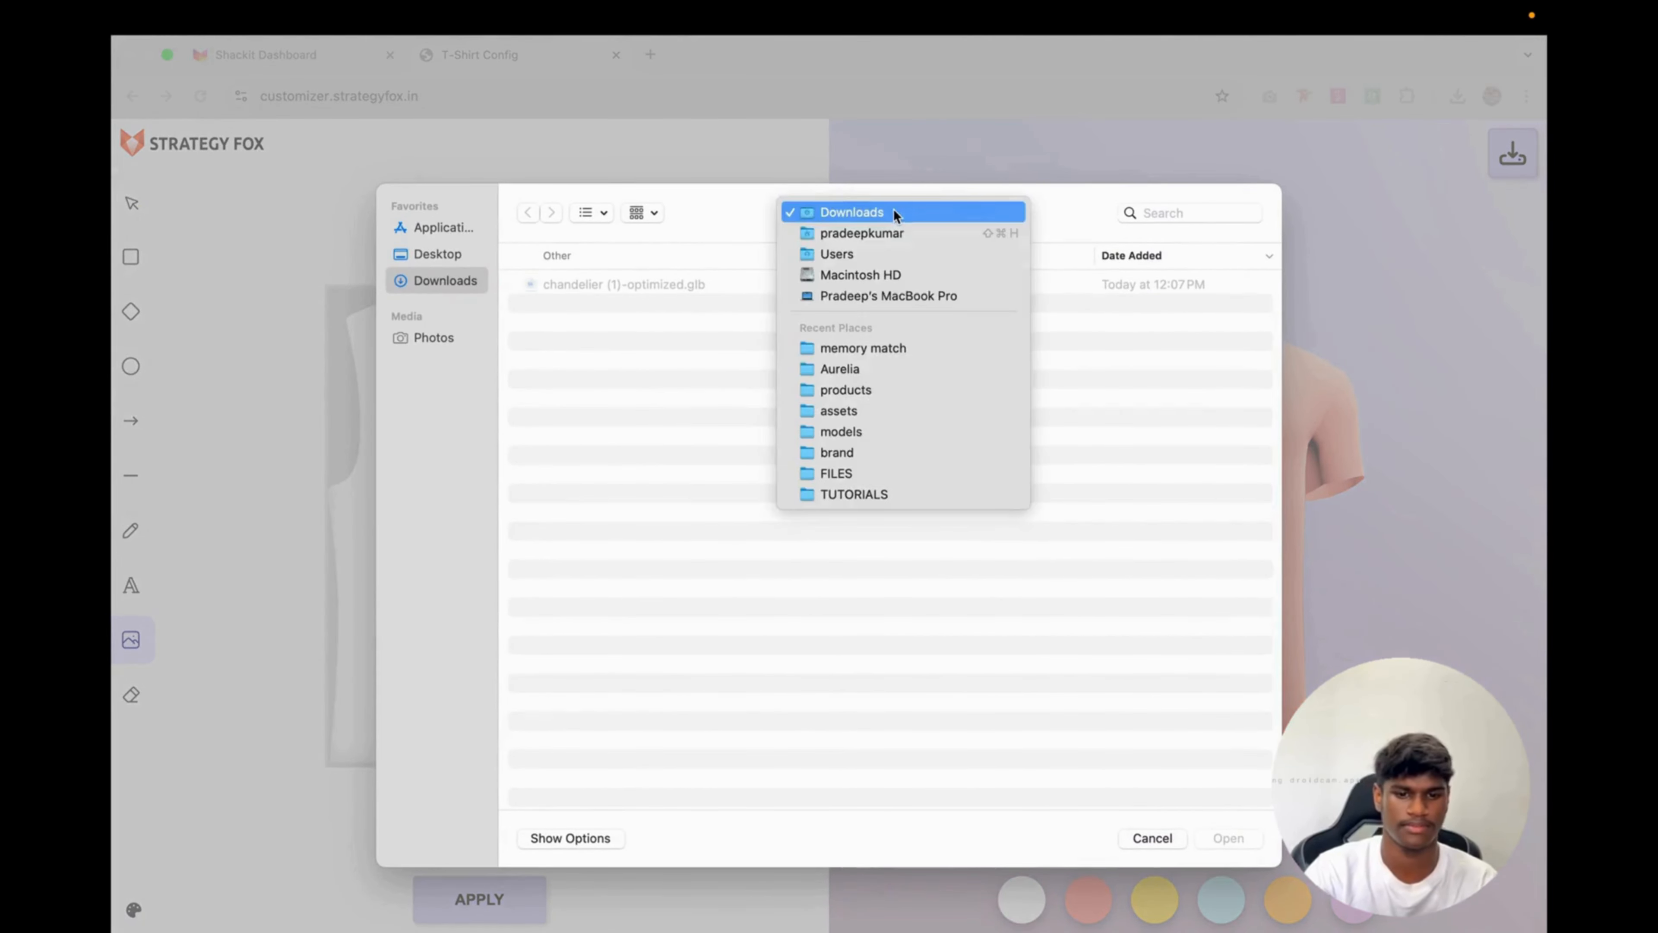
left_click(851, 370)
left_click(666, 315)
left_click(655, 306)
double_click(654, 306)
double_click(614, 323)
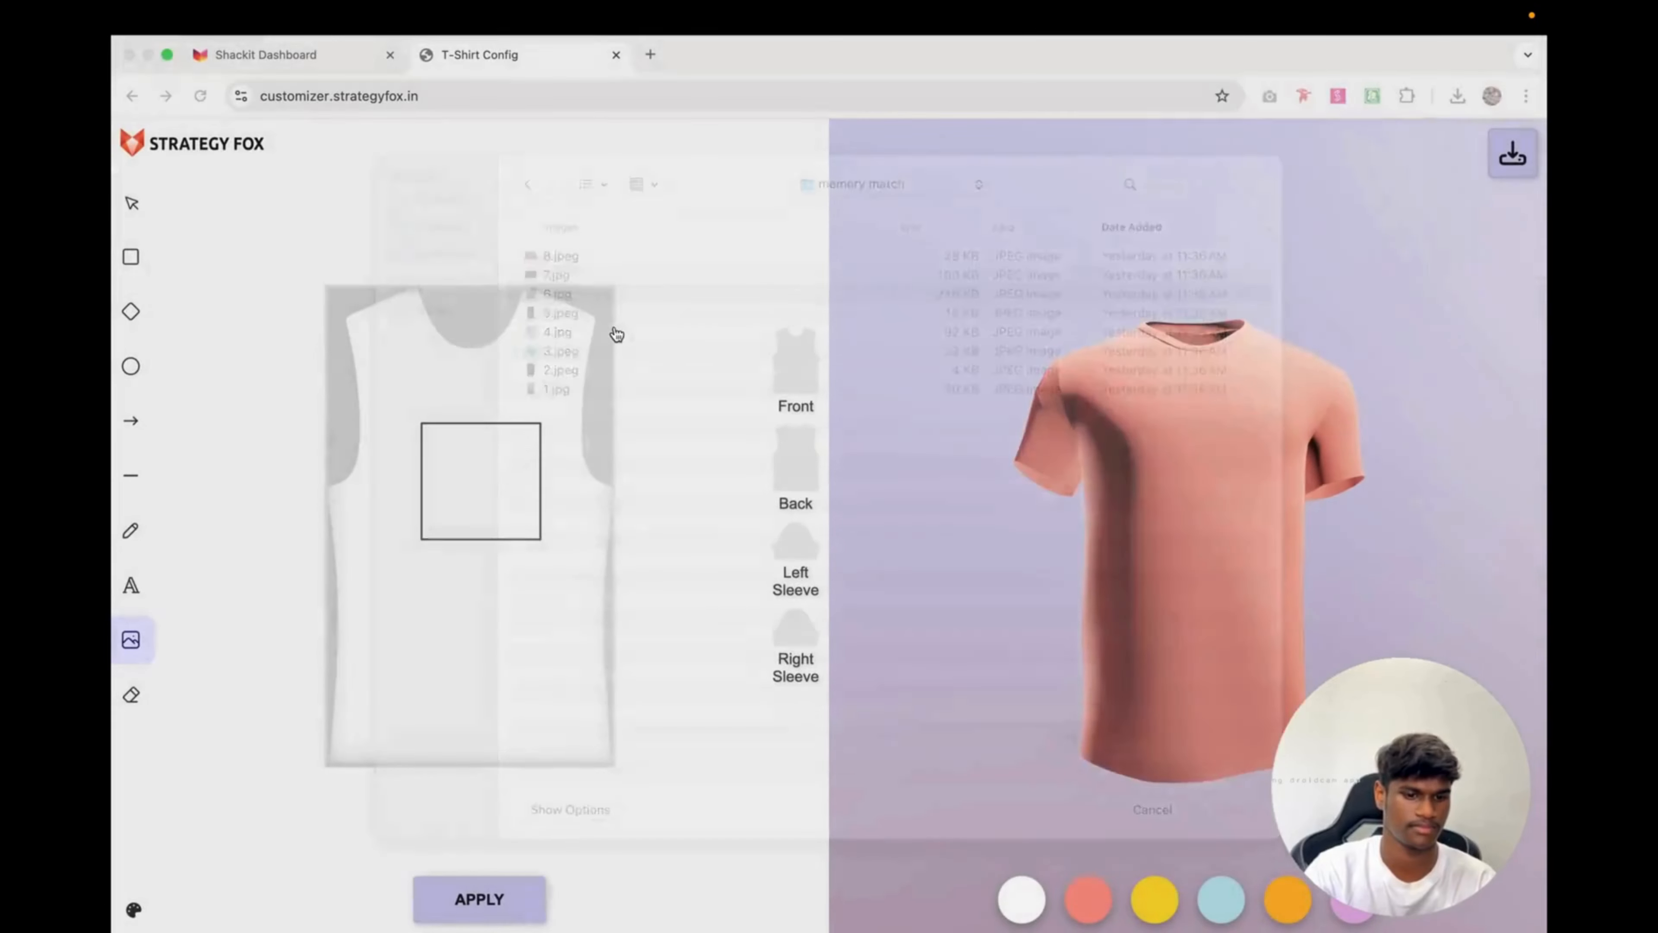
left_click(438, 591)
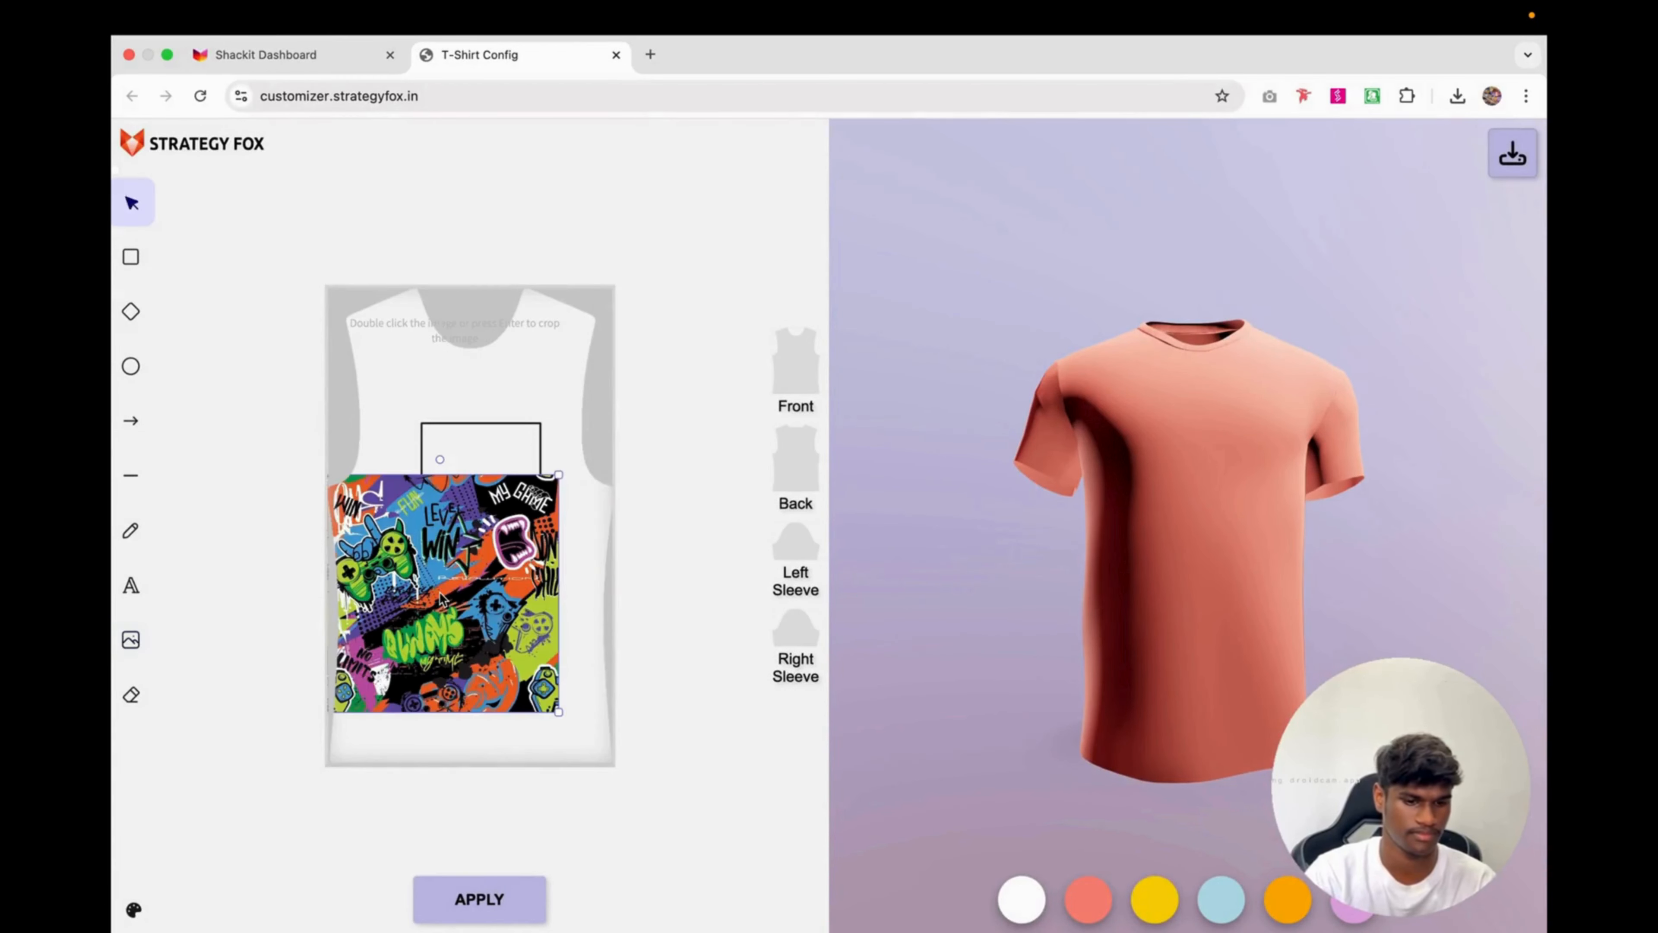
left_click_drag(465, 594, 485, 623)
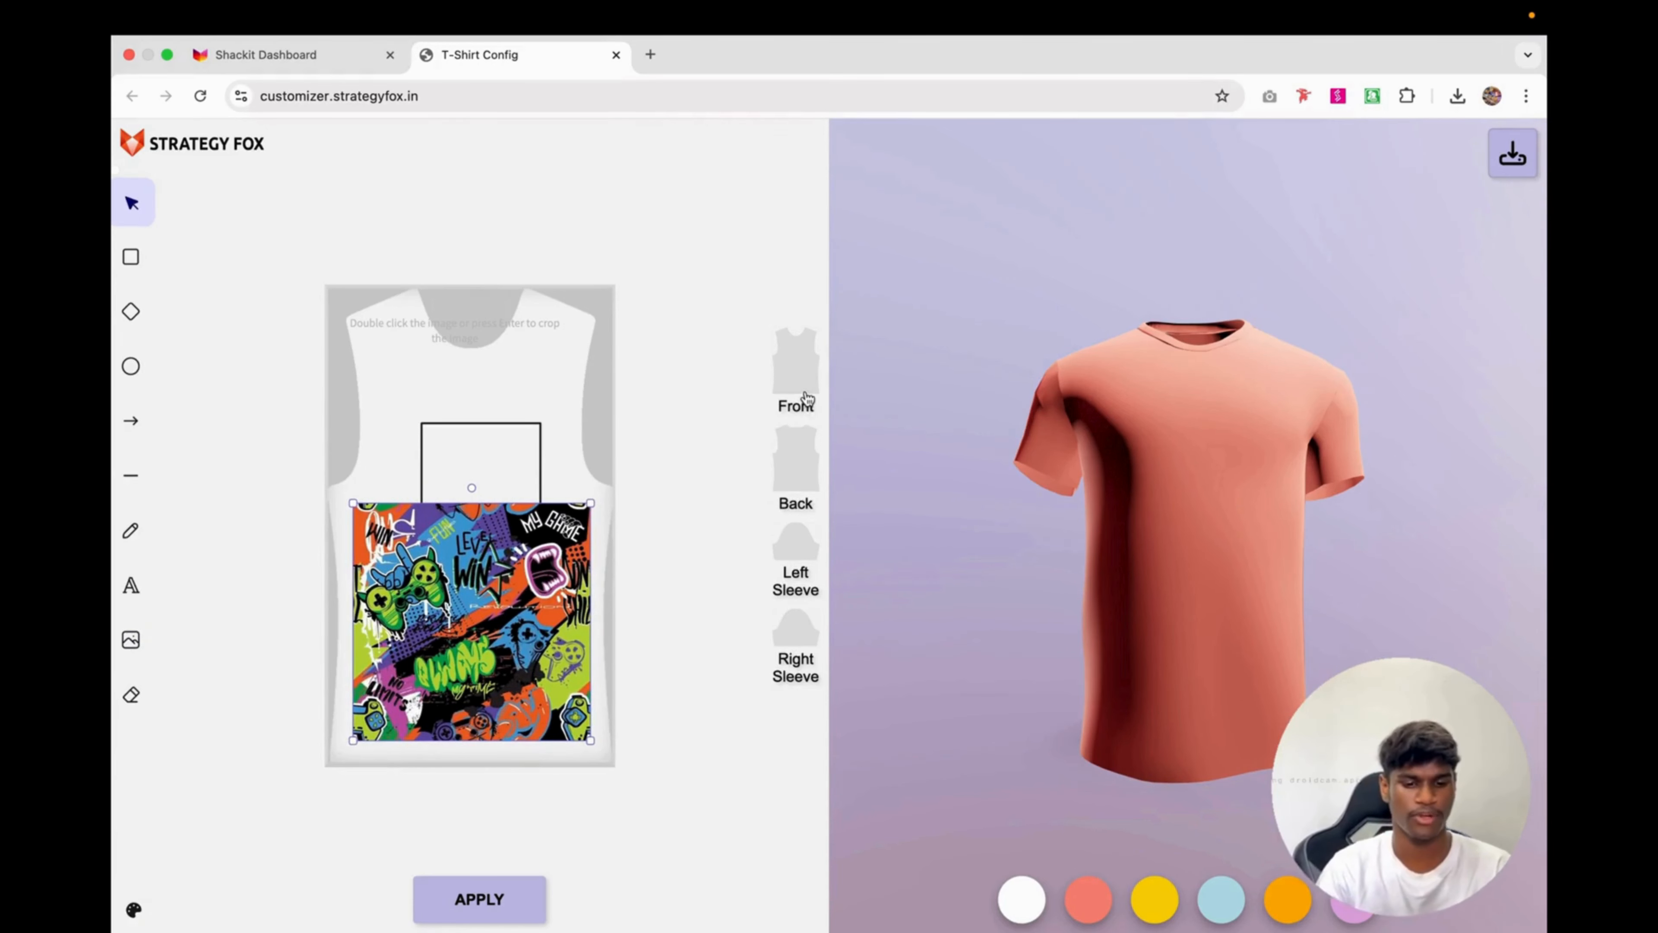
Apply the front design to the 3D shirt and switch to editing the back.
left_click(494, 881)
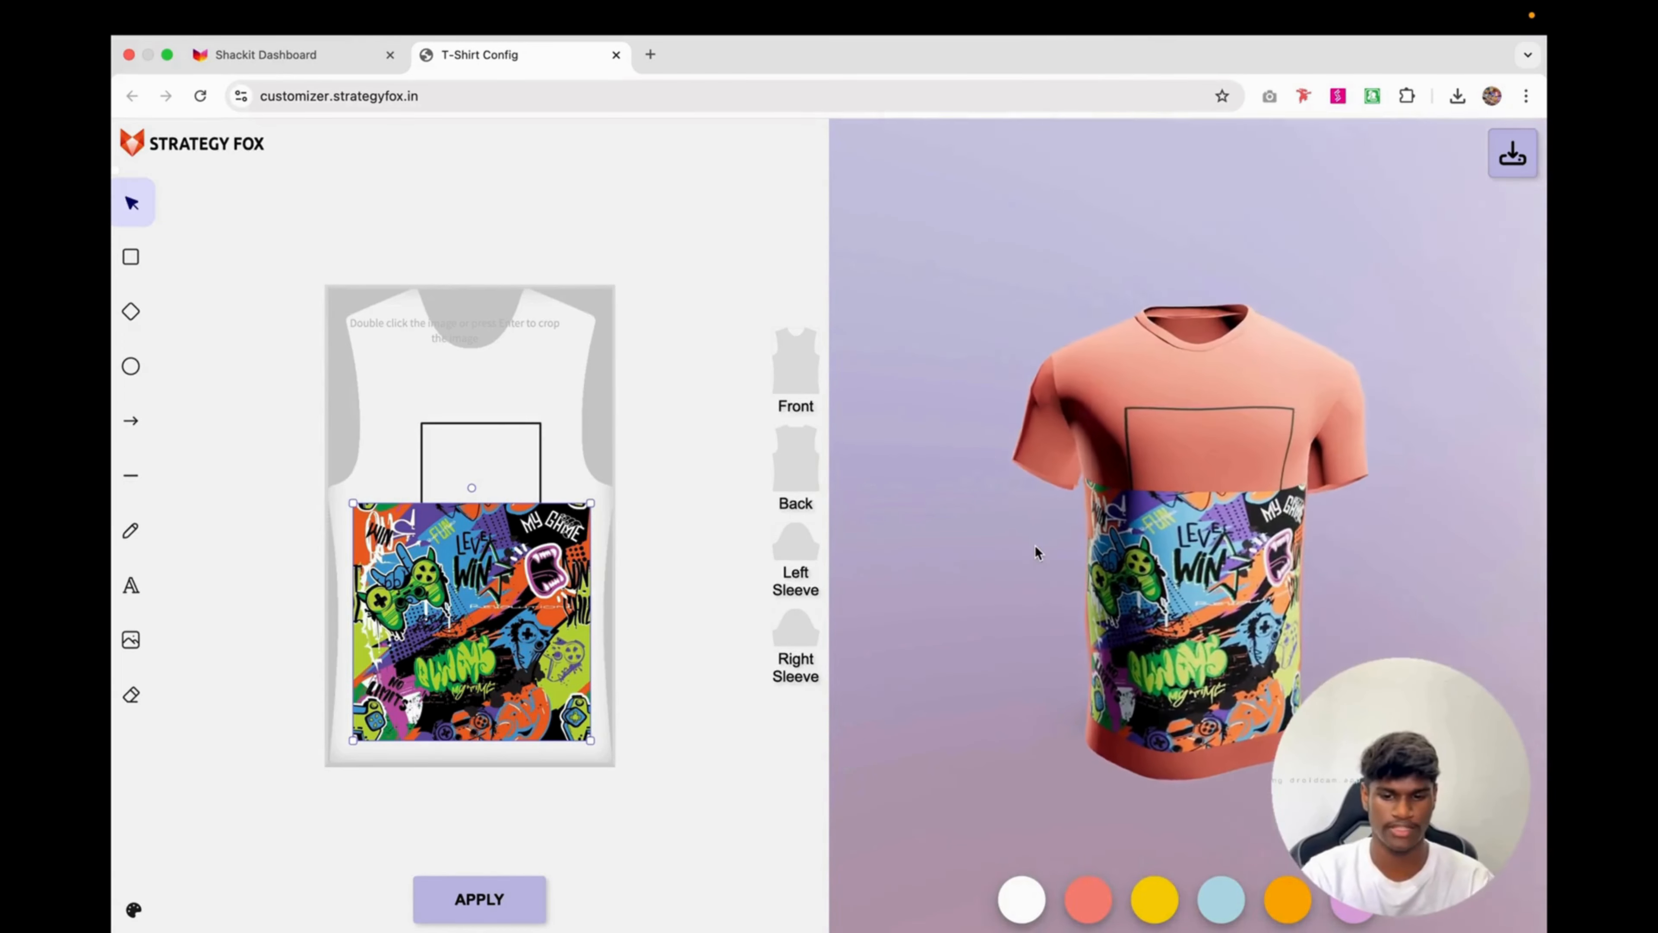
left_click_drag(1035, 552, 999, 563)
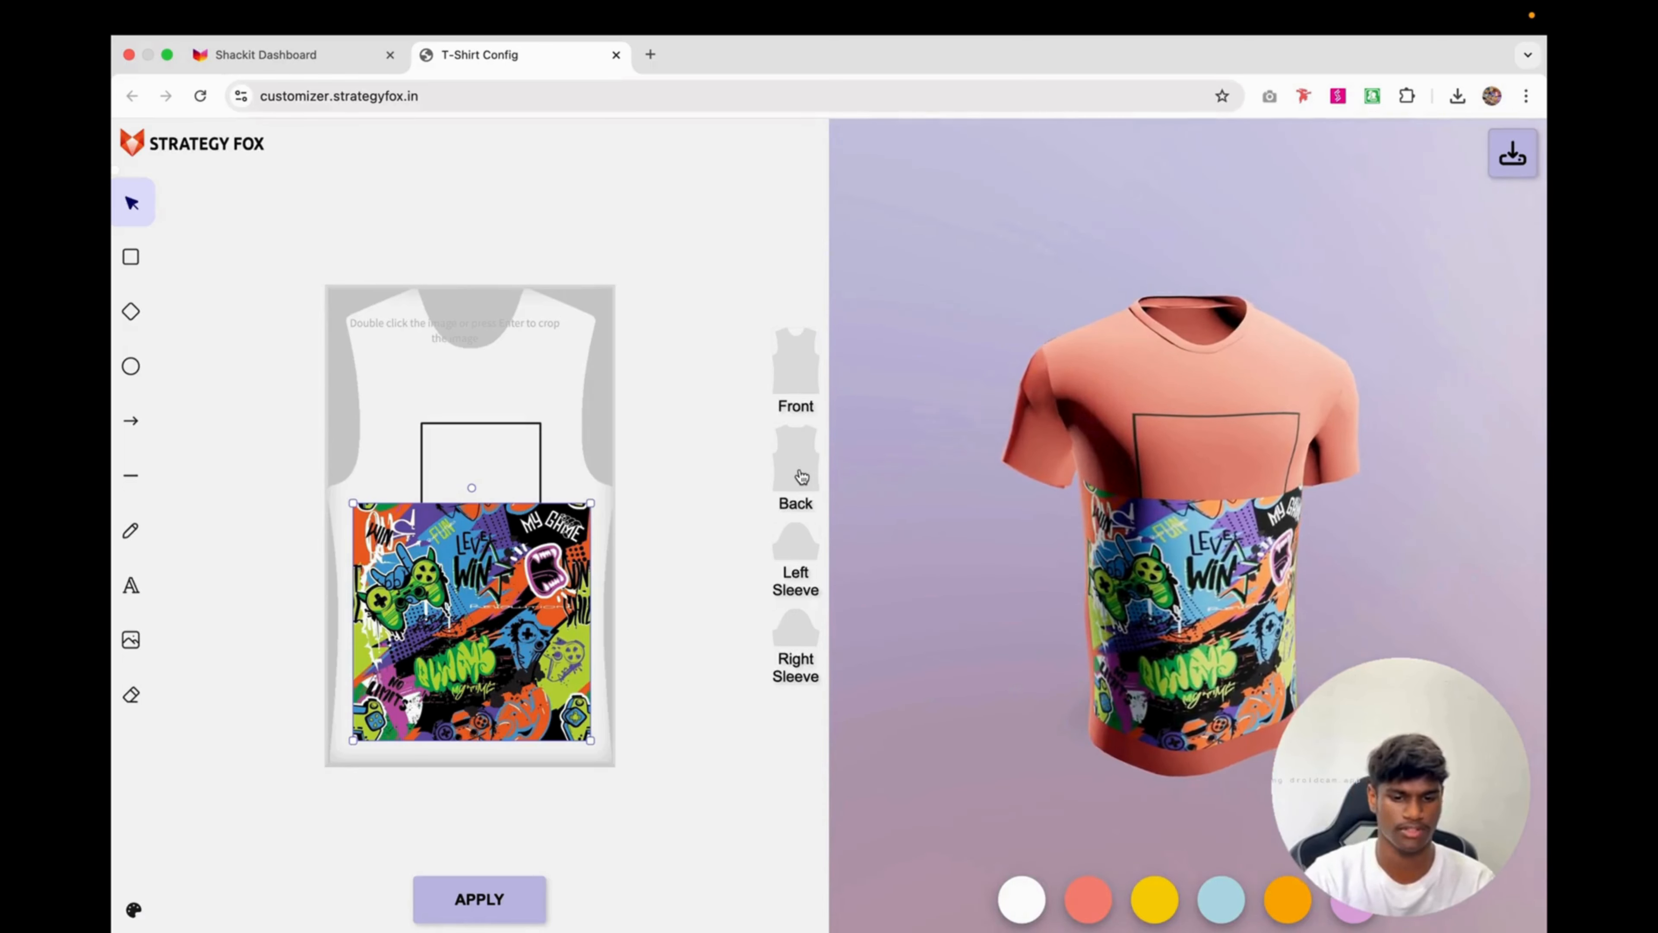
left_click(802, 477)
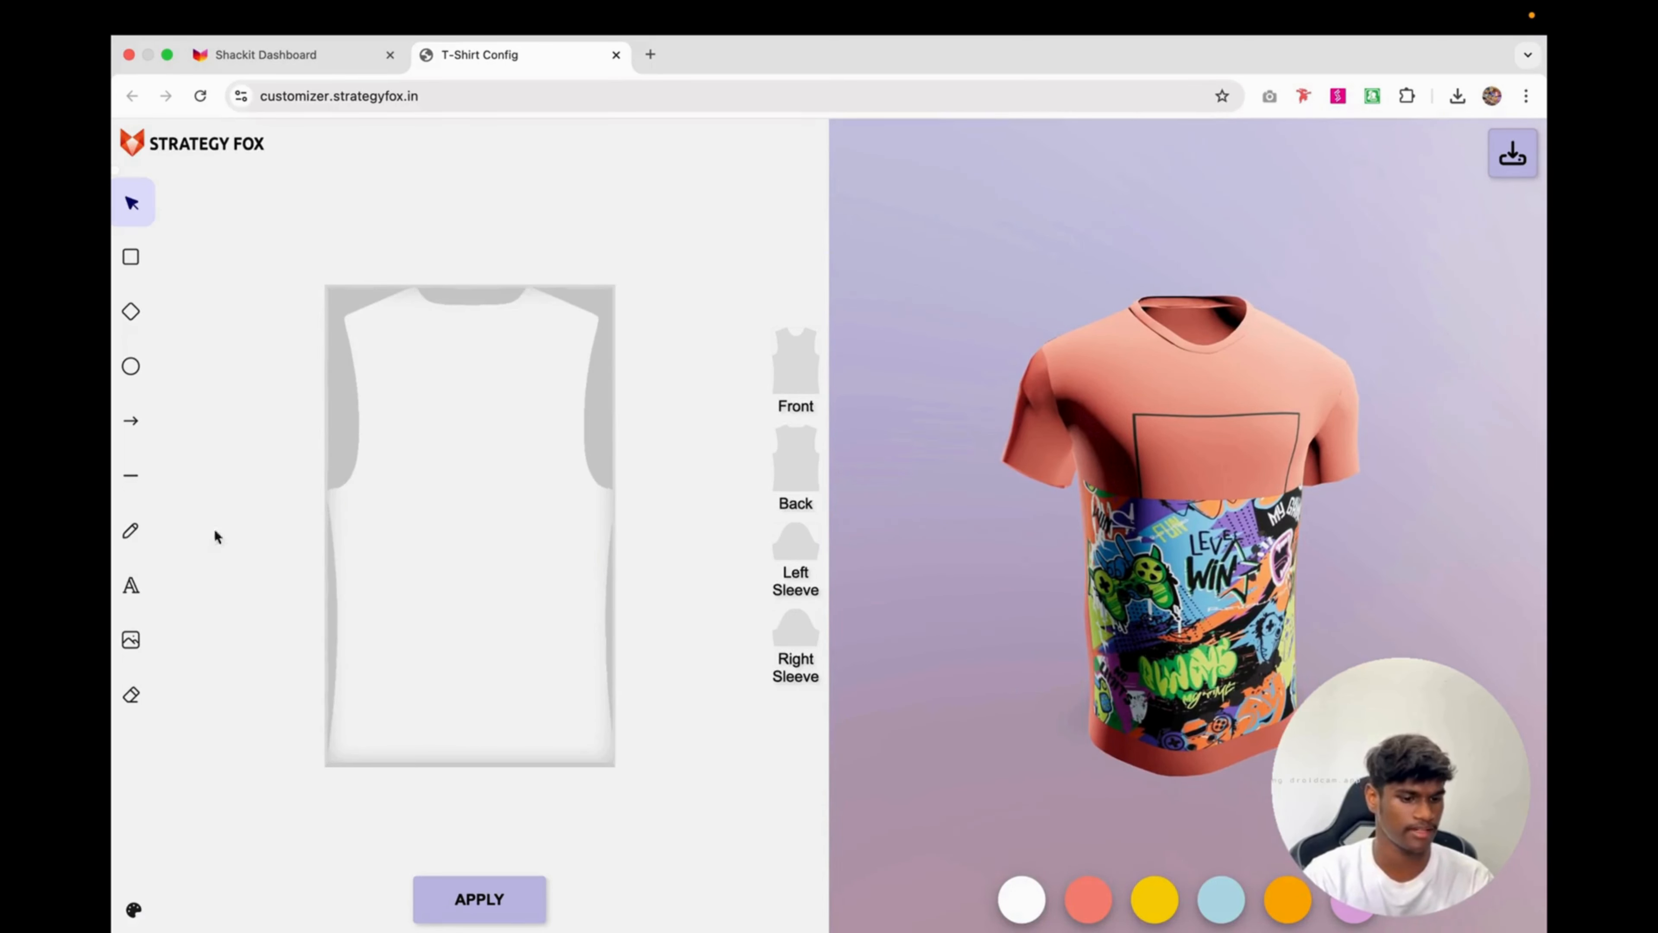
Draw a black freehand zigzag on the shirt back and apply it to the 3D shirt.
left_click(135, 546)
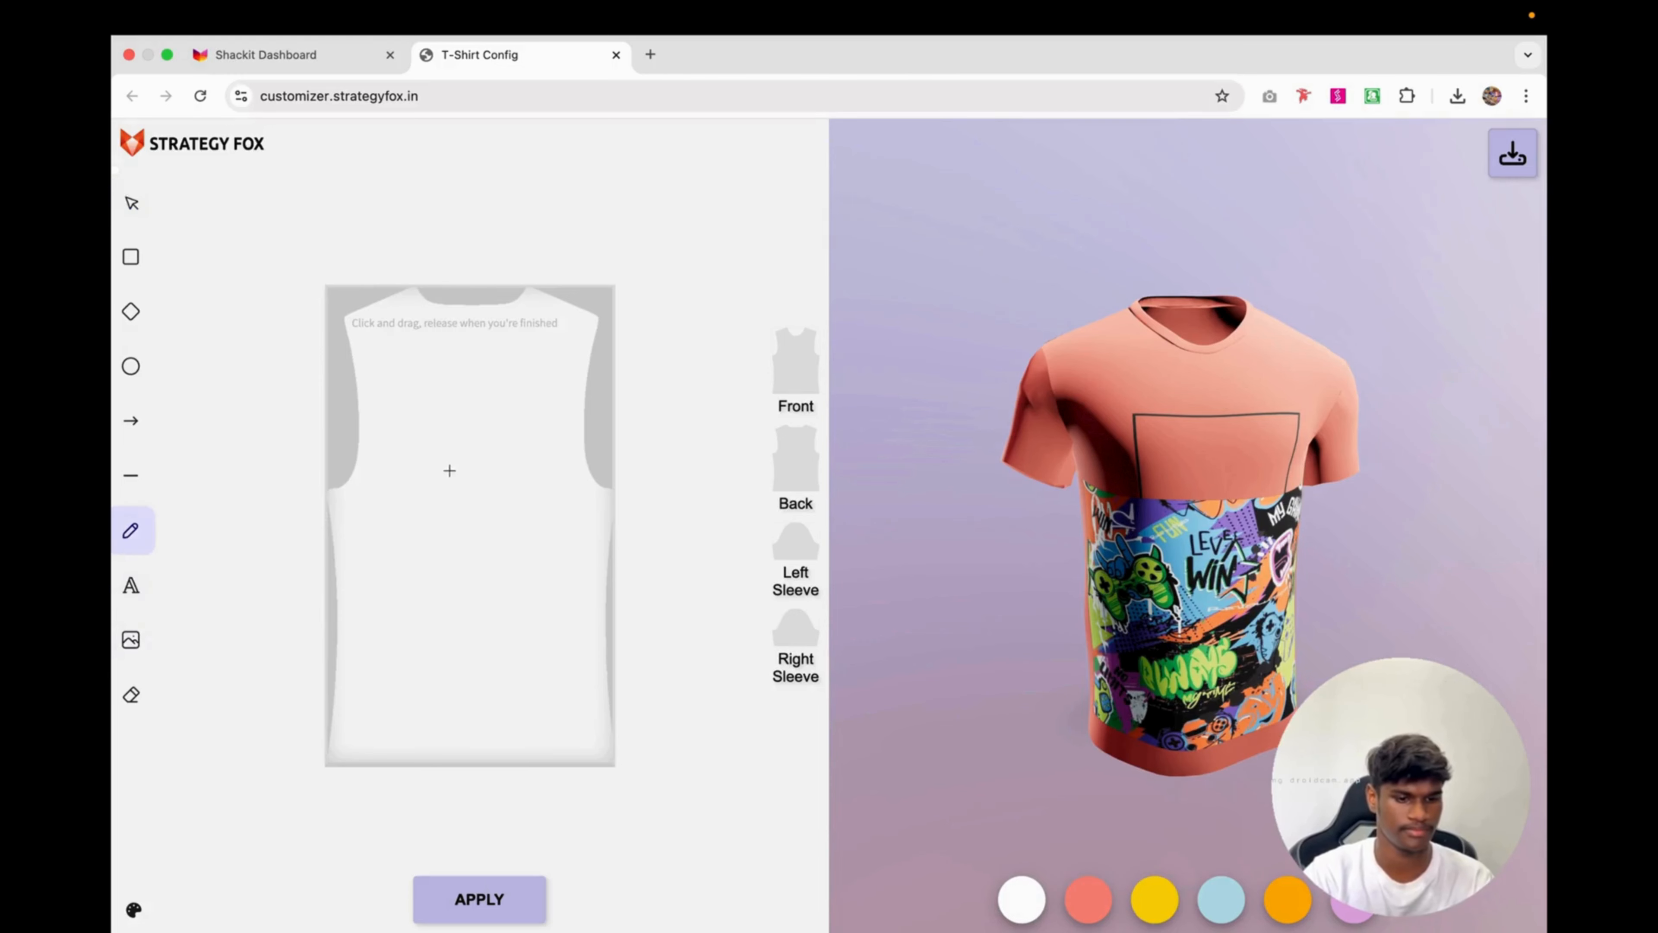
mouse_move(377, 510)
left_mouse_down()
mouse_move(438, 475)
mouse_move(402, 598)
mouse_move(541, 543)
mouse_move(508, 664)
mouse_move(552, 638)
left_mouse_up()
left_click(500, 889)
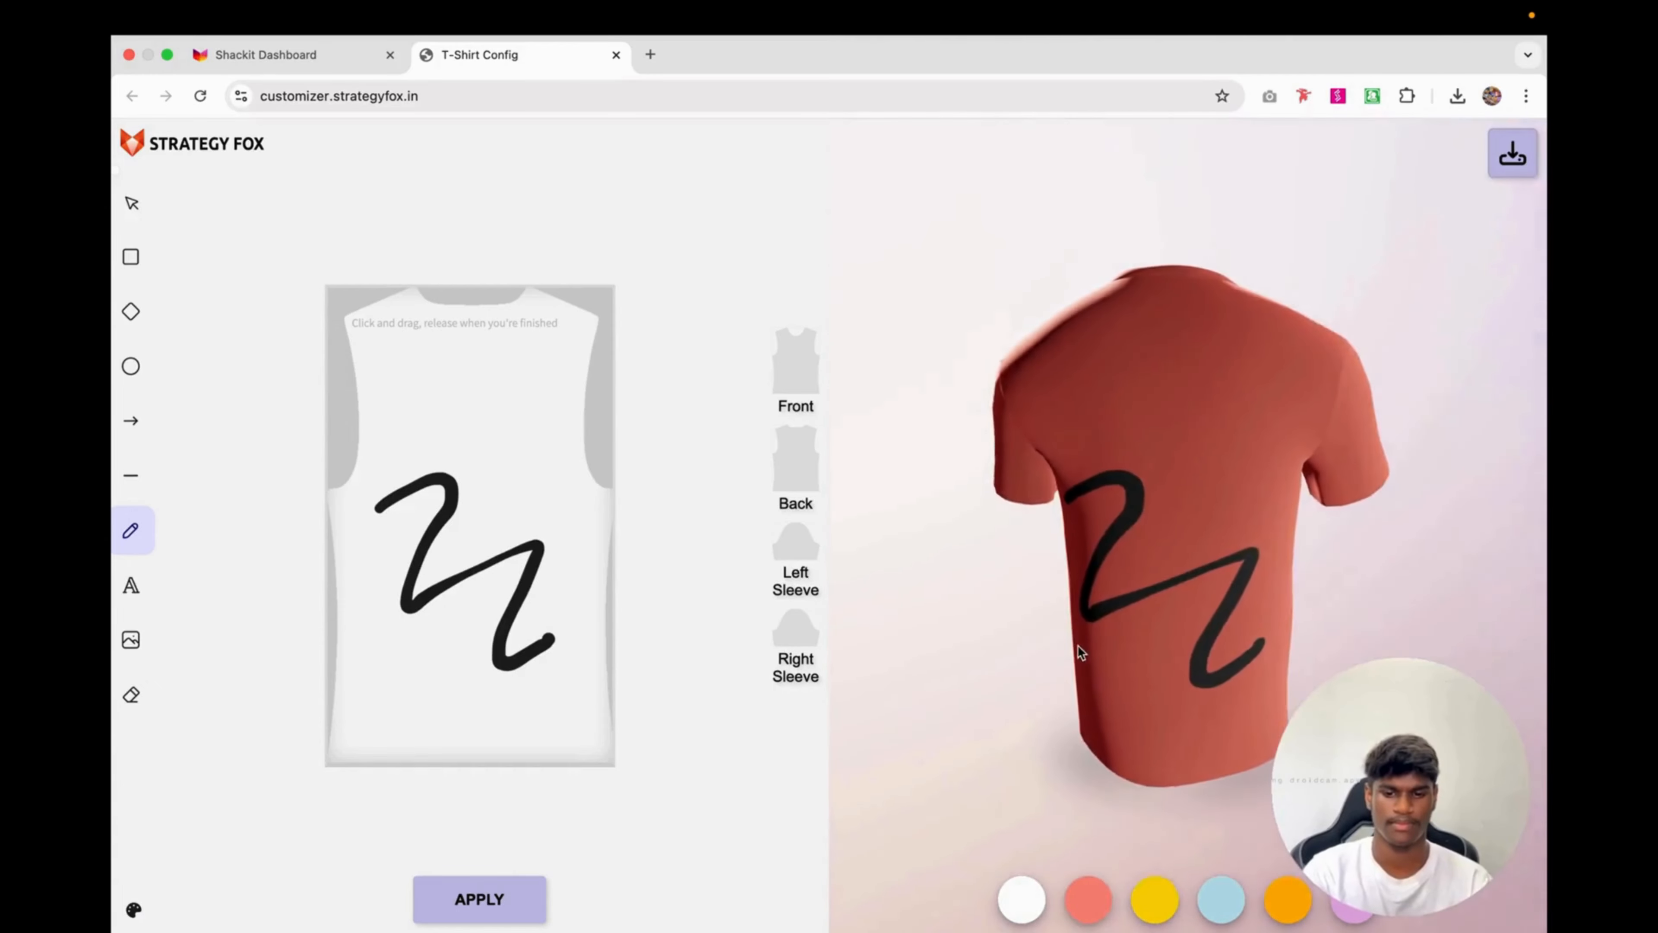
Turn the shirt toward its front, download the design as strategyfox-Tshirt (2).png, and close the customizer.
left_click_drag(1303, 641, 1077, 637)
left_click_drag(1240, 627, 1067, 618)
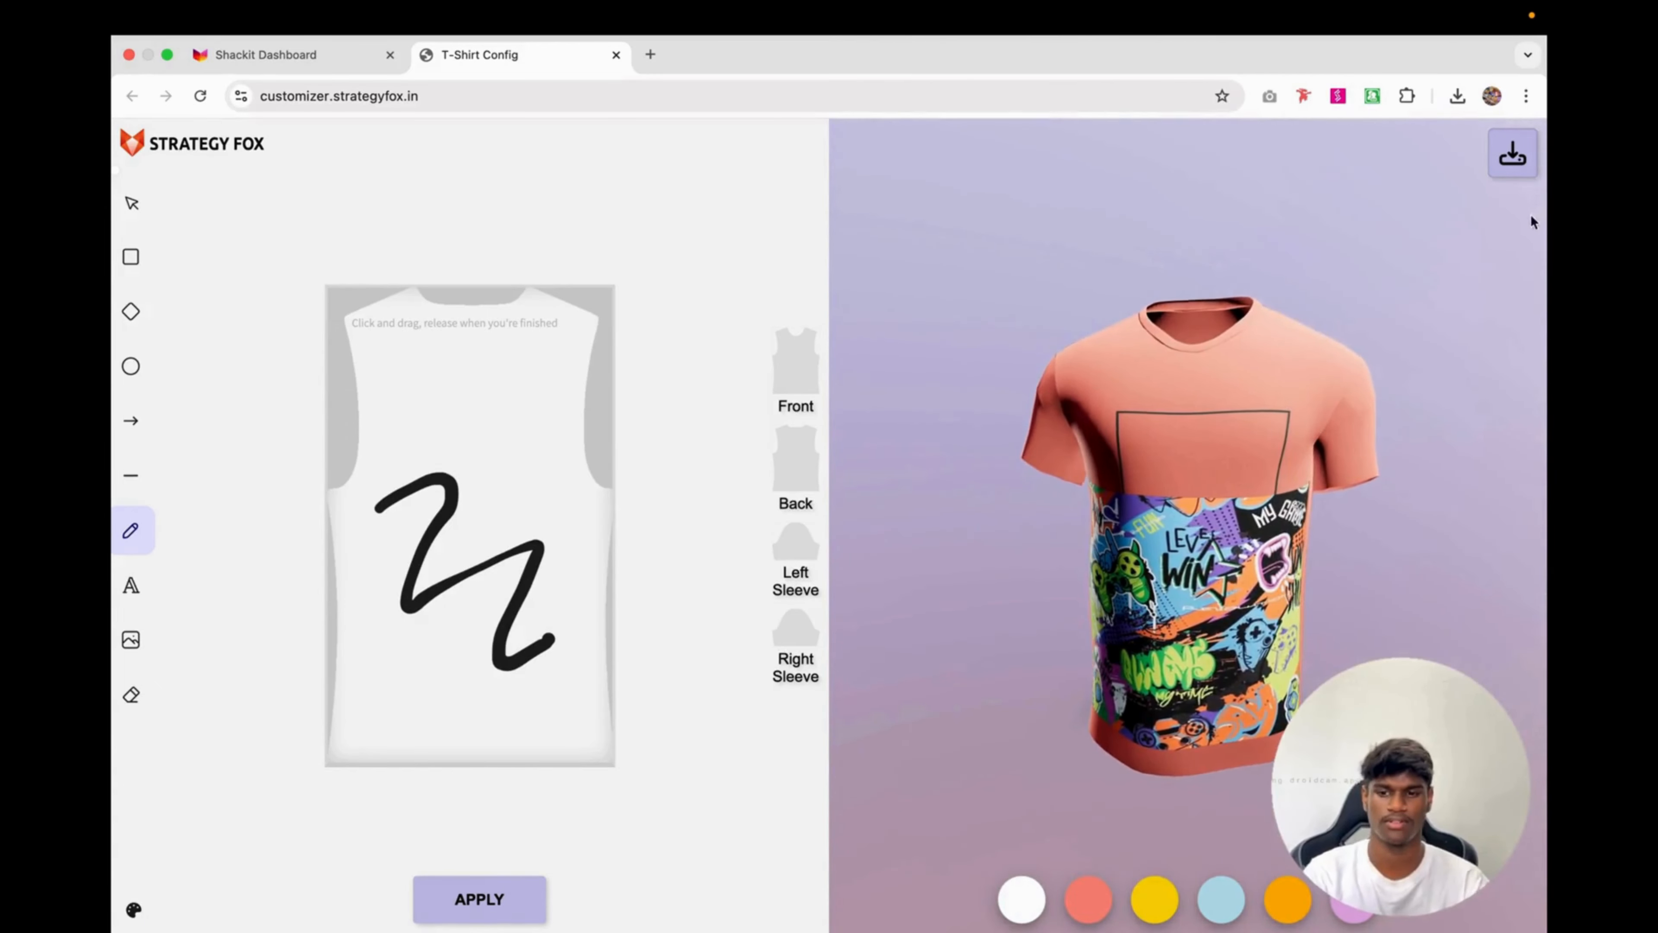
left_click(1512, 157)
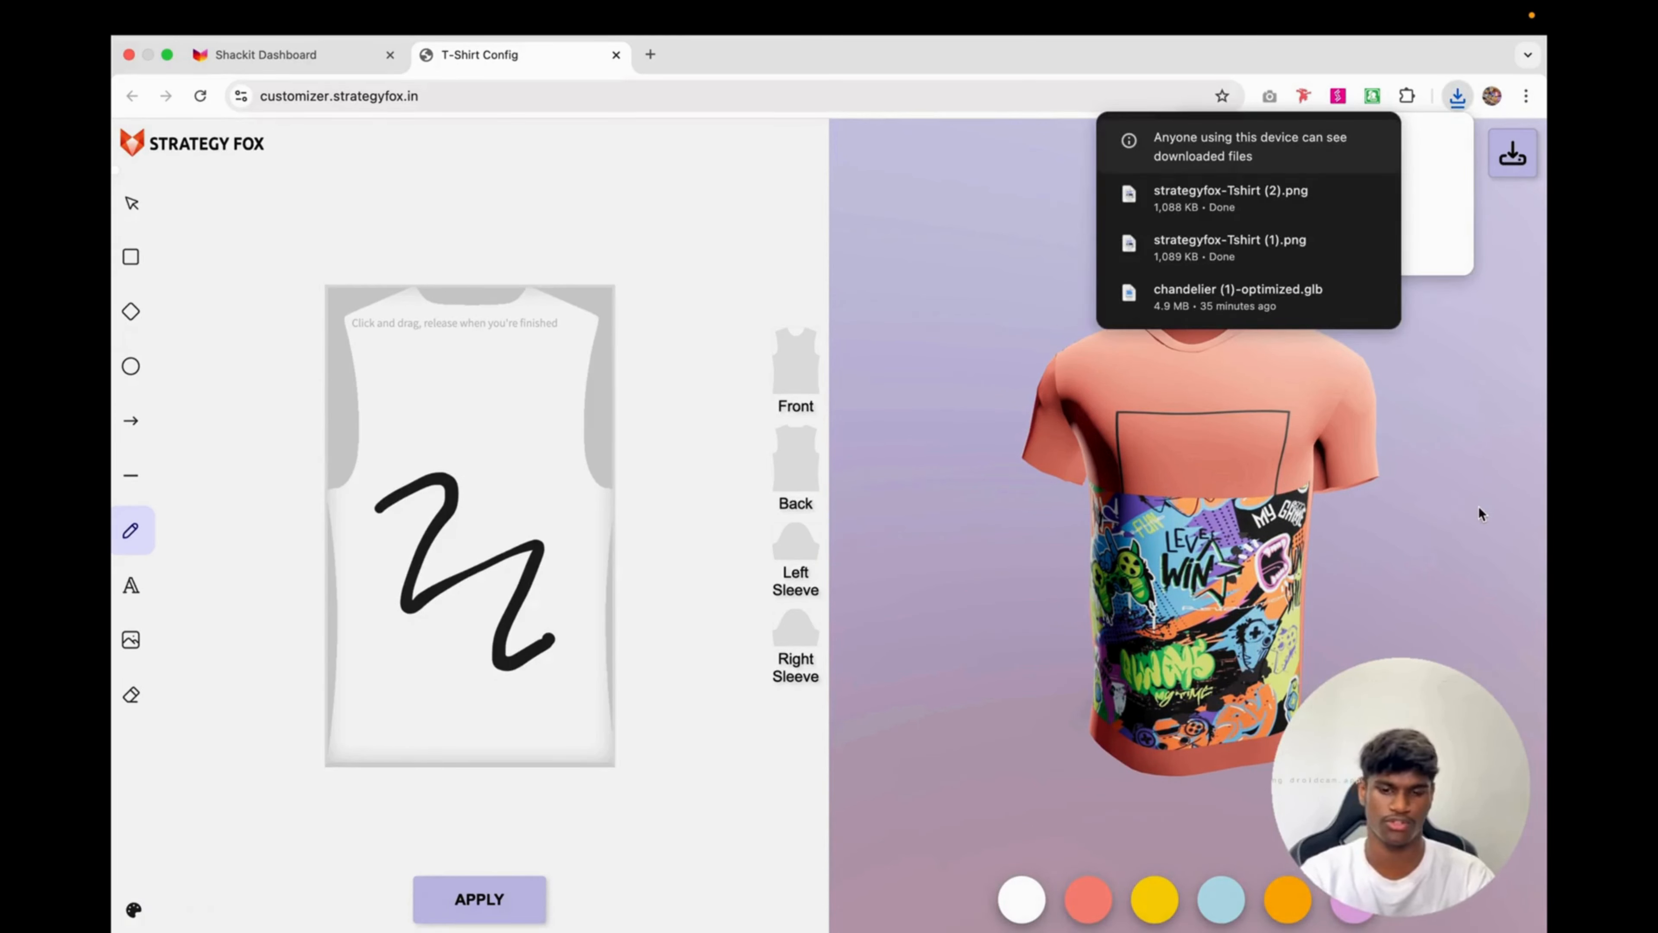
left_click(616, 54)
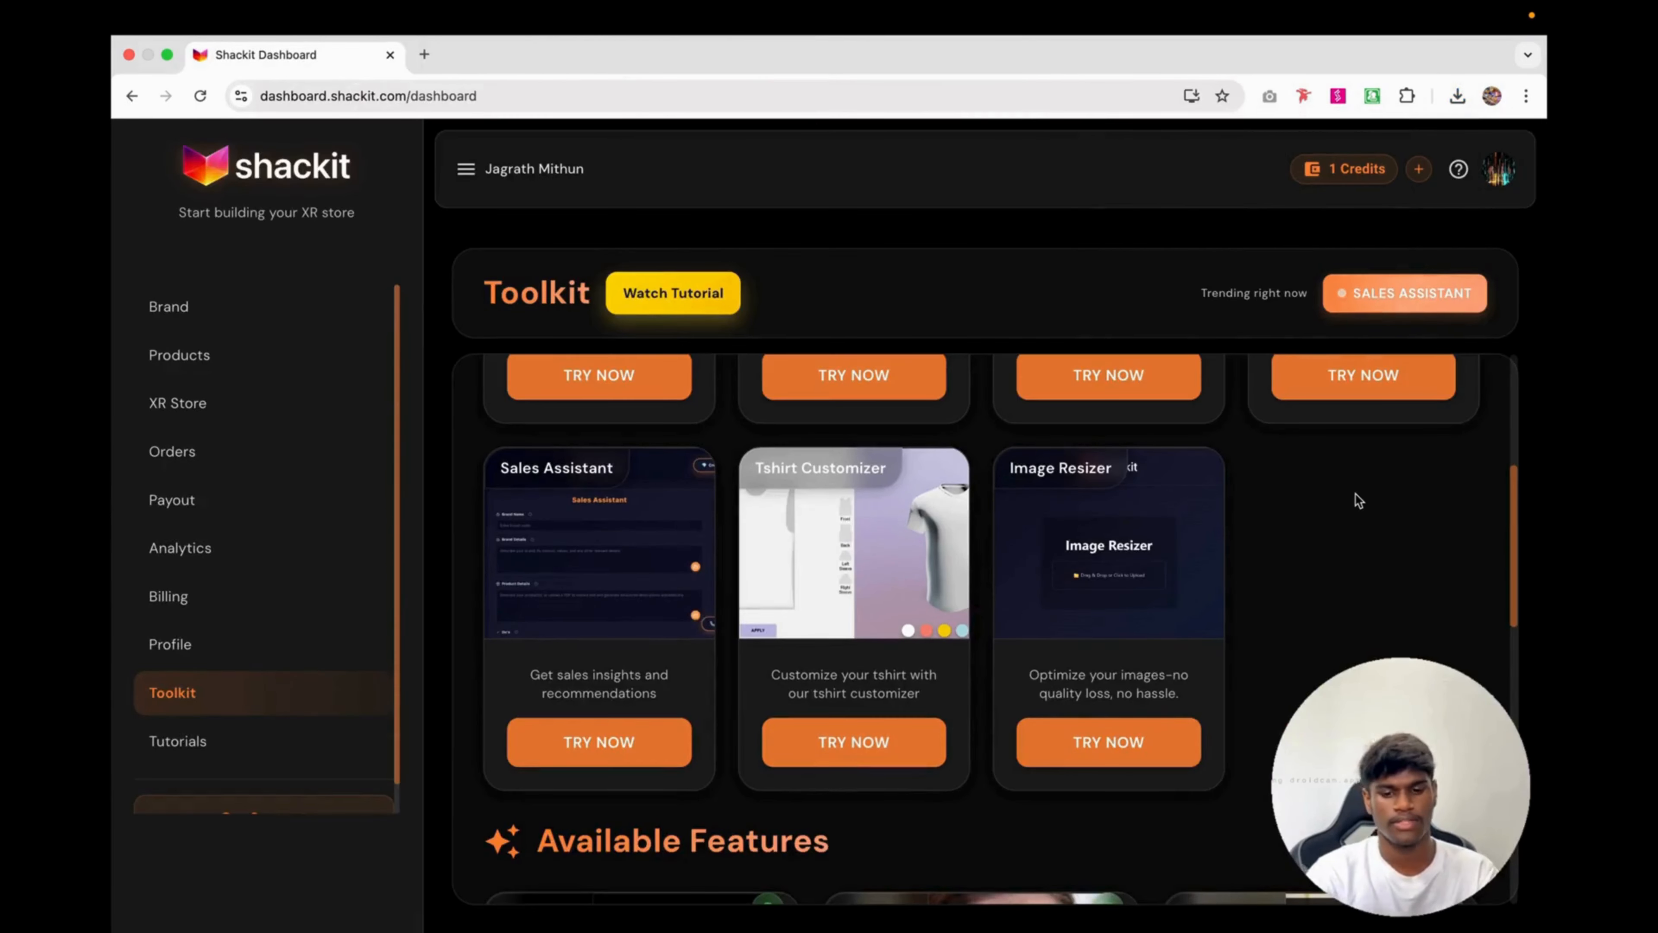
Upload toresize.jpg from the Aurelia folder into the Image Resizer.
left_click(1118, 734)
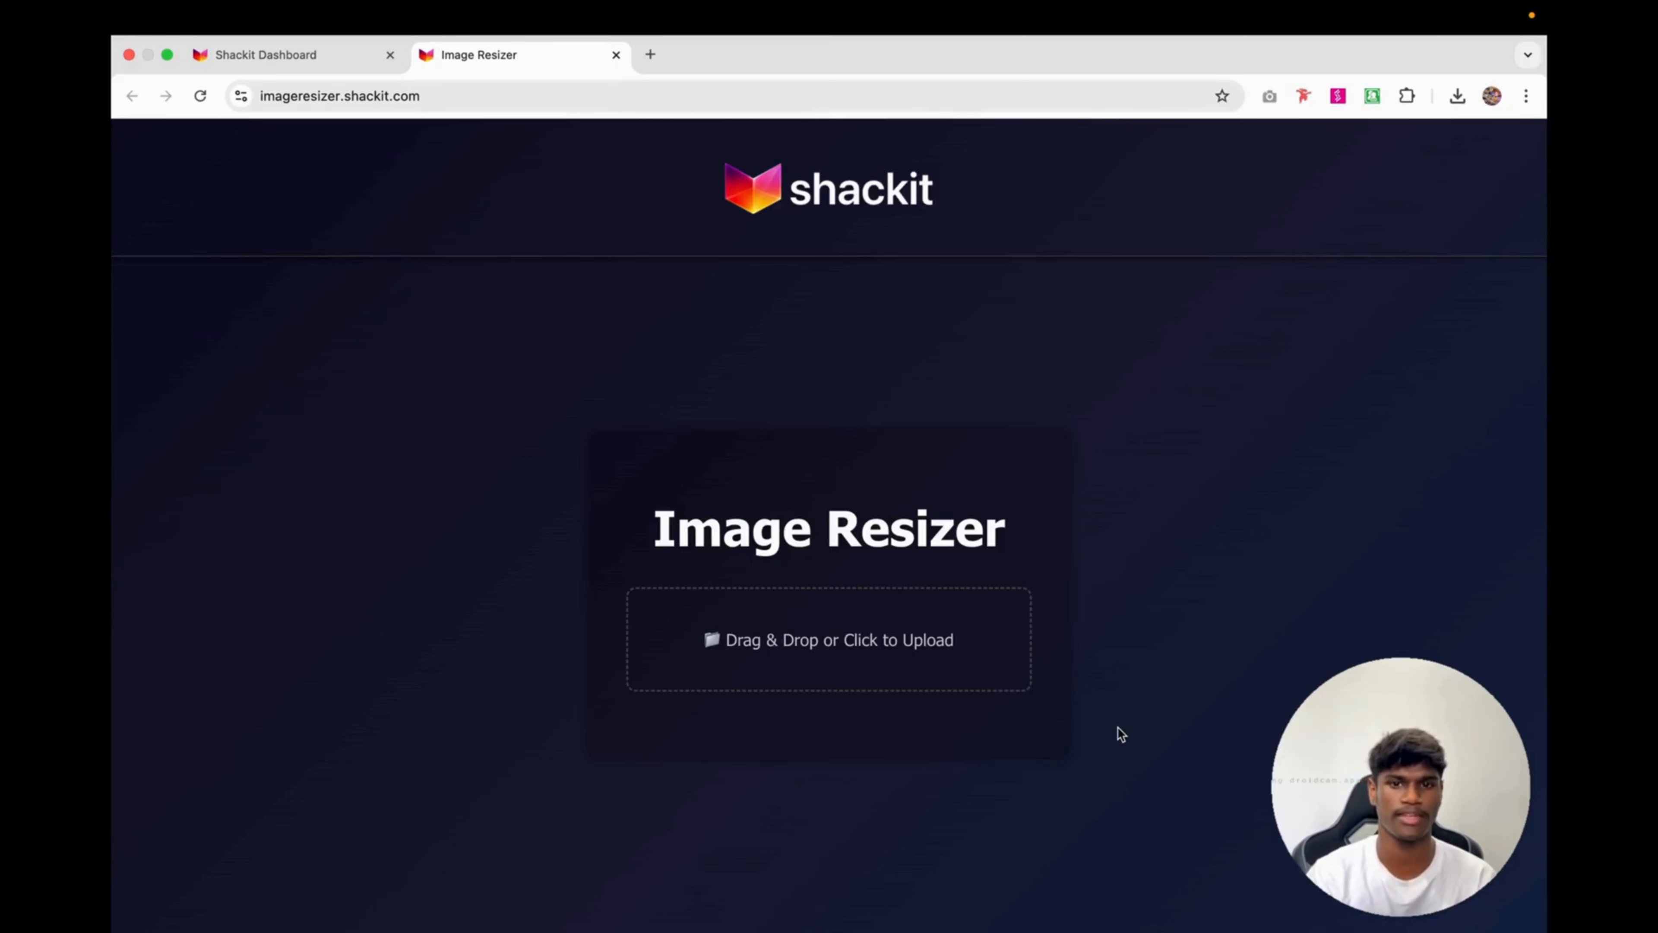
left_click(901, 668)
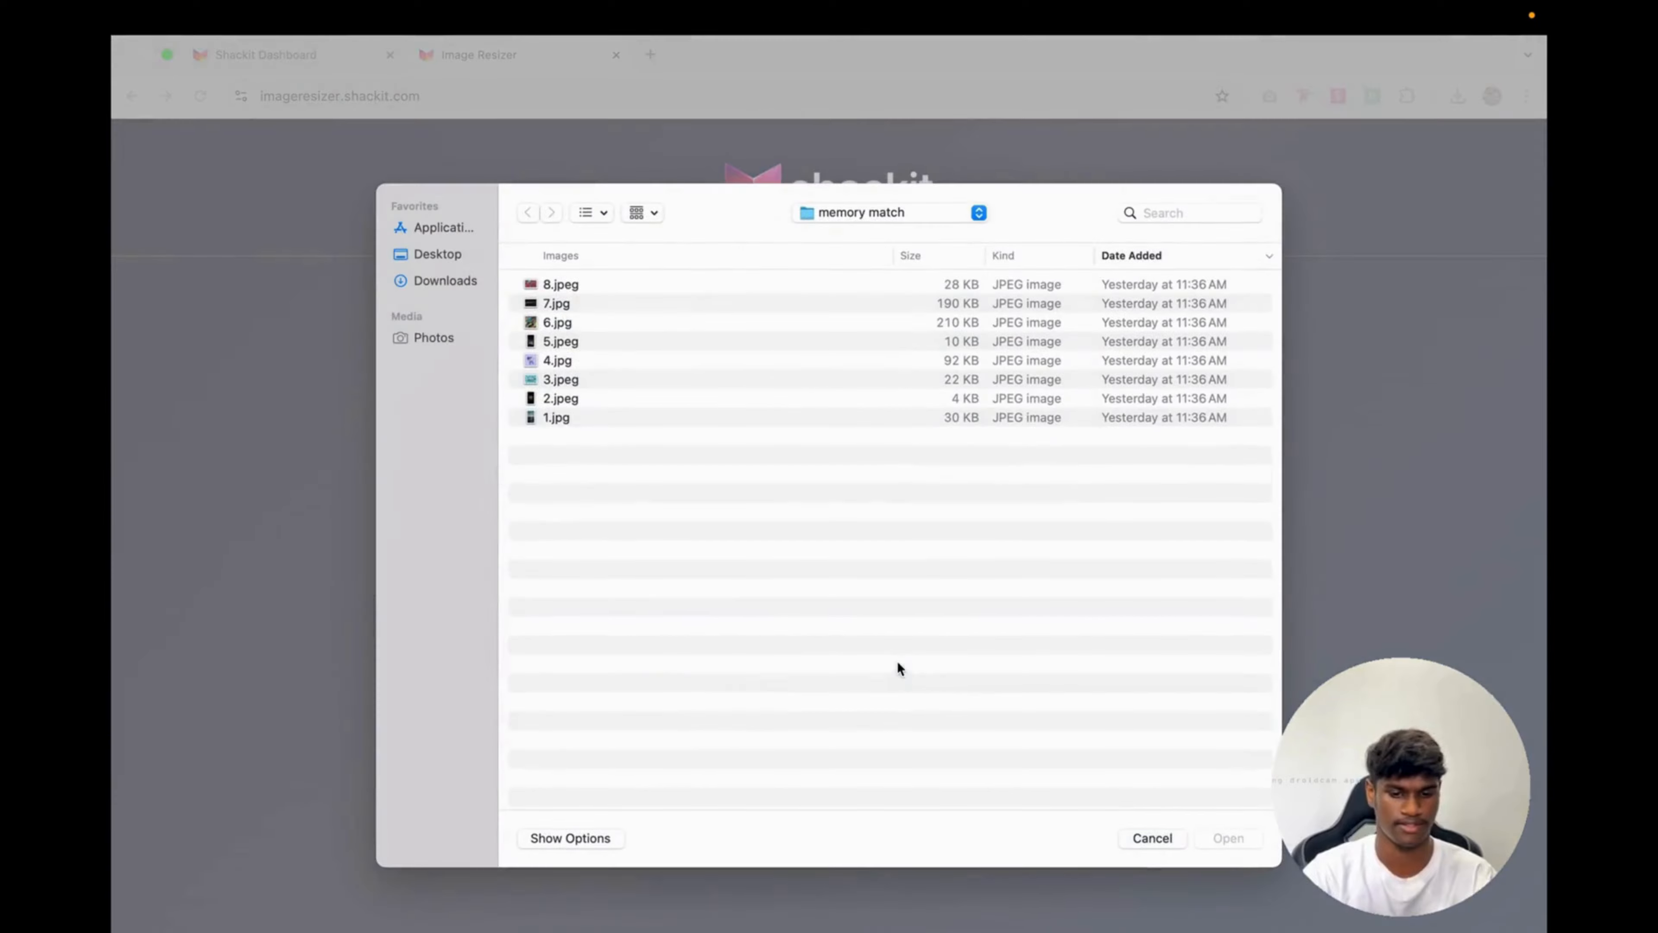
left_click(874, 215)
left_click(851, 230)
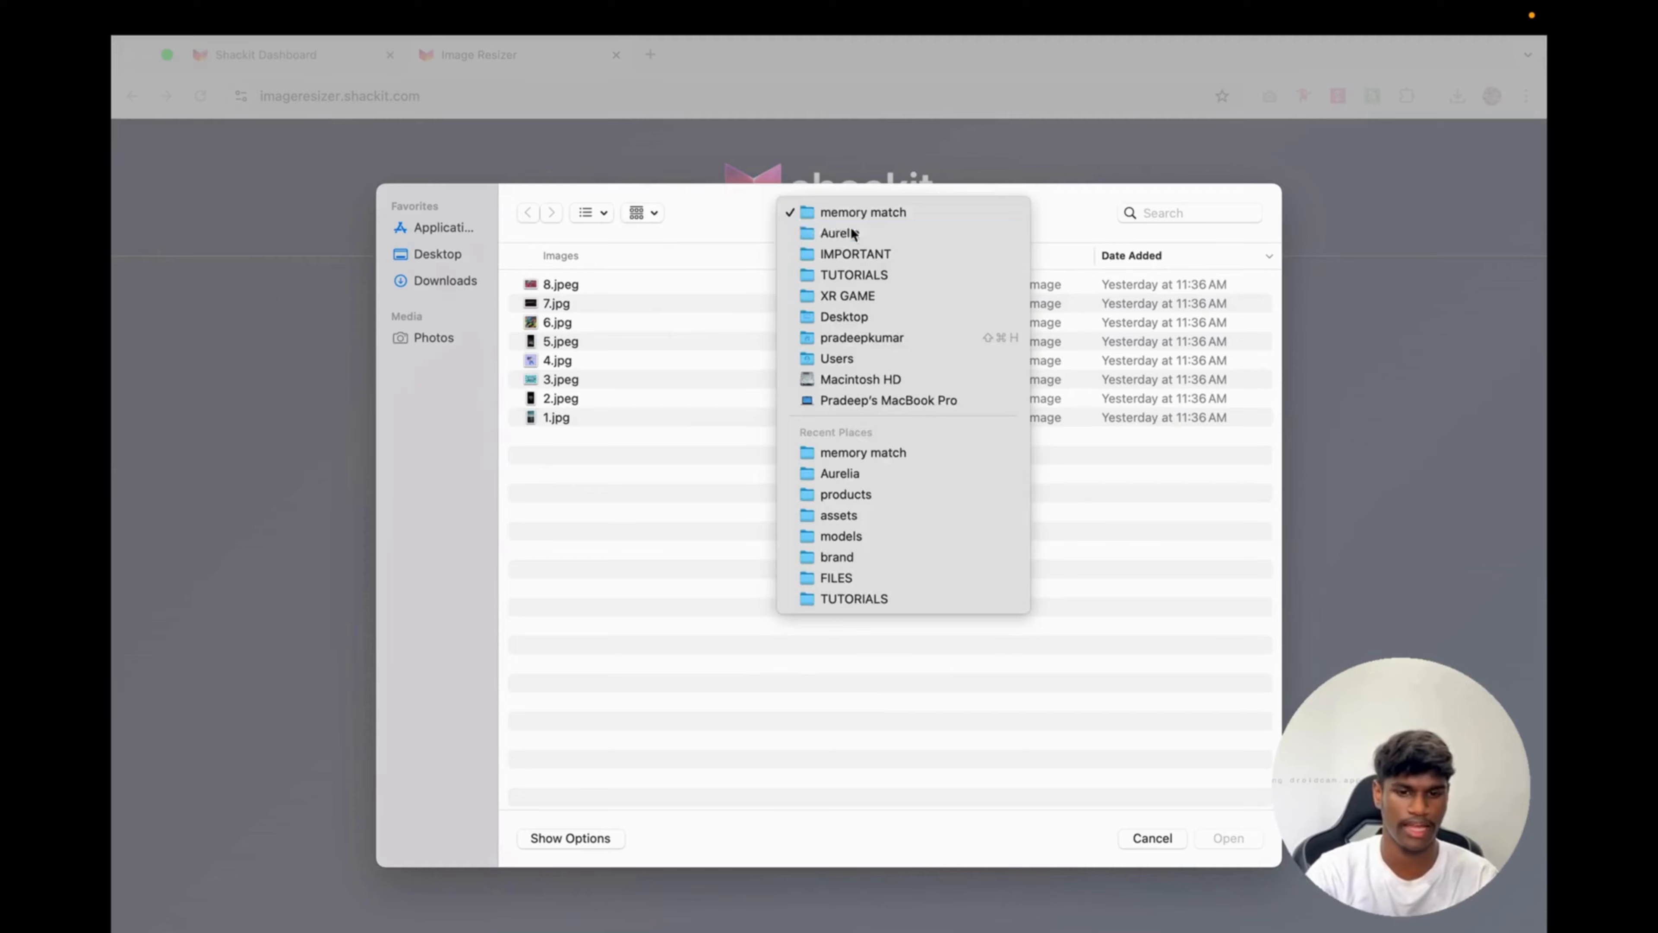
left_click(625, 412)
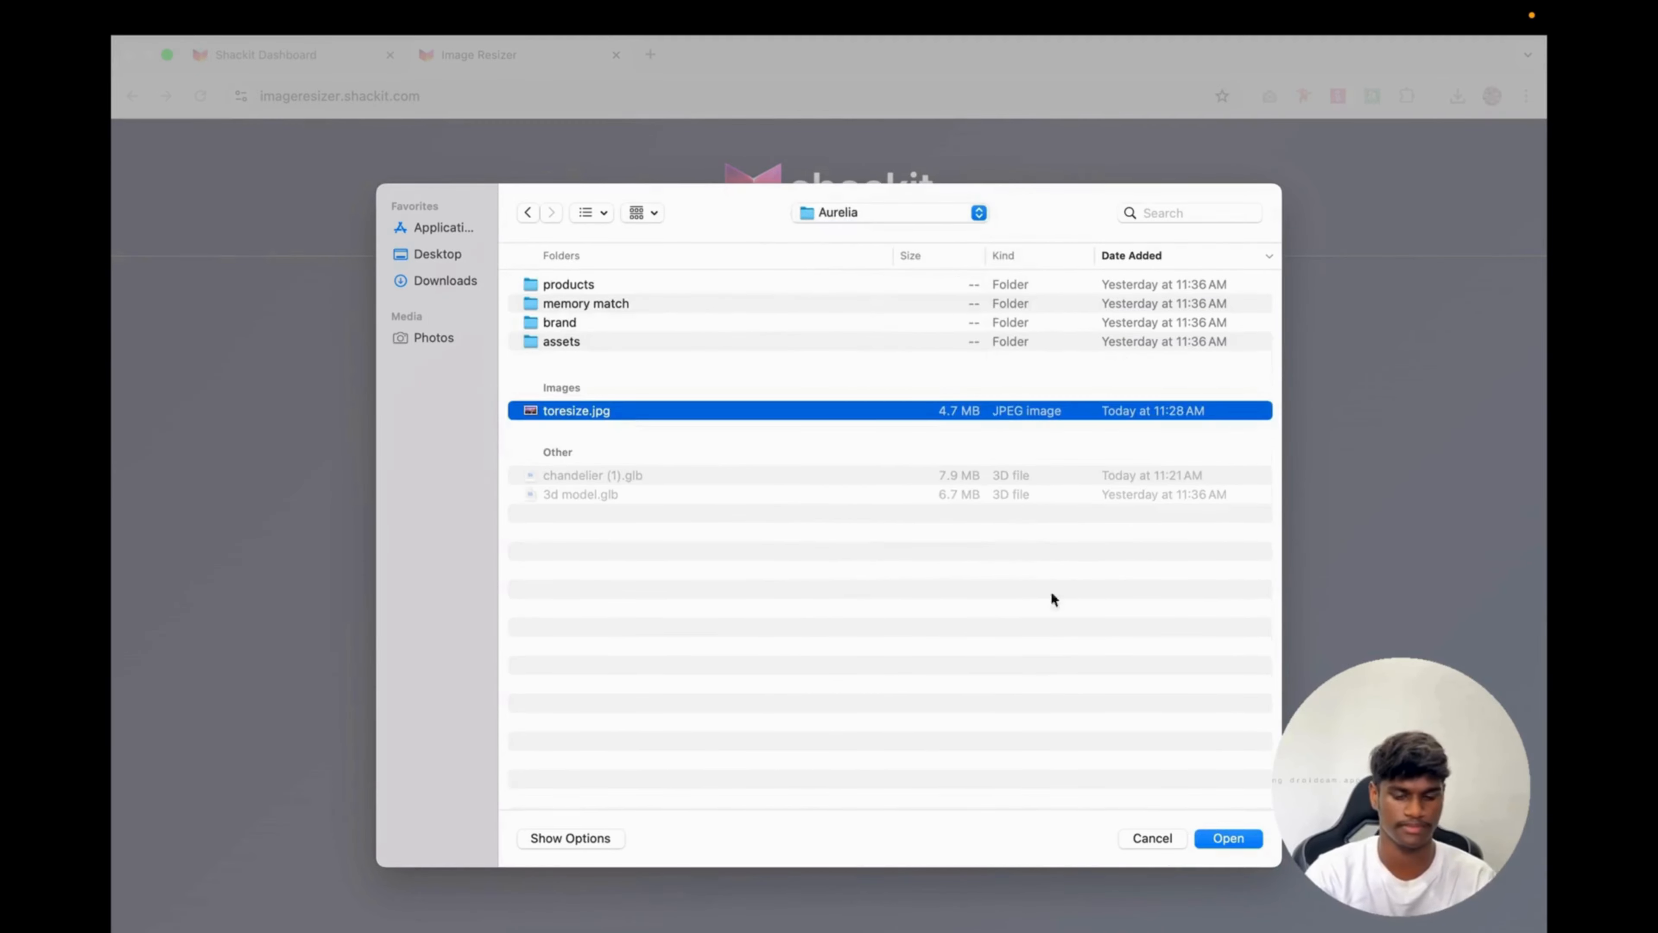
left_click(1259, 845)
Download the 2048 x 1365 px result as resized-toresize.jpg and close the Image Resizer.
scroll(1264, 848, "down", 10)
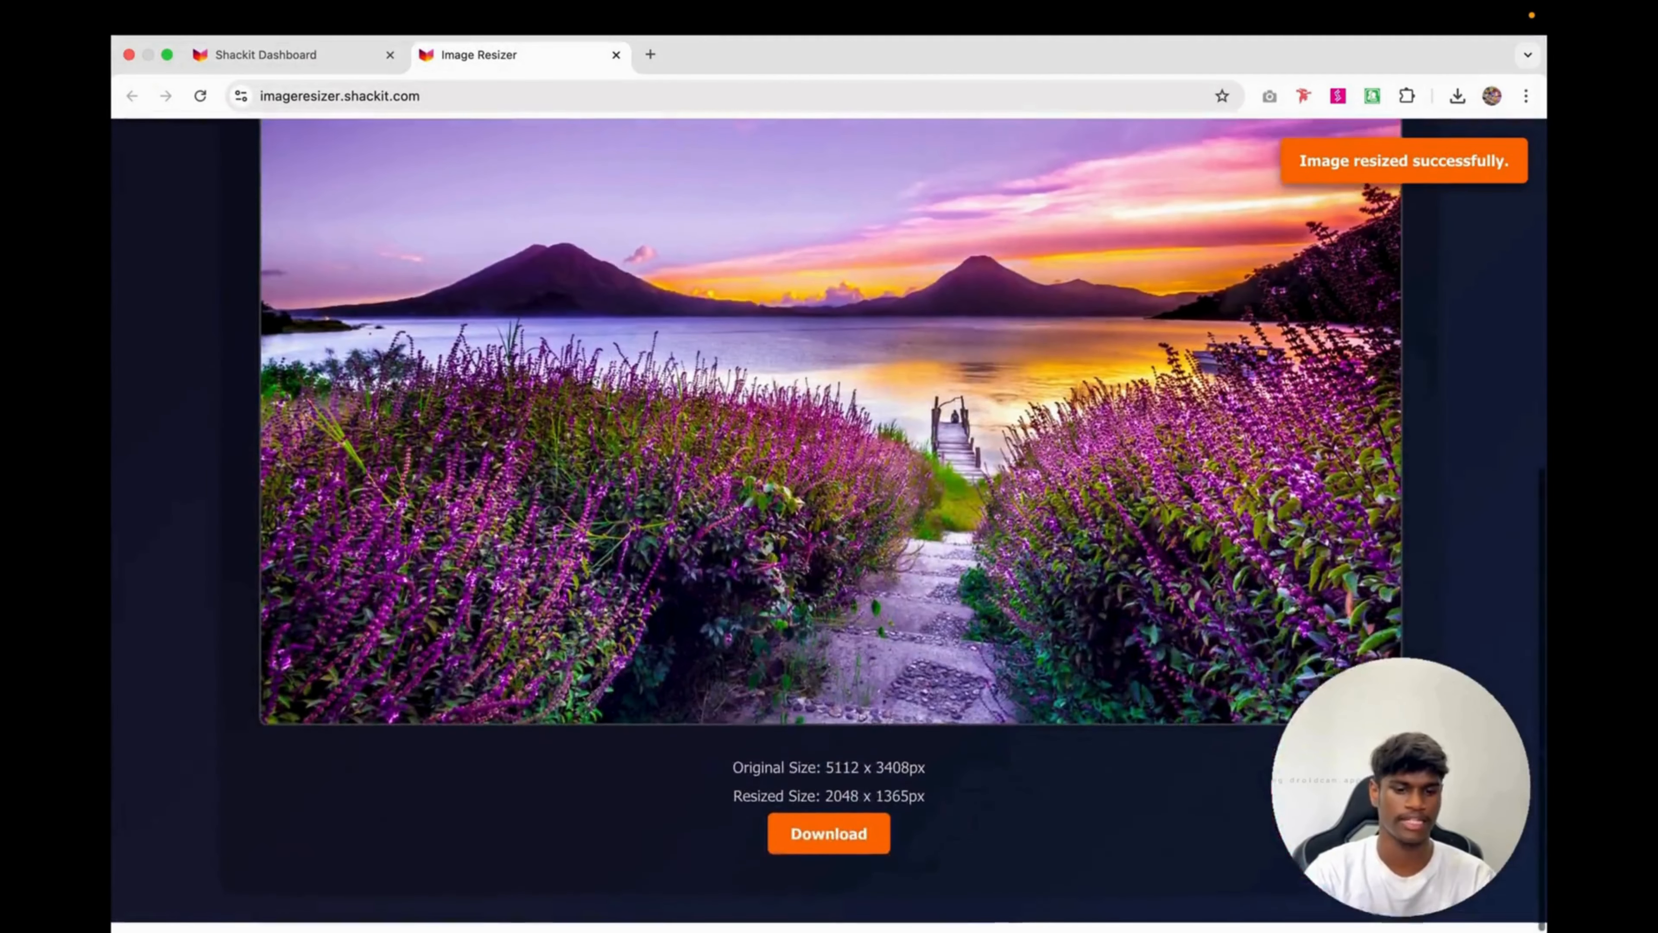
left_click(843, 852)
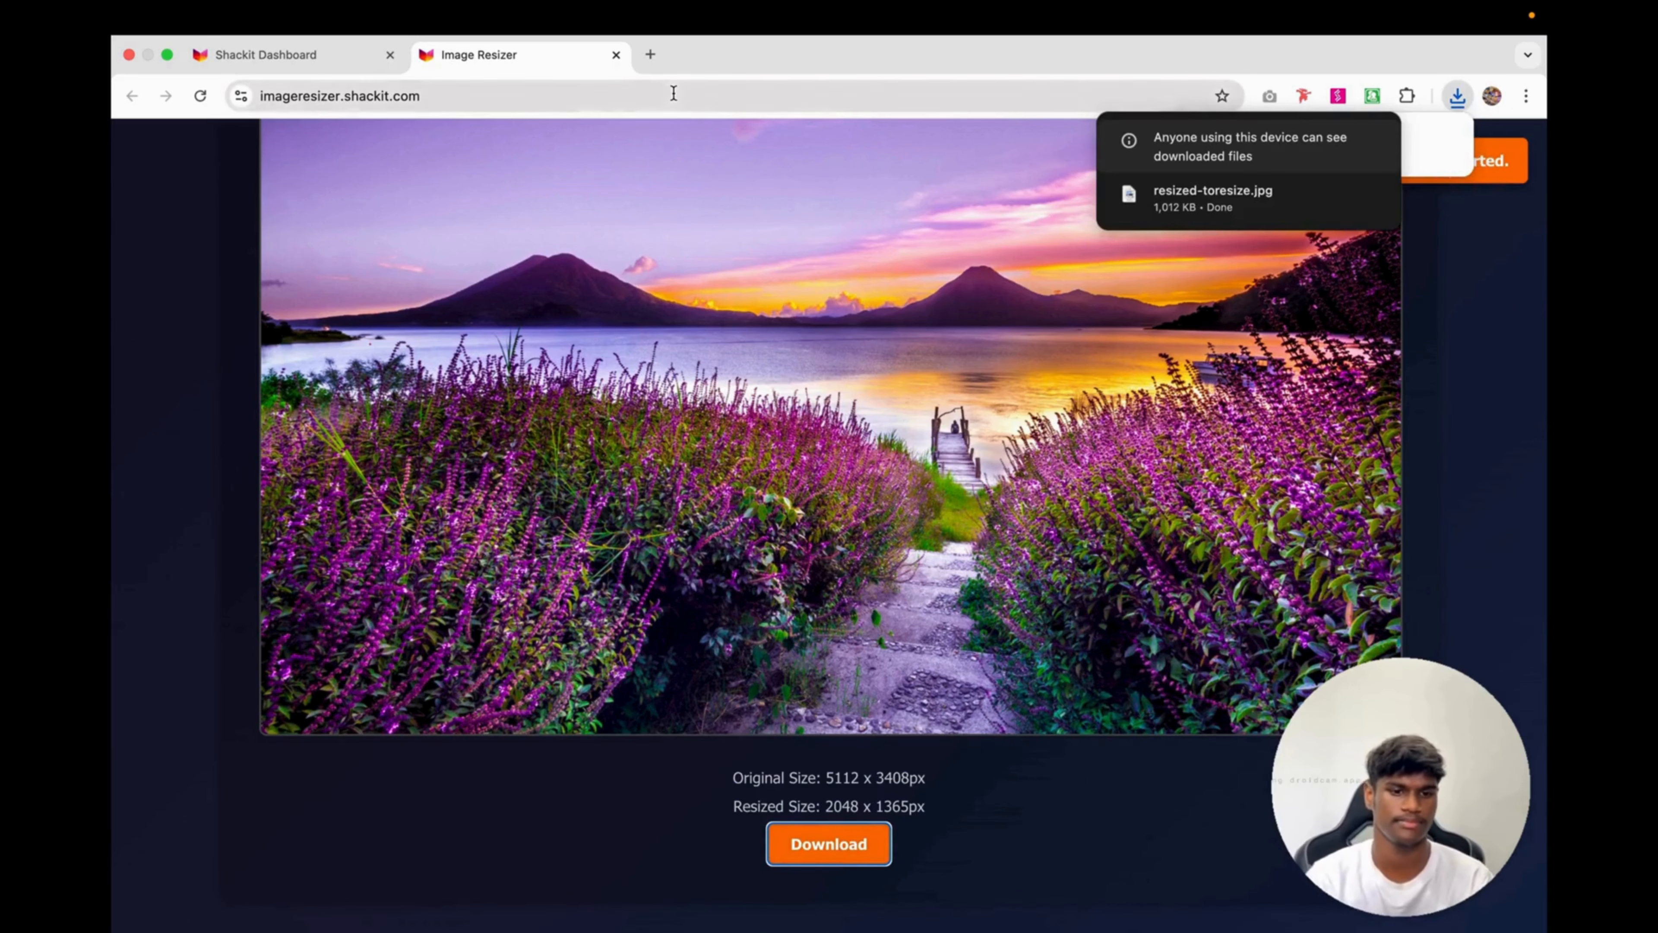
scroll(673, 261, "up", 7)
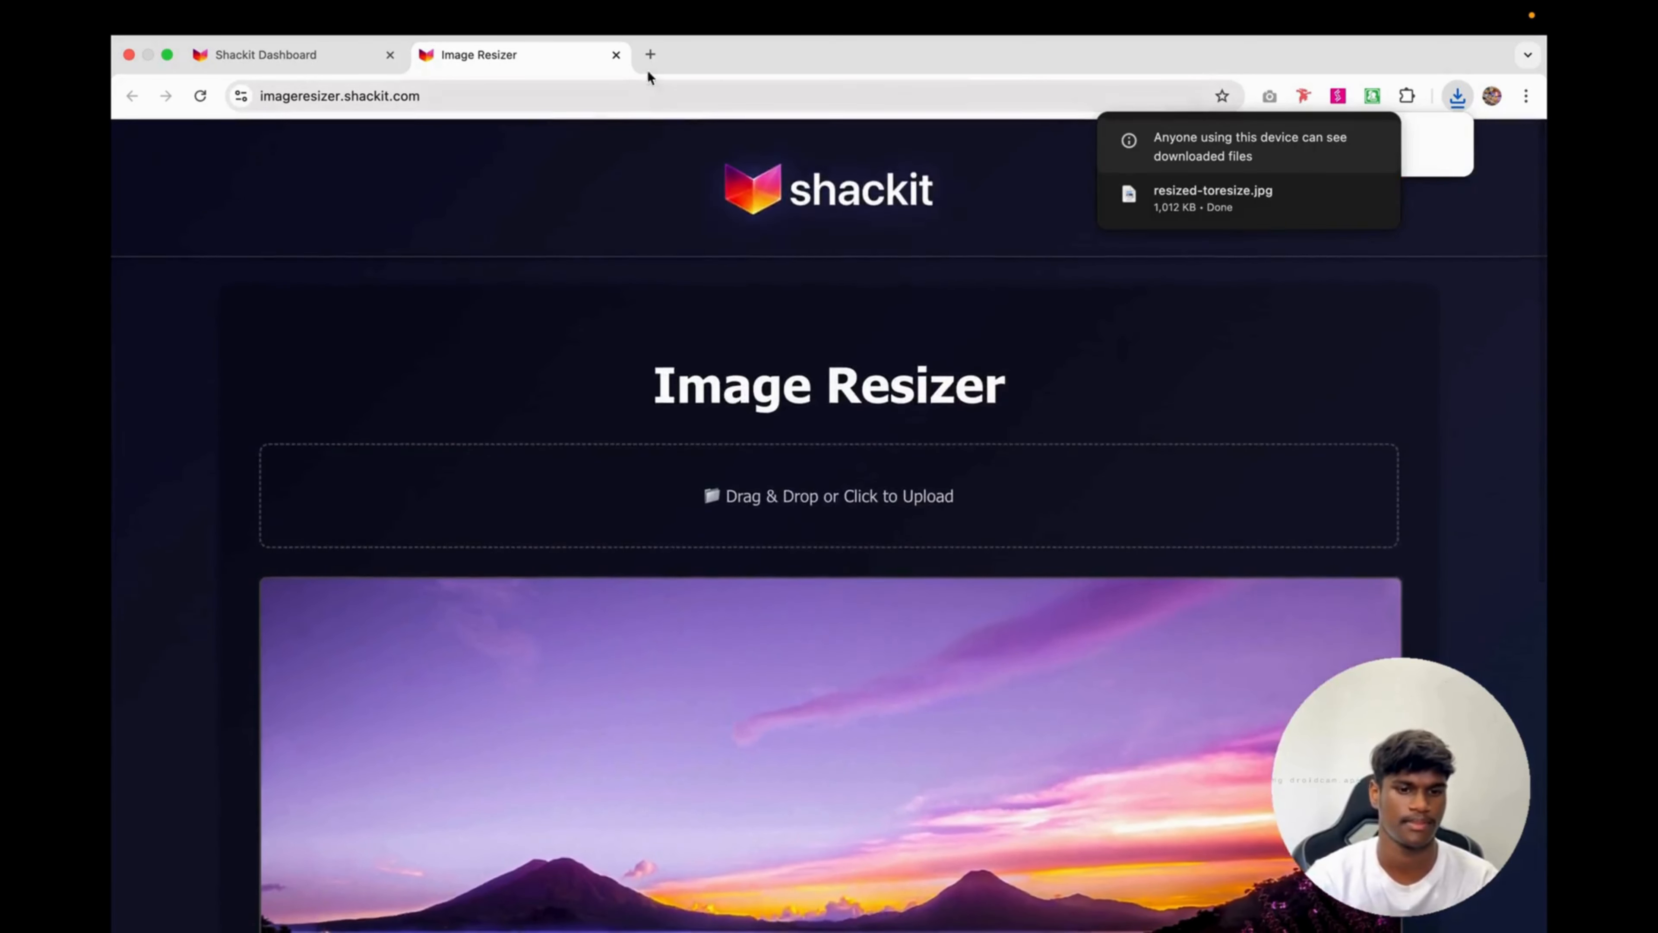
left_click(616, 55)
scroll(1502, 568, "up", 1)
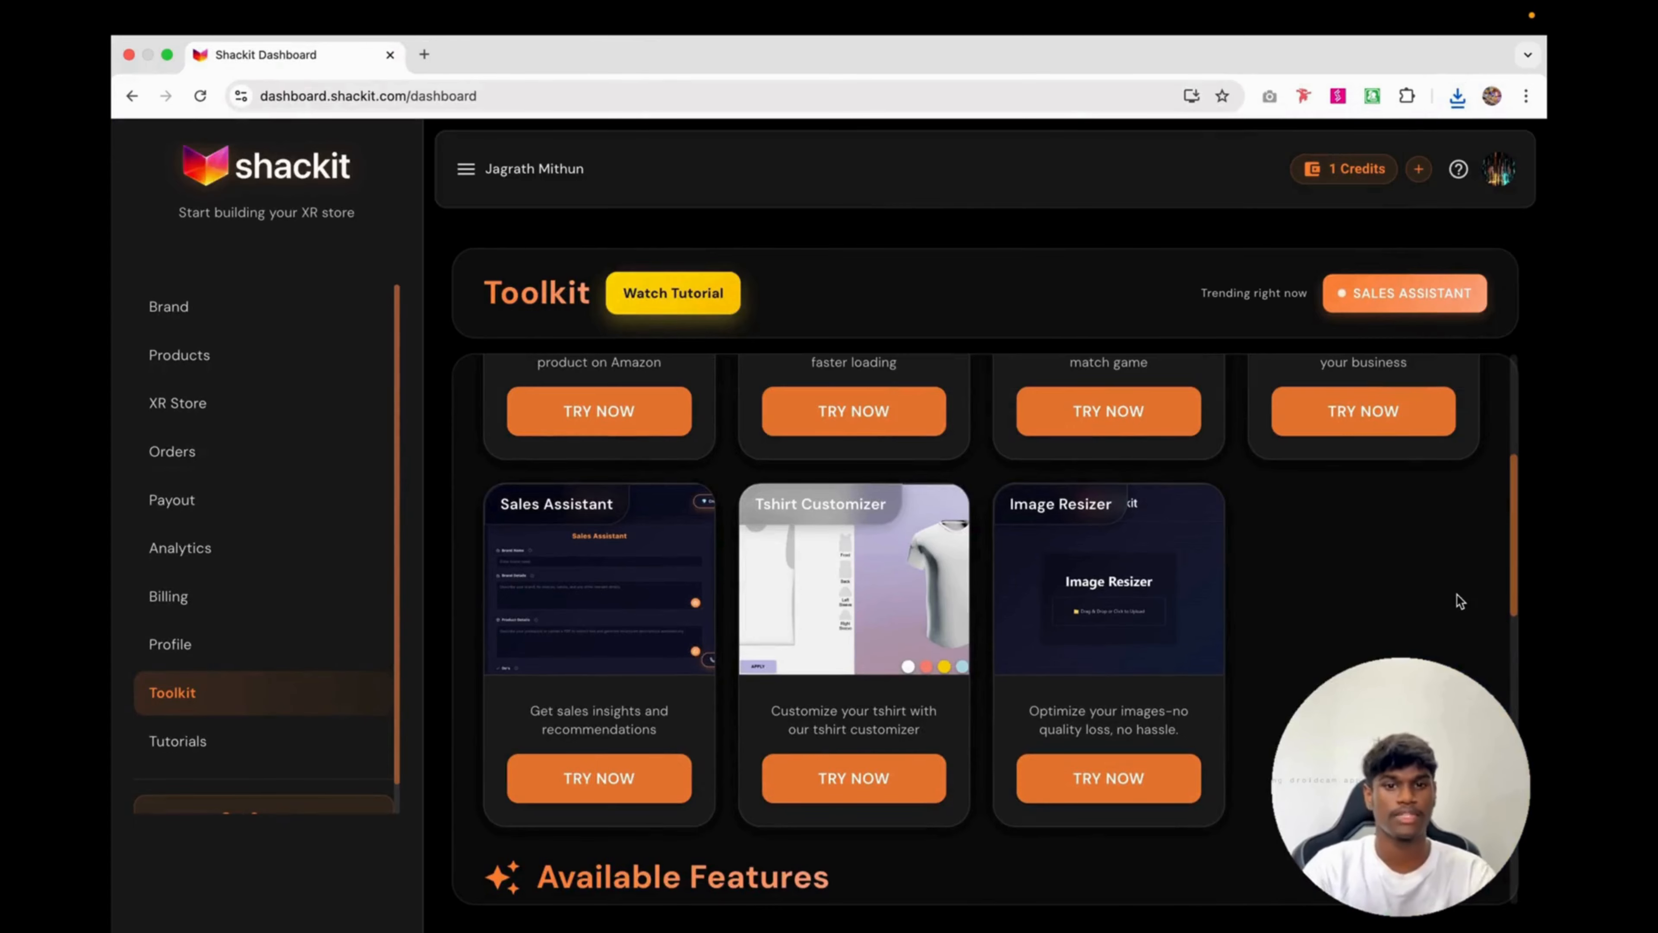
Open Get Support from the sidebar to show the Schedule Call form with company contact details.
scroll(1459, 601, "up", 5)
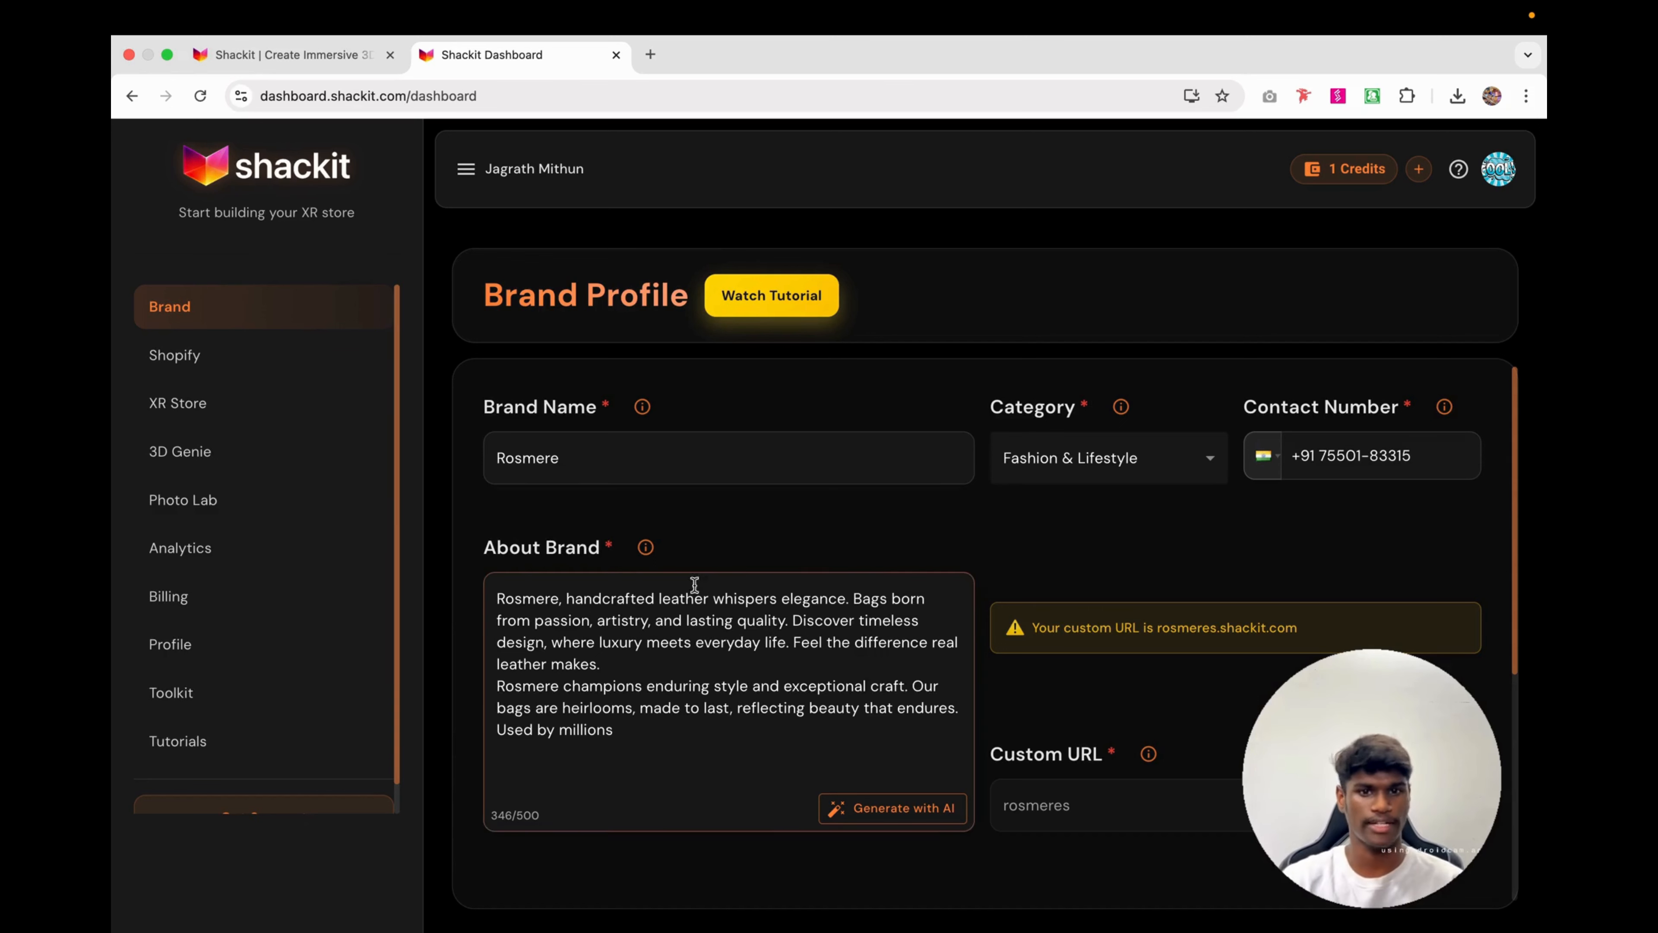
scroll(306, 640, "down", 1)
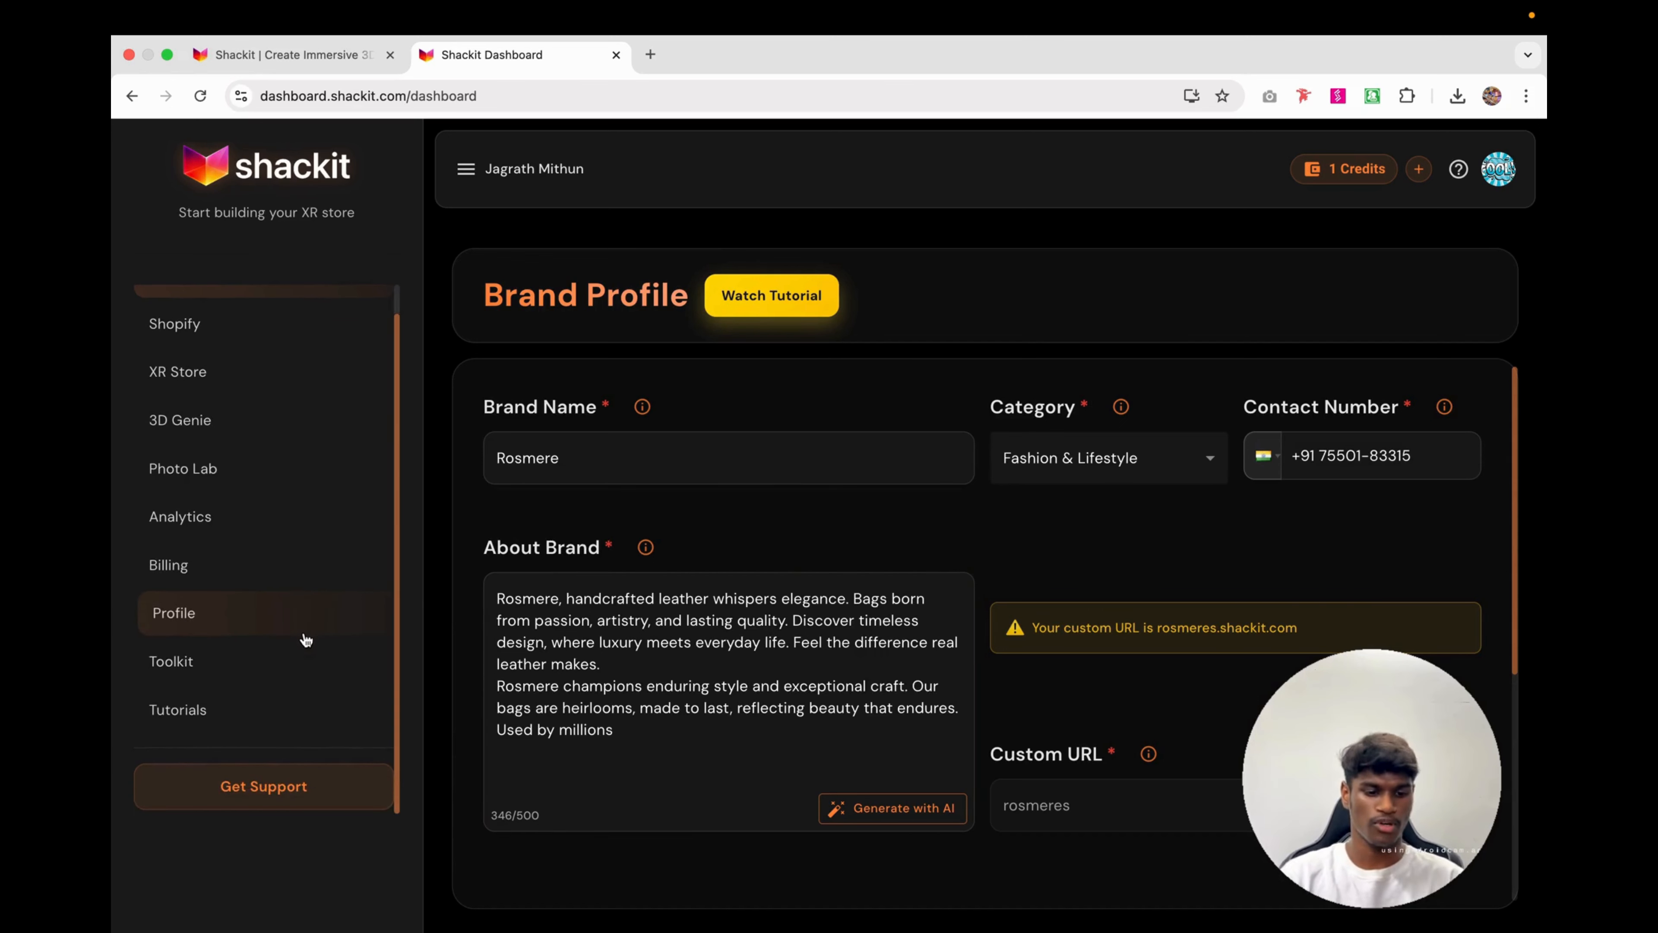
left_click(261, 786)
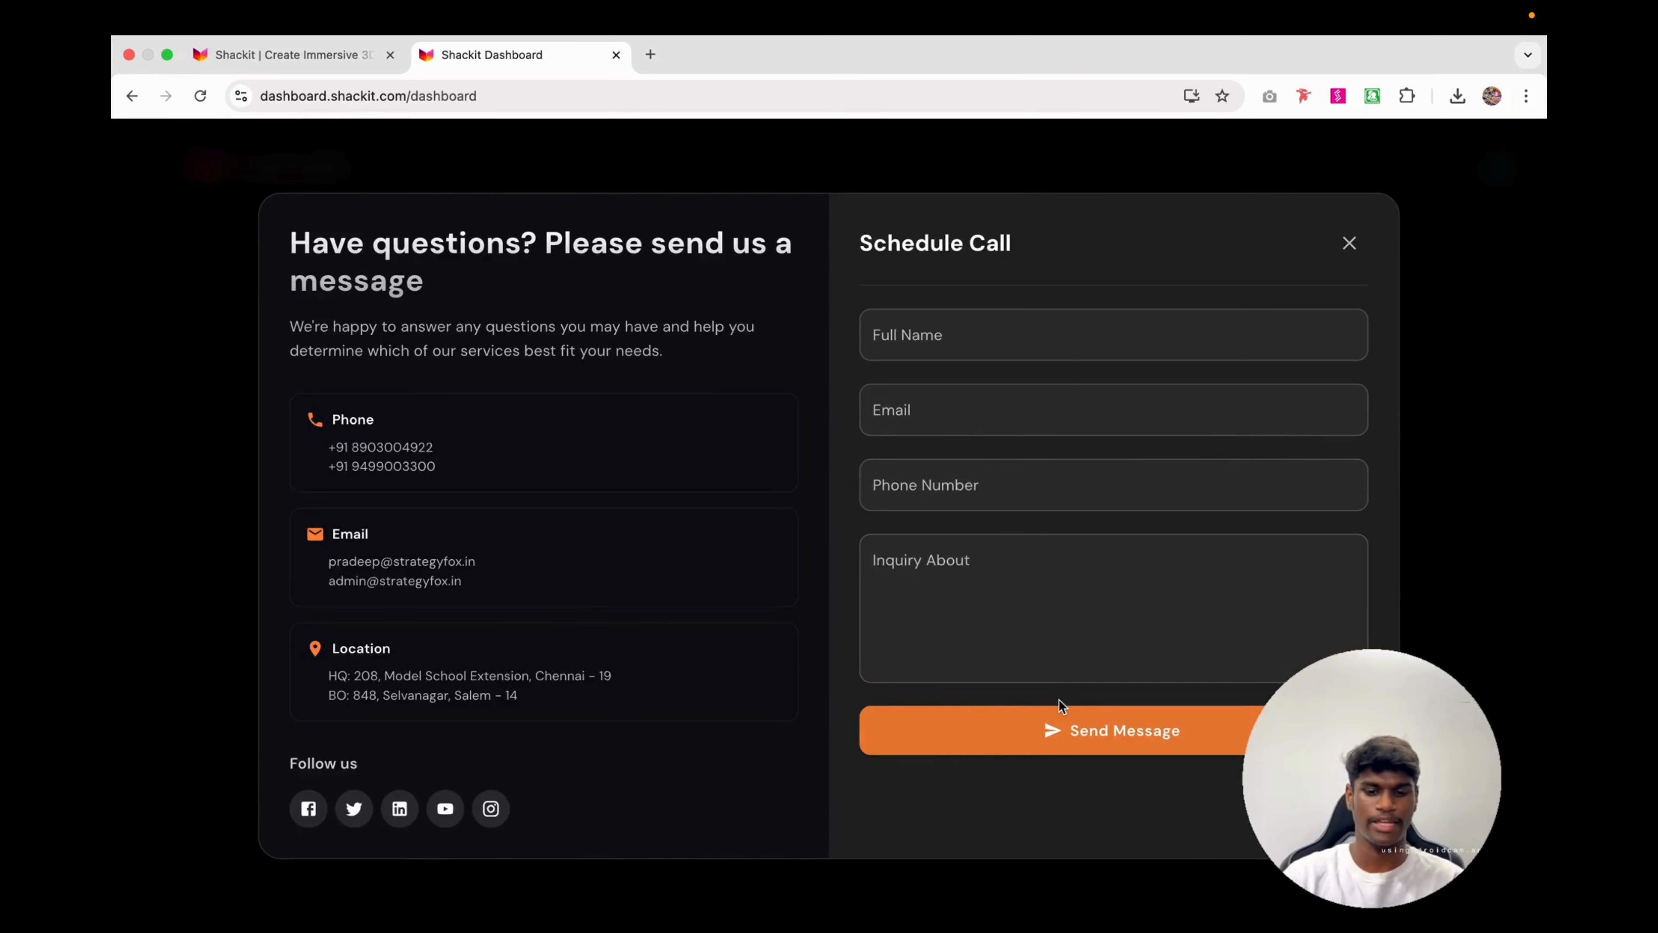